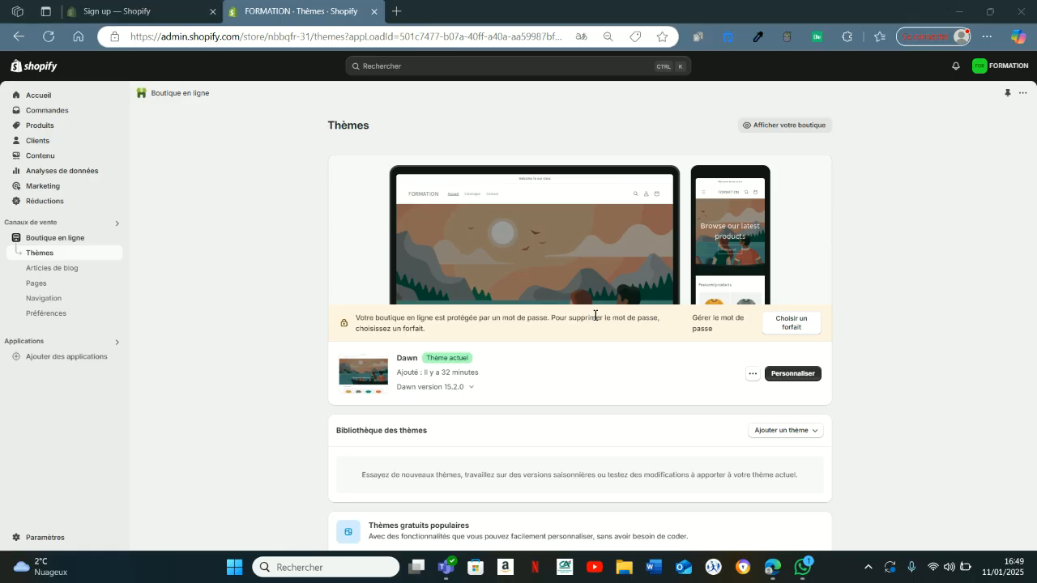
Import the compressed theme file Theme Nova from the Downloads folder into the theme library
click(787, 432)
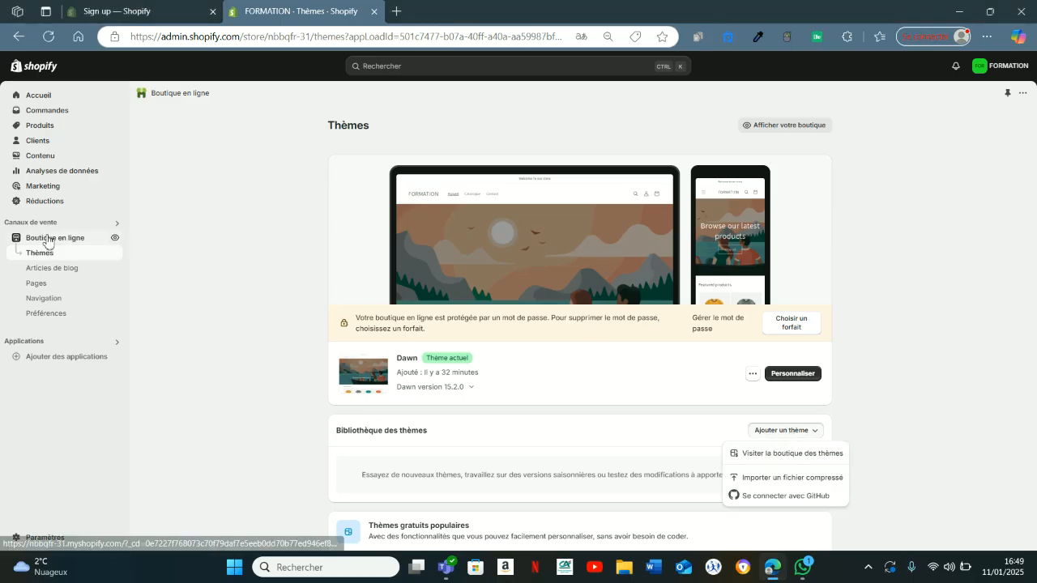
click(791, 480)
click(520, 321)
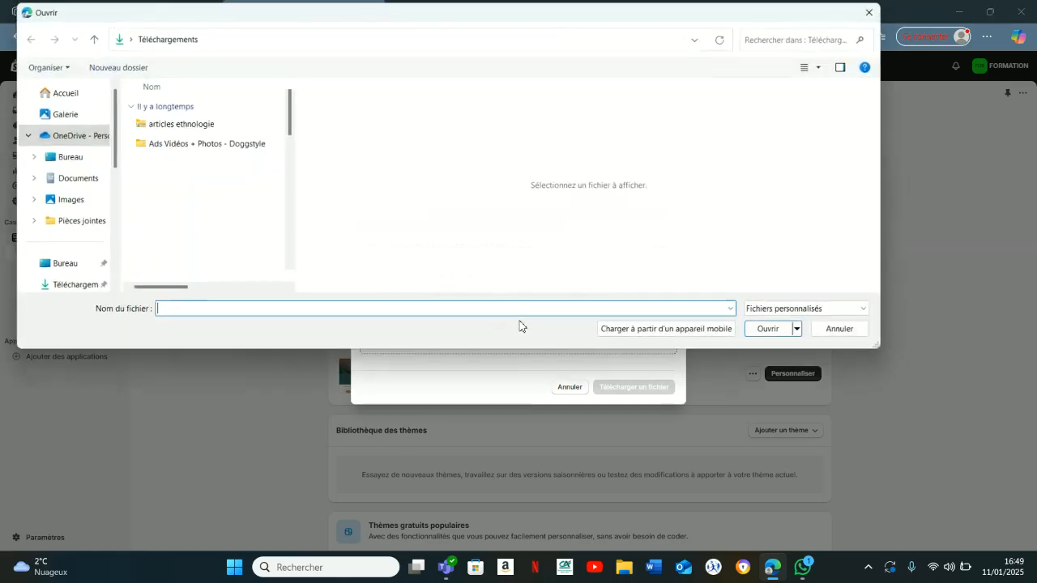
click(191, 128)
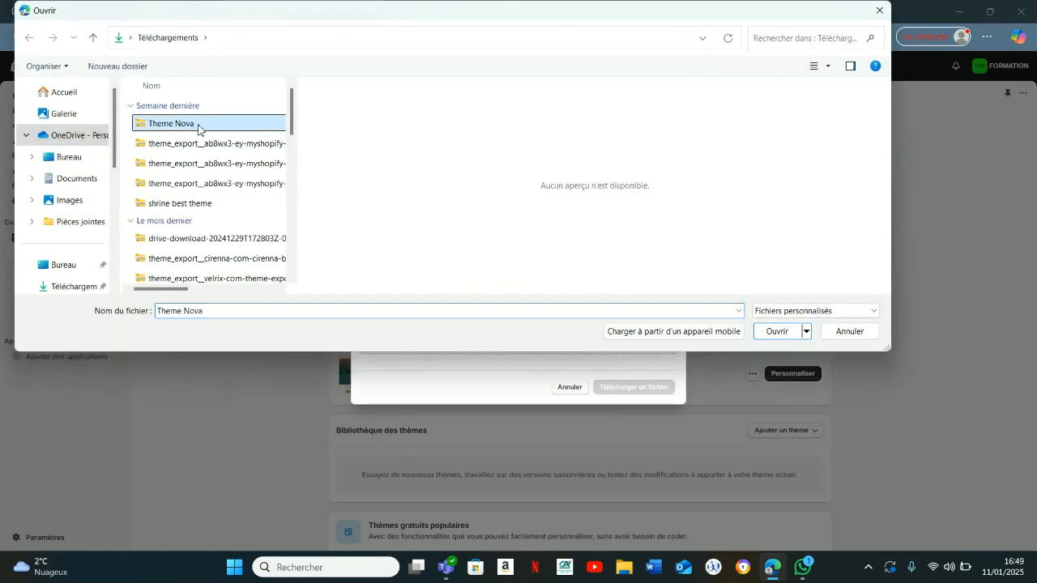
click(768, 331)
click(643, 389)
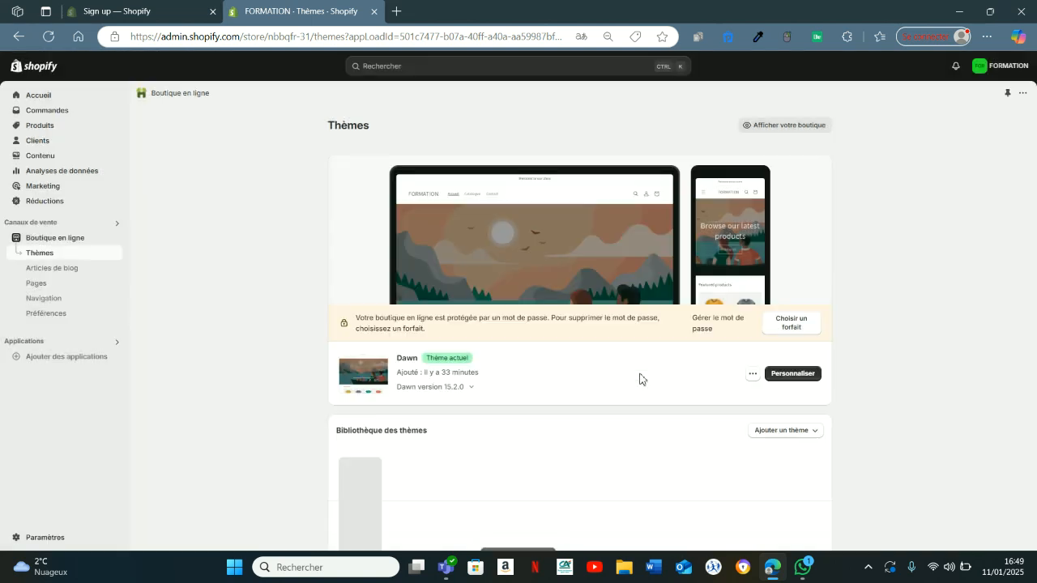
Start a new product and title it "Marque" - Botte D'hiver
click(65, 127)
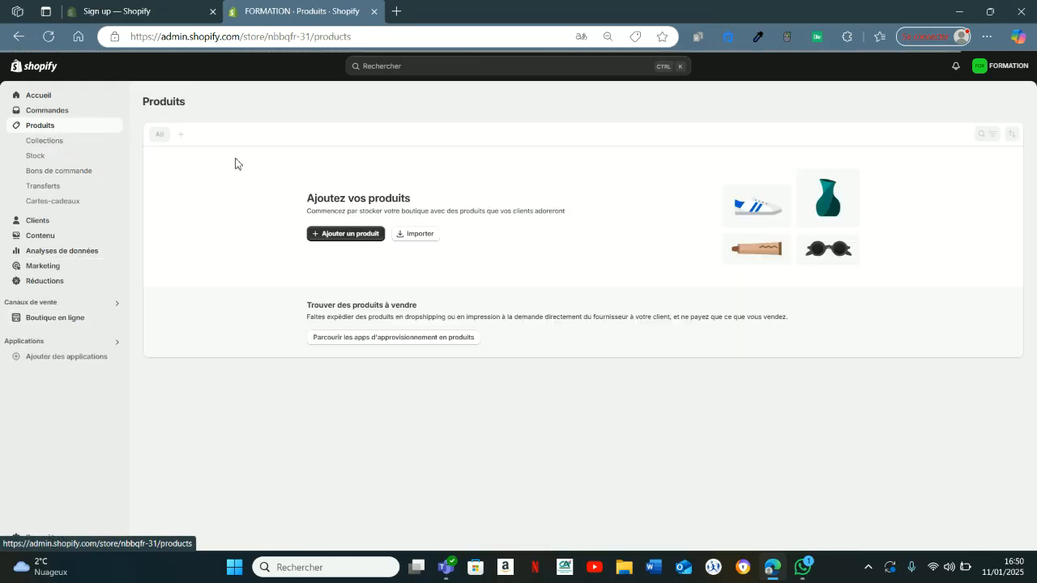
click(341, 243)
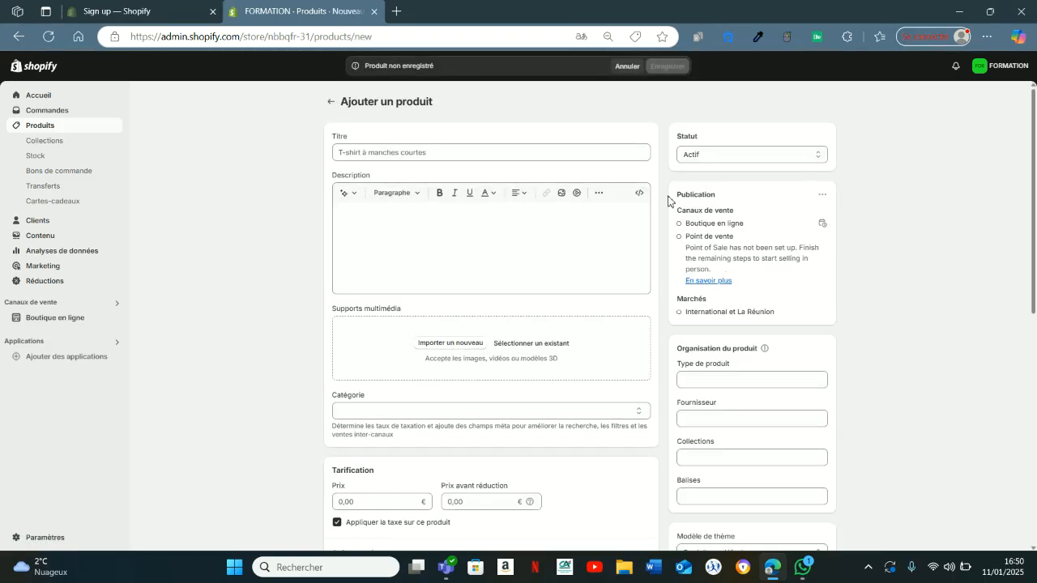
scroll(656, 215, down, 5)
scroll(654, 234, up, 5)
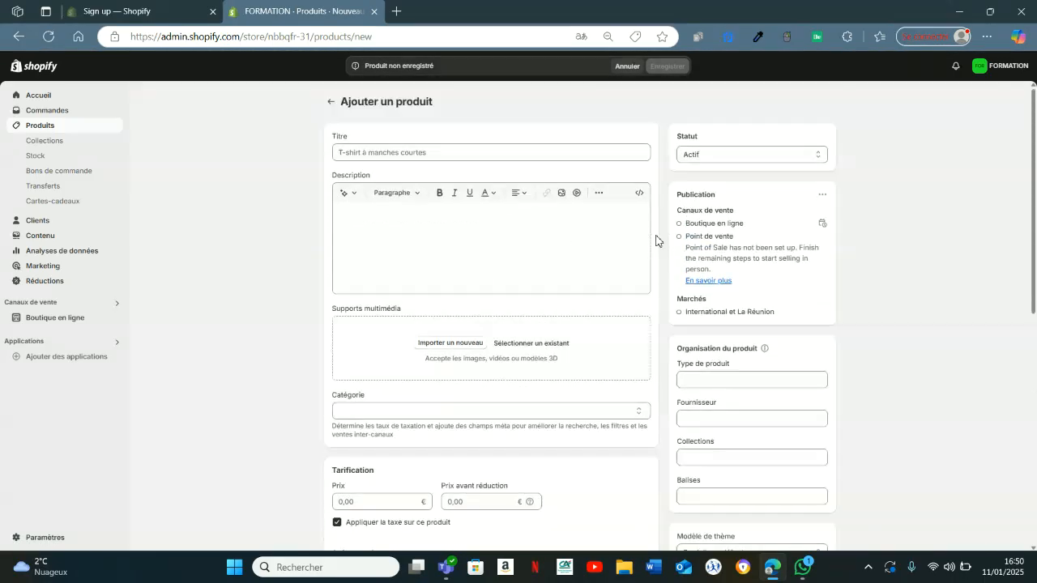
click(391, 154)
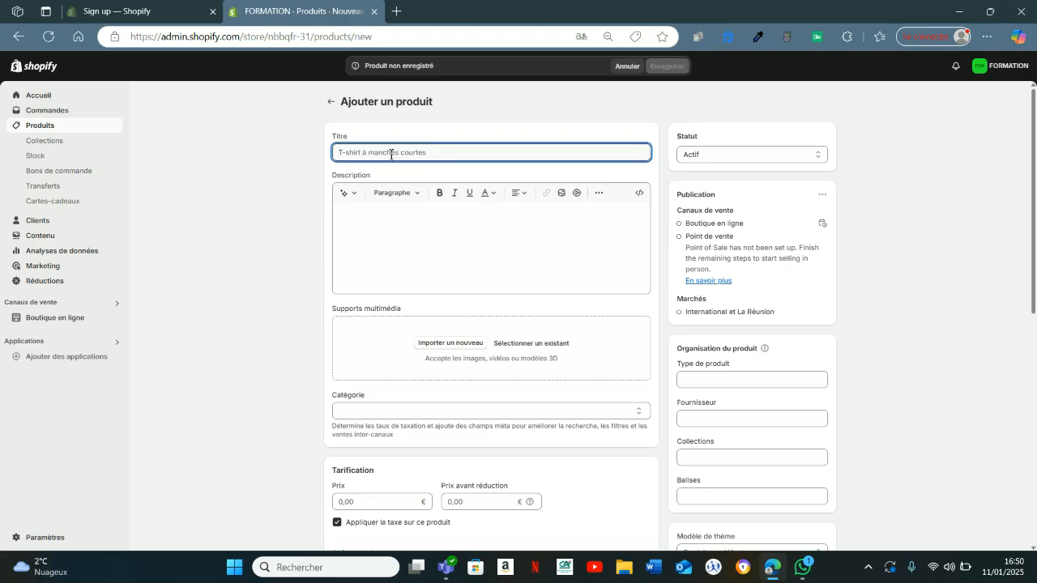
text(3)
key(BackSpace)
text("Marque" - Botte D'hiver)
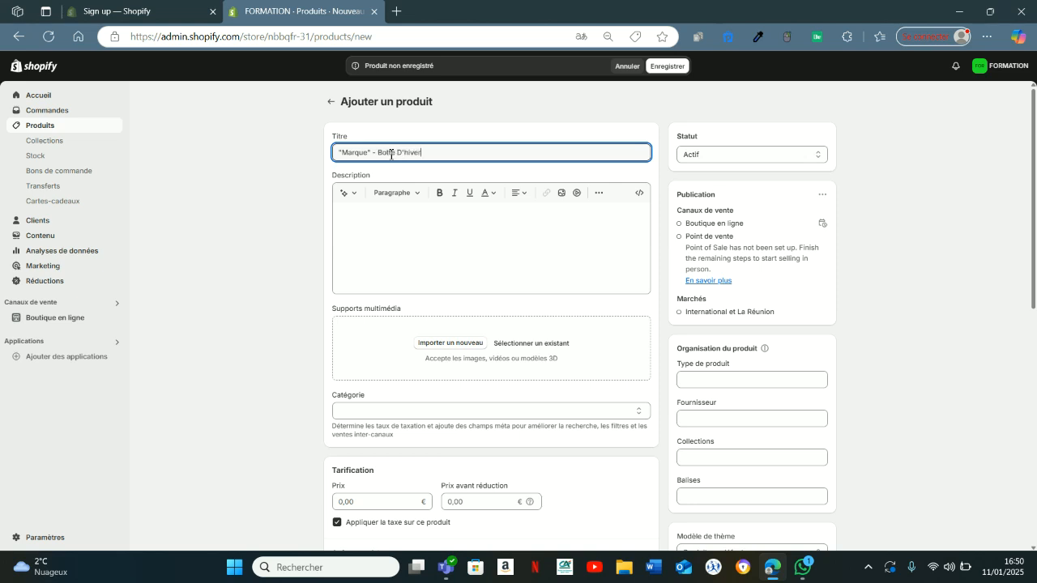
Replace the quoted placeholder "Marque" in the product title with the brand name Remaining
drag(426, 153, 308, 161)
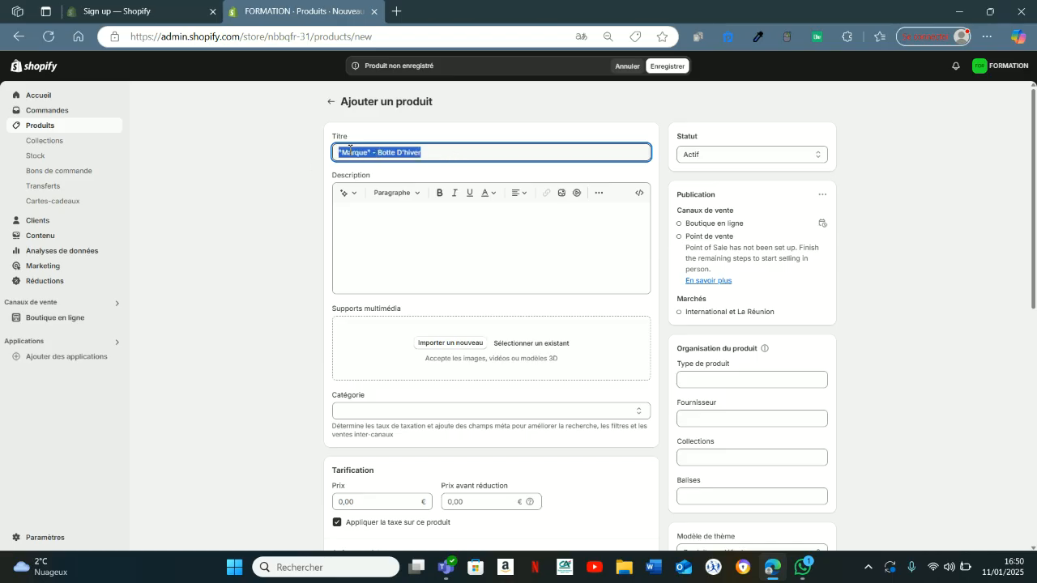
click(353, 152)
double_click(356, 154)
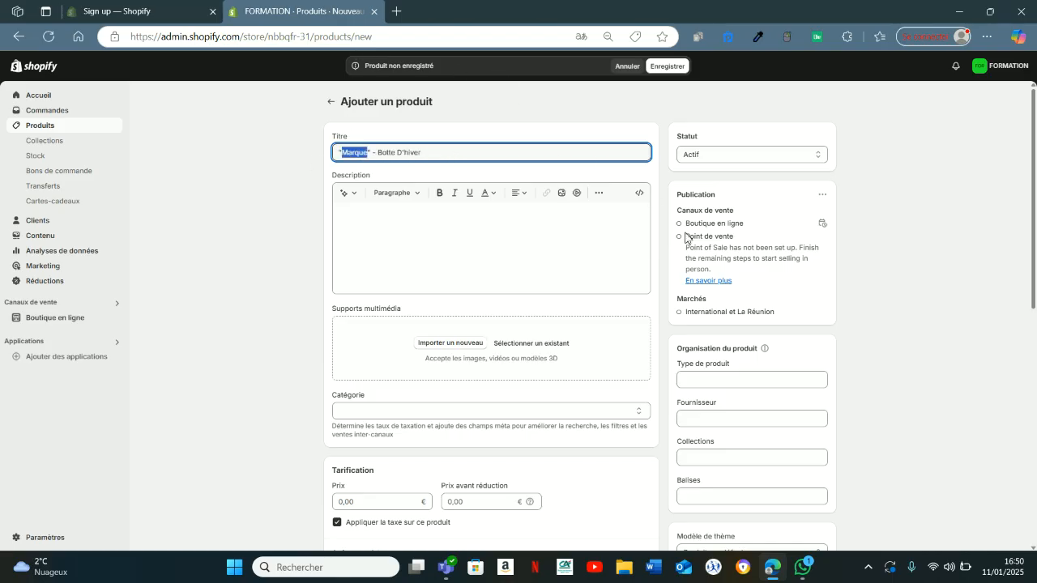
drag(700, 261, 723, 260)
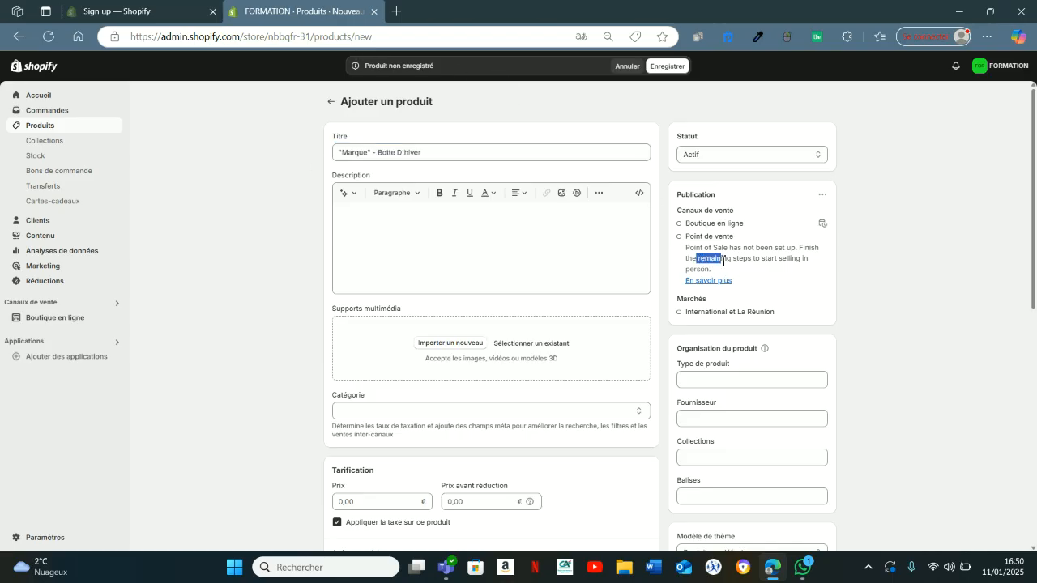
double_click(349, 154)
key(BackSpace)
key(Right)
key(BackSpace)
key(BackSpace)
text(remaining)
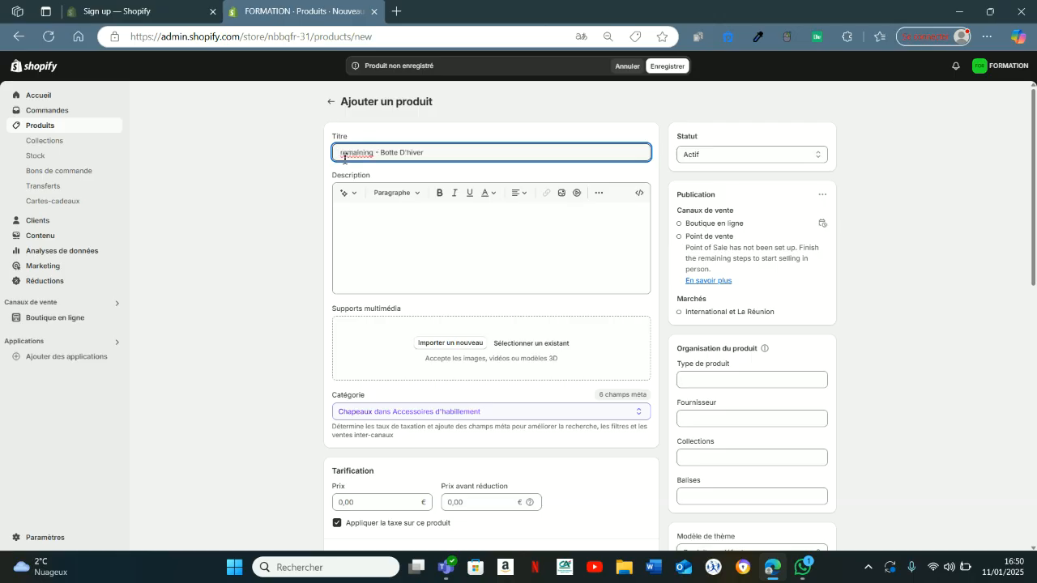
key(BackSpace)
text(R)
drag(339, 154, 378, 159)
drag(440, 154, 379, 154)
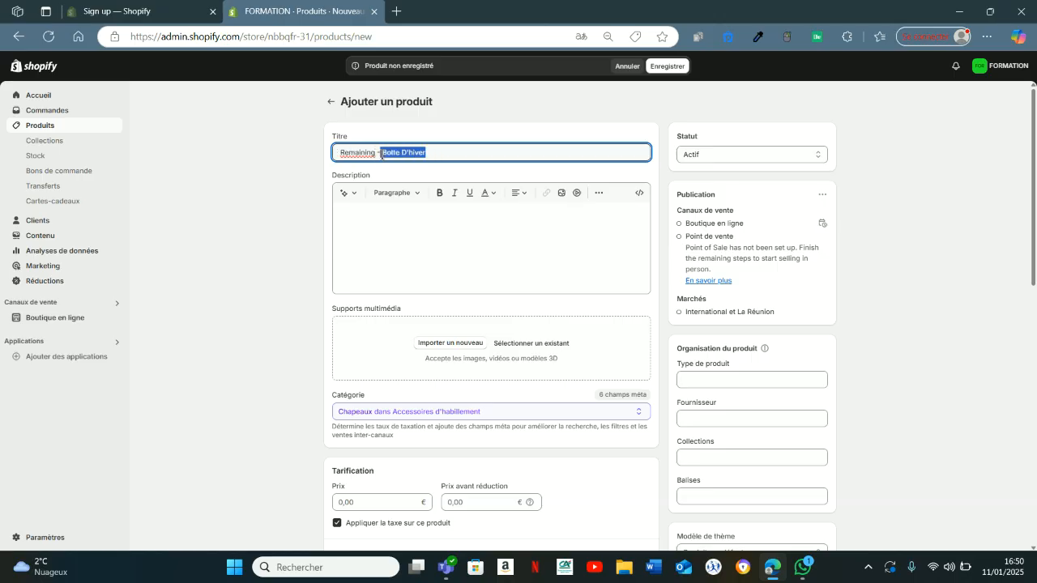
Add six of the existing boot photos from the store's files to the product's media
click(385, 230)
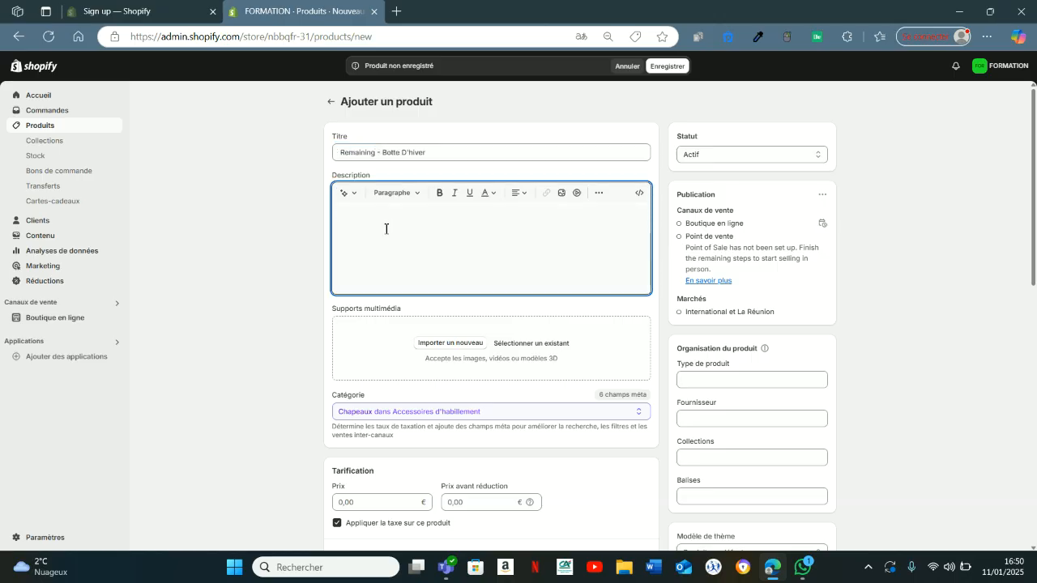
scroll(290, 231, down, 1)
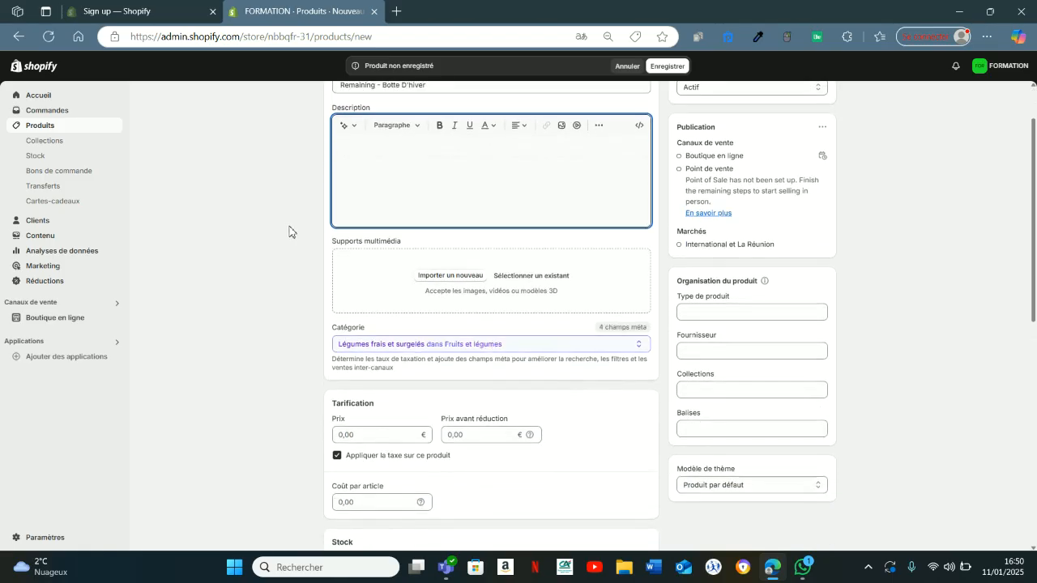
scroll(292, 232, up, 1)
scroll(340, 206, down, 2)
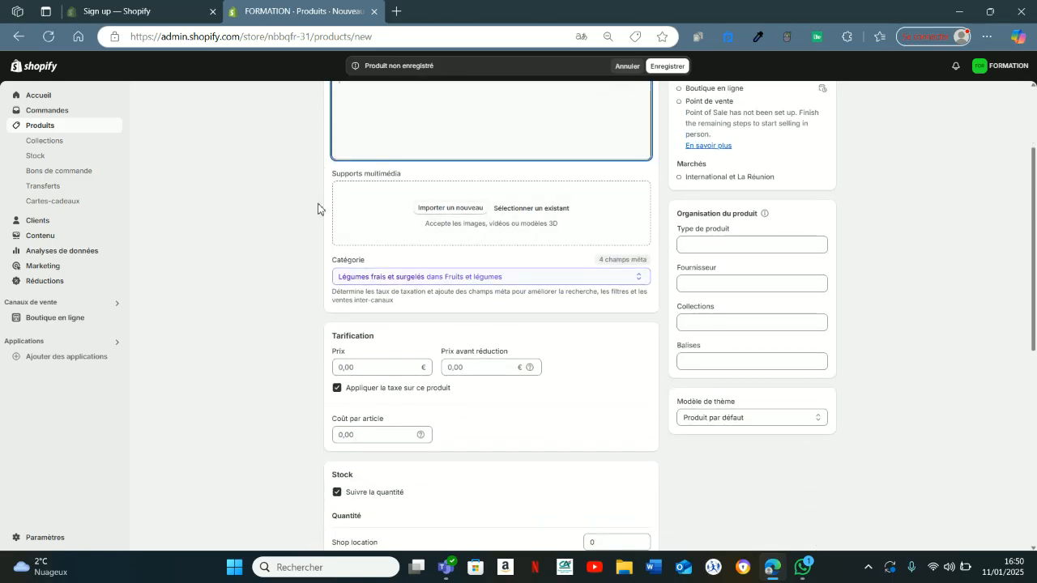
scroll(348, 206, up, 1)
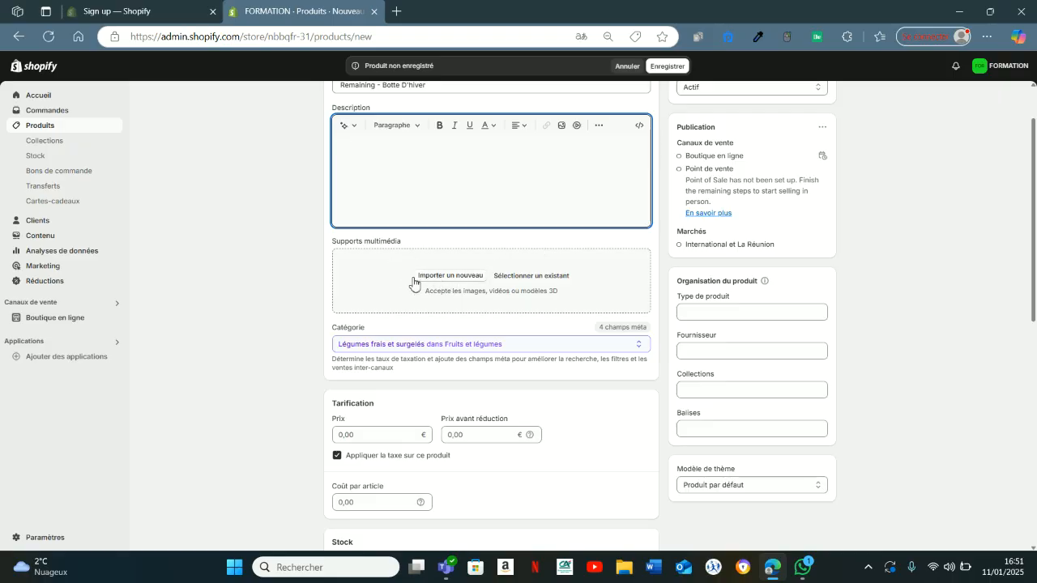
click(523, 280)
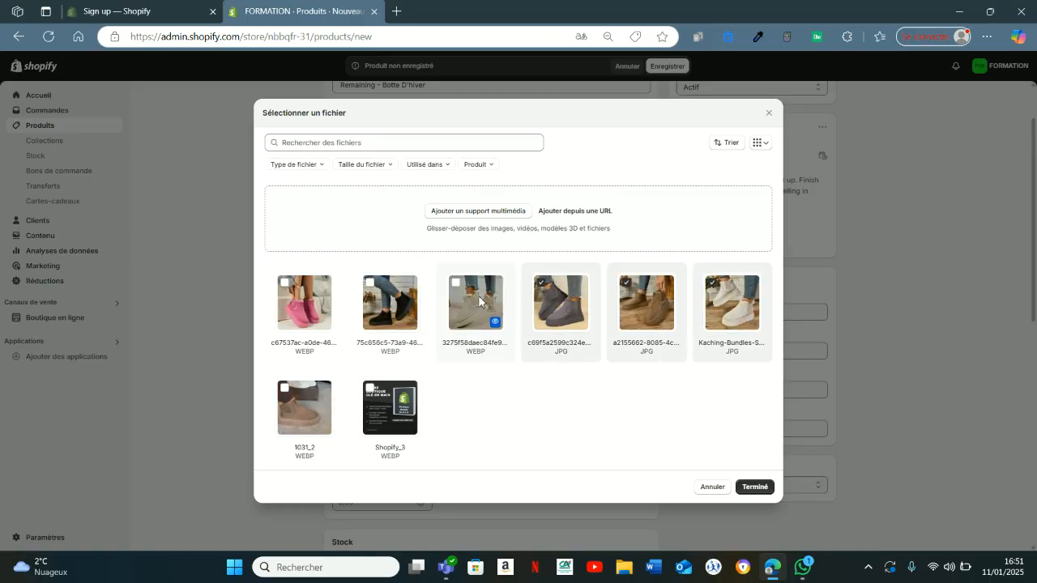
click(751, 486)
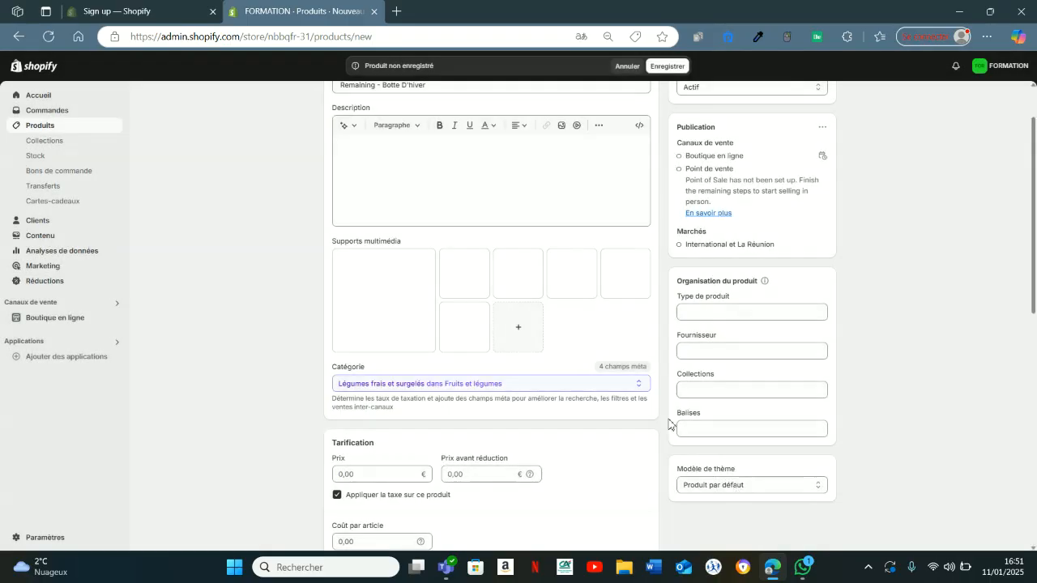
Set the product's price to 29,90 € and its pre-discount price to 49,90 €, and turn off quantity tracking
scroll(661, 273, down, 3)
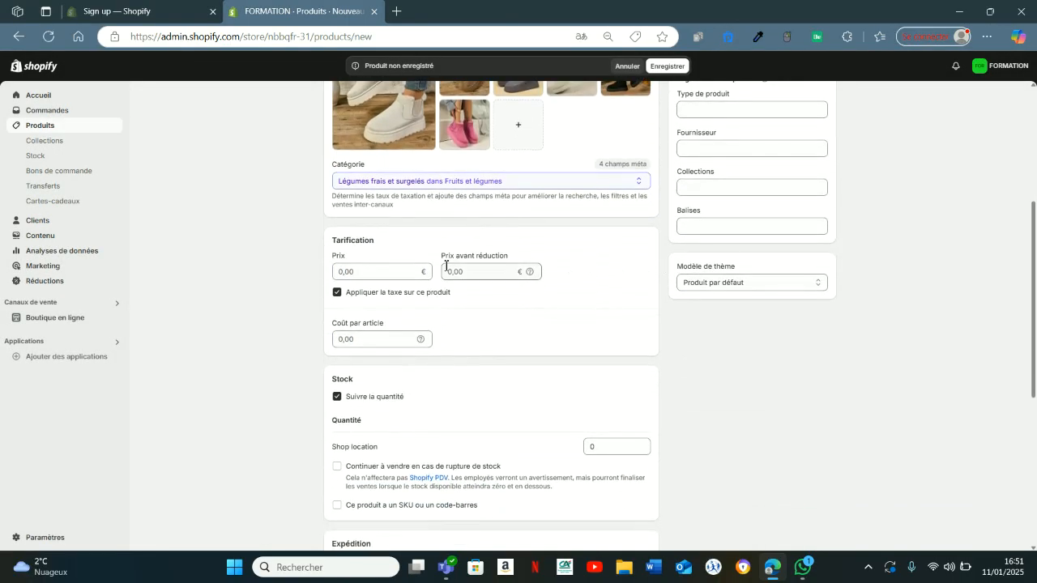
click(399, 271)
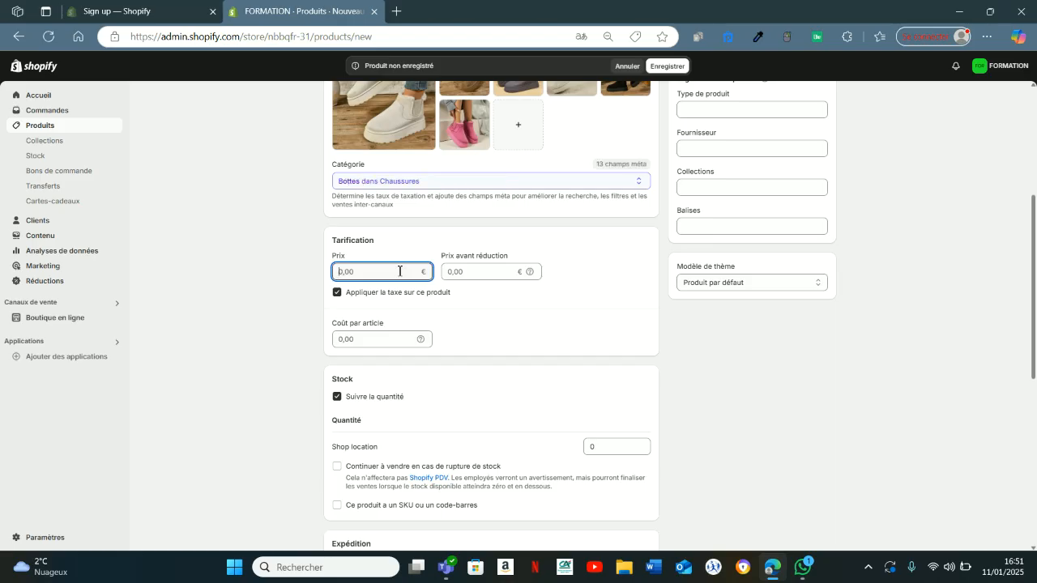
text(29.90)
click(462, 275)
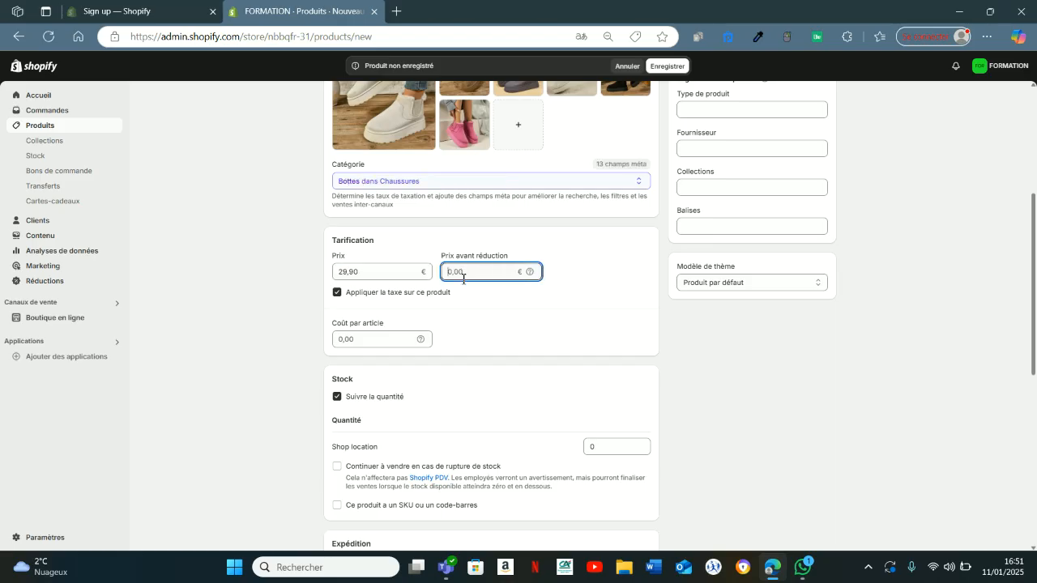
drag(441, 256, 500, 257)
click(478, 273)
click(552, 310)
scroll(550, 308, down, 1)
click(336, 329)
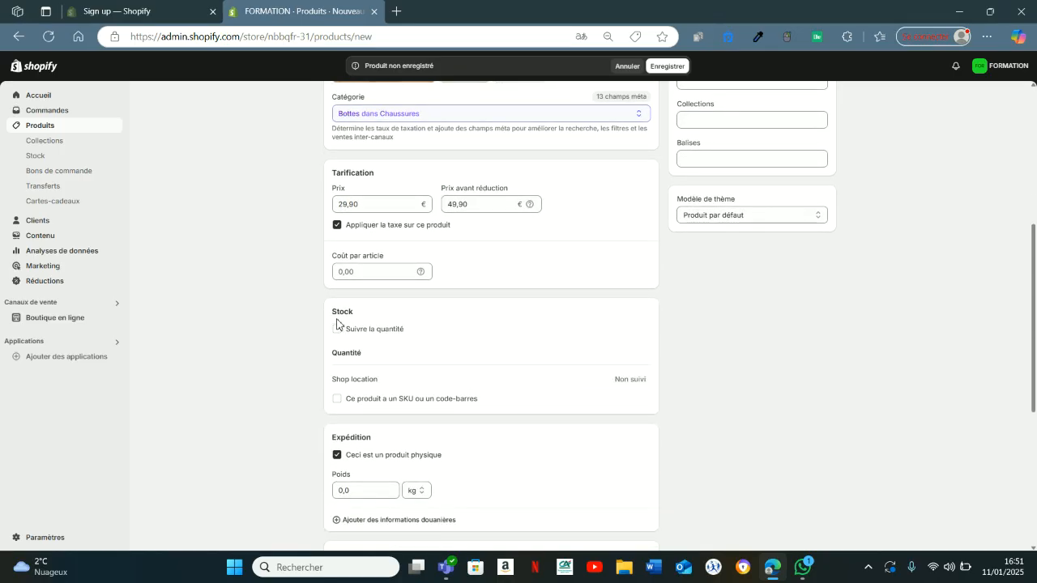
Add a Couleur variant option to the product with the value Blanc
scroll(419, 308, down, 2)
scroll(458, 301, up, 4)
scroll(461, 301, up, 3)
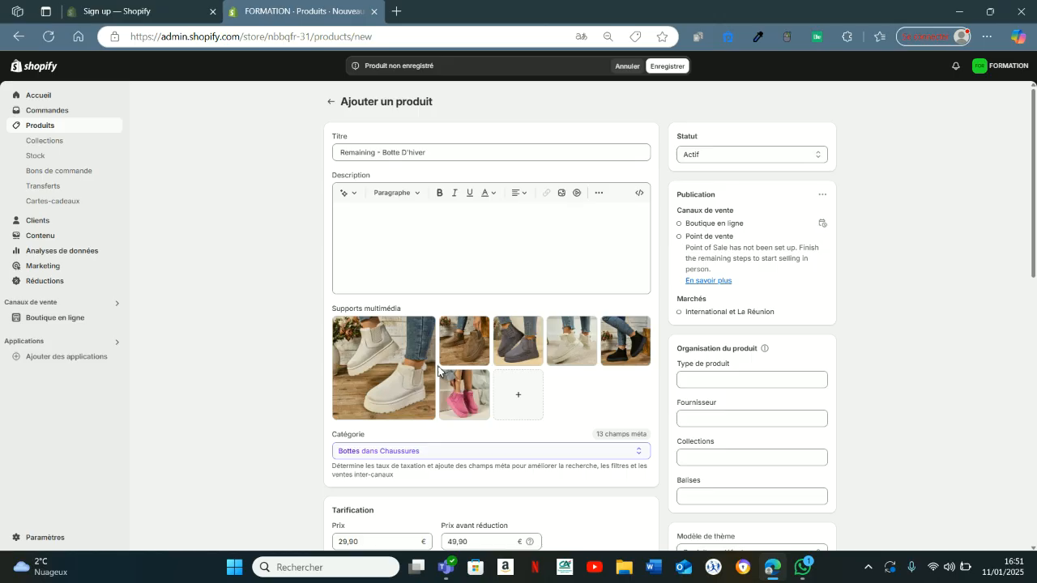
scroll(438, 370, down, 1)
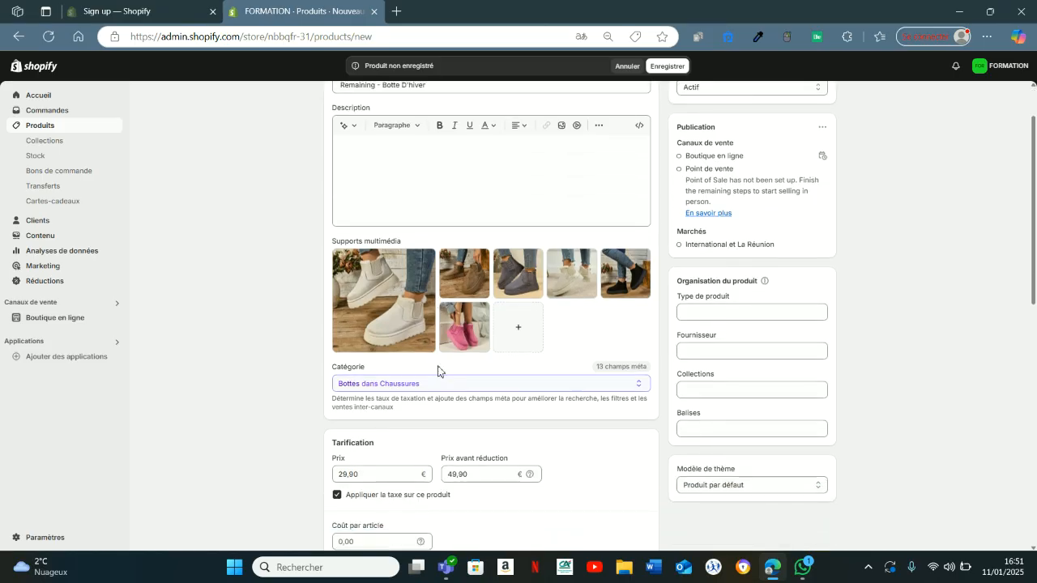
scroll(437, 370, down, 1)
scroll(437, 370, down, 6)
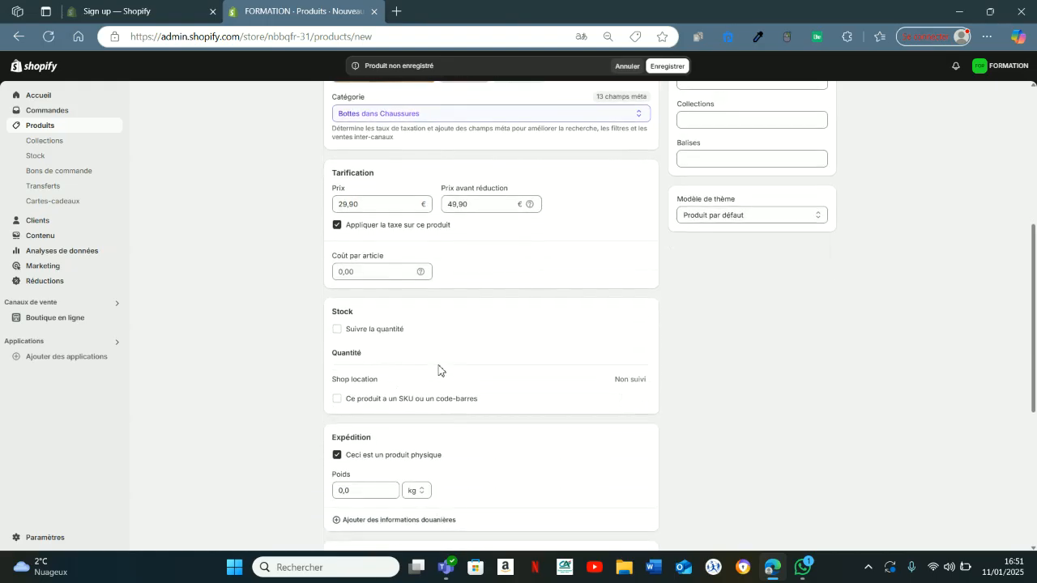
scroll(439, 370, down, 1)
drag(332, 290, 366, 289)
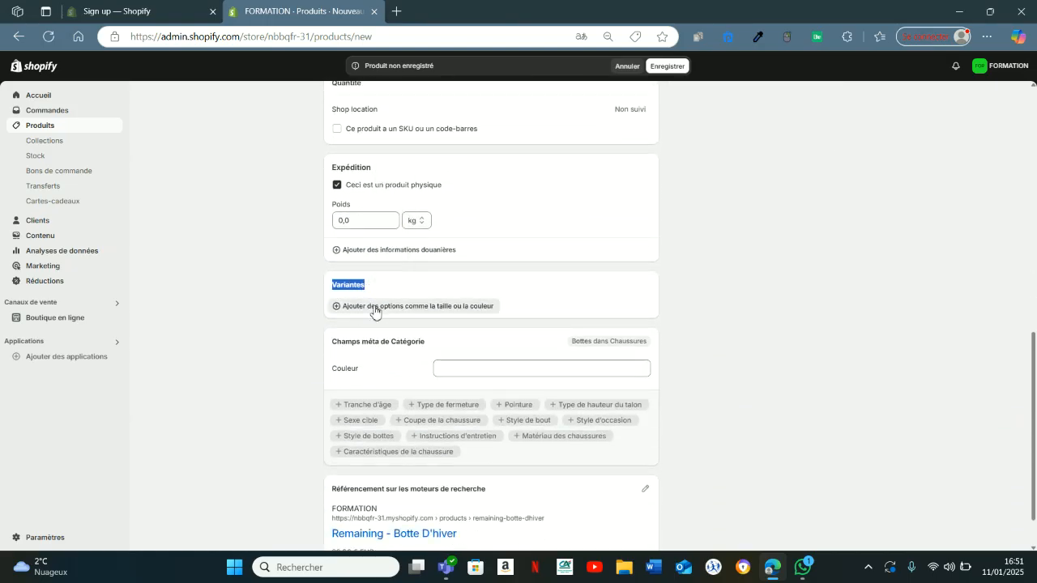
click(375, 308)
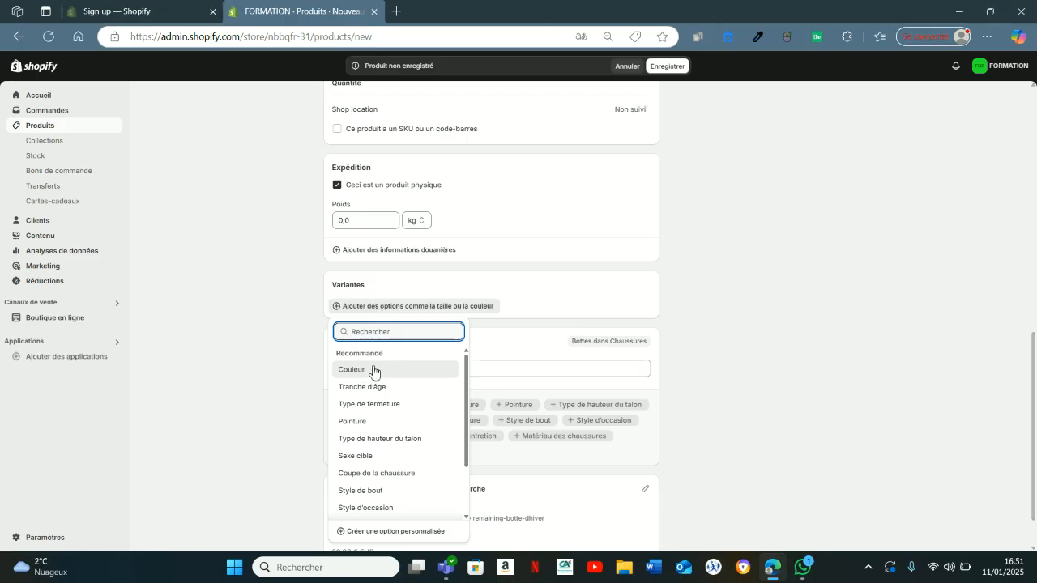
click(372, 370)
click(424, 352)
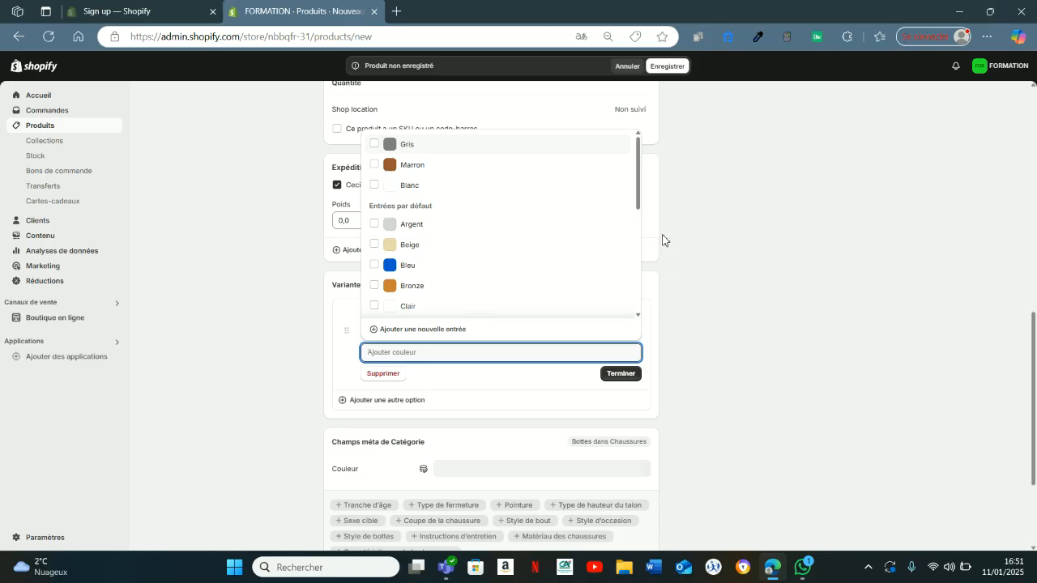
scroll(662, 240, up, 8)
scroll(671, 262, down, 8)
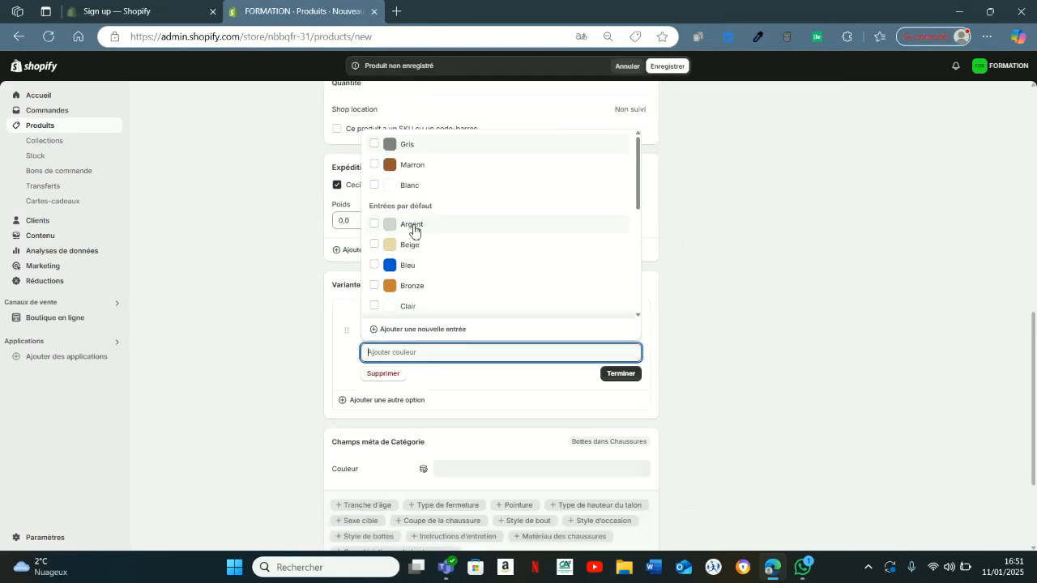
click(410, 191)
click(615, 390)
click(415, 328)
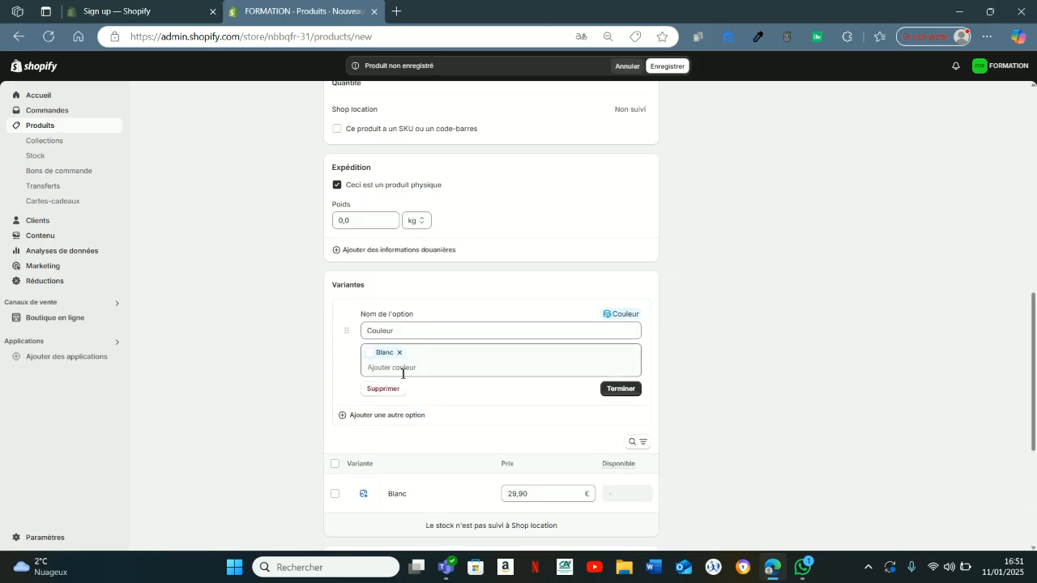
Add Marron and Gris to the Couleur option's values and finish editing the option
click(403, 370)
click(420, 166)
click(413, 146)
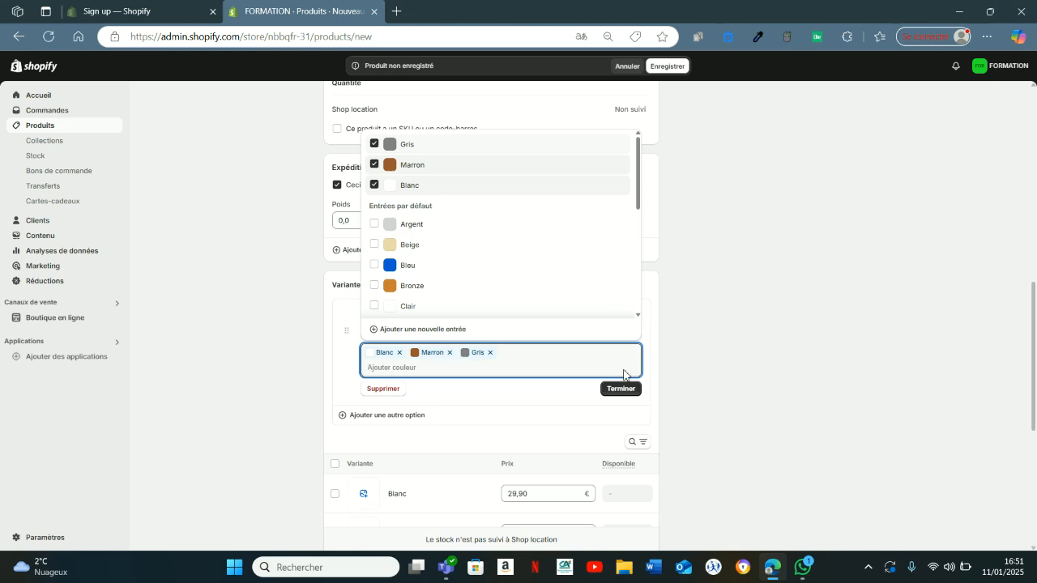
click(625, 388)
scroll(559, 297, up, 10)
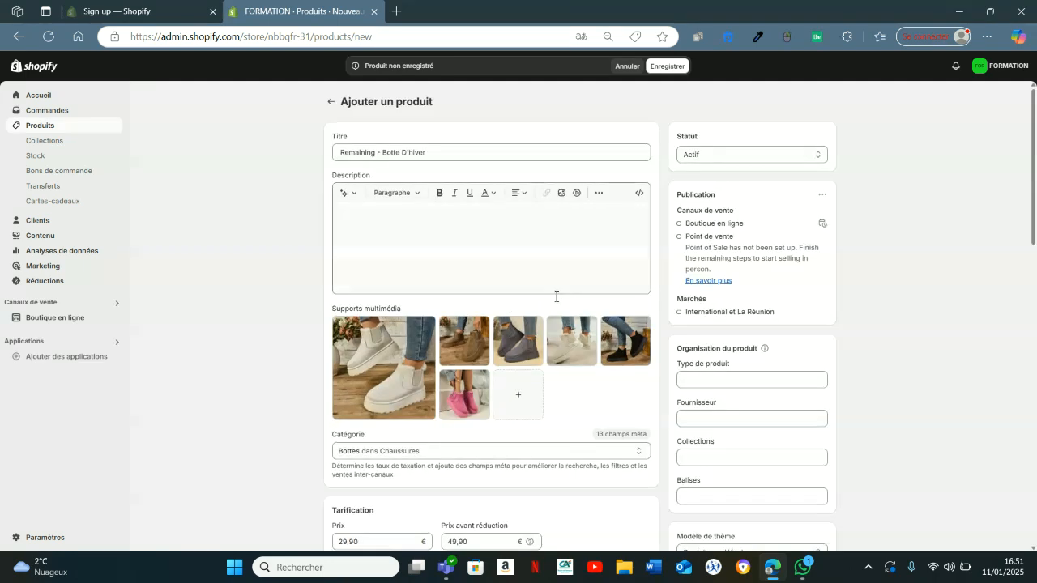
scroll(668, 316, down, 2)
scroll(660, 314, down, 3)
scroll(651, 312, down, 3)
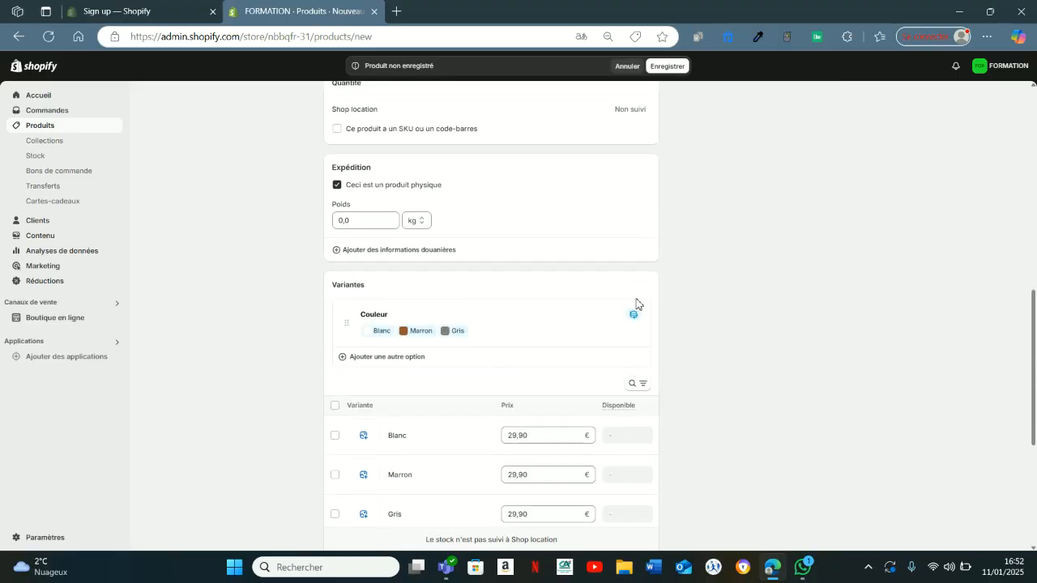
click(370, 358)
click(384, 178)
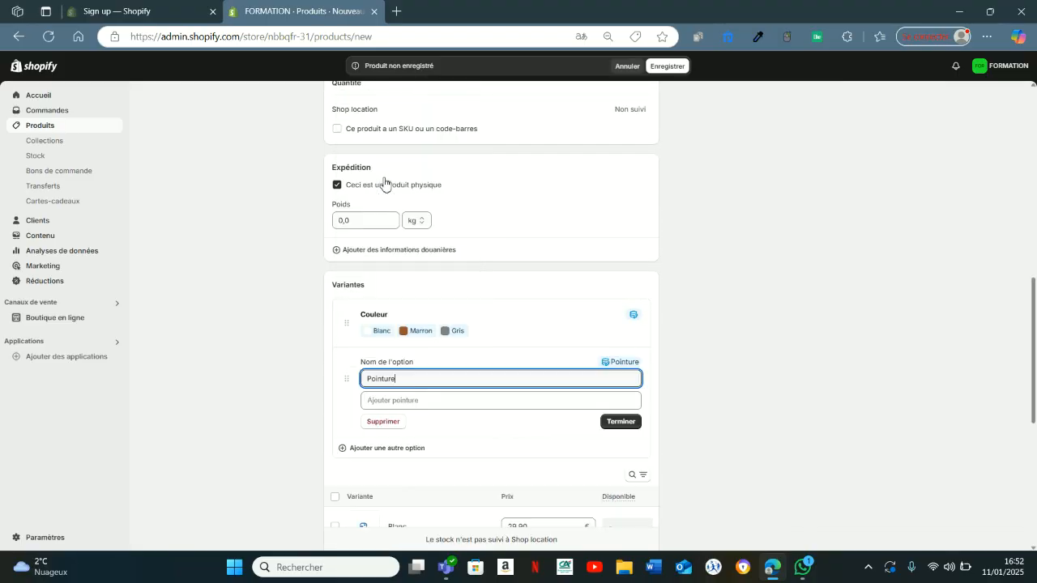
click(396, 399)
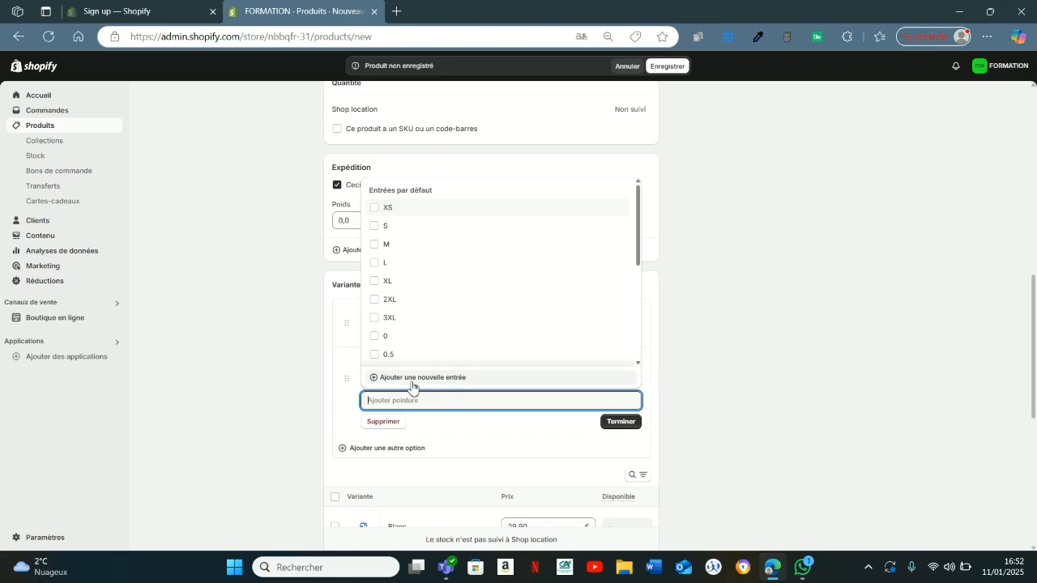
click(384, 422)
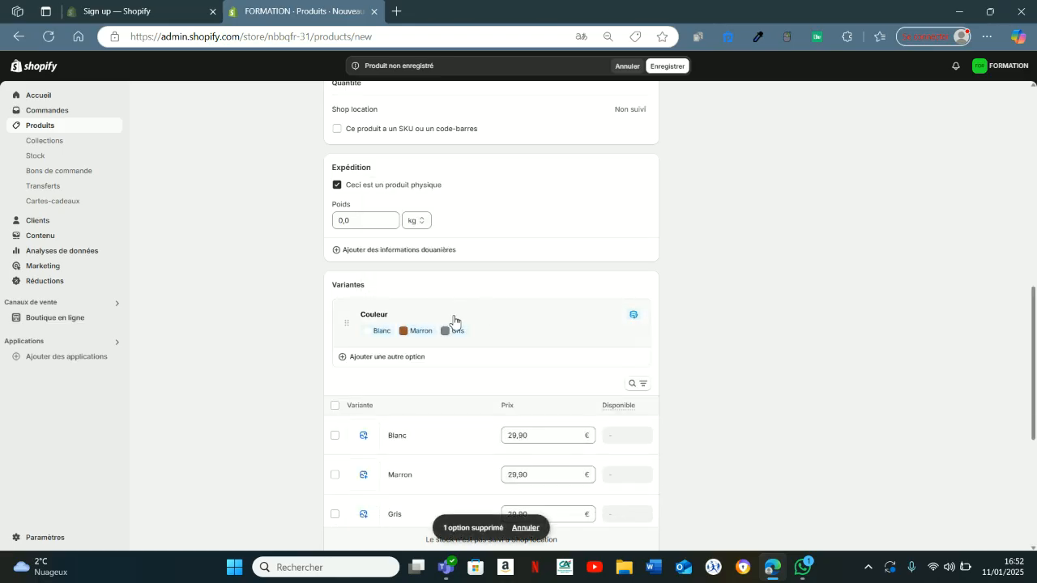
Save the new winter boot product with its Blanc, Marron and Gris variants
scroll(454, 320, down, 1)
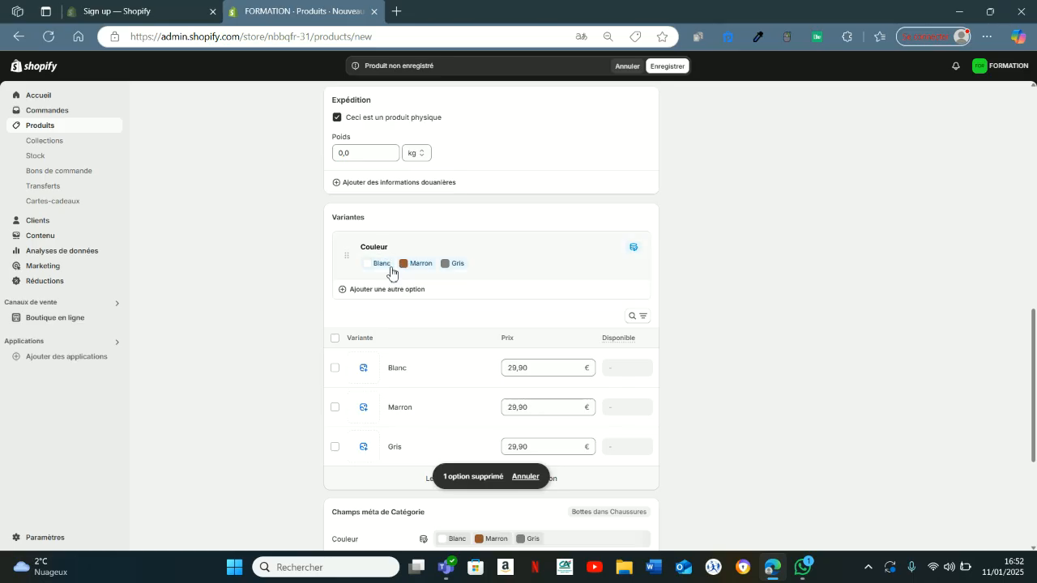
scroll(512, 304, down, 1)
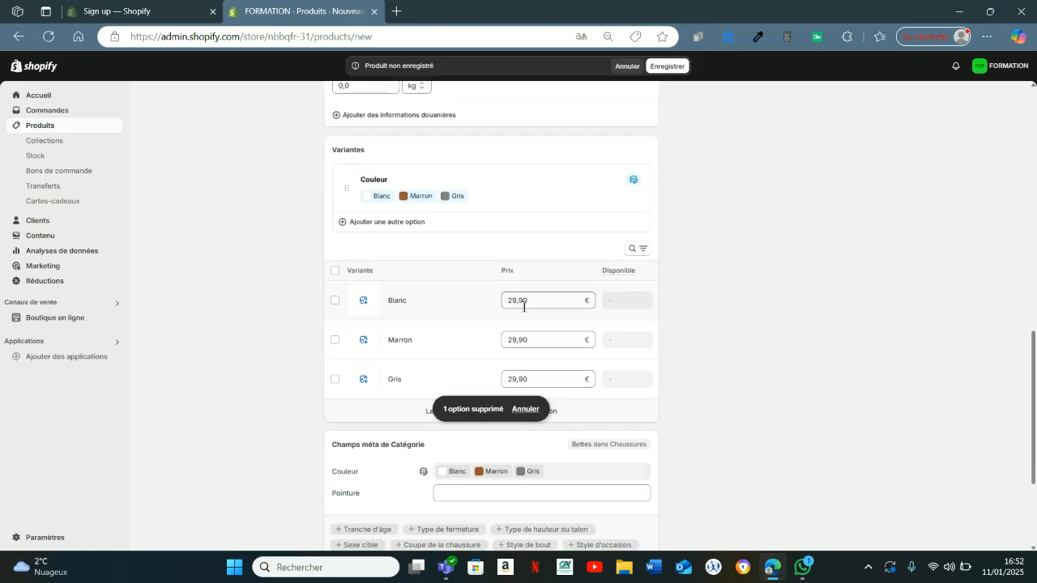
drag(506, 300, 531, 303)
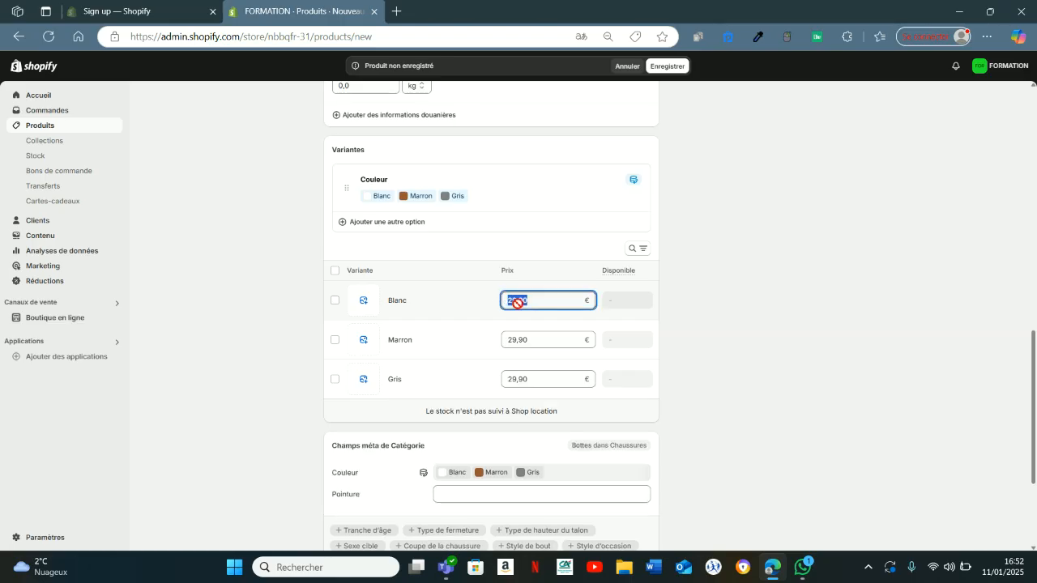
scroll(664, 275, down, 2)
scroll(664, 277, up, 10)
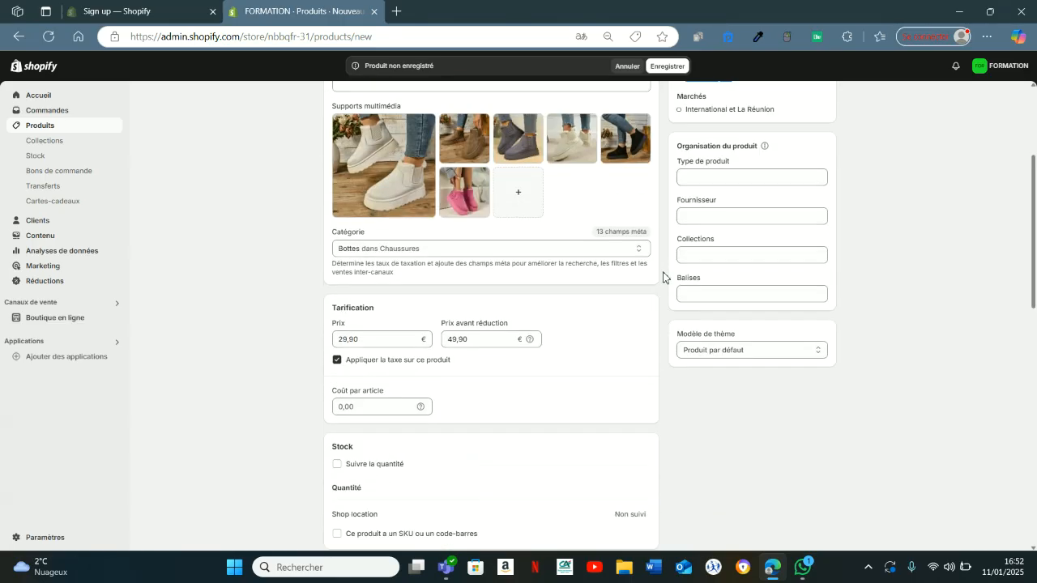
scroll(664, 276, up, 3)
click(667, 66)
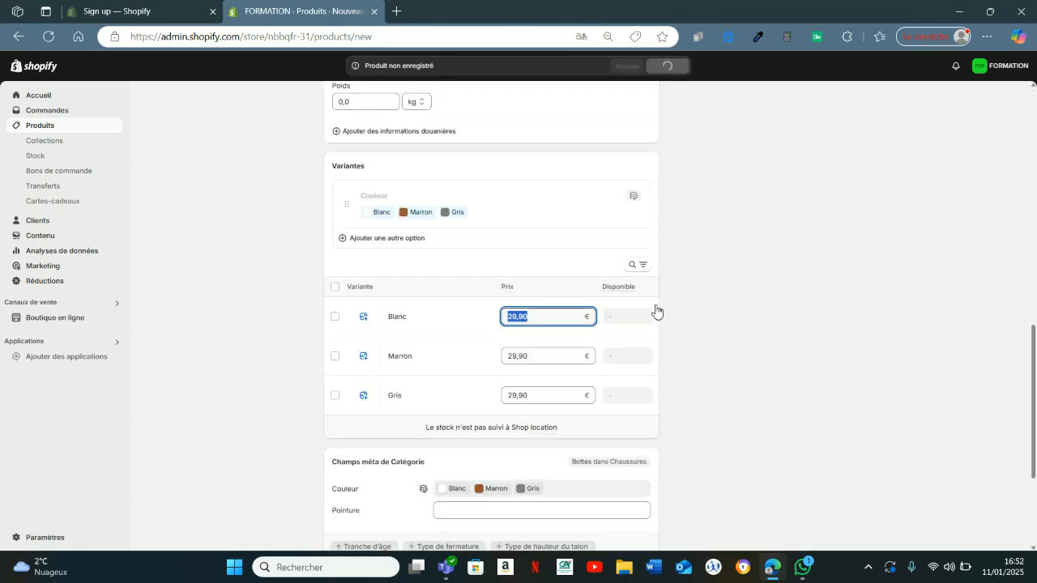
scroll(655, 301, up, 9)
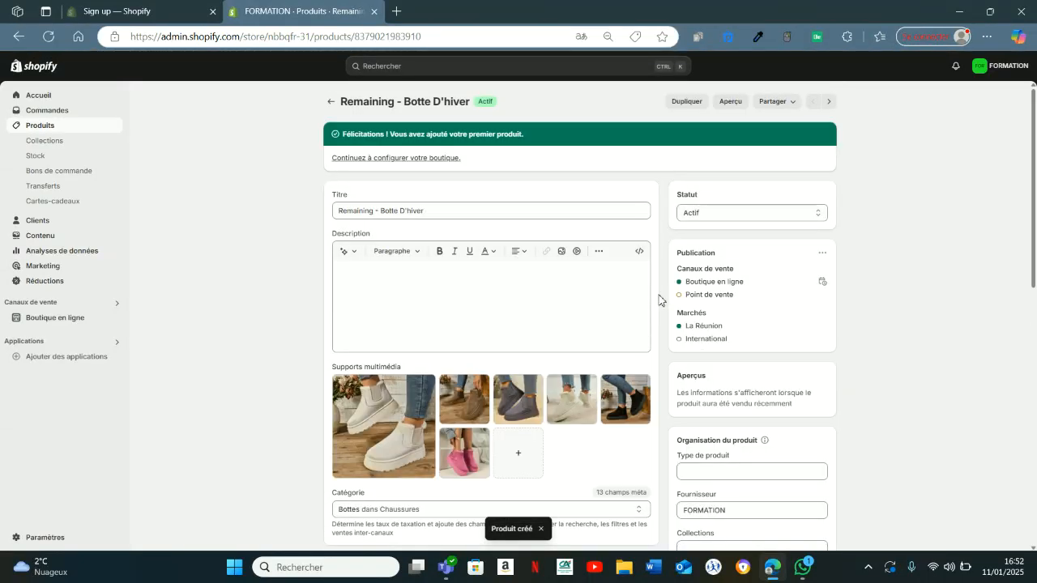
Publish theme-nova as the online store's current theme and open it for customization
click(81, 318)
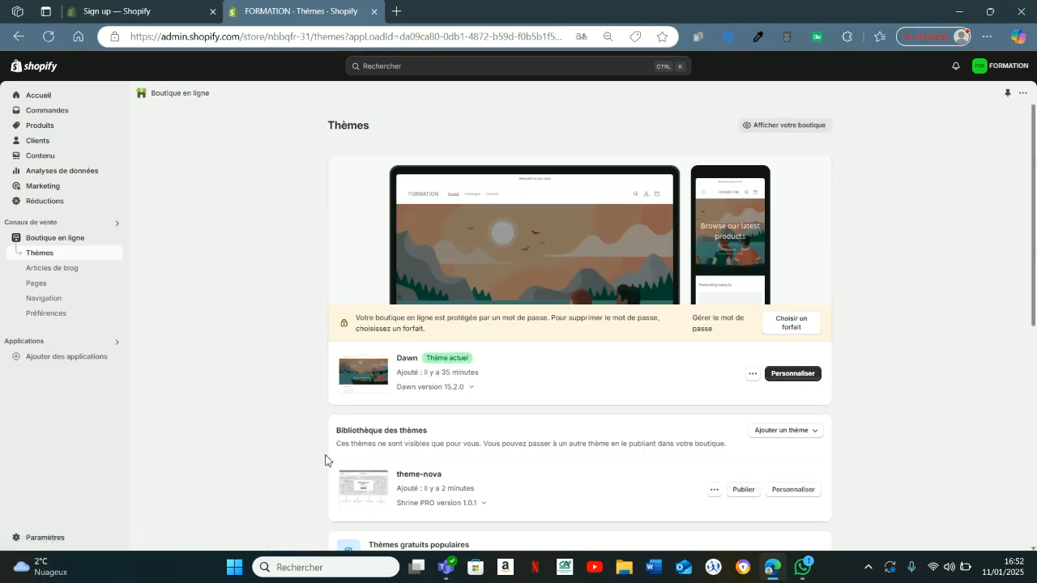
click(742, 491)
click(657, 397)
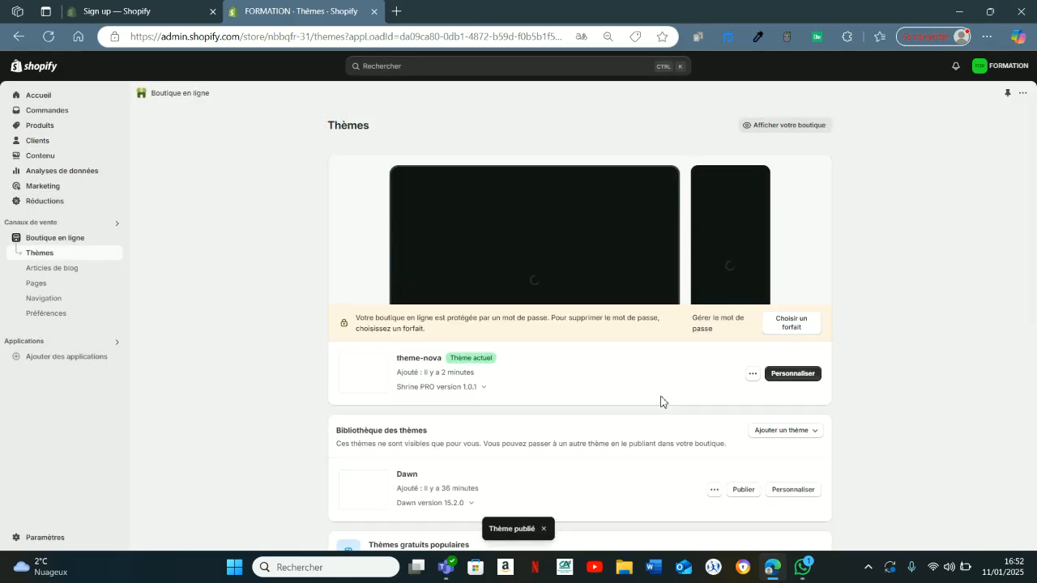
click(802, 375)
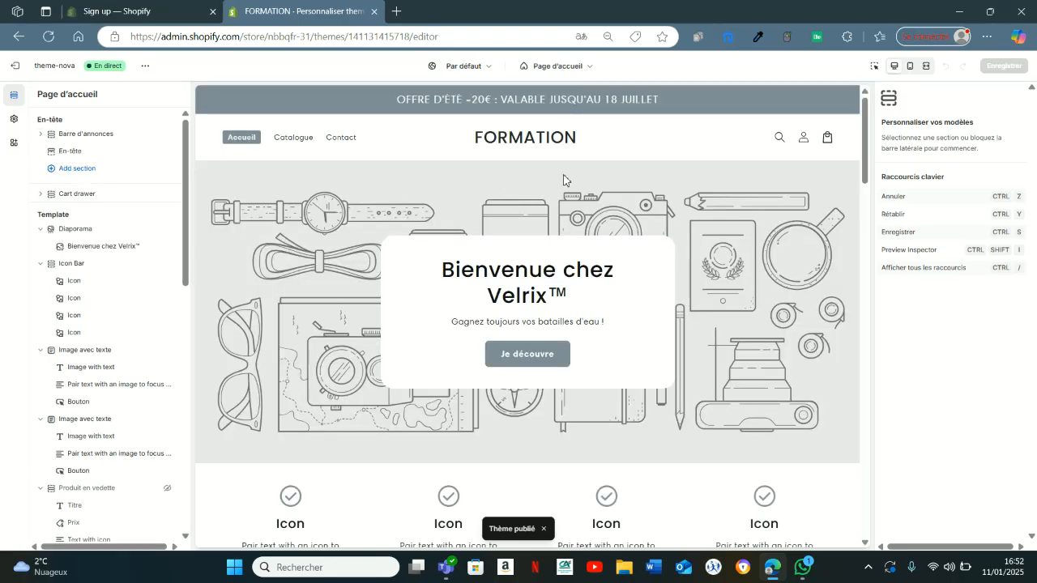
Look over the home page layout and switch the theme editor to the winter boot's product page
scroll(564, 179, down, 2)
scroll(564, 179, down, 8)
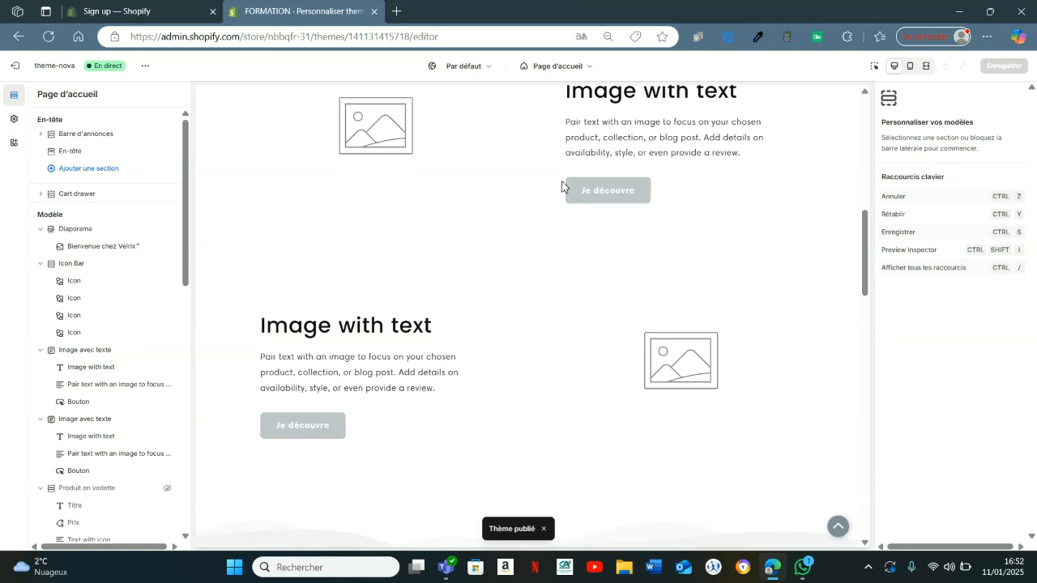
scroll(566, 194, down, 10)
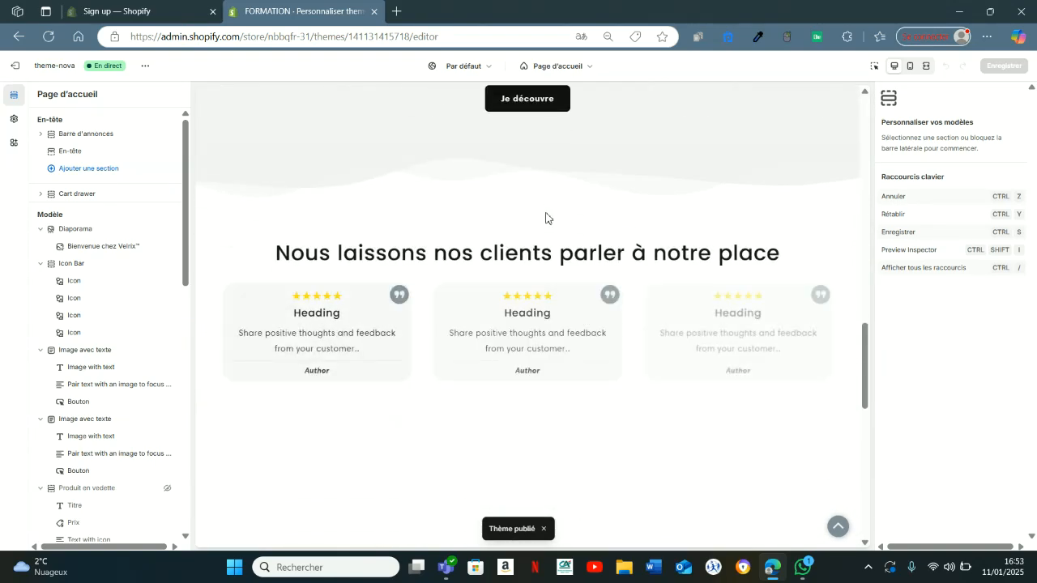
scroll(552, 220, down, 5)
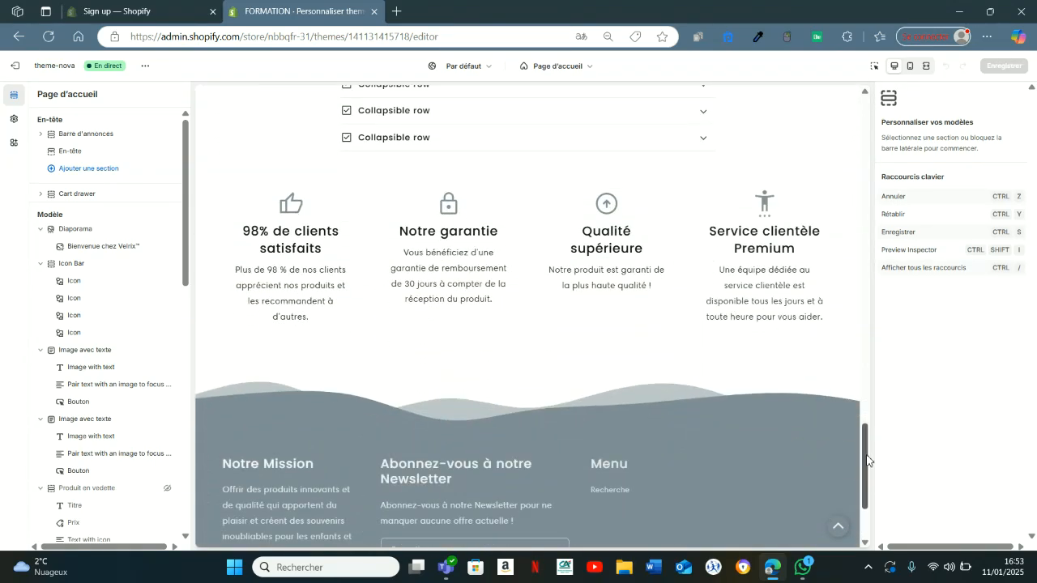
drag(866, 461, 874, 116)
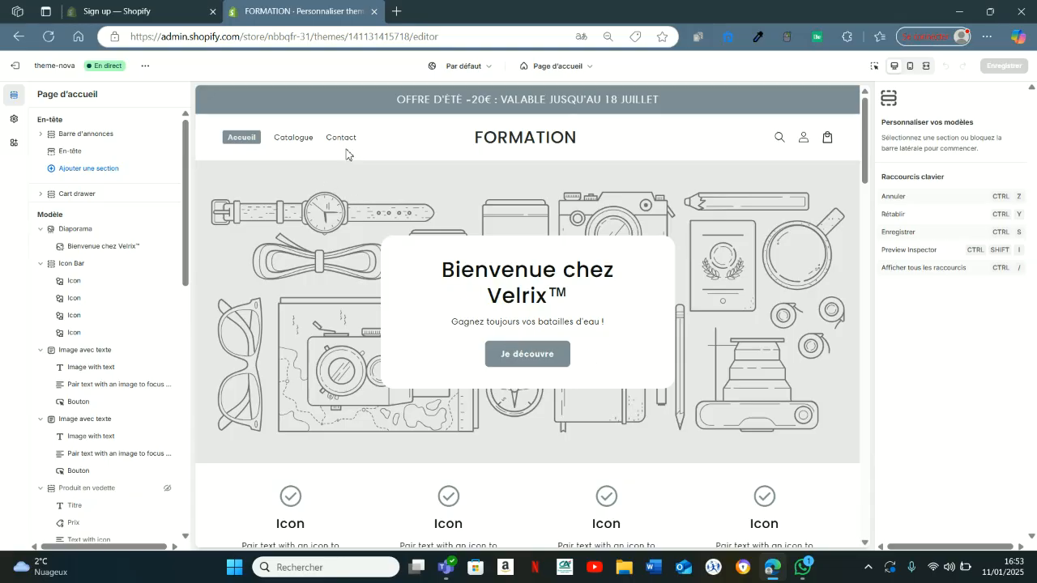
click(558, 67)
click(531, 129)
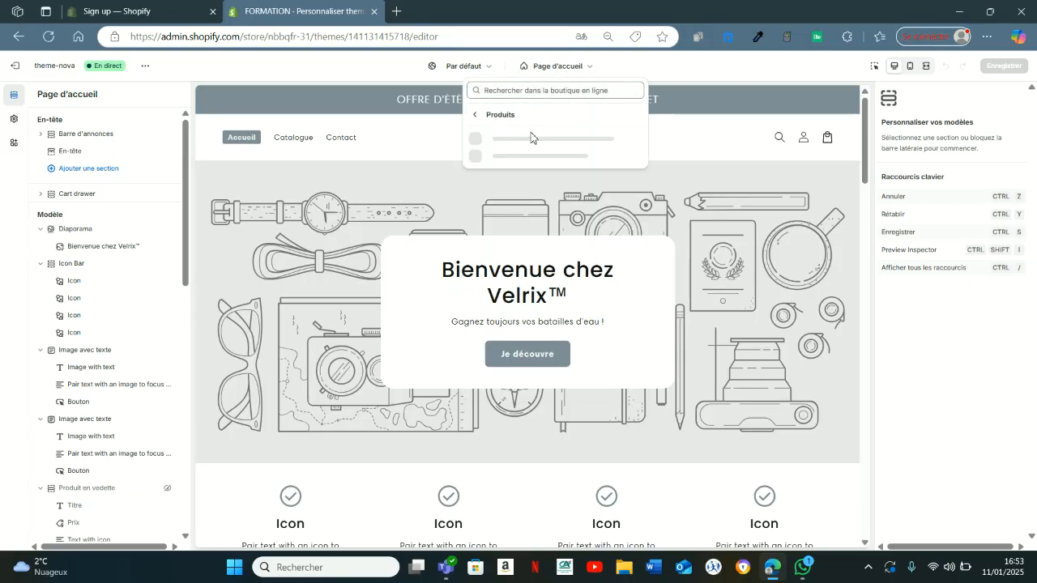
click(543, 146)
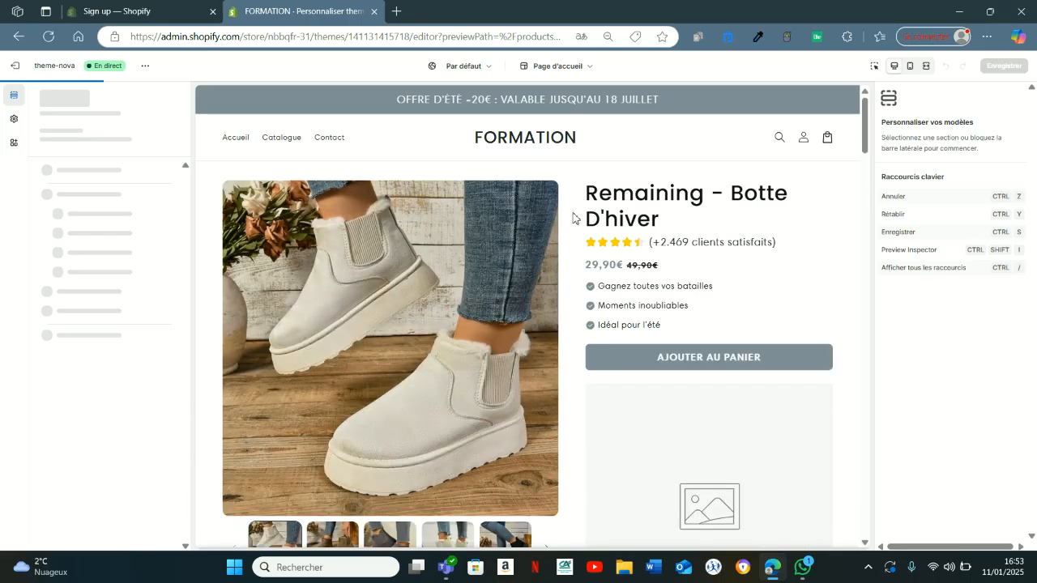
Examine the product page's sections, from the photos and purchase block through the advantages, customer reviews and FAQ
scroll(575, 219, down, 8)
scroll(576, 220, up, 5)
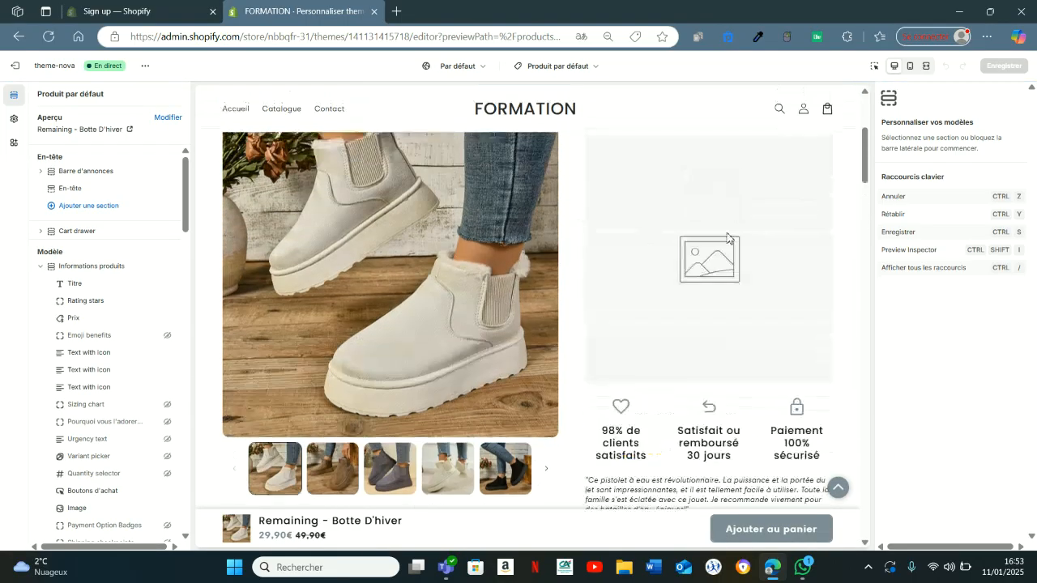
scroll(720, 247, up, 1)
scroll(572, 231, down, 5)
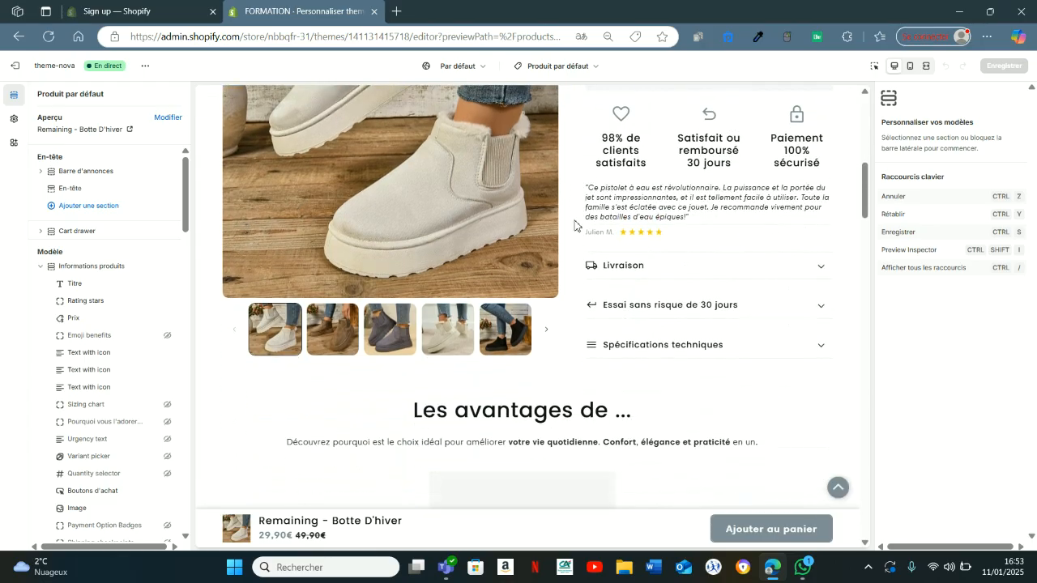
scroll(574, 225, down, 10)
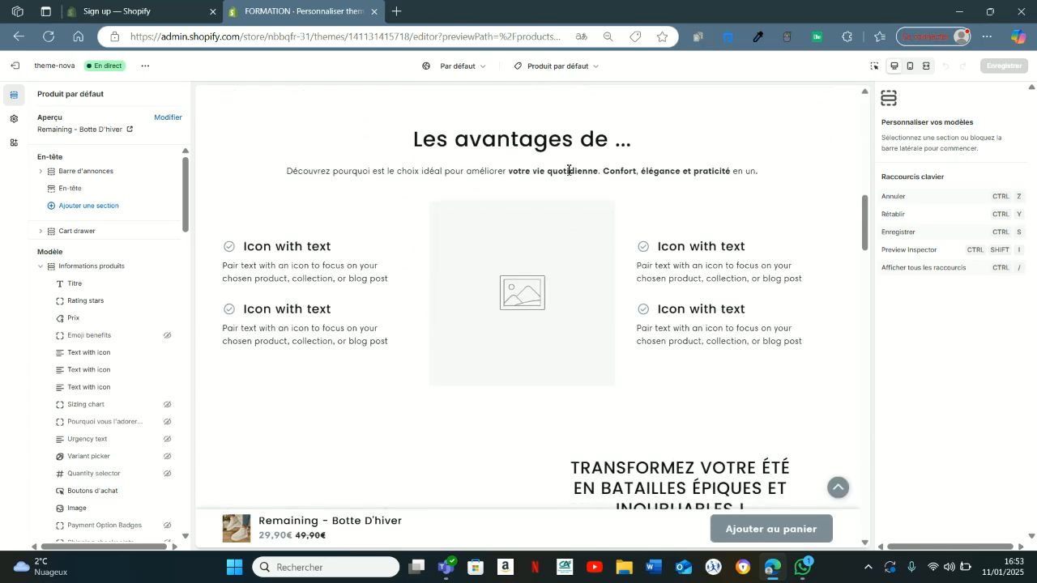
scroll(541, 187, down, 8)
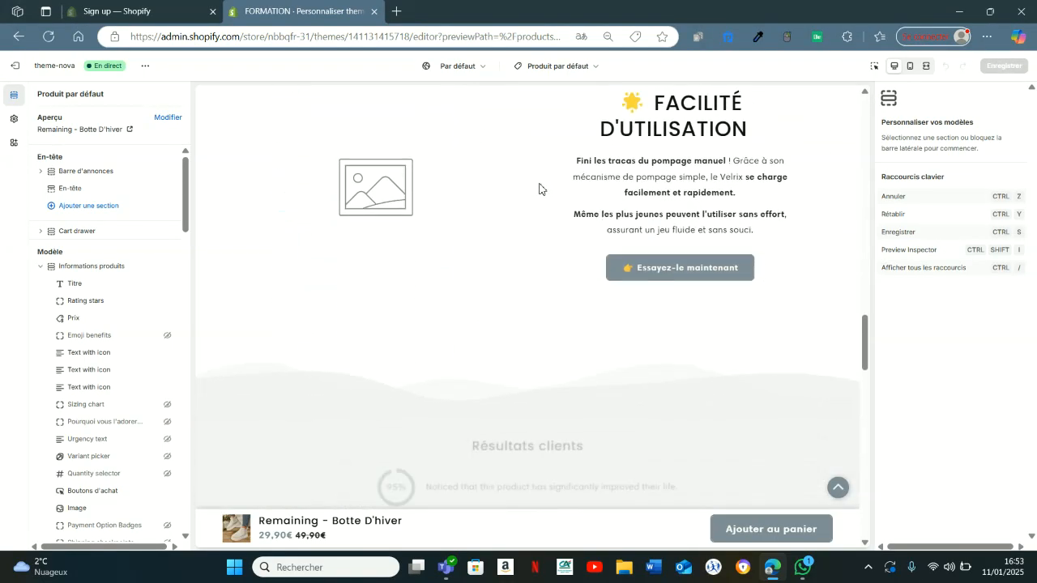
scroll(452, 187, down, 10)
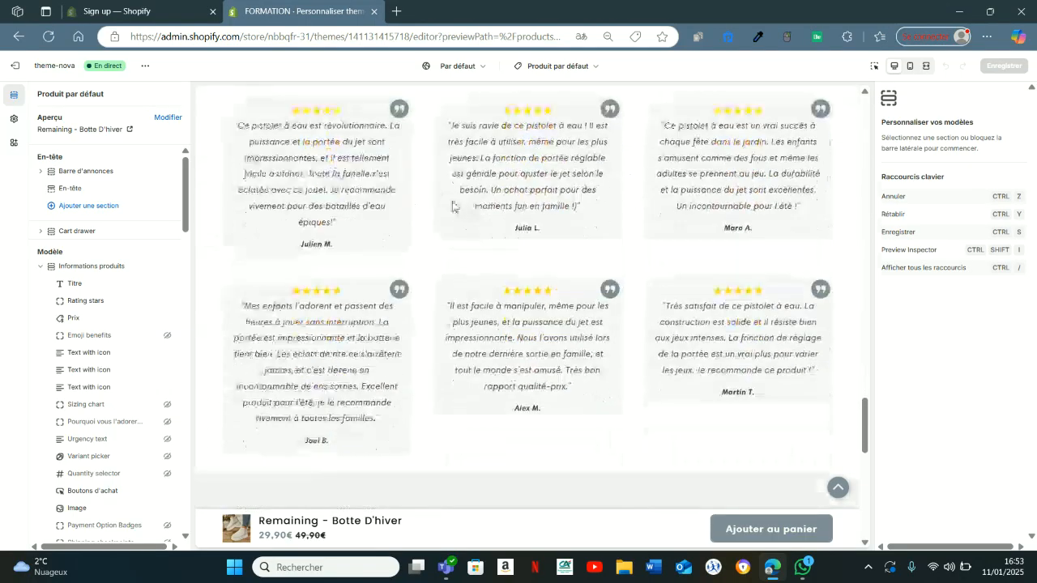
scroll(752, 363, up, 5)
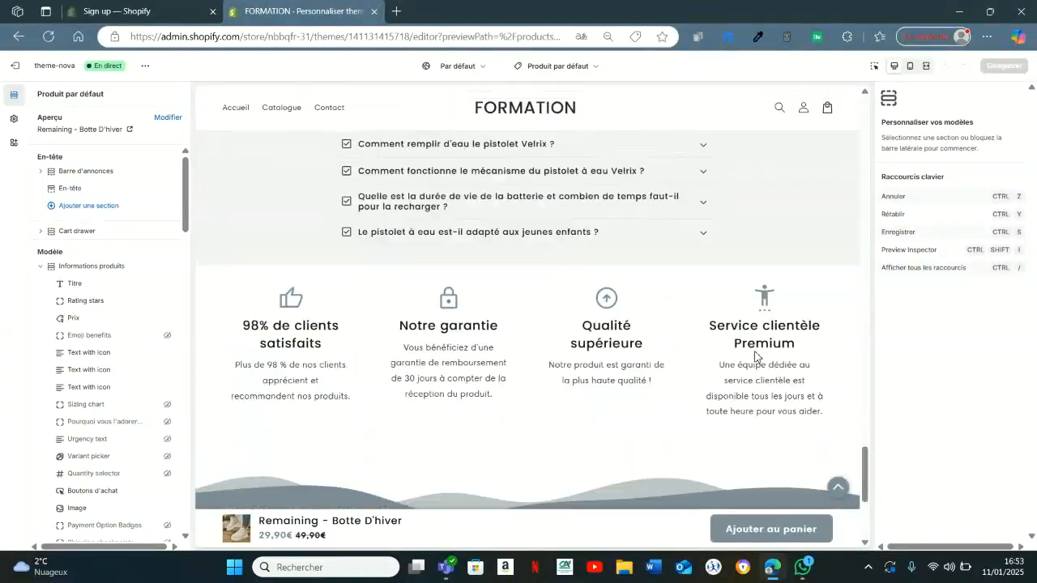
drag(865, 438, 870, 85)
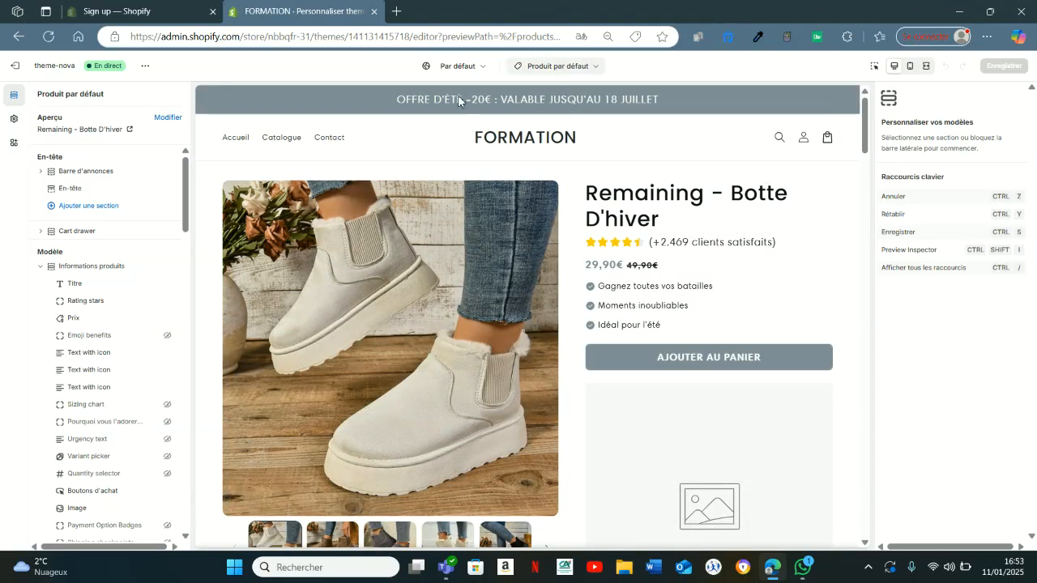
Change the theme's Accentuation 1 colour to pink #D232B7 and check it on the product page
click(21, 122)
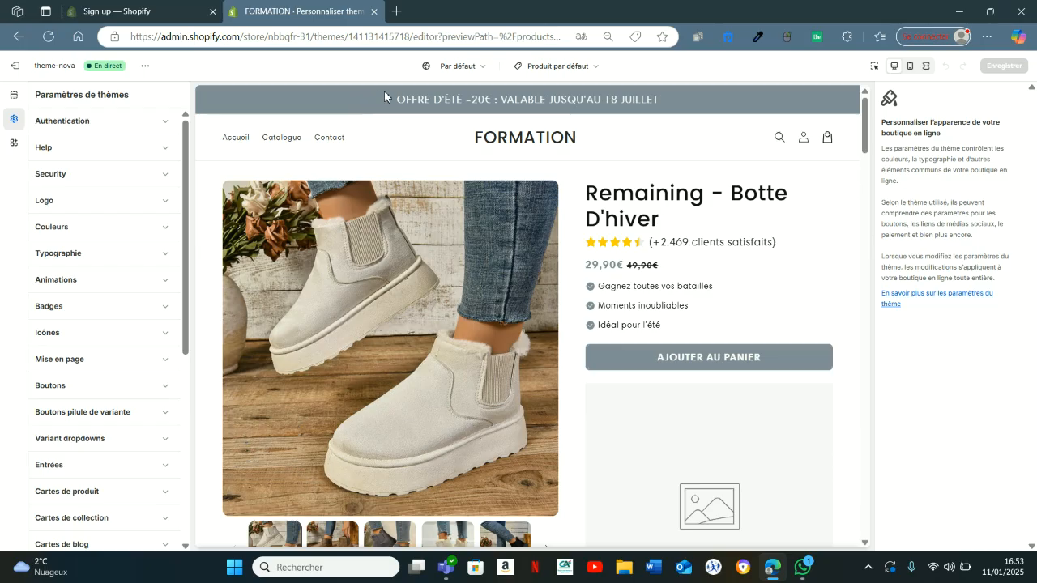
click(106, 230)
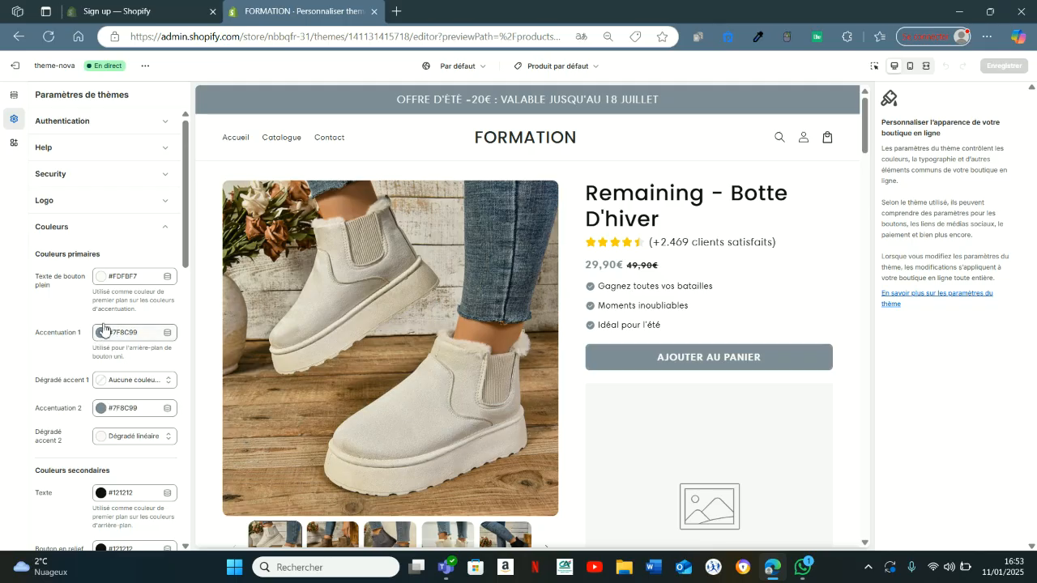
click(101, 336)
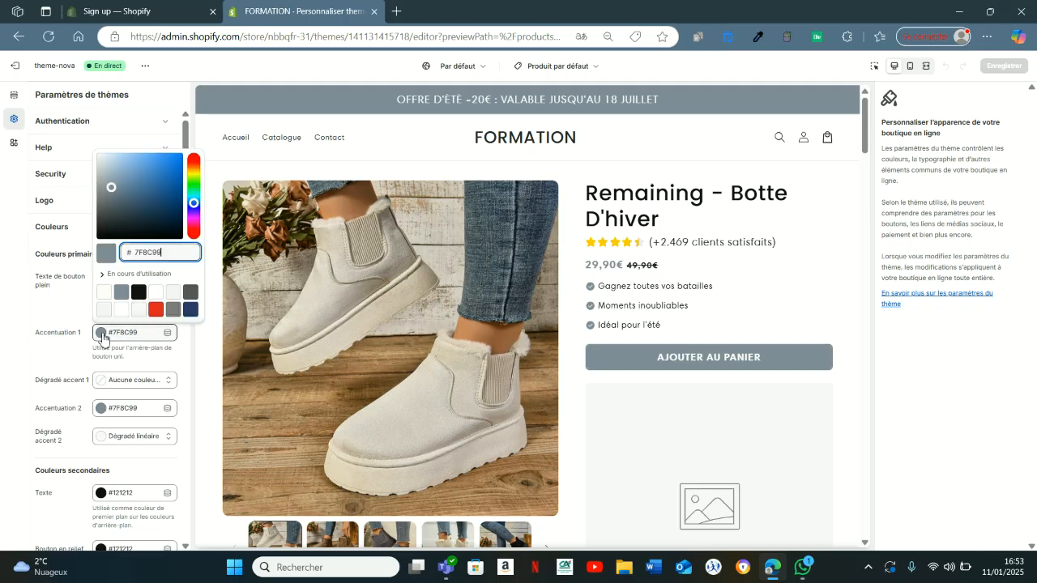
click(193, 224)
drag(141, 199, 164, 175)
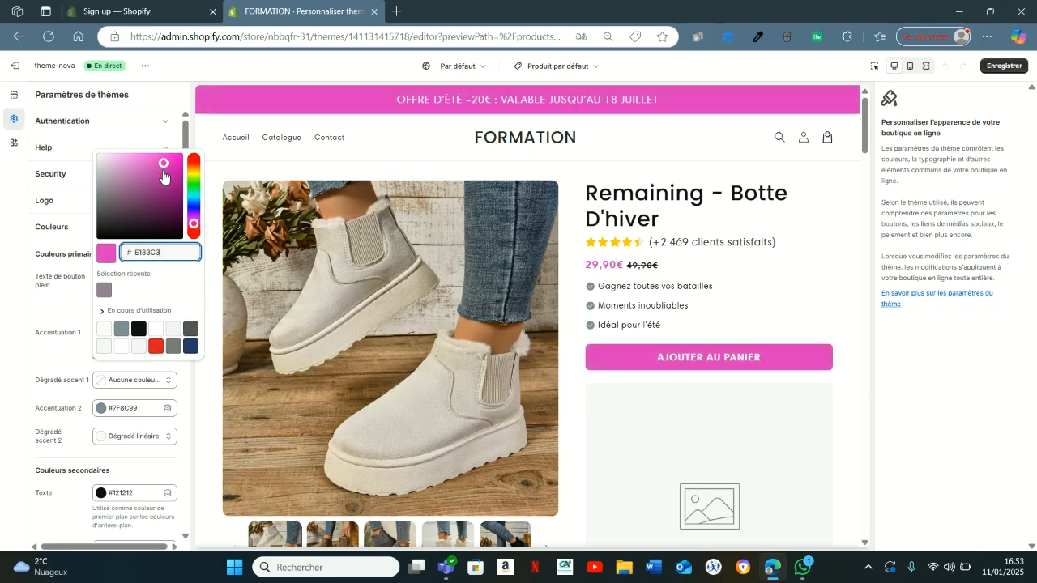
drag(864, 123, 870, 305)
drag(868, 152, 888, 387)
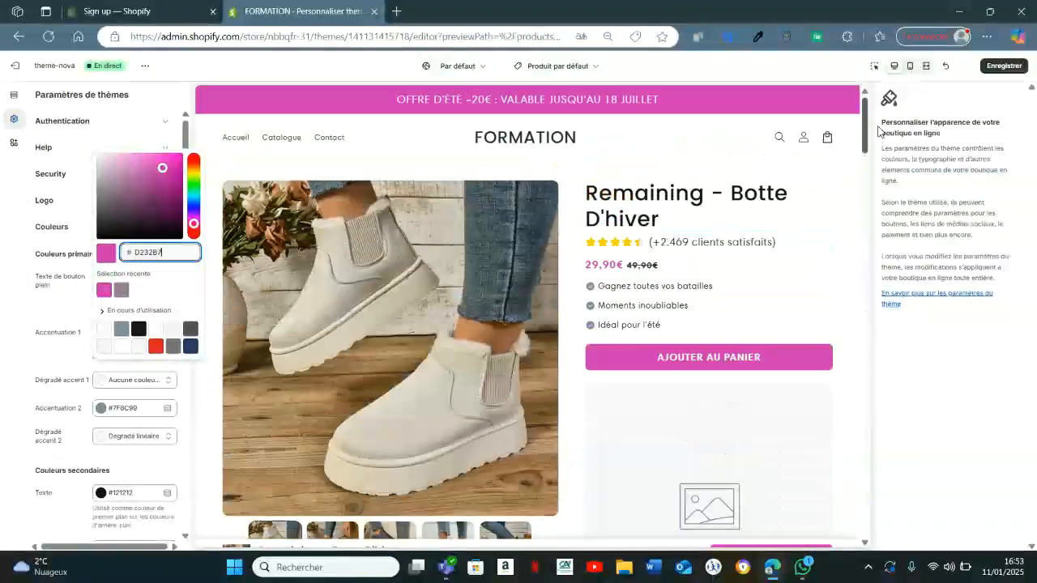
click(4, 369)
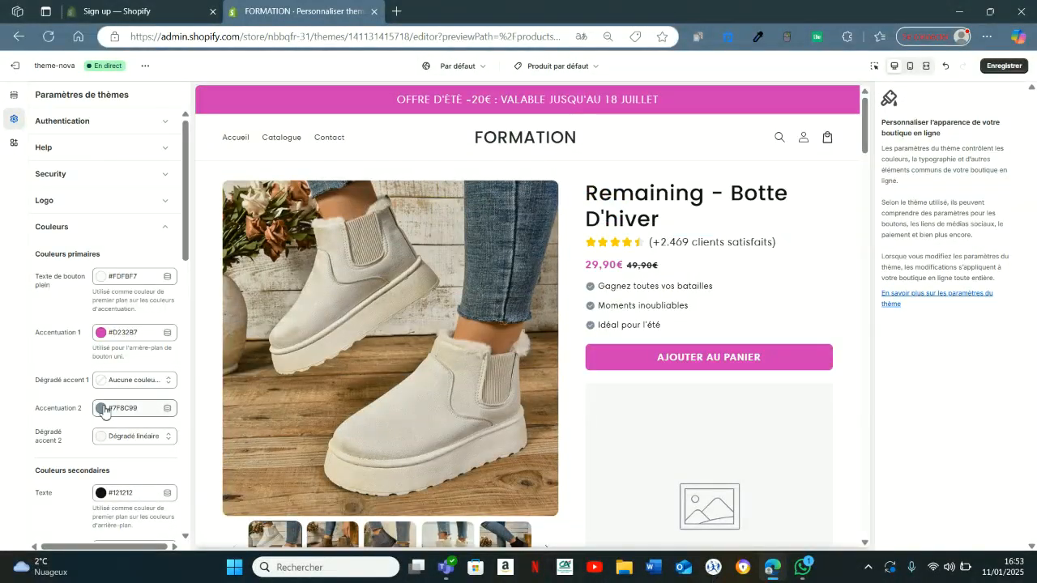
Restore the theme's Accentuation 1 colour to the grey-blue #7F8C99 already in use
click(101, 333)
click(137, 294)
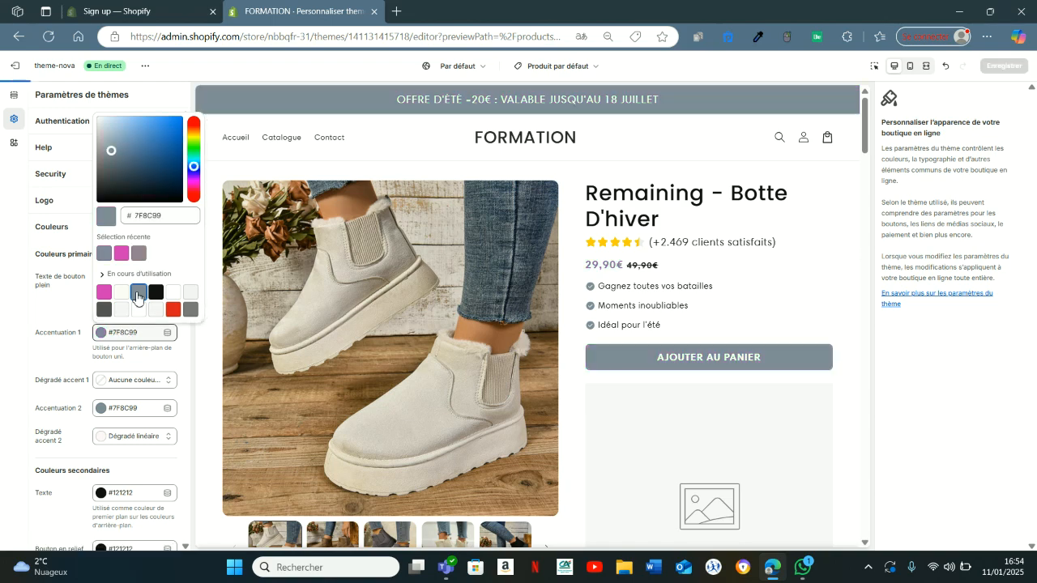
click(27, 328)
Look over the theme's Logo settings, including the logo images, widths and favicon
scroll(717, 252, down, 5)
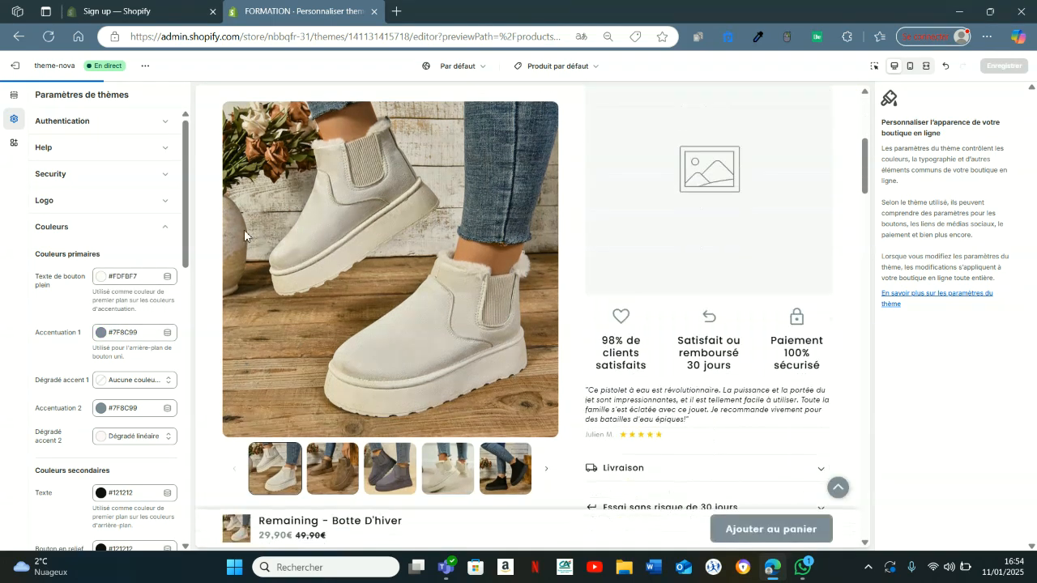
click(122, 233)
click(83, 204)
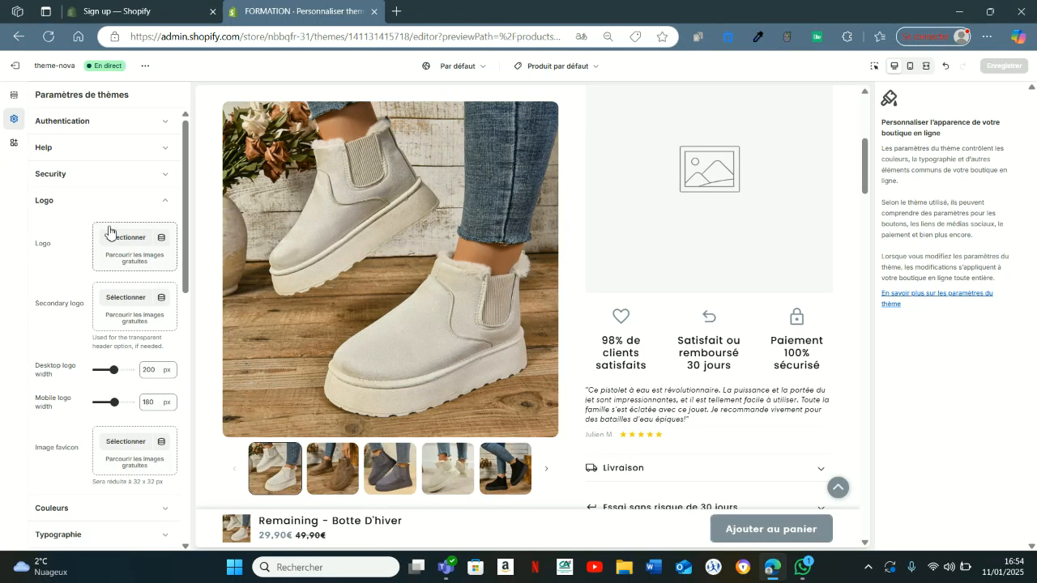
click(96, 202)
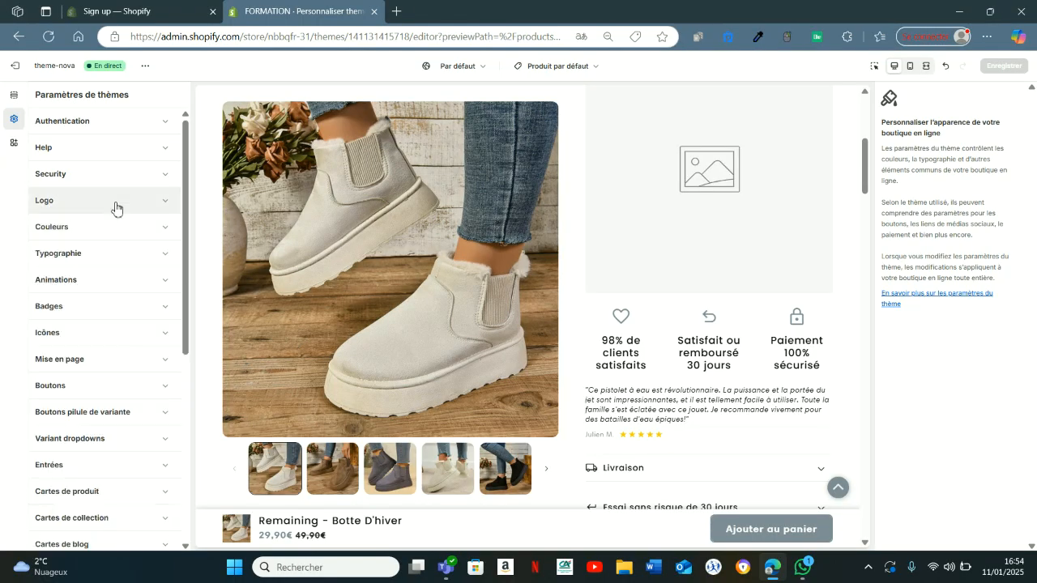
Open the Canva website in a new browser tab
click(396, 12)
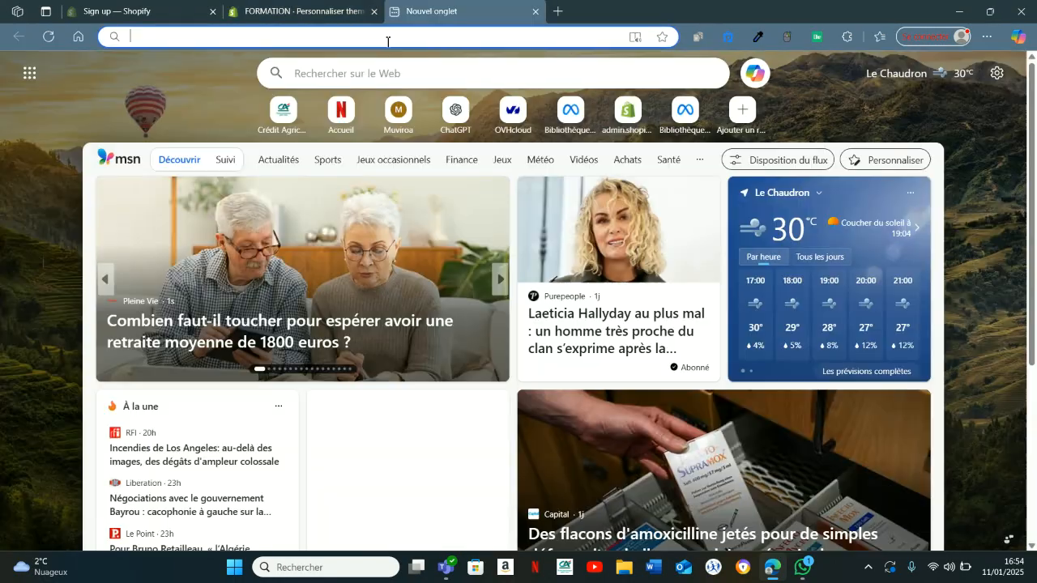
click(387, 42)
text(canv)
key(Return)
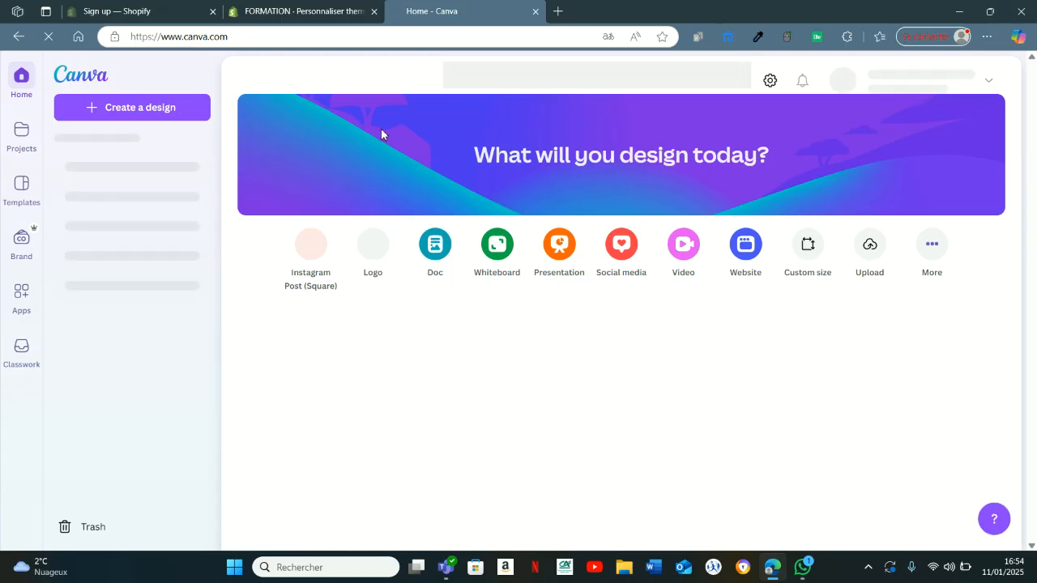
Create a new custom-size design measuring 2740 × 404 px
click(170, 111)
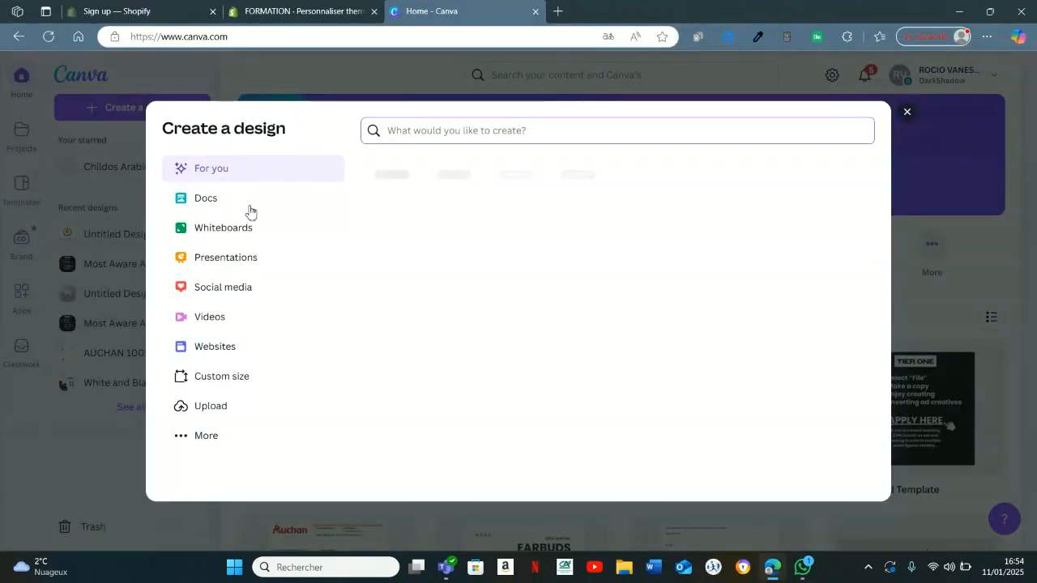
click(240, 379)
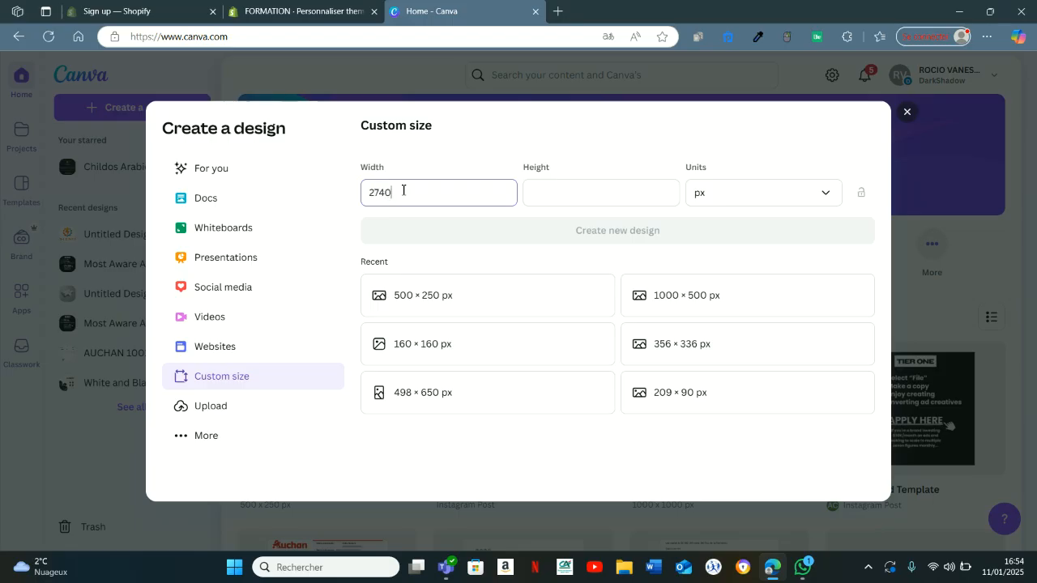
click(538, 192)
text(404)
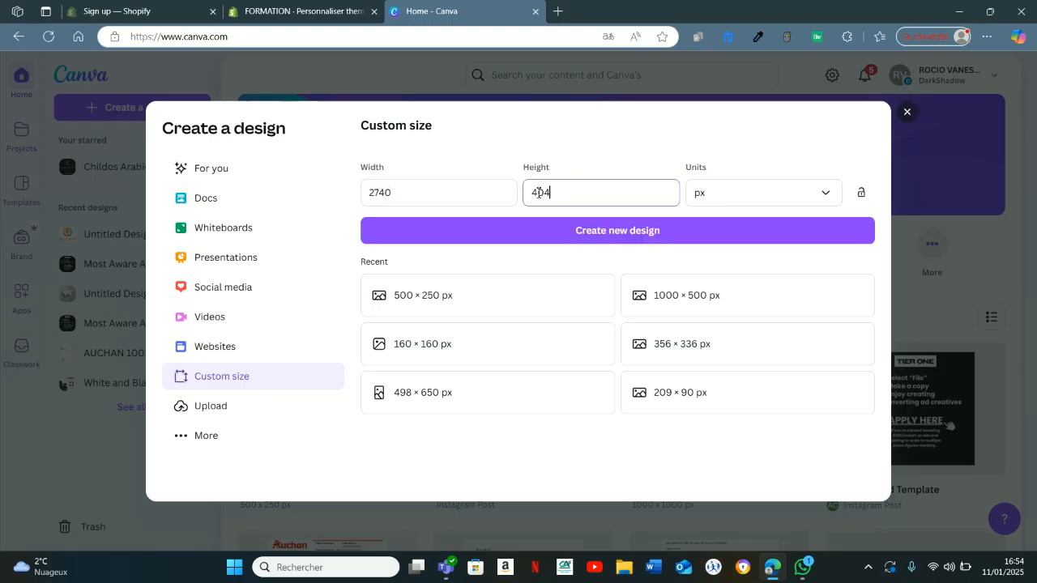
click(567, 236)
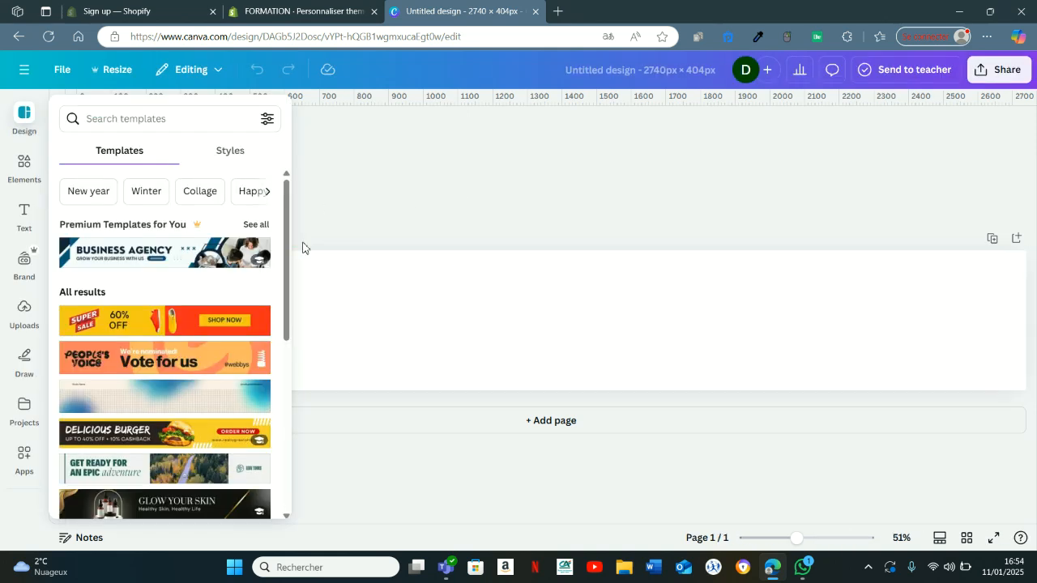
Apply the Business Agency banner template and delete its two photos together with their frames
click(114, 257)
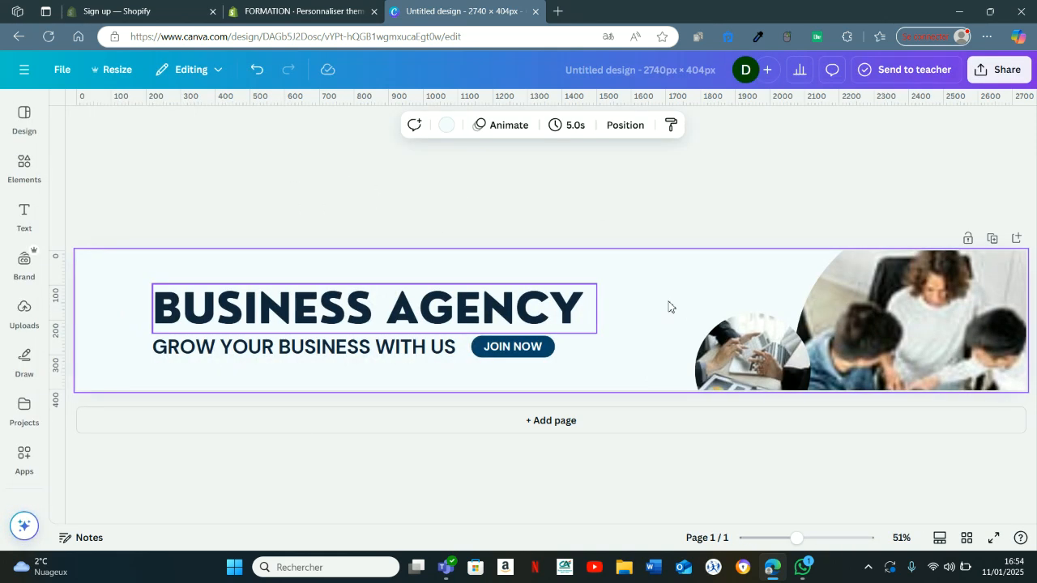
click(796, 300)
click(880, 294)
key(Delete)
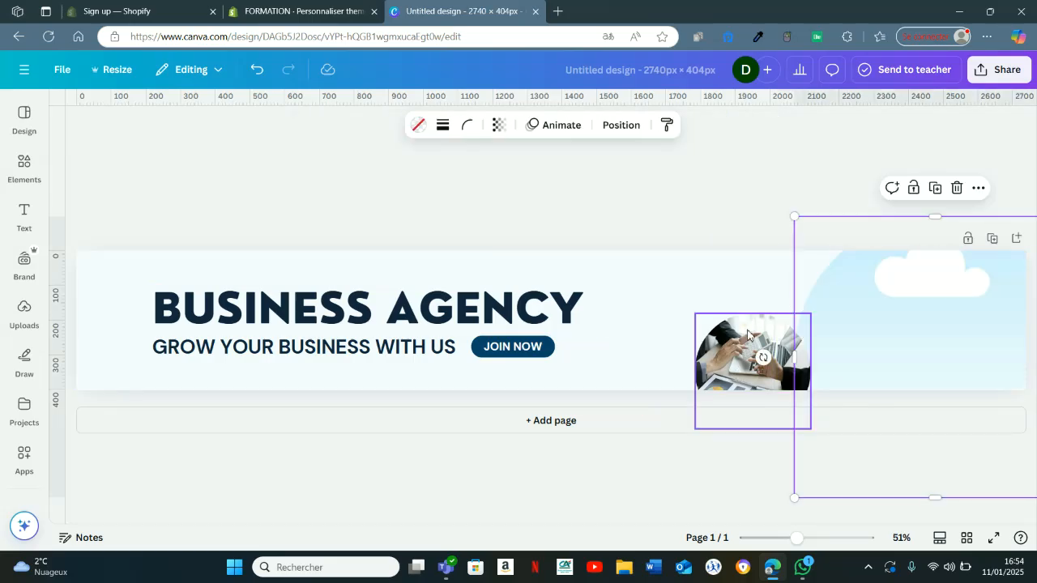
click(762, 352)
key(Delete)
click(891, 314)
key(Delete)
click(818, 333)
click(752, 351)
key(Delete)
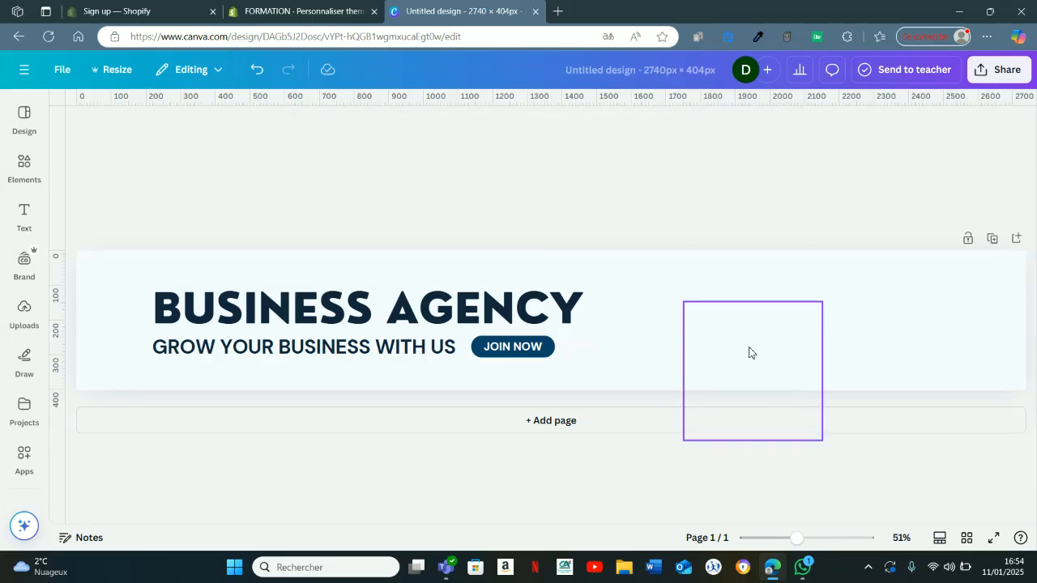
Delete the template's JOIN NOW button, tagline and decorative shapes, keeping only the BUSINESS AGENCY heading
click(502, 354)
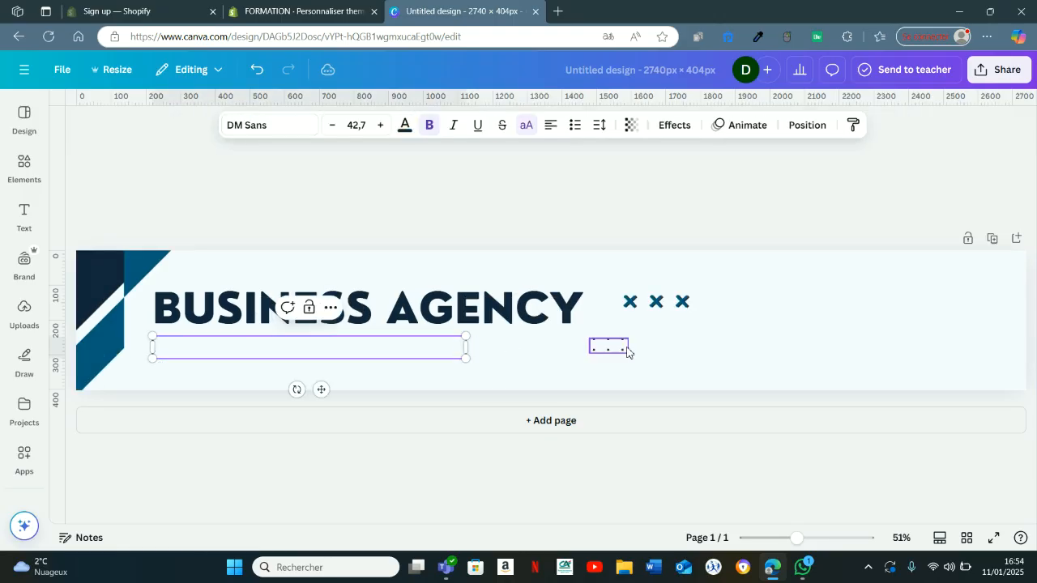
click(626, 338)
click(669, 314)
click(29, 279)
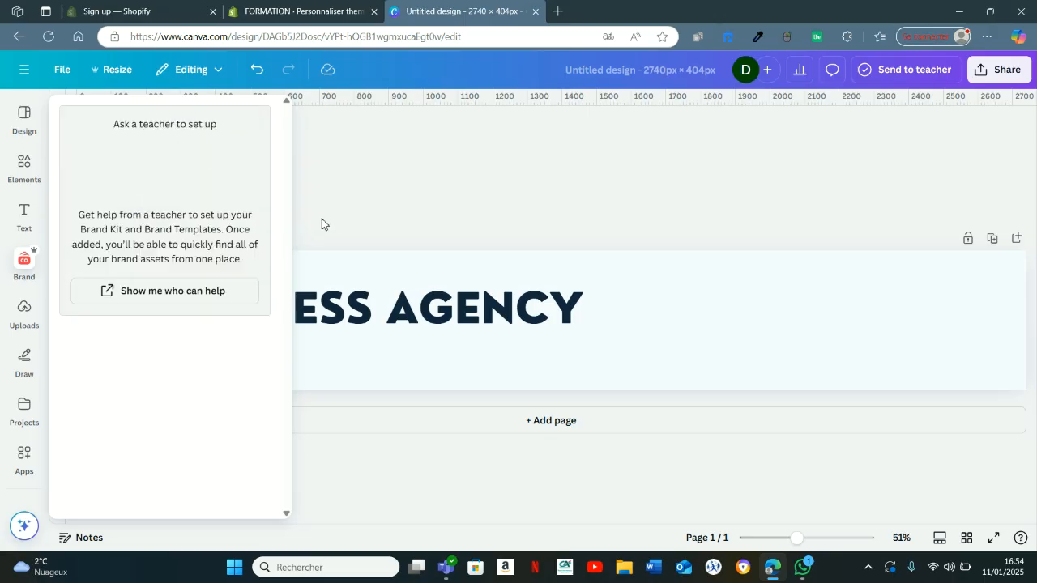
click(87, 293)
key(Delete)
Move the heading to the centre of the banner and replace its text with FORMATION
drag(397, 308, 573, 320)
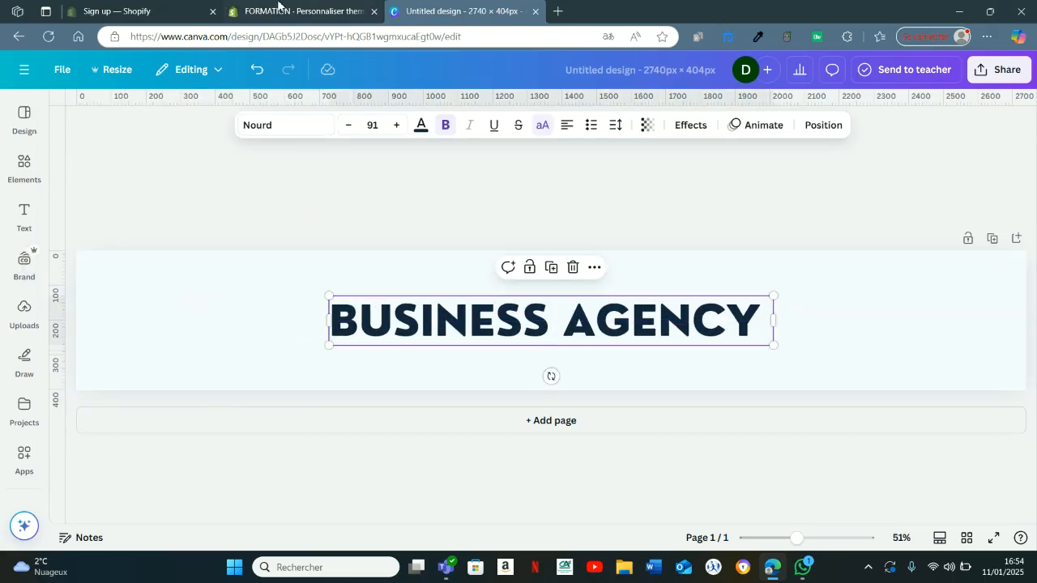
click(277, 10)
click(434, 7)
double_click(541, 308)
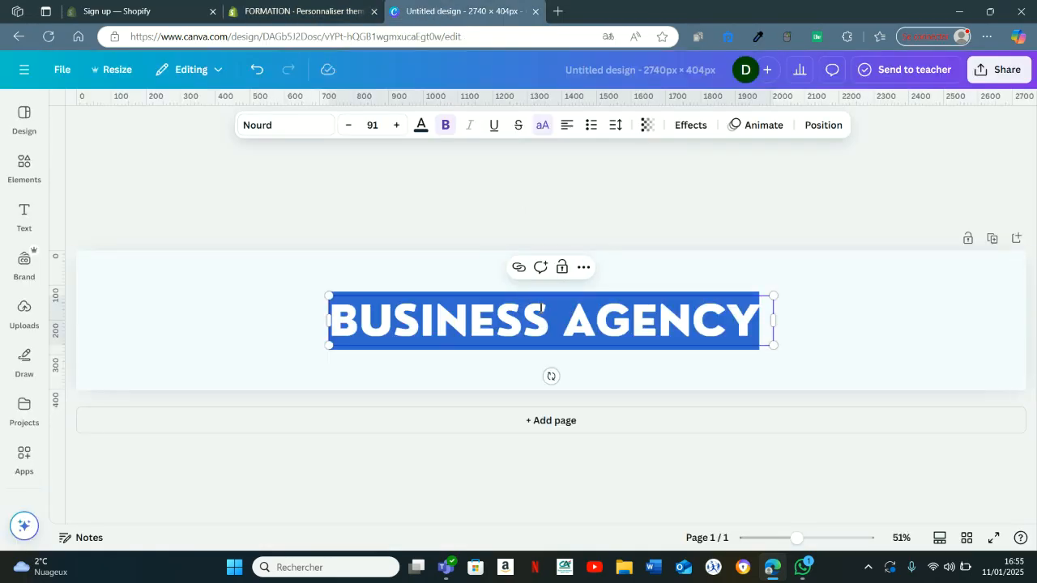
text(FORMATION)
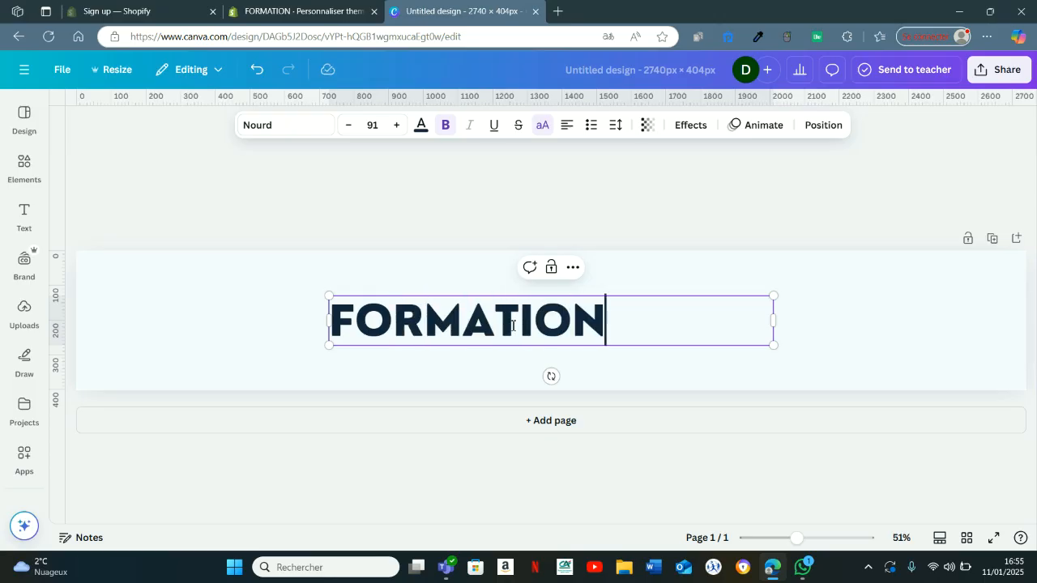
Recolour the FORMATION text with a custom blue
double_click(538, 327)
click(421, 128)
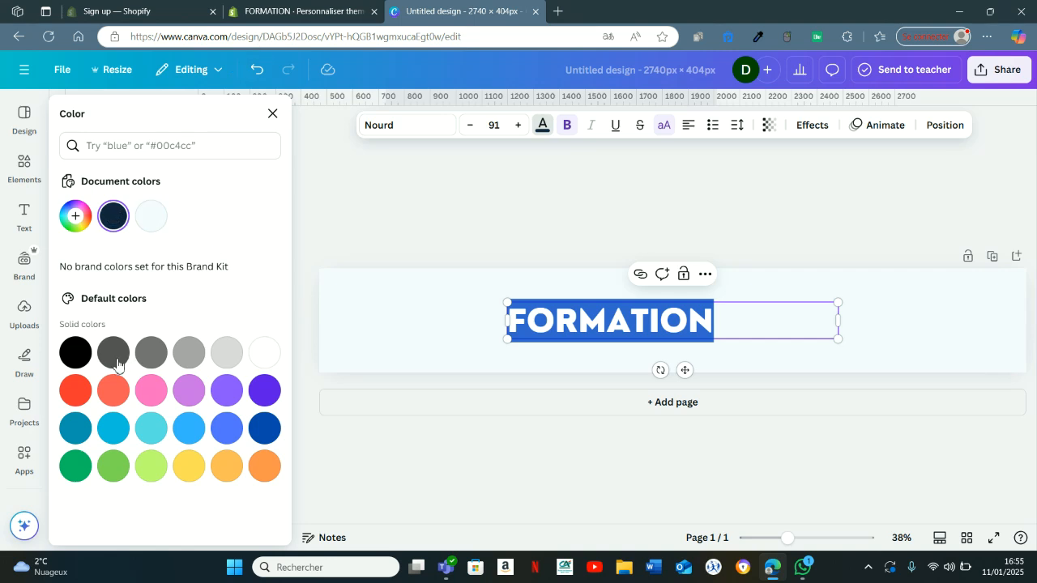
click(75, 216)
click(174, 272)
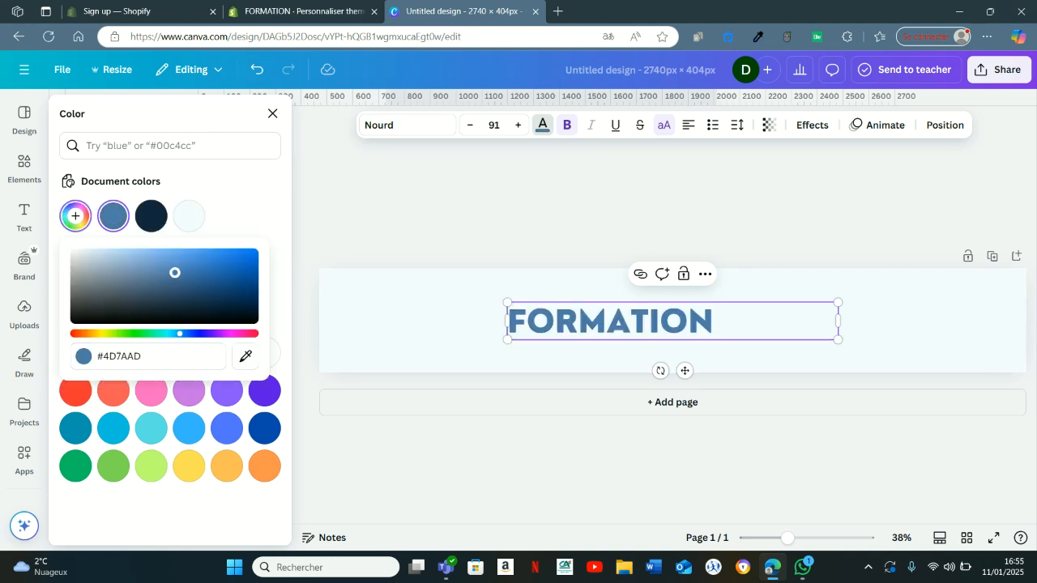
click(364, 191)
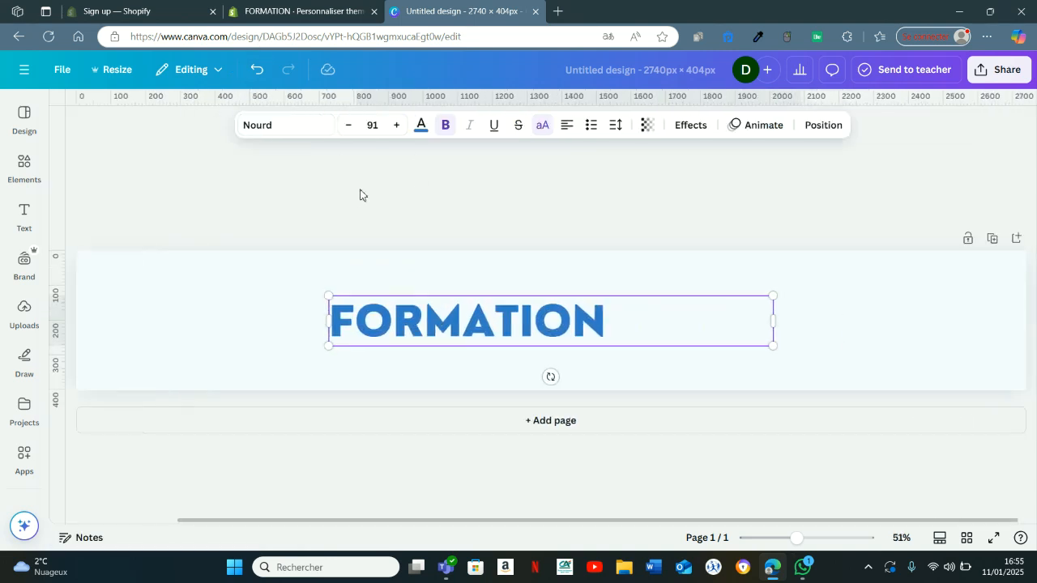
click(382, 212)
Narrow the FORMATION text box and enlarge the text to a font size of about 297, filling most of the banner
click(486, 329)
click(728, 339)
drag(807, 334, 644, 335)
click(570, 275)
drag(359, 314, 126, 267)
drag(315, 314, 412, 335)
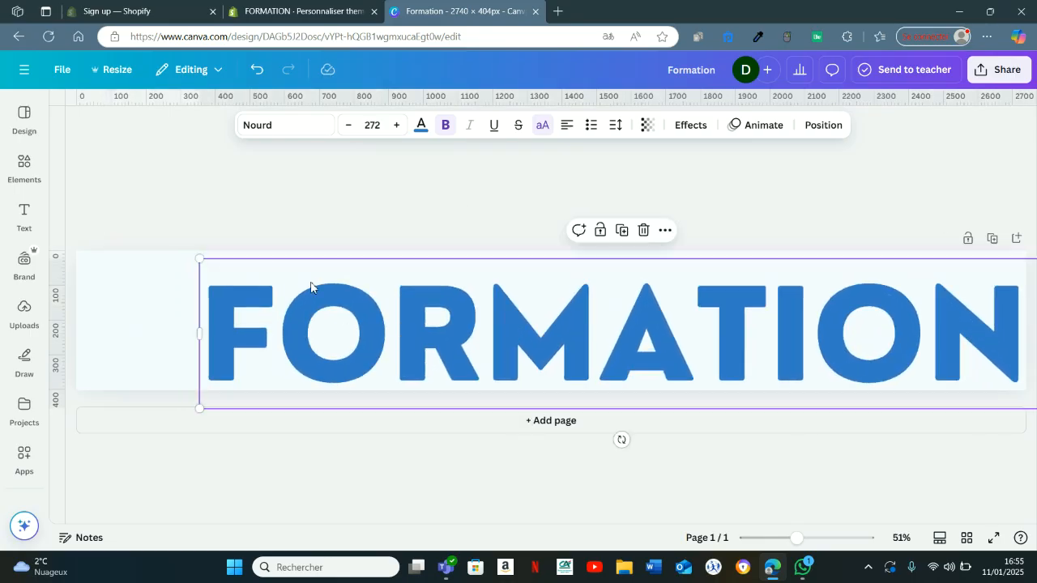
drag(201, 258, 126, 246)
click(258, 231)
drag(398, 341, 385, 339)
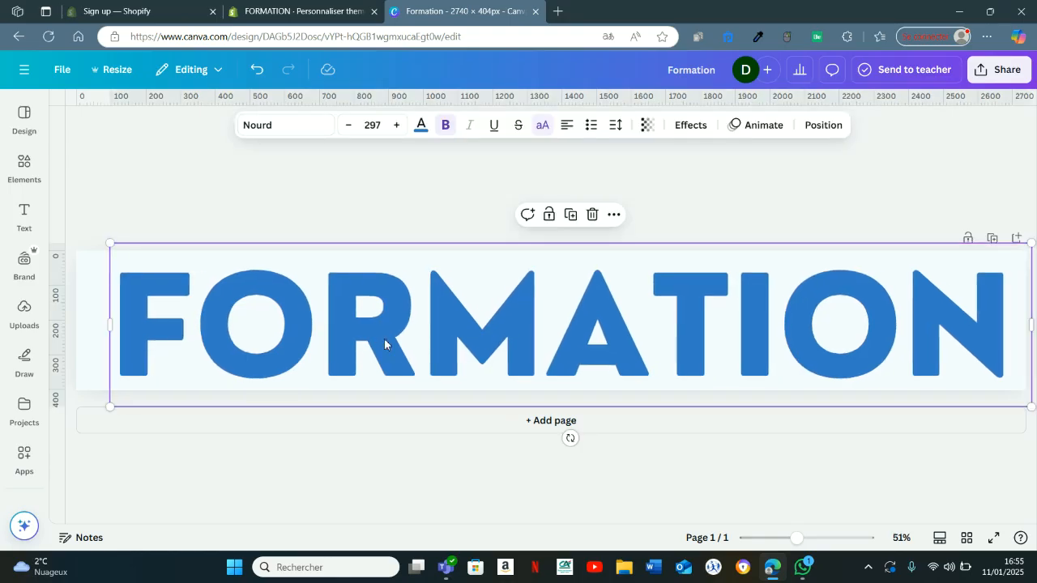
scroll(385, 343, down, 1)
scroll(386, 350, down, 1)
click(381, 212)
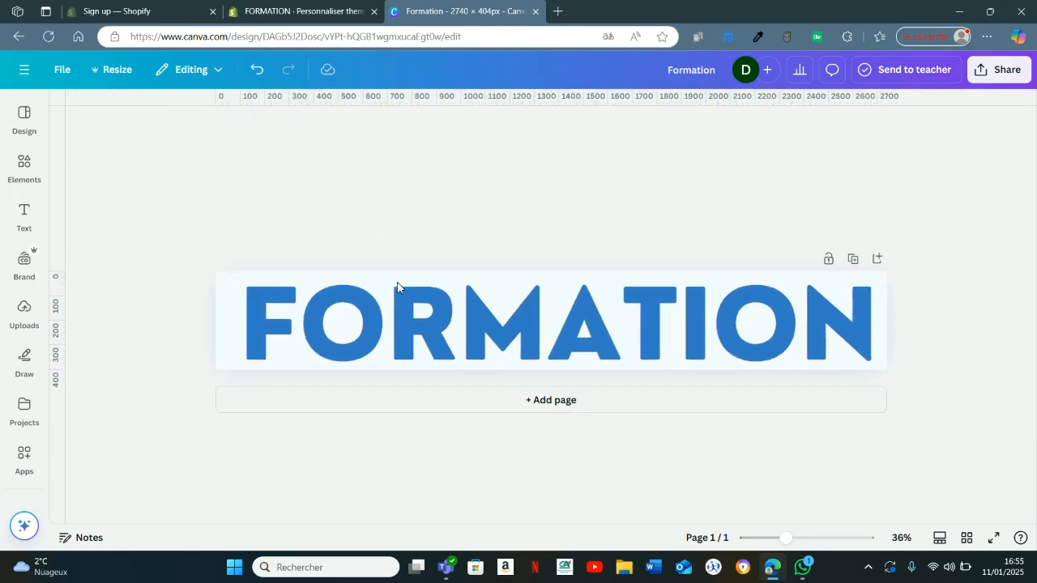
Recolour the FORMATION text black and shrink it slightly to leave space before the letter F
click(387, 298)
click(422, 129)
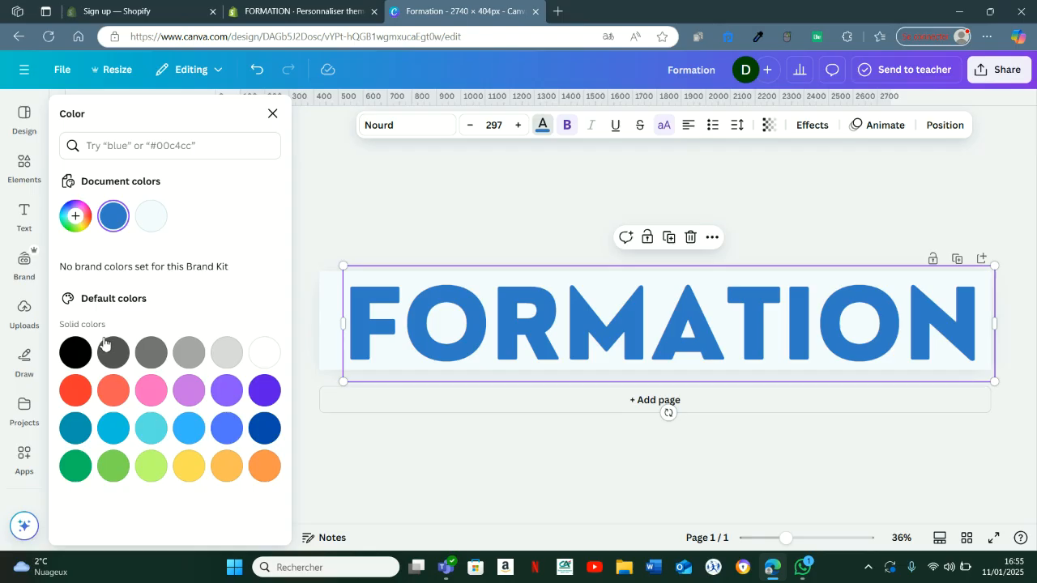
click(74, 351)
click(490, 311)
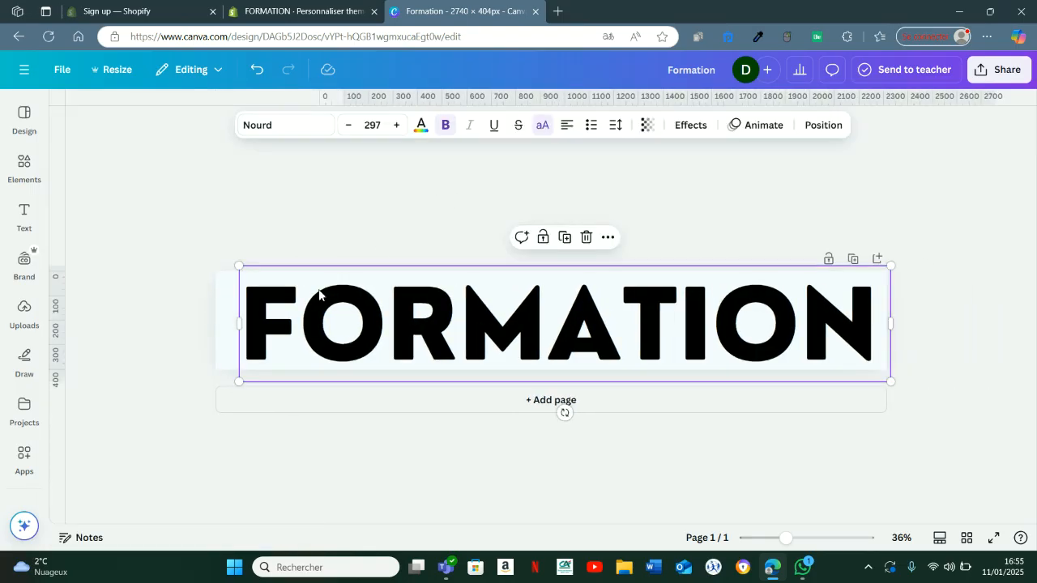
drag(242, 268, 271, 274)
click(289, 226)
Search the design elements for "Botte"
click(24, 171)
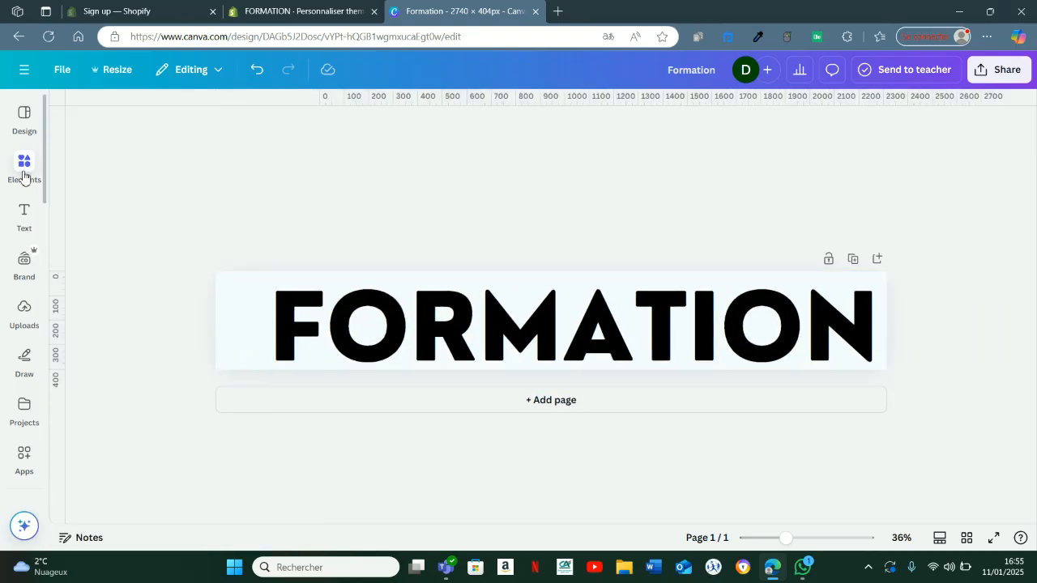
click(150, 114)
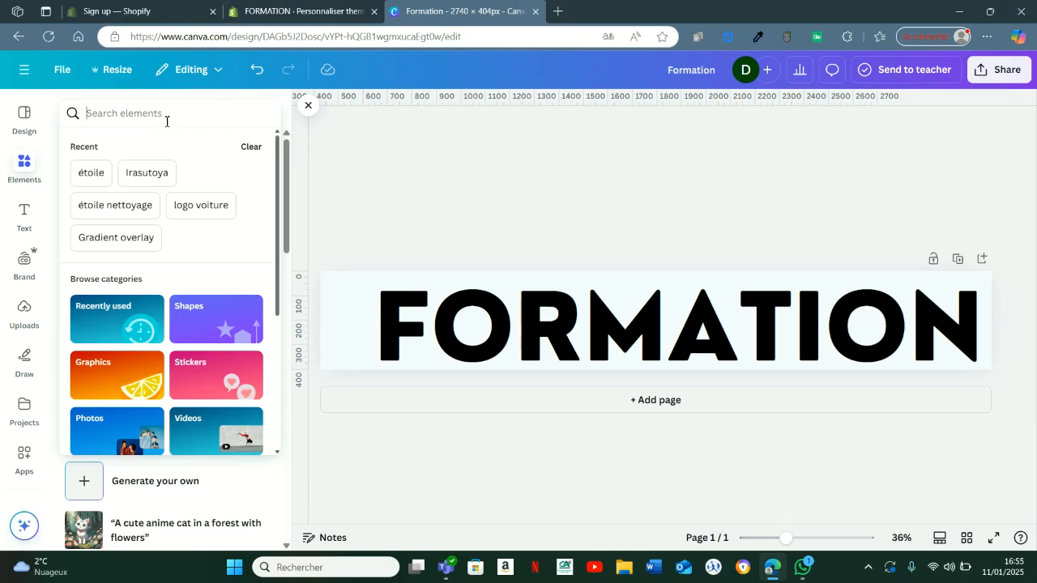
key(Escape)
text(Botte)
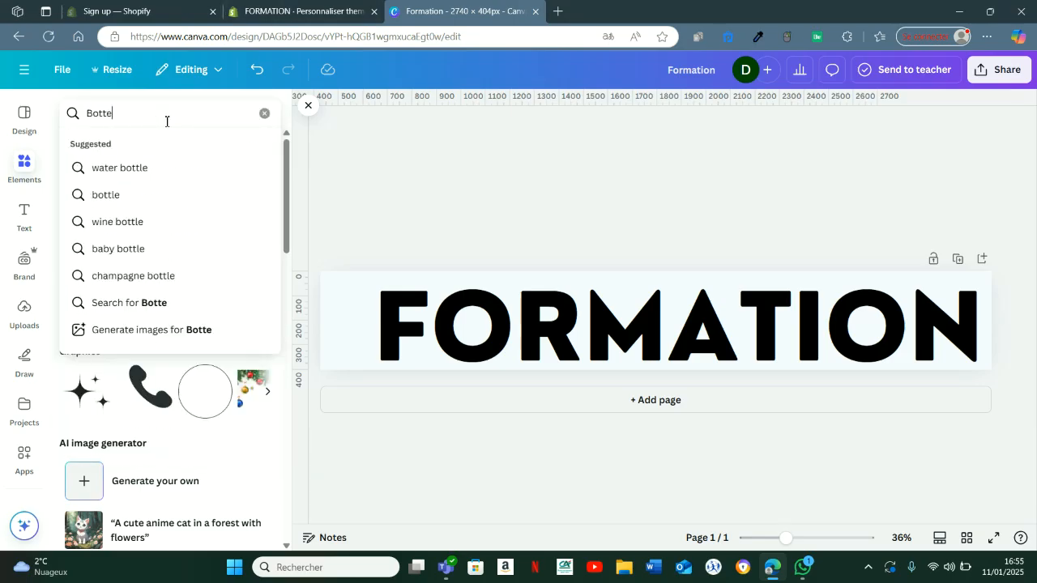
key(Return)
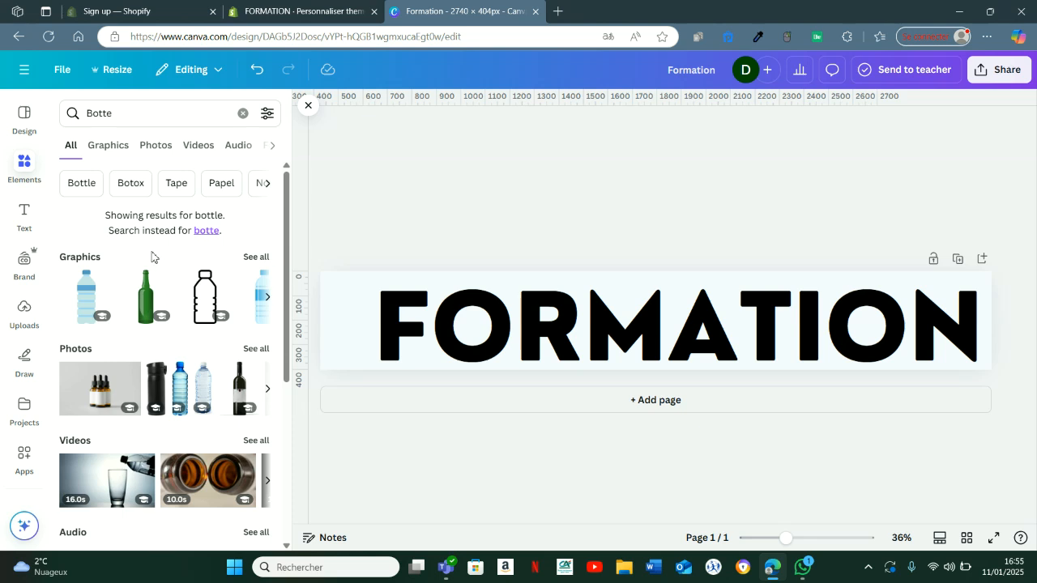
Search the graphics for "Botte chaussures" and add the solid black lace-up boot to the banner
click(133, 117)
text(chaussures)
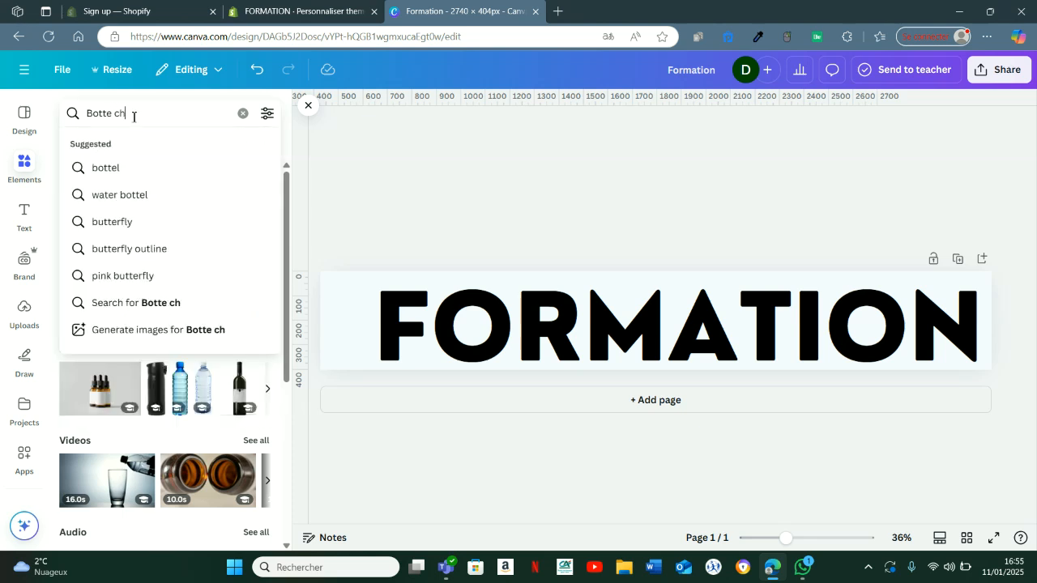
key(Return)
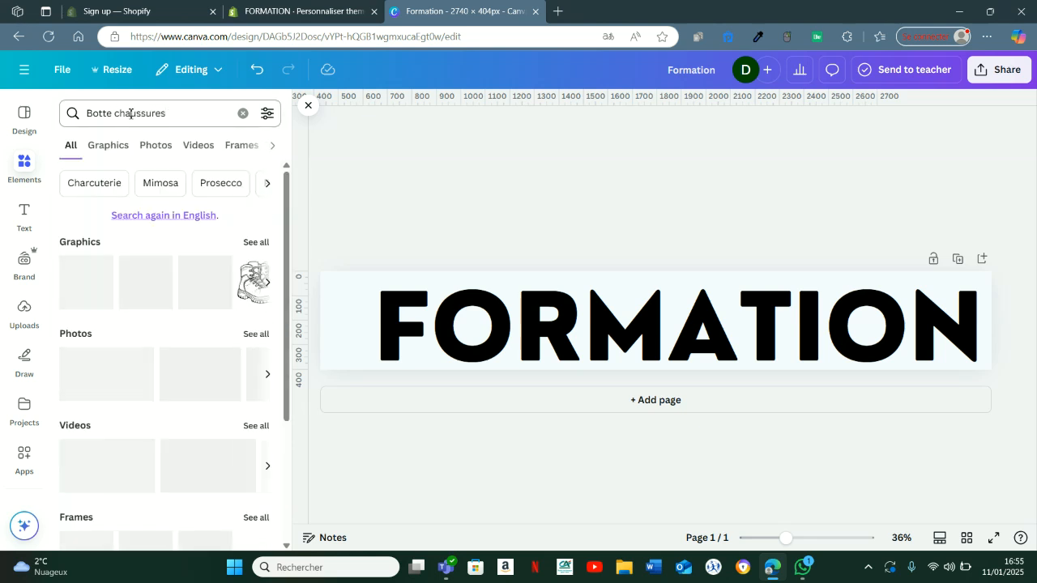
click(108, 150)
scroll(131, 313, down, 5)
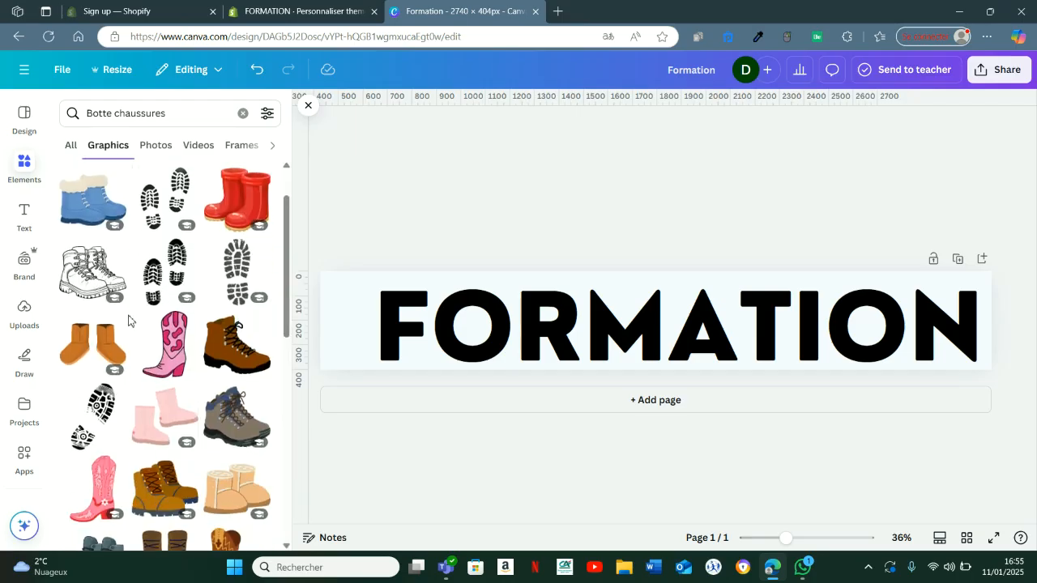
scroll(131, 311, down, 4)
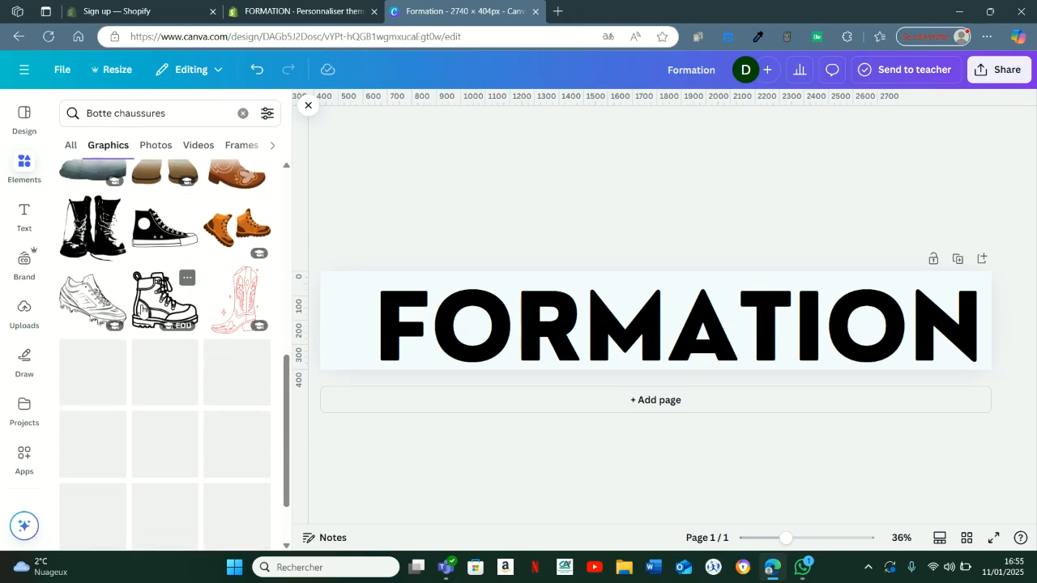
scroll(143, 309, down, 6)
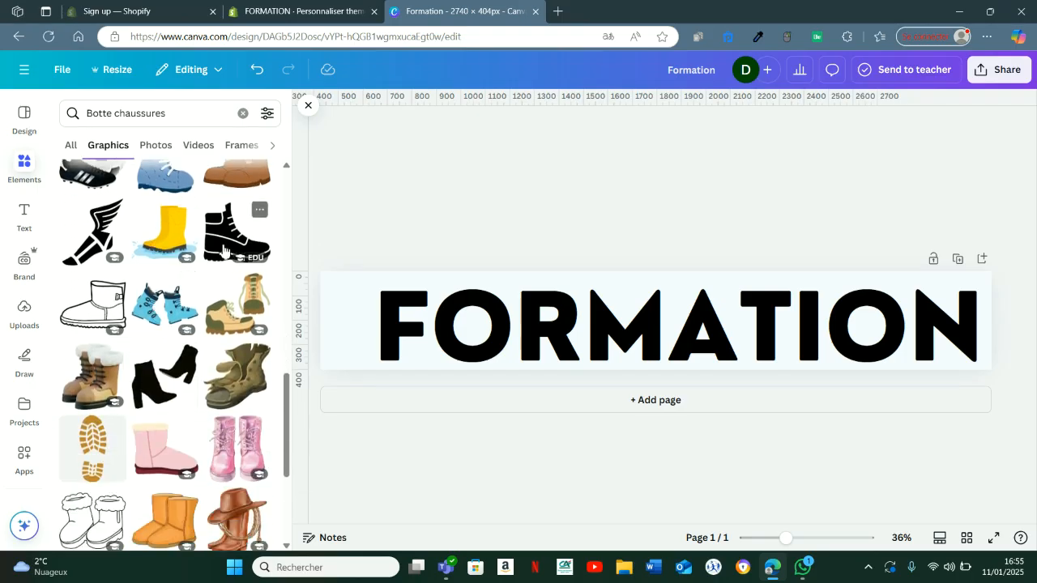
click(225, 252)
Place the boot graphic just before the FORMATION text, resizing the boot and the text so they fit side by side
drag(652, 312, 350, 342)
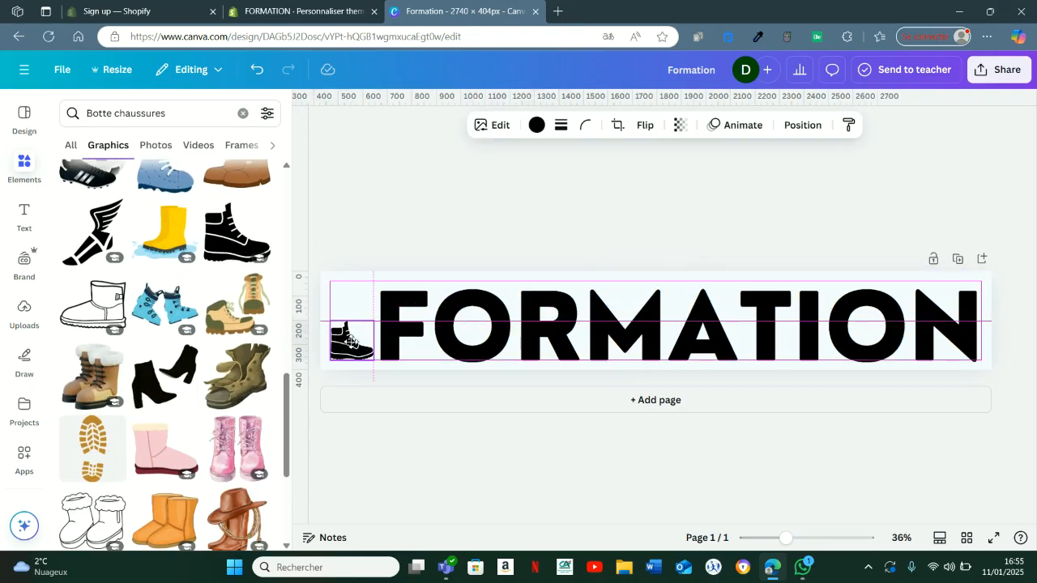
click(570, 340)
drag(374, 272, 406, 282)
click(353, 340)
drag(373, 319, 396, 316)
click(371, 257)
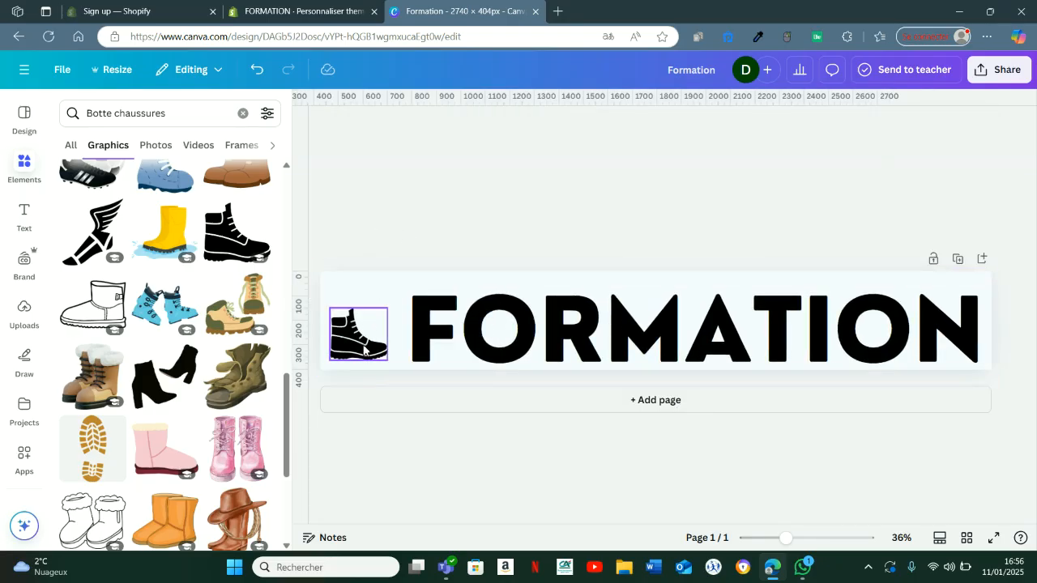
drag(353, 340, 356, 344)
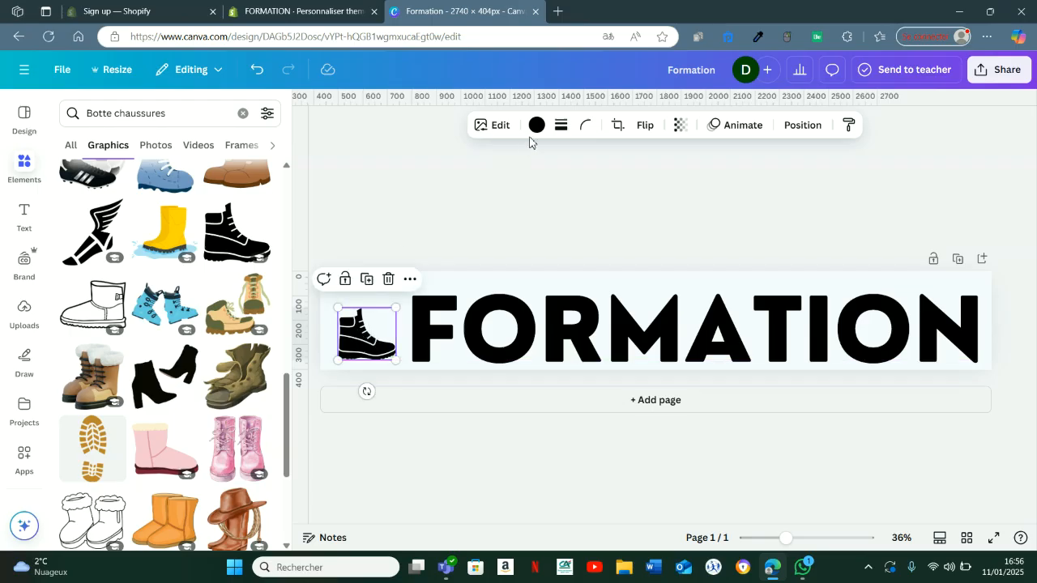
Copy the theme's Accentuation 1 colour code from the Shopify editor and recolour the boot graphic in Canva to #7F8C99
click(306, 20)
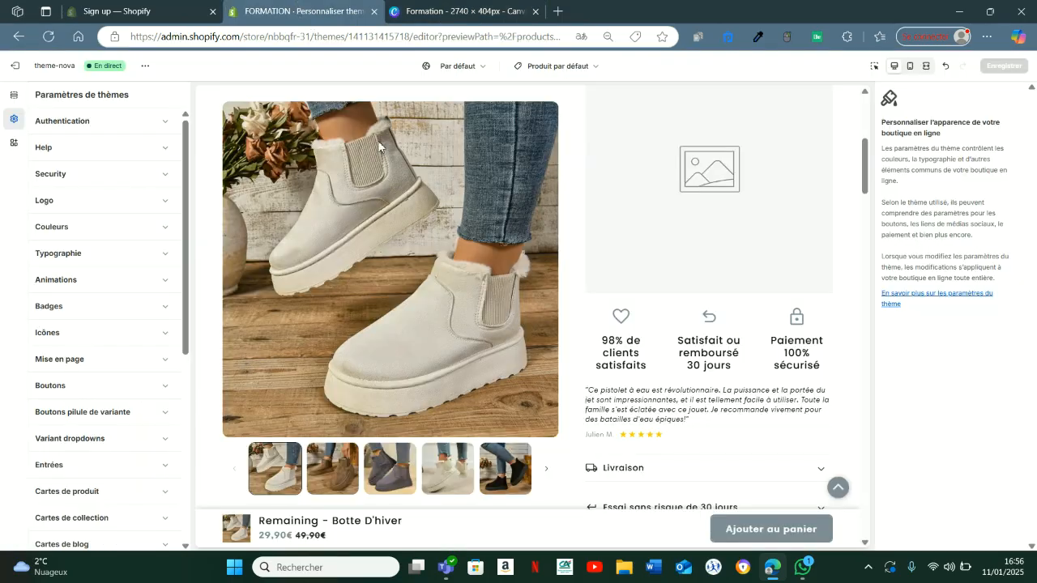
click(99, 233)
click(122, 334)
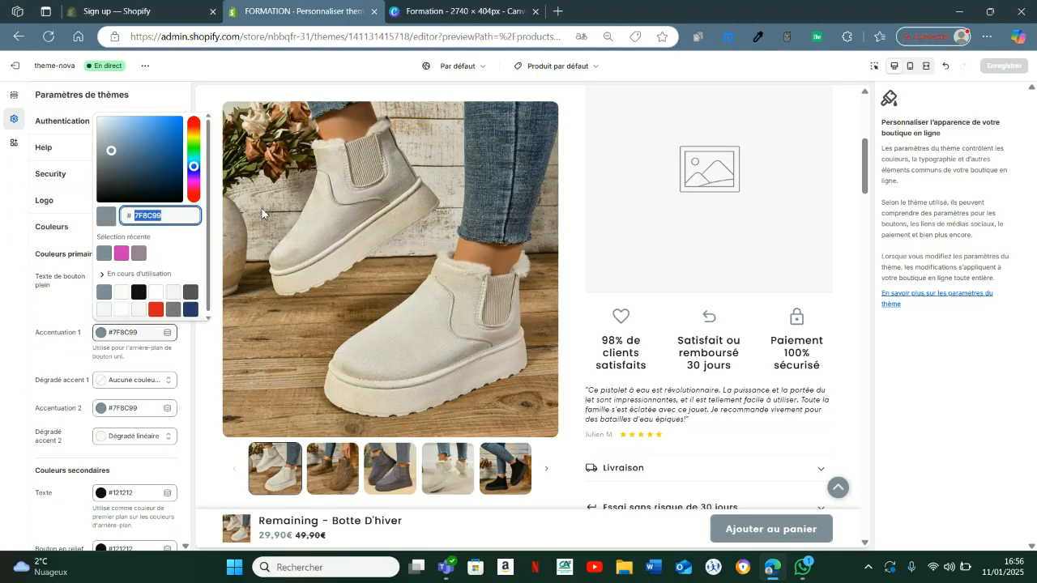
click(500, 7)
click(536, 125)
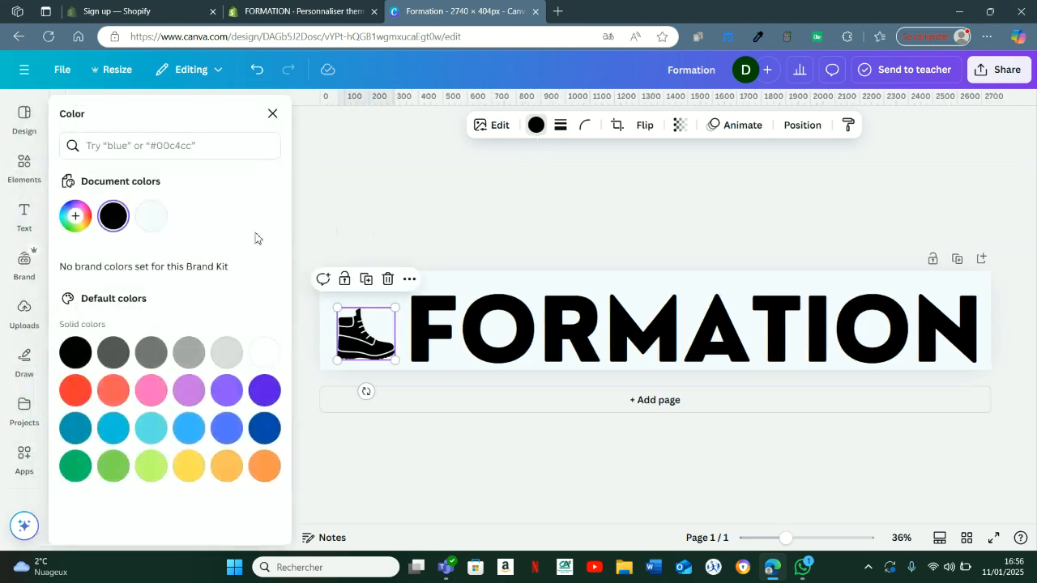
click(178, 142)
text(7F8C99)
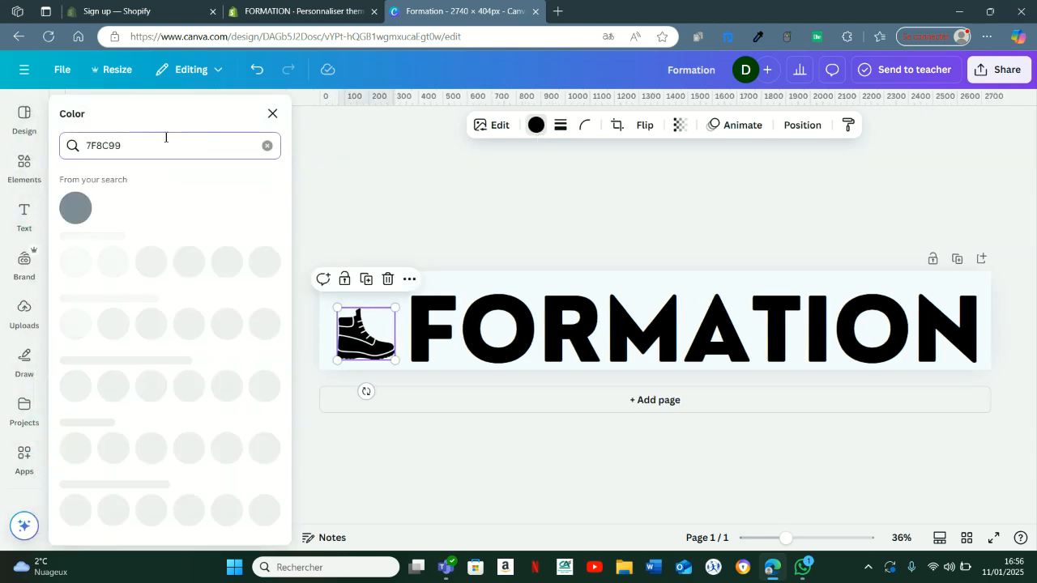
click(74, 205)
click(399, 194)
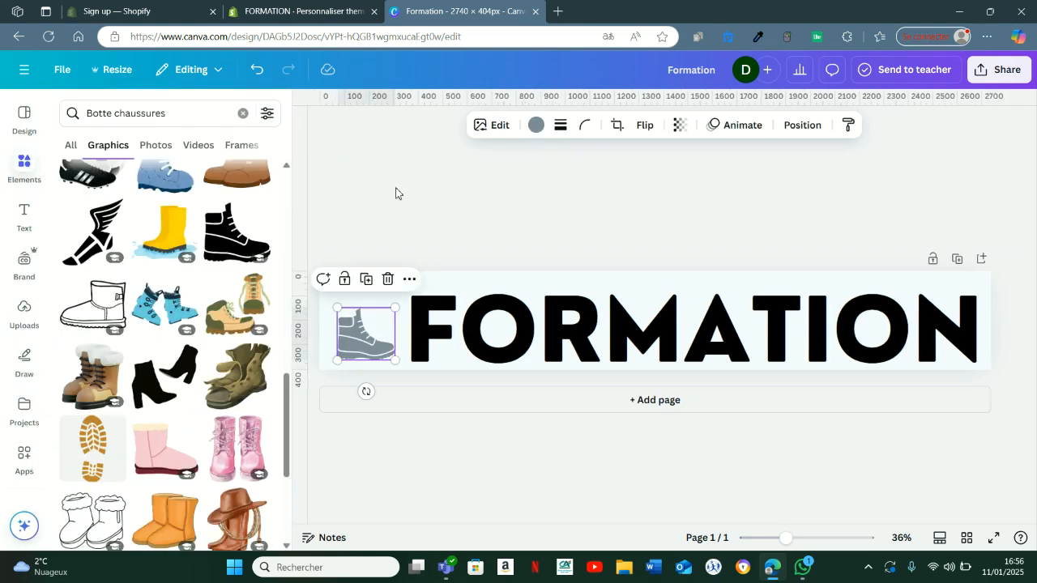
Recolour only the letters ION of the FORMATION text with the grey-blue document colour used on the boot
click(616, 308)
click(671, 315)
click(825, 326)
drag(805, 331, 984, 332)
click(527, 125)
click(151, 215)
click(456, 222)
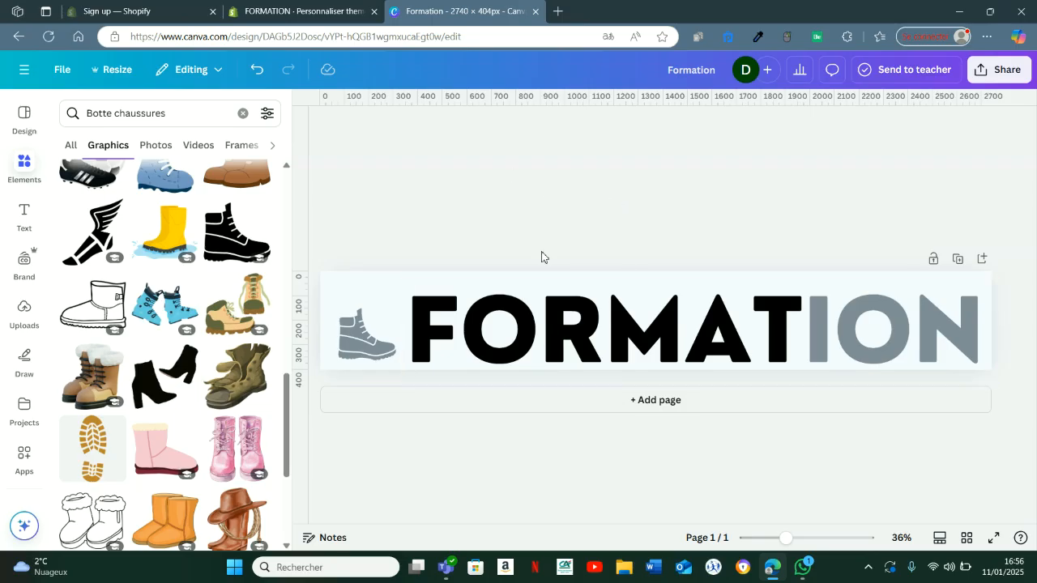
Download the logo design as a PNG with a transparent background
click(998, 69)
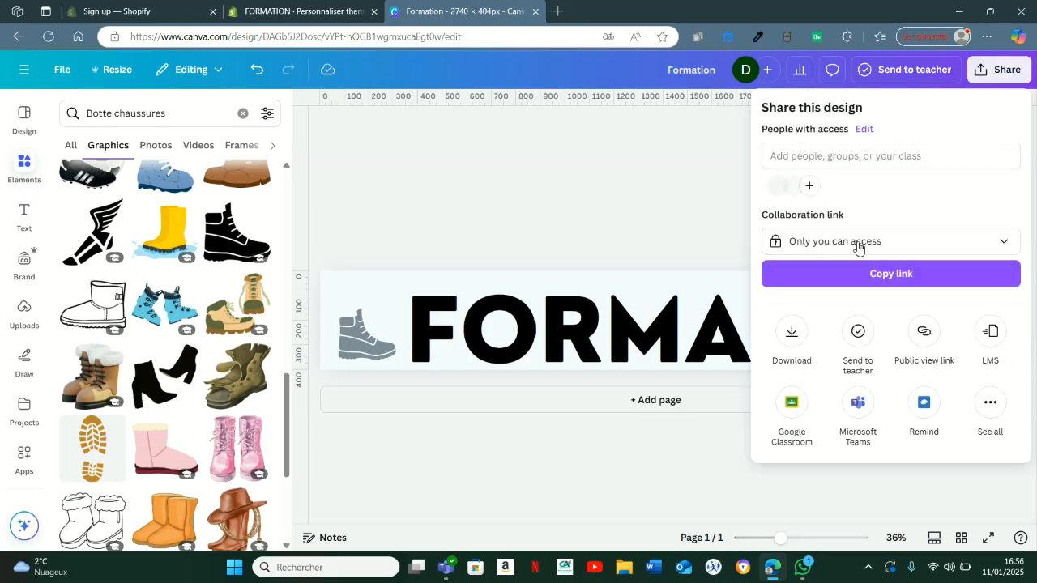
click(791, 331)
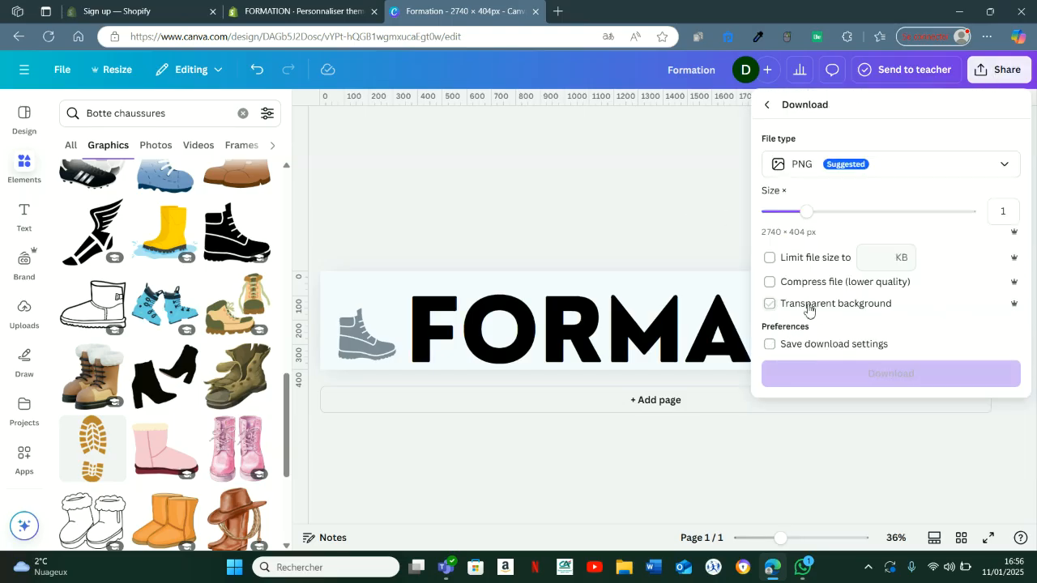
click(834, 374)
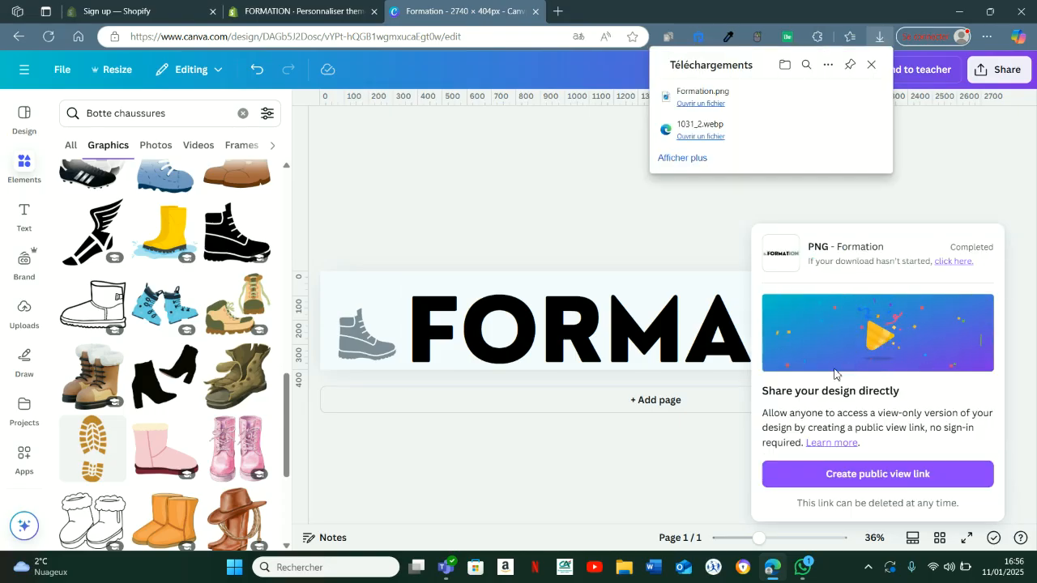
Switch to the Shopify theme editor, upload the downloaded Formation.png and set it as the theme's main logo
click(352, 10)
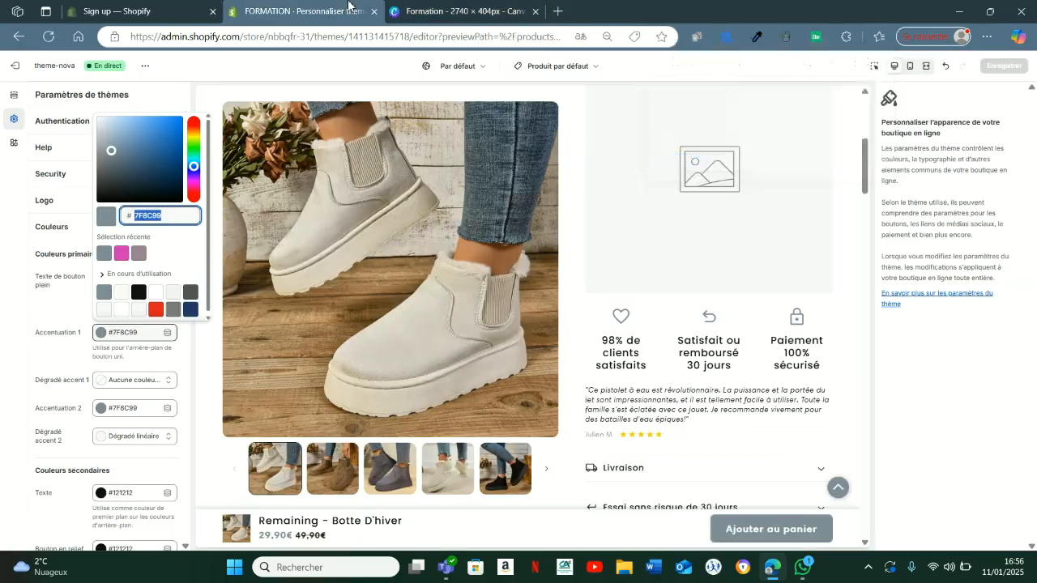
click(3, 274)
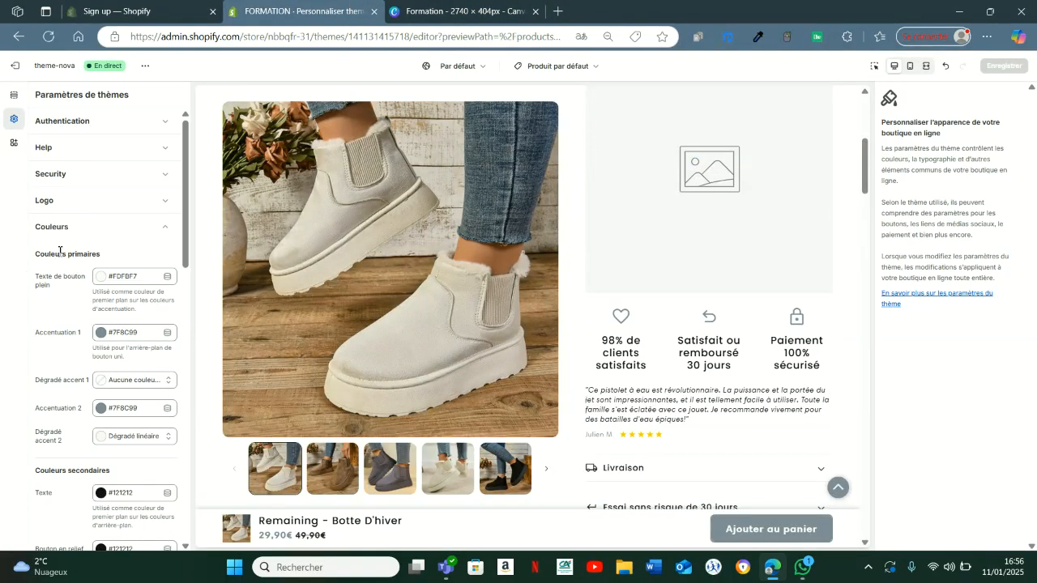
click(108, 210)
click(125, 239)
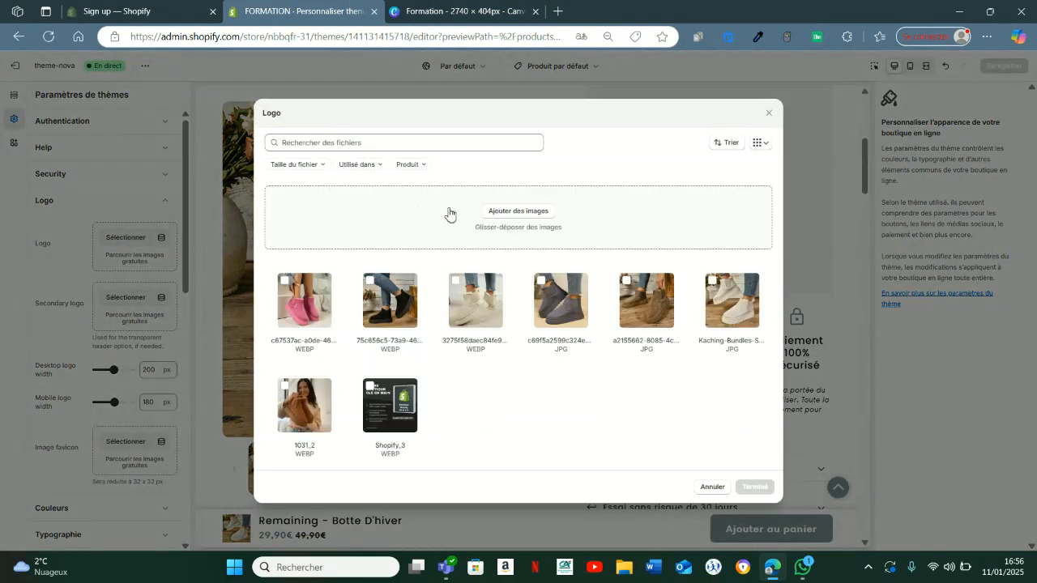
click(987, 36)
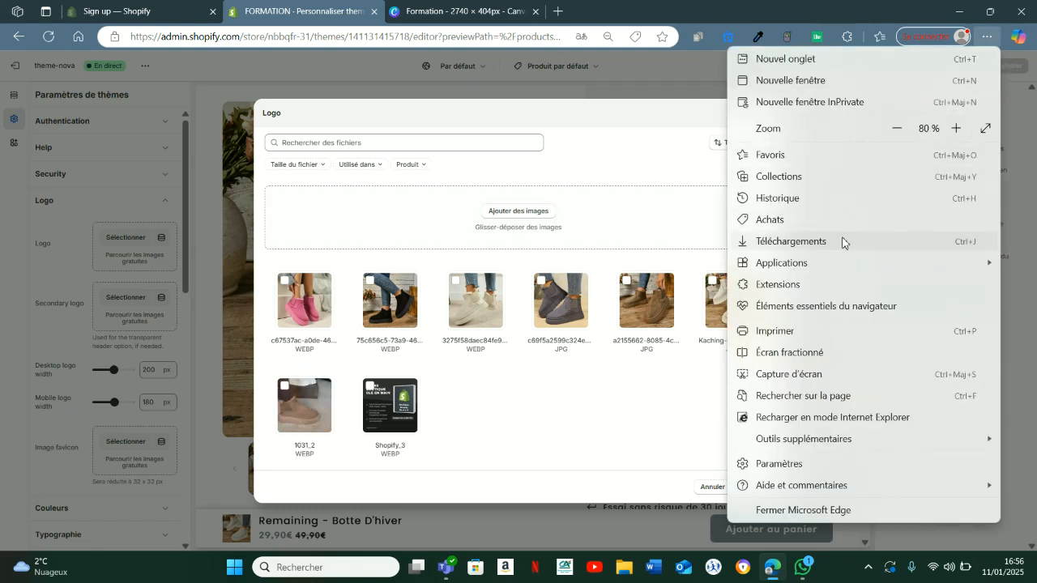
click(839, 241)
drag(729, 107, 526, 243)
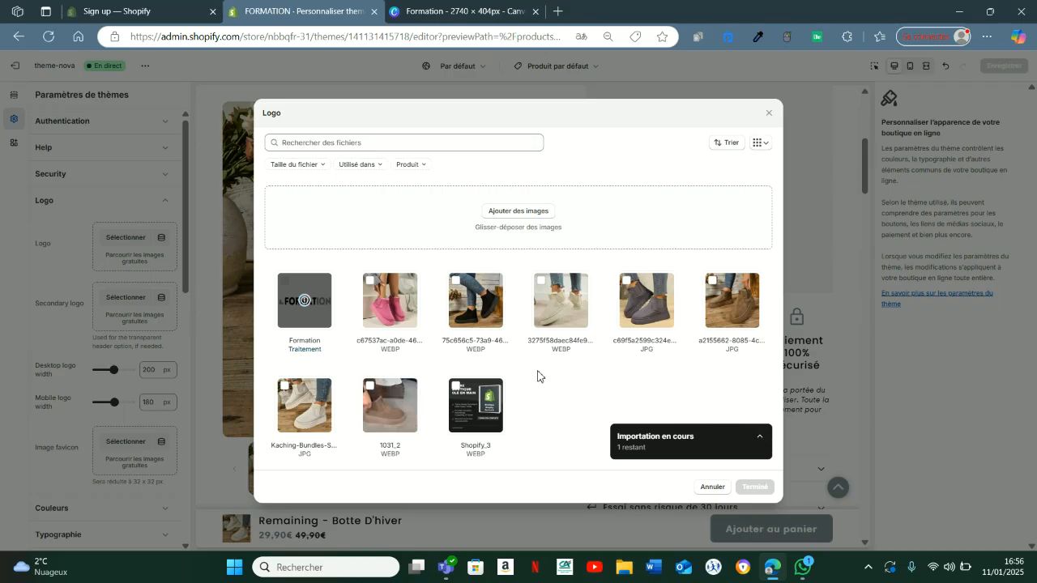
click(753, 487)
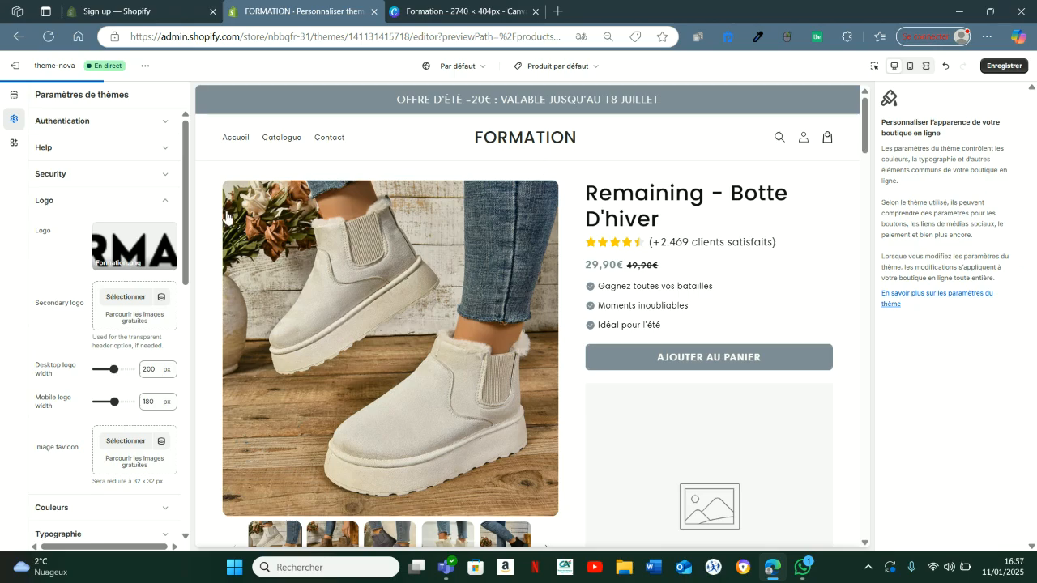
Set the logo width to 250 px for desktop and 300 px for mobile, checking the mobile preview, and save the theme
click(121, 206)
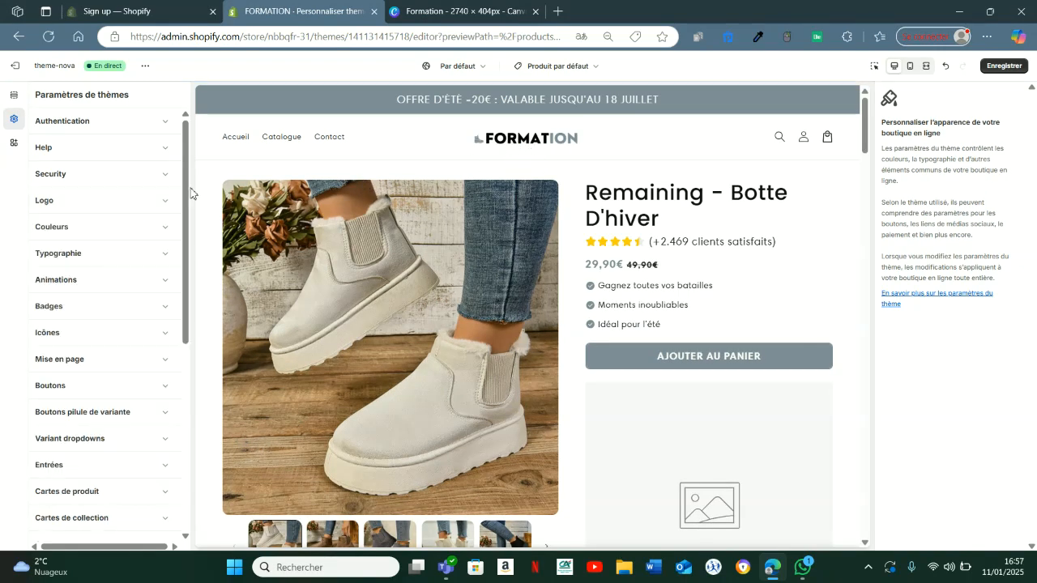
click(113, 202)
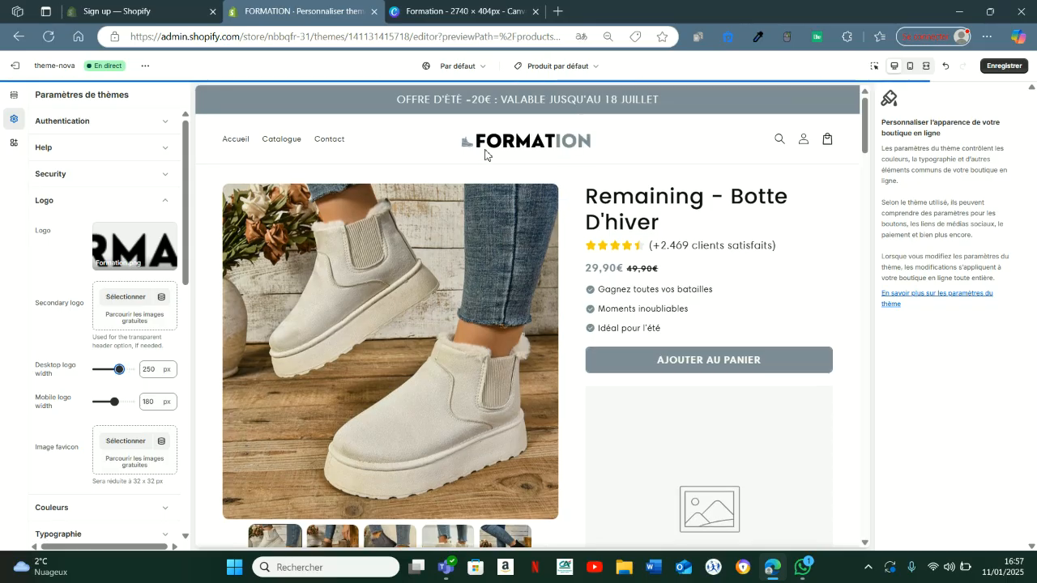
click(910, 68)
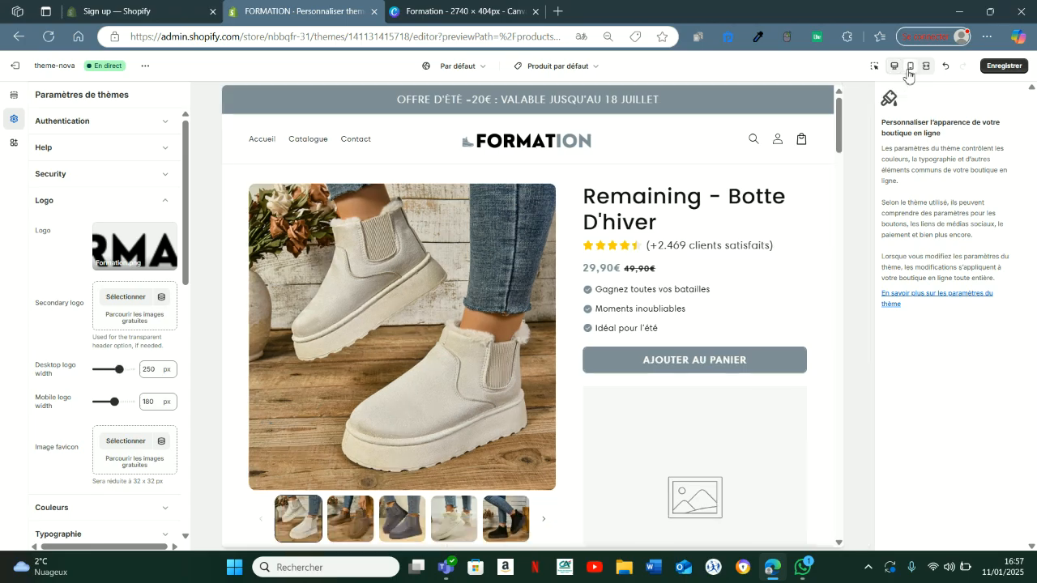
scroll(534, 284, down, 3)
scroll(547, 226, up, 2)
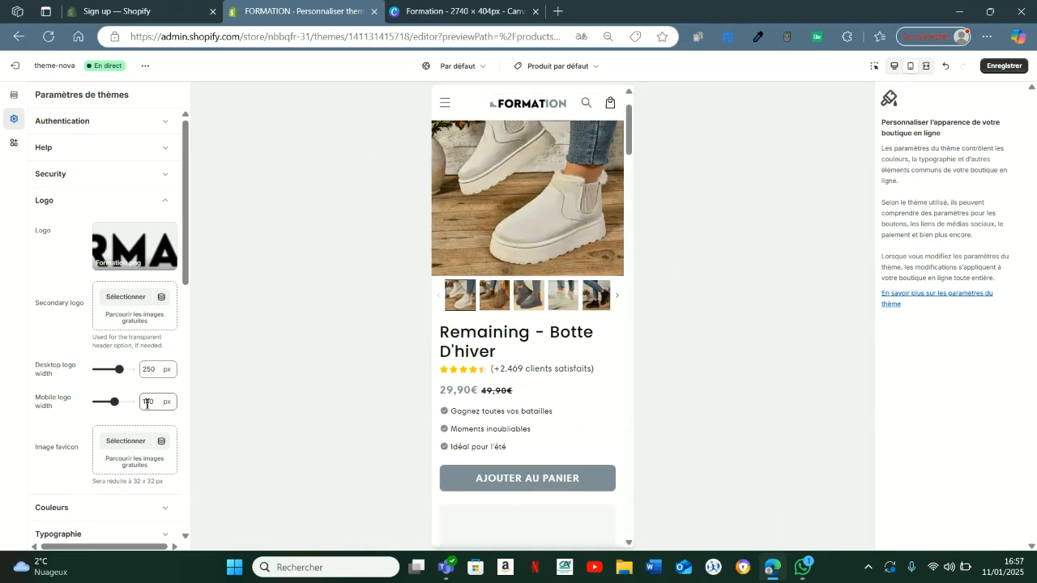
drag(116, 402, 123, 402)
scroll(467, 298, up, 1)
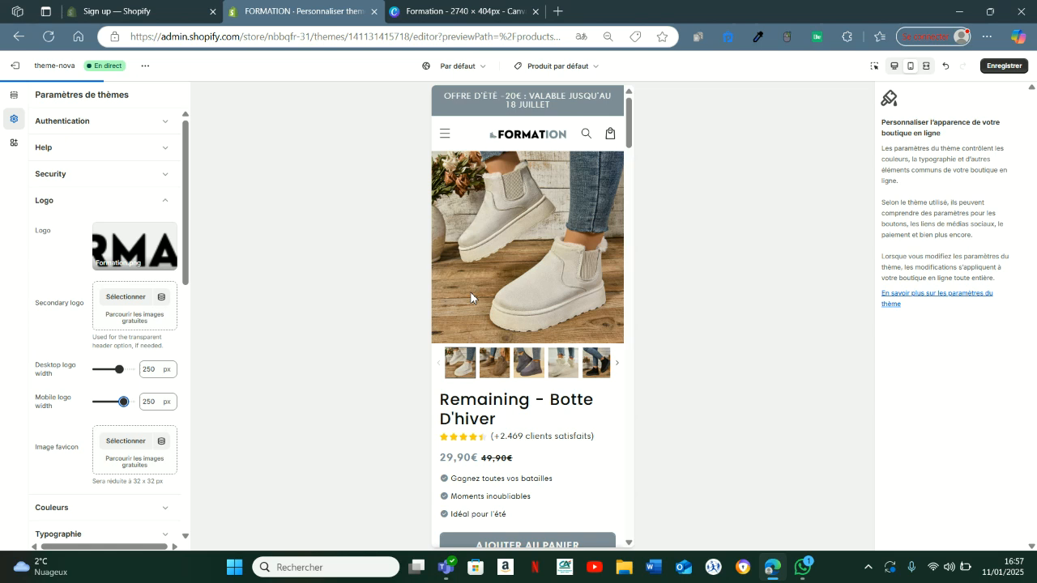
drag(123, 402, 137, 404)
click(1003, 66)
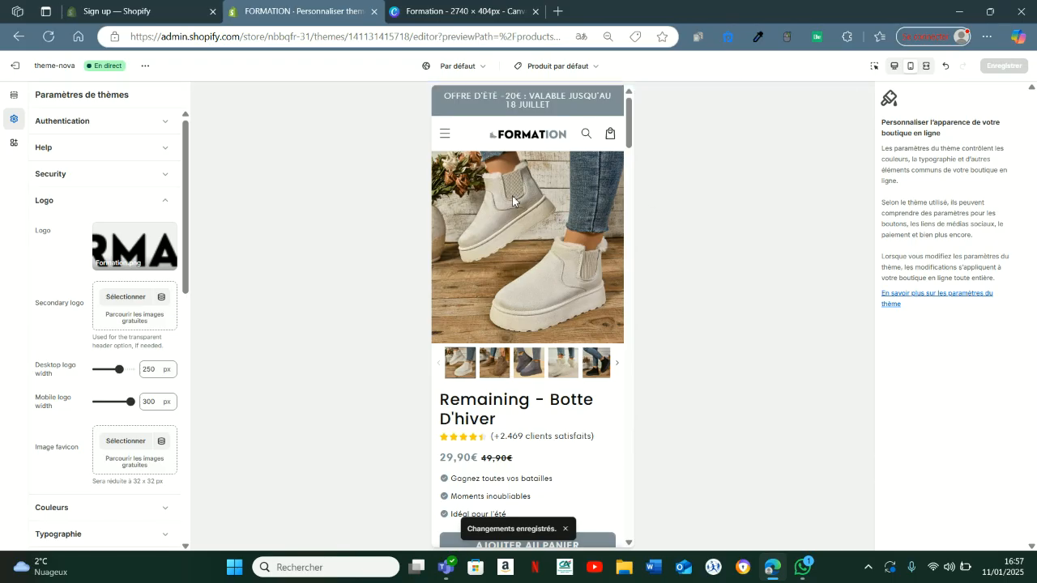
Return the theme preview to desktop view and collapse the Logo settings
click(893, 65)
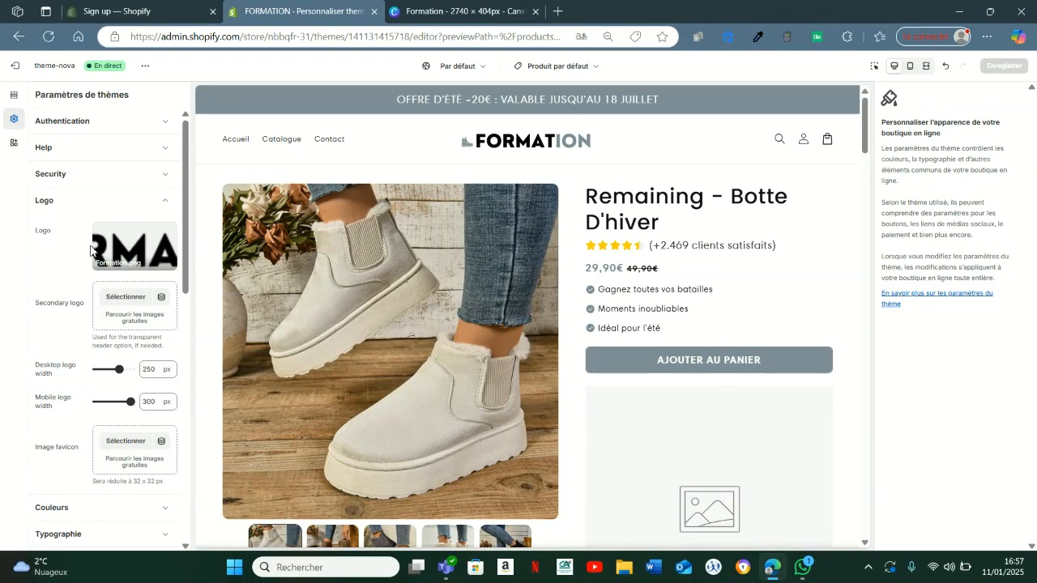
scroll(94, 258, down, 1)
scroll(97, 263, up, 1)
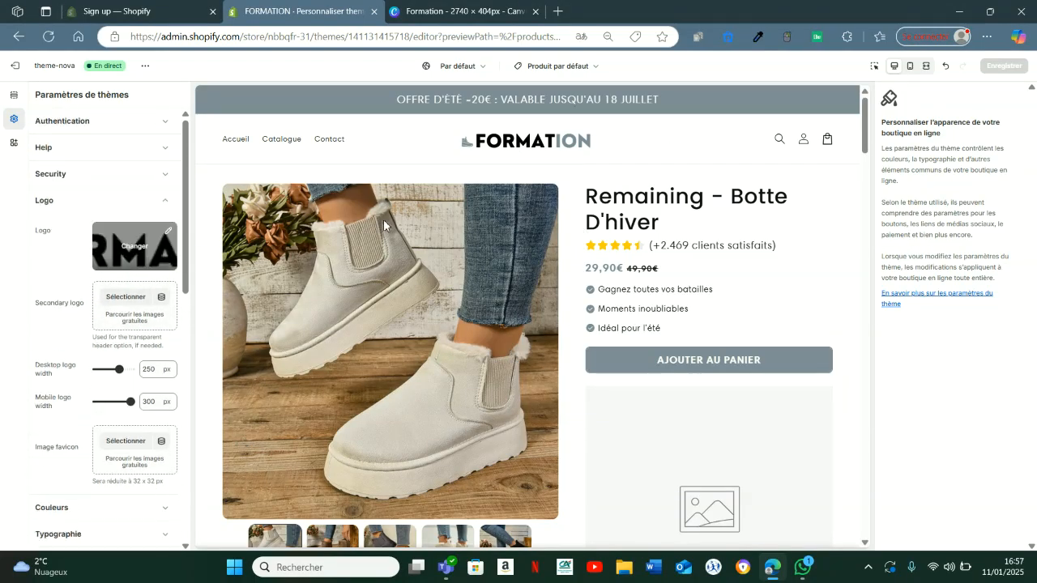
click(71, 204)
scroll(486, 202, down, 1)
scroll(491, 211, up, 1)
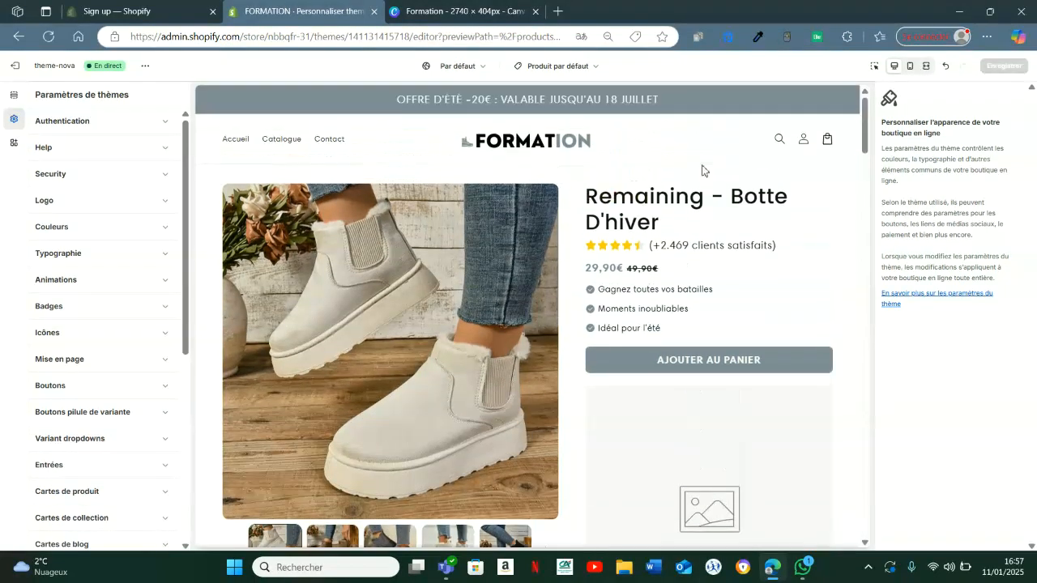
Preview the store's home page, and return to the winter boot's product page
click(556, 66)
click(557, 111)
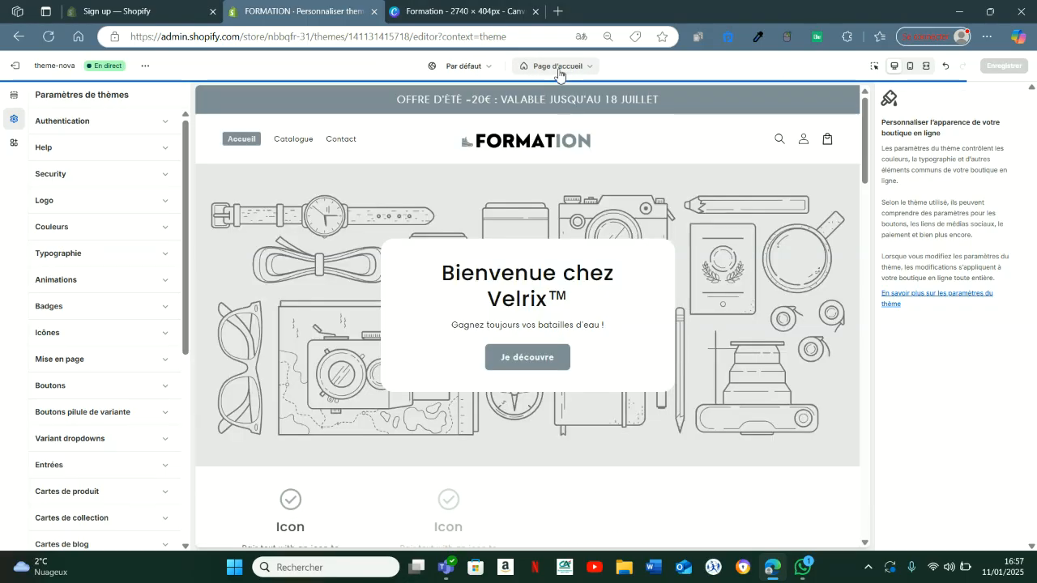
click(558, 72)
click(529, 128)
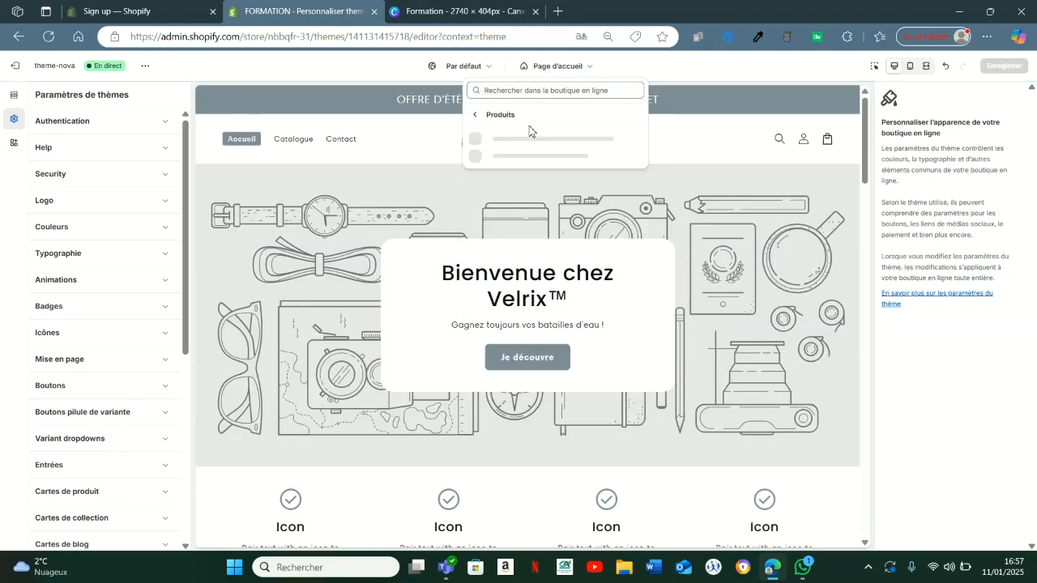
click(532, 144)
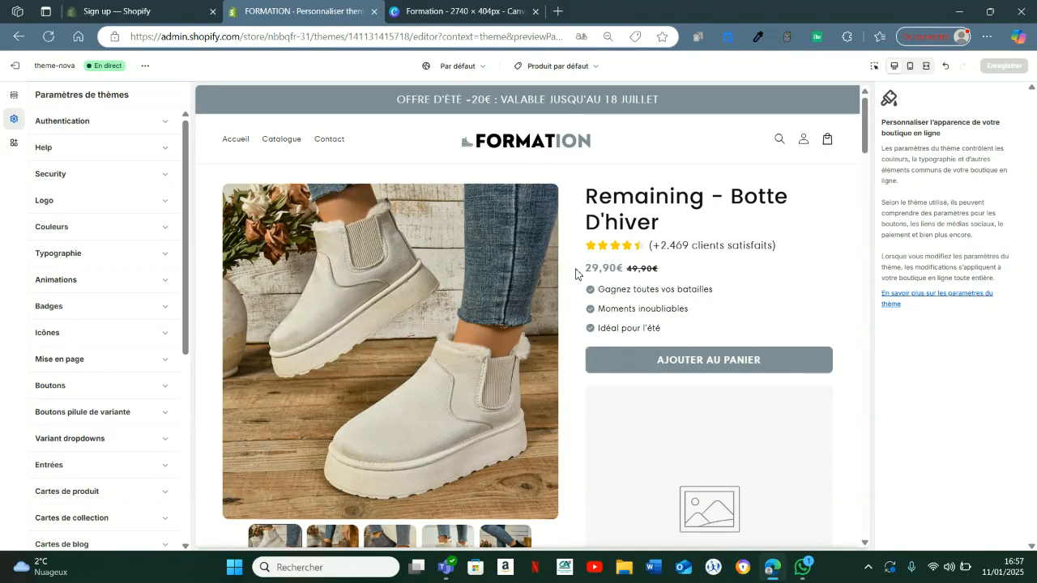
Examine the product page's sections, from the advantages block to the customer results, for remaining placeholder text and images
scroll(570, 270, down, 4)
scroll(570, 270, down, 6)
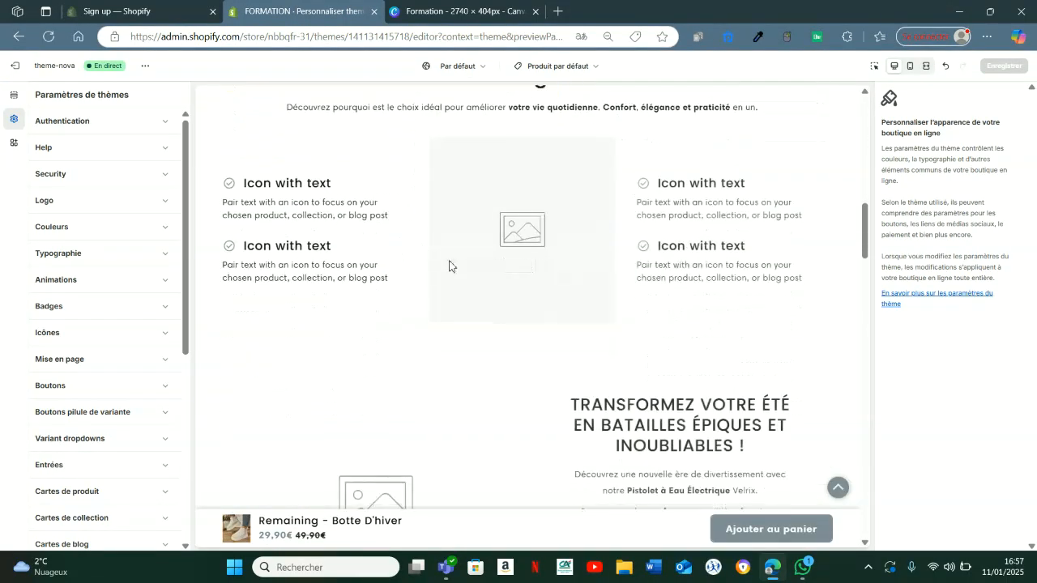
scroll(567, 235, down, 3)
scroll(502, 226, up, 4)
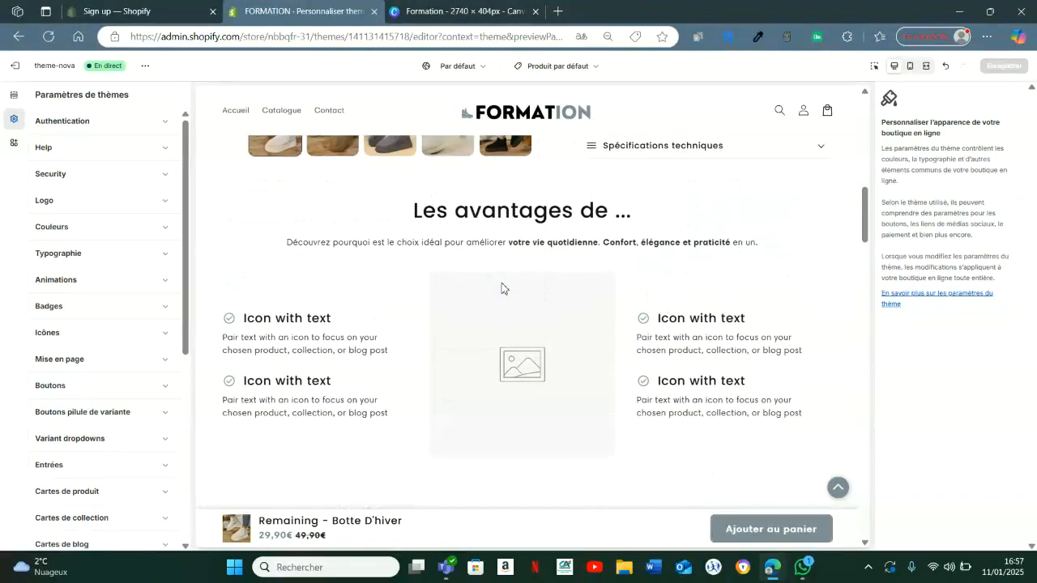
scroll(502, 287, down, 4)
scroll(578, 284, down, 6)
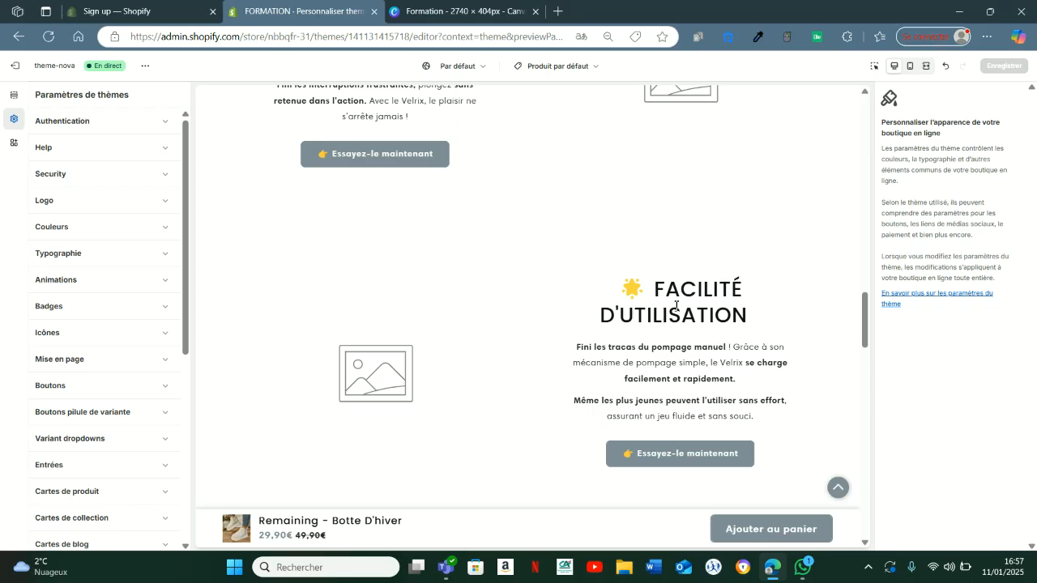
scroll(529, 311, down, 5)
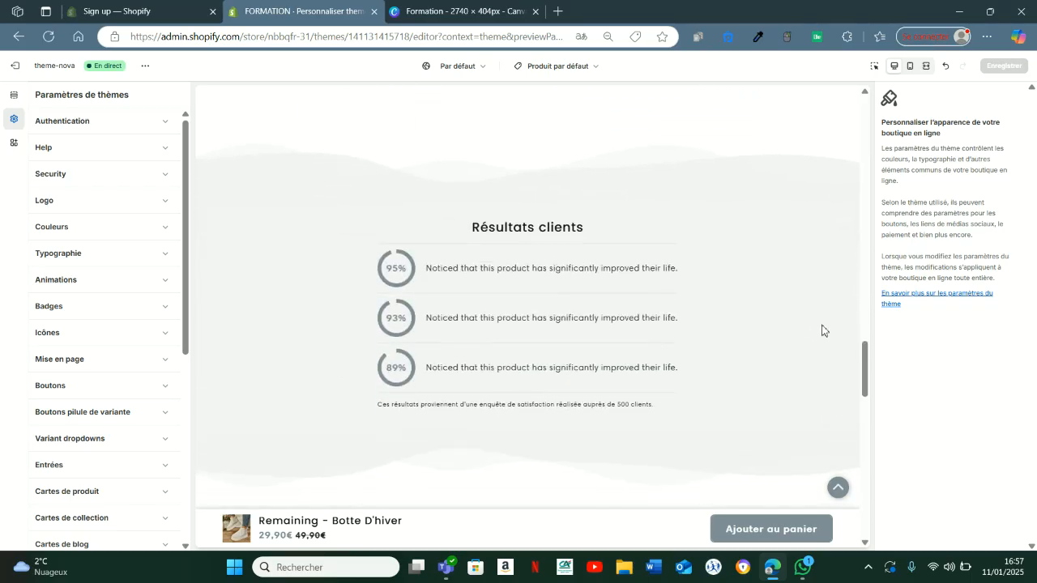
drag(867, 363, 864, 113)
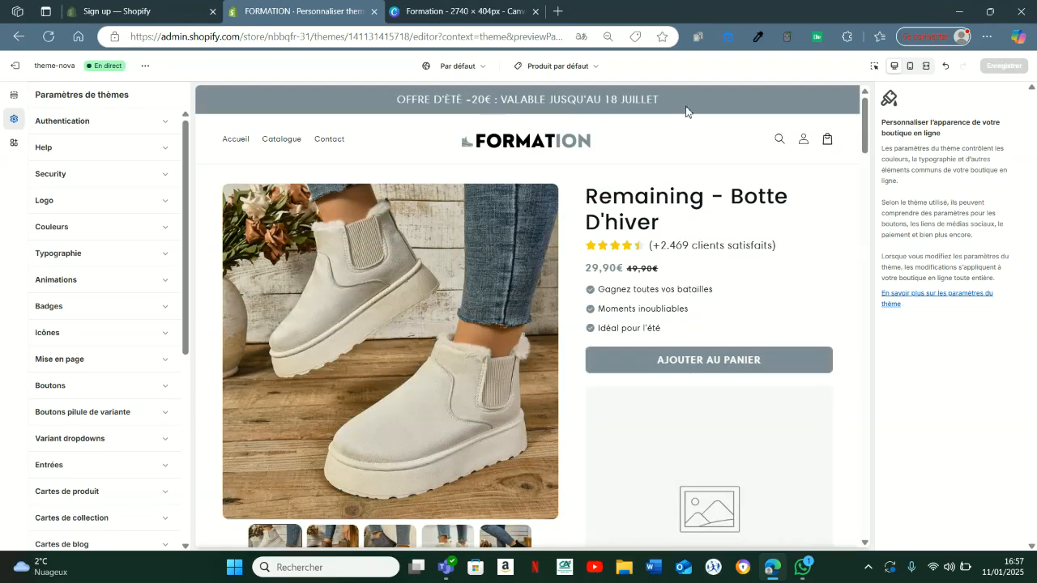
scroll(616, 277, down, 2)
drag(865, 146, 859, 123)
Open ChatGPT in the Canva design's browser tab, glance back at the Shopify product page, and return to the empty chat
click(473, 12)
click(465, 39)
text(chat)
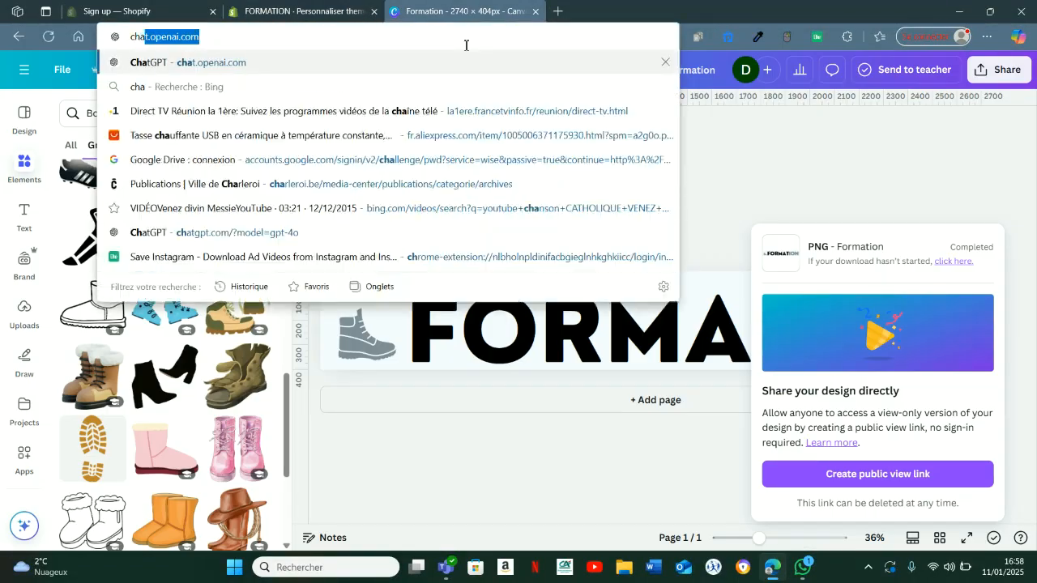
key(Return)
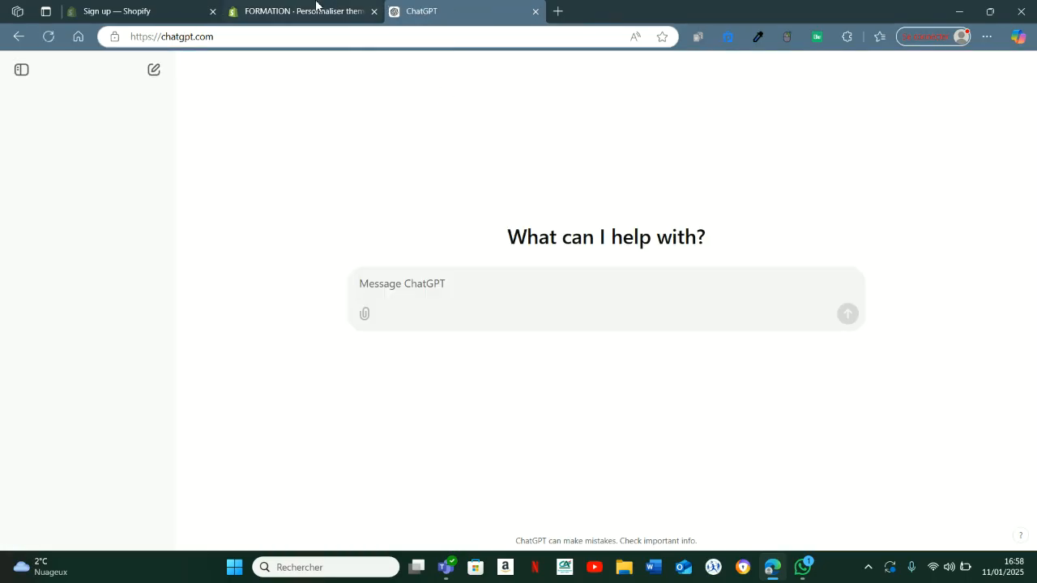
click(316, 6)
scroll(583, 274, down, 3)
scroll(578, 271, up, 3)
click(430, 11)
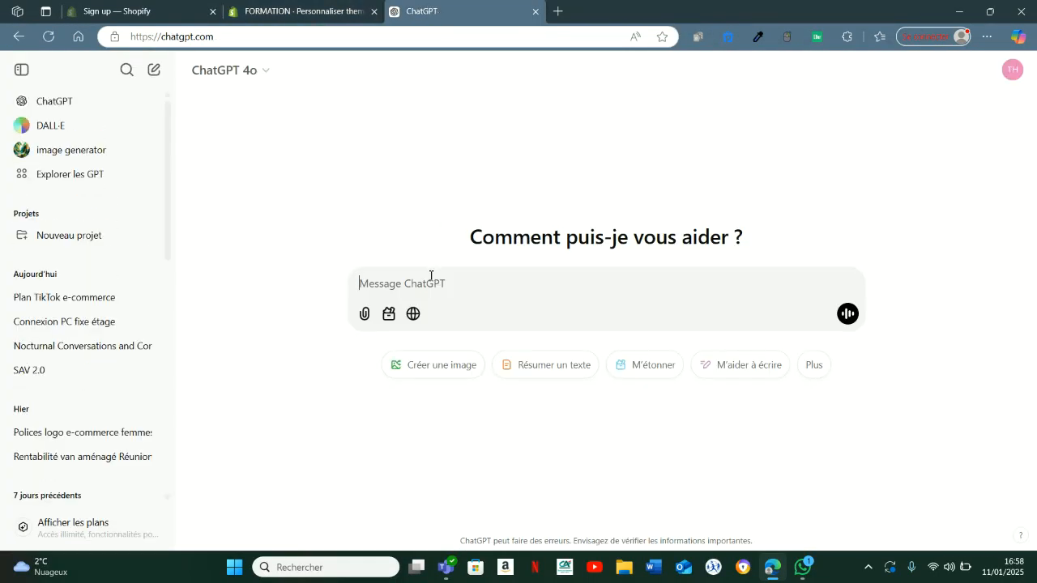
Send ChatGPT the message "Tu vas être expert en ecommerce et en marketing", glance at the Shopify product page, and return to the chat
text(Tu vas être expert en ecommerce et en marketing)
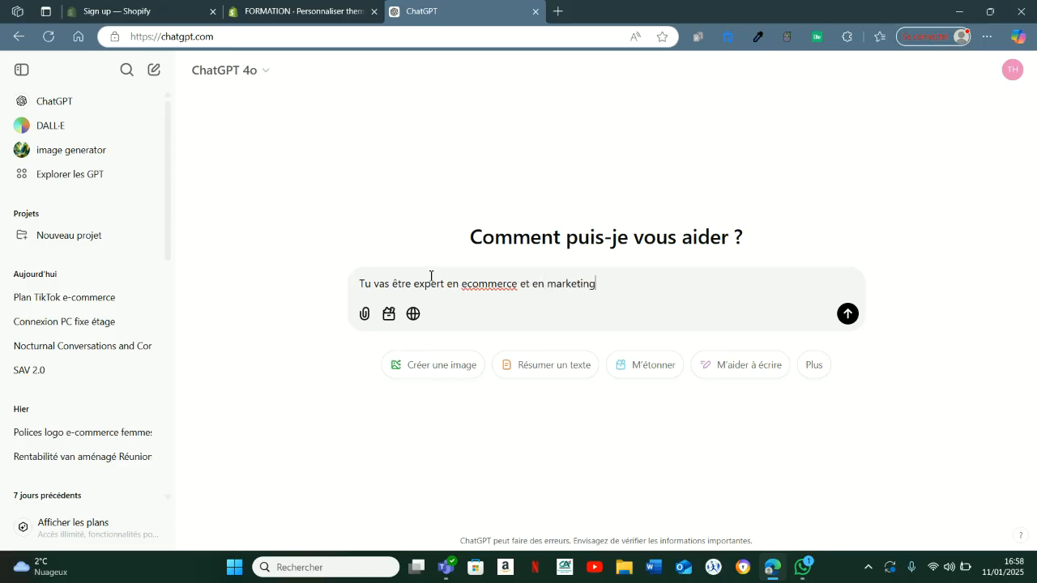
key(Return)
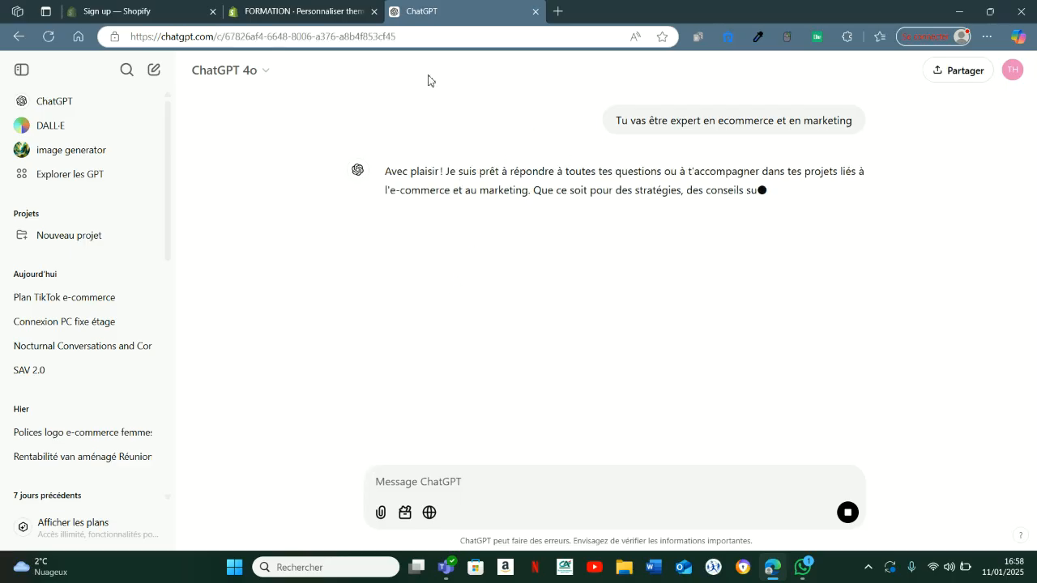
click(344, 12)
scroll(478, 210, down, 1)
scroll(478, 215, up, 1)
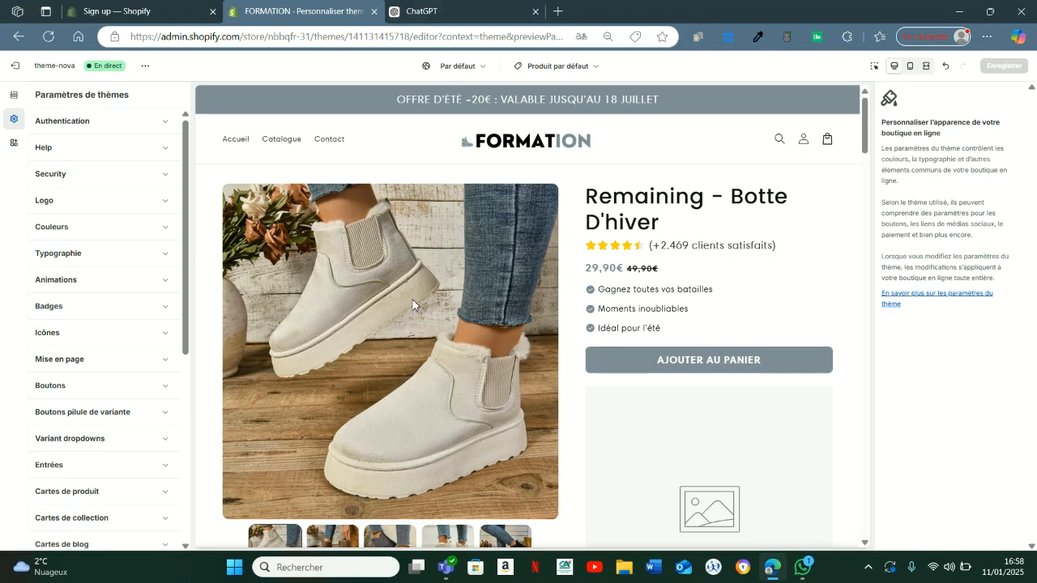
click(474, 8)
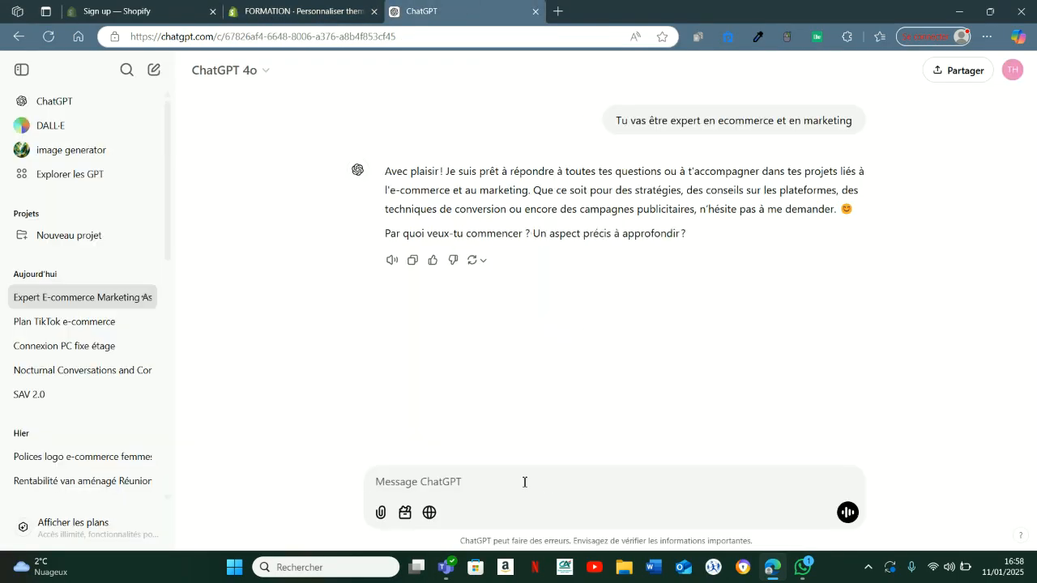
Begin the ChatGPT message with "Mon produit est une botte pour l'hiver," and capture the boot photo from the online store's product page to attach
text(M)
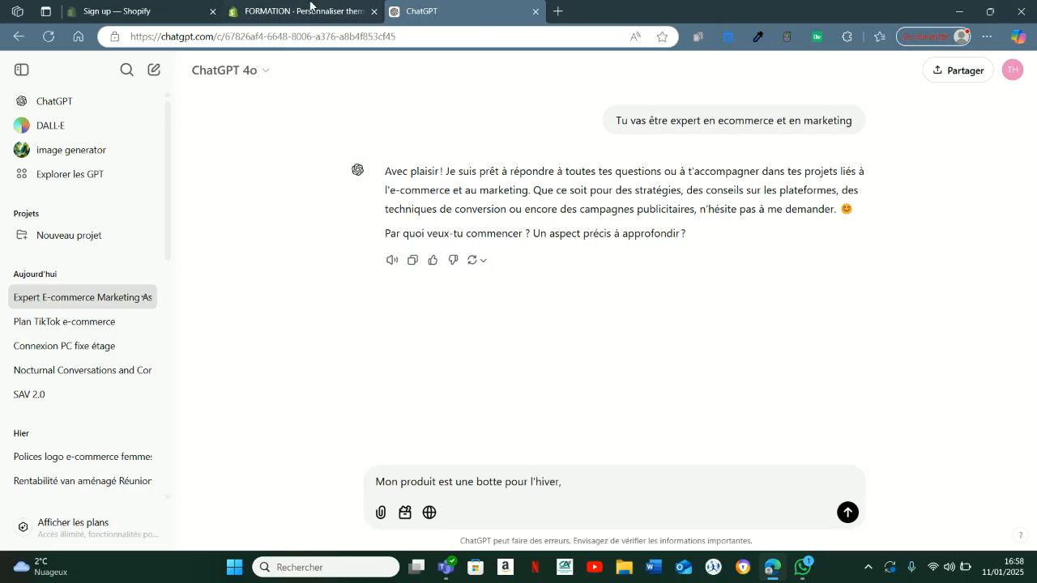
click(309, 8)
click(144, 65)
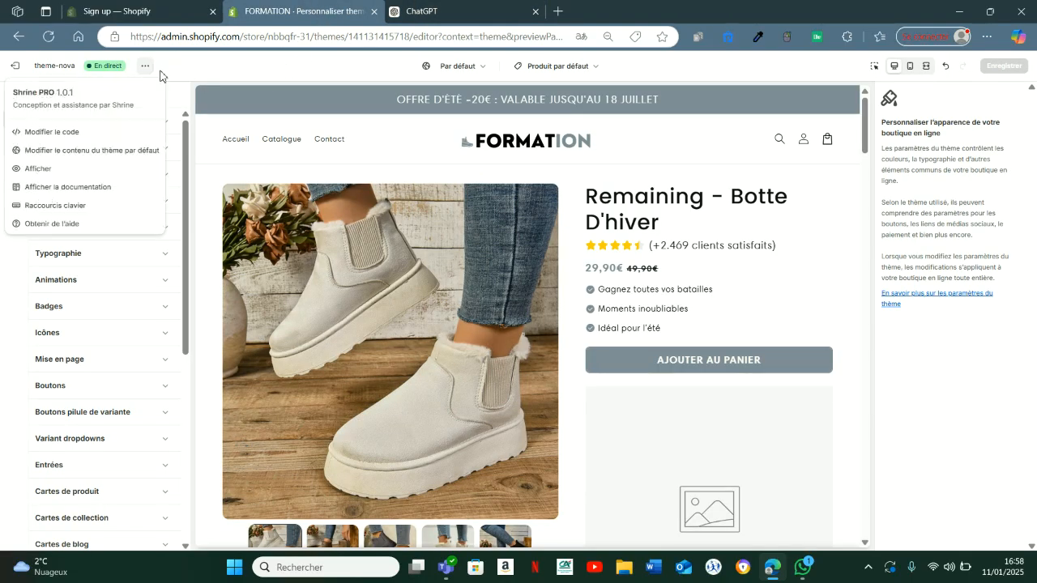
click(74, 171)
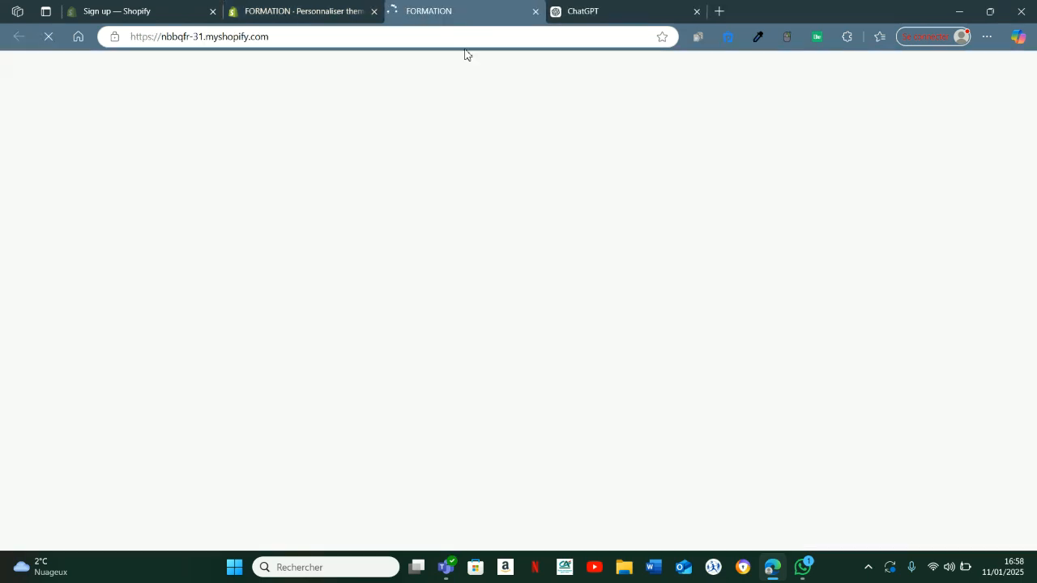
click(166, 118)
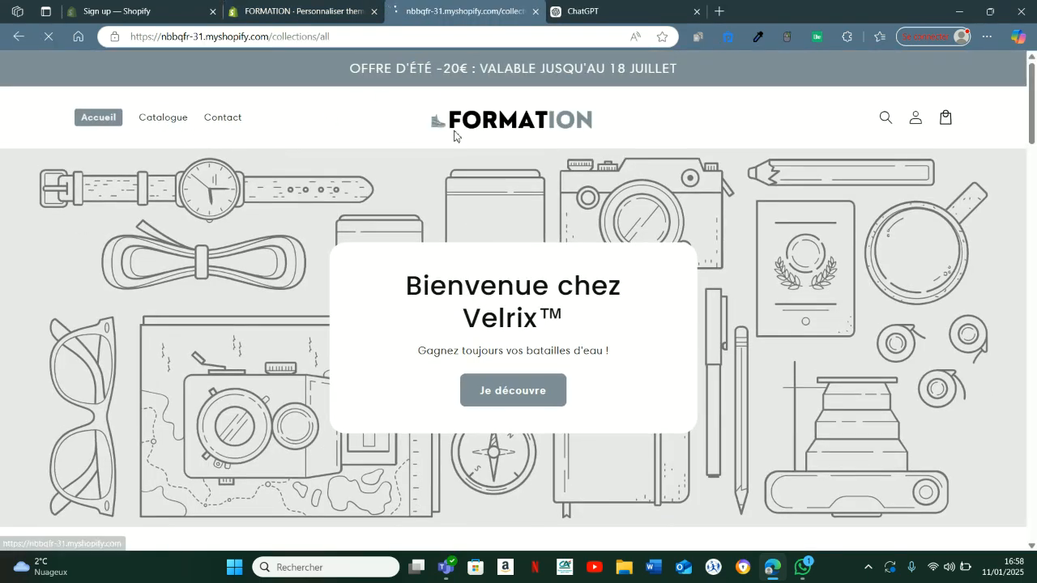
scroll(462, 227, down, 3)
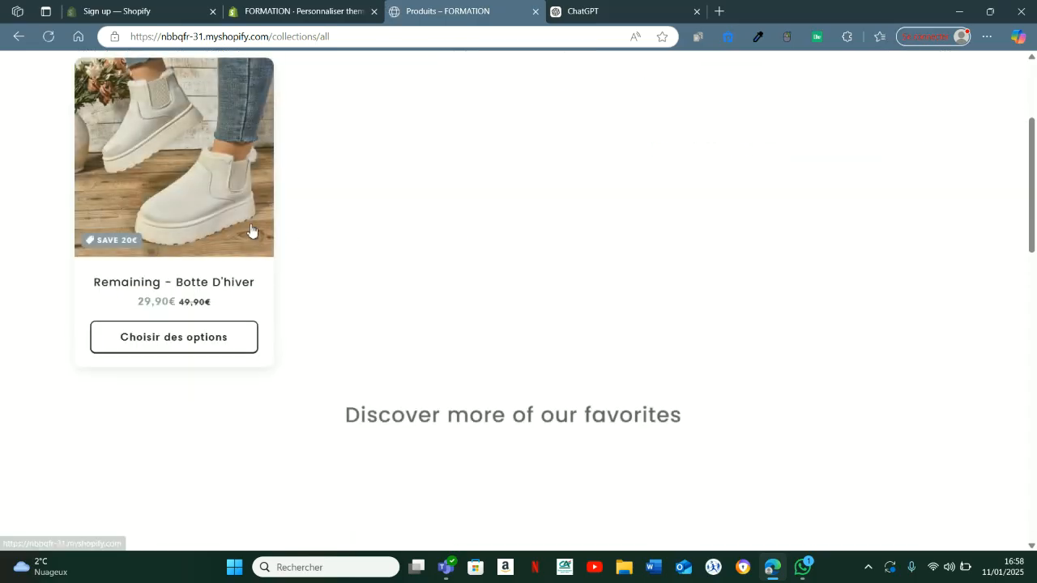
click(234, 224)
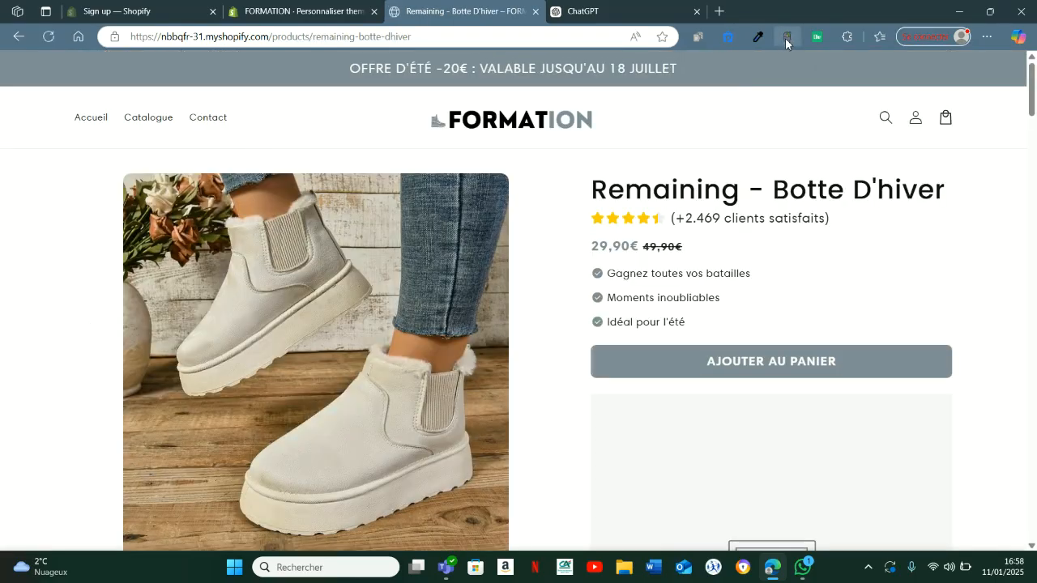
drag(360, 258, 577, 392)
click(534, 11)
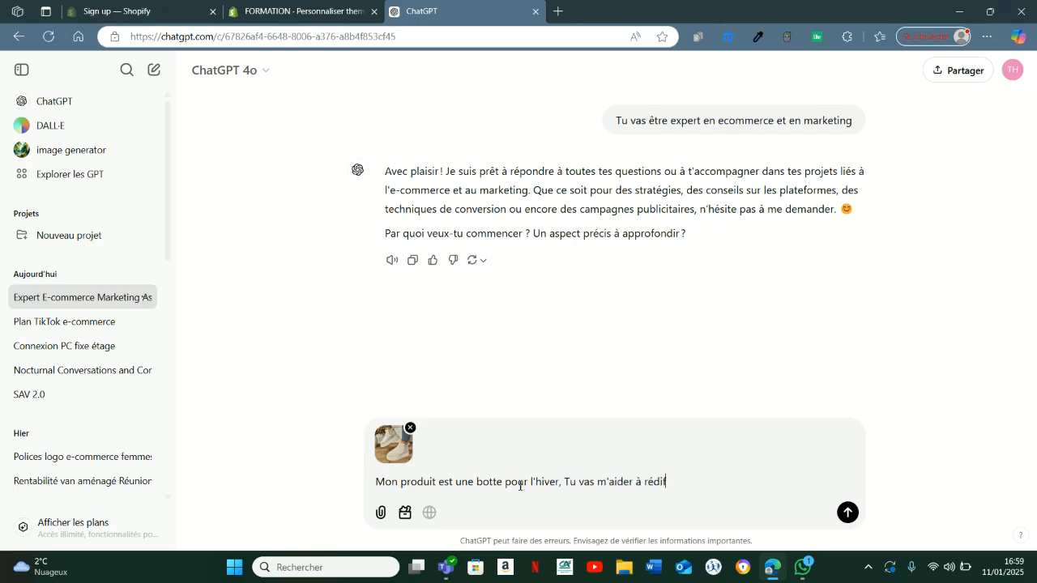
Complete and send the request with "Tu vas m'aider à rédiger une page produit qui convertie ! Le tout en étant expert en ecommerce et en marketing."
drag(682, 482, 635, 483)
click(686, 485)
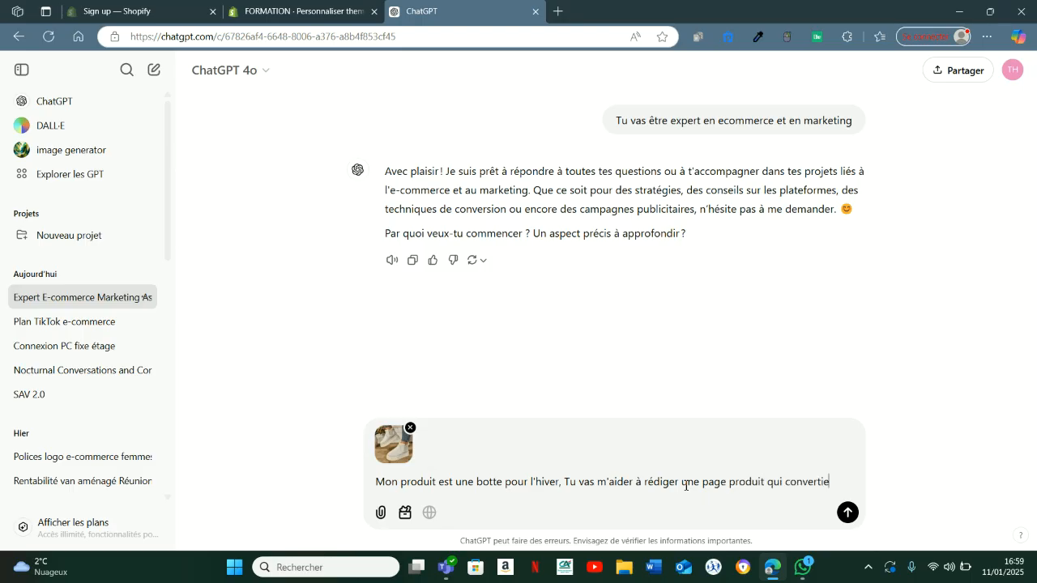
key(shift+Return)
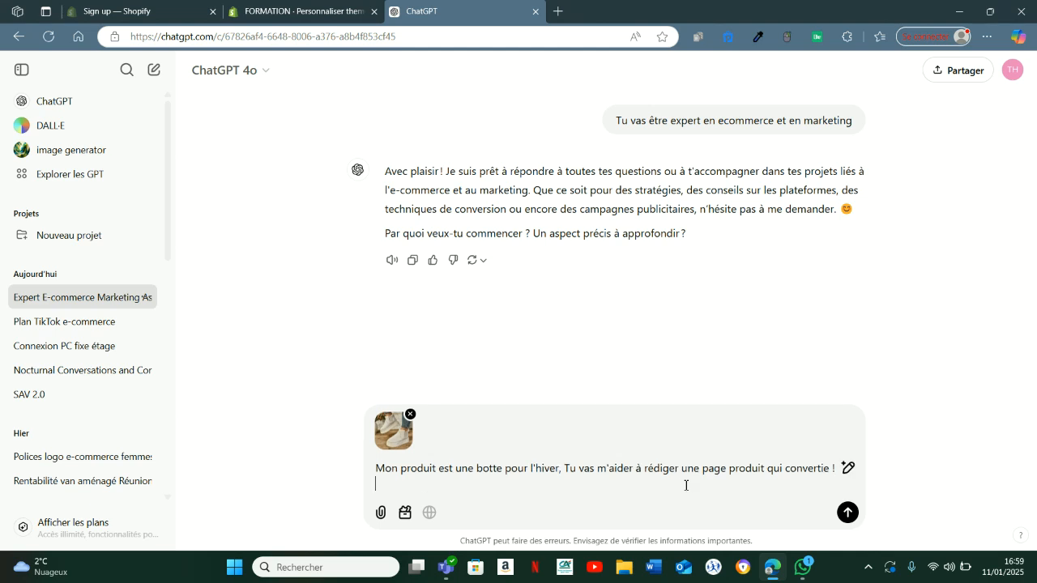
text(Le tout en étant e)
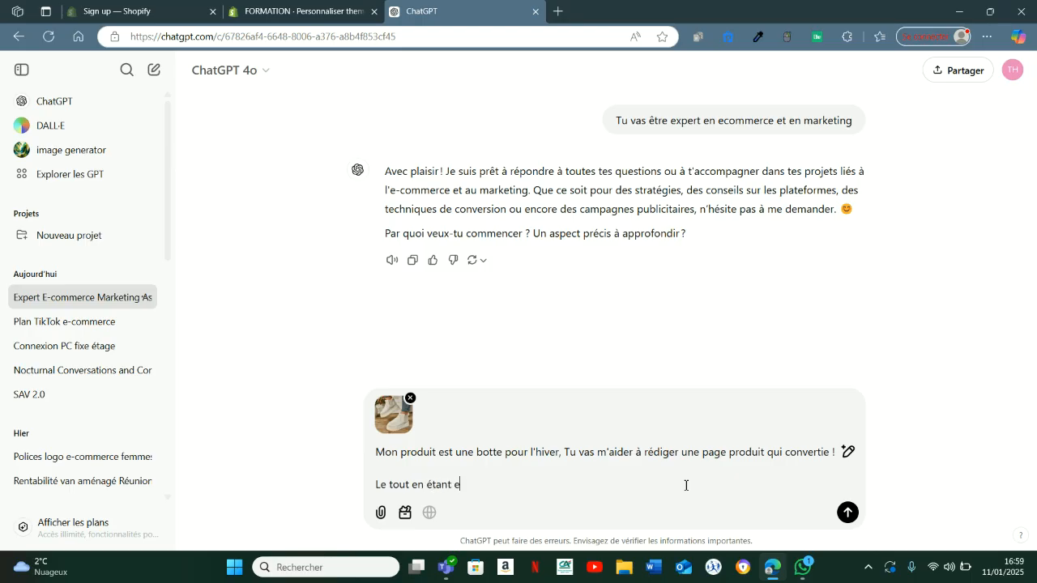
text(mmerce et en marketing.)
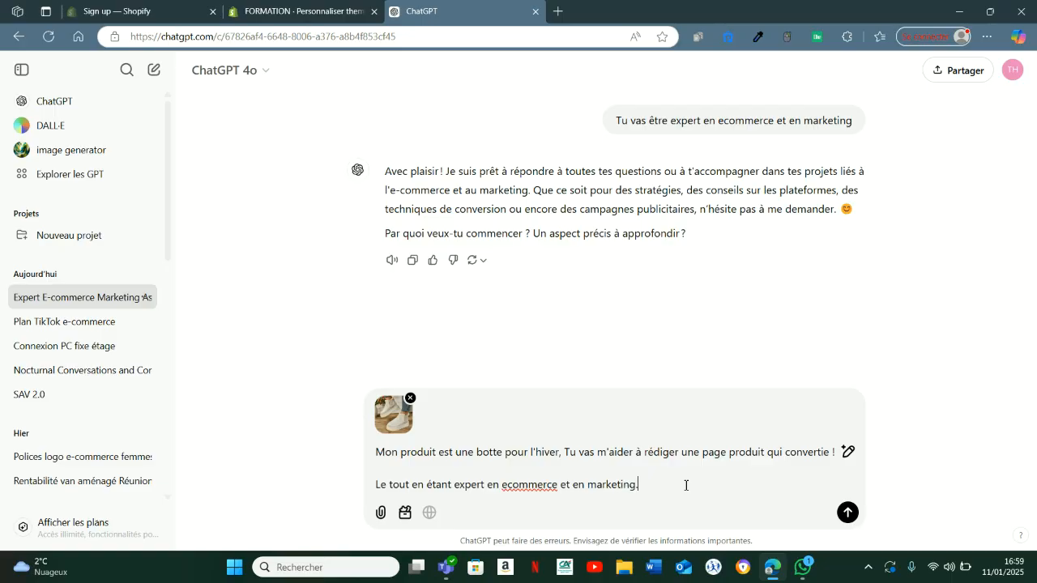
key(Return)
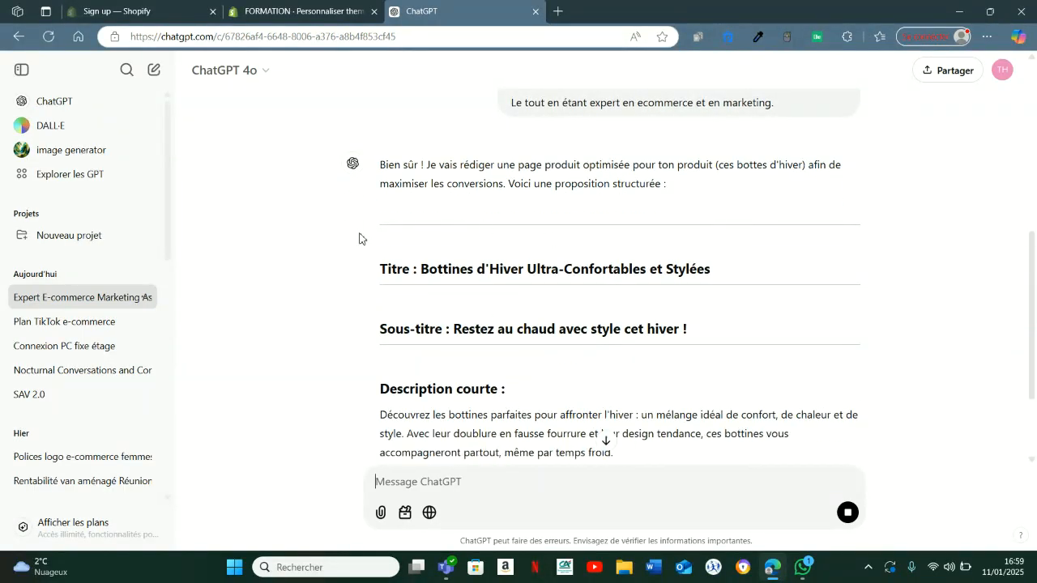
Read through ChatGPT's proposed product page, from the title and short description to the technical details, testimonials and guarantee
scroll(438, 227, down, 2)
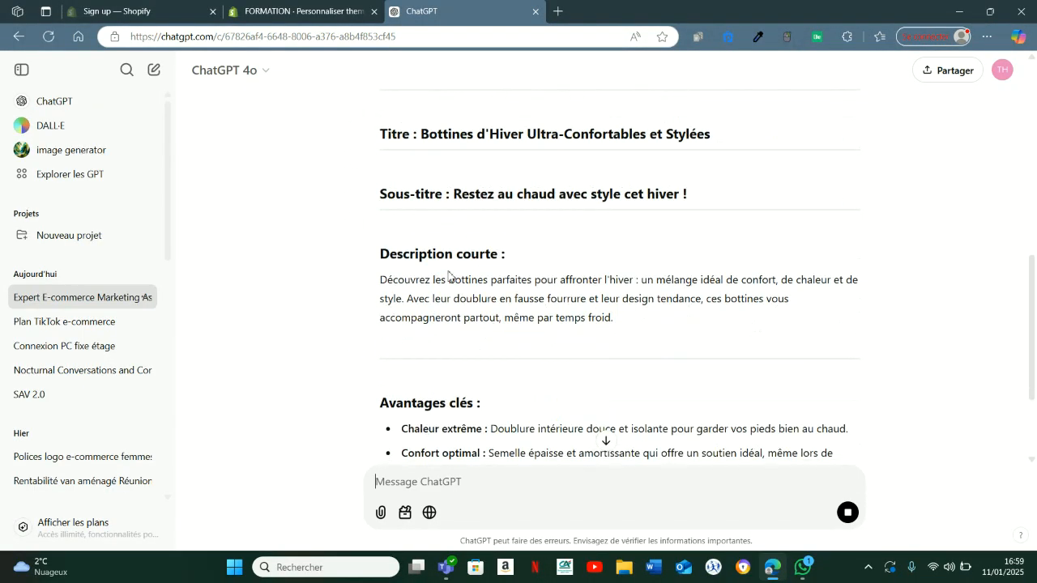
scroll(438, 279, down, 1)
scroll(454, 283, up, 5)
scroll(517, 295, down, 3)
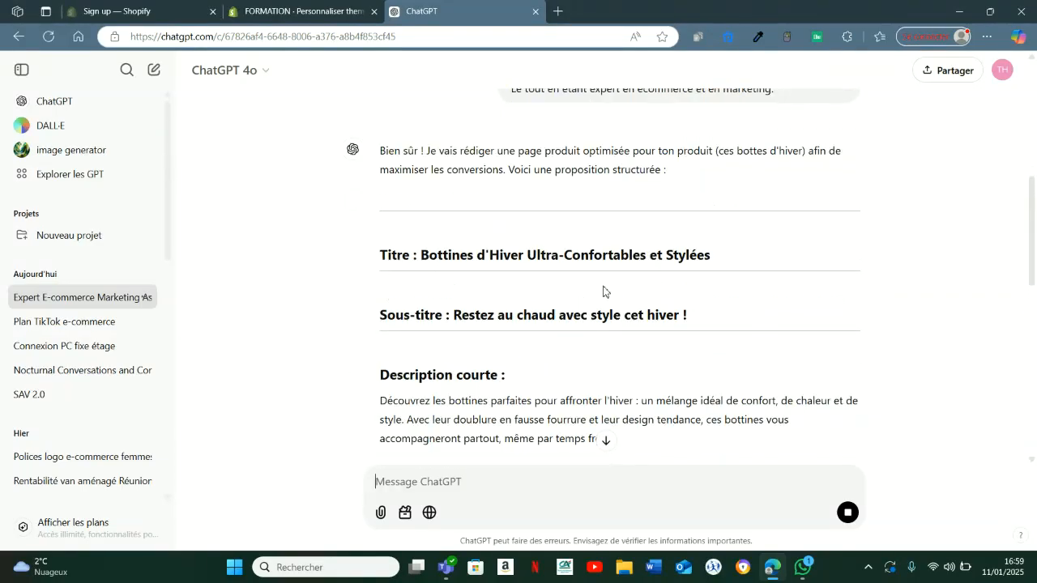
scroll(474, 234, down, 7)
scroll(490, 246, down, 4)
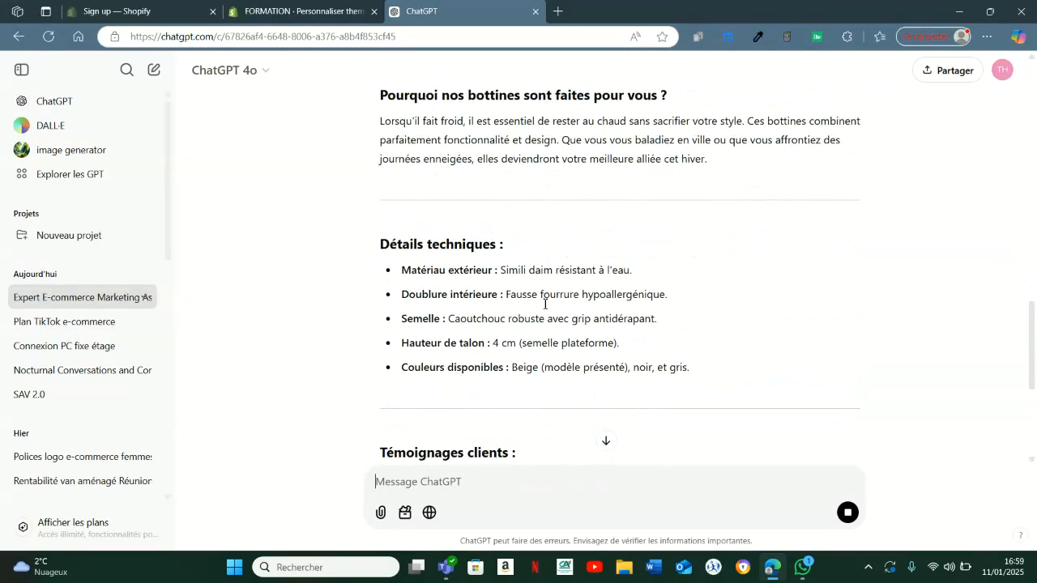
scroll(438, 210, down, 8)
scroll(418, 180, down, 2)
scroll(423, 204, up, 5)
scroll(422, 203, down, 5)
Check the Shopify product page, and ask ChatGPT "Donne moi les 3 avantages principaux de mon produit"
click(311, 9)
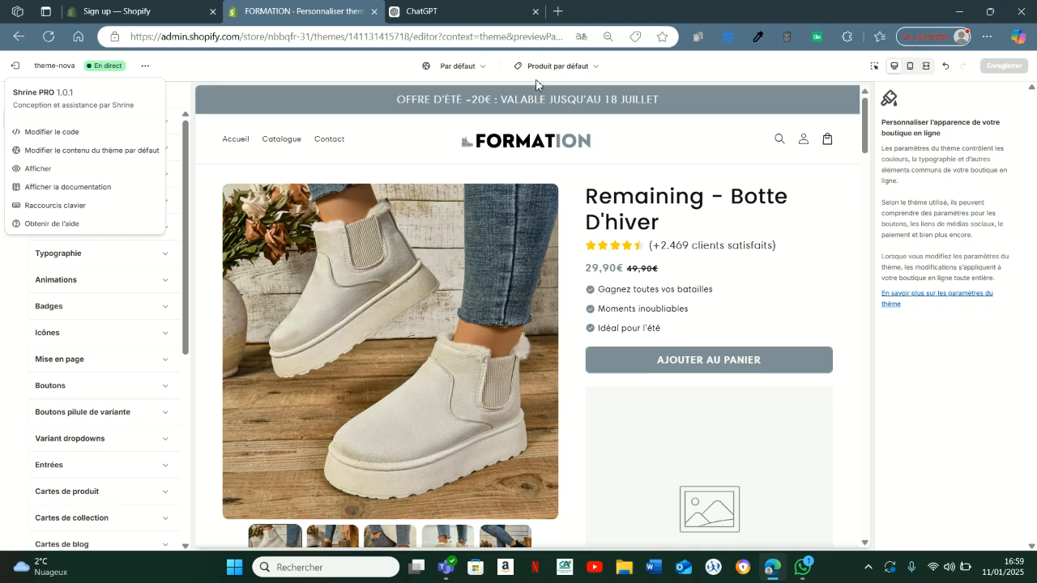
click(453, 12)
text(D)
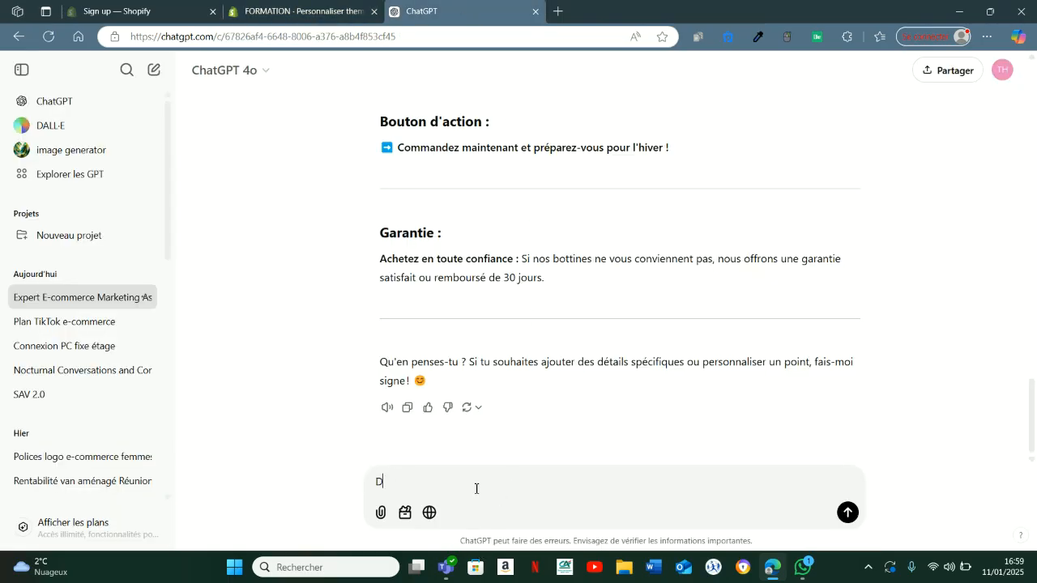
text(onne moi les 3 avantages principaux de mon produit)
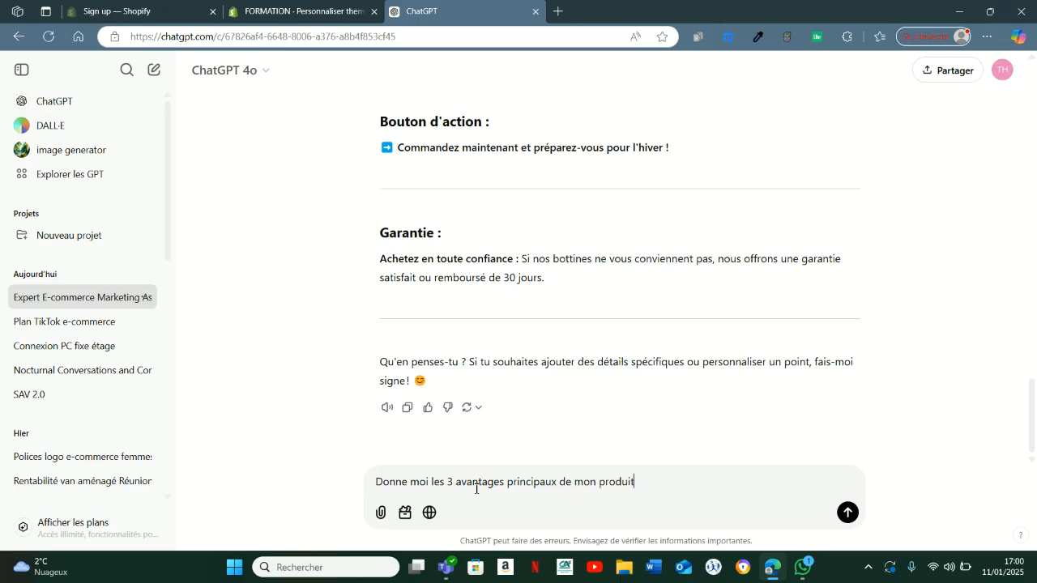
key(Return)
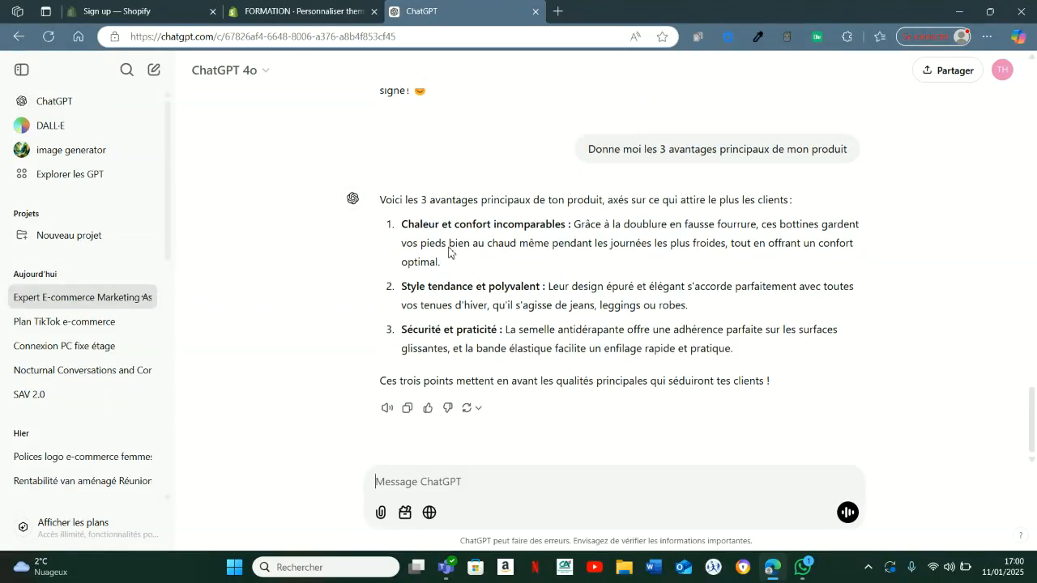
Copy ChatGPT's first advantage and replace the product page's first benefit text with "Chaleur et confort incomparables"
drag(405, 228, 565, 231)
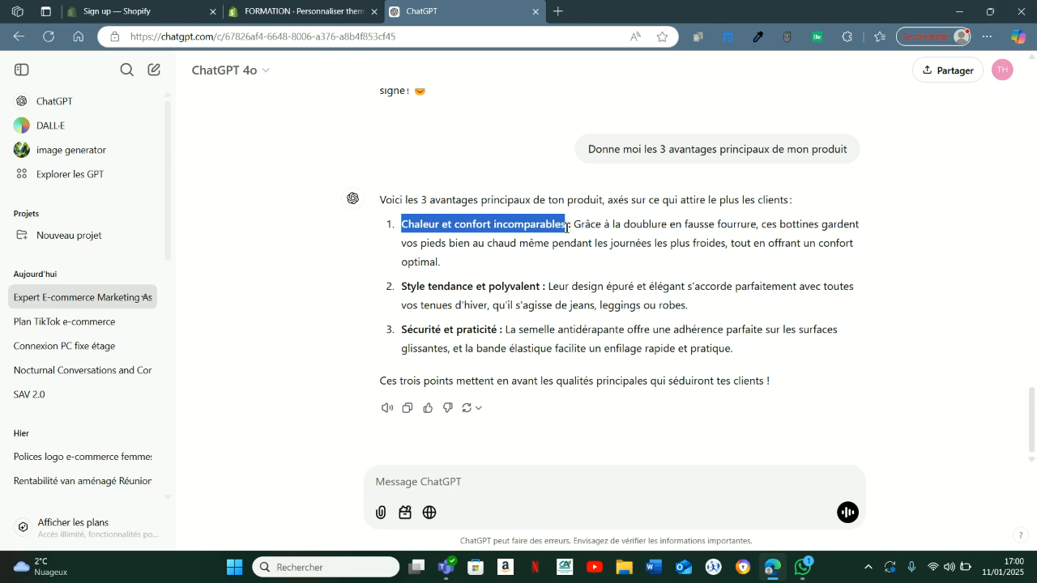
key(ctrl+c)
click(300, 11)
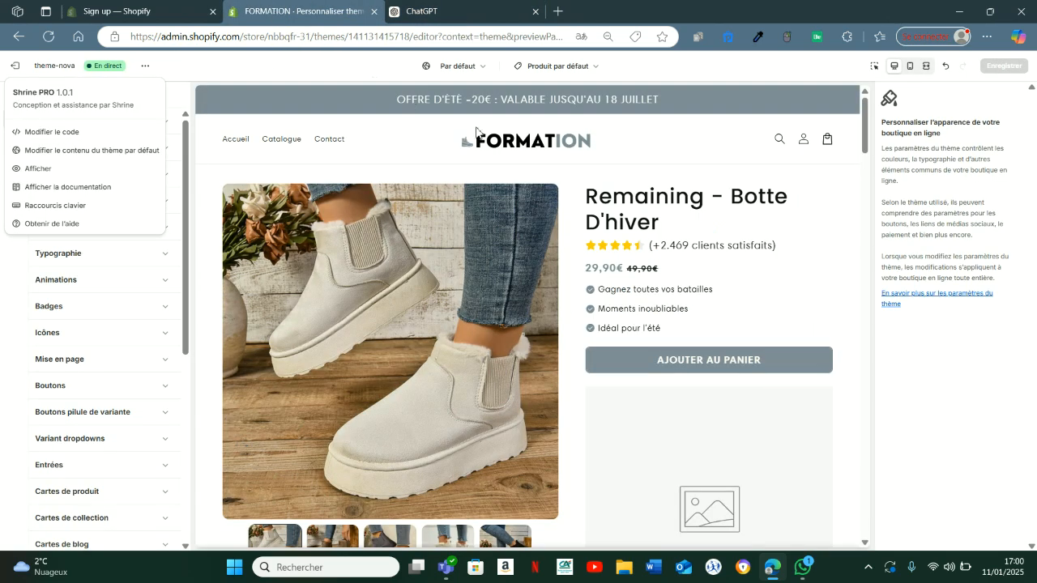
click(614, 295)
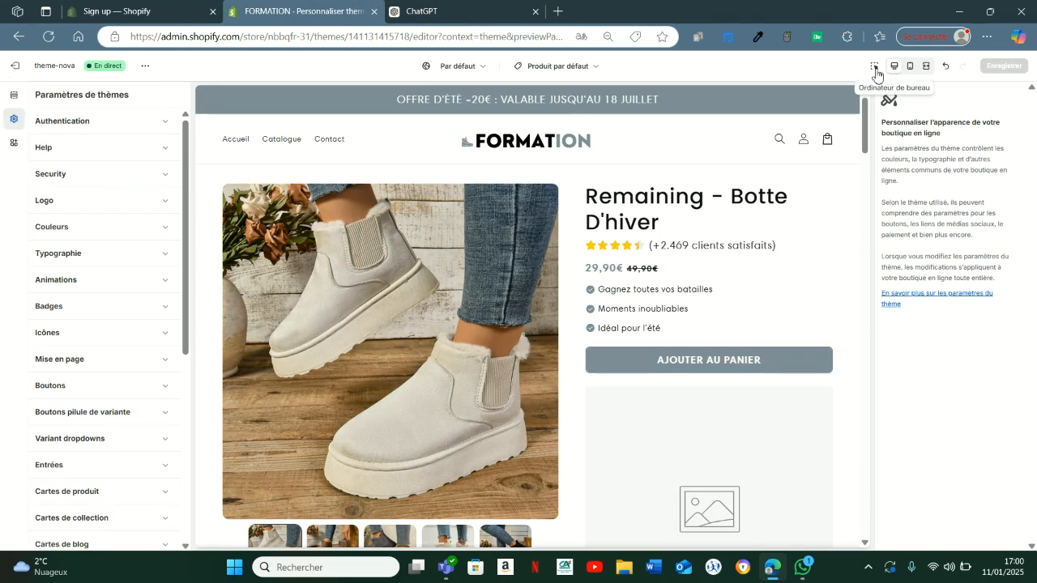
click(874, 66)
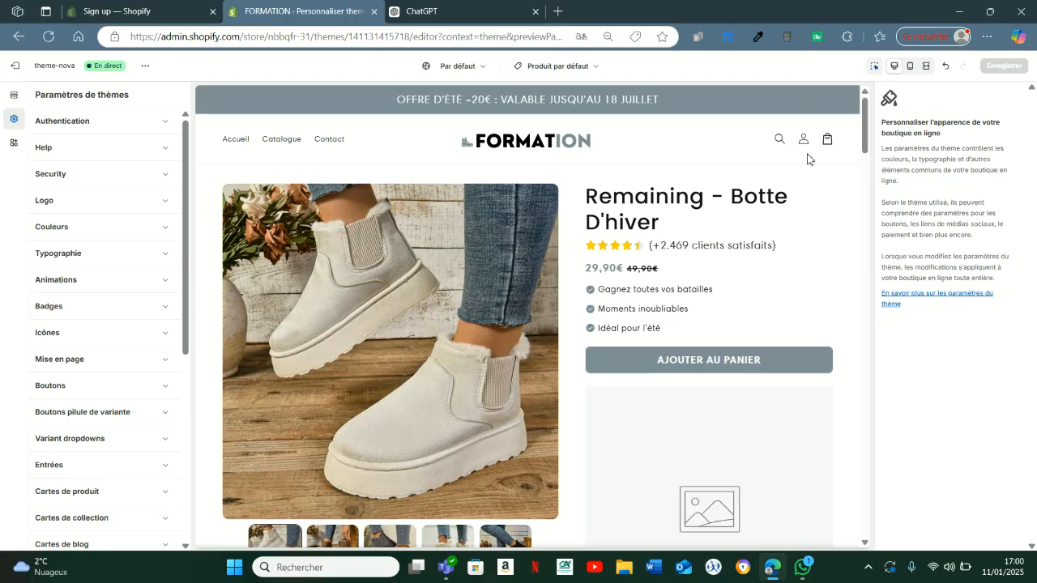
click(636, 293)
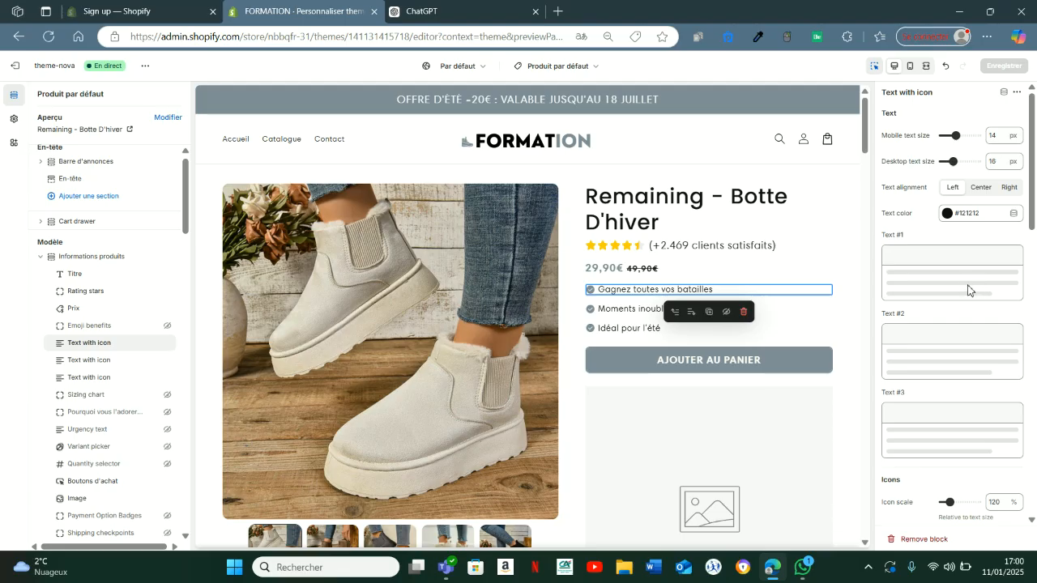
drag(982, 277, 888, 277)
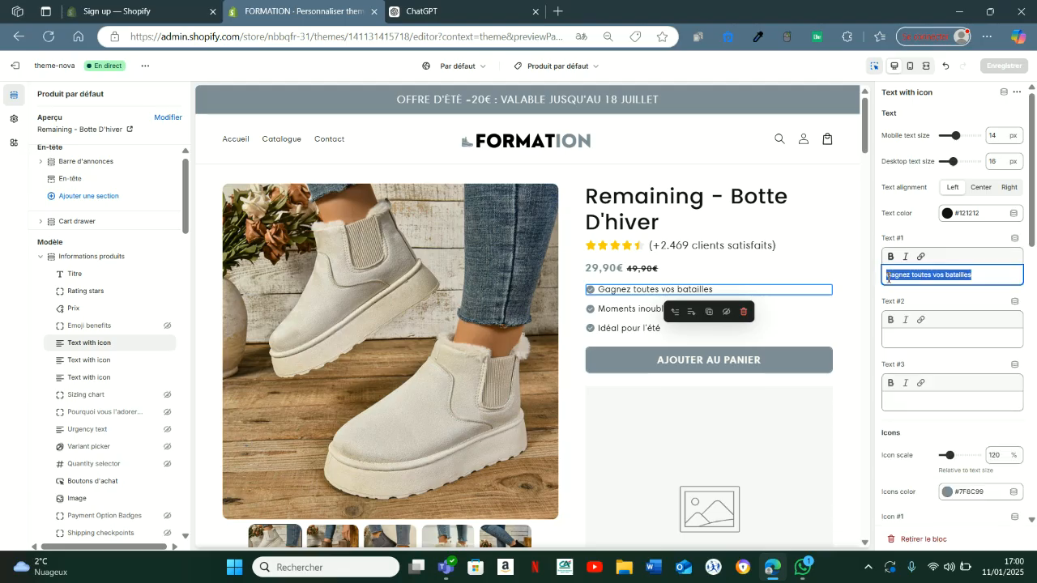
key(ctrl+v)
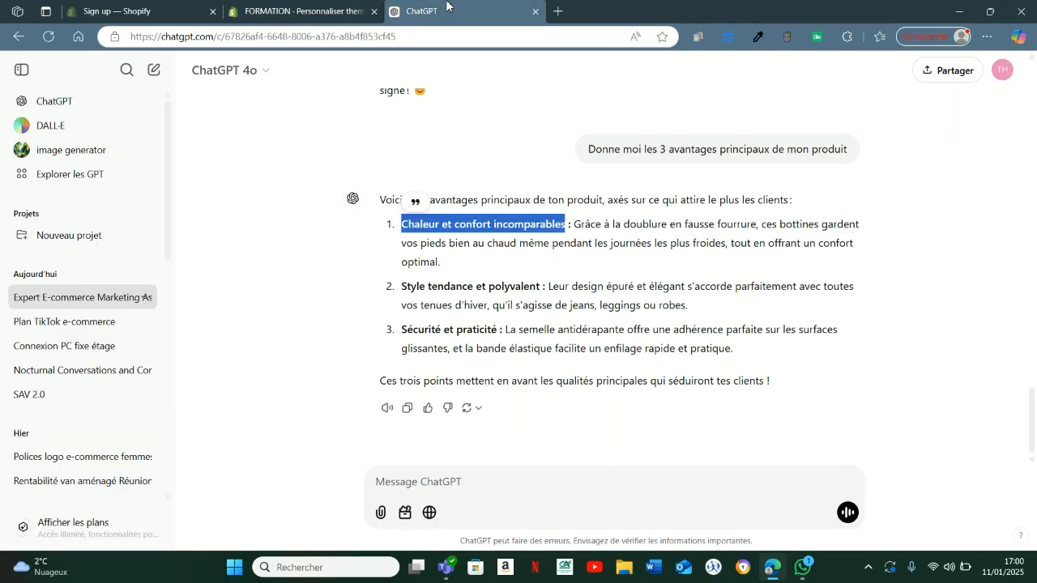
click(442, 11)
click(346, 6)
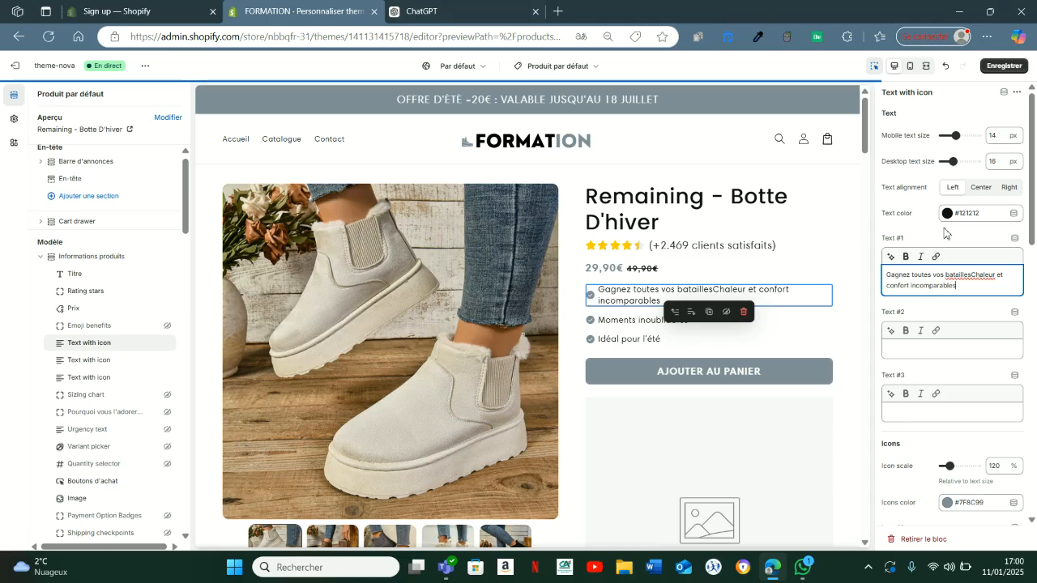
drag(972, 275, 877, 281)
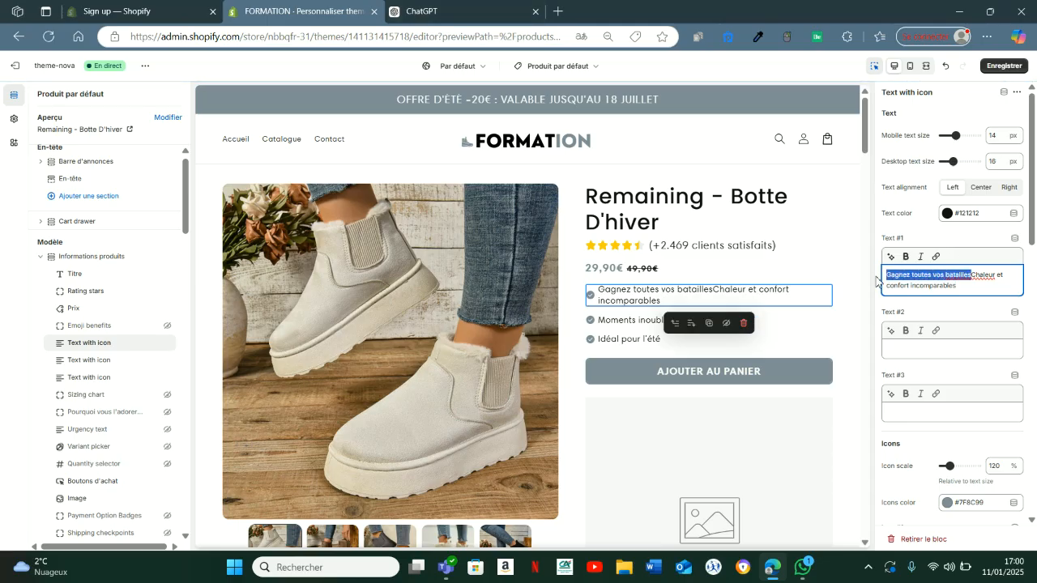
key(BackSpace)
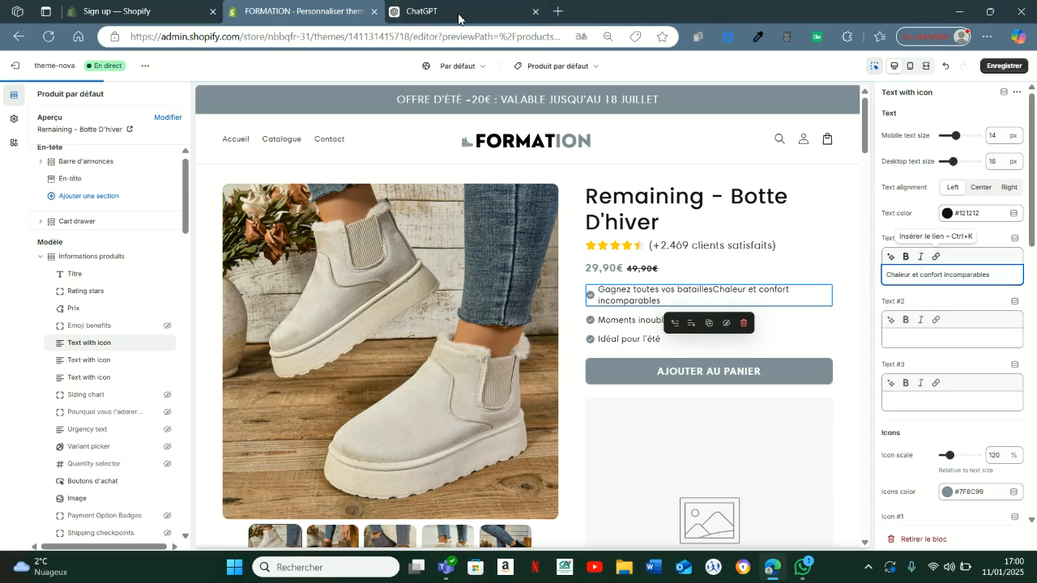
Copy ChatGPT's second advantage and replace the product page's second benefit text with "Style tendance et polyvalent"
click(470, 15)
drag(404, 289, 538, 290)
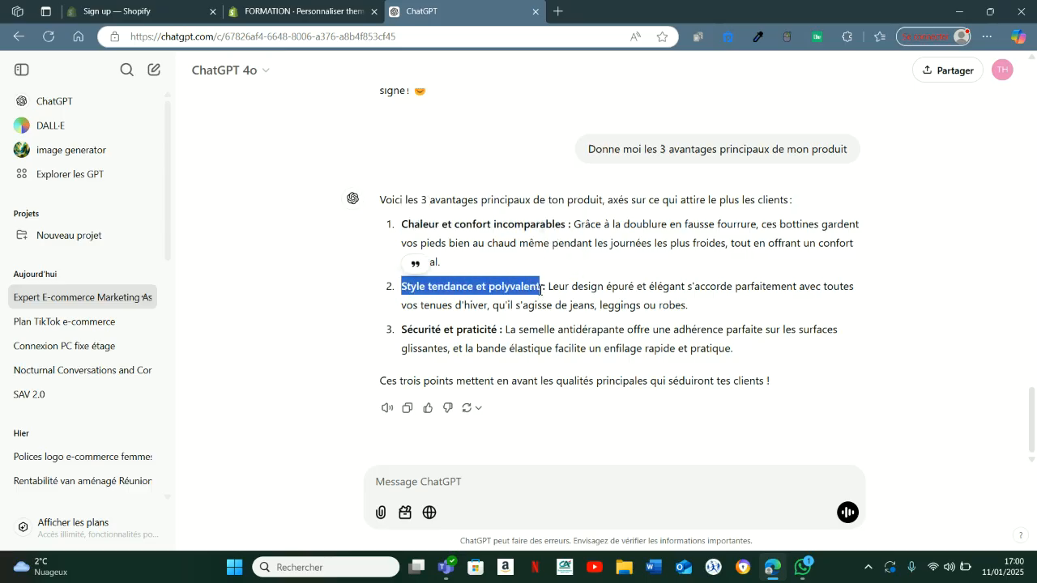
click(336, 12)
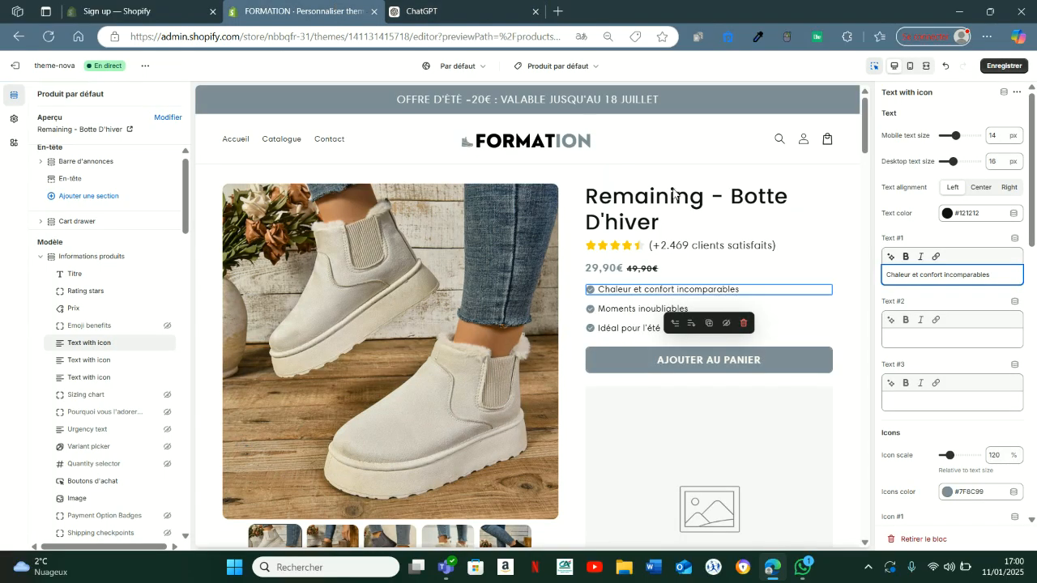
click(611, 312)
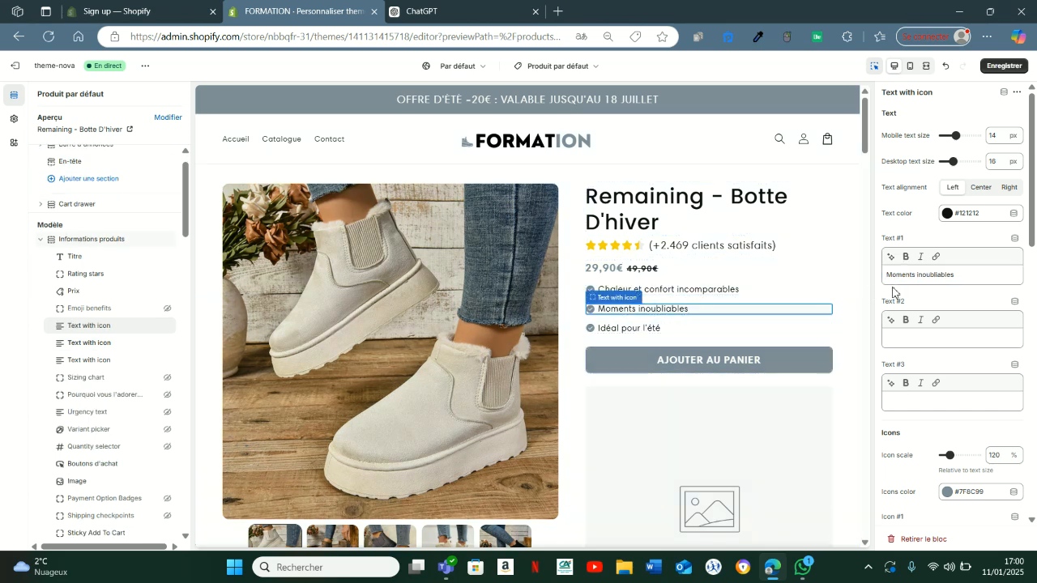
drag(963, 275, 885, 274)
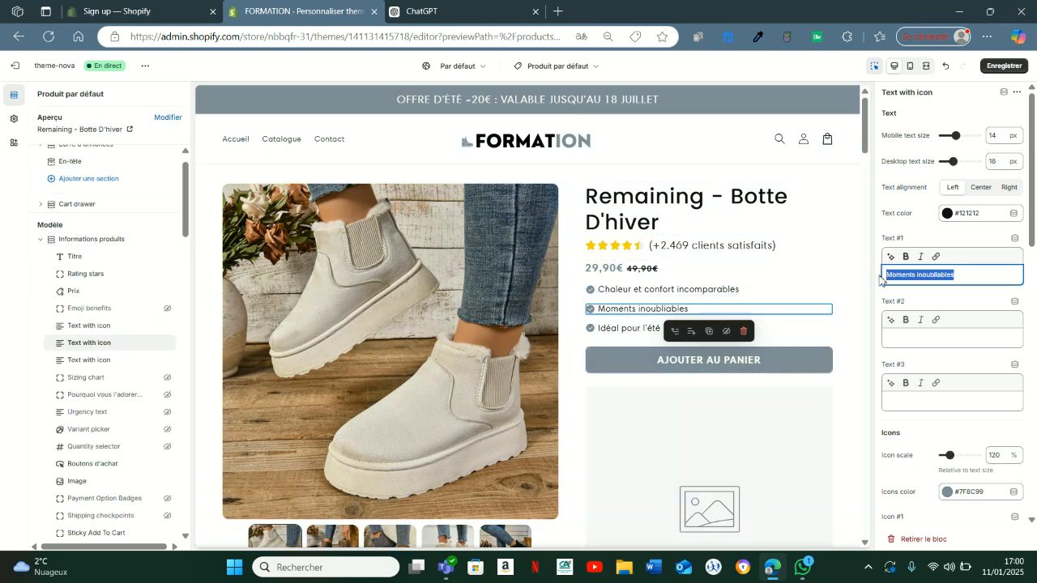
Copy ChatGPT's third advantage and replace the product page's third benefit text with "Sécurité et praticité"
click(449, 10)
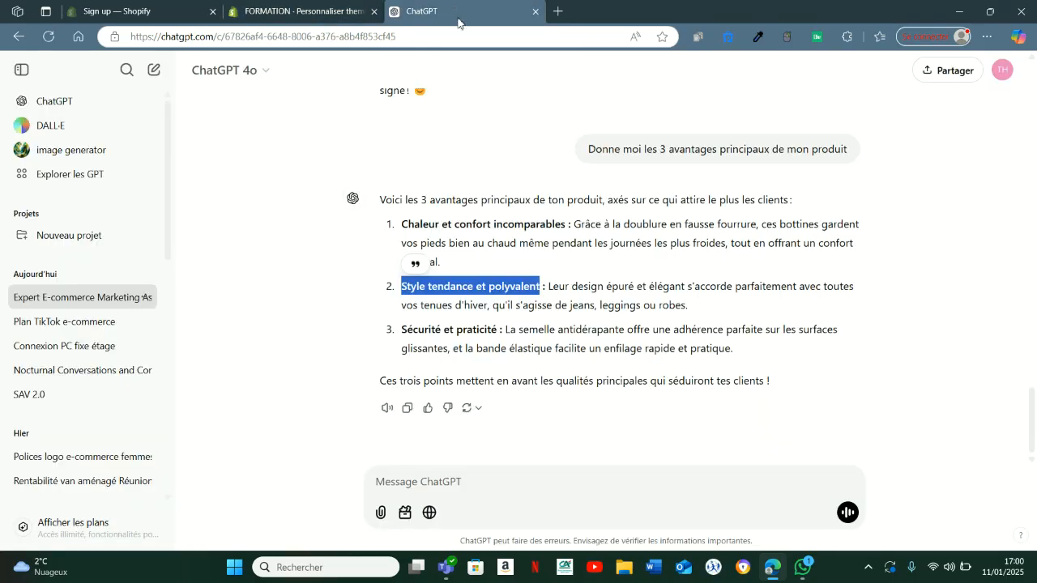
drag(401, 330, 498, 339)
key(ctrl+c)
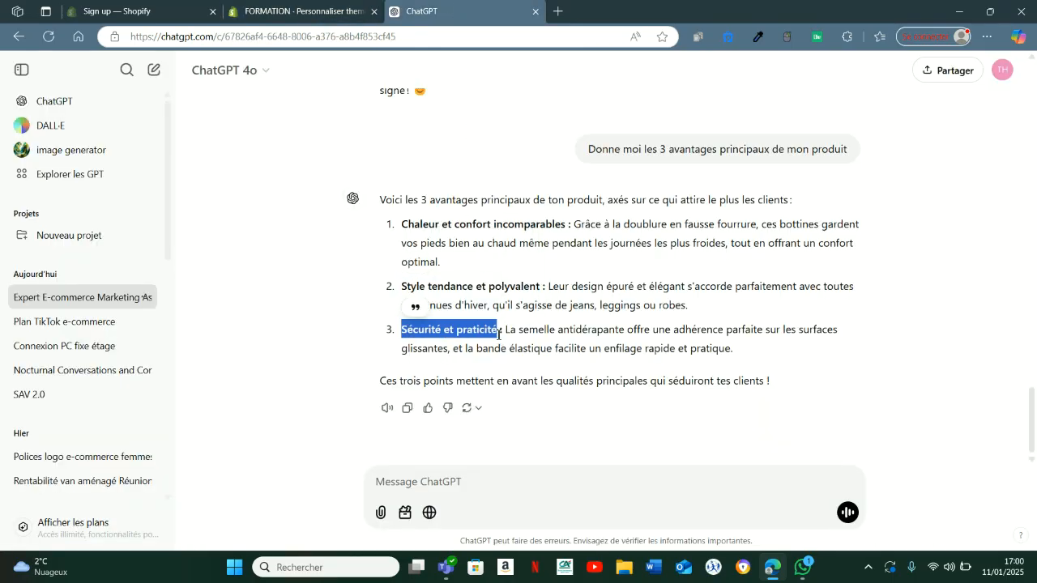
click(251, 11)
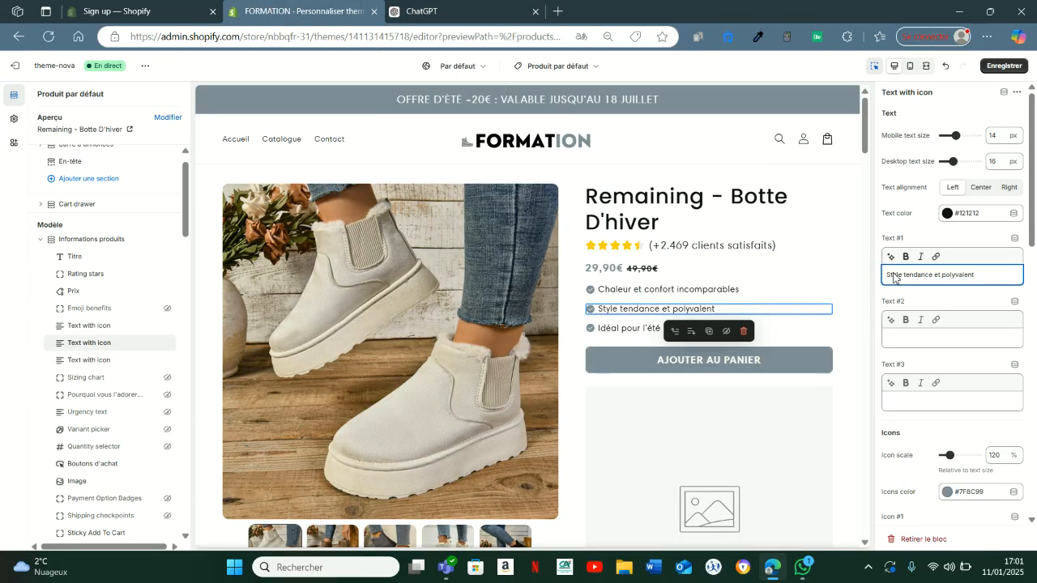
click(629, 331)
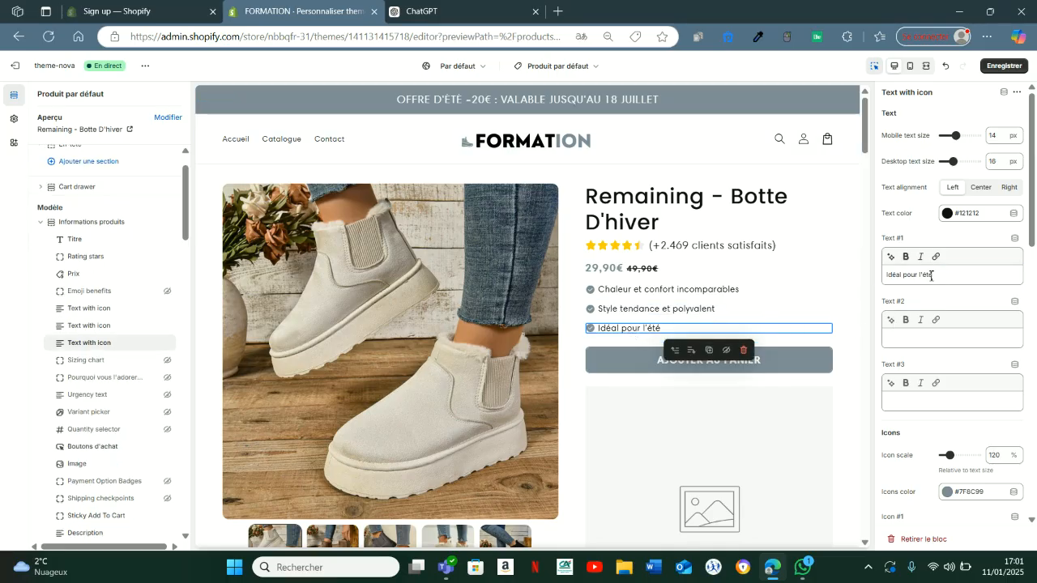
drag(933, 276, 867, 280)
key(ctrl+v)
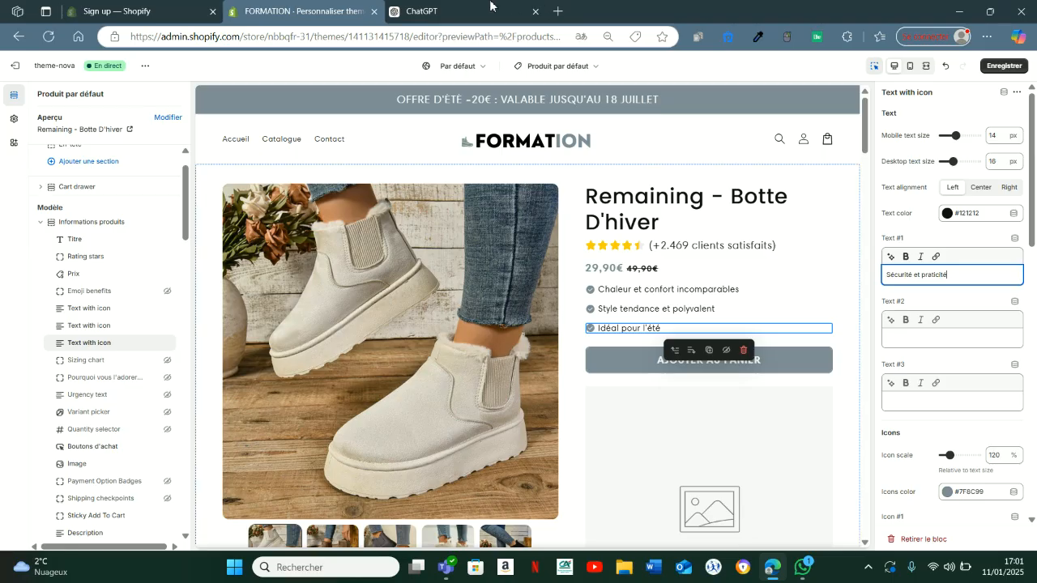
Compare the product page's three benefits with ChatGPT's list and look over its earlier special offer, call-to-action and guarantee sections
click(462, 7)
click(348, 6)
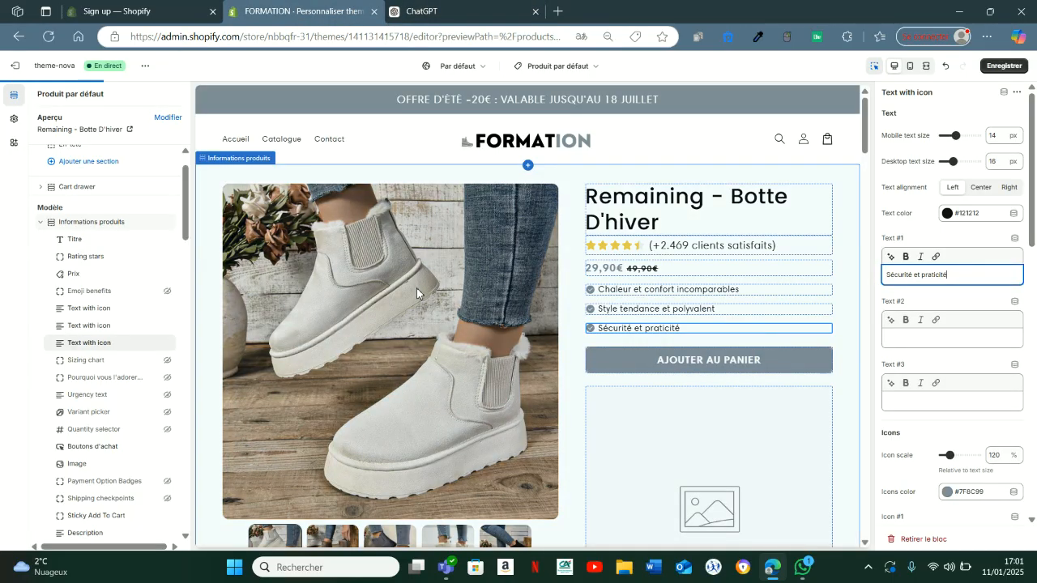
click(436, 7)
drag(400, 224, 533, 364)
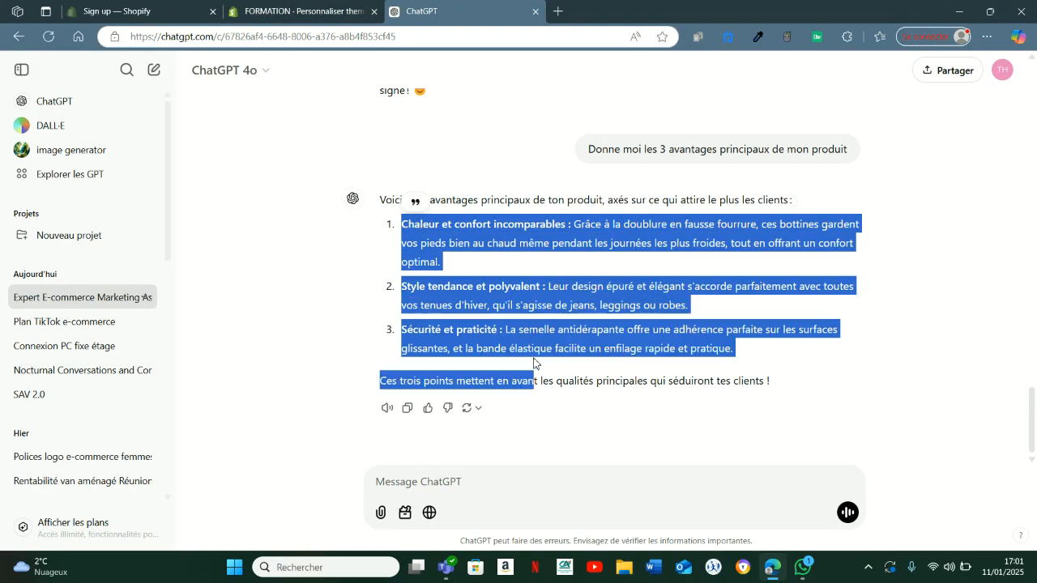
click(545, 427)
scroll(538, 424, up, 5)
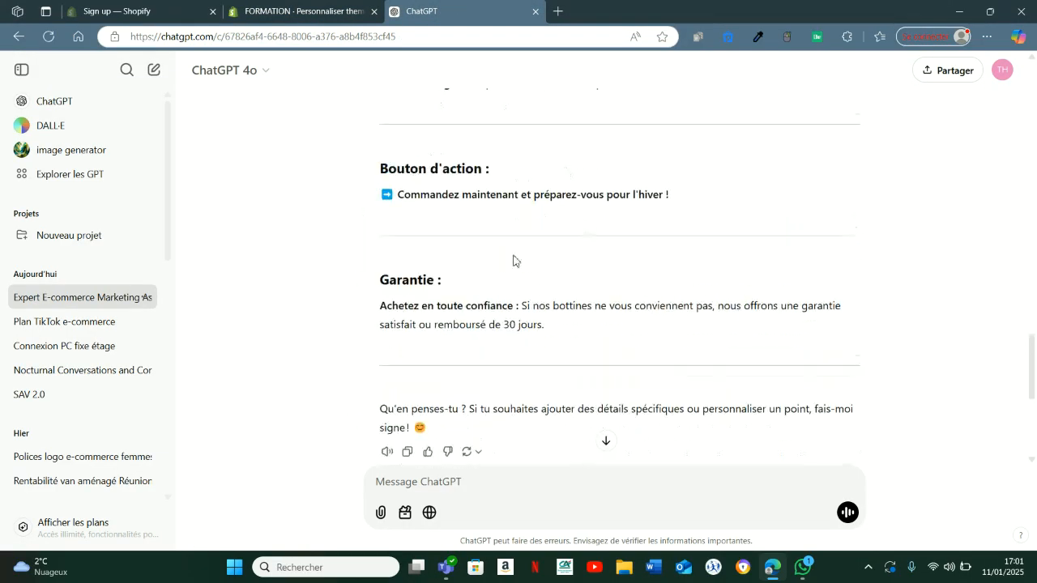
scroll(420, 224, up, 3)
scroll(461, 248, down, 10)
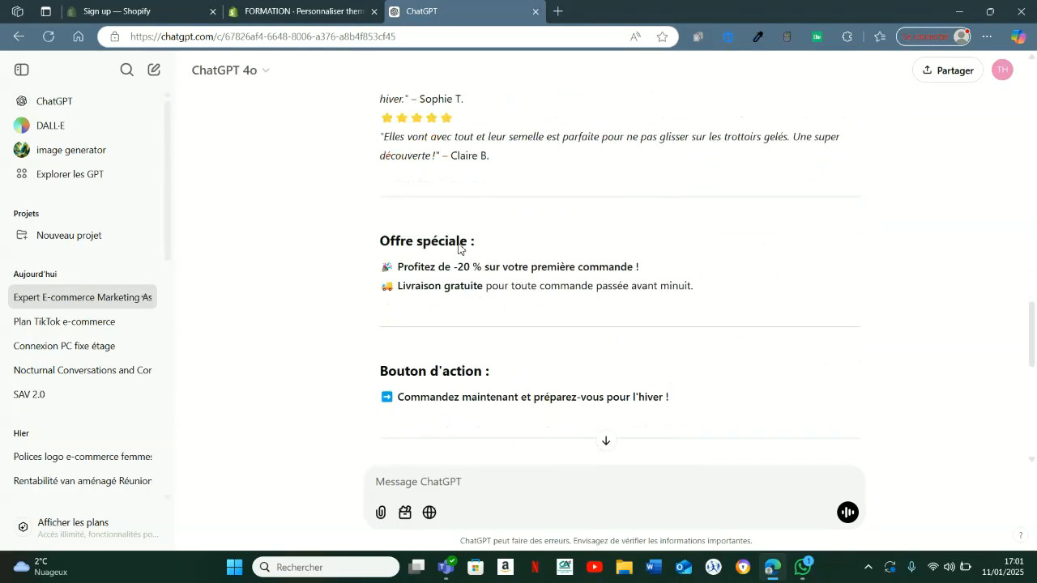
click(304, 11)
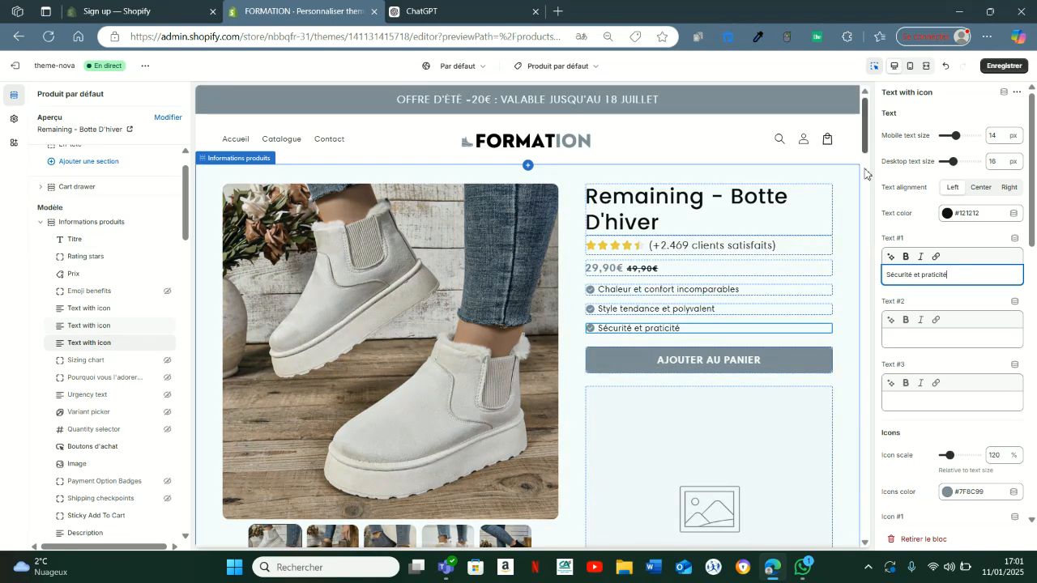
Check the product page's customer review, and ask ChatGPT "rédige moi un avis client réaliste qui est très satisfaits : Assez court, 2 phrases max"
scroll(869, 173, down, 4)
scroll(868, 153, down, 2)
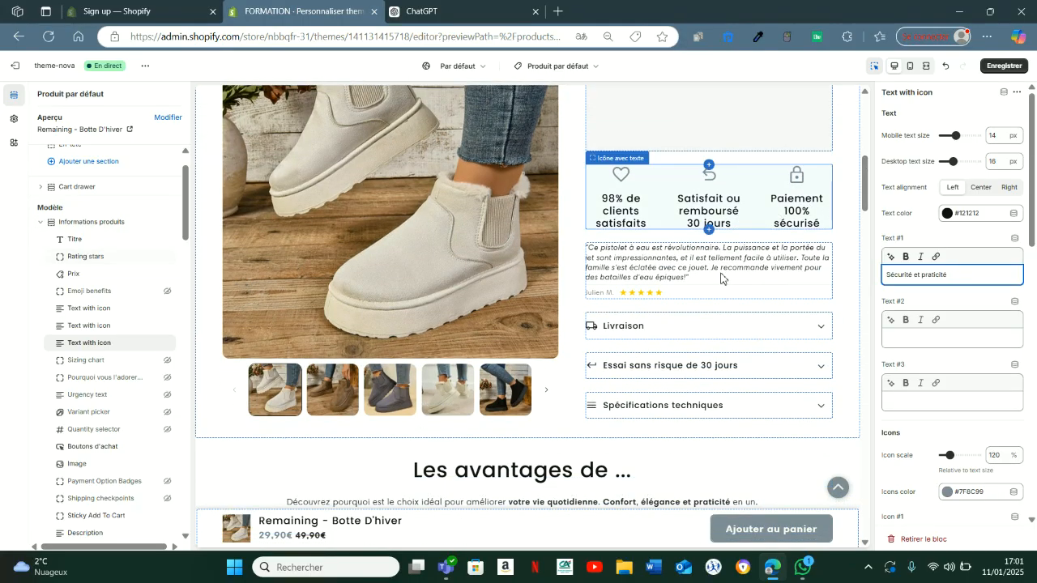
click(455, 10)
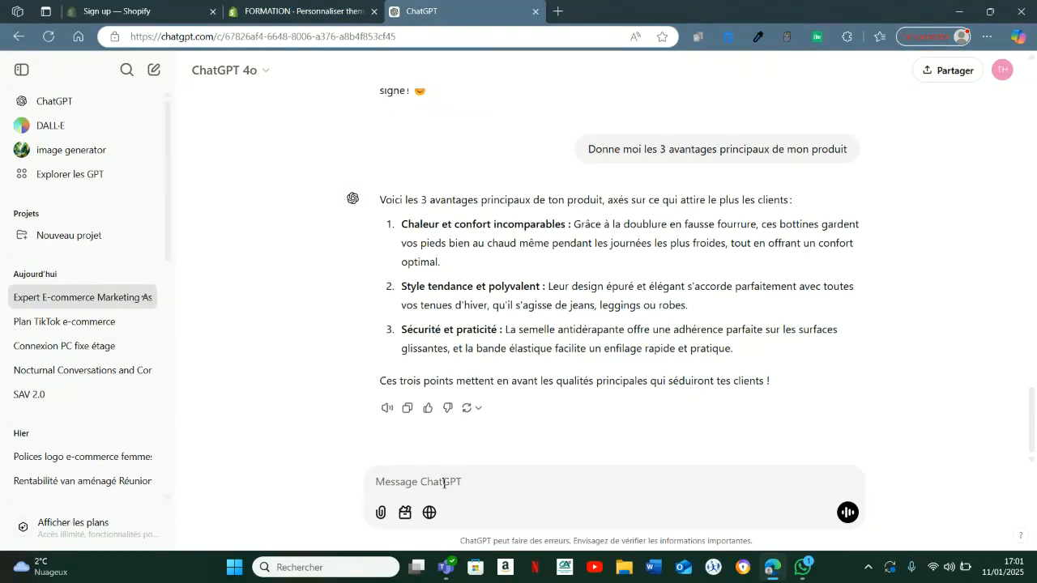
text(rédige moi un avis client réaliste qui est très satisfaits : Assez court, 2 phras)
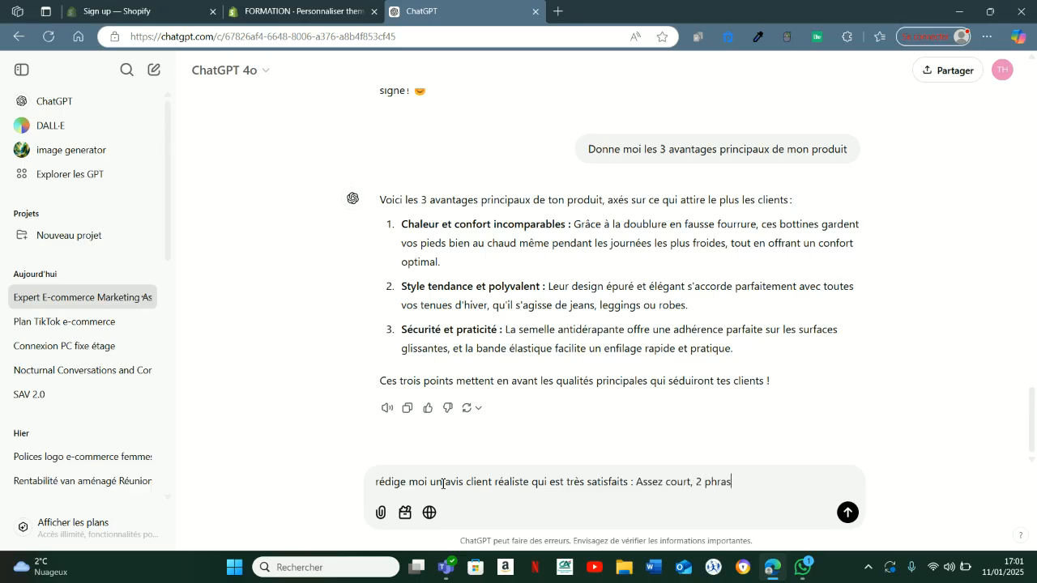
text(max)
key(Return)
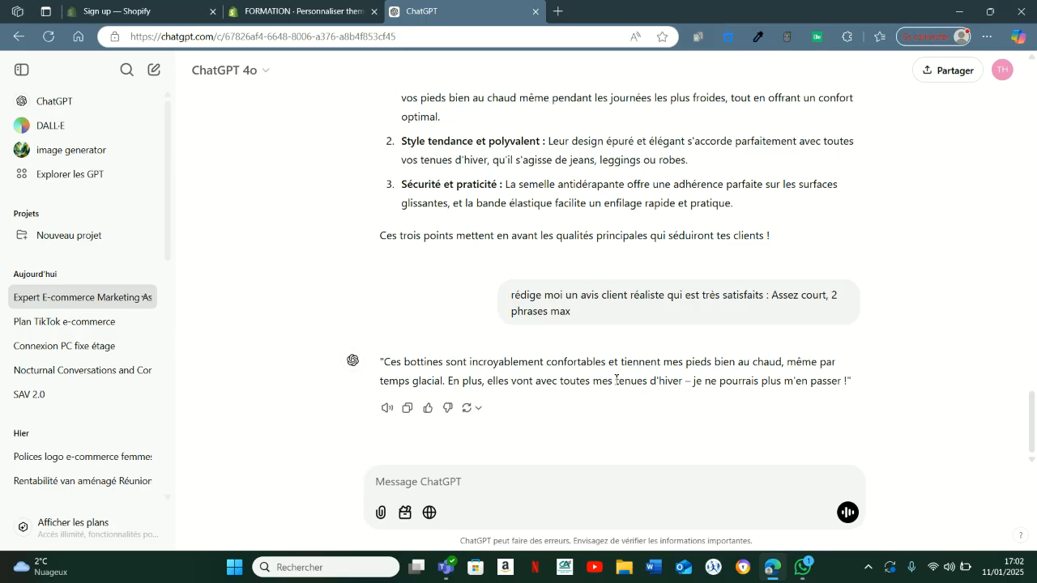
Copy ChatGPT's review about the comfortable, warm boots and replace the water-gun text of Review #1 with it, without quotation marks
drag(390, 361, 832, 382)
key(ctrl+c)
key(ctrl+shift+Tab)
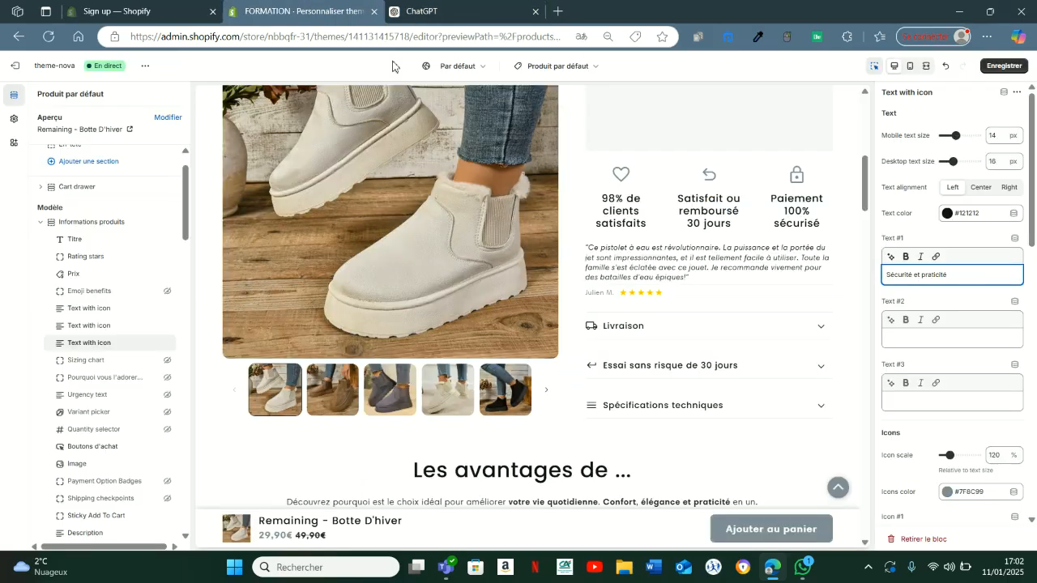
click(657, 279)
drag(992, 358, 905, 316)
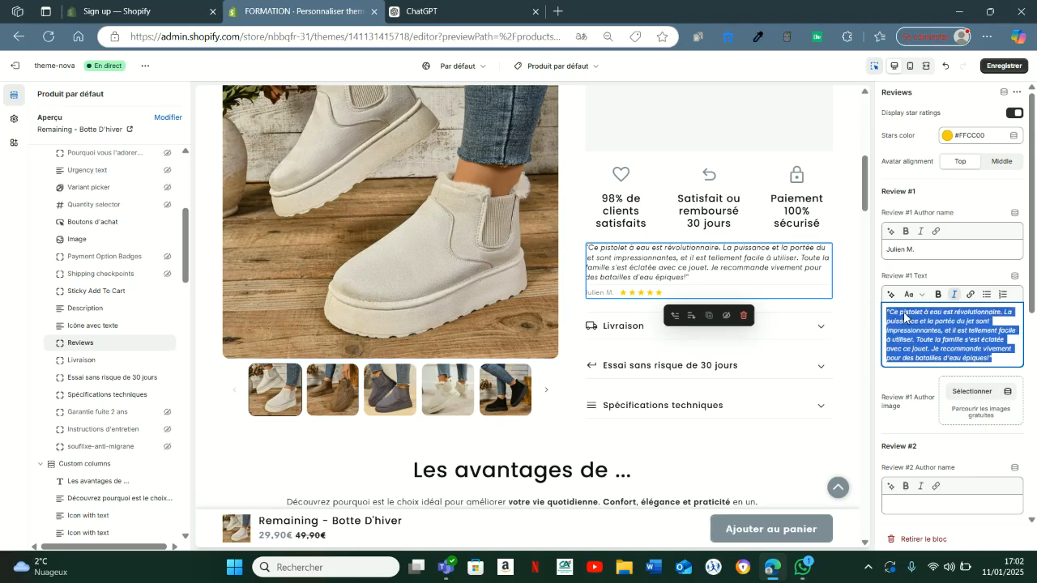
key(ctrl+v)
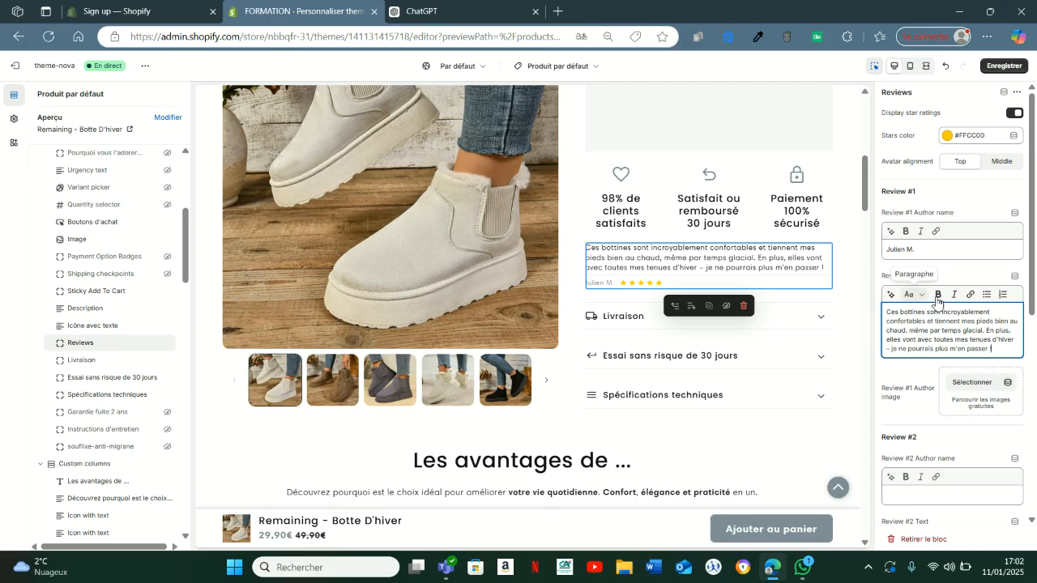
scroll(964, 291, down, 1)
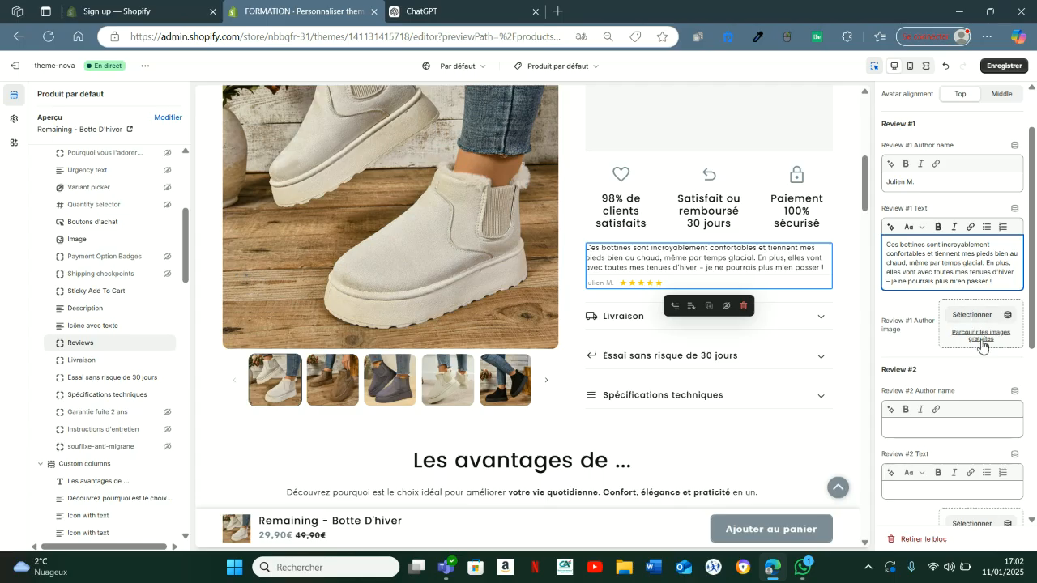
click(984, 336)
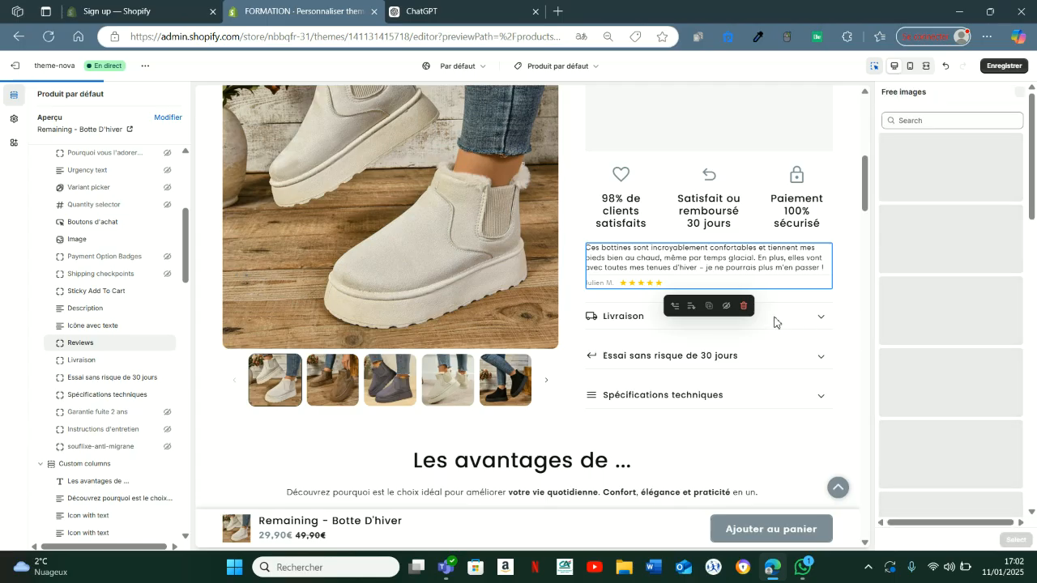
scroll(773, 324, up, 1)
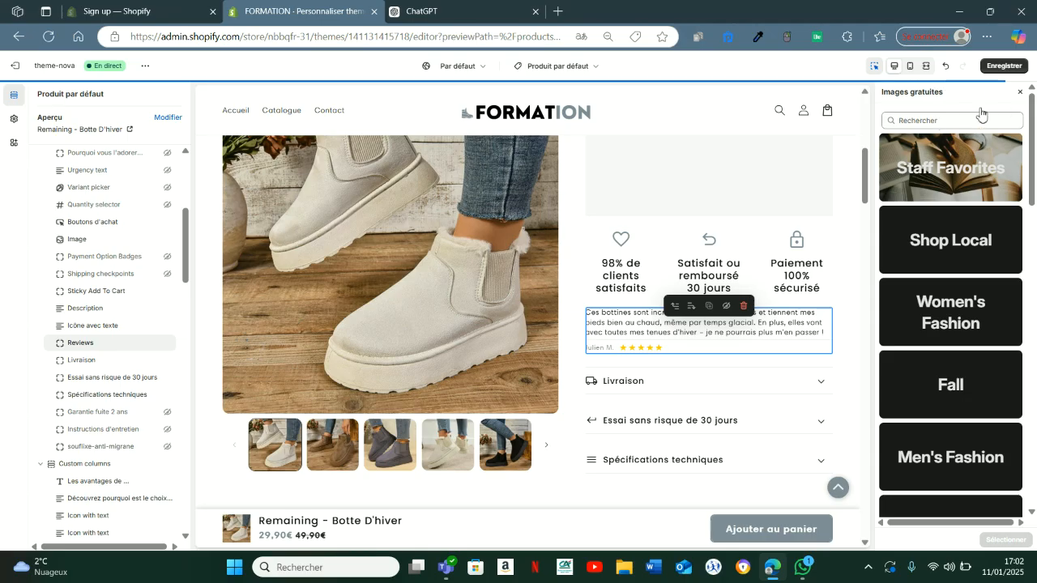
click(1019, 92)
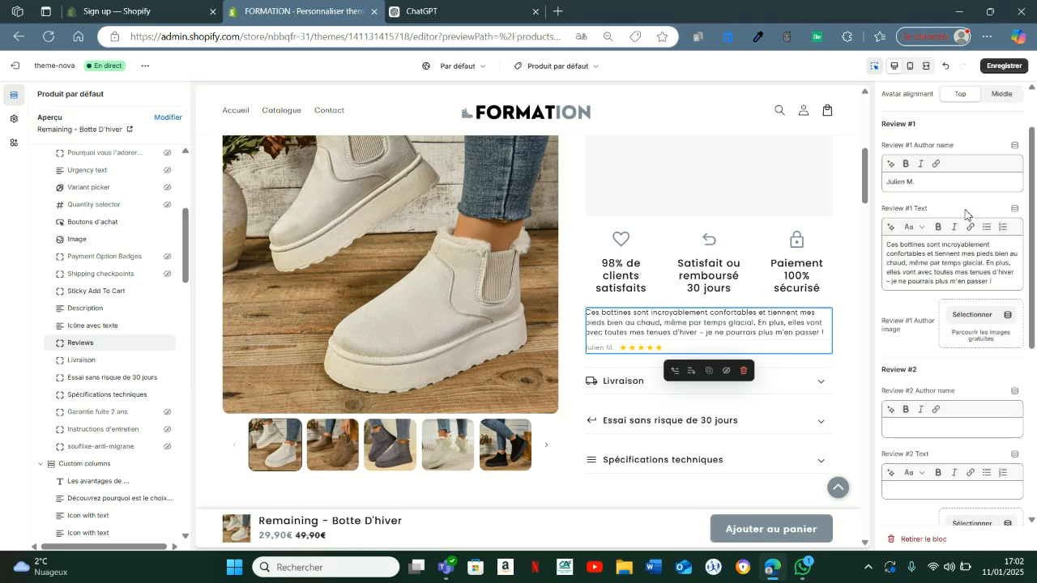
Set a woman's portrait from the free Women's Fashion images as Review #1's author image and make the author's first name feminine
click(977, 347)
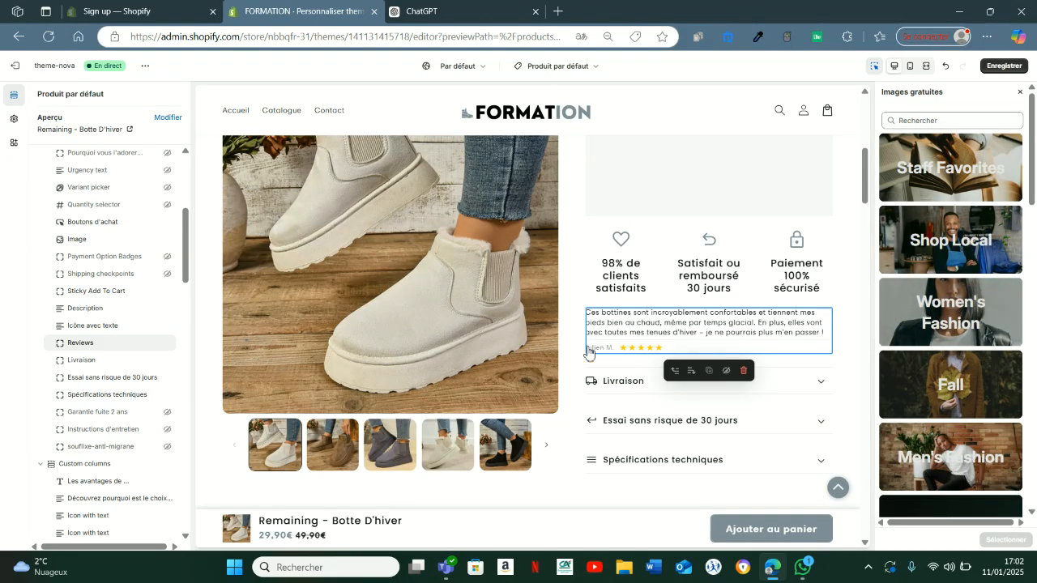
click(958, 301)
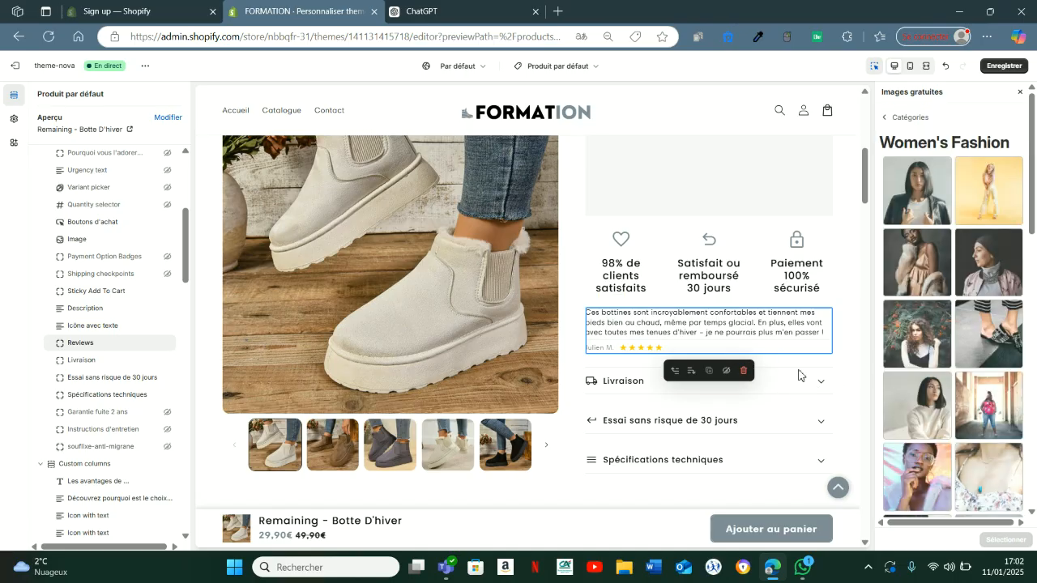
click(919, 195)
click(1000, 539)
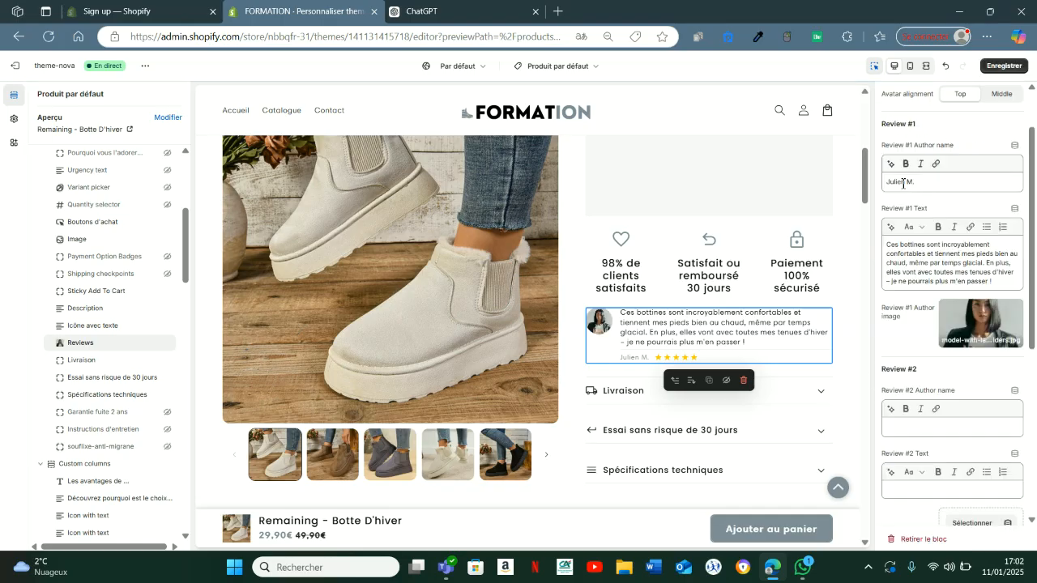
click(906, 181)
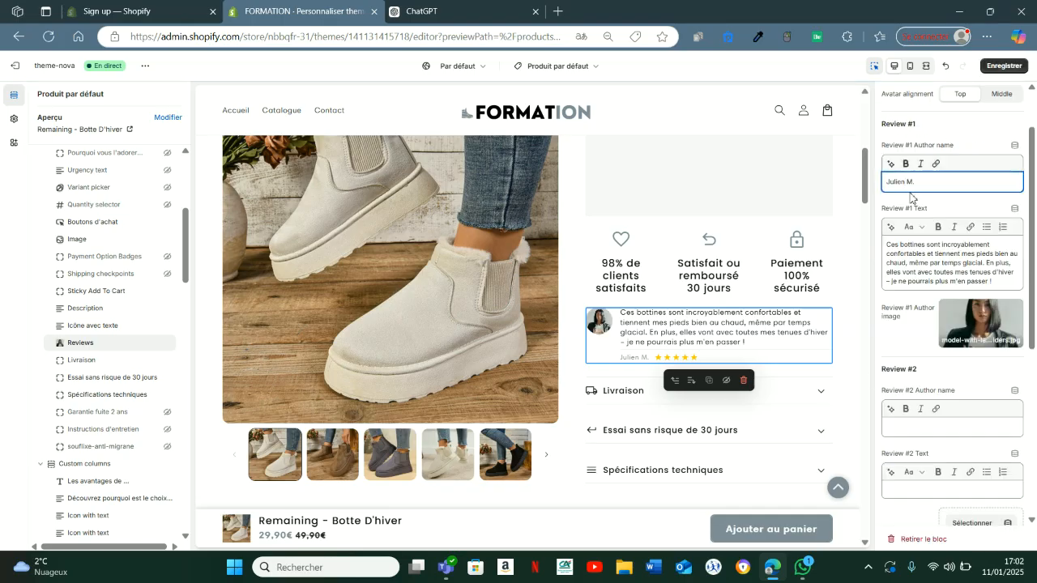
text(a)
Check the delivery time in the Livraison row and the return terms and title of the "Essai sans risque de 30 jours" row
scroll(810, 251, down, 3)
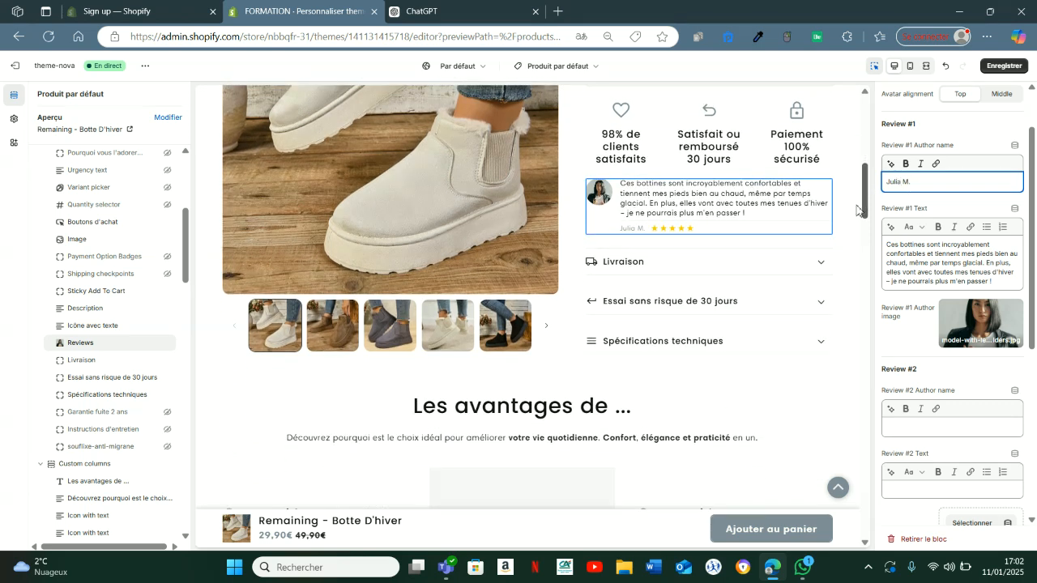
click(798, 269)
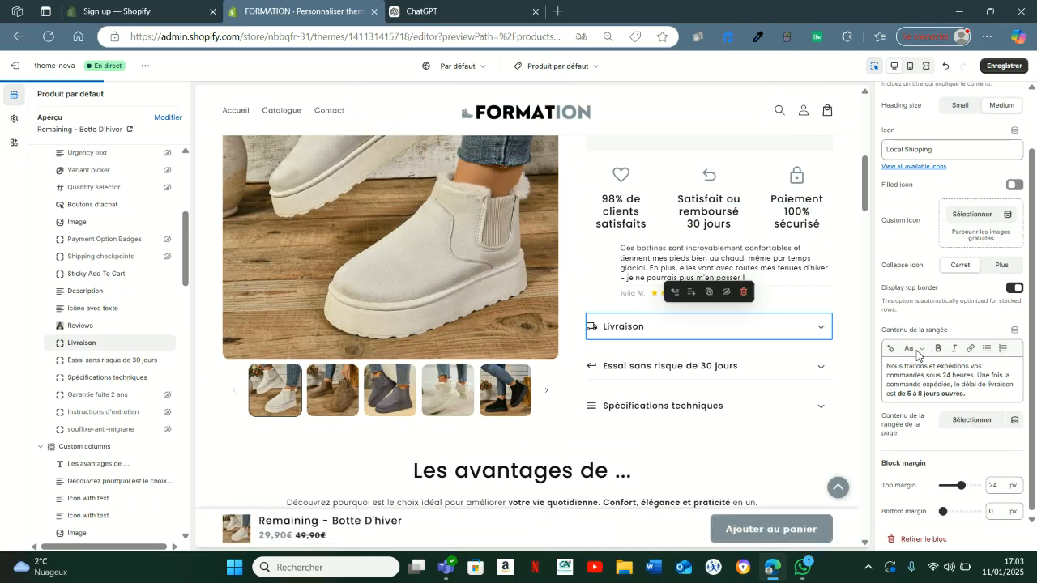
drag(906, 393, 973, 399)
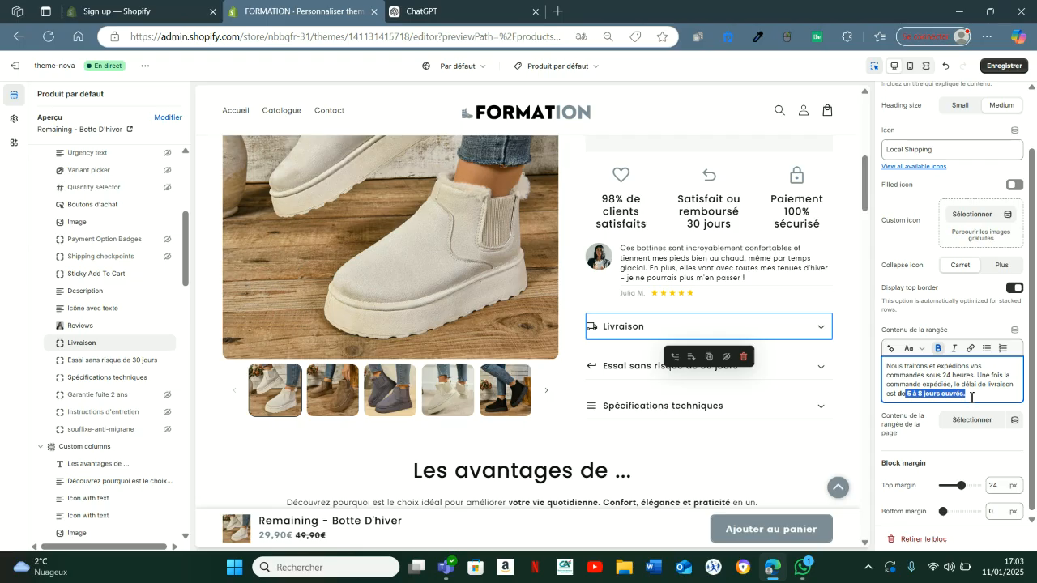
click(971, 397)
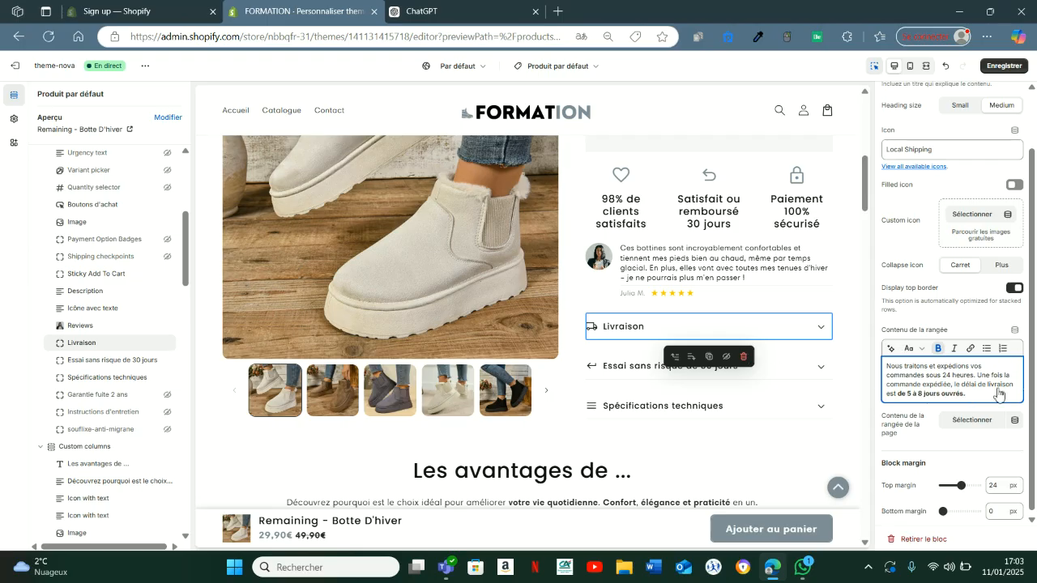
click(628, 374)
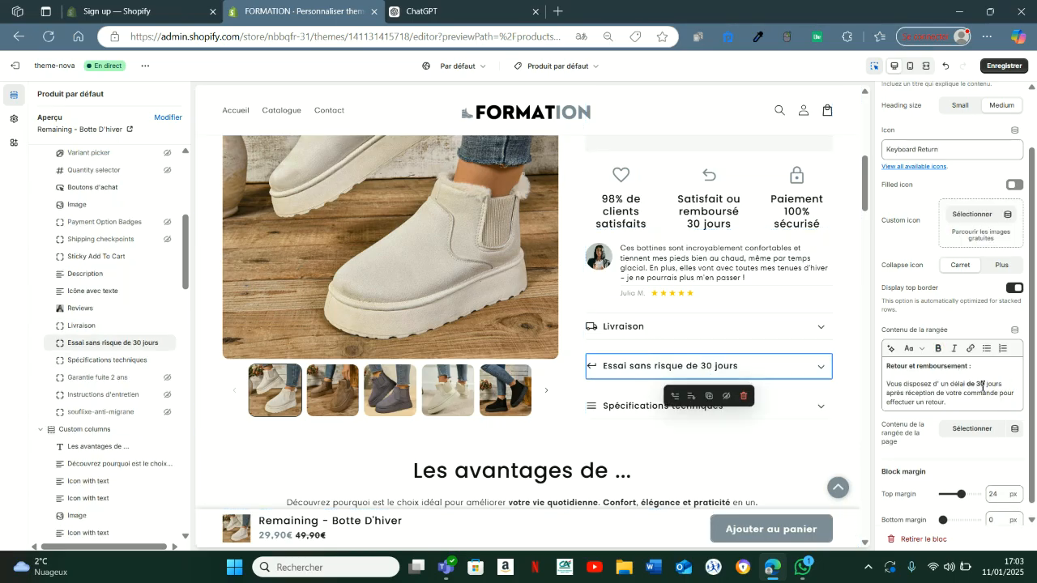
scroll(926, 200, up, 1)
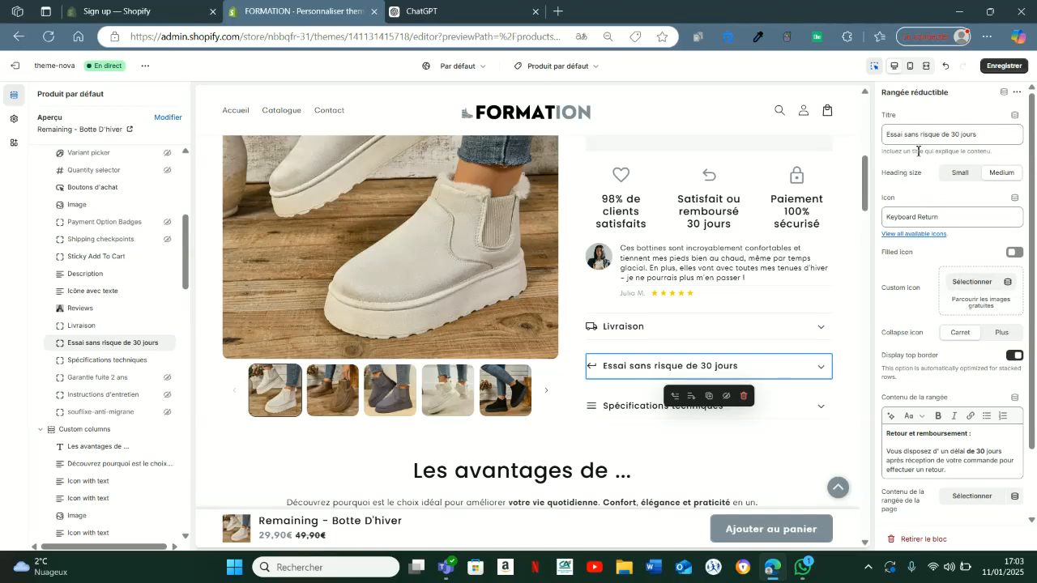
Check the content of the "Spécifications techniques" row and hide that row on the product page
scroll(961, 389, down, 1)
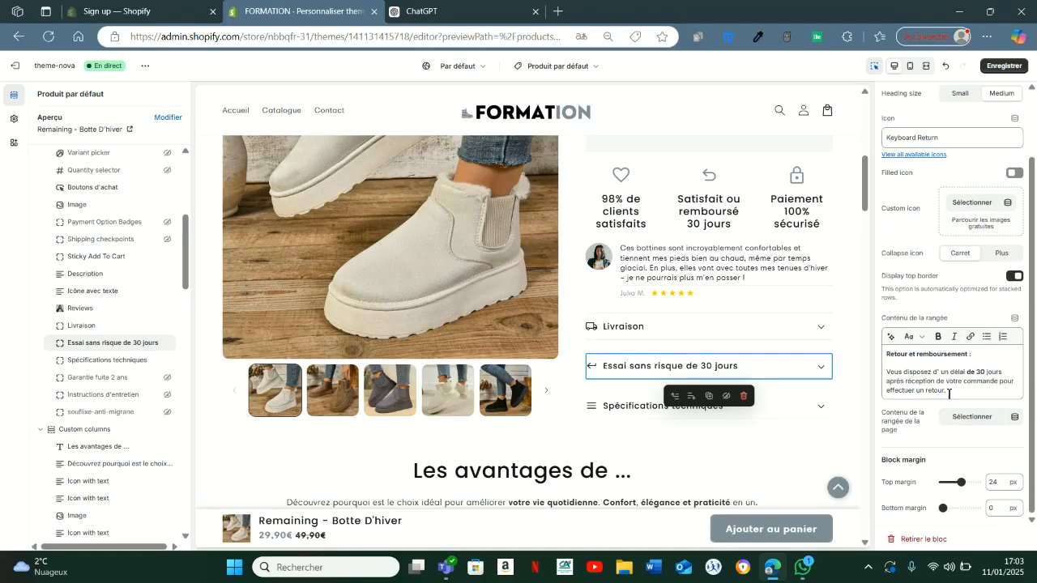
click(628, 407)
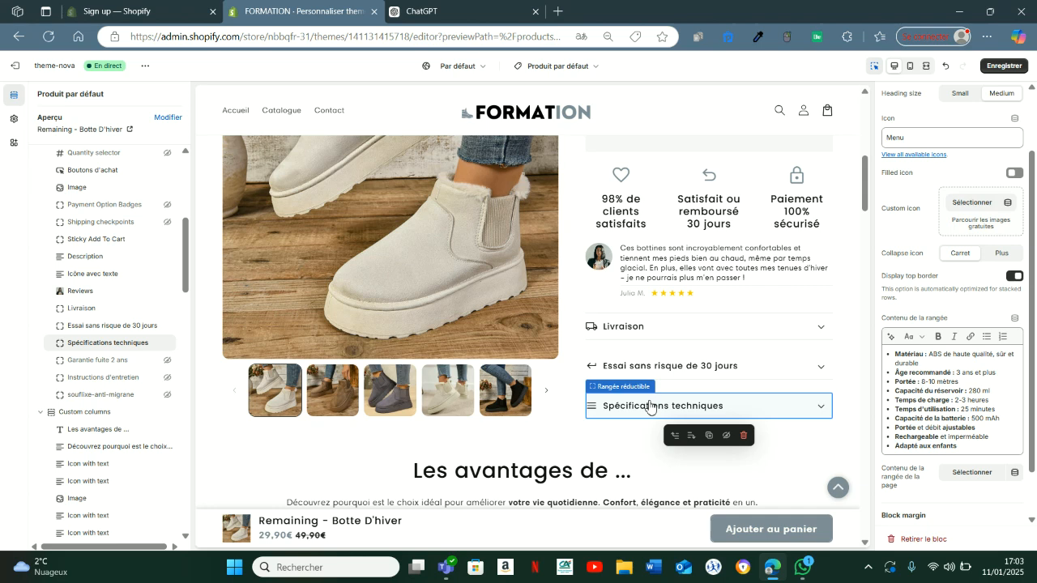
drag(957, 445, 894, 357)
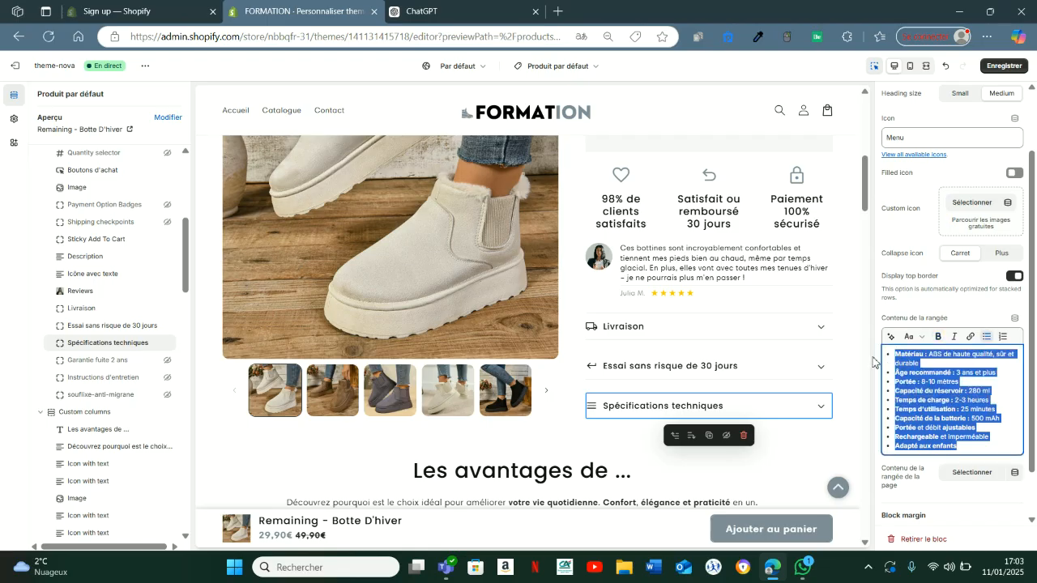
mouse_move(168, 350)
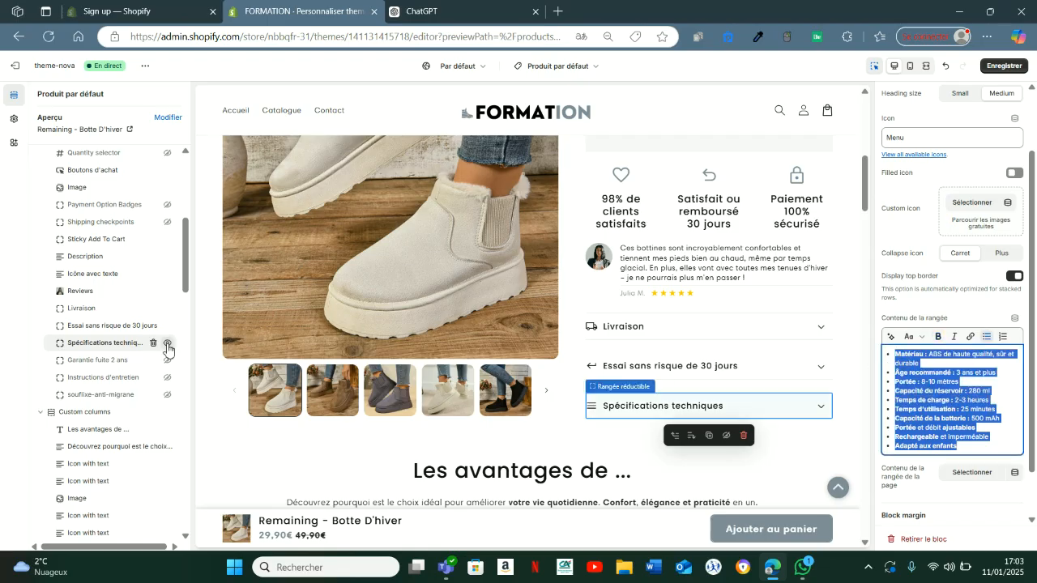
click(167, 345)
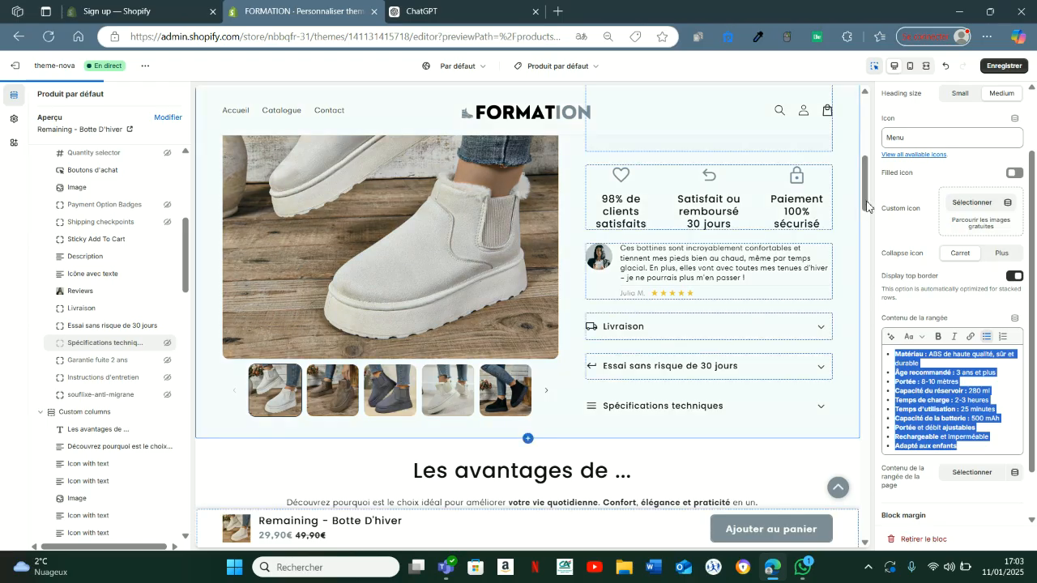
Set the 1031_2 boot file as the image in the middle of the "Les avantages de ..." section
drag(866, 185, 868, 217)
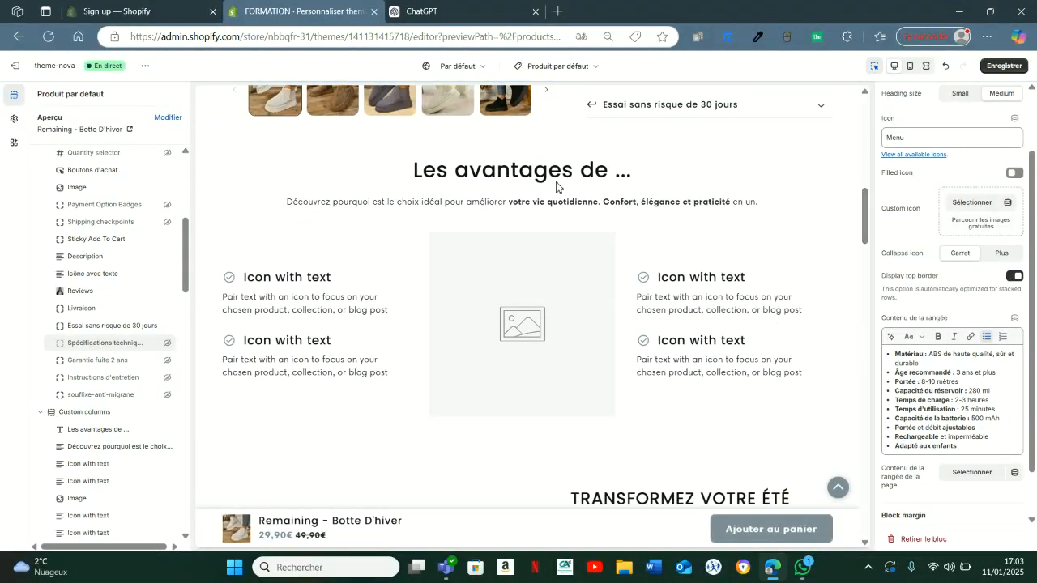
mouse_move(866, 226)
mouse_down()
mouse_move(869, 157)
mouse_move(865, 230)
mouse_up()
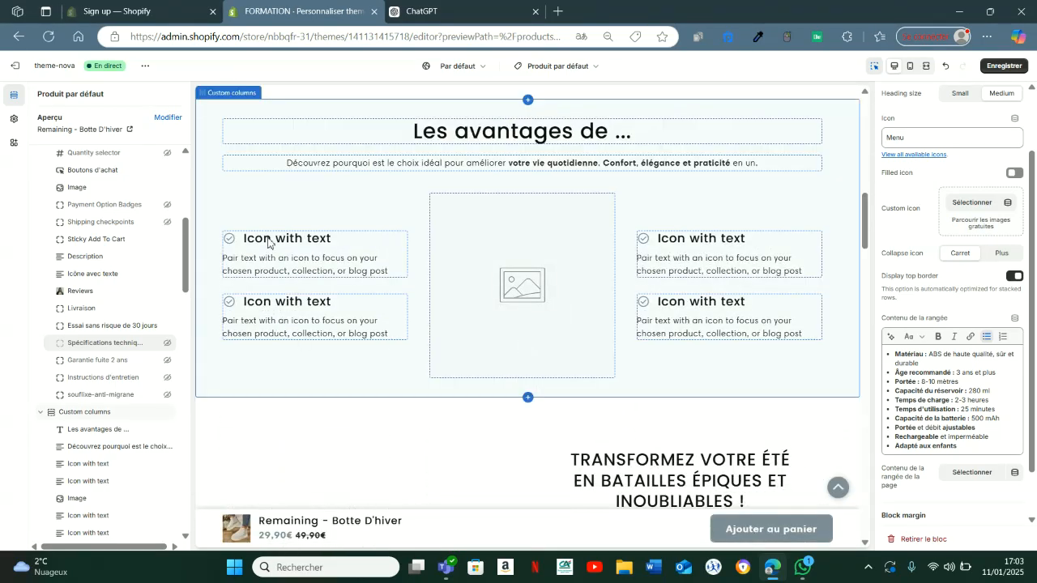
click(550, 279)
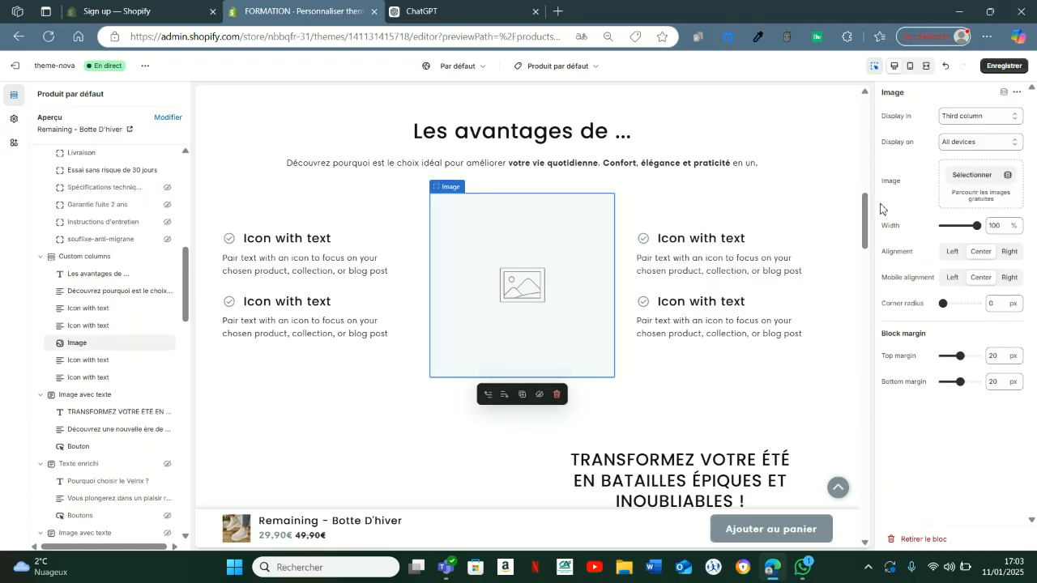
click(962, 175)
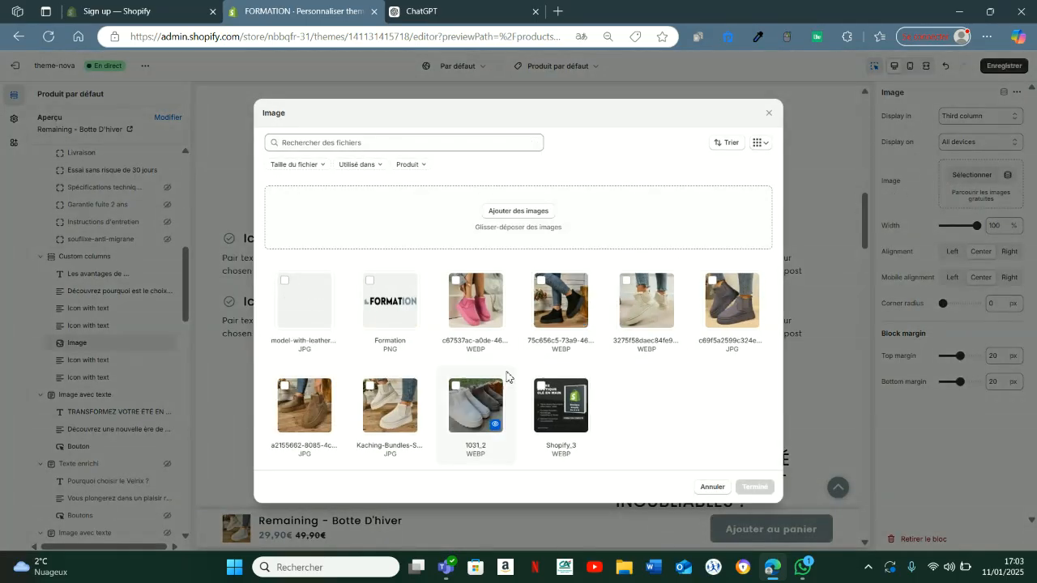
click(485, 401)
click(753, 487)
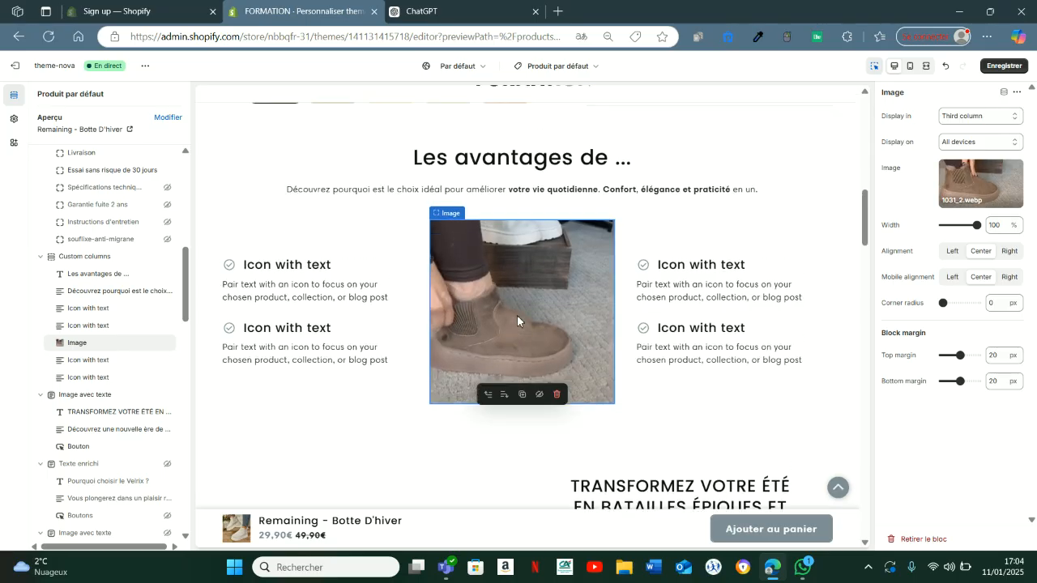
Send ChatGPT a screenshot of the "Les avantages de ..." section with "Adapte ce texte a mon produit ( ma marque s'appelle "formation" )"
scroll(519, 318, up, 2)
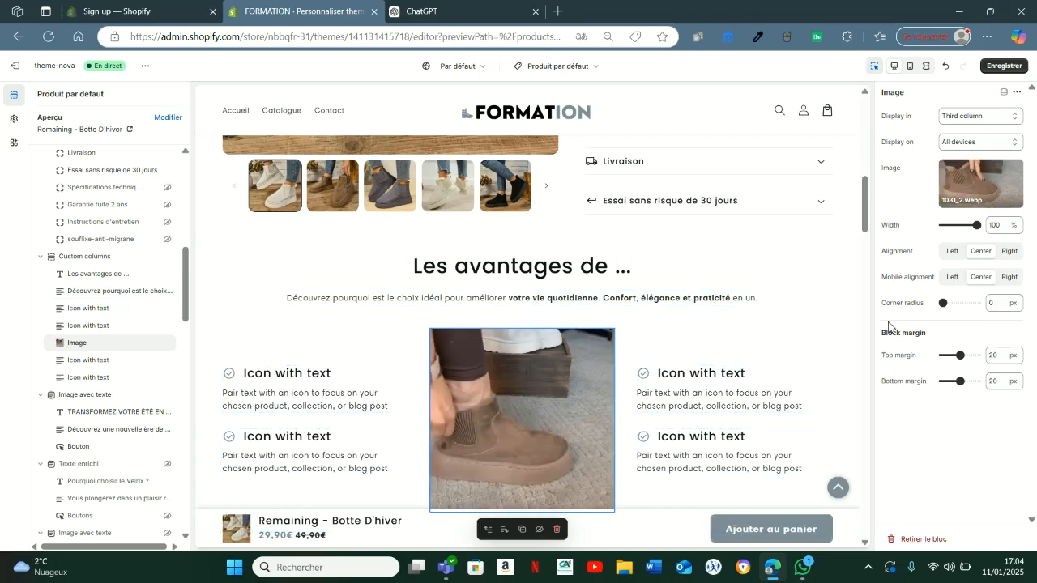
key(super+shift+s)
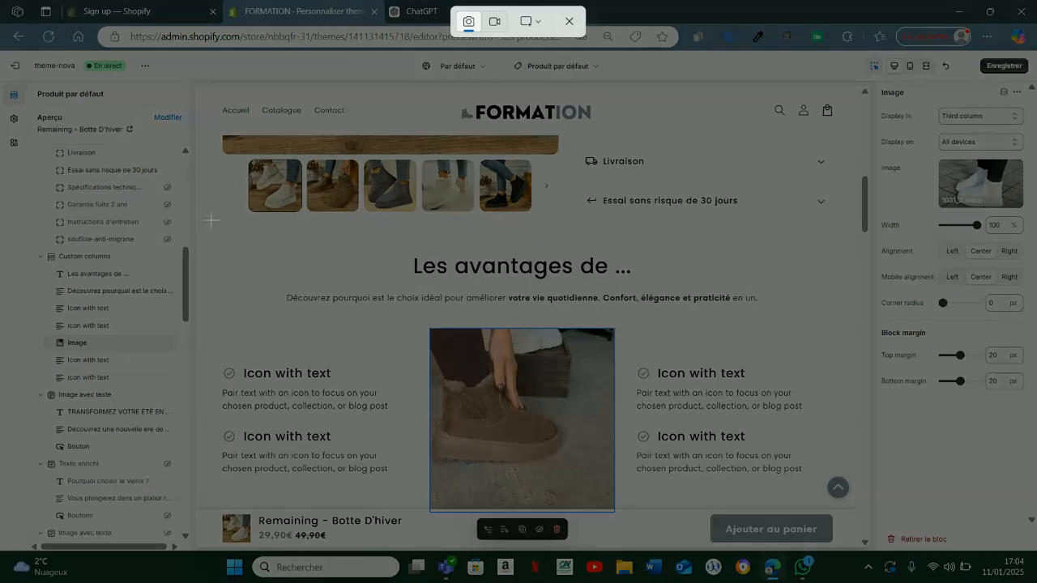
drag(199, 209, 884, 333)
click(494, 12)
click(487, 498)
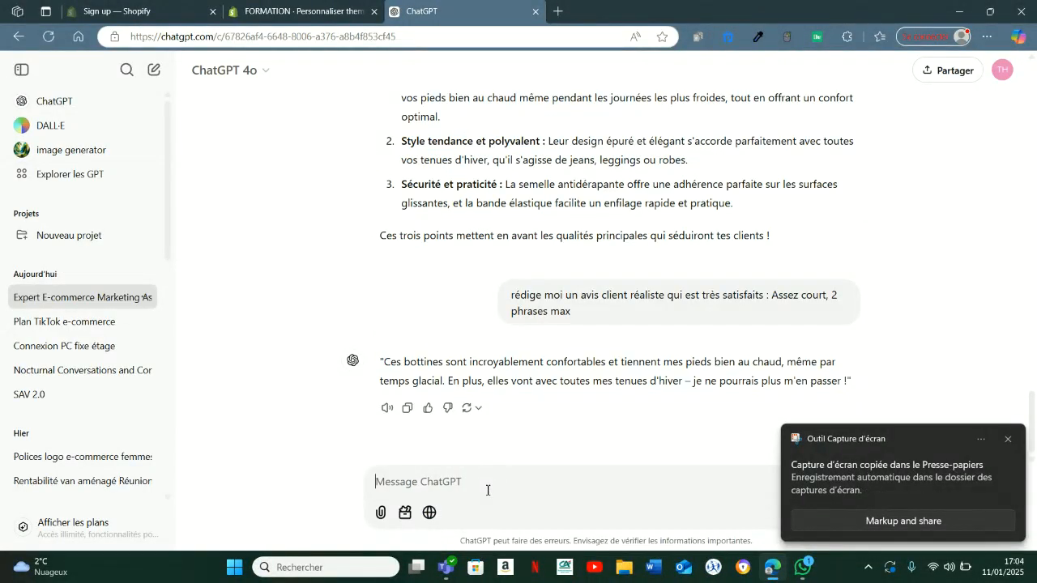
key(ctrl+v)
text(Adap)
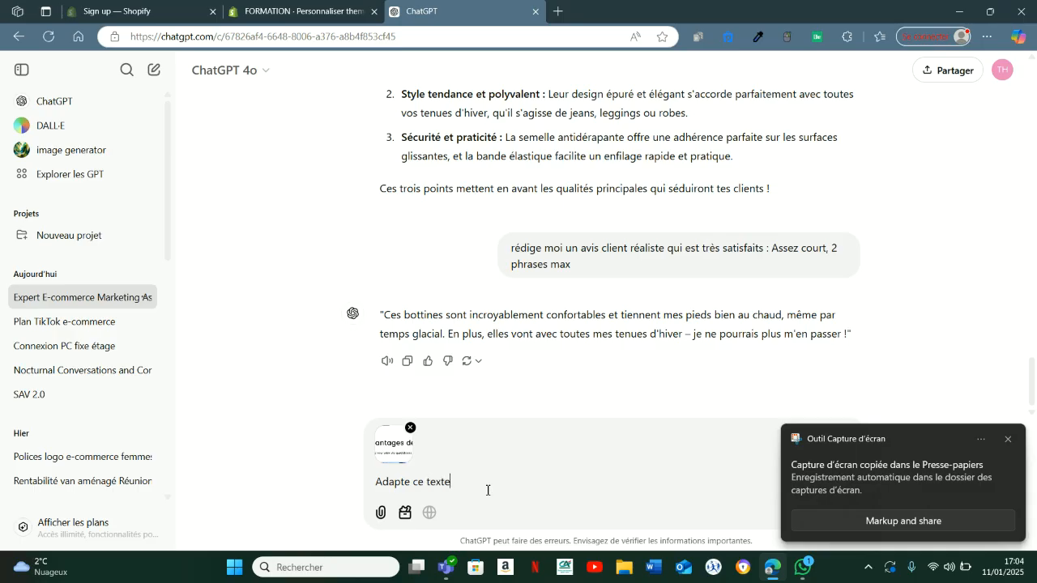
text(te ce texte a mon produit ( ma marque s'appelle "formation")
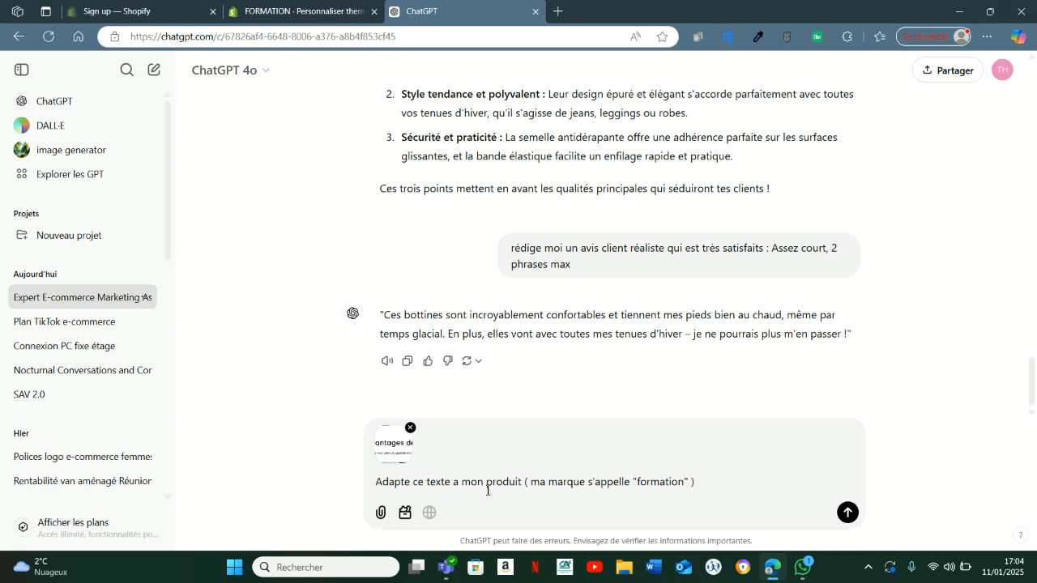
key(Return)
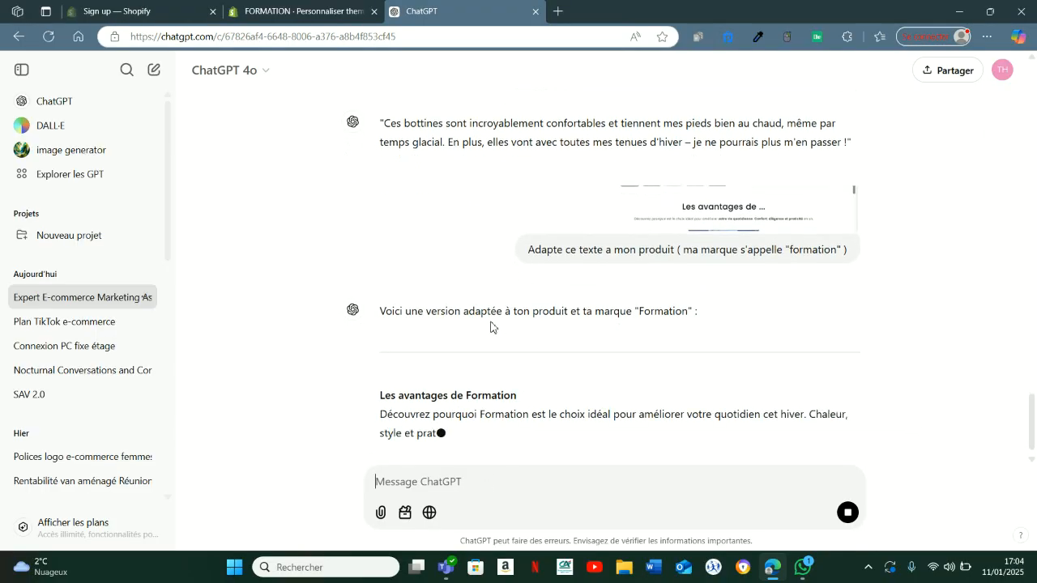
Copy ChatGPT's heading "Les avantages de Formation" and replace the advantages section's heading with it
drag(379, 260, 537, 264)
key(ctrl+shift+Tab)
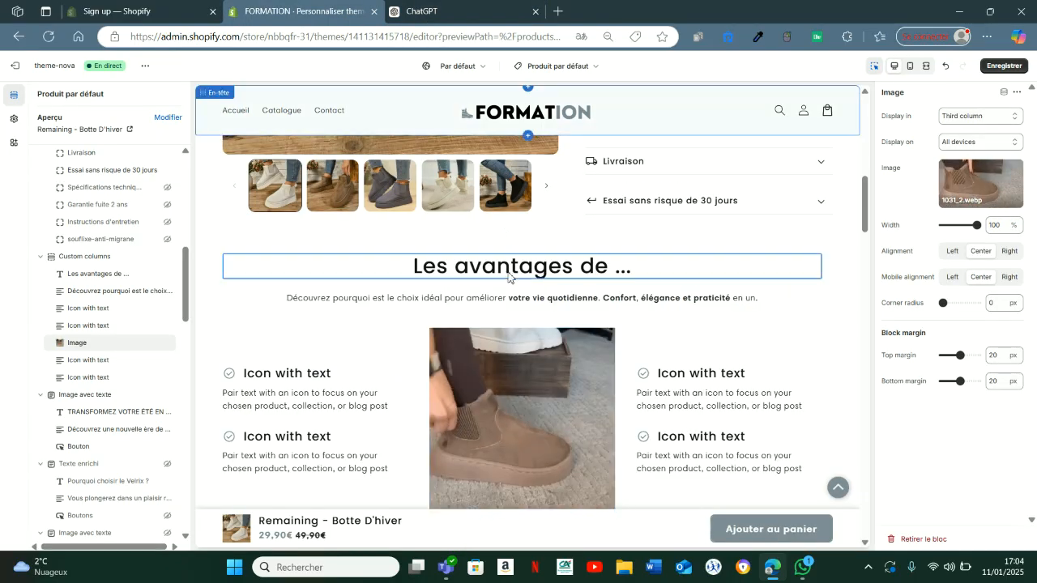
click(506, 270)
drag(968, 187, 878, 184)
key(ctrl+v)
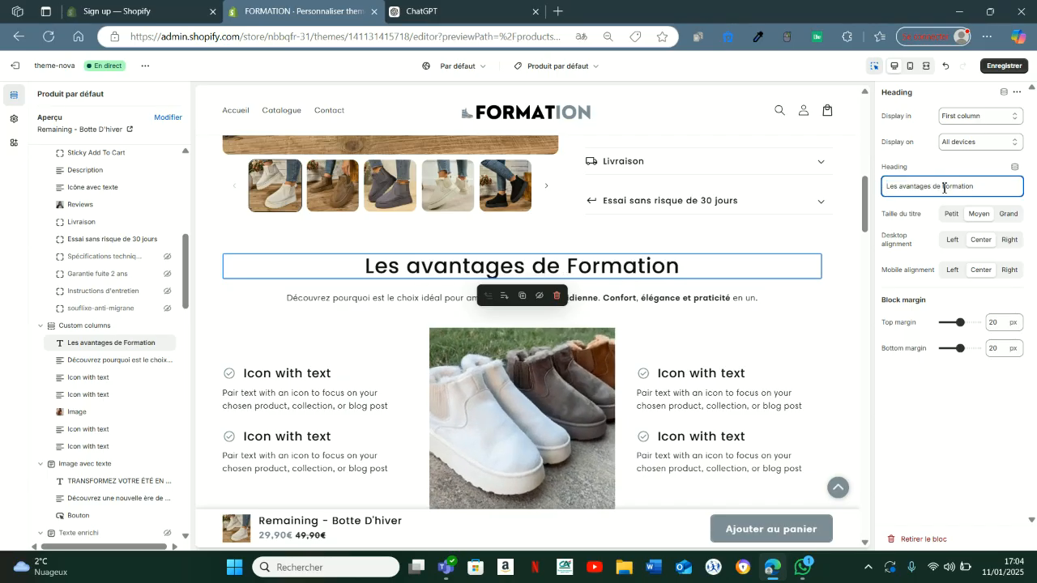
double_click(1002, 190)
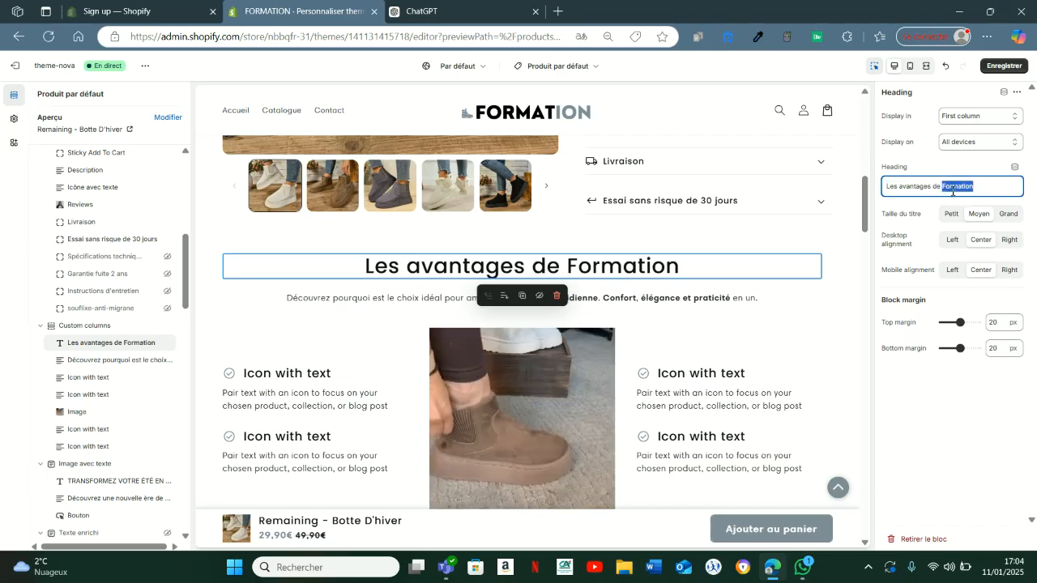
Replace the text under the advantages heading with ChatGPT's paragraph beginning "Découvrez pourquoi Formation est le choix idéal"
click(491, 16)
drag(380, 279, 782, 303)
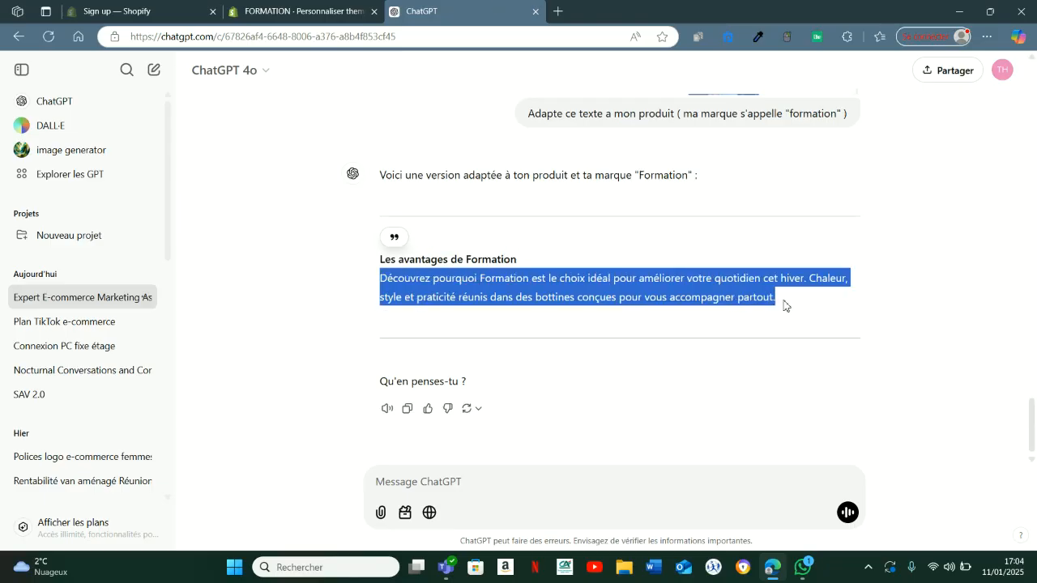
click(299, 12)
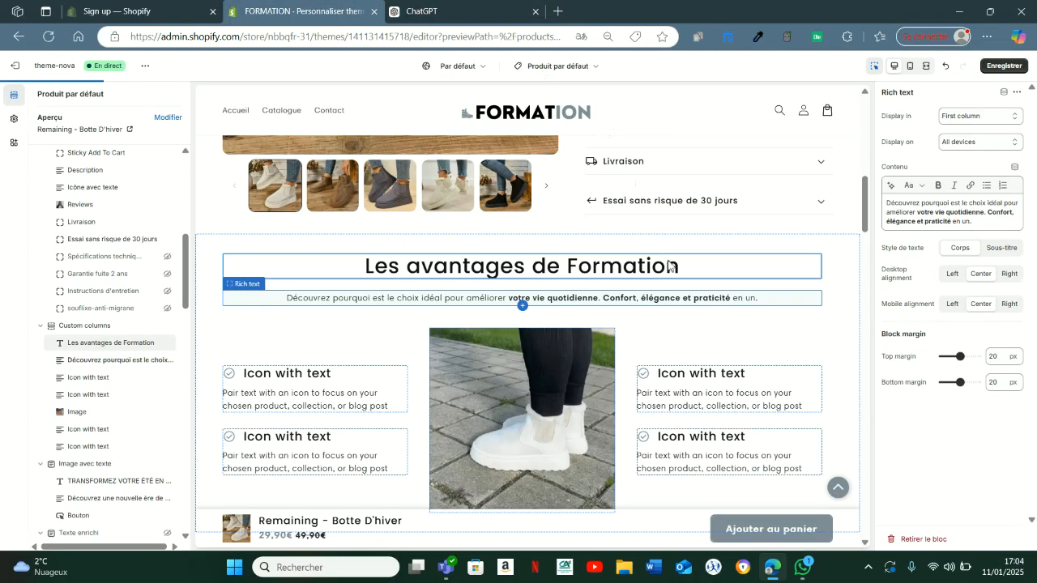
triple_click(973, 221)
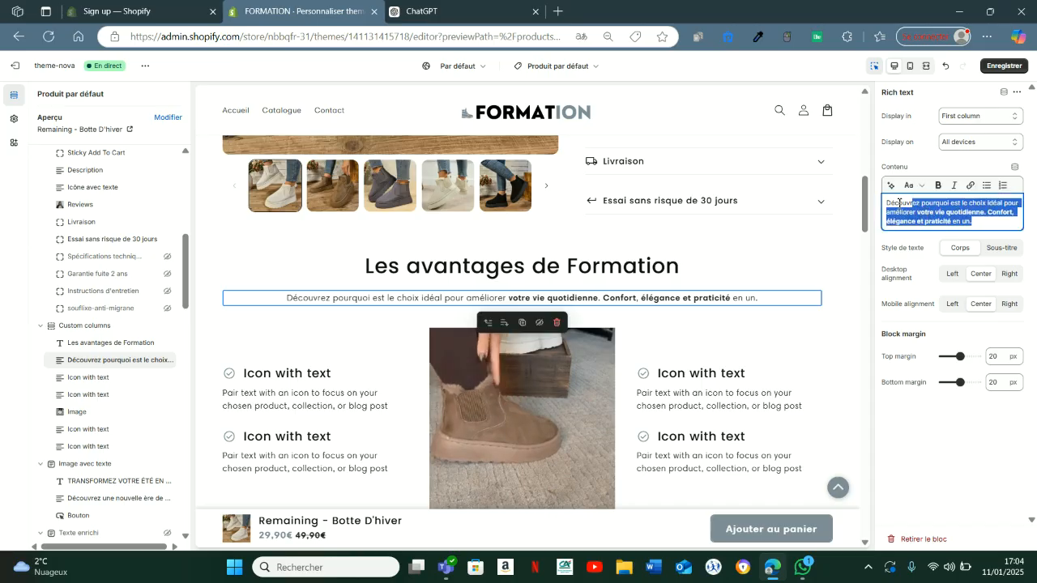
key(ctrl+v)
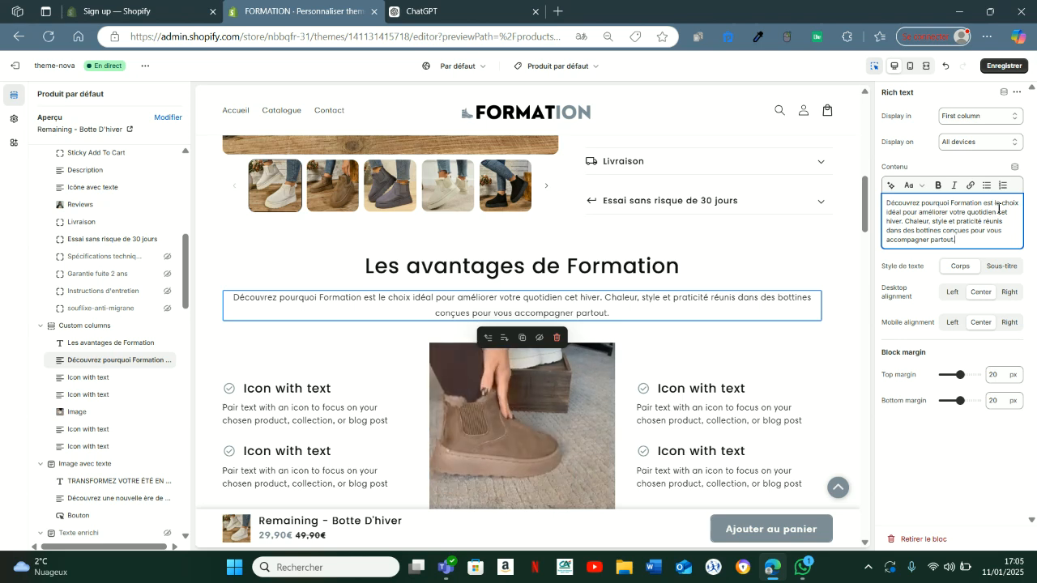
Bold "choix idéal" and "Chaleur, style et praticité" in the advantages text, and put the second sentence in its own paragraph
drag(1000, 204, 903, 213)
click(937, 185)
click(939, 207)
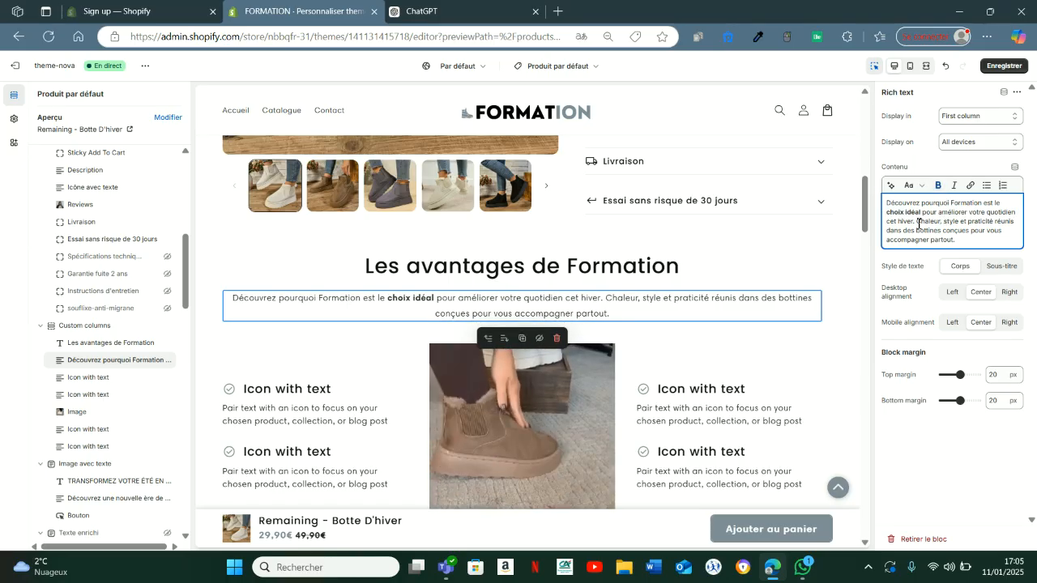
click(918, 222)
key(Return)
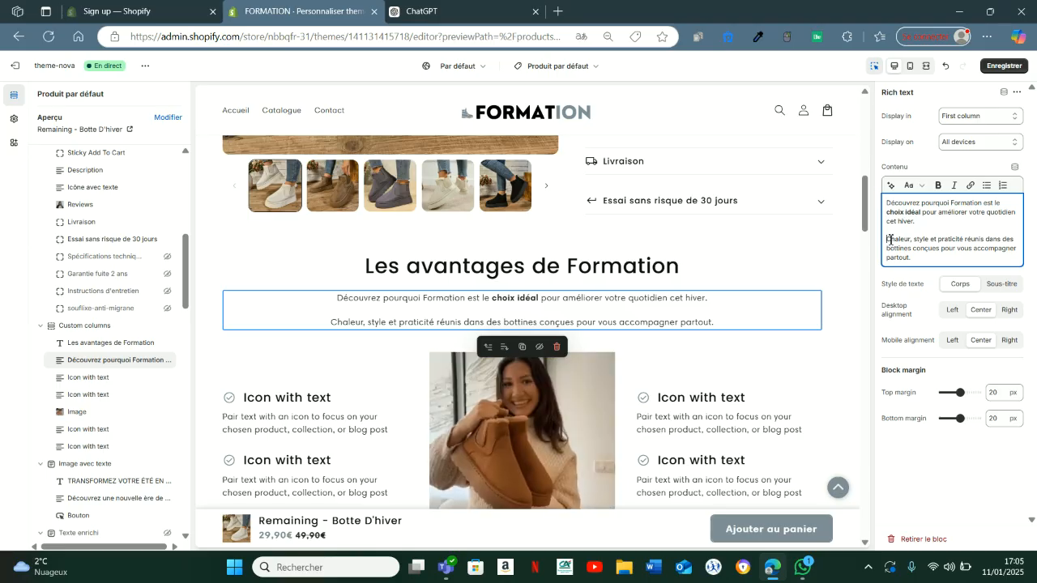
drag(888, 238, 962, 237)
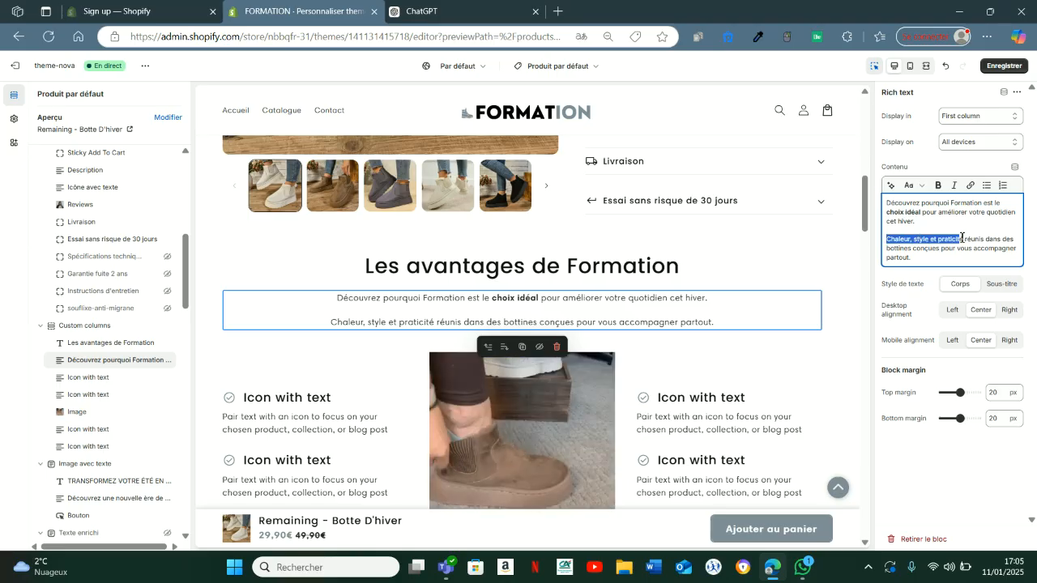
click(938, 185)
click(934, 250)
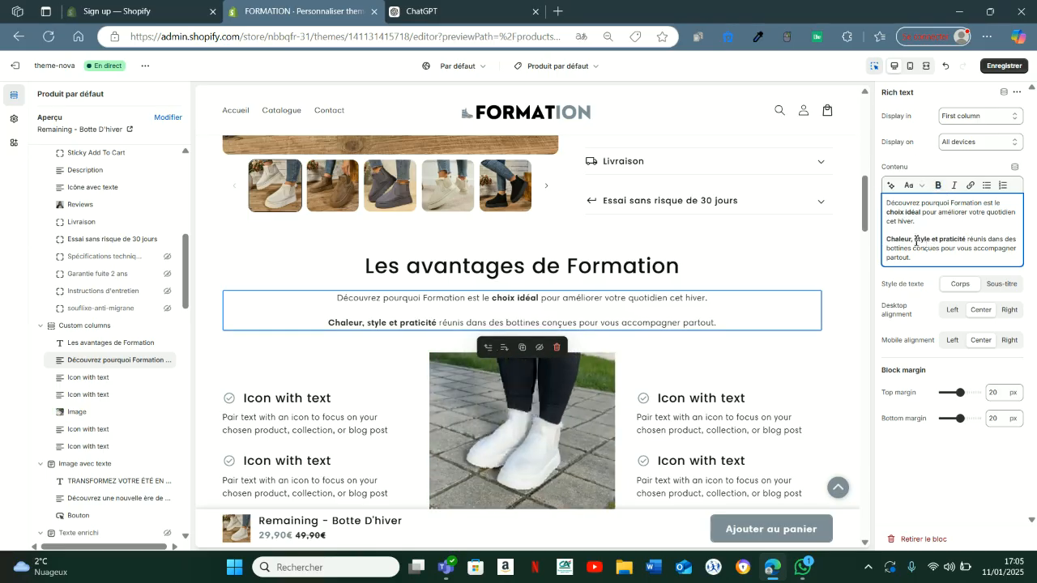
Rejoin the "Chaleur, style et praticité" sentence with the first paragraph of the advantages text
click(886, 239)
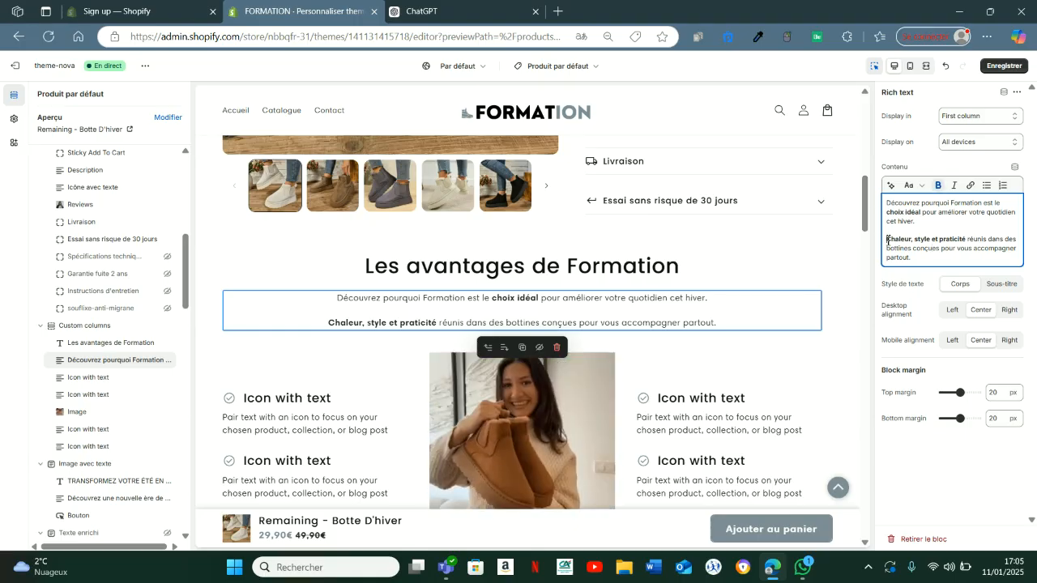
key(BackSpace)
key(BackSpace)
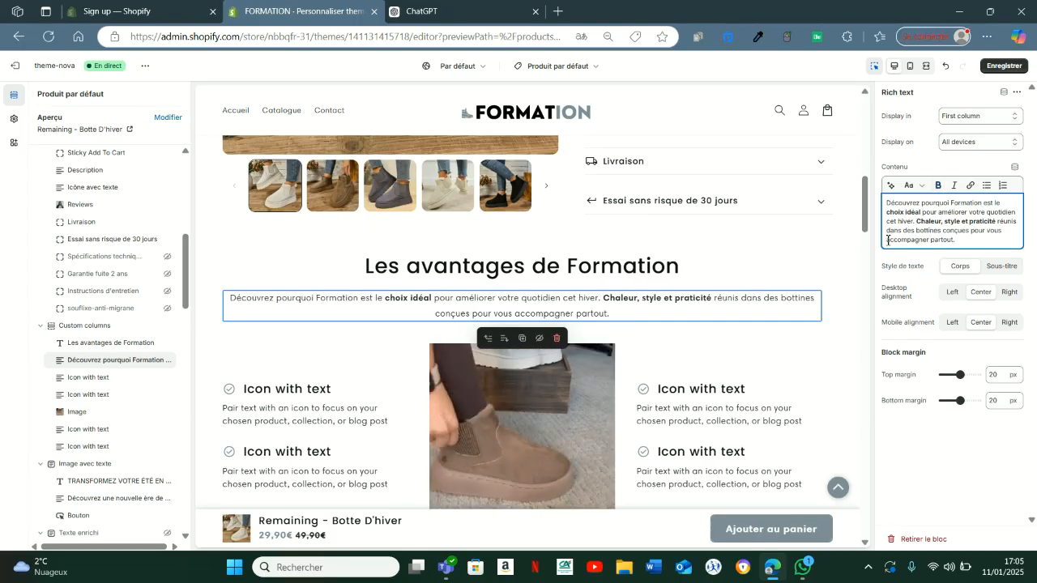
Switch to ChatGPT and ask for the product's four main advantages as short promise-style titles, each with a short phrase arguing the title
mouse_move(864, 194)
mouse_down()
mouse_move(865, 220)
mouse_move(867, 211)
mouse_up()
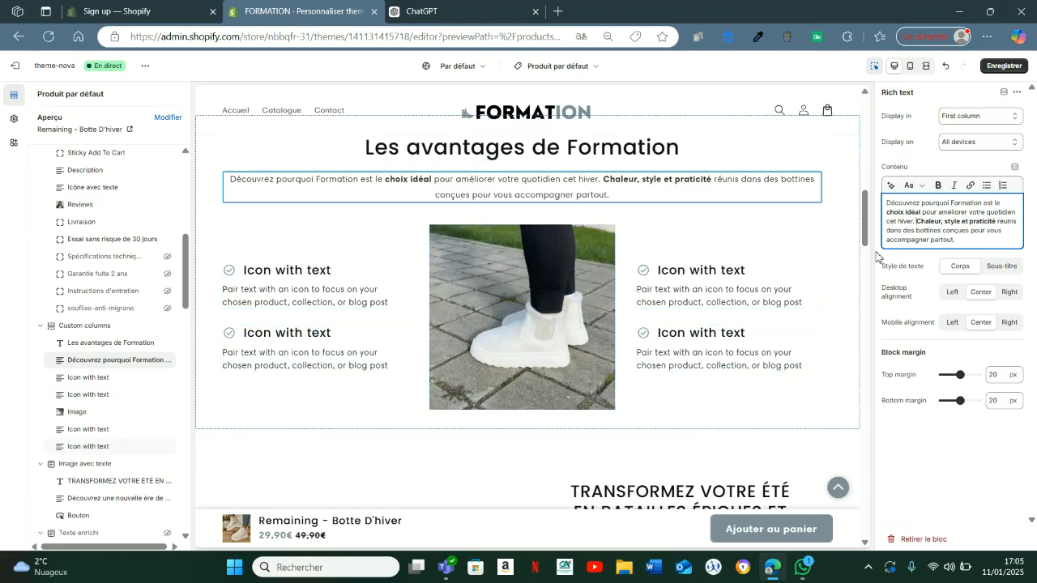
drag(865, 235, 854, 170)
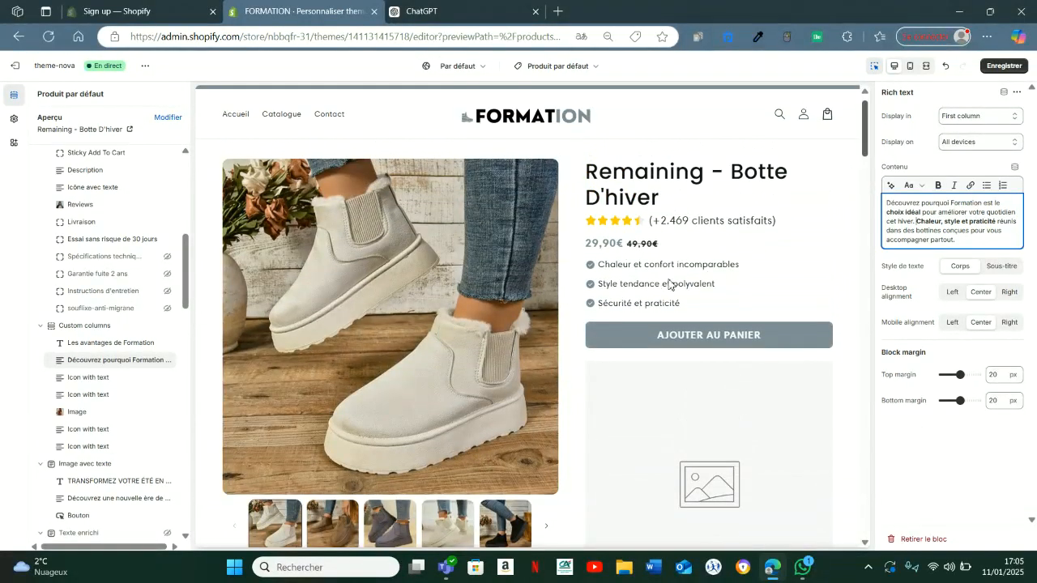
scroll(735, 261, down, 10)
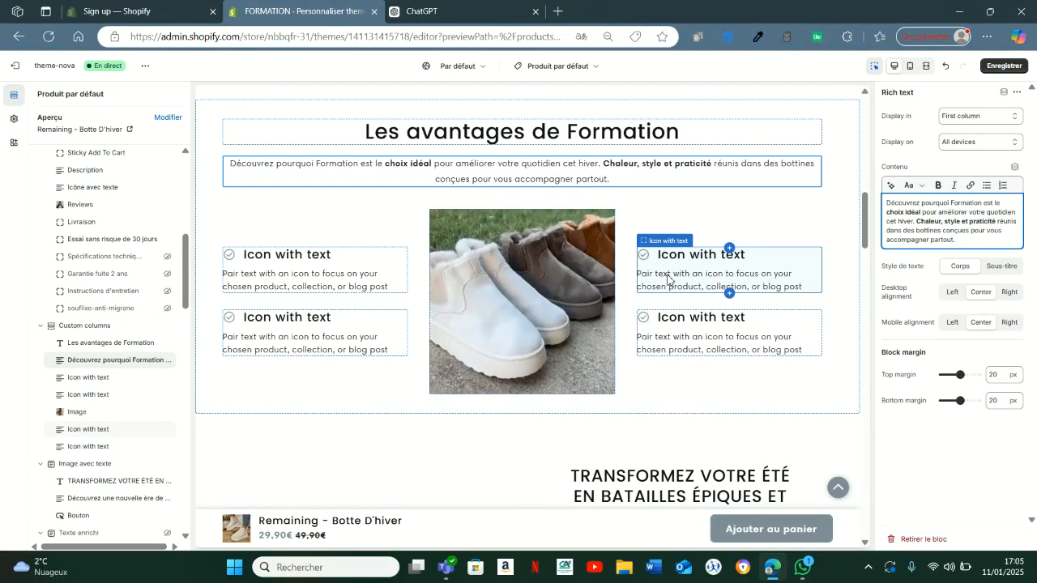
click(462, 12)
click(428, 478)
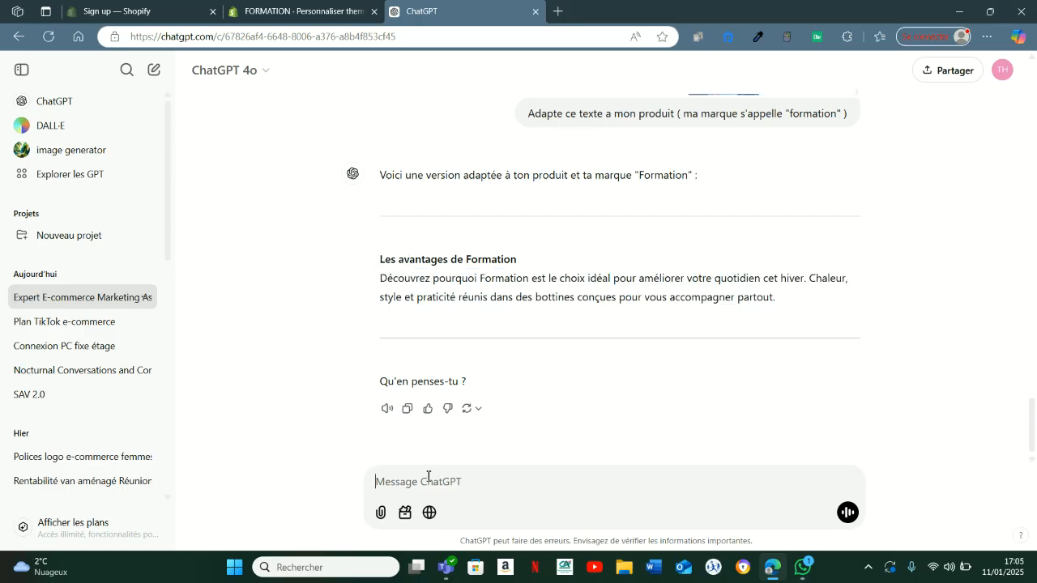
text(Donne moi les 4 avanatages principaux)
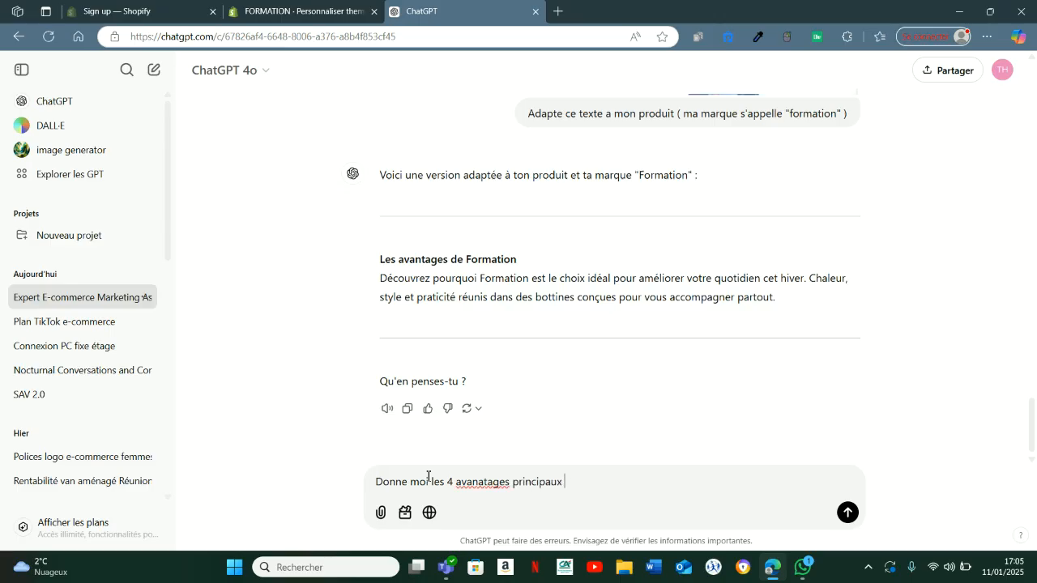
text( de mon produit sous forme de petit titre et sous for)
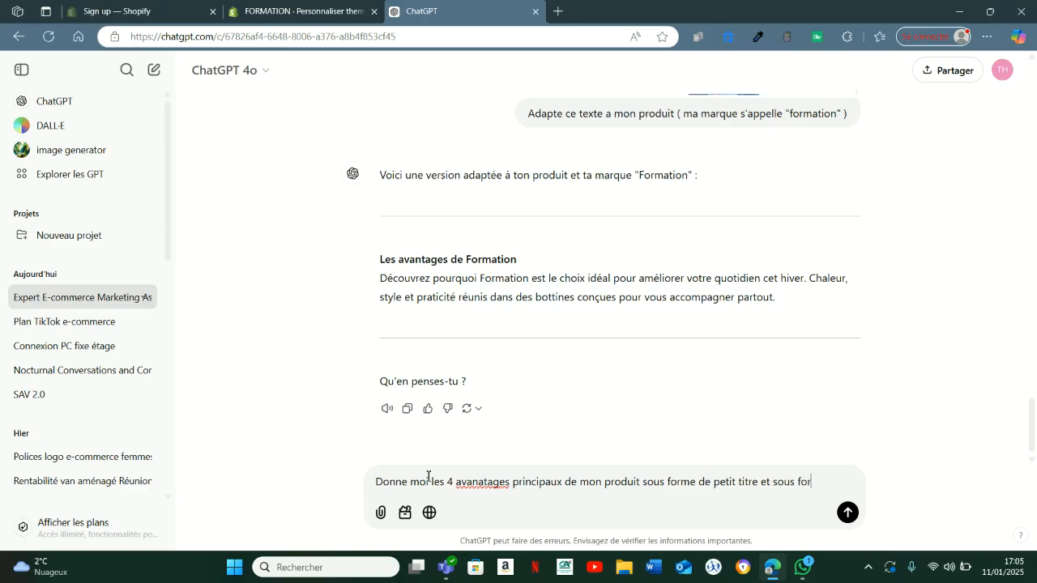
text(e de promesse, ensuite donne moi une petite phrase pour argumenter mon titre)
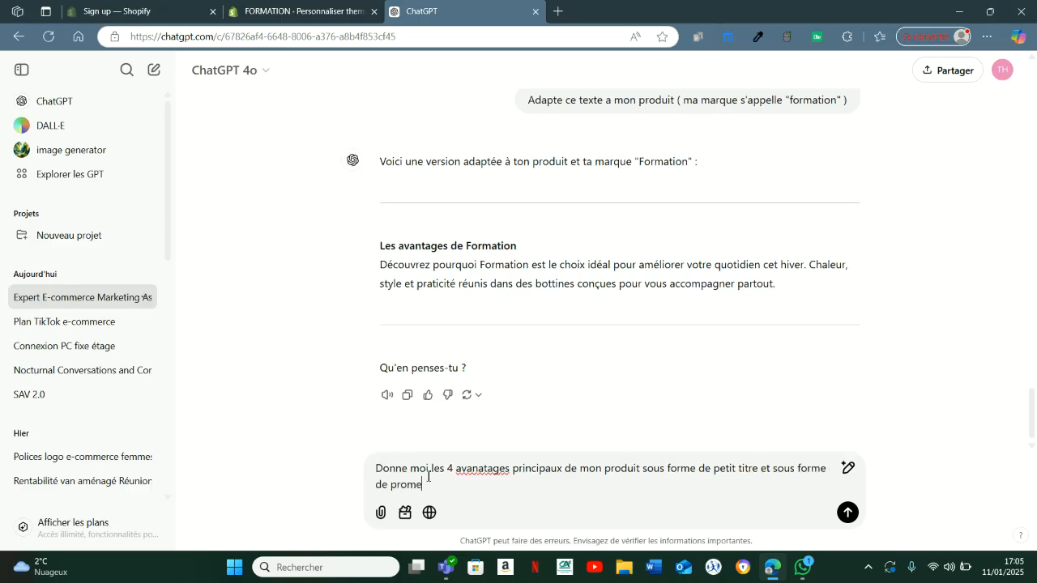
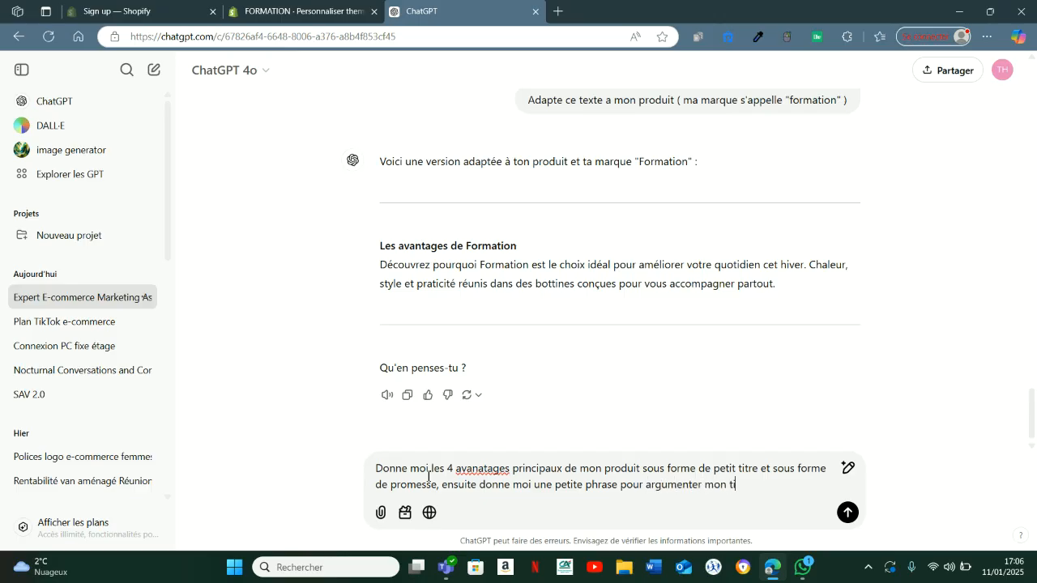
key(Return)
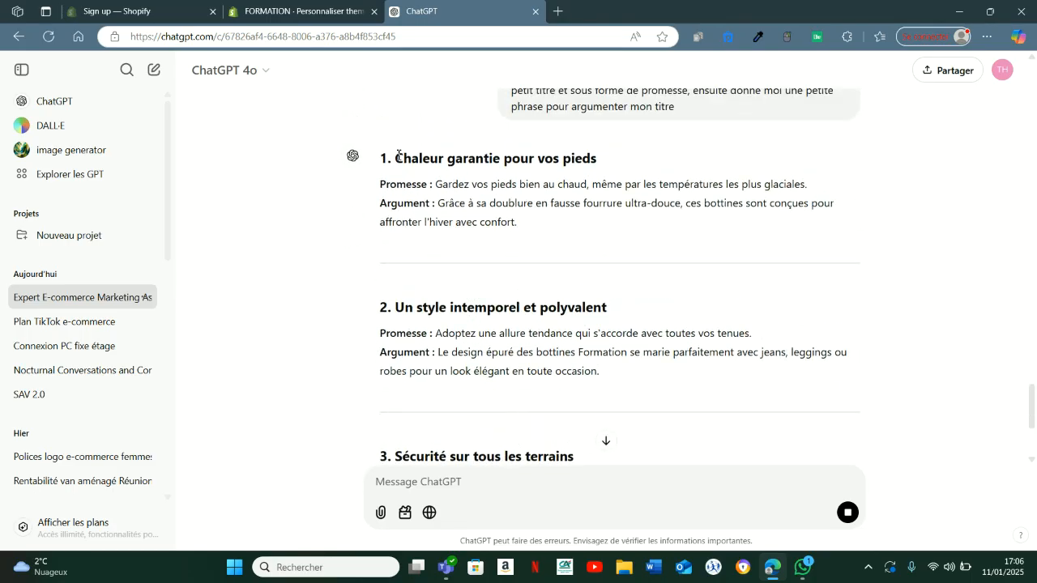
Copy ChatGPT's first title "Chaleur garantie pour vos pieds" and make it the heading of the first icon-with-text block in the theme editor
drag(397, 156, 571, 160)
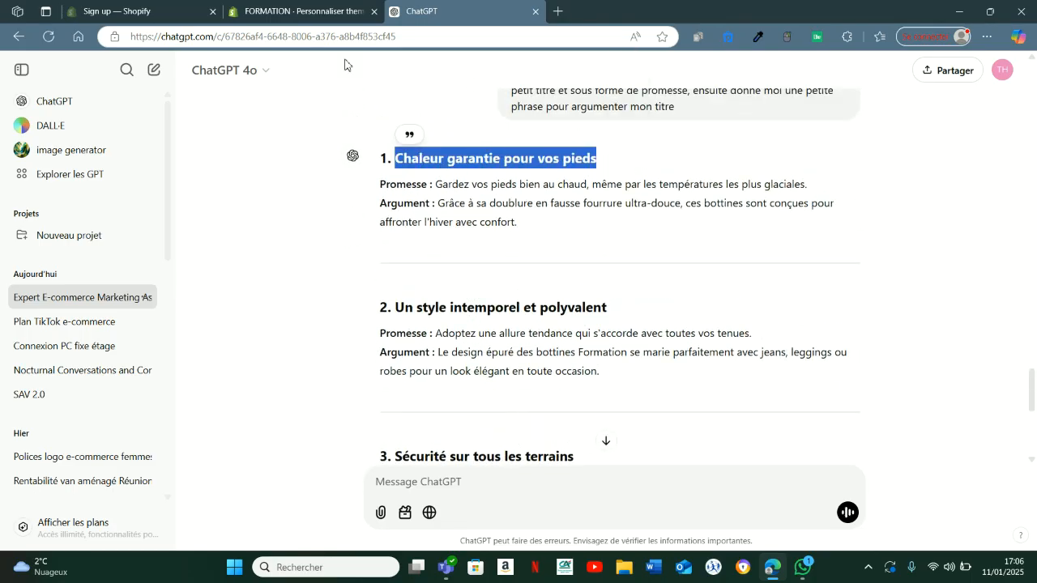
click(289, 10)
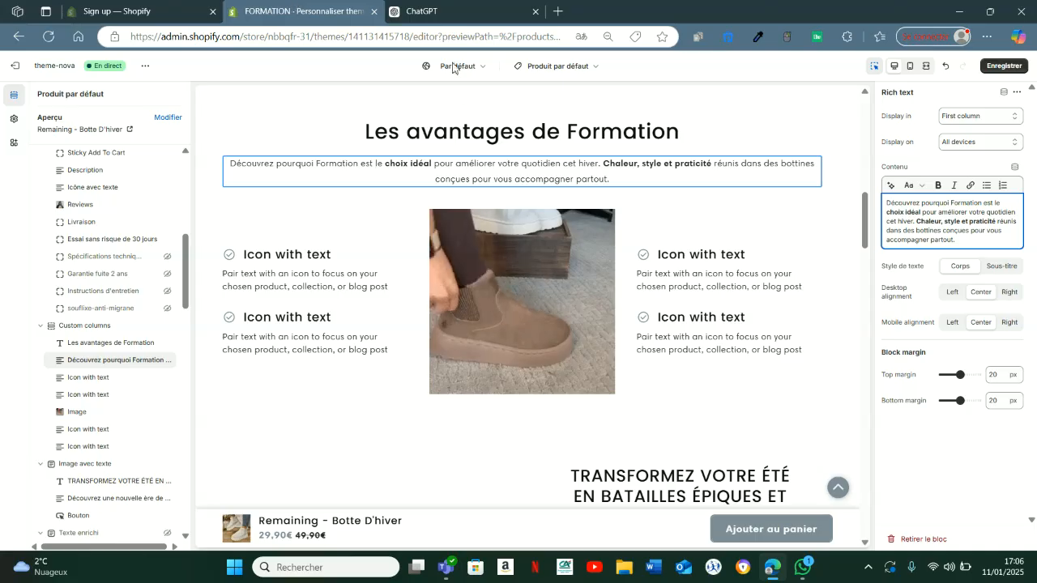
click(281, 273)
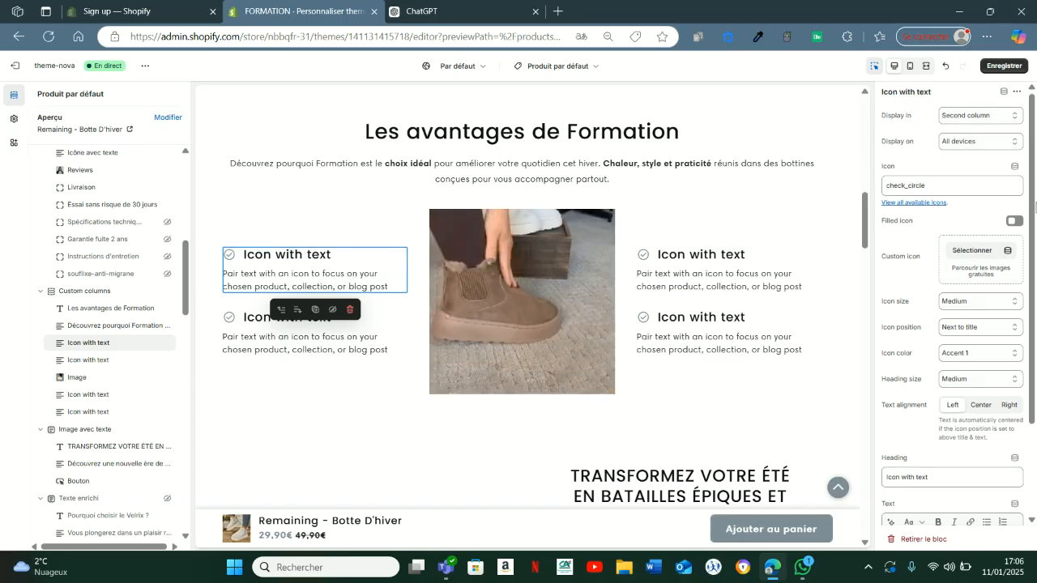
scroll(1034, 214, down, 2)
drag(940, 386, 872, 395)
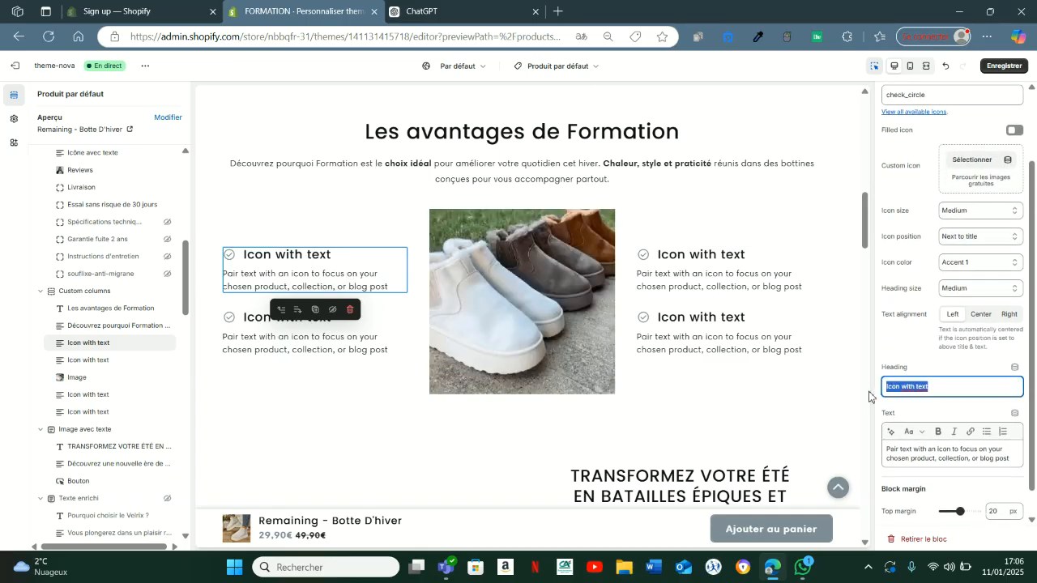
text(Chaleur garantie pour vos pieds)
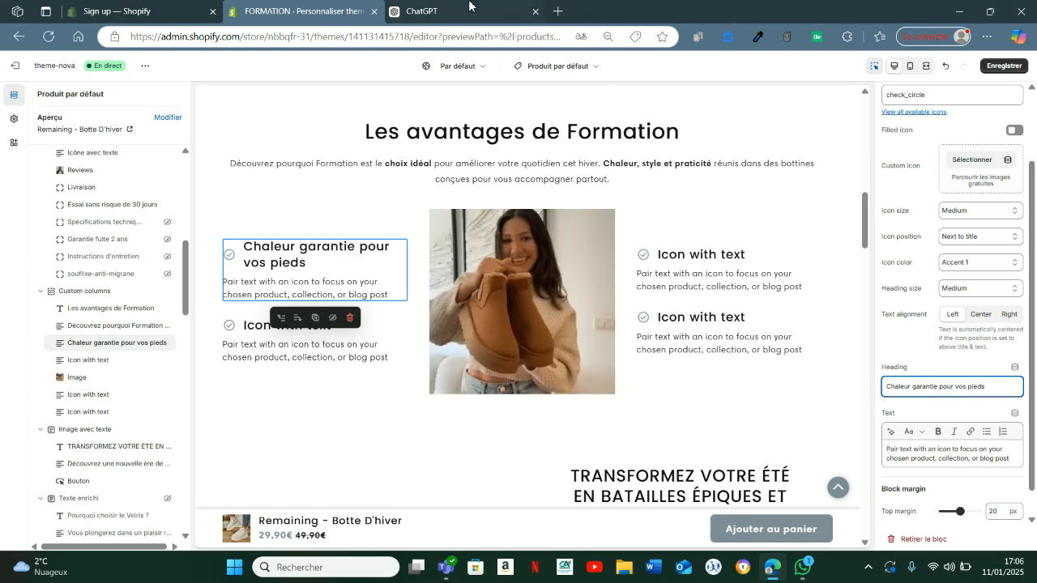
Replace the first advantage's text with ChatGPT's argument beginning "Grâce à sa doublure en fausse fourrure ultra-douce"
key(ctrl+Tab)
drag(436, 185, 464, 188)
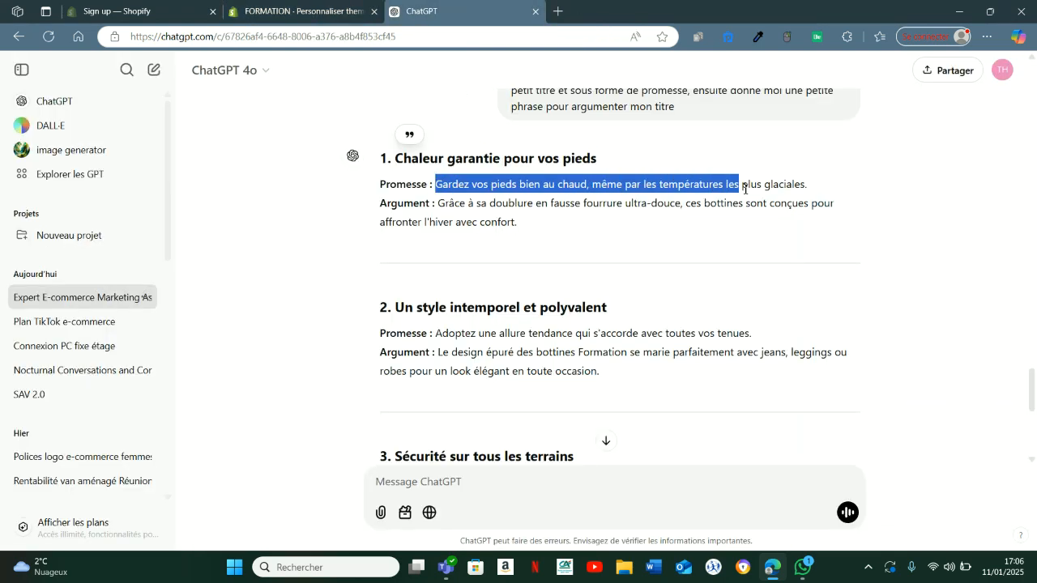
click(454, 197)
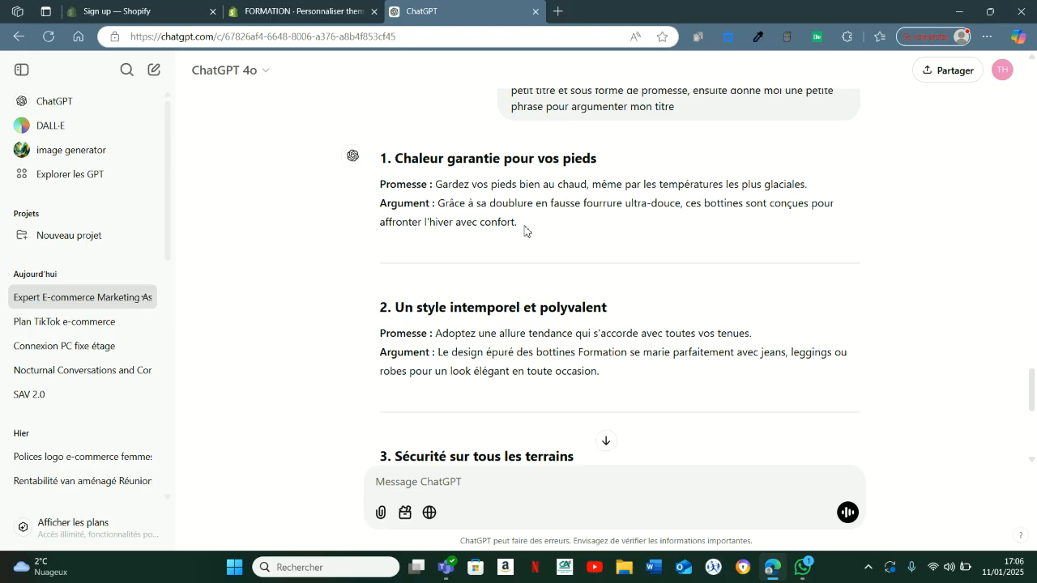
drag(447, 214, 442, 208)
key(ctrl+c)
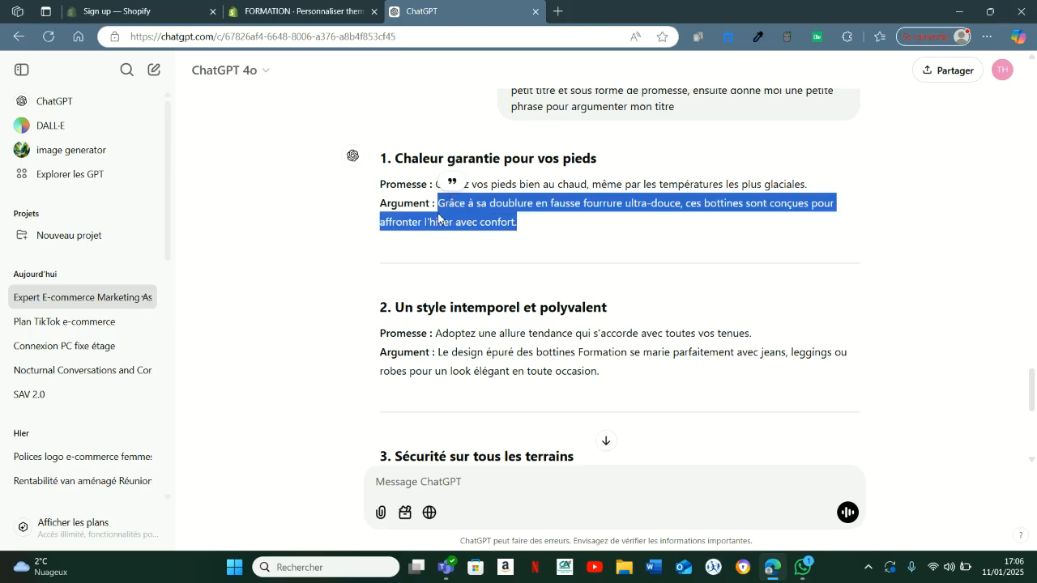
click(340, 12)
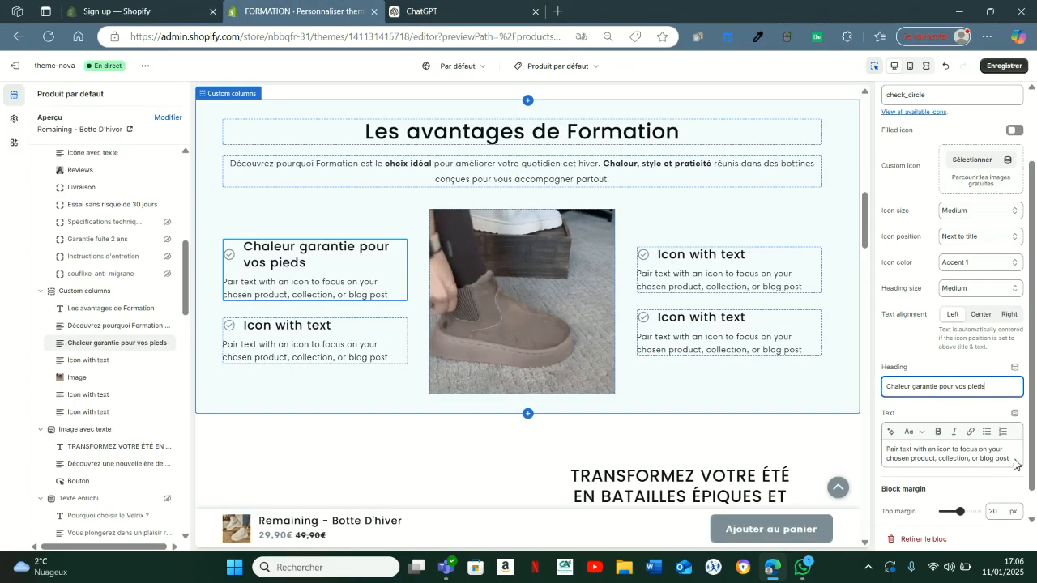
drag(1014, 462, 872, 447)
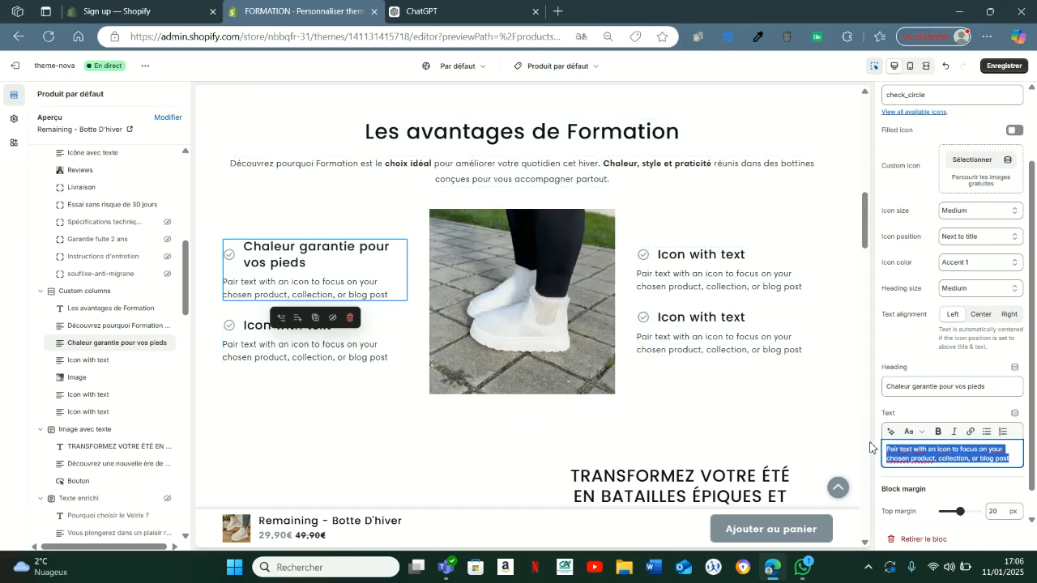
key(ctrl+v)
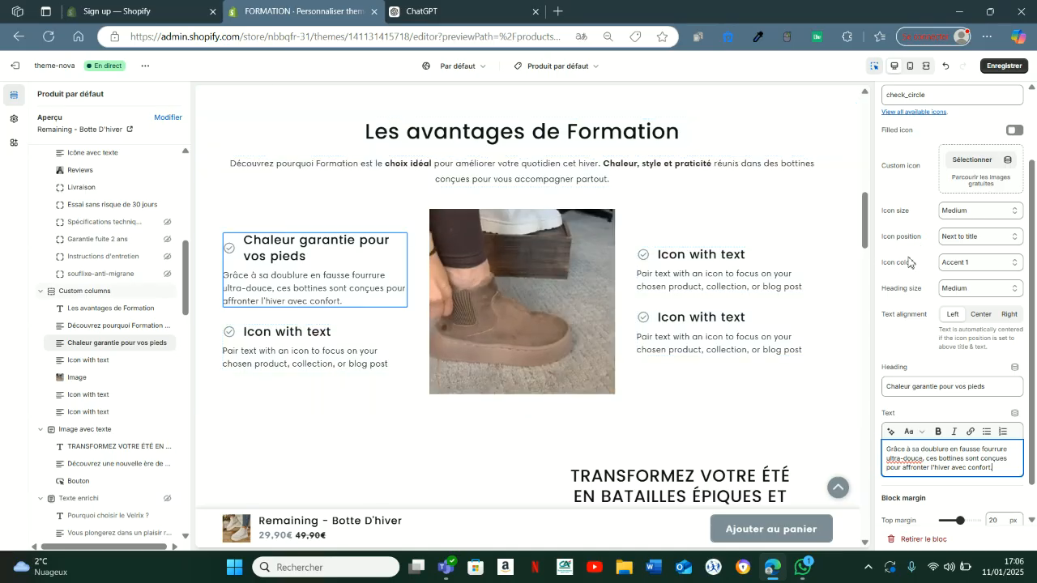
Open the Google Fonts library of available icons for the first advantage, search it for "chaleur", and clear the search
scroll(909, 263, up, 2)
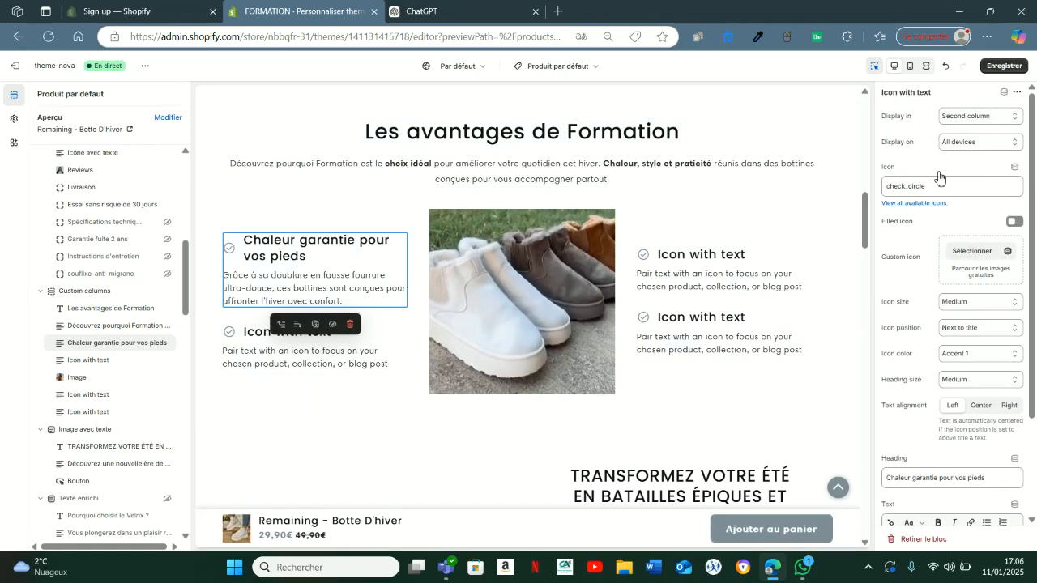
click(899, 205)
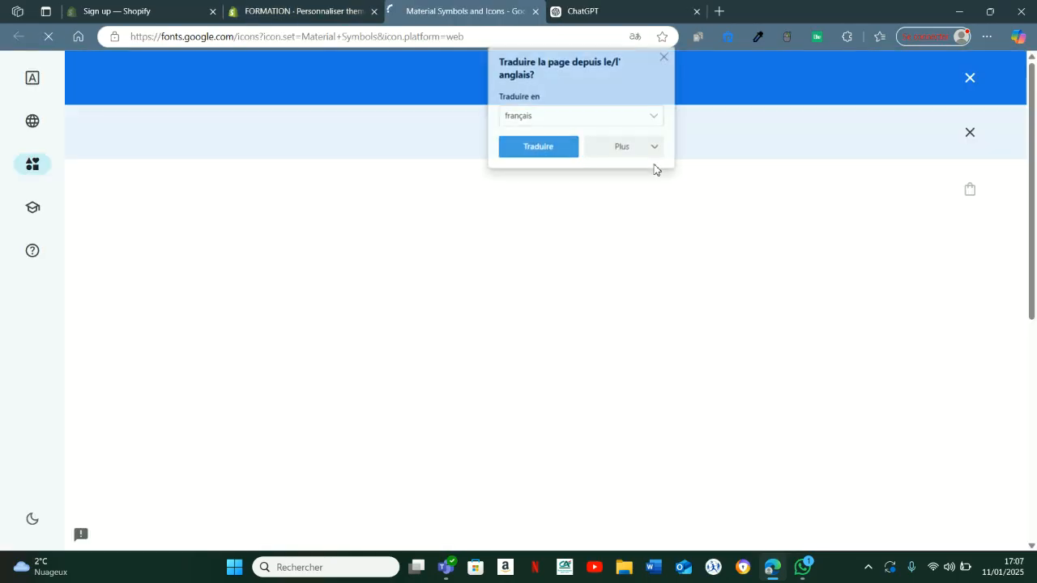
click(665, 56)
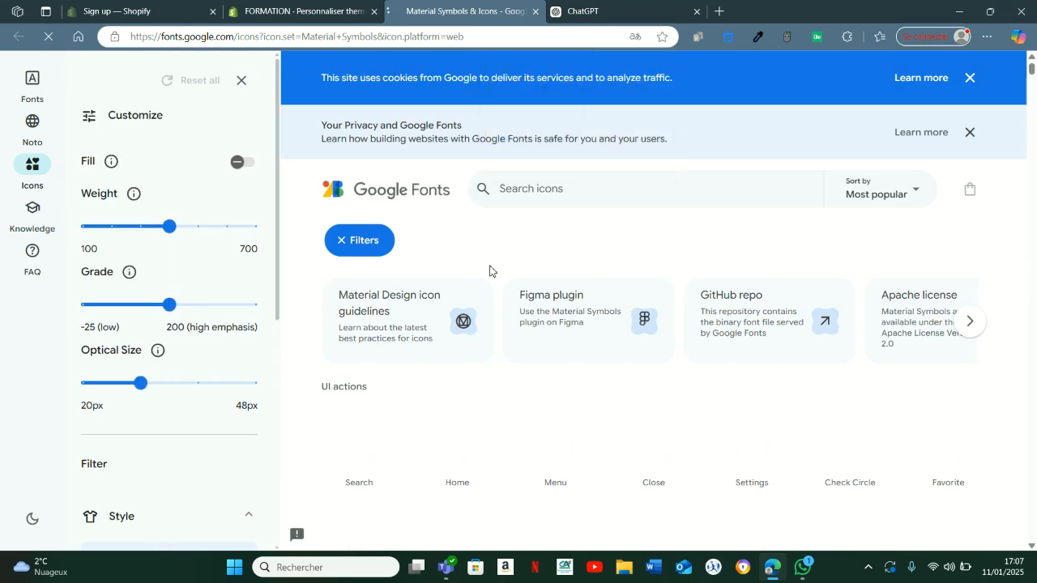
scroll(519, 324, down, 3)
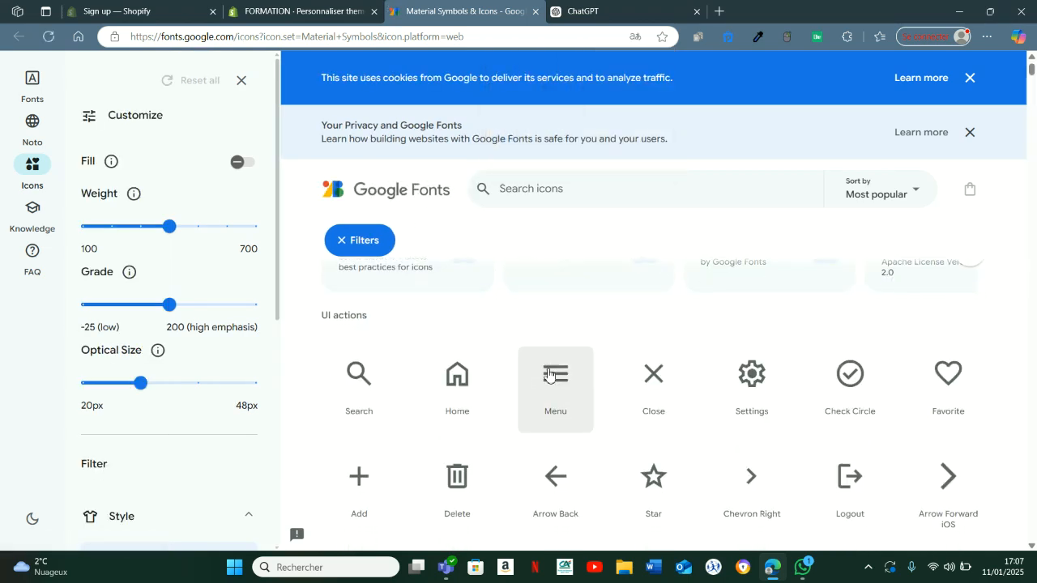
scroll(541, 373, down, 1)
scroll(541, 374, up, 3)
click(271, 8)
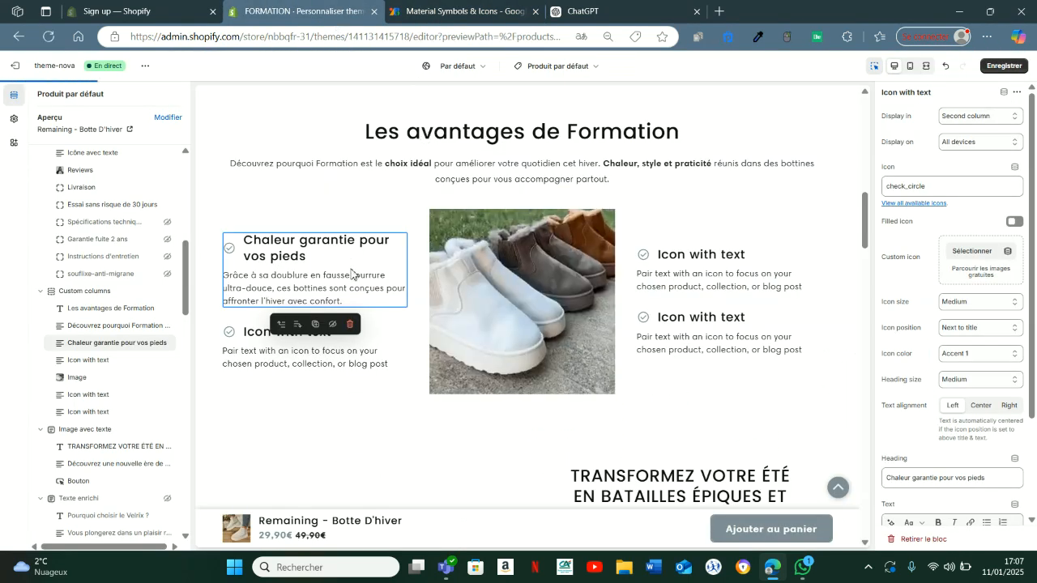
click(474, 8)
scroll(504, 319, up, 1)
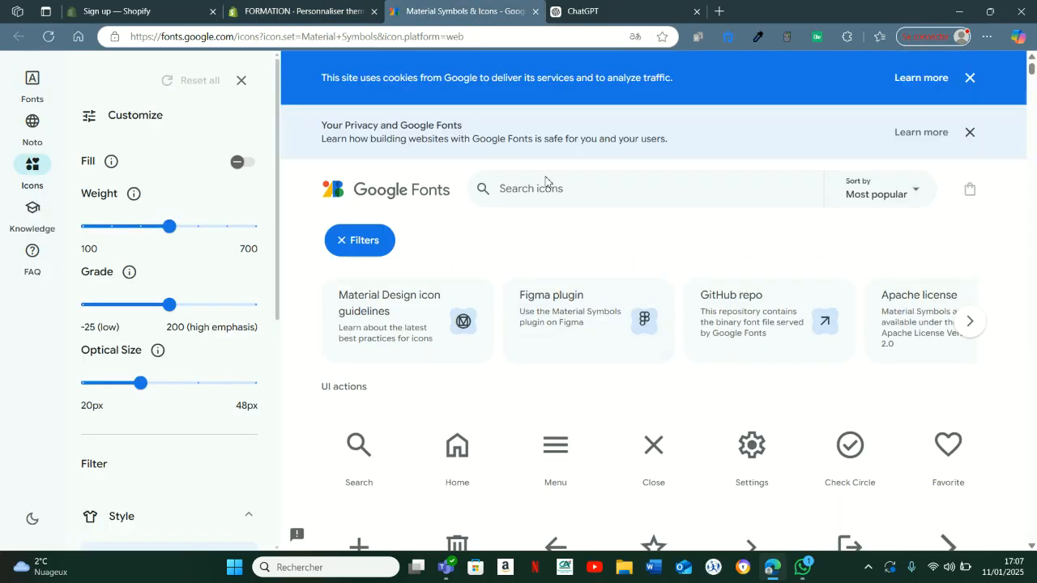
click(542, 188)
text(chaleur)
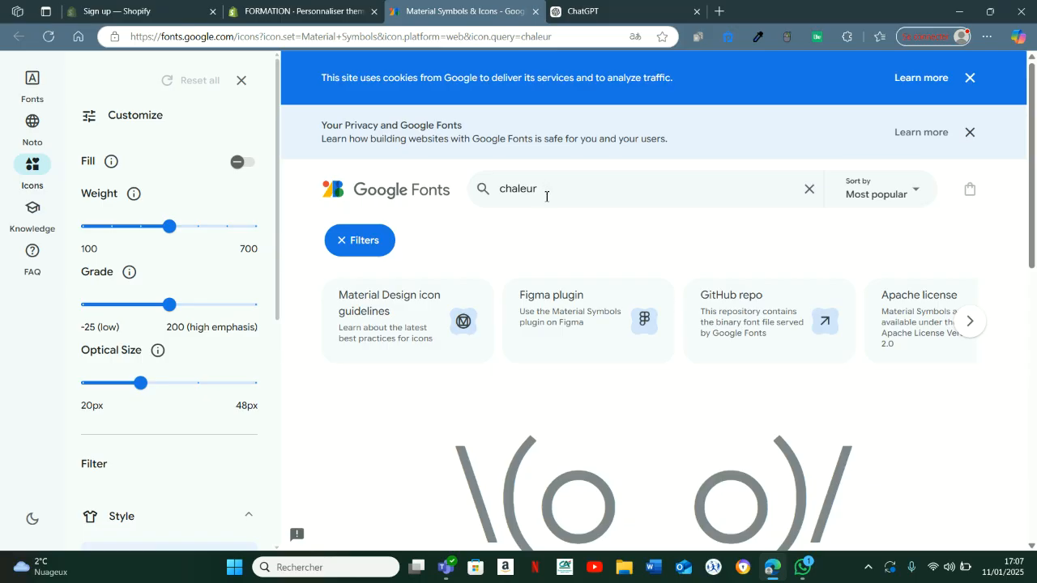
key(BackSpace)
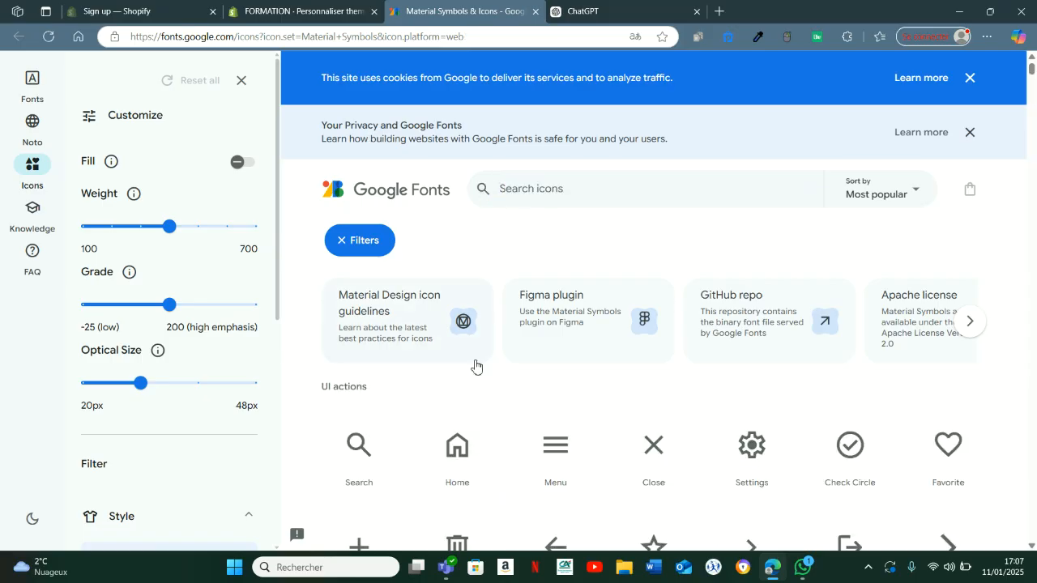
Browse the UI action icons for one to use with the first advantage, view the Add Task icon's details, and return to the theme editor
scroll(475, 366, down, 5)
scroll(527, 379, down, 4)
scroll(542, 377, up, 2)
scroll(543, 377, down, 2)
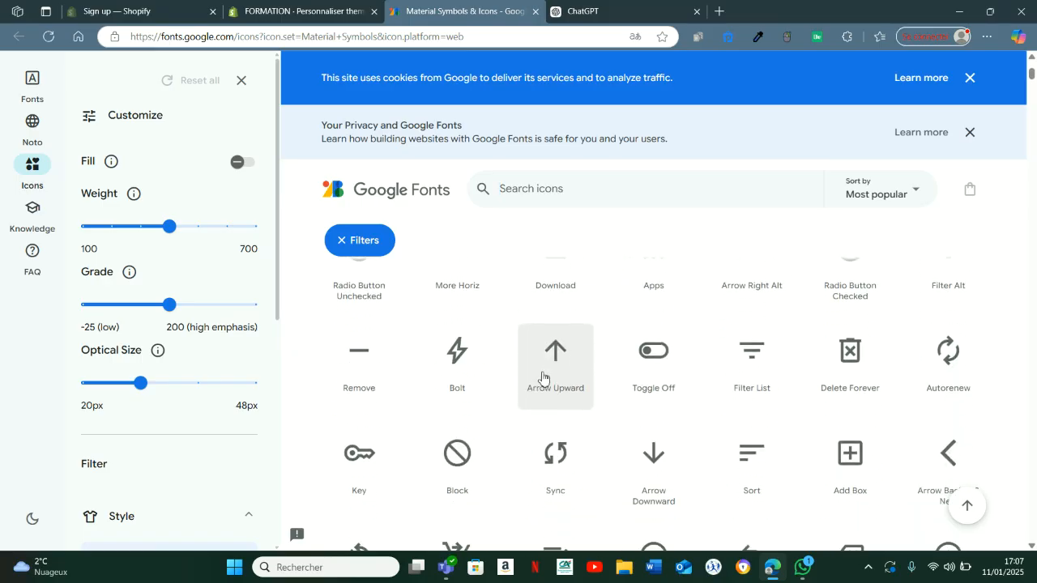
scroll(544, 376, down, 3)
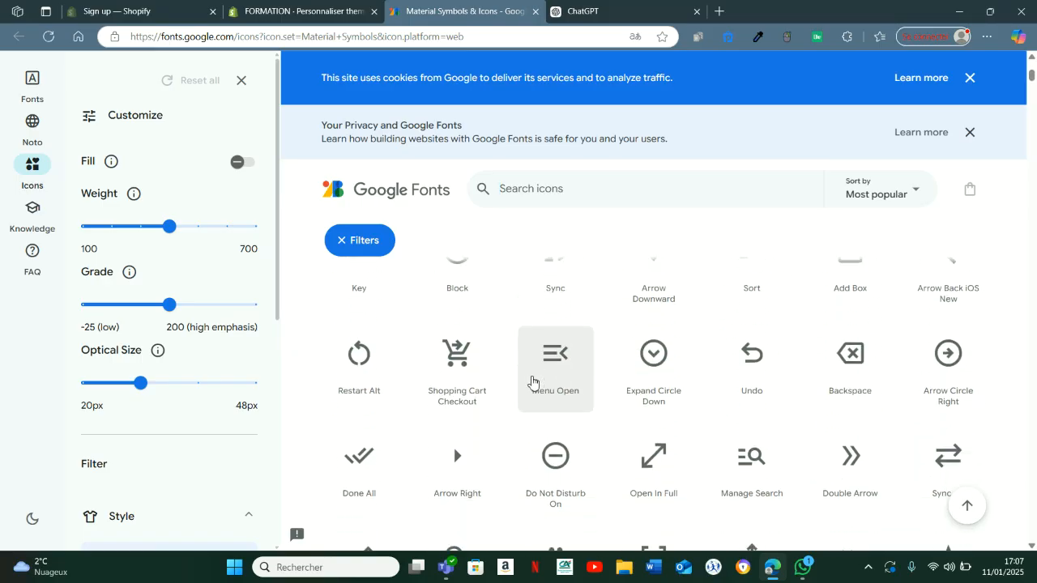
scroll(669, 369, down, 4)
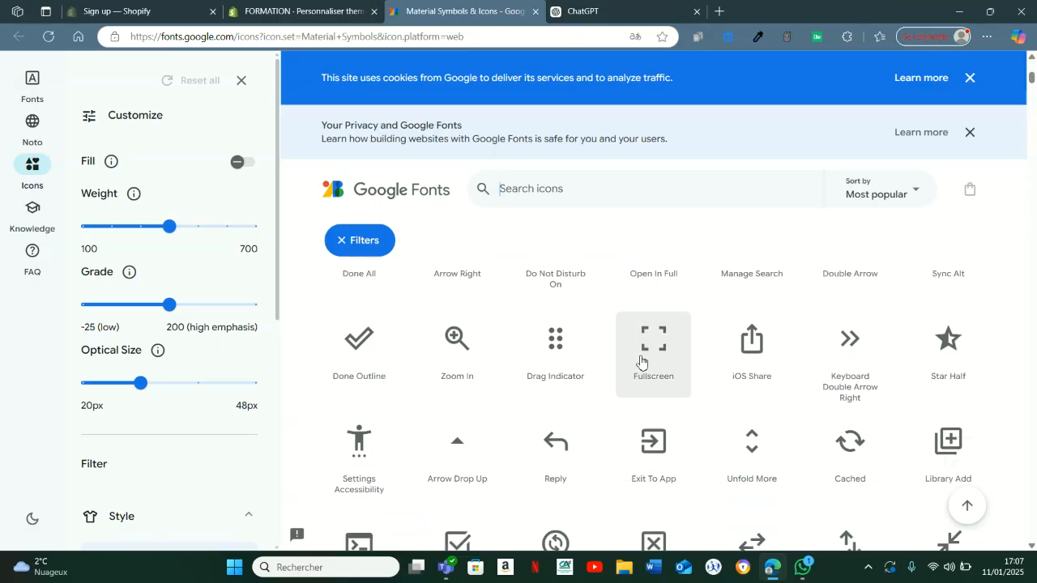
scroll(633, 361, down, 5)
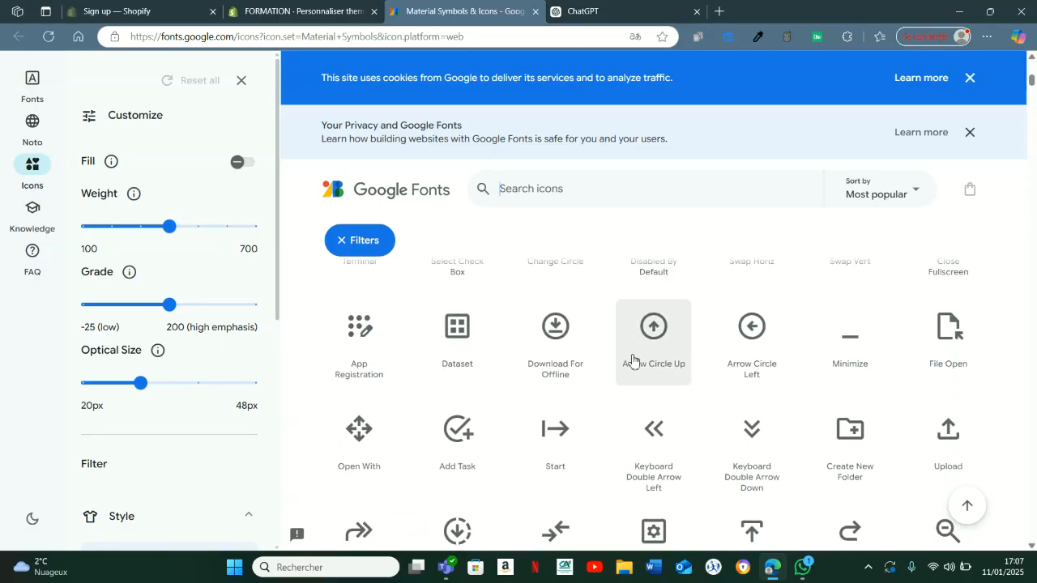
scroll(633, 361, down, 1)
scroll(613, 361, up, 1)
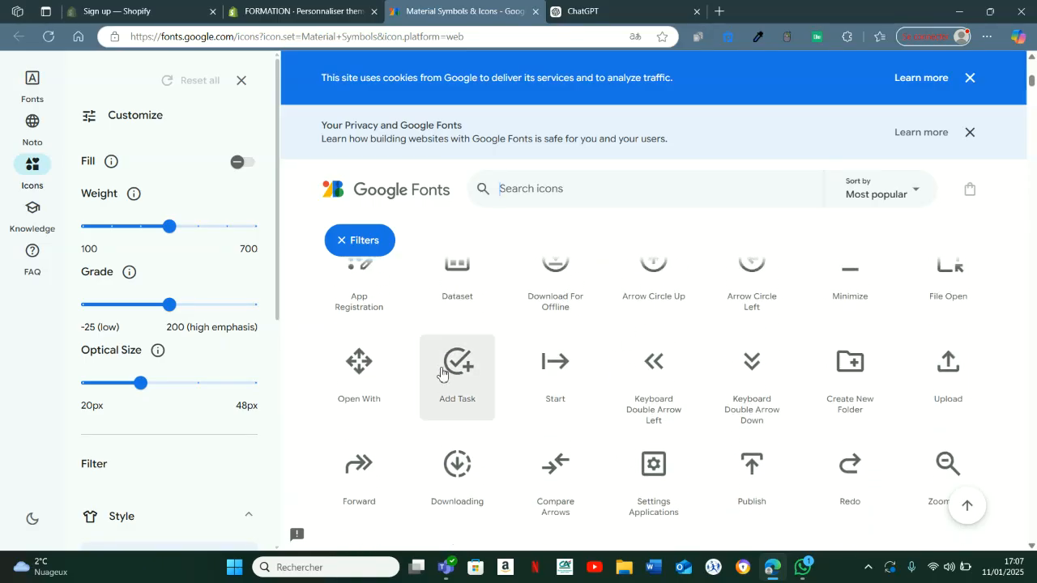
click(458, 366)
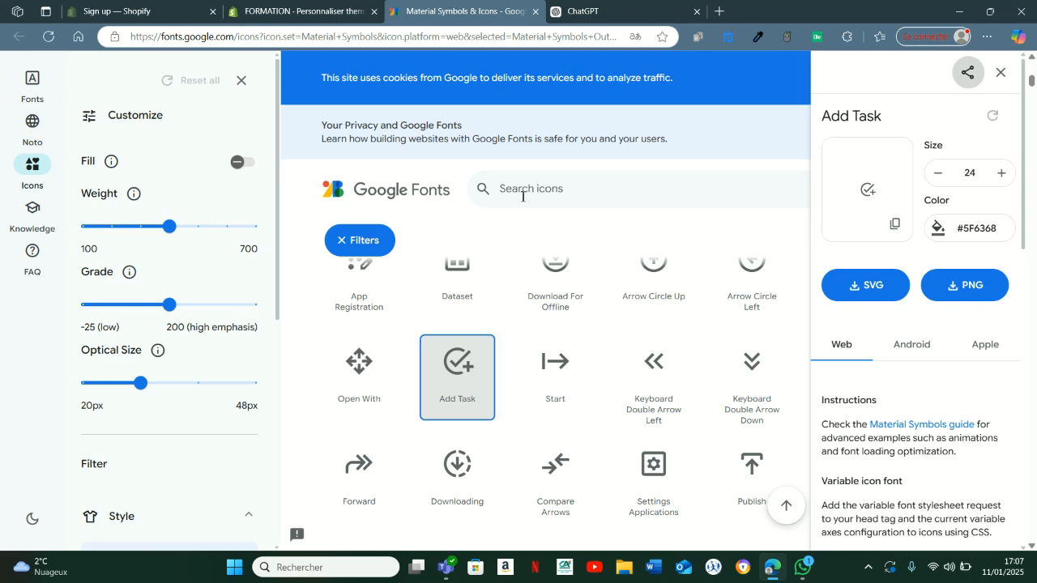
click(285, 4)
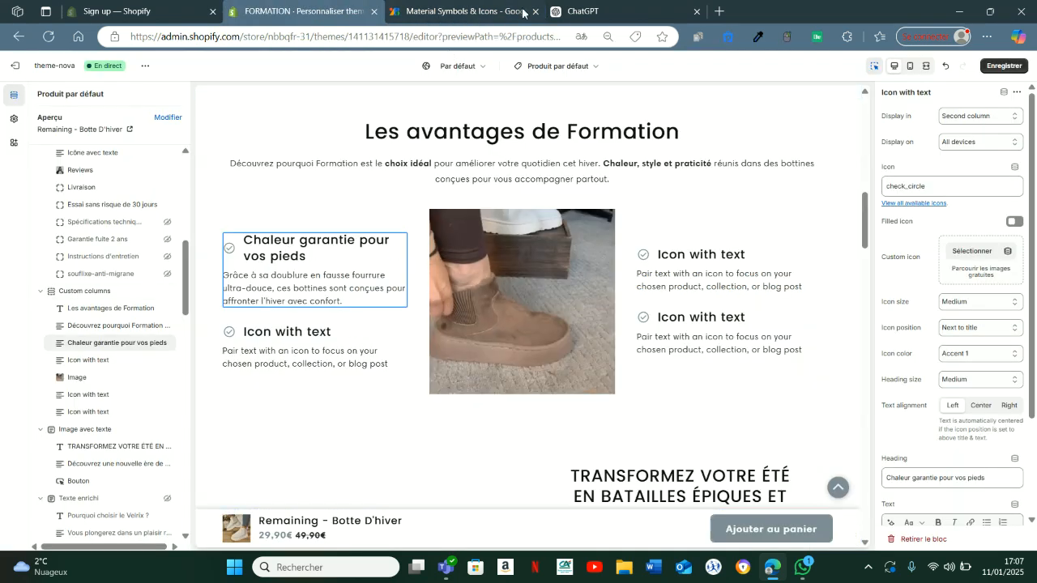
Look up the Add Task icon's name in Google Fonts and set the first advantage's icon to add_task in the theme editor
click(616, 11)
click(466, 7)
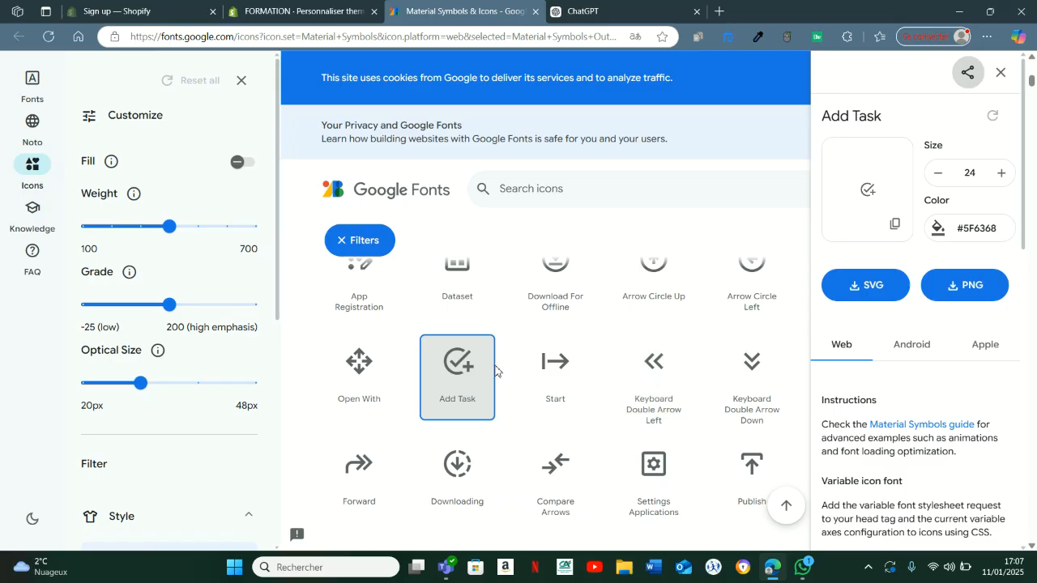
click(456, 371)
click(456, 358)
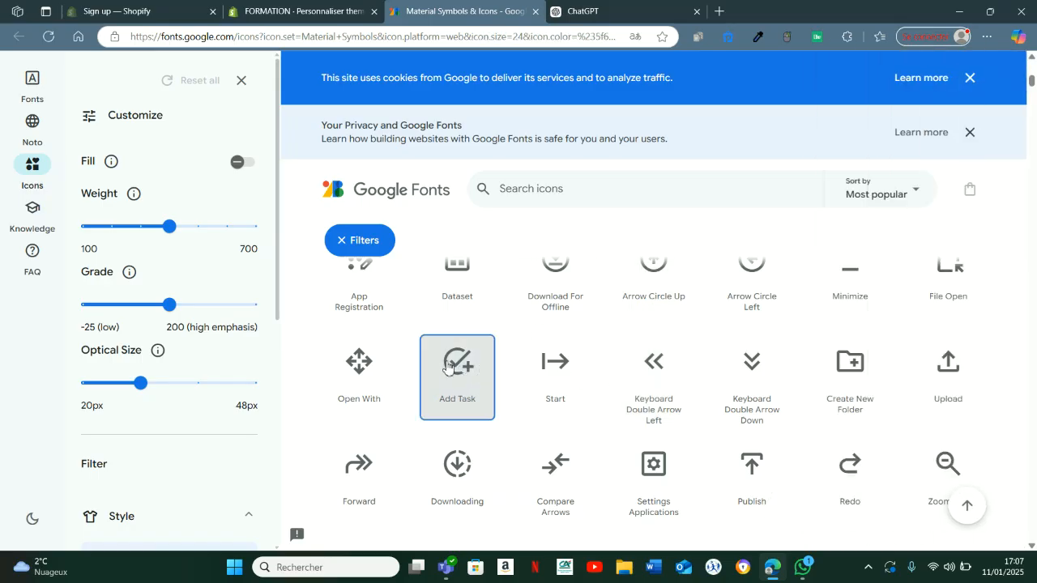
scroll(929, 339, down, 4)
scroll(928, 339, down, 8)
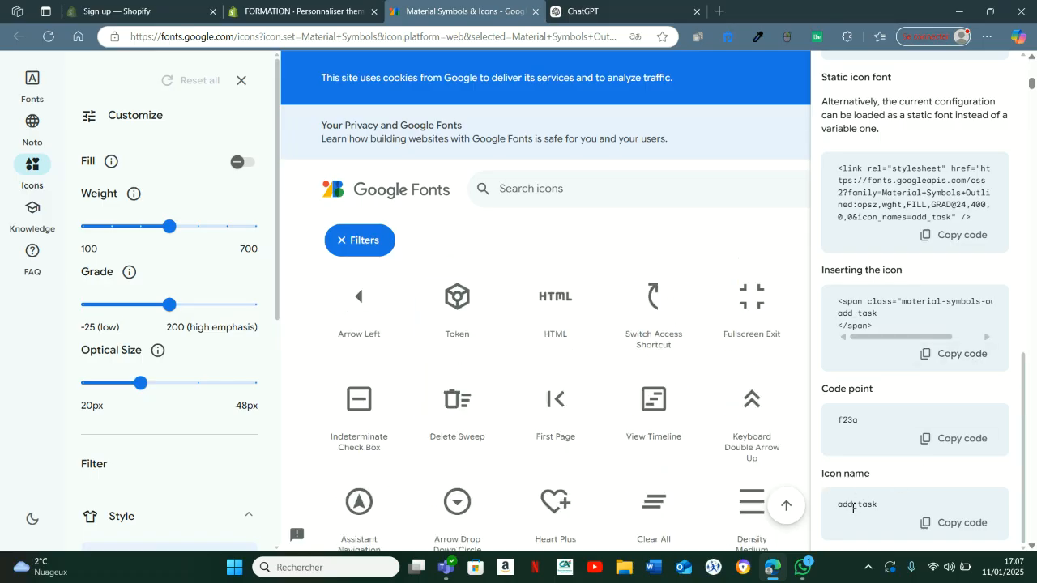
click(291, 3)
double_click(937, 185)
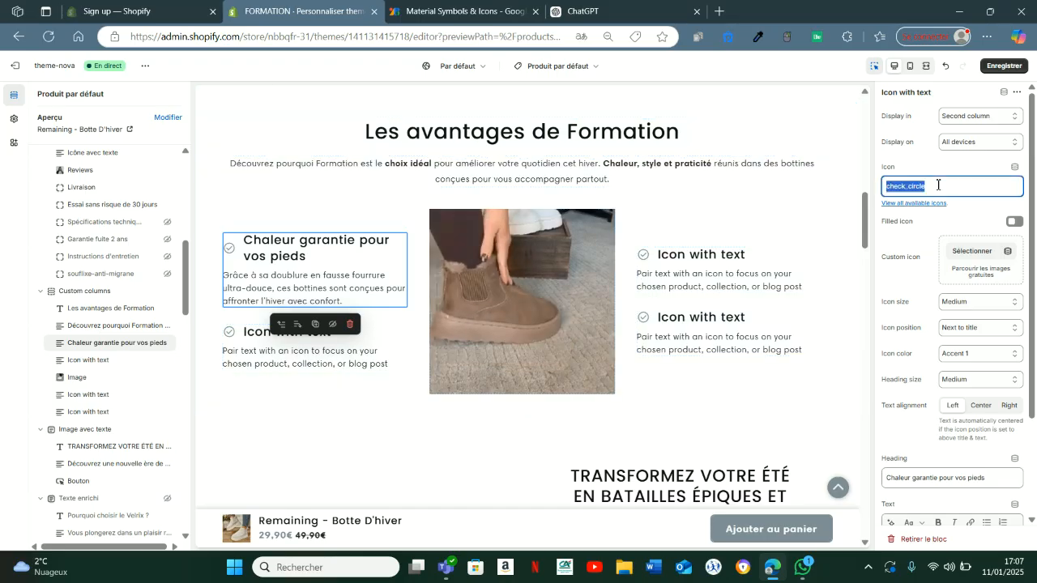
text(add_task)
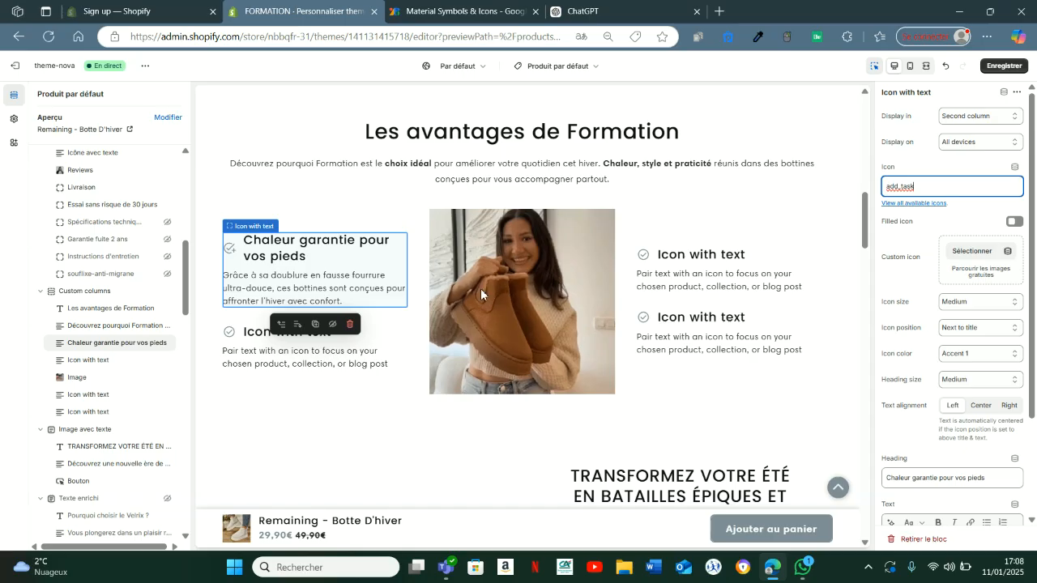
Copy ChatGPT's second title "Un style intemporel et polyvalent" into the icon name of the fourth column's first icon-with-text block
click(573, 12)
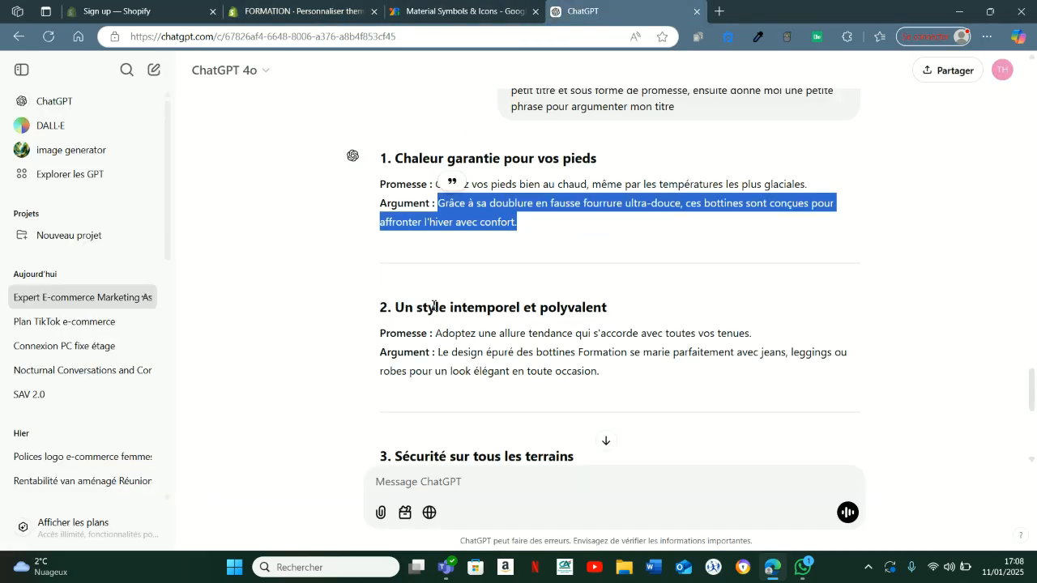
drag(397, 309, 496, 308)
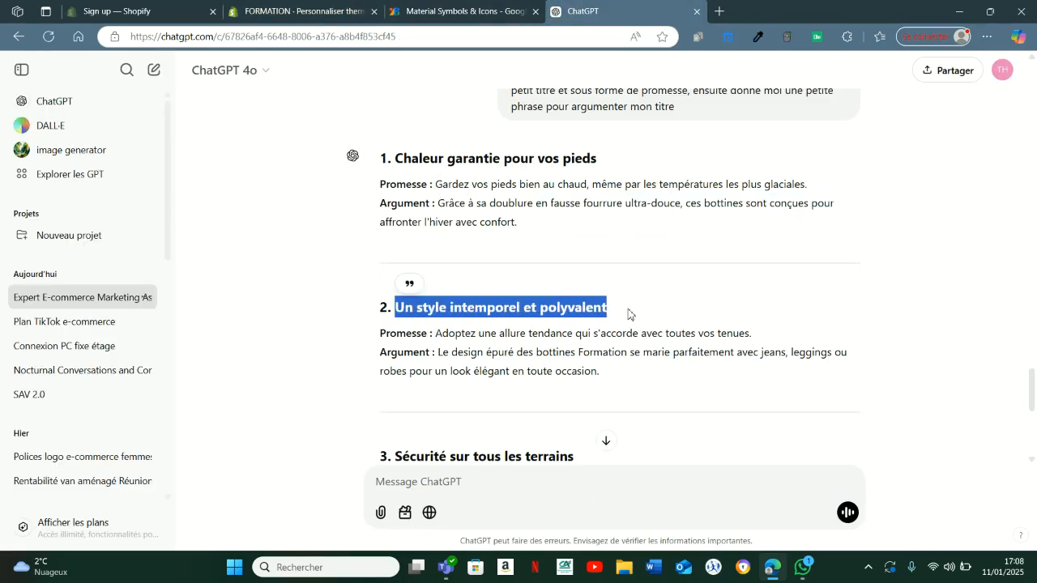
click(290, 10)
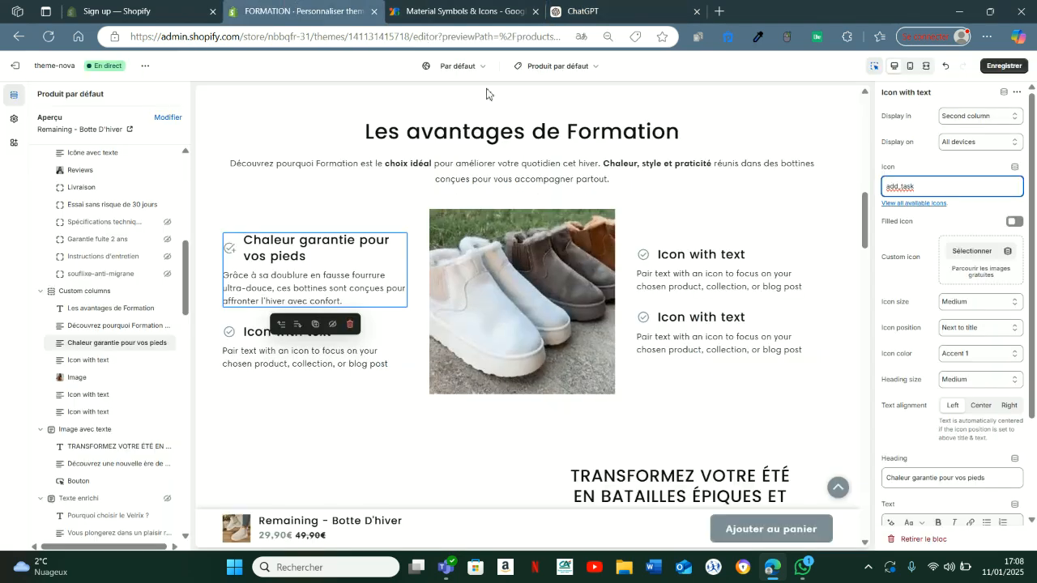
click(725, 271)
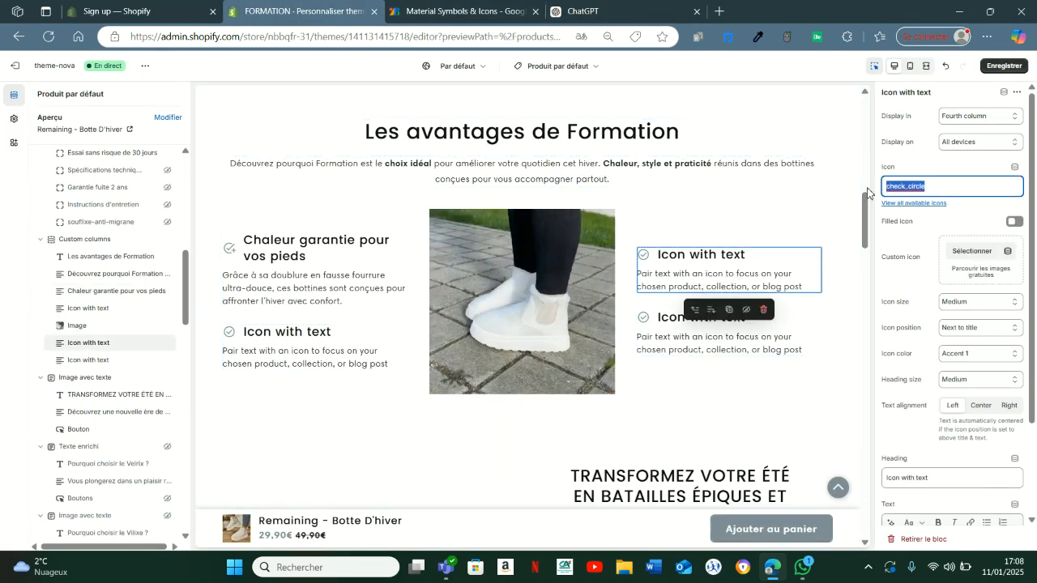
text(Un style intemporel et polyvalent)
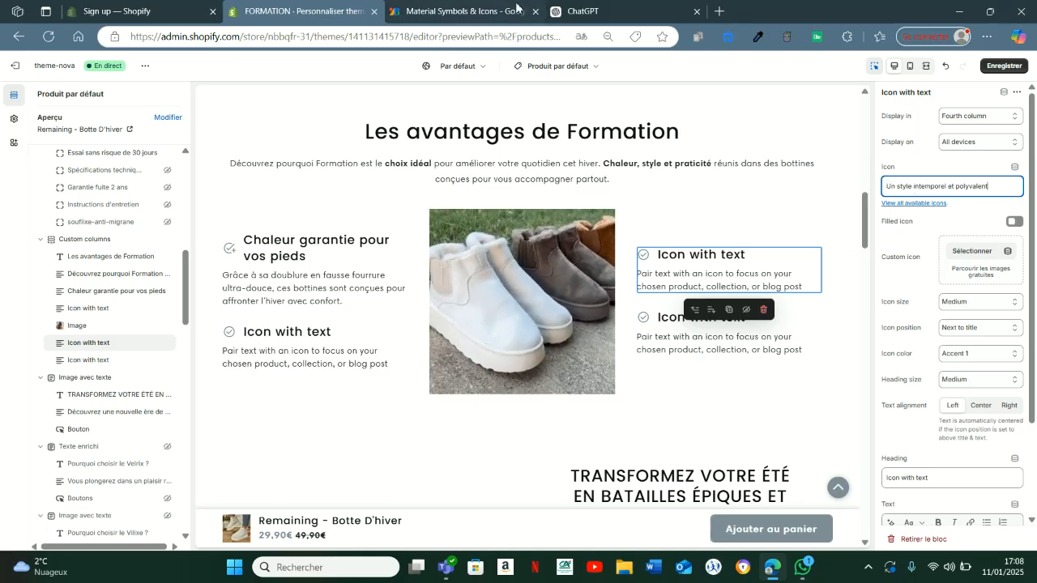
Replace that block's text with ChatGPT's second argument beginning "Le design épuré des bottines Formation" and save the theme
click(486, 11)
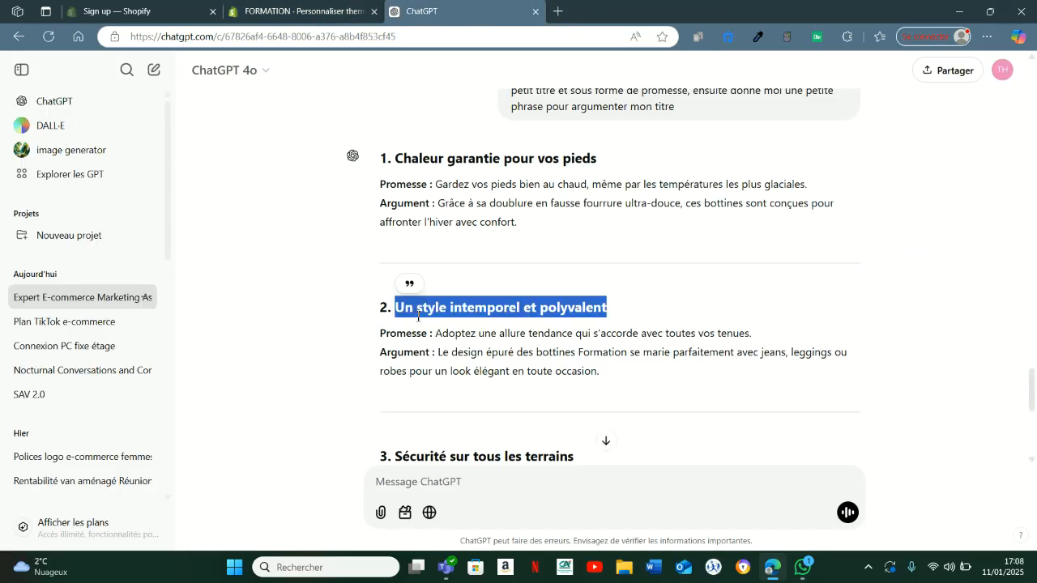
drag(535, 366, 597, 369)
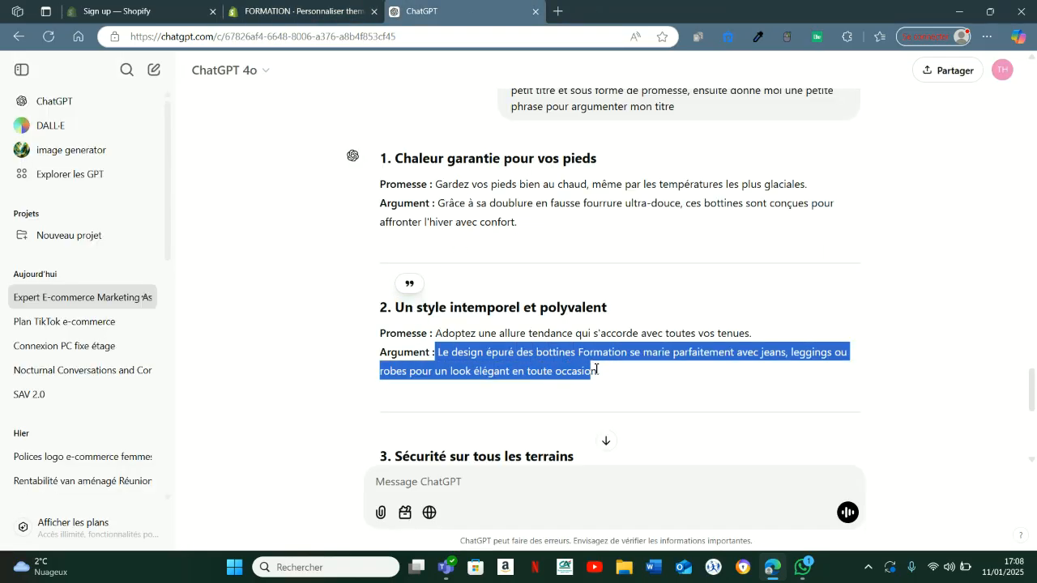
key(ctrl+c)
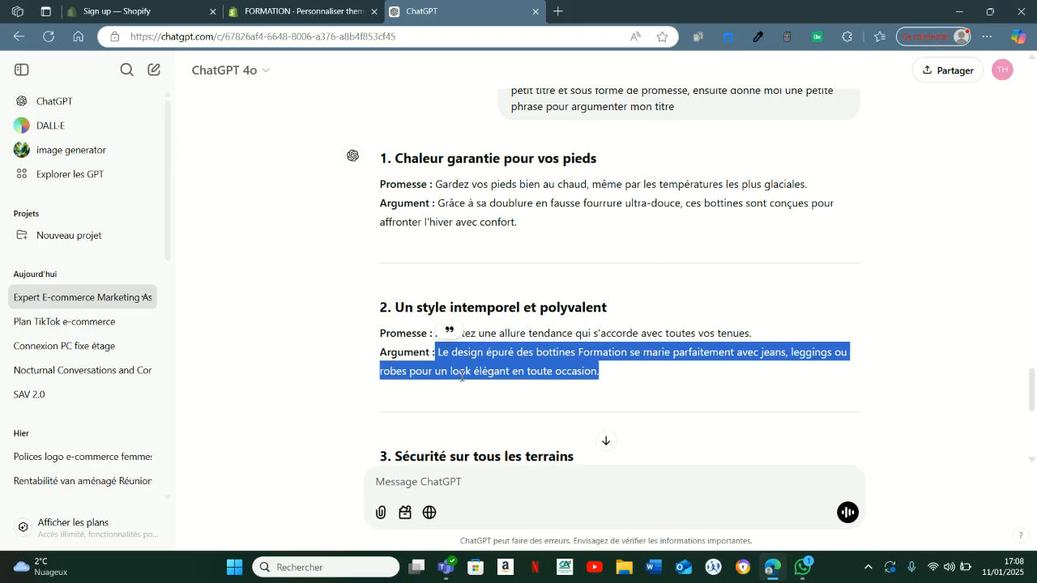
click(326, 6)
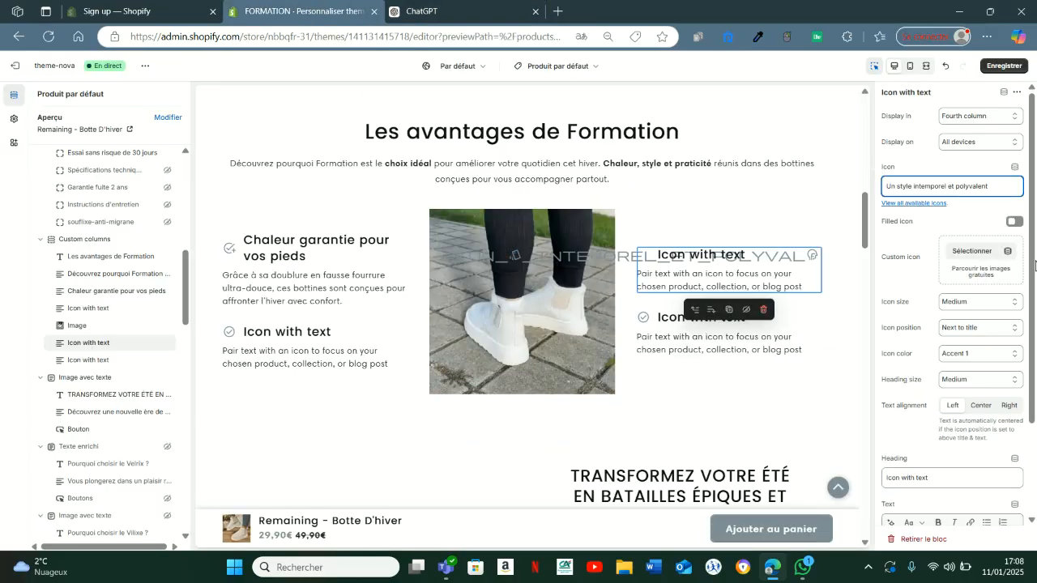
scroll(940, 340, down, 3)
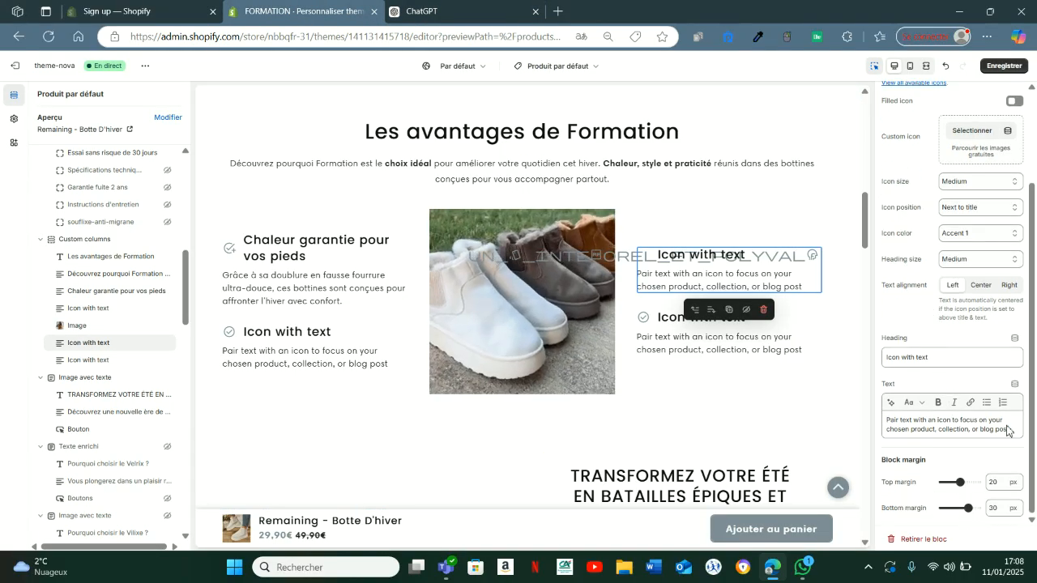
drag(1012, 434, 886, 413)
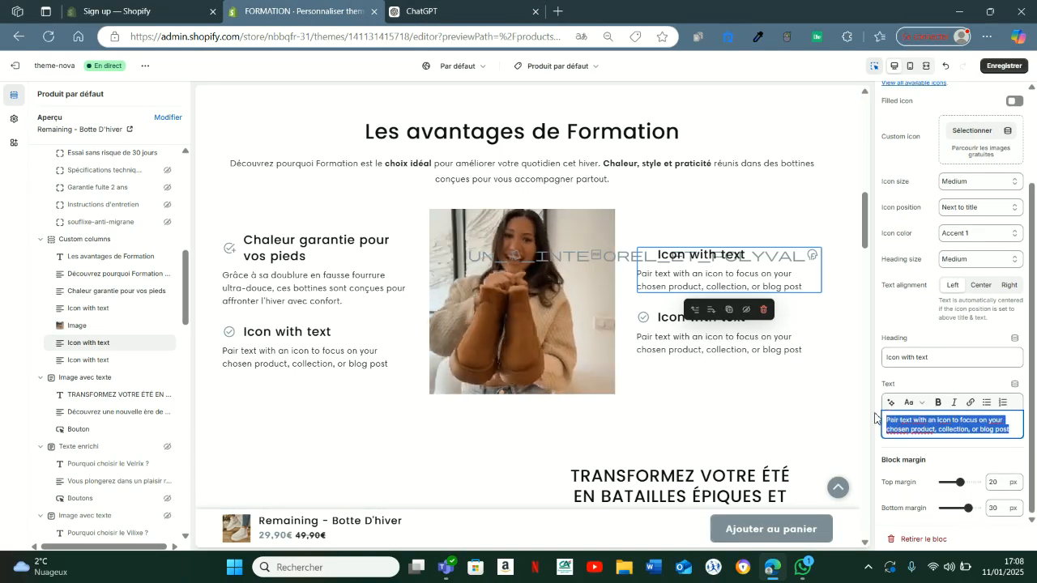
key(ctrl+v)
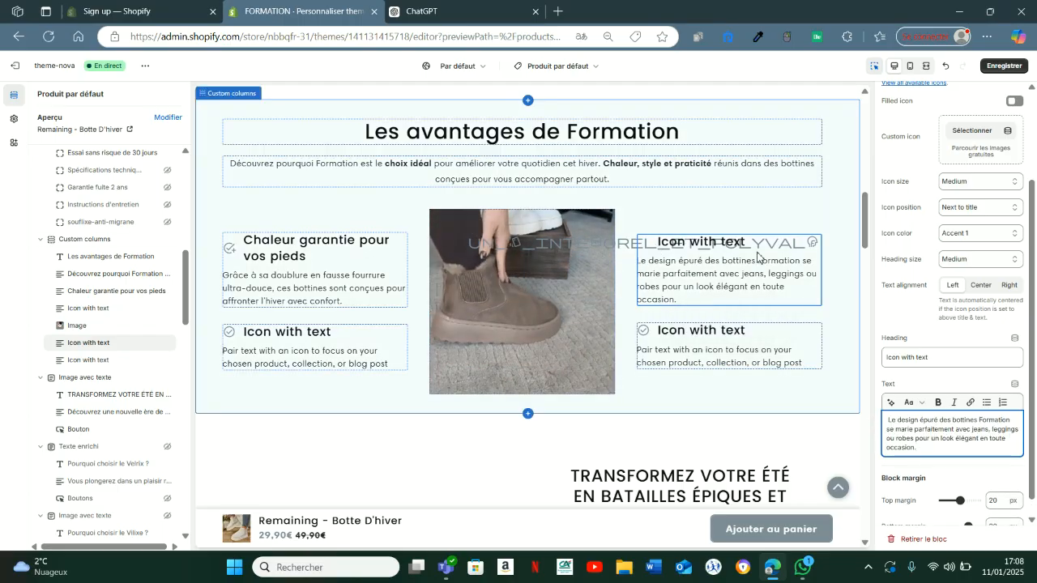
click(1003, 65)
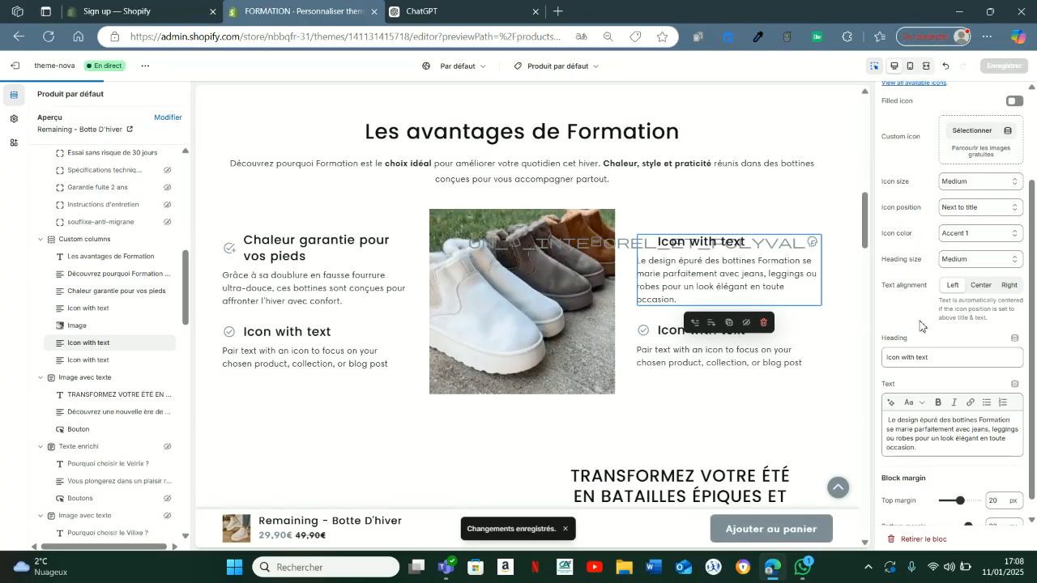
Move "Un style intemporel et polyvalent" from the block's icon name to its heading, replacing the placeholder heading
scroll(927, 330, up, 3)
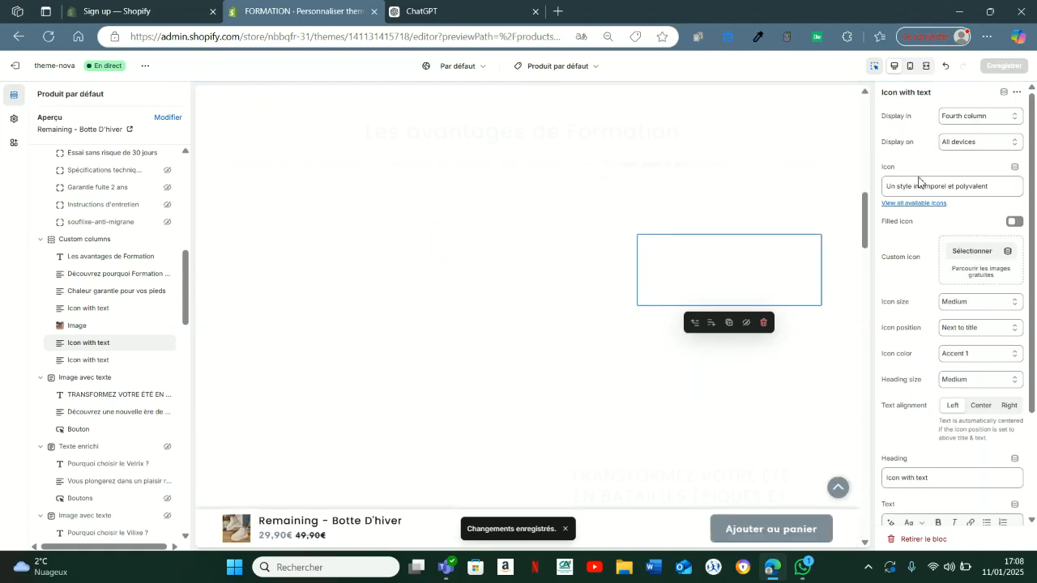
drag(950, 186, 883, 186)
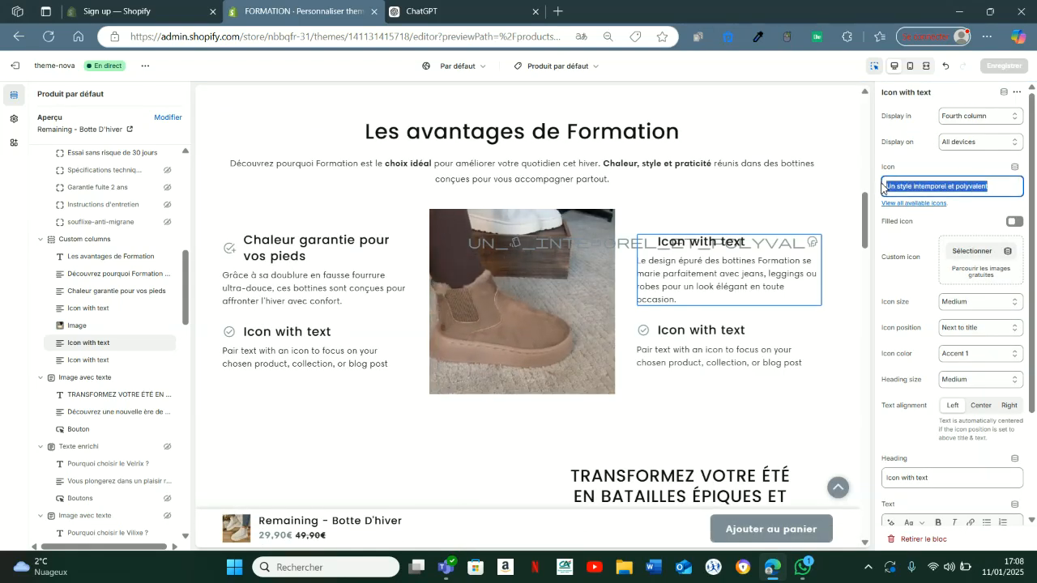
key(BackSpace)
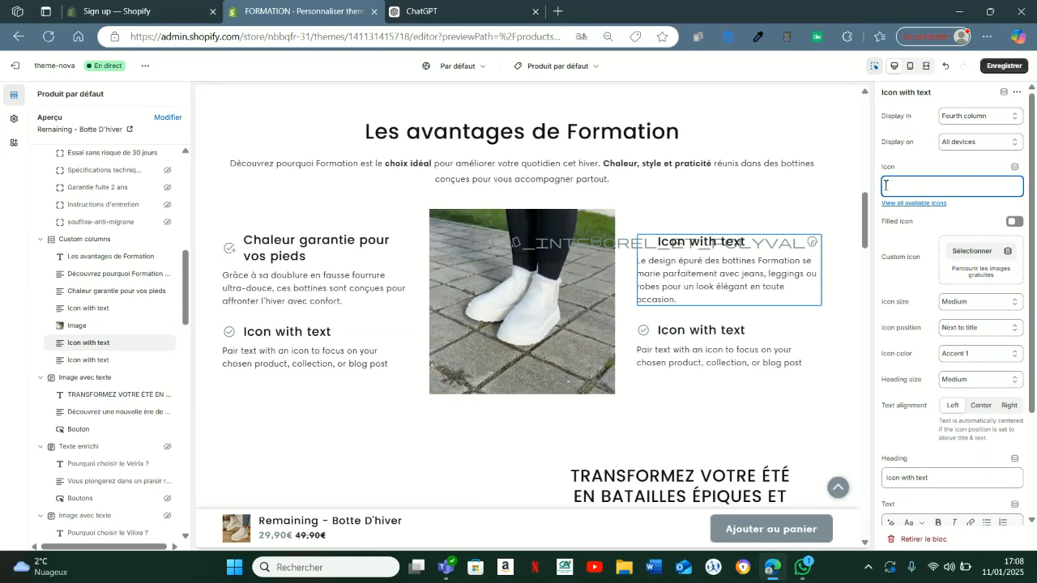
scroll(943, 409, down, 1)
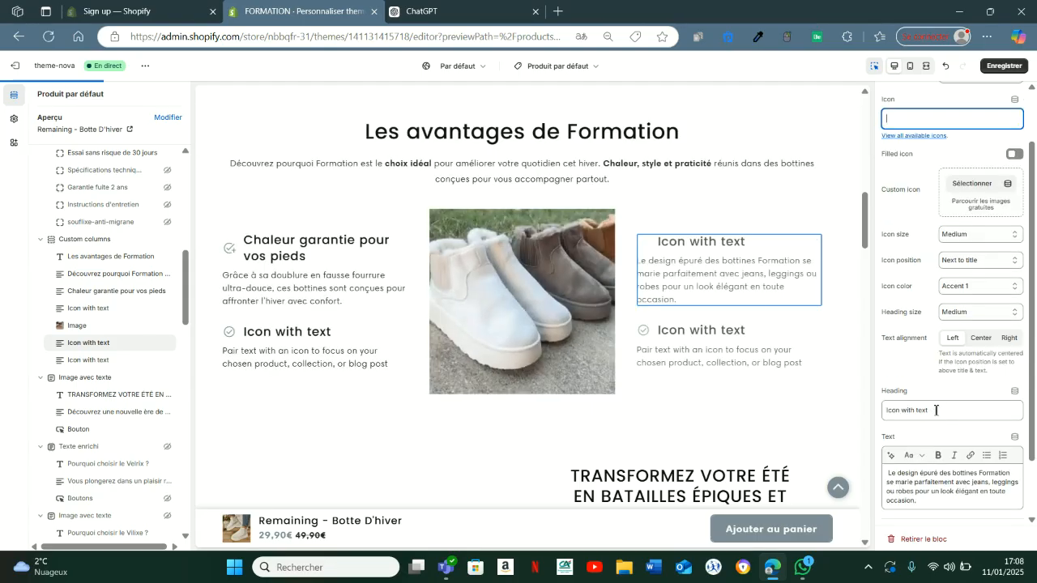
drag(943, 409, 880, 413)
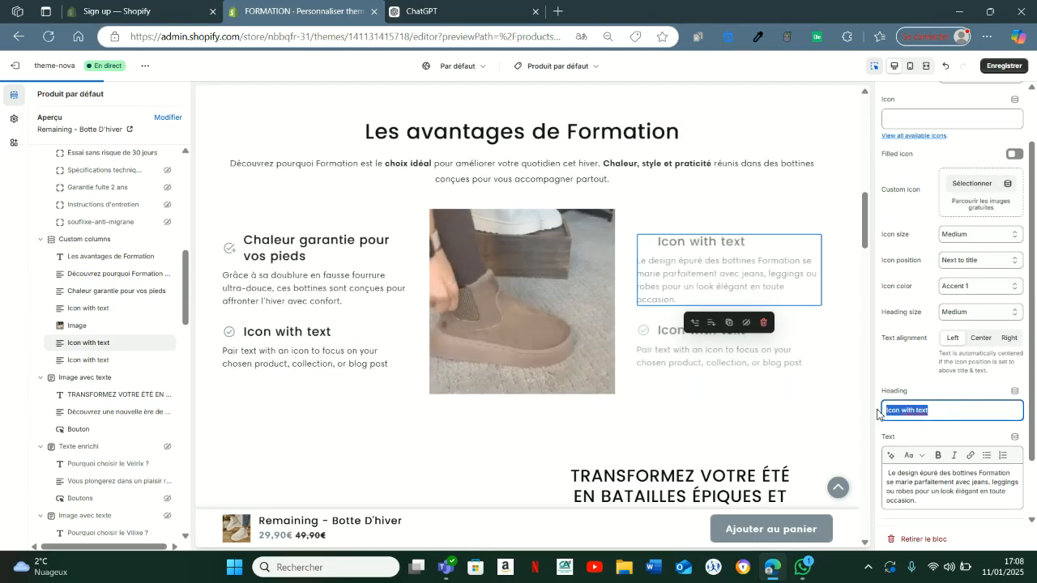
key(ctrl+v)
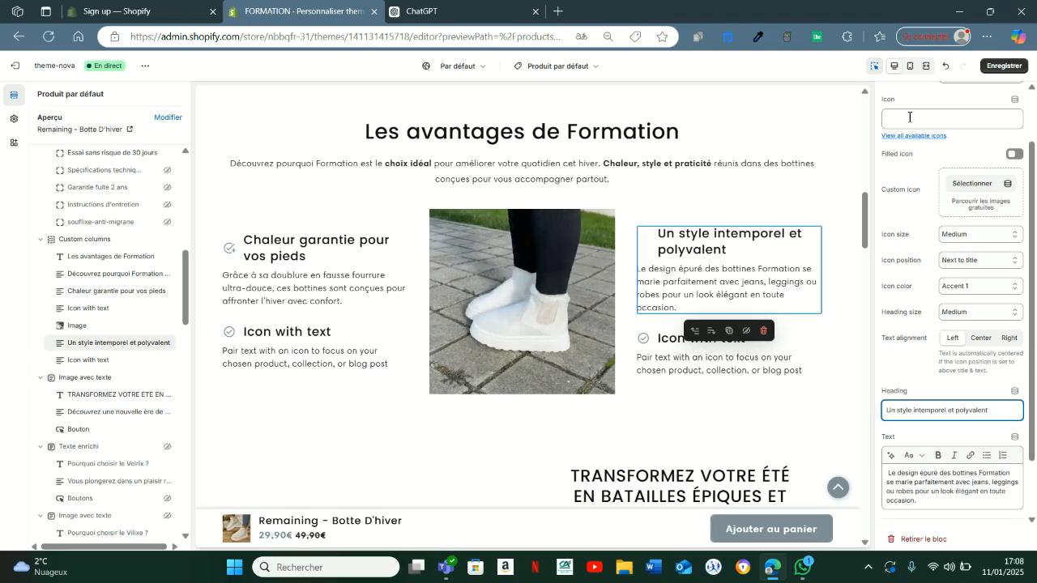
Open the available icons, copy the Check Circle icon's name and set the second advantage's icon to check_circle
click(911, 136)
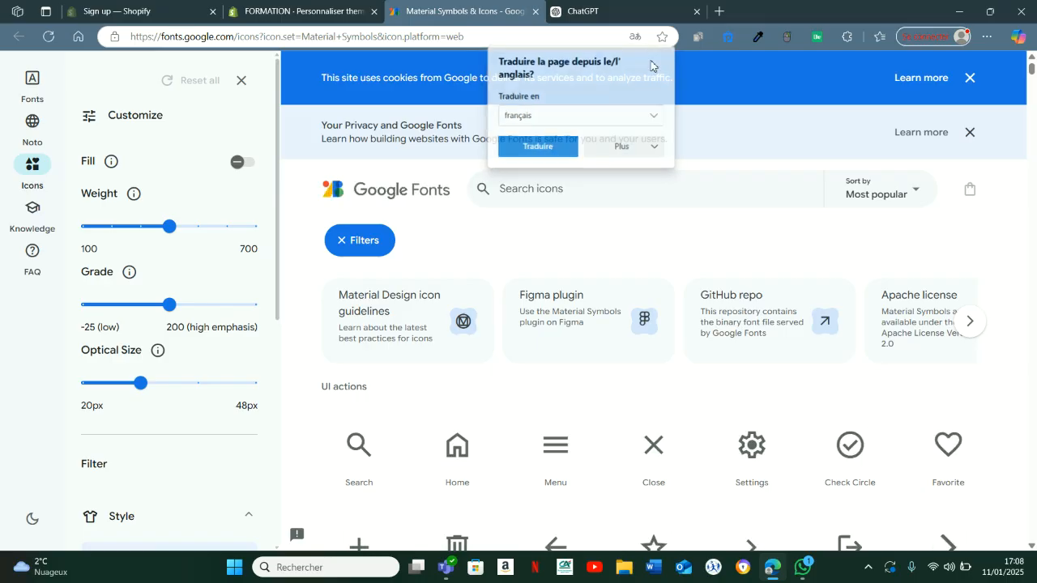
click(832, 459)
scroll(907, 429, down, 10)
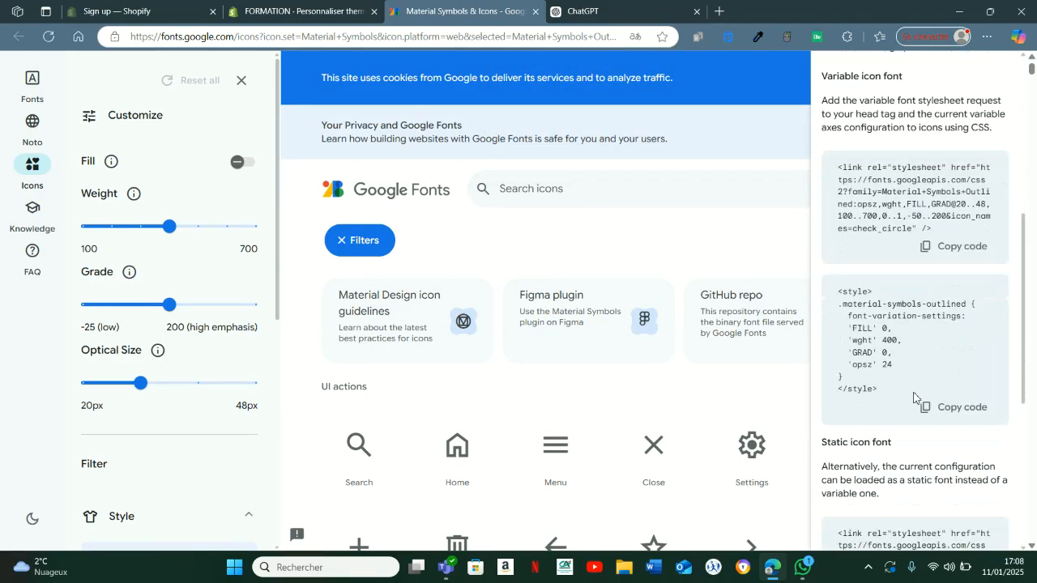
click(952, 519)
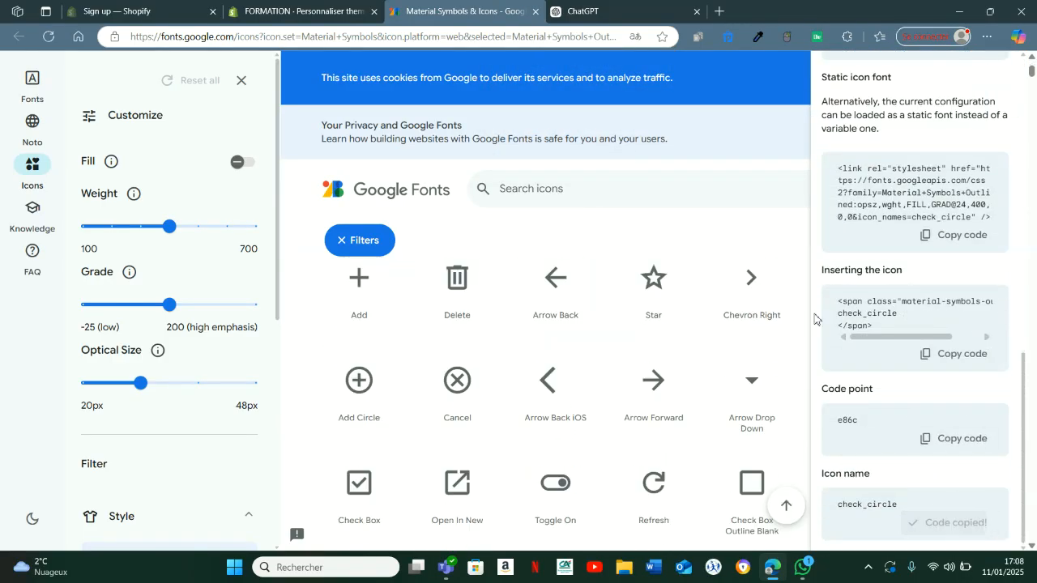
click(309, 7)
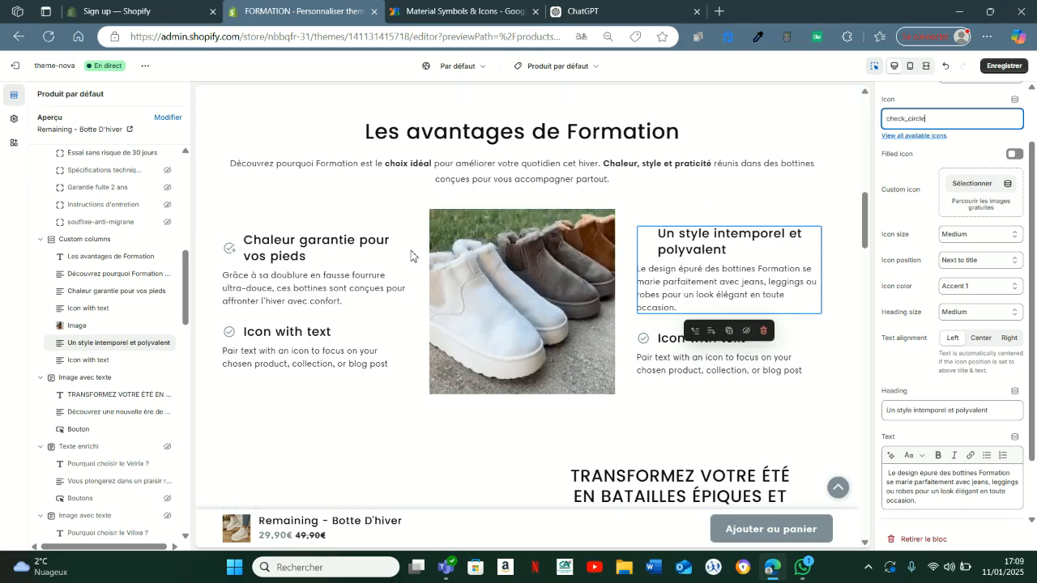
Copy ChatGPT's third title "Sécurité sur tous les terrains" and make it the heading of the icon-with-text block below the first advantage
click(597, 11)
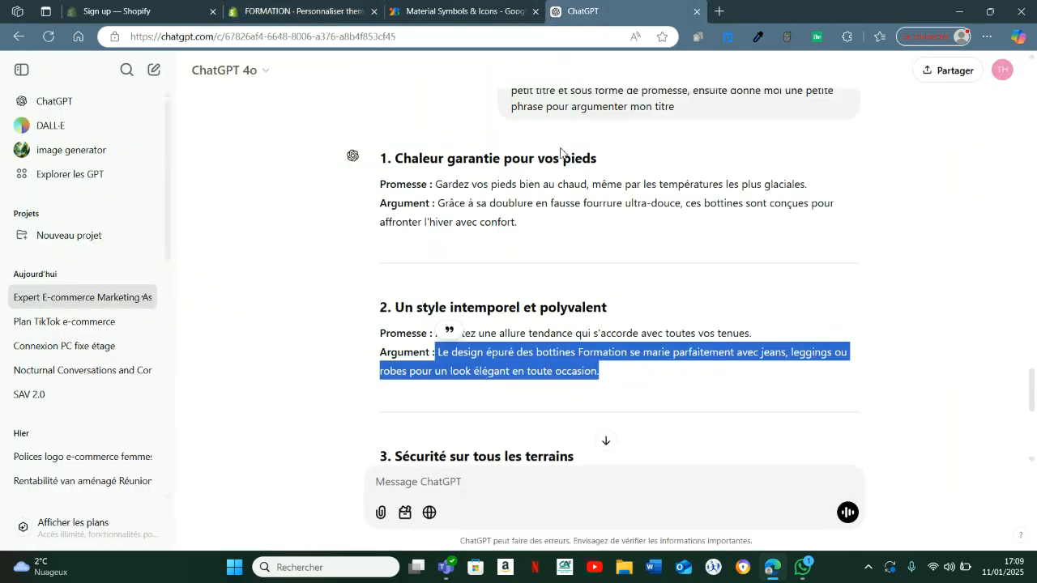
scroll(480, 323, down, 3)
drag(397, 256, 613, 260)
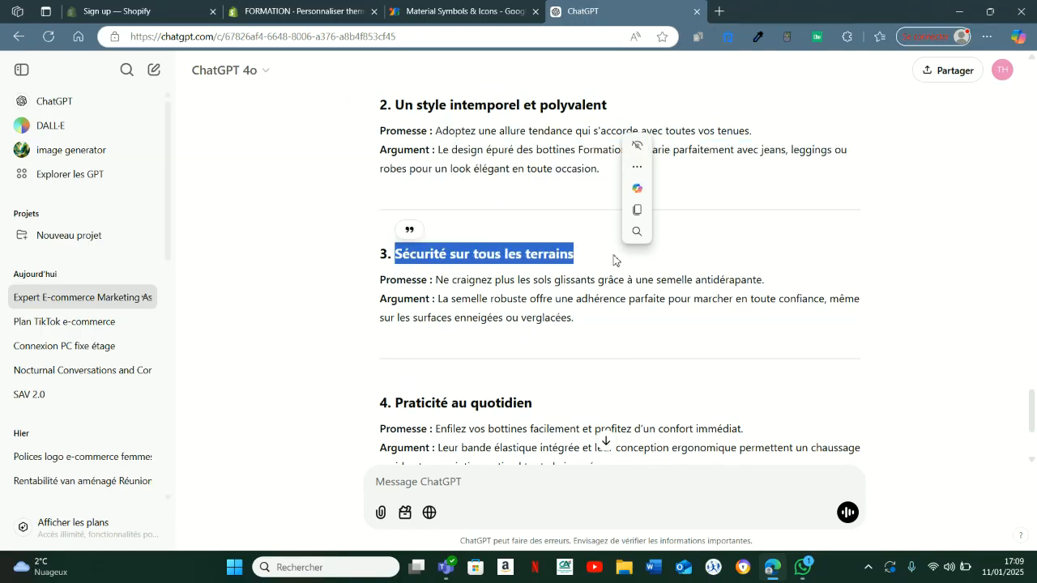
click(535, 12)
click(299, 11)
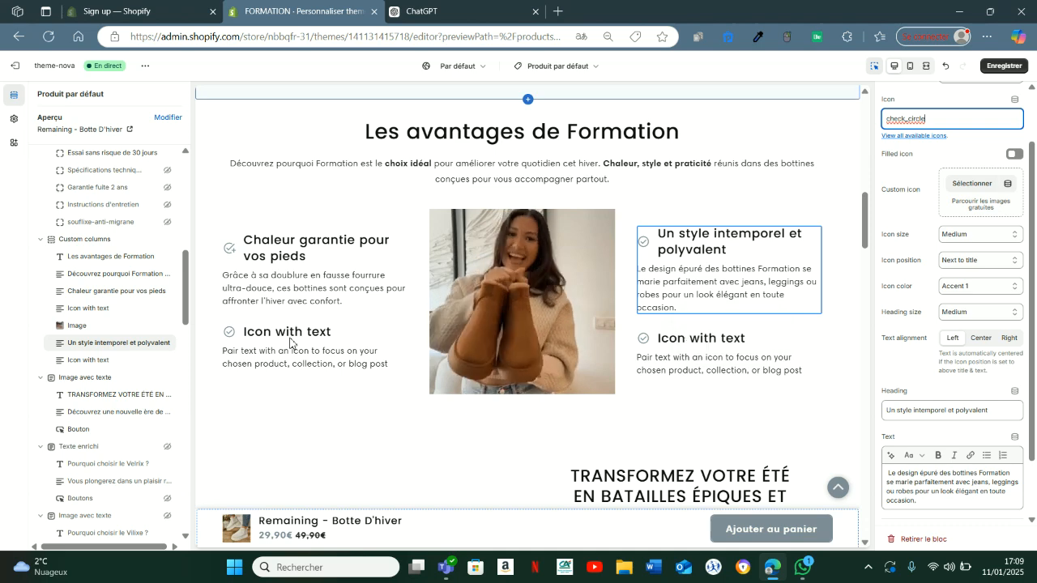
click(292, 345)
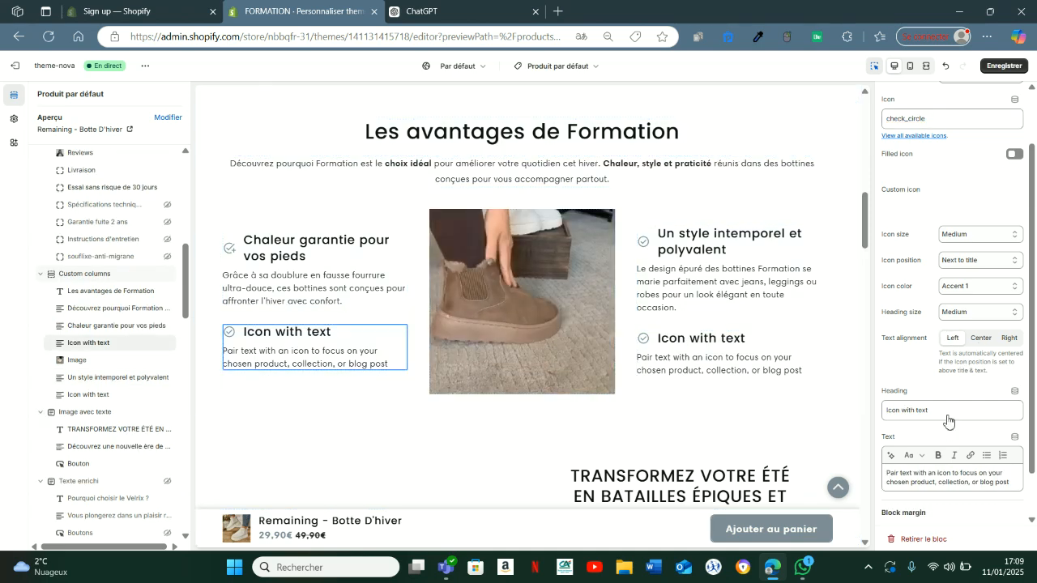
drag(939, 410, 872, 415)
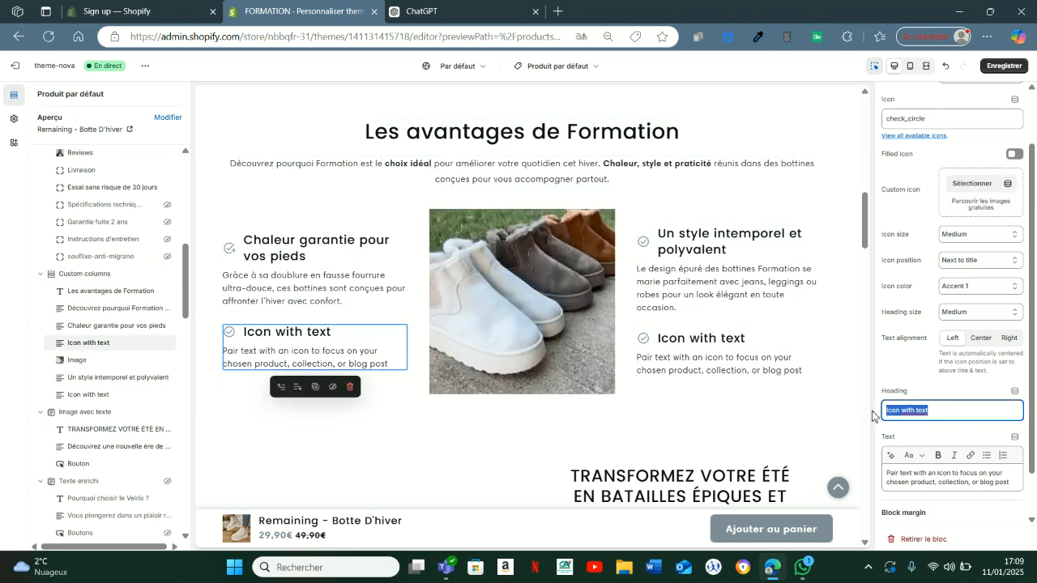
key(ctrl+v)
Copy ChatGPT's third argument beginning "La semelle robuste offre une adhérence" and use it as the text of the "Sécurité sur tous les terrains" block
key(ctrl+Tab)
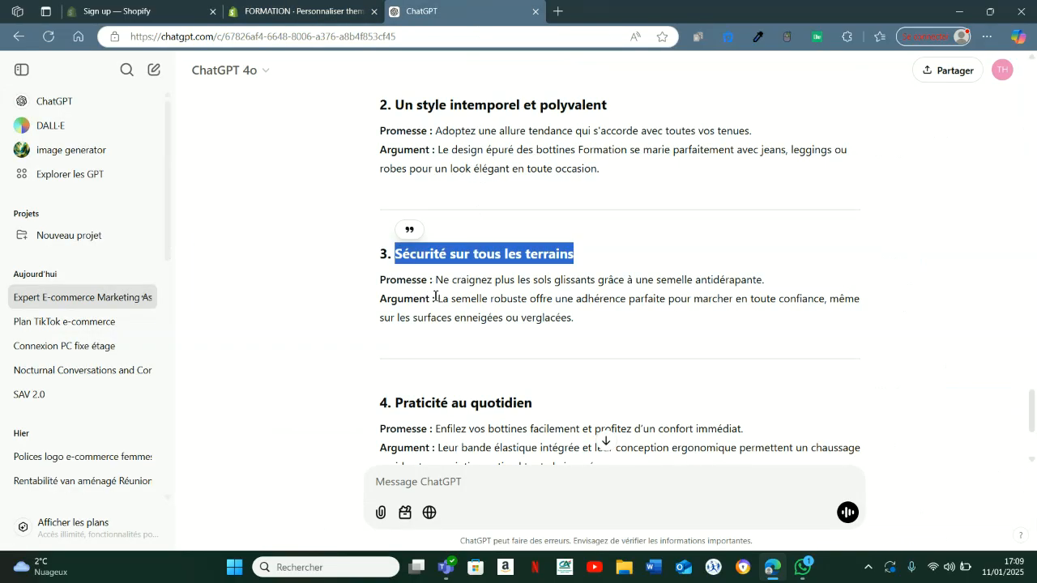
drag(438, 298, 596, 317)
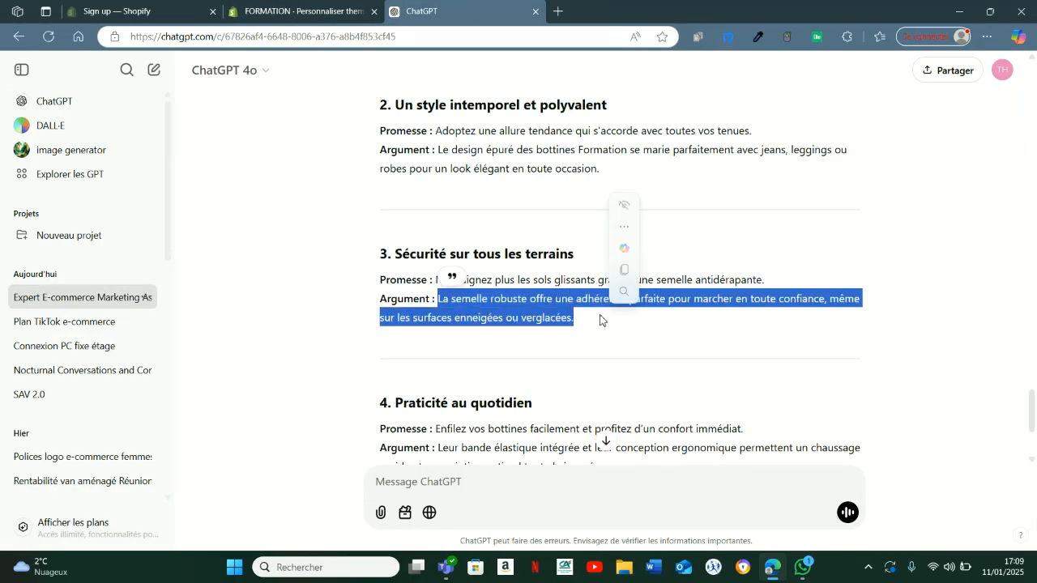
key(ctrl+c)
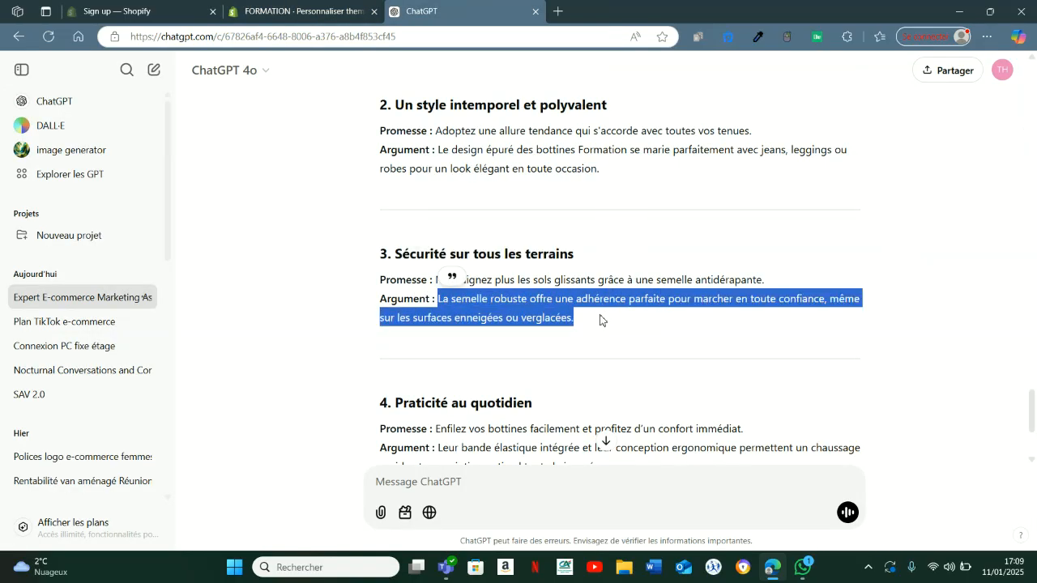
click(291, 6)
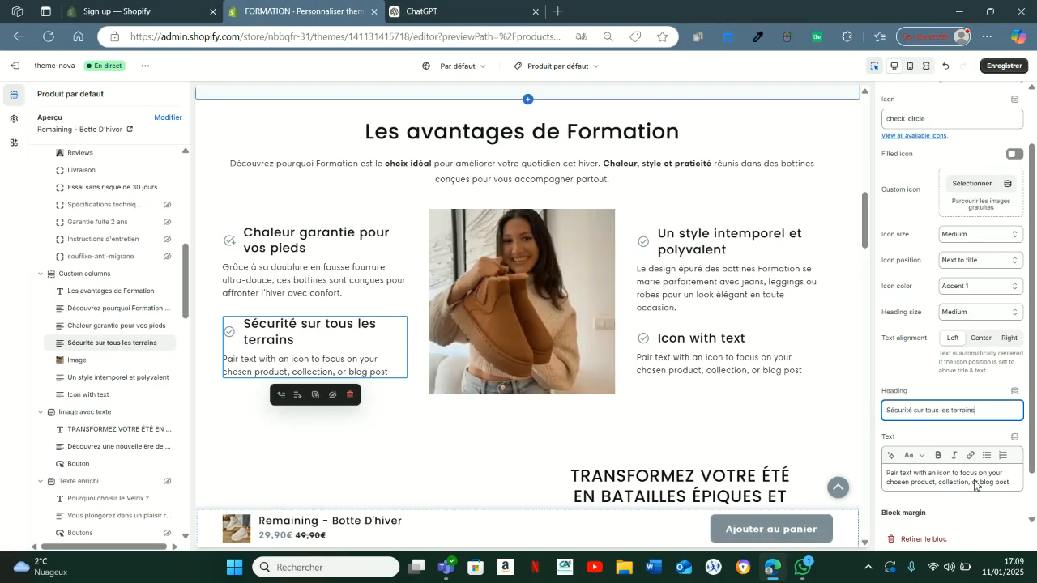
drag(1006, 483, 867, 472)
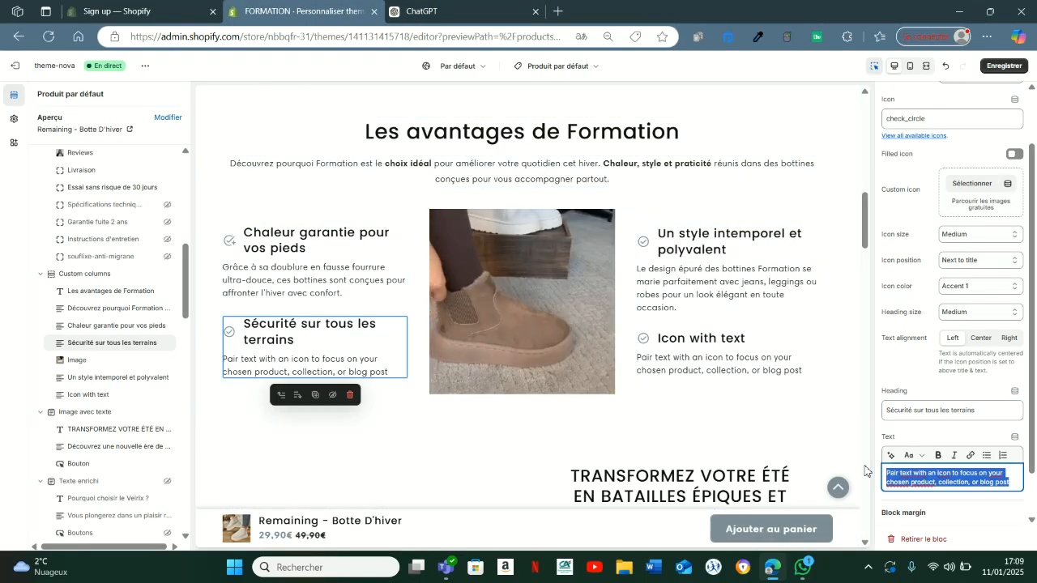
key(ctrl+v)
Copy ChatGPT's fourth title "Praticité au quotidien" and make it the heading of the remaining icon-with-text block
click(453, 12)
scroll(476, 272, down, 2)
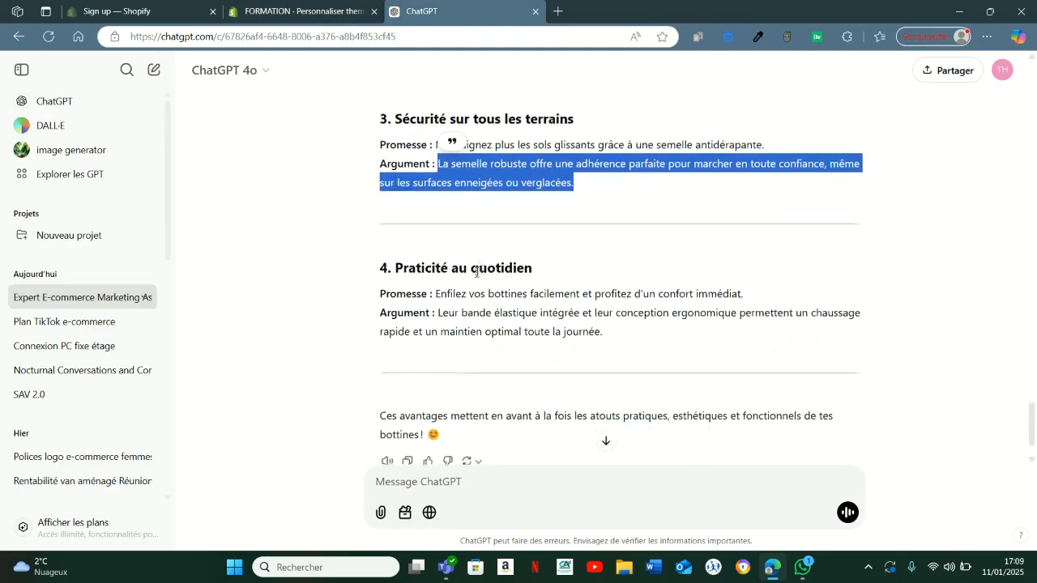
drag(395, 268, 432, 270)
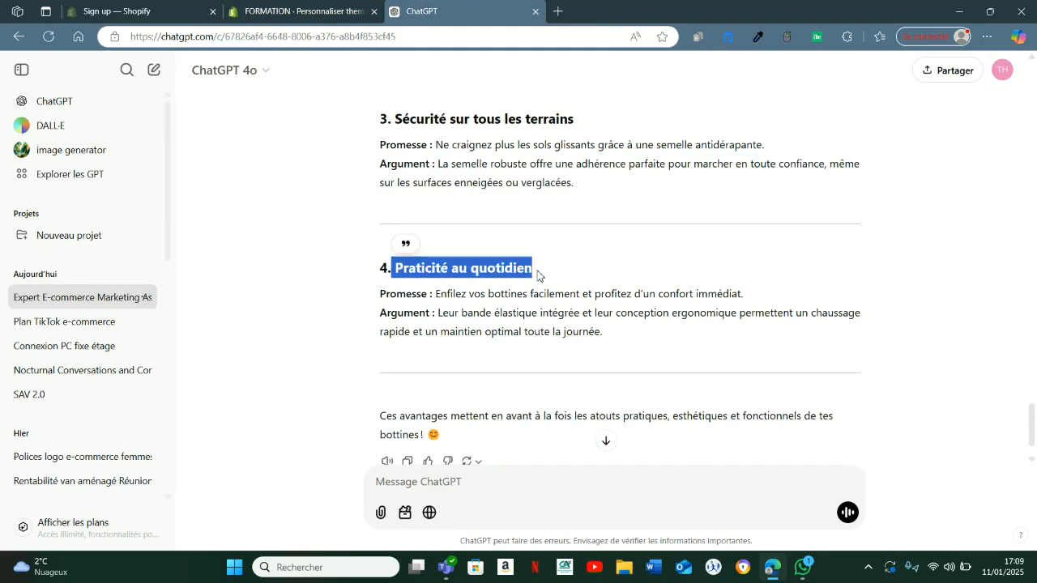
click(296, 11)
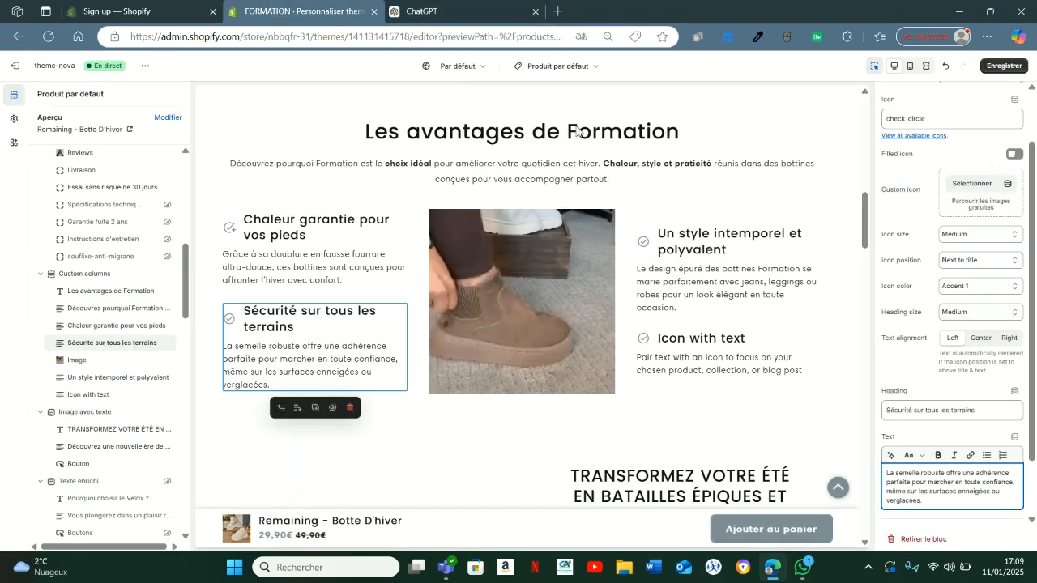
click(733, 346)
drag(946, 411, 851, 414)
Replace the "Praticité au quotidien" block's placeholder text with ChatGPT's fourth argument beginning "Leur bande élastique intégrée"
click(479, 12)
drag(438, 317, 609, 346)
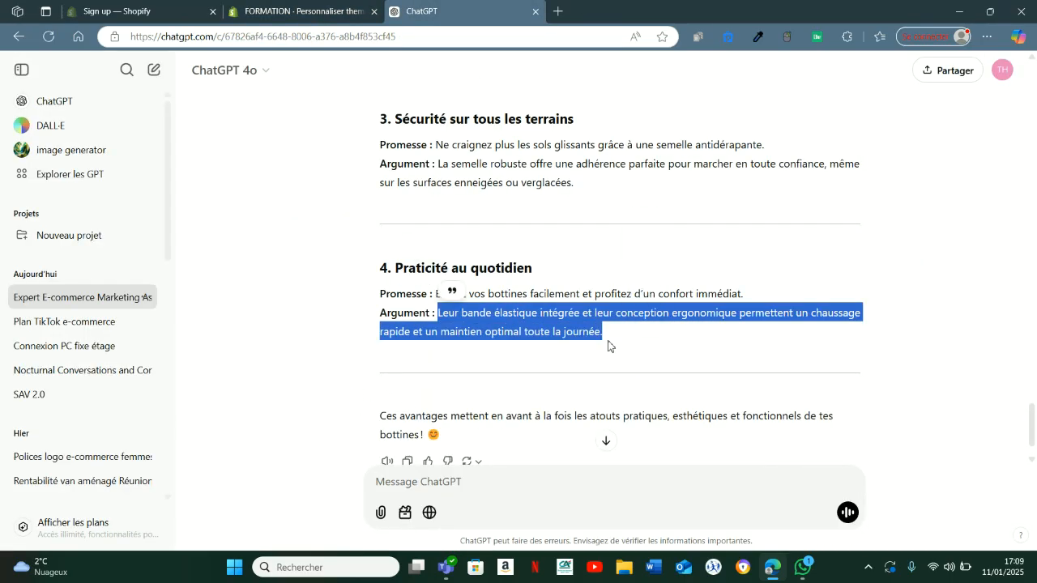
click(300, 11)
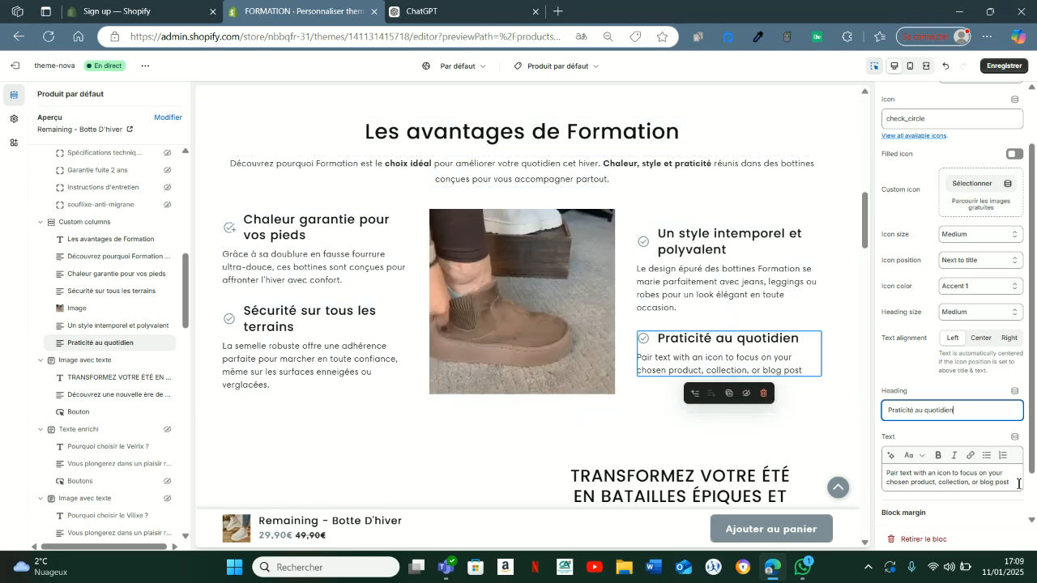
drag(1018, 483, 885, 472)
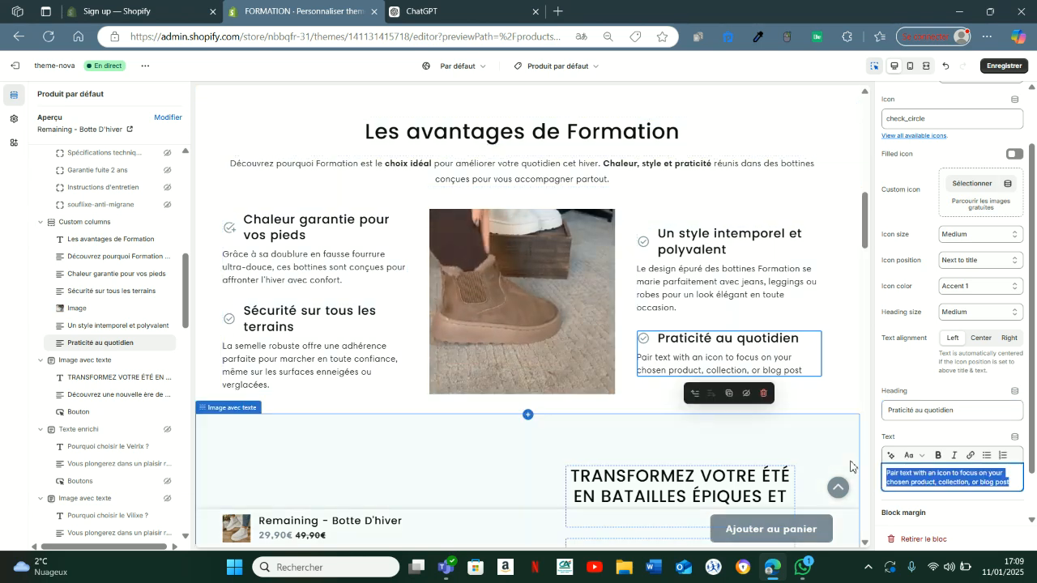
key(ctrl+v)
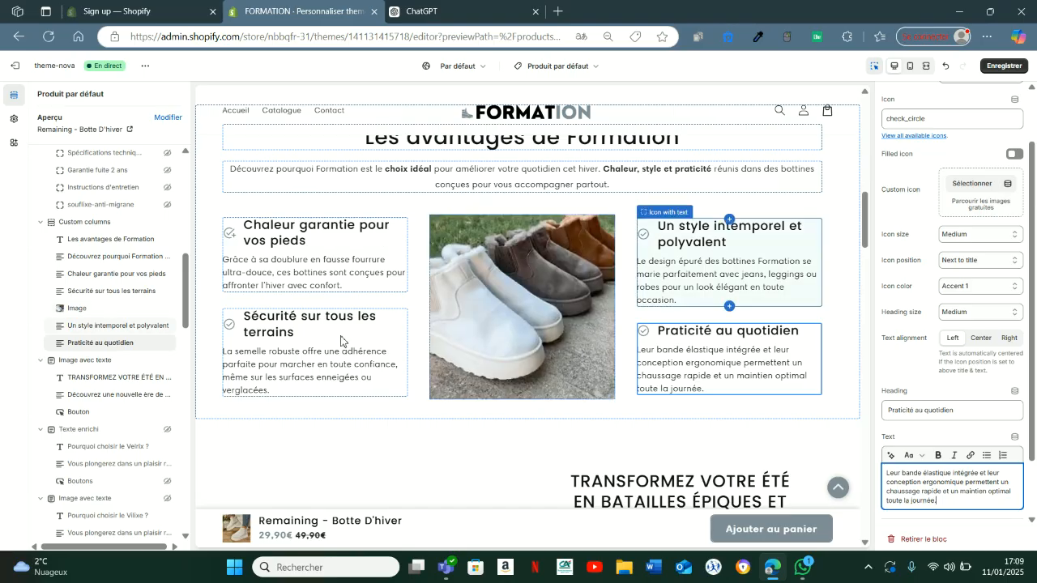
drag(867, 233, 866, 267)
In ChatGPT, start a message with "Merci !" and "Maintenant rédige moi 3 bloc de Titre/Texte.", beginning the sentence about "Ces 3 blocs"
click(469, 12)
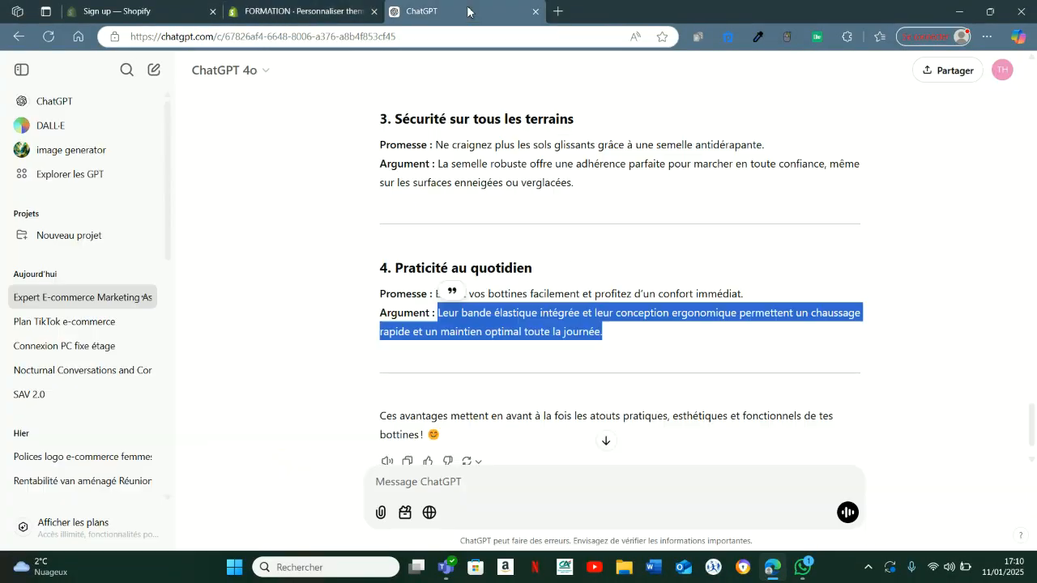
click(467, 480)
scroll(683, 326, down, 1)
text(Mer)
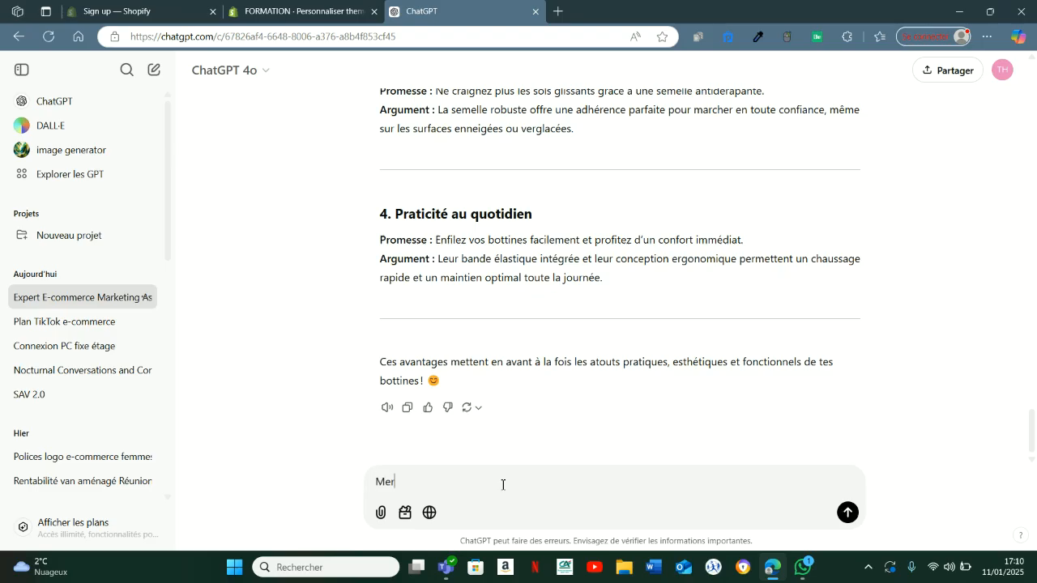
text(ci !)
key(shift+Return)
text(Maintenant rédige moi 3 bloc )
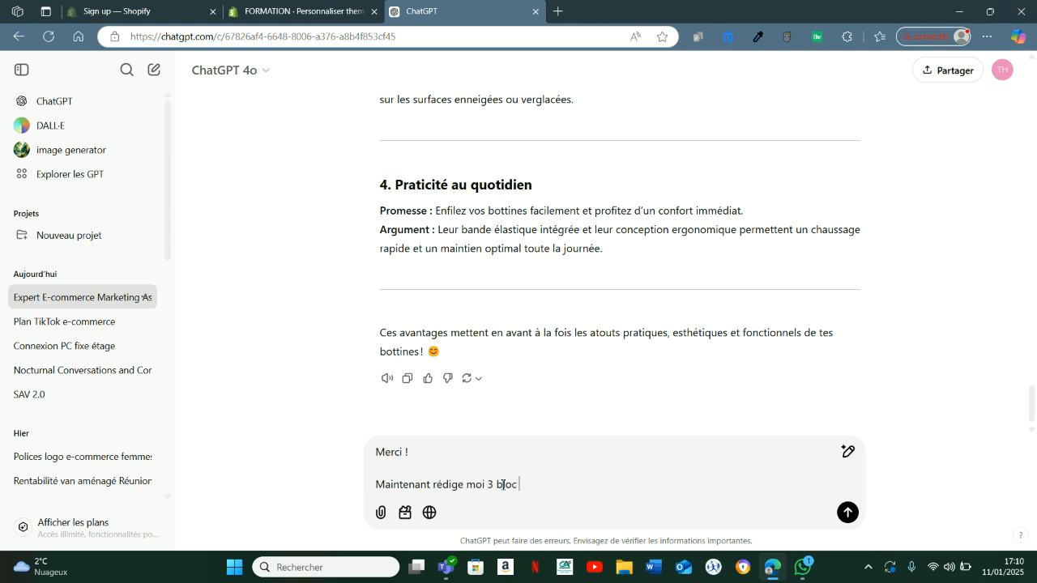
text(de Titre/TExte. Pour ces 3 blocs je ve)
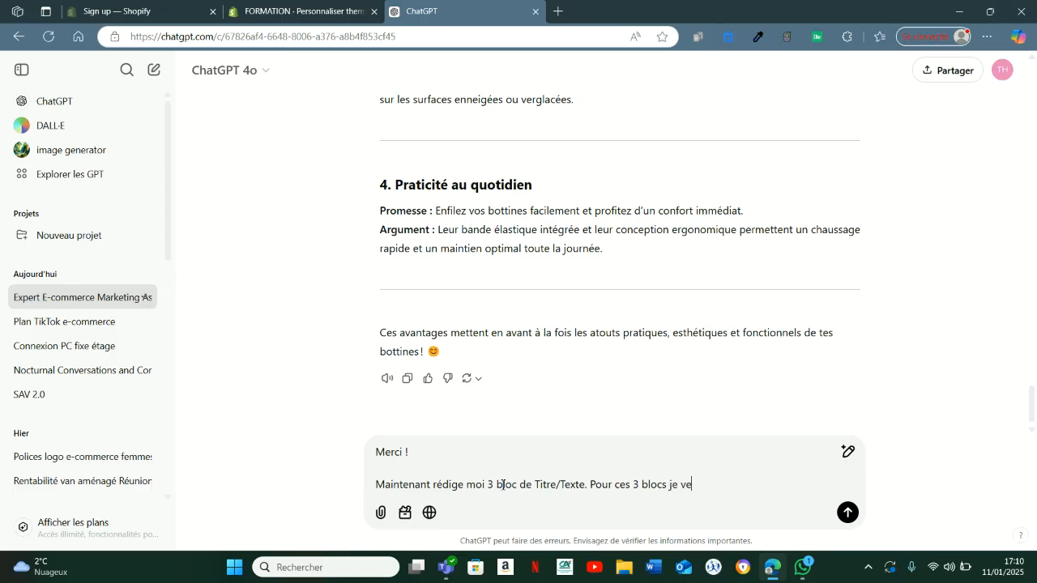
key(BackSpace)
key(BackSpace)
key(BackSpace)
key(BackSpace)
key(BackSpace)
key(BackSpace)
key(BackSpace)
key(BackSpace)
key(BackSpace)
key(BackSpace)
key(BackSpace)
key(BackSpace)
key(BackSpace)
text(ocs ser)
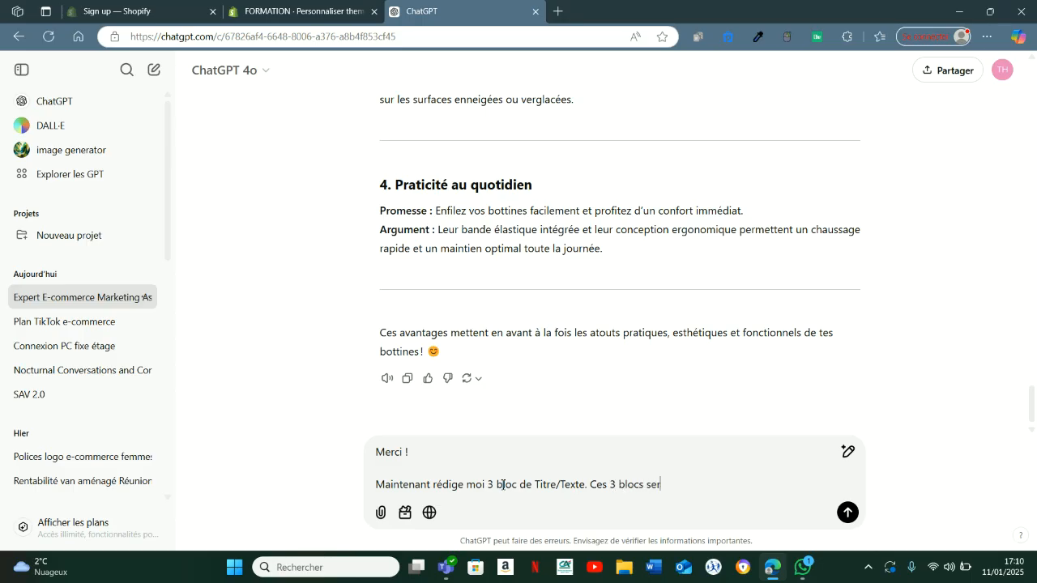
Complete the sentence so the 3 blocks "seront la suite de ma page produit des 4 avantages que tu m'as donné juste avant"
text(ont la suite des 4 avanatges)
key(BackSpace)
key(BackSpace)
key(BackSpace)
key(BackSpace)
key(BackSpace)
key(BackSpace)
text(tages que tu m'as dp)
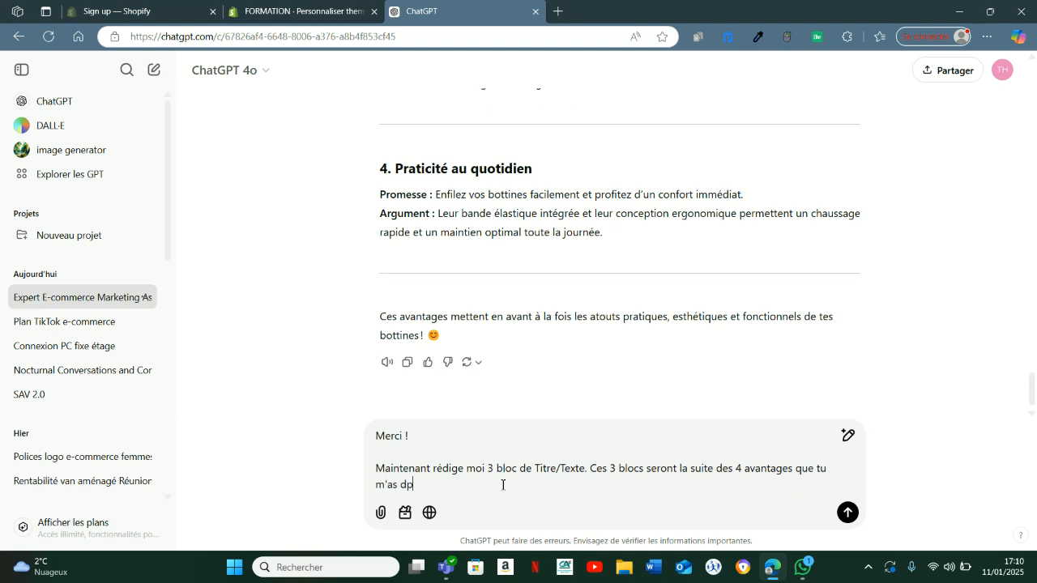
key(BackSpace)
key(BackSpace)
key(BackSpace)
text(onné juste avant)
click(715, 468)
text(de ma page pro)
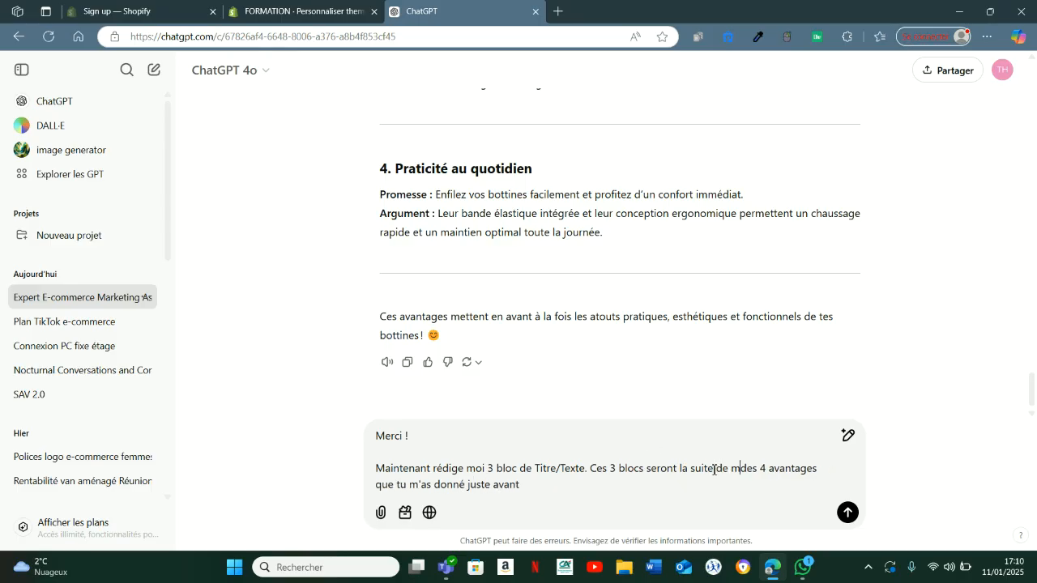
text(duit)
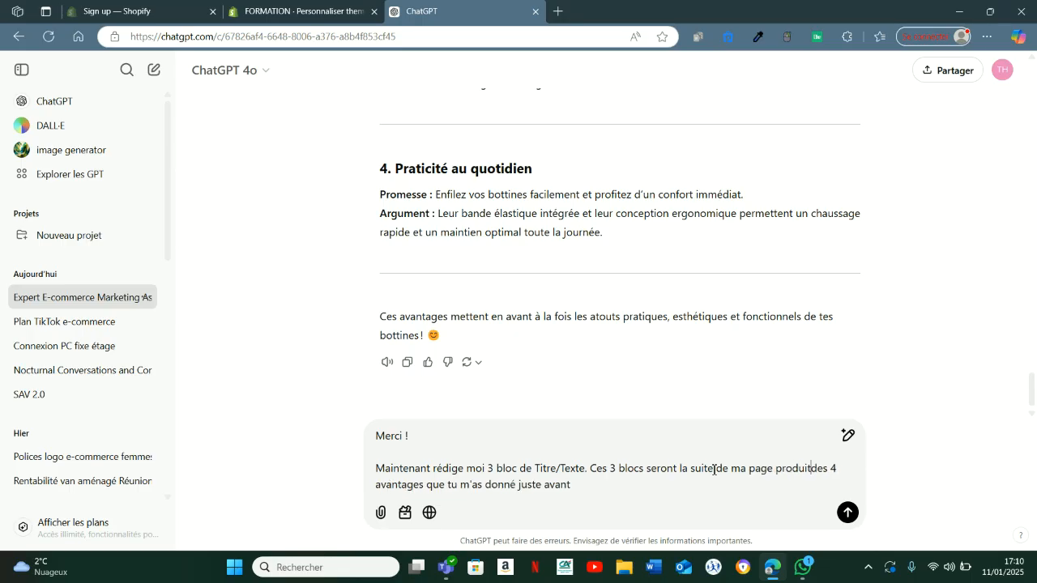
right_click(709, 470)
click(691, 480)
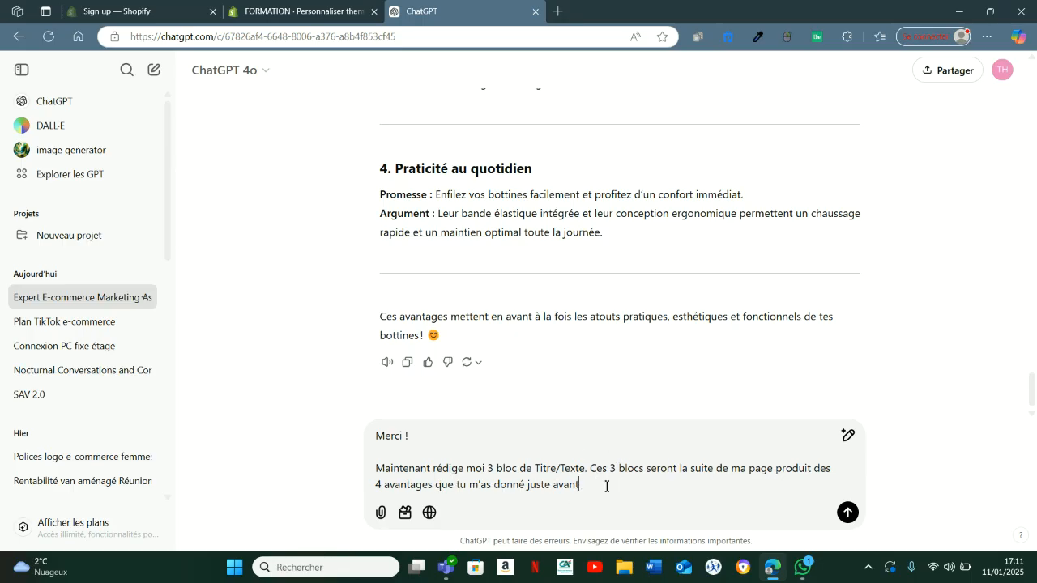
Add a paragraph asking for ecommerce and marketing expert writing, with titles that impact the client and texts that make them want to buy, and send the message
key(shift+Return)
key(shift+Return)
text(Rédige moi cela en tant qu'expert en e)
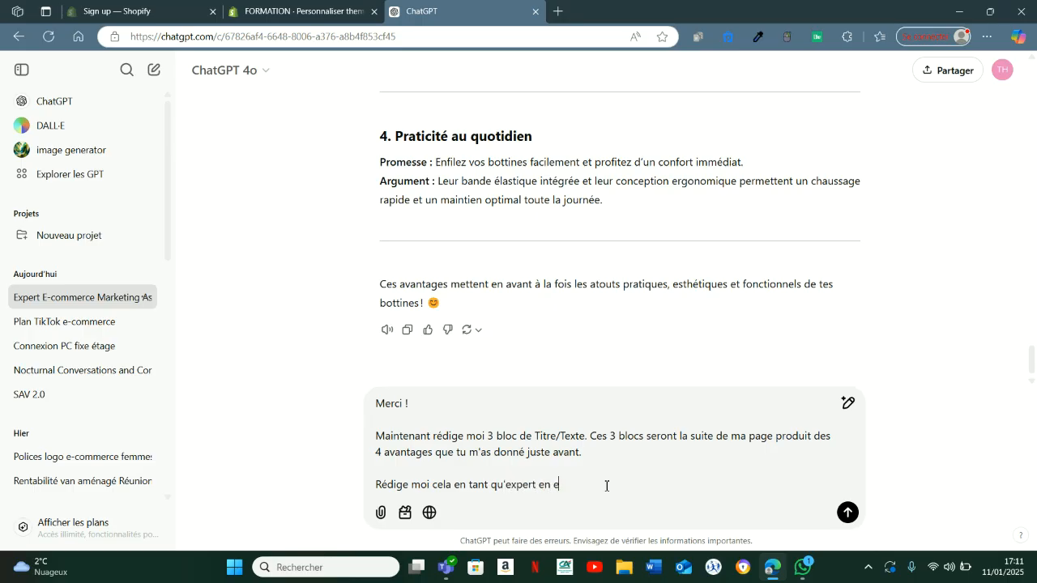
text(commerce et en markting, je)
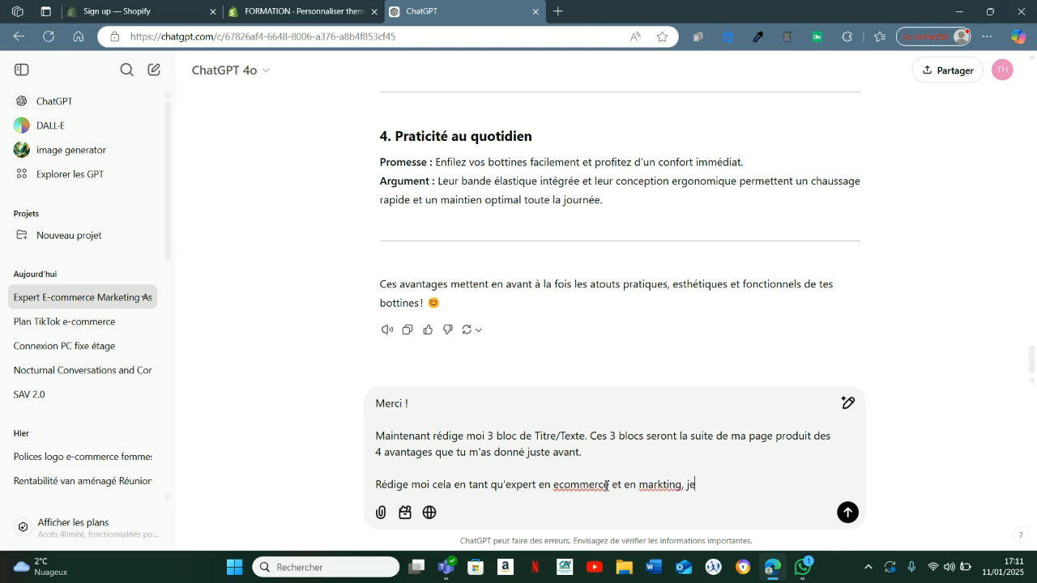
text( veux que quand mon client lis le titre)
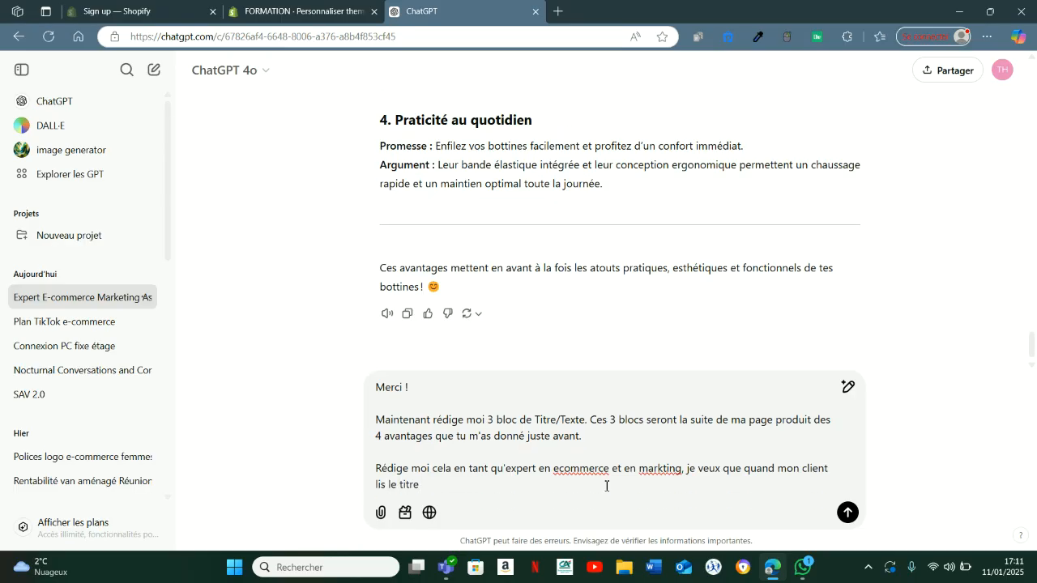
text( qu'il soit impacter et quand il lit les te)
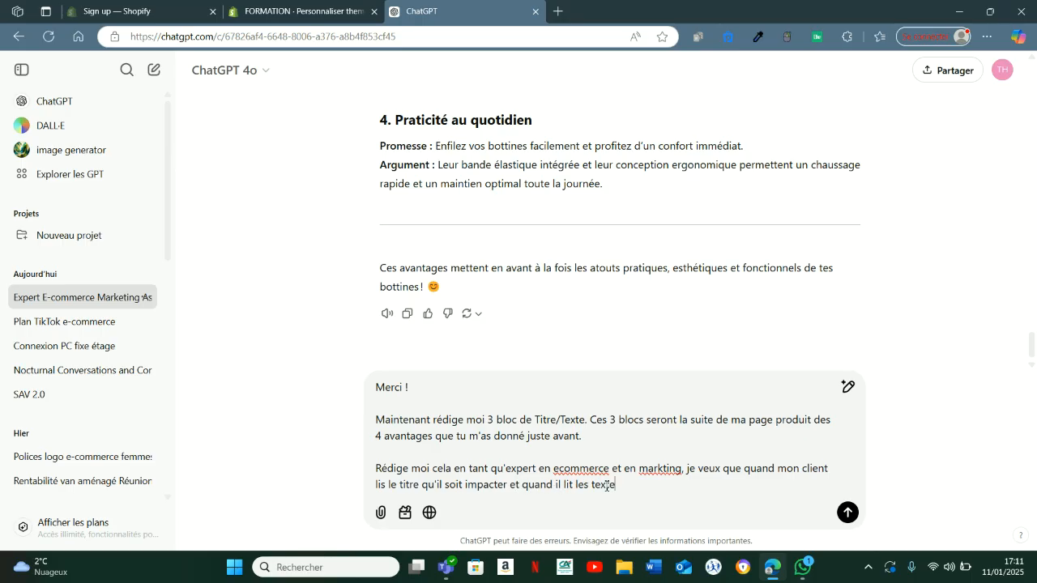
text(xte)
right_click(604, 486)
key(Escape)
click(575, 486)
key(BackSpace)
text(s qu'il ai envie d'a)
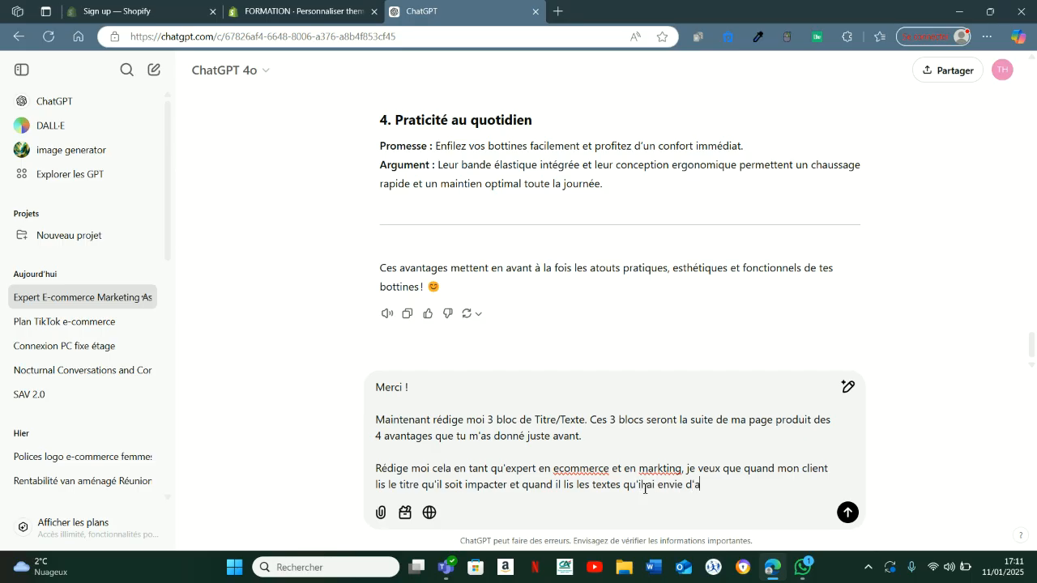
text(cheter mon produit.)
key(Return)
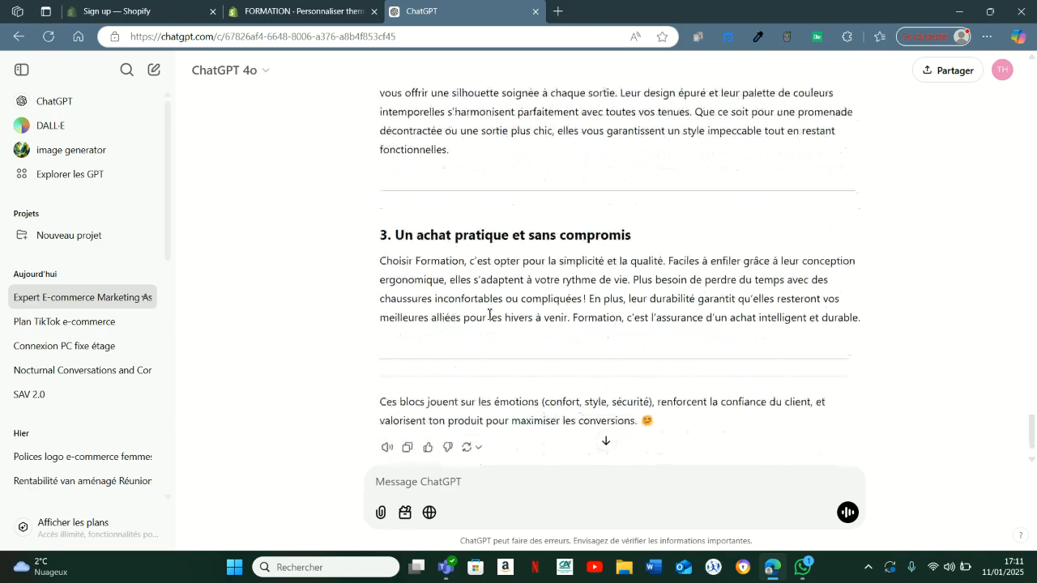
Review the proposed blocks and send the follow-up request "merci ! Juste un peu moins long les textes"
scroll(464, 331, up, 1)
drag(460, 293, 380, 209)
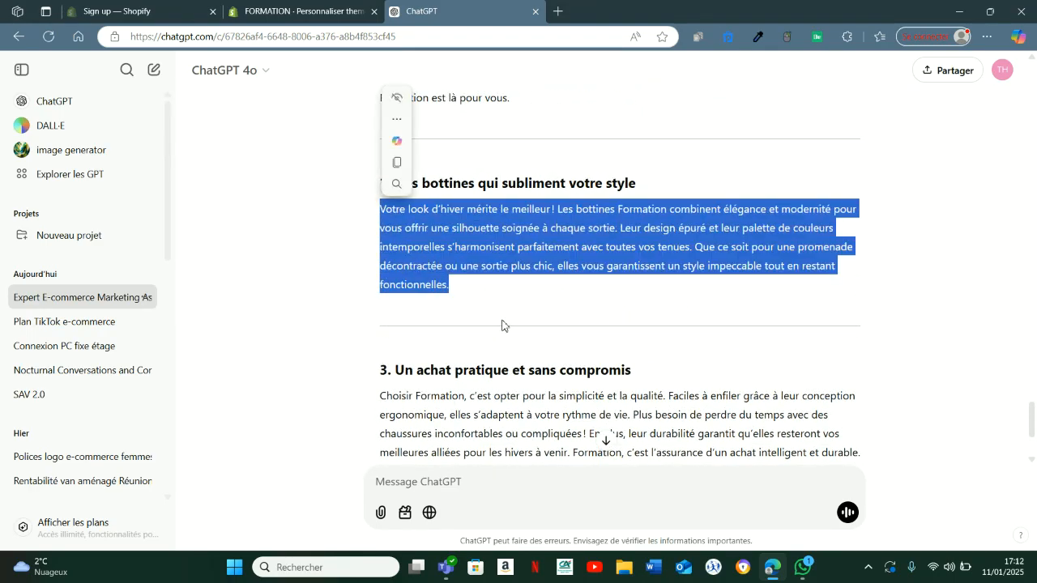
click(515, 324)
scroll(521, 321, down, 2)
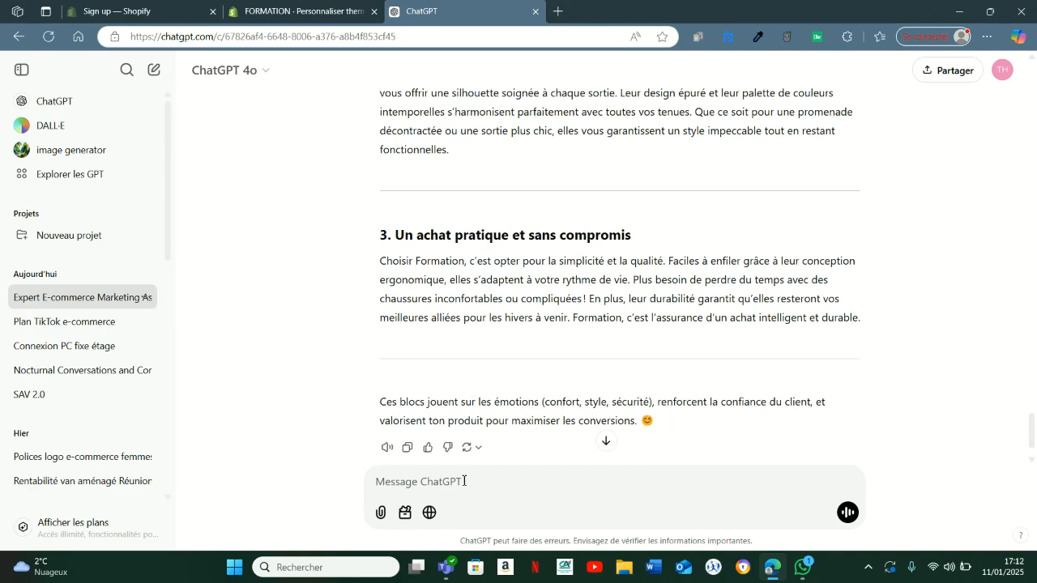
text(merci ! Juste un peu mo)
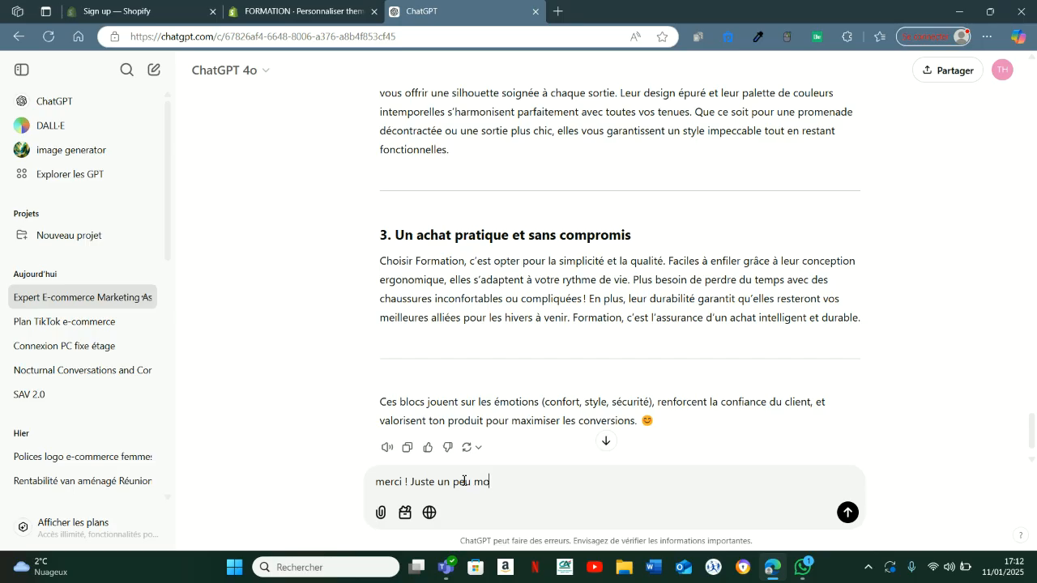
text(ins long les textes)
key(Return)
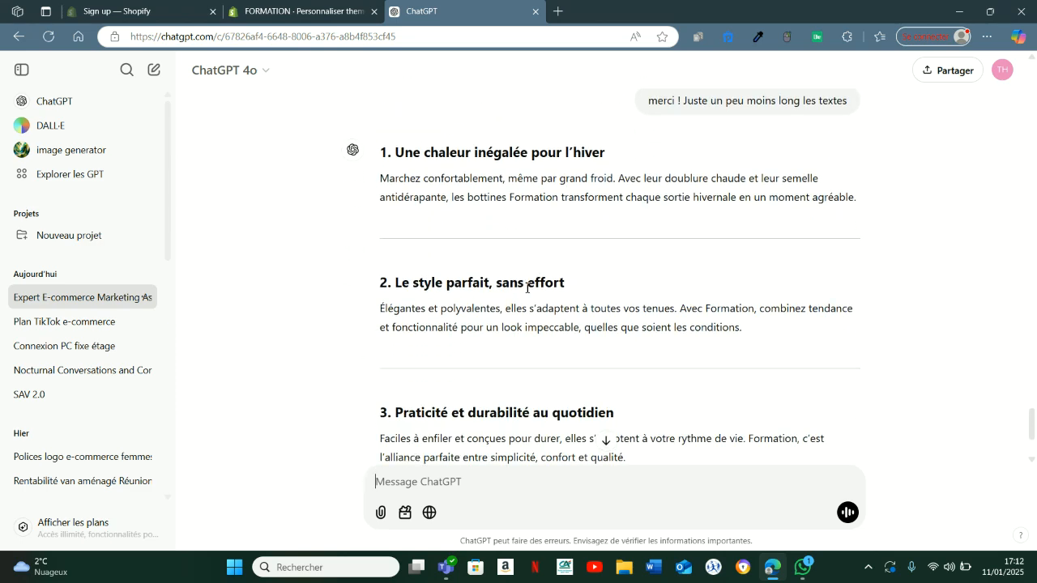
Replace the first image-with-text section's heading with "Une expérience hivernale incomparable", copied from ChatGPT's first longer block
scroll(522, 284, up, 7)
scroll(476, 234, up, 2)
scroll(481, 248, down, 2)
scroll(377, 259, up, 1)
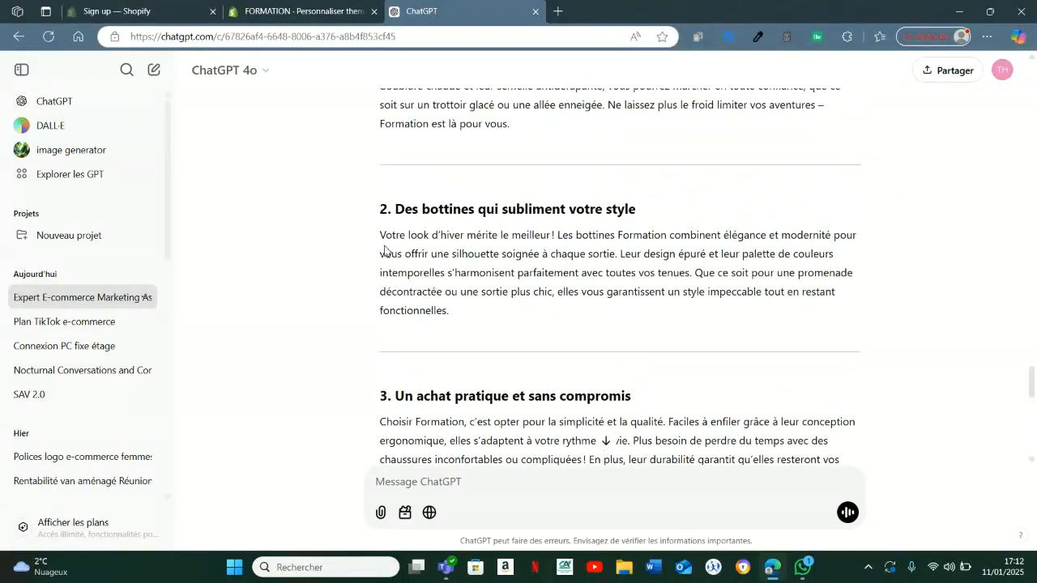
scroll(445, 256, up, 3)
drag(395, 225, 665, 235)
key(ctrl+c)
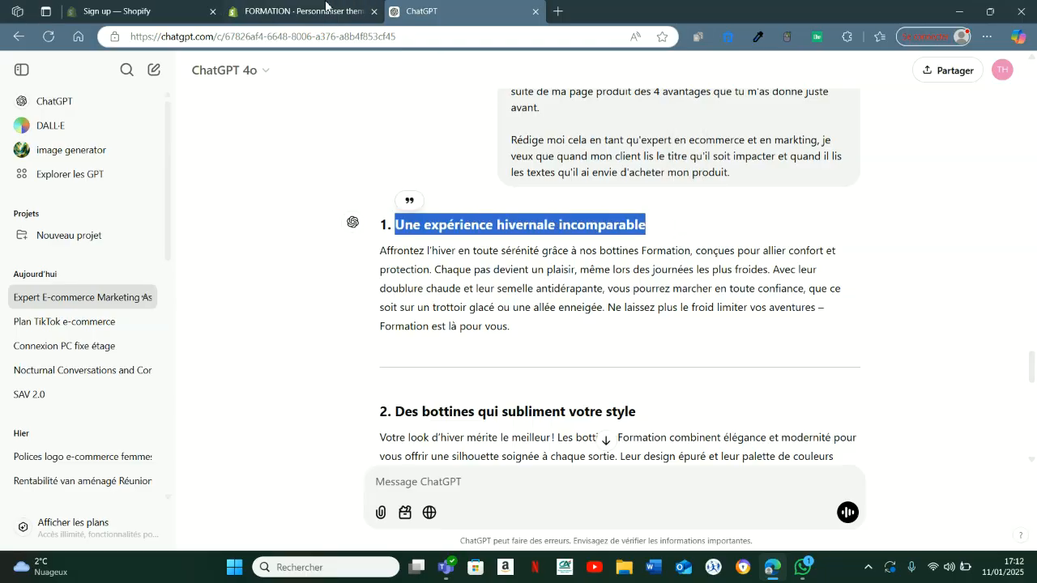
click(298, 8)
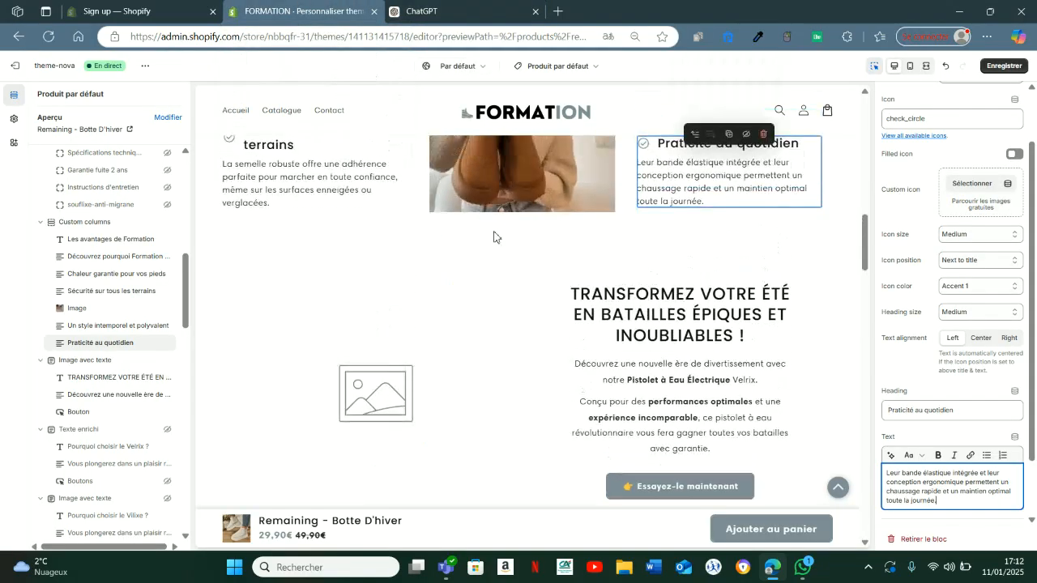
click(654, 314)
scroll(654, 314, down, 1)
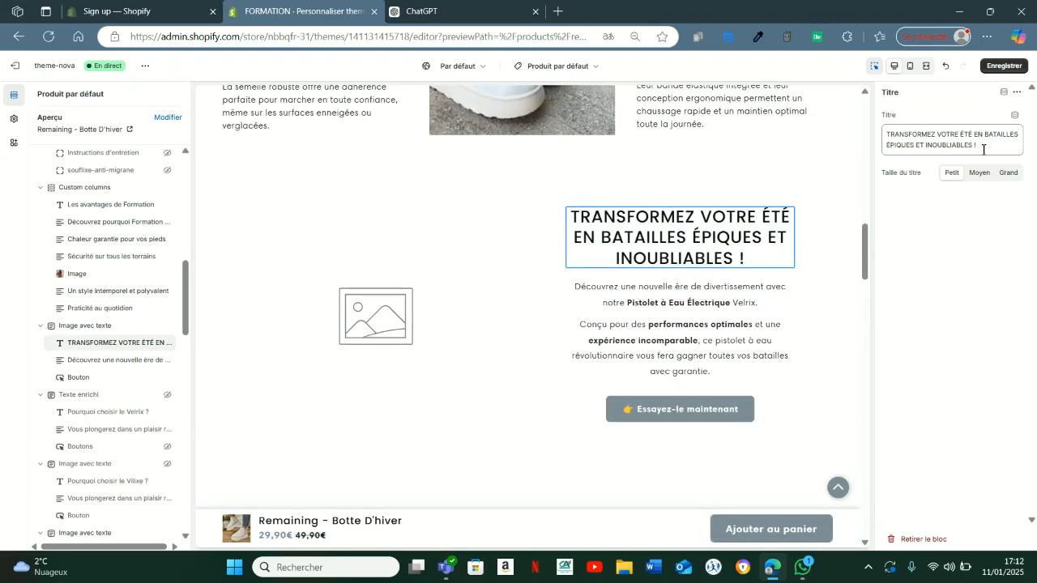
drag(982, 145, 865, 140)
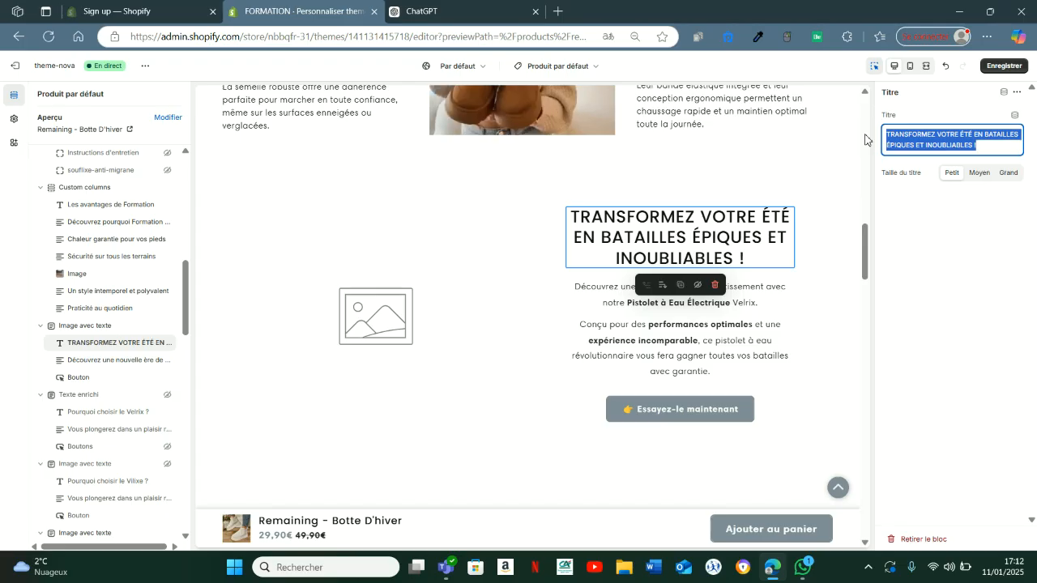
key(ctrl+v)
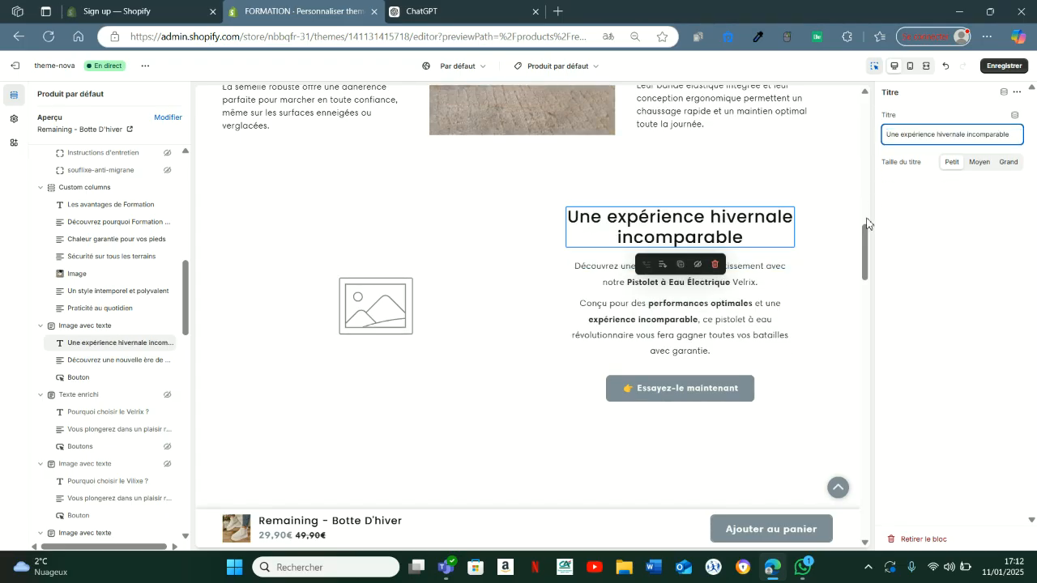
scroll(867, 227, down, 1)
click(426, 6)
scroll(523, 317, down, 8)
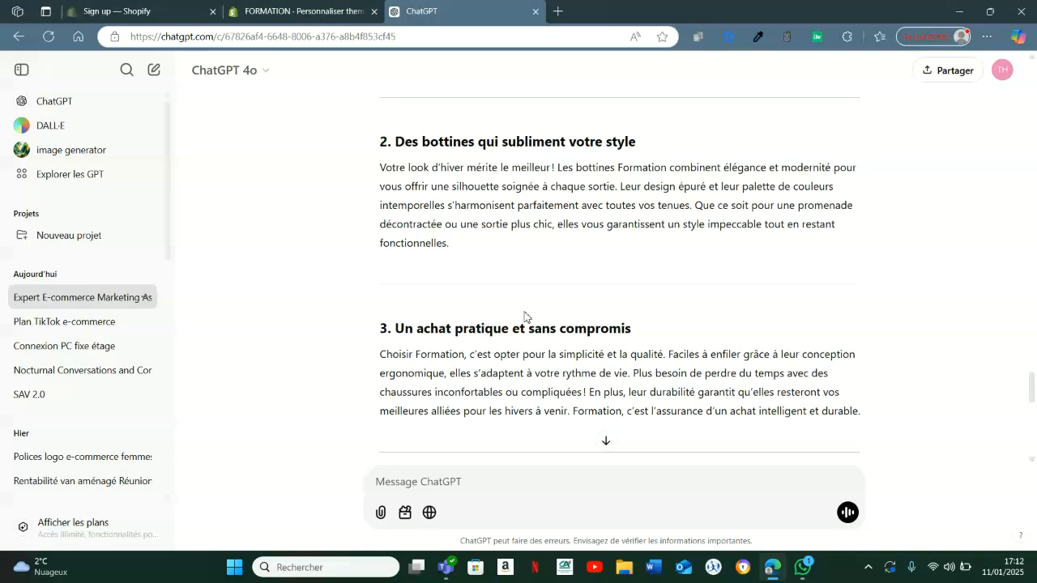
drag(381, 314, 883, 351)
key(ctrl+c)
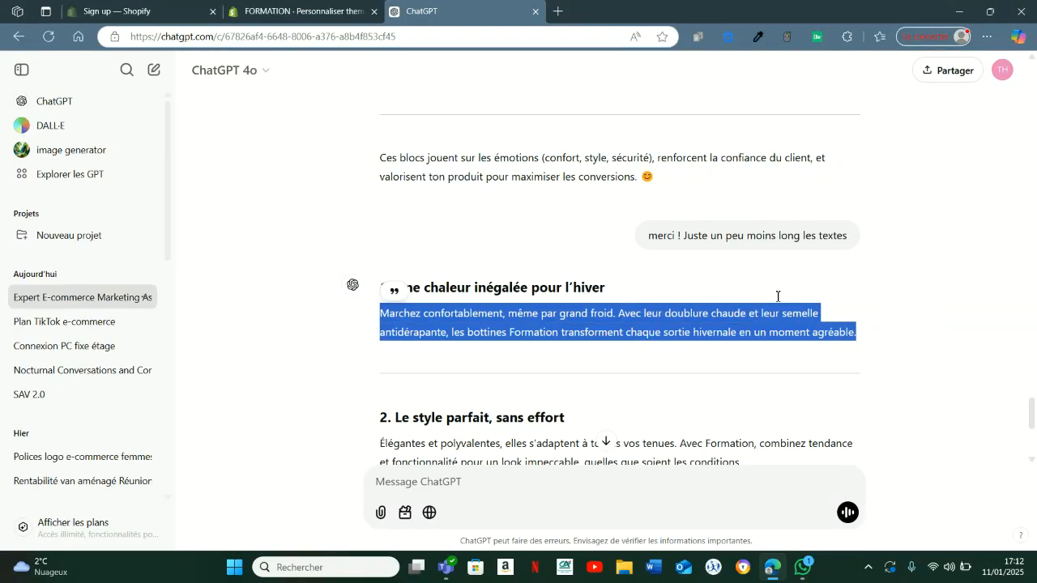
click(283, 7)
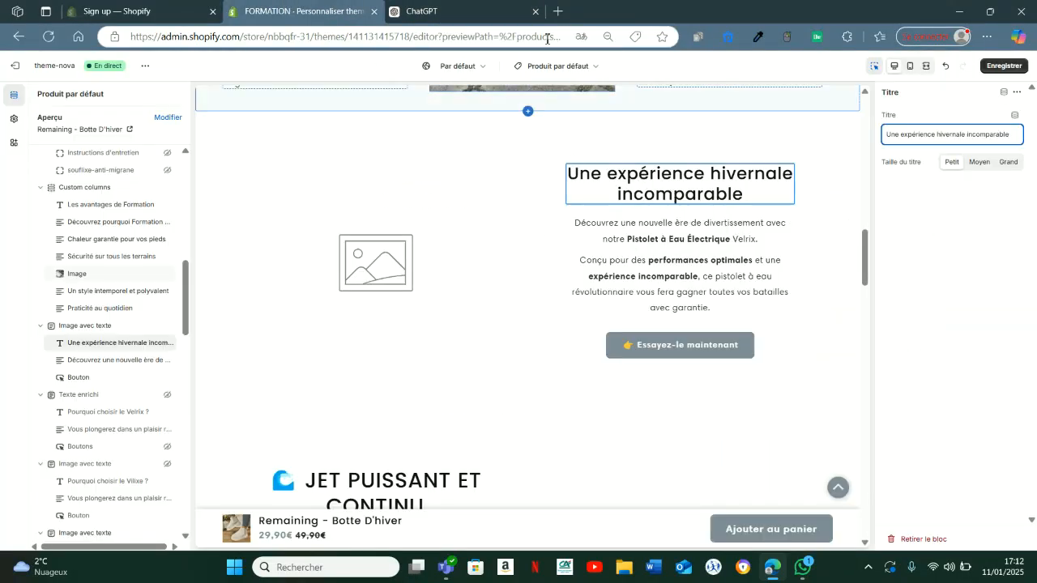
Copy the title "Une chaleur inégalée pour l'hiver" from ChatGPT's shortened version and set it as the image-with-text section's heading
click(484, 11)
click(483, 290)
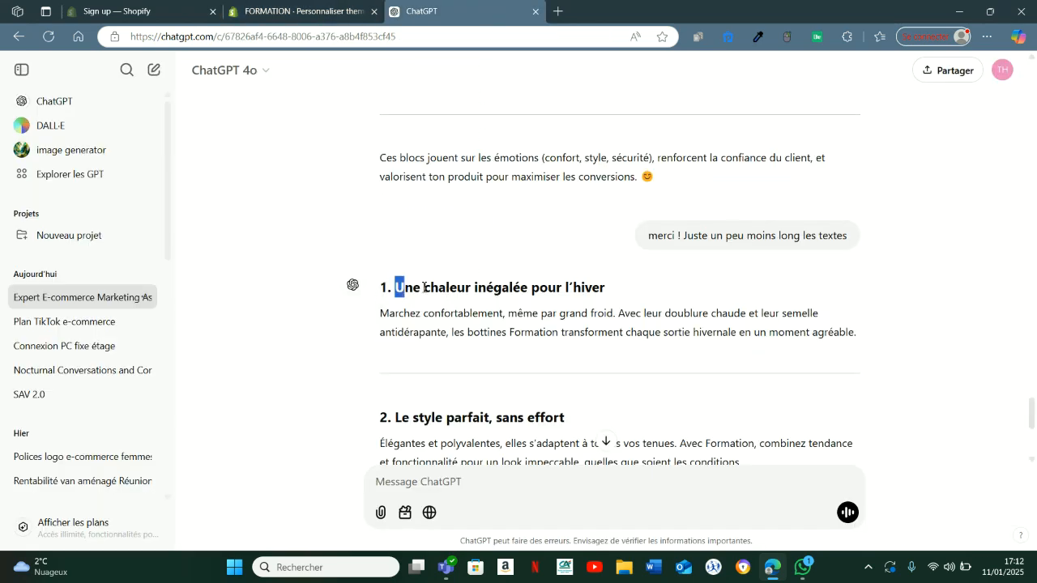
drag(395, 288, 607, 288)
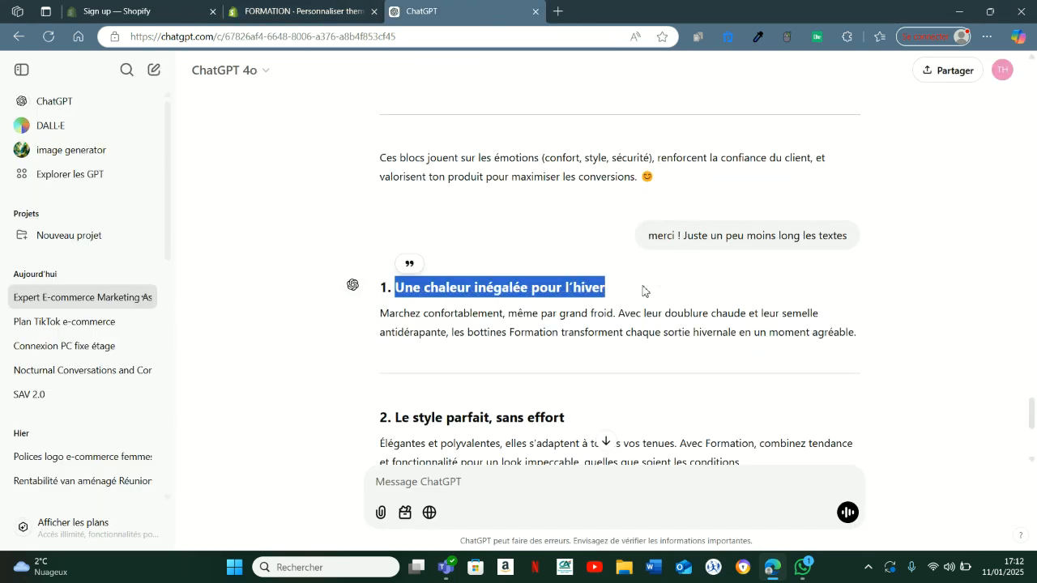
click(292, 10)
drag(895, 135, 838, 143)
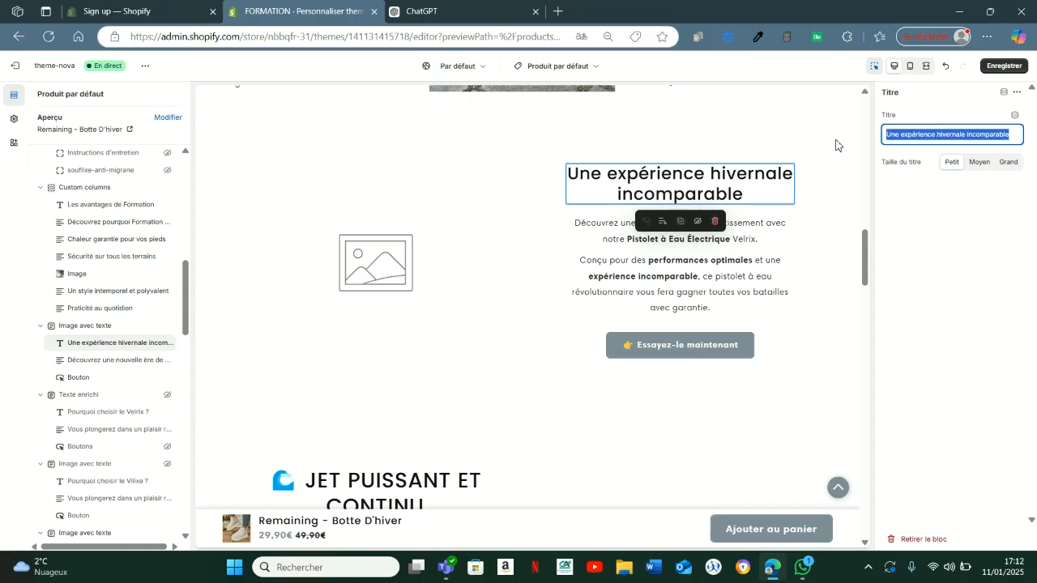
key(ctrl+v)
Replace the section's body text with ChatGPT's shortened first text, starting a new paragraph at "Avec leur doublure chaude"
click(479, 10)
drag(380, 312, 868, 354)
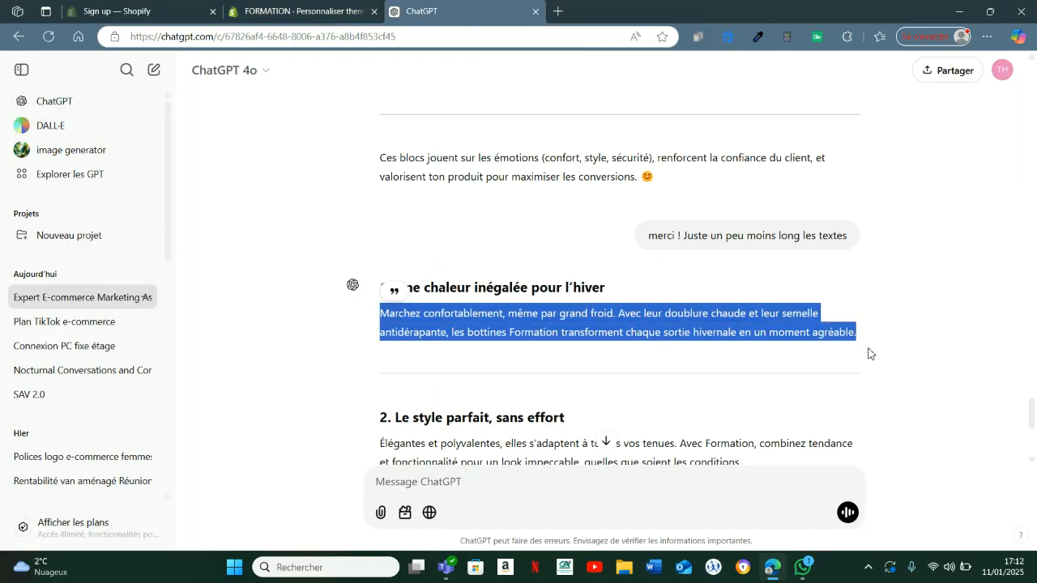
click(324, 9)
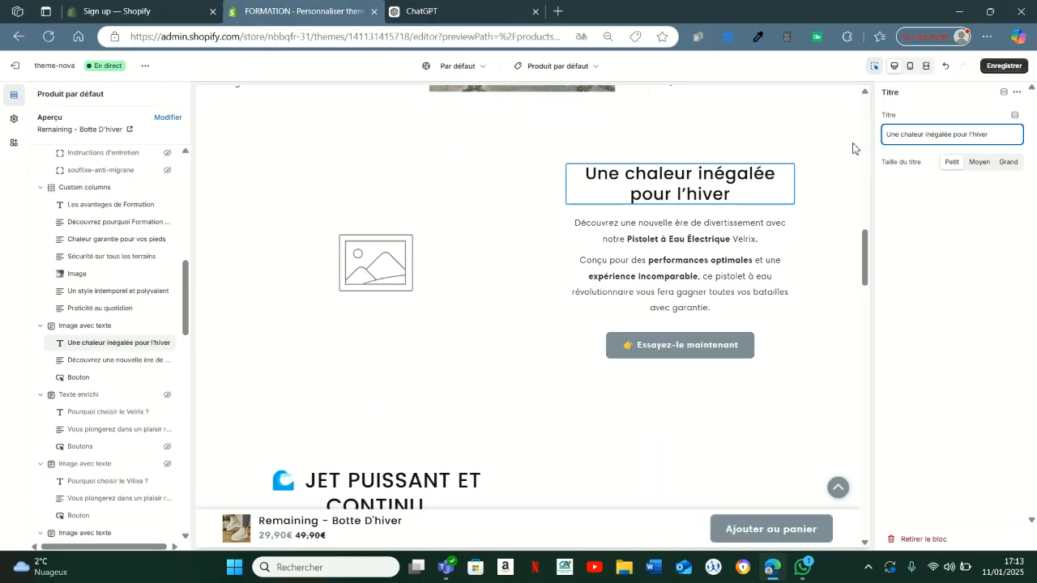
click(750, 271)
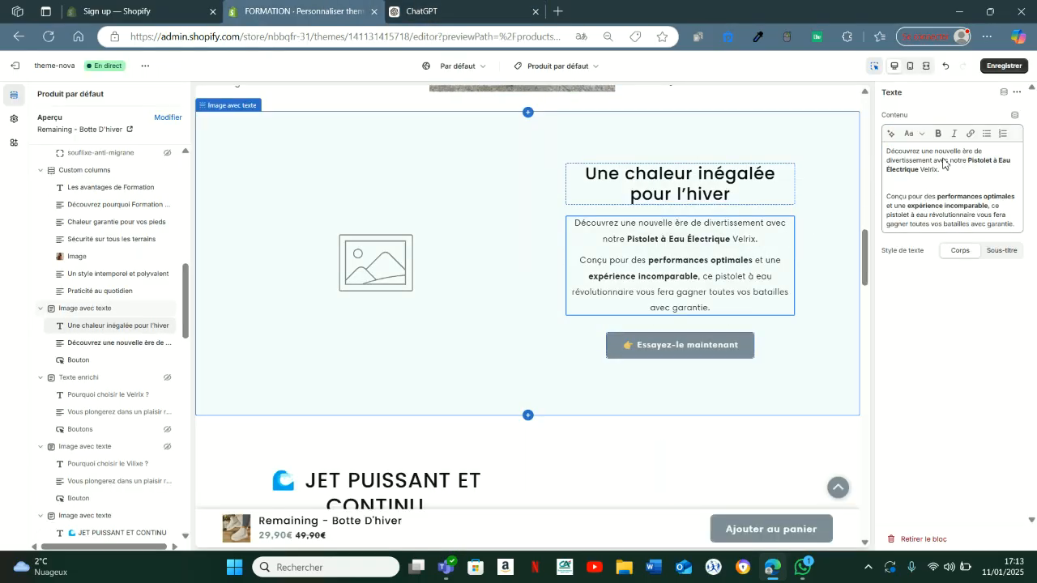
drag(1021, 228, 885, 144)
key(ctrl+v)
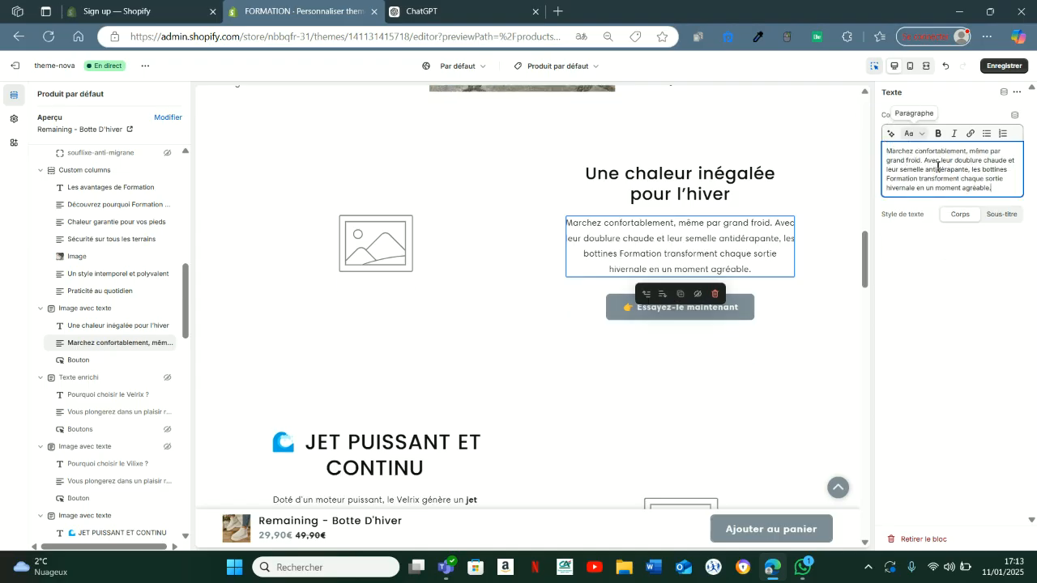
click(924, 161)
key(Return)
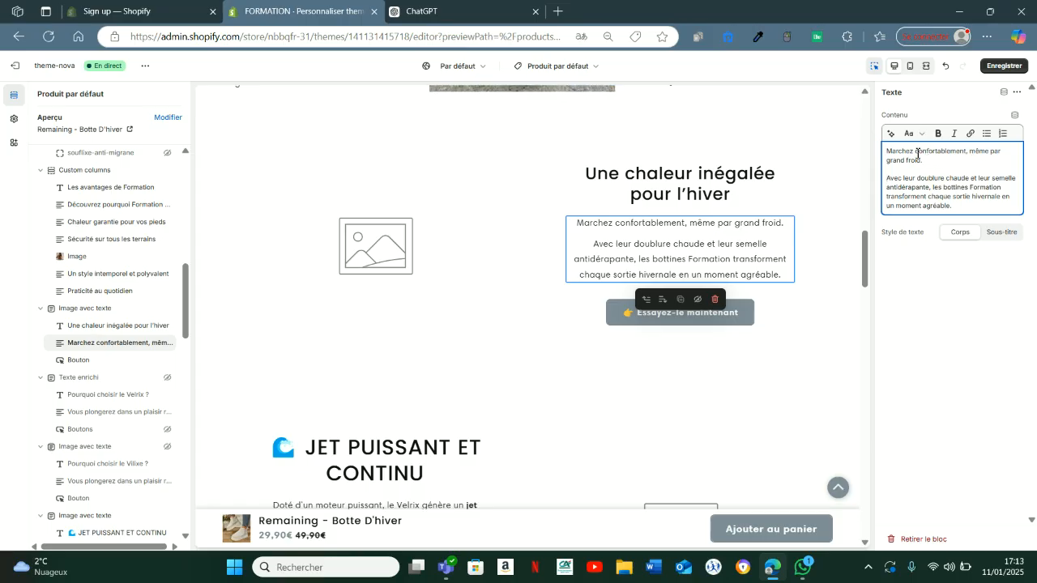
Bold "confortablement", "grand froid.", "doublure chaude et leur semelle antidérapante" and "moment agréable." in the section's body text
drag(914, 152, 962, 155)
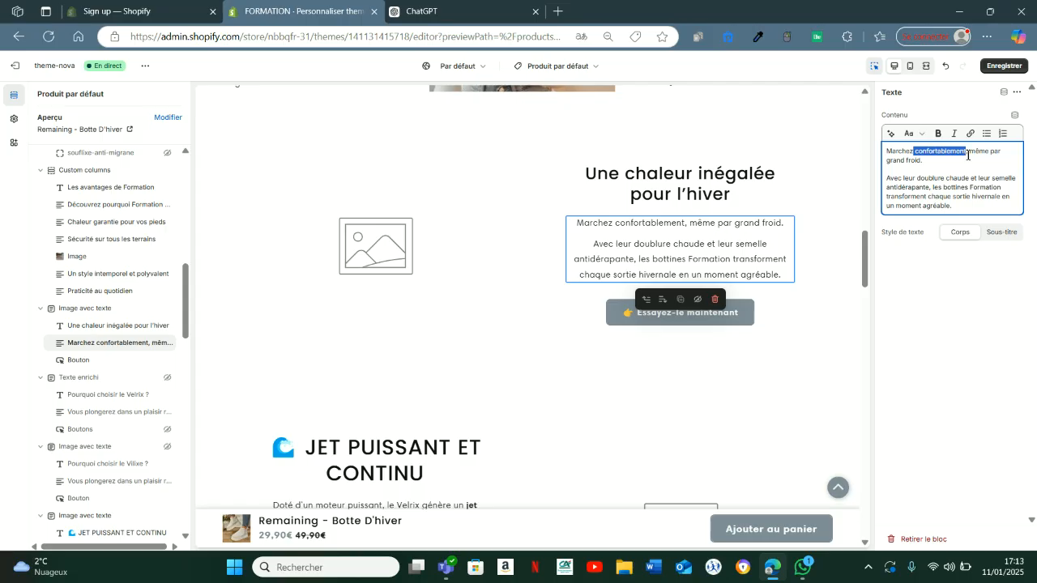
click(938, 133)
click(980, 154)
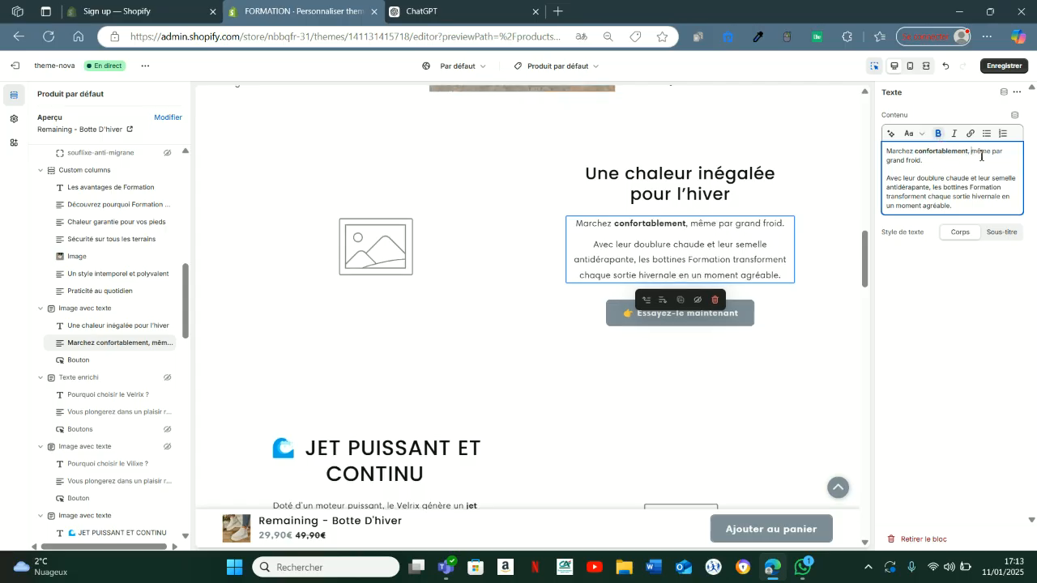
drag(918, 160, 924, 160)
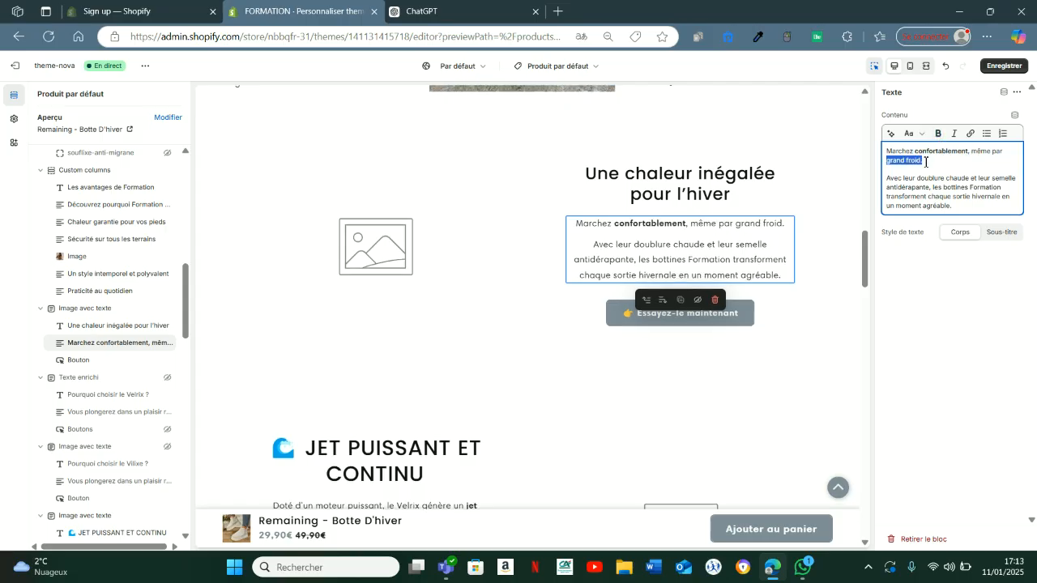
key(ctrl+b)
click(932, 176)
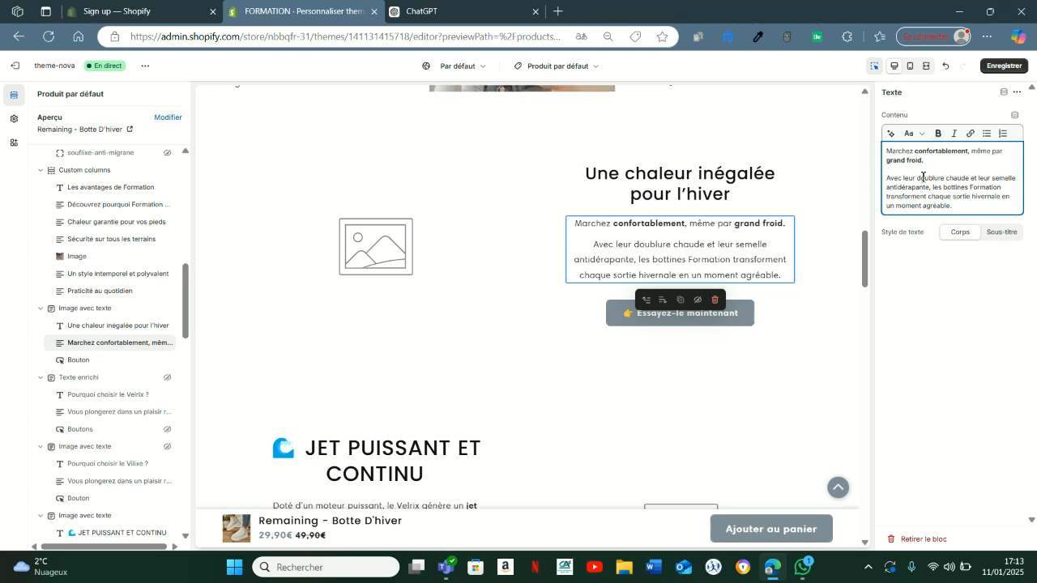
drag(935, 179, 930, 186)
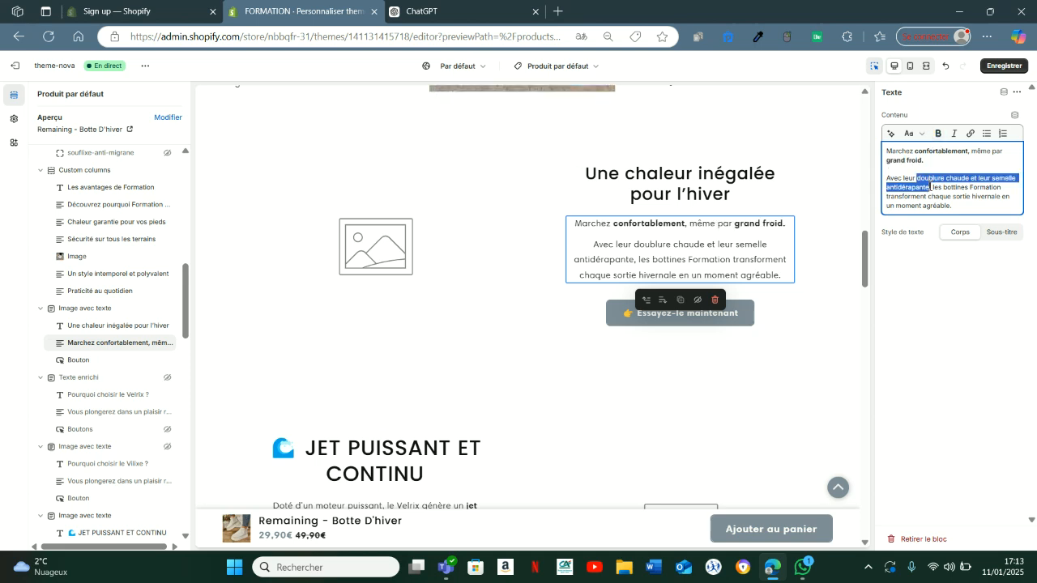
key(ctrl+b)
click(937, 187)
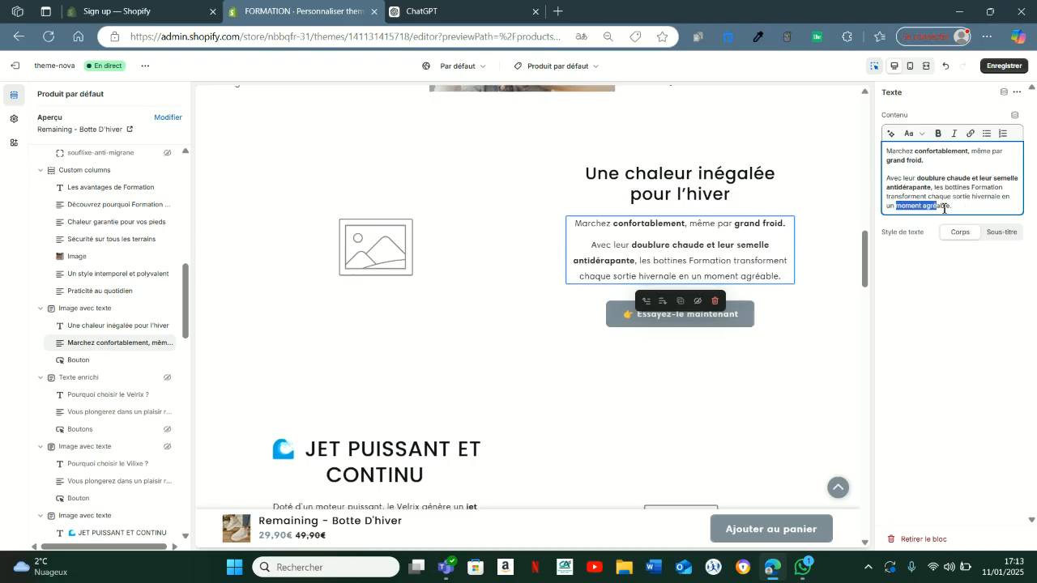
click(939, 137)
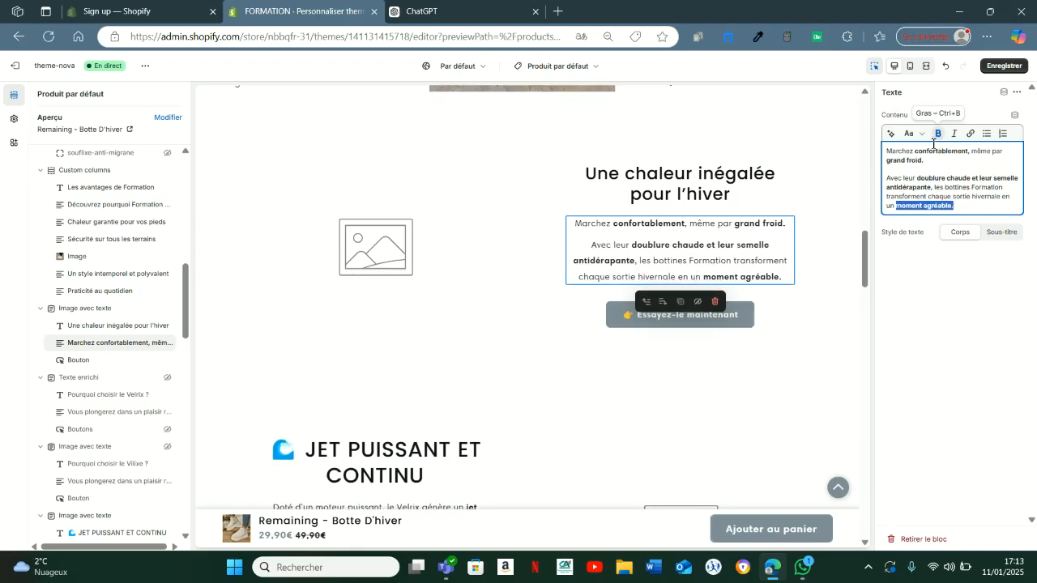
Set the image-with-text section's image to the Kaching-Bundles JPG showing the cream boots
click(397, 240)
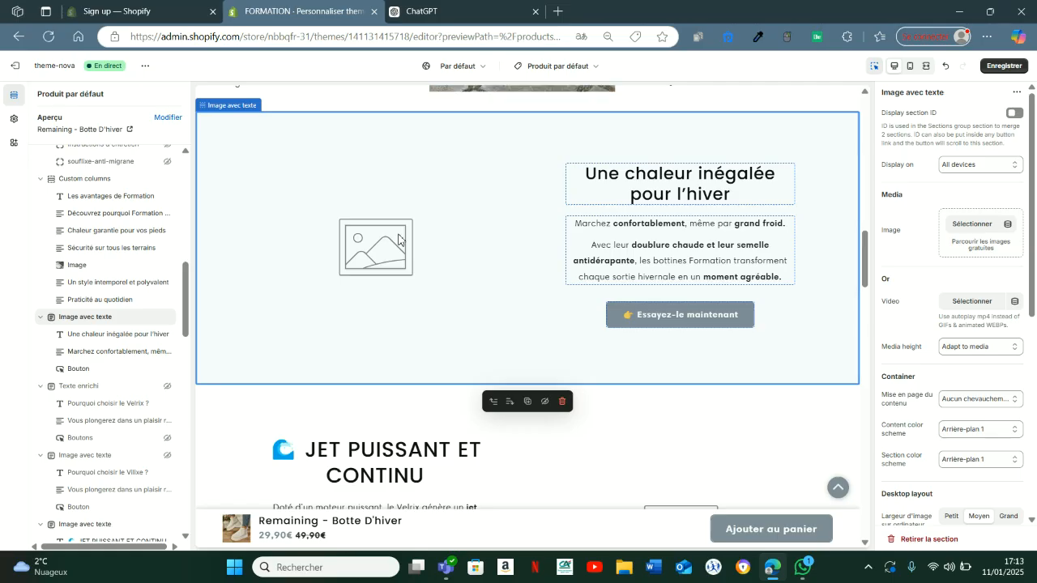
click(975, 224)
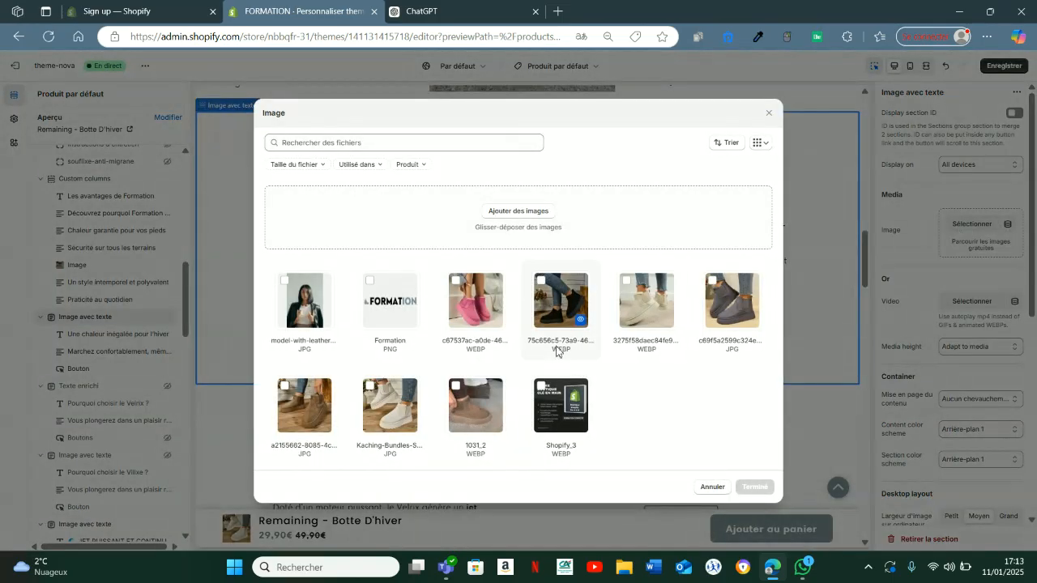
click(390, 405)
click(754, 487)
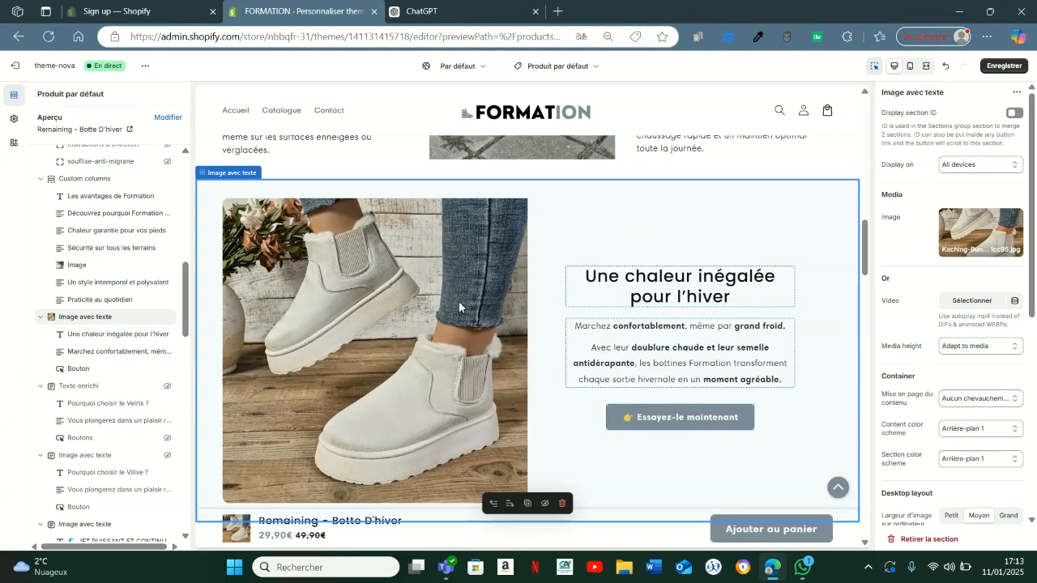
scroll(460, 307, down, 1)
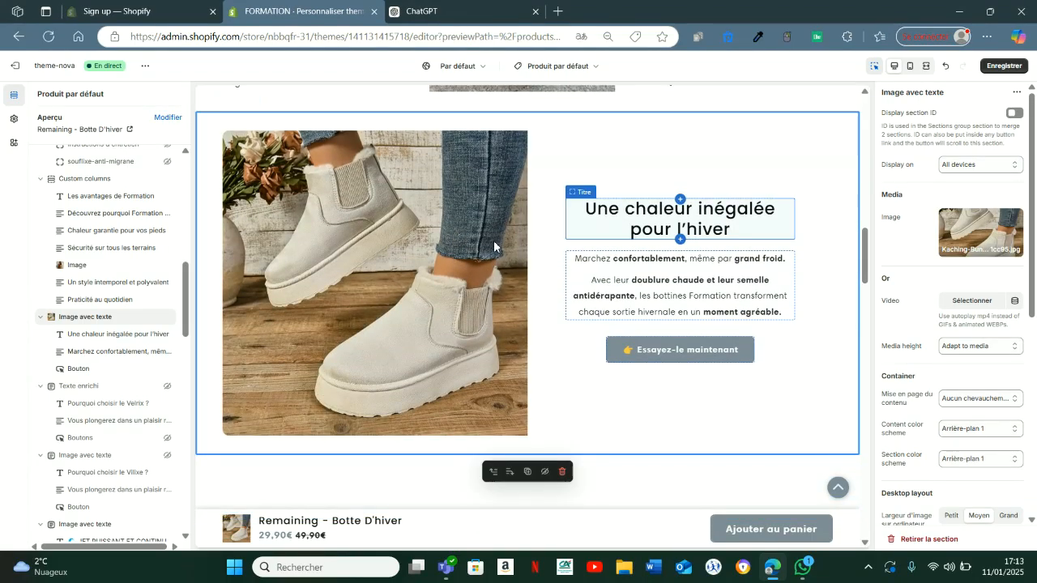
Link the section's "Essayez-le maintenant" button to the product "Remaining - Botte D'hiver"
click(645, 354)
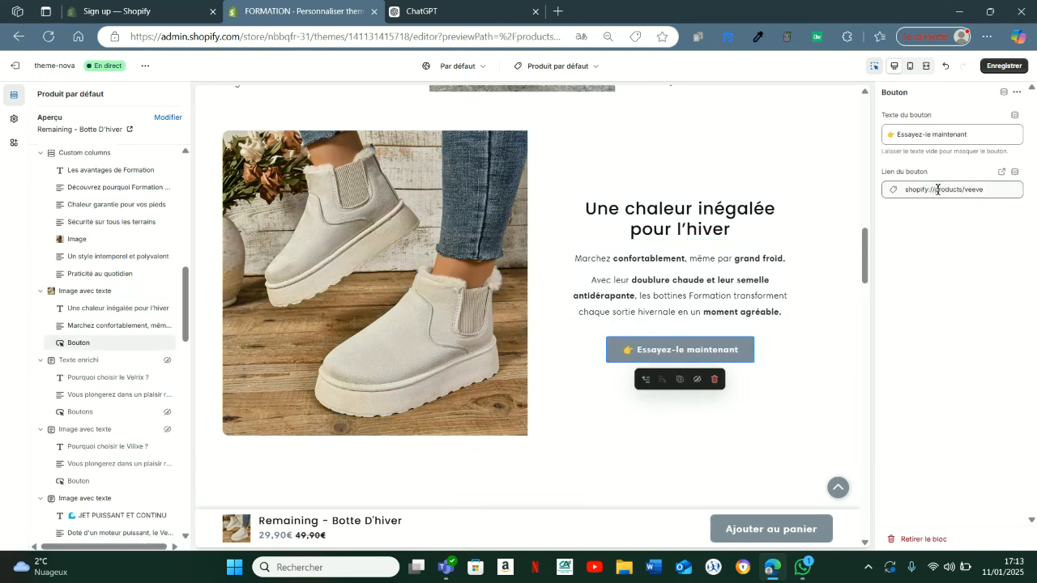
click(931, 189)
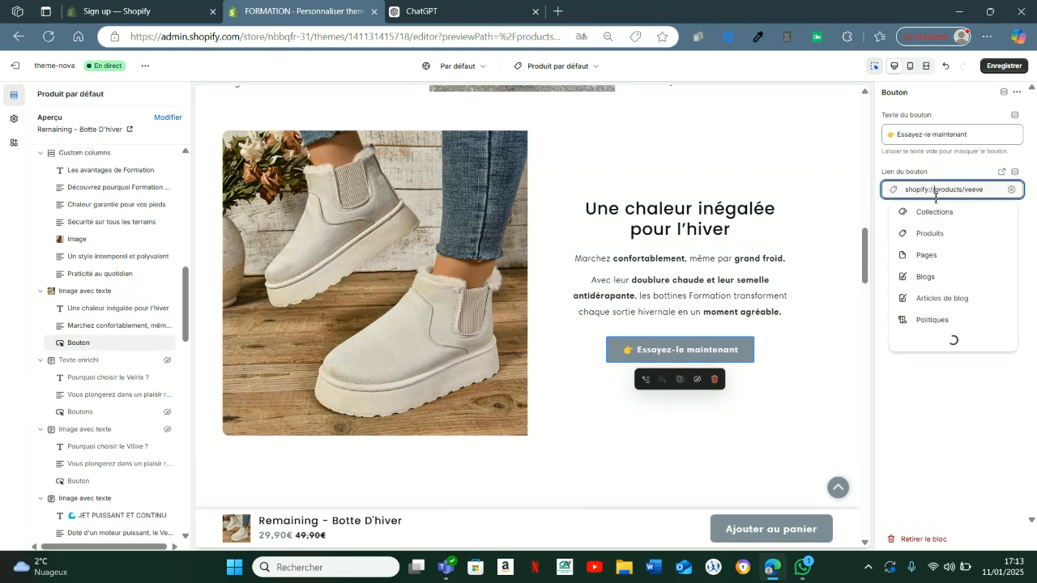
click(937, 236)
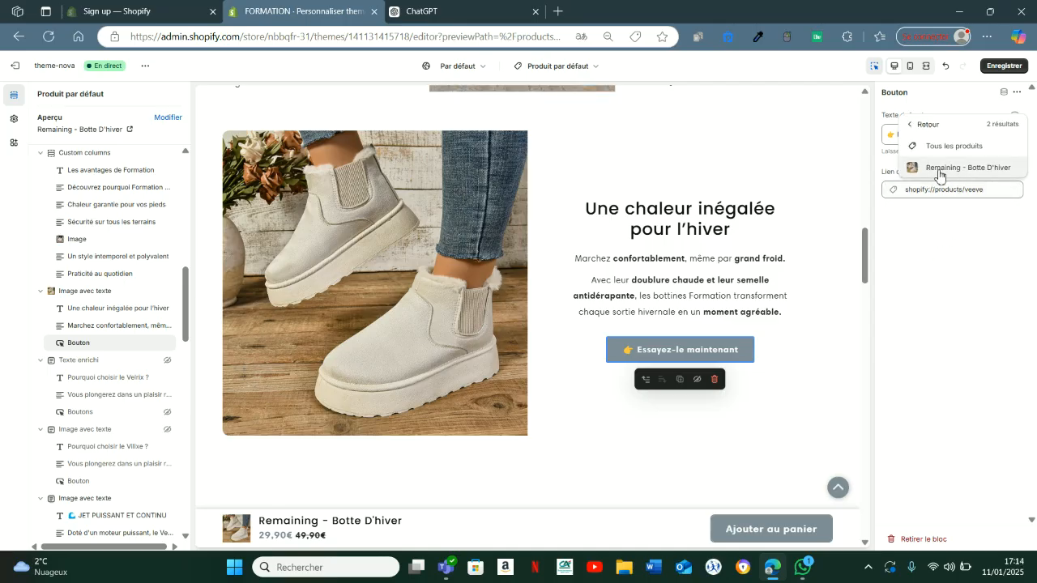
click(962, 174)
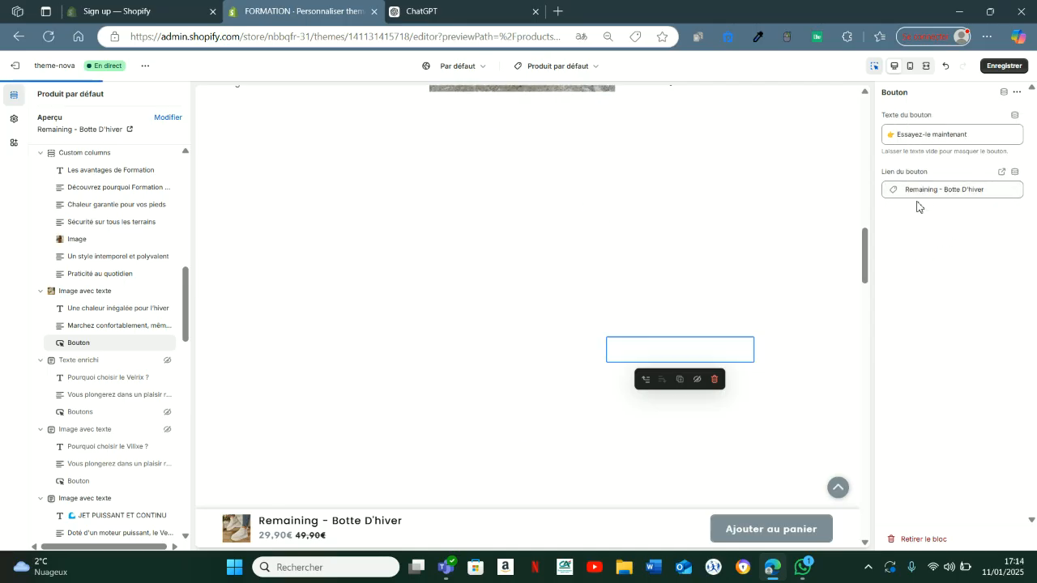
drag(865, 244, 880, 286)
Replace the title "JET PUISSANT ET CONTINU" of the next image-with-text section with ChatGPT's heading "Des bottines qui subliment votre style"
key(ctrl+Tab)
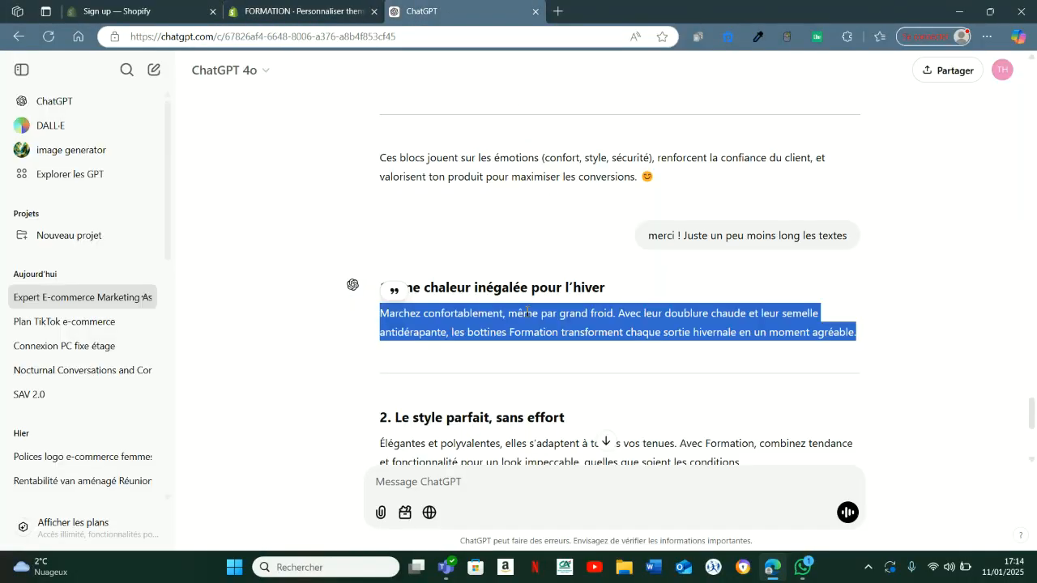
scroll(528, 314, down, 2)
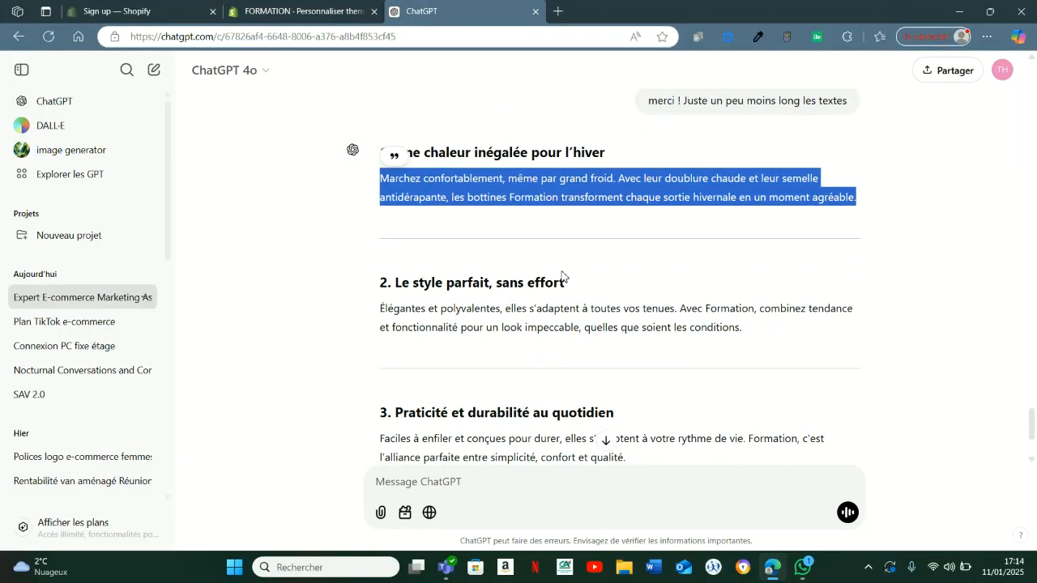
scroll(562, 276, up, 8)
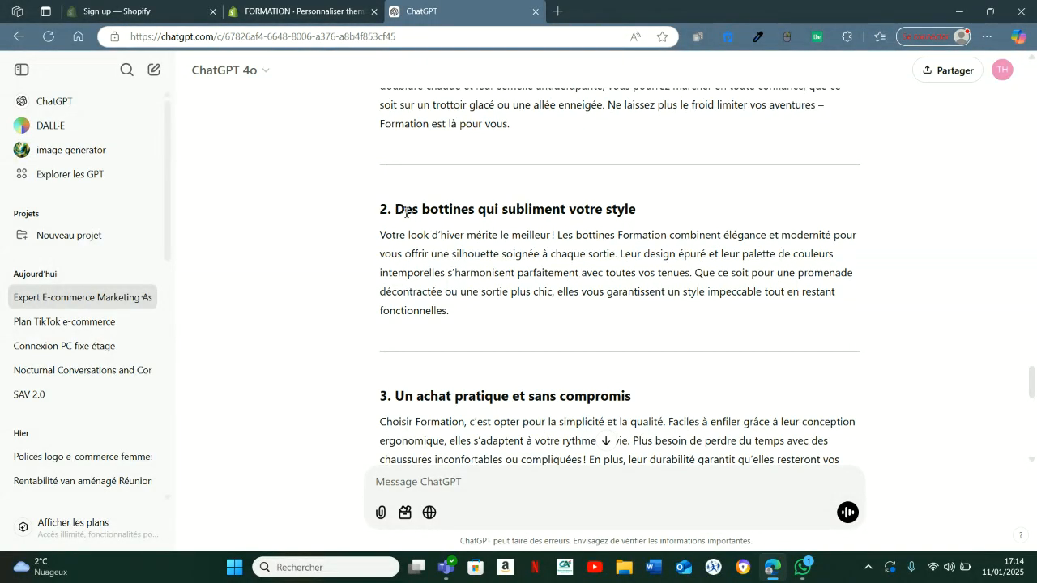
drag(395, 213, 662, 219)
key(ctrl+c)
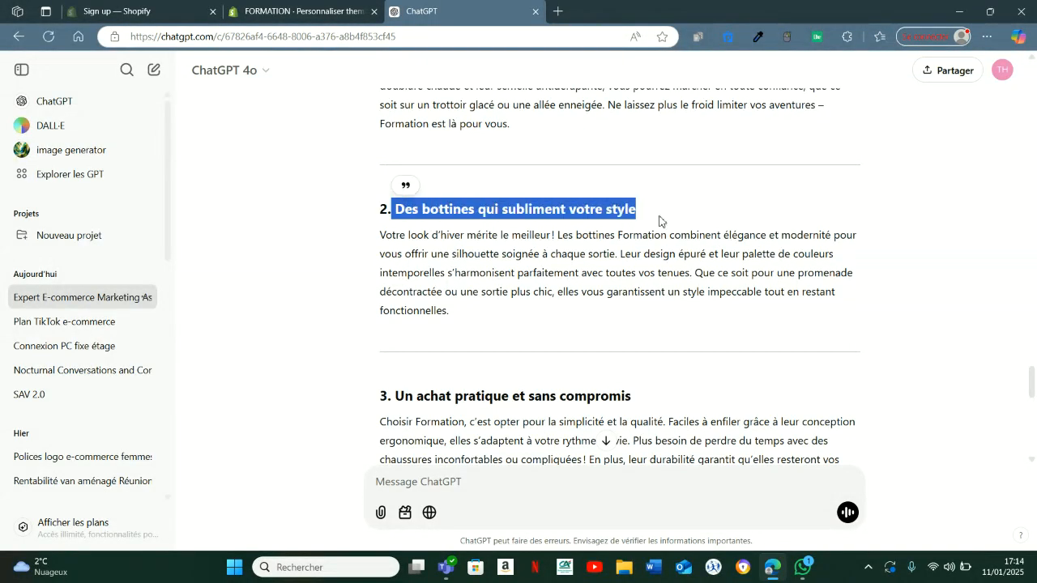
click(296, 10)
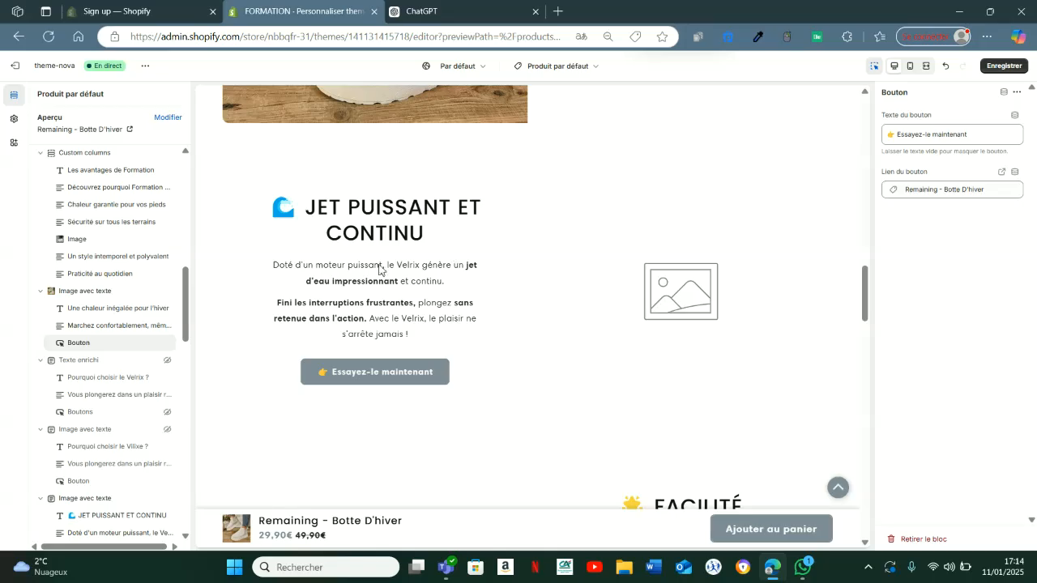
click(316, 221)
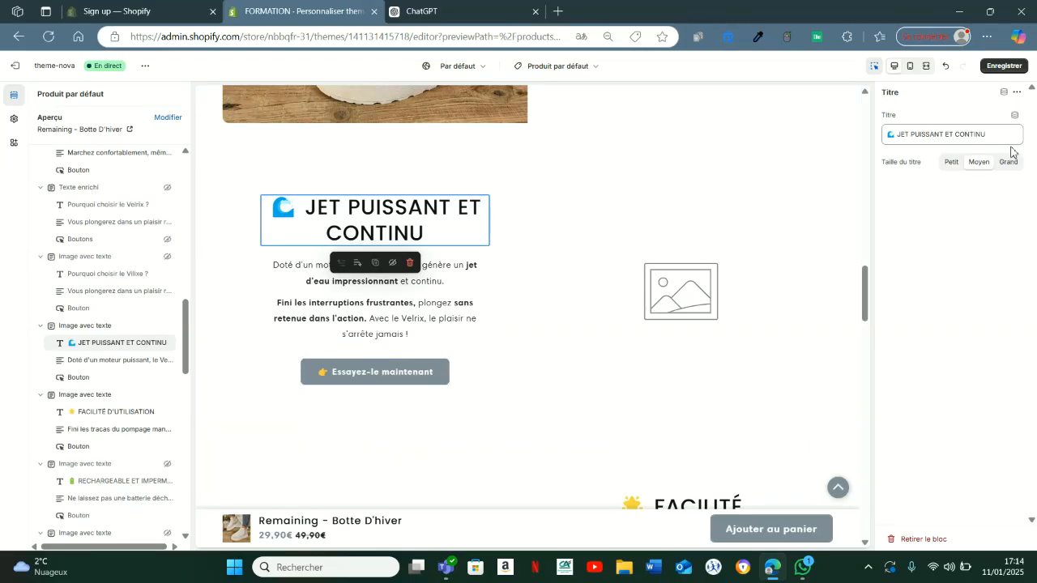
drag(999, 137, 883, 137)
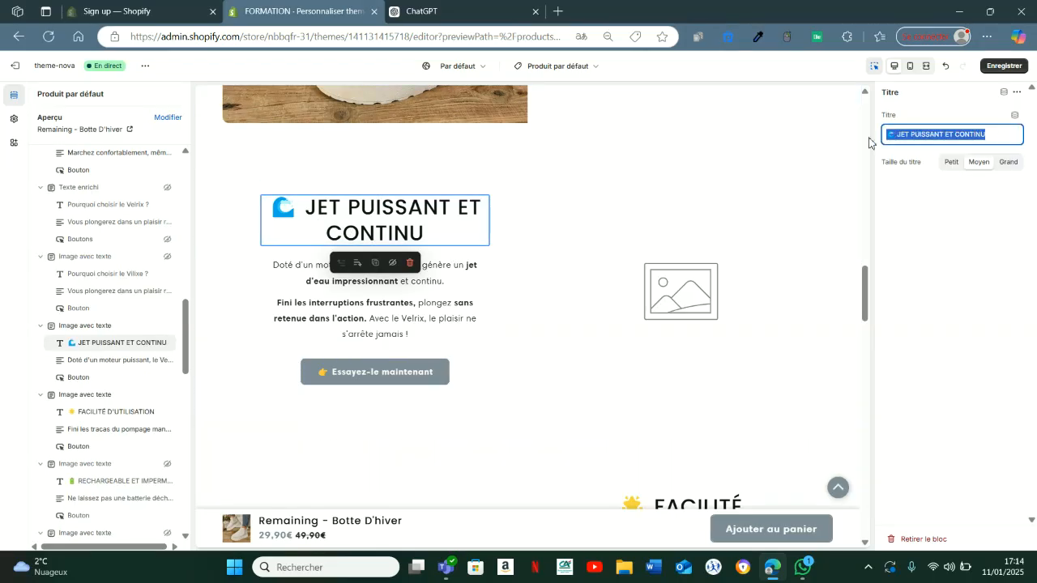
key(ctrl+v)
Copy the shortened second text from ChatGPT, from "Élégantes et polyvalentes" to "quelles que soient les conditions."
click(442, 11)
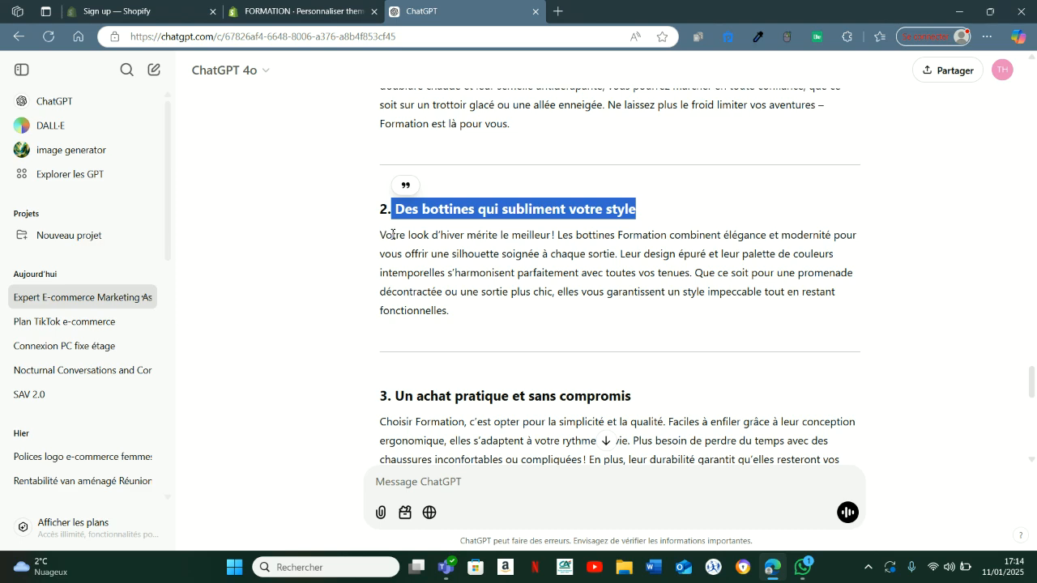
scroll(392, 234, down, 10)
drag(380, 241, 769, 269)
key(ctrl+c)
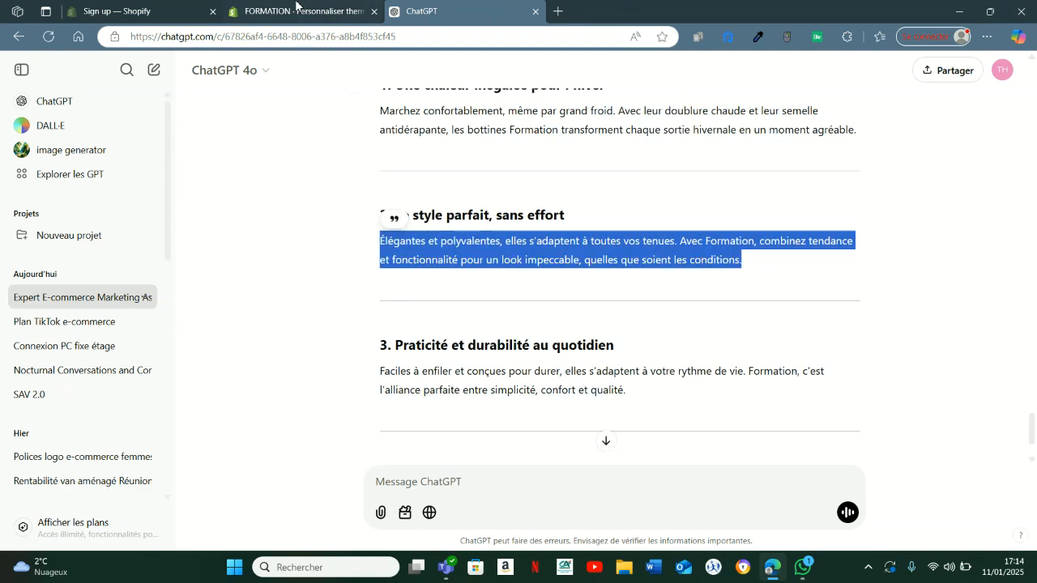
In the Shopify theme editor, replace the text under "Des bottines qui subliment votre style" with the copied paragraph beginning "Élégantes et polyvalentes"
click(296, 9)
click(435, 320)
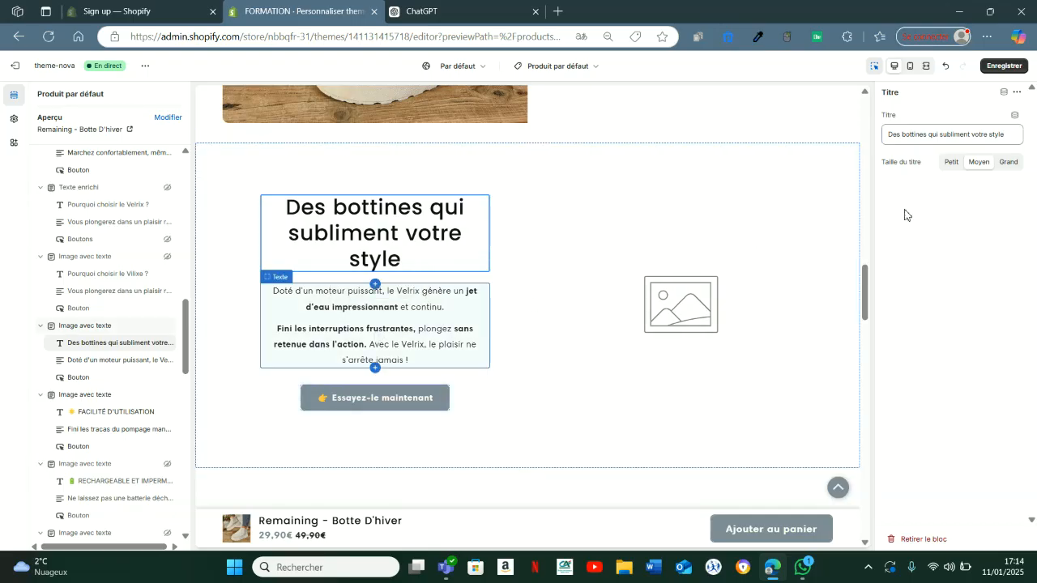
drag(983, 208, 882, 159)
key(ctrl+v)
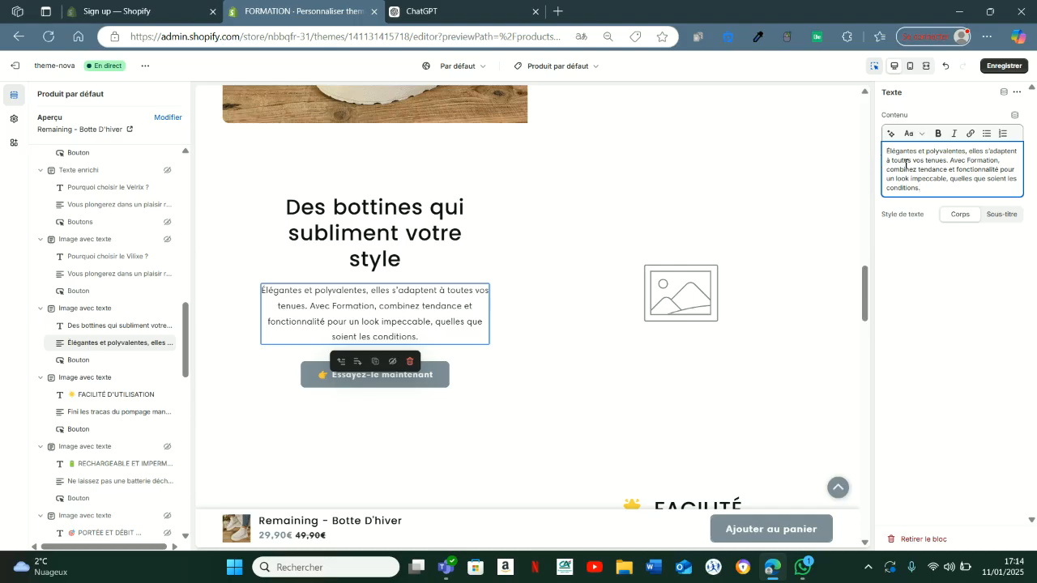
Split the pasted text into two paragraphs before "Avec Formation" and bold "Élégantes et polyvalentes" and "look impeccable"
click(951, 160)
key(Return)
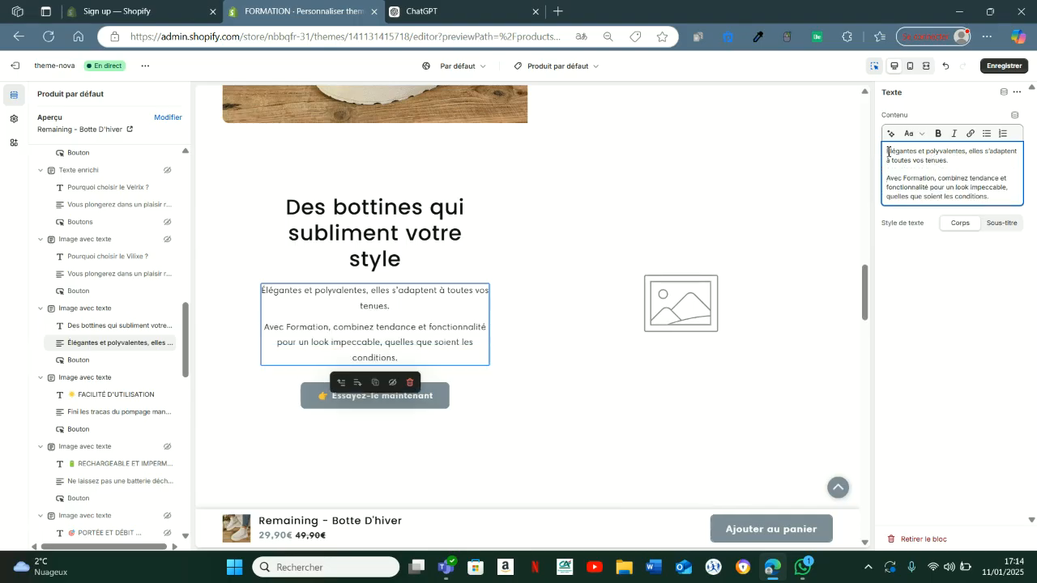
click(938, 134)
click(961, 176)
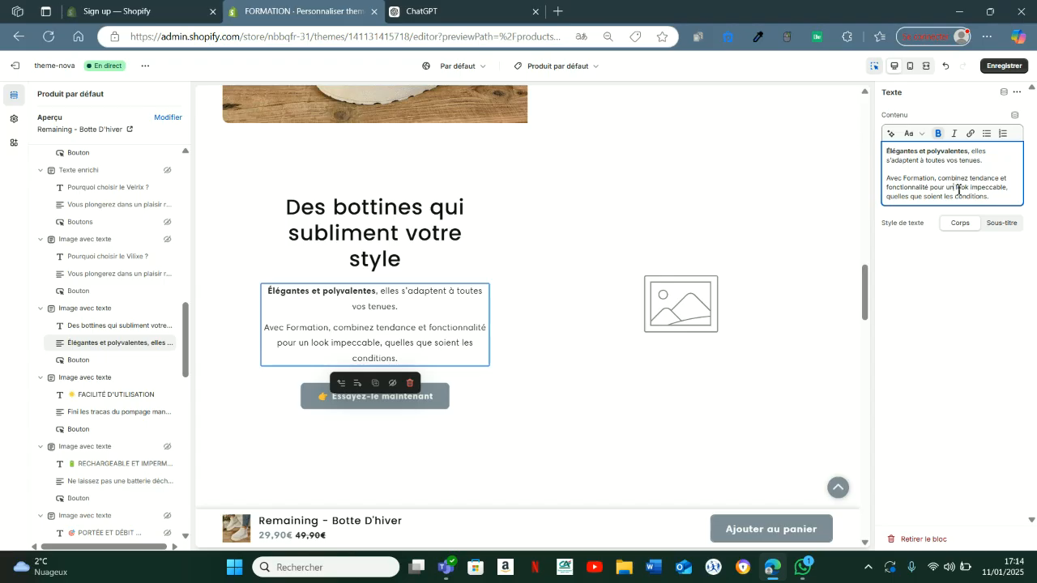
click(938, 134)
click(940, 182)
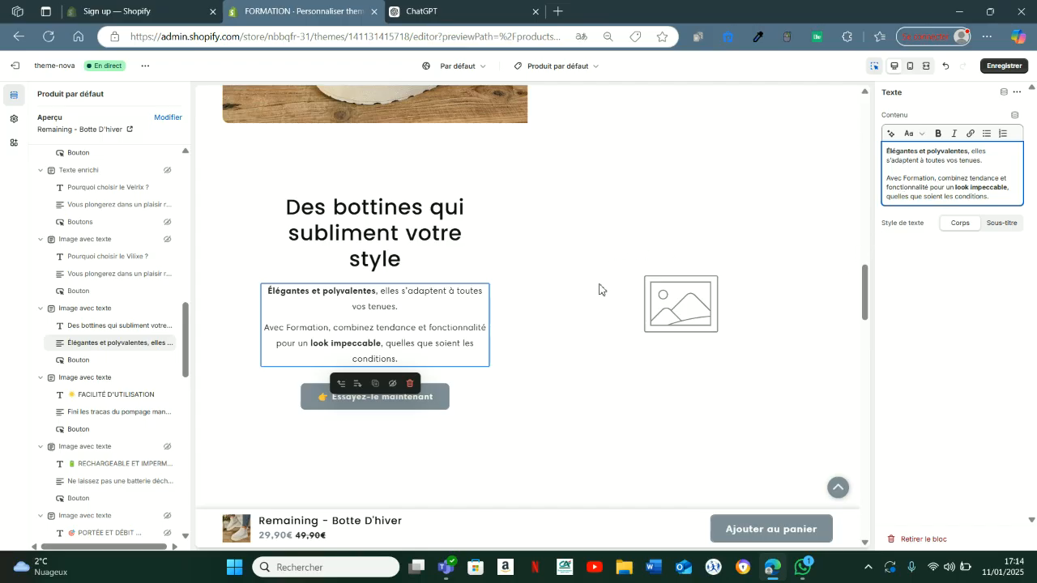
Set the black boots picture 75c656c5-73a9-46... as the image of the "Des bottines qui subliment votre style" section
click(662, 317)
click(972, 224)
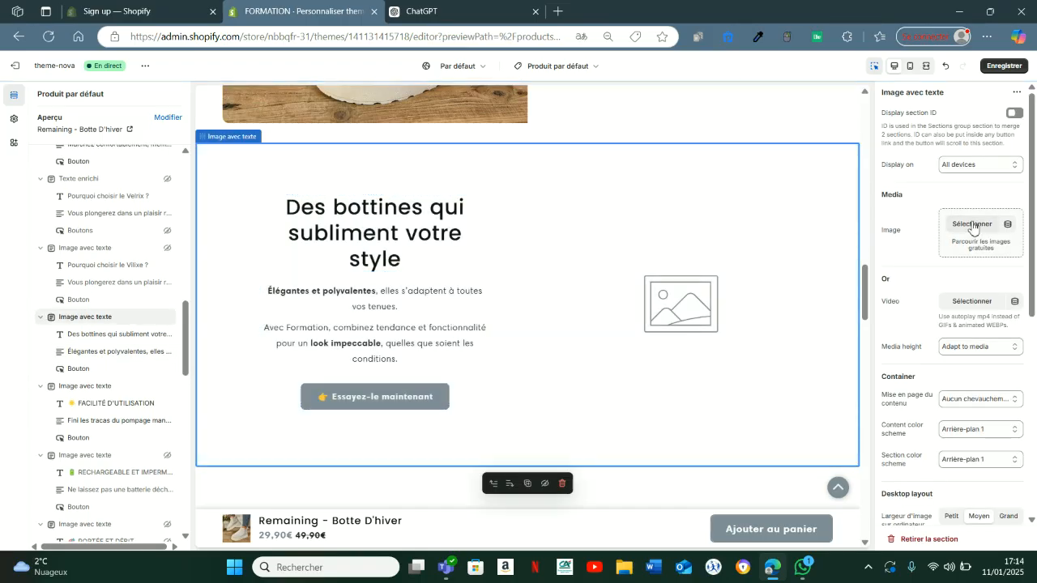
click(549, 297)
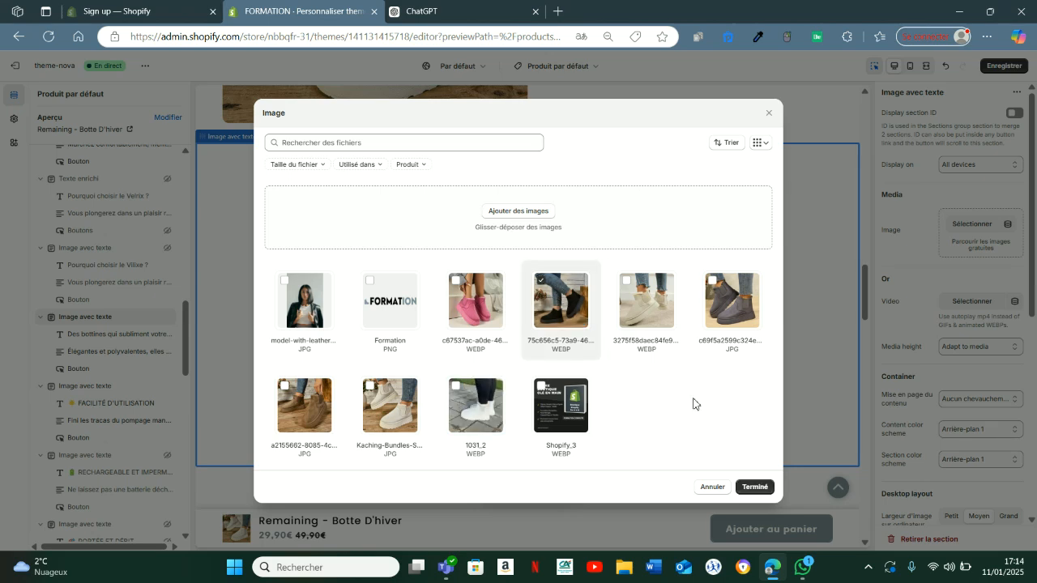
click(754, 486)
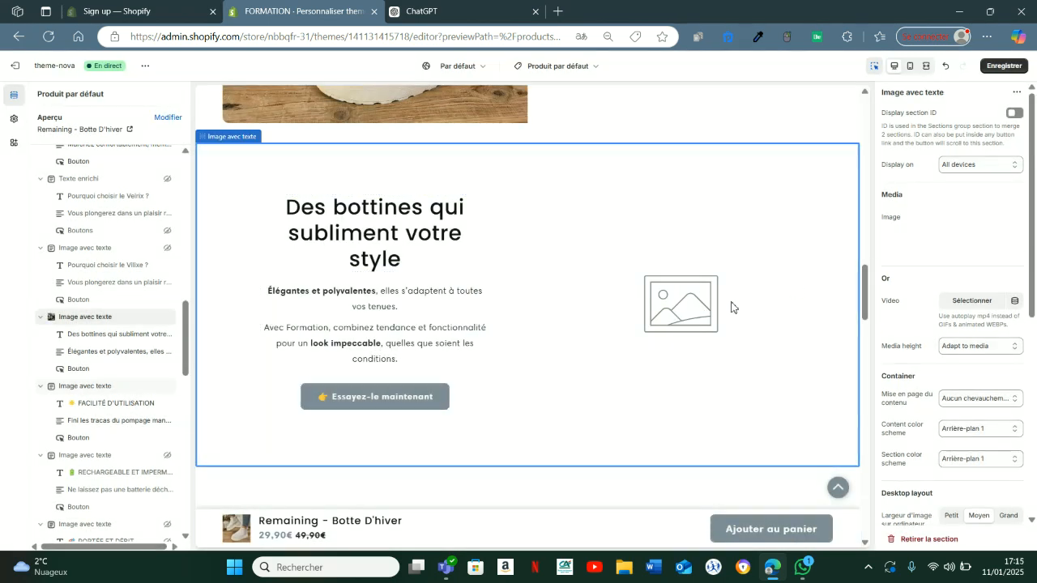
Link the "Essayez-le maintenant" button under "Des bottines qui subliment votre style" to the product Remaining - Botte D'hiver
click(433, 409)
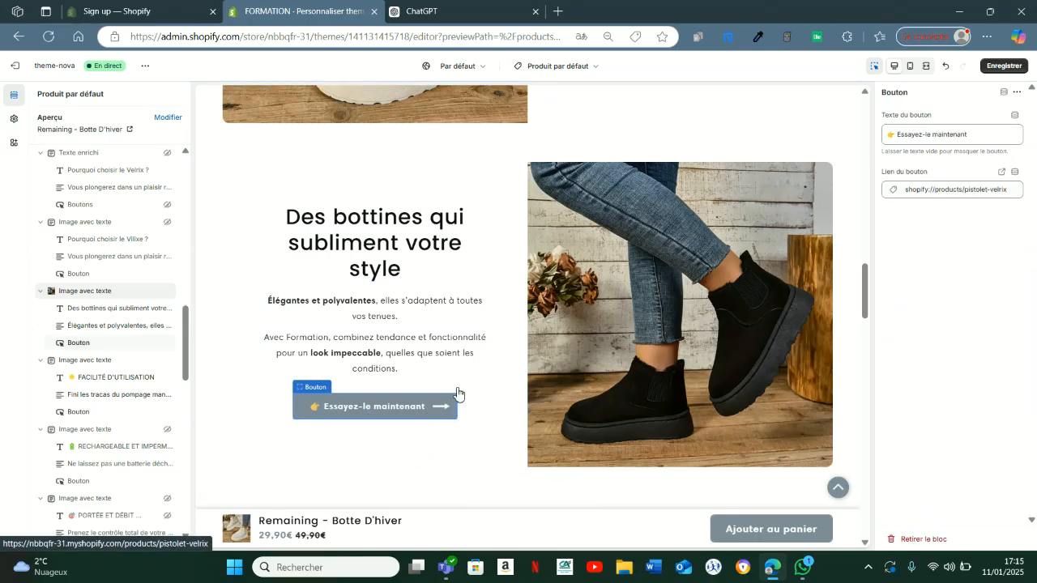
click(954, 193)
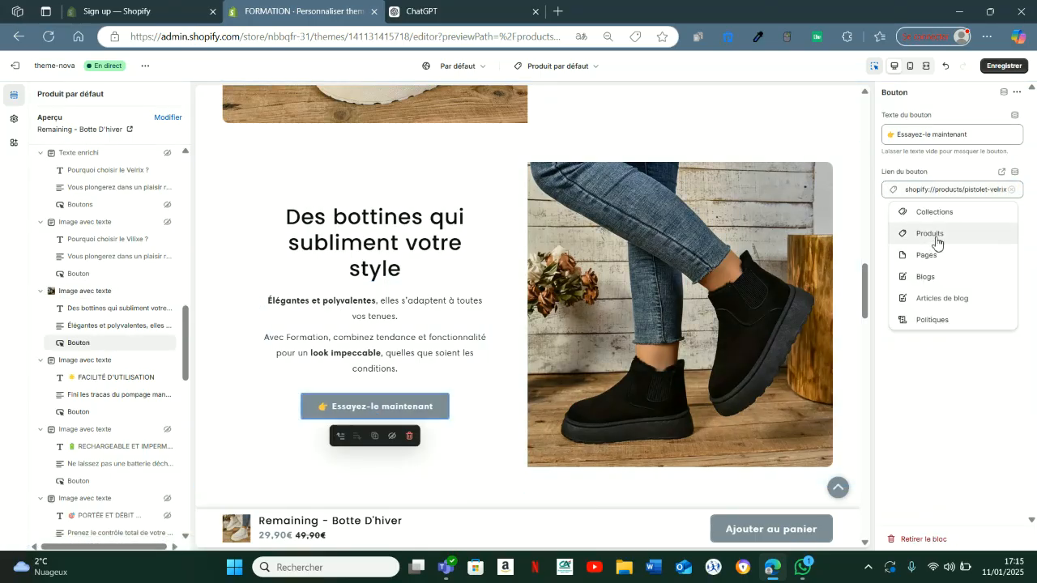
click(936, 235)
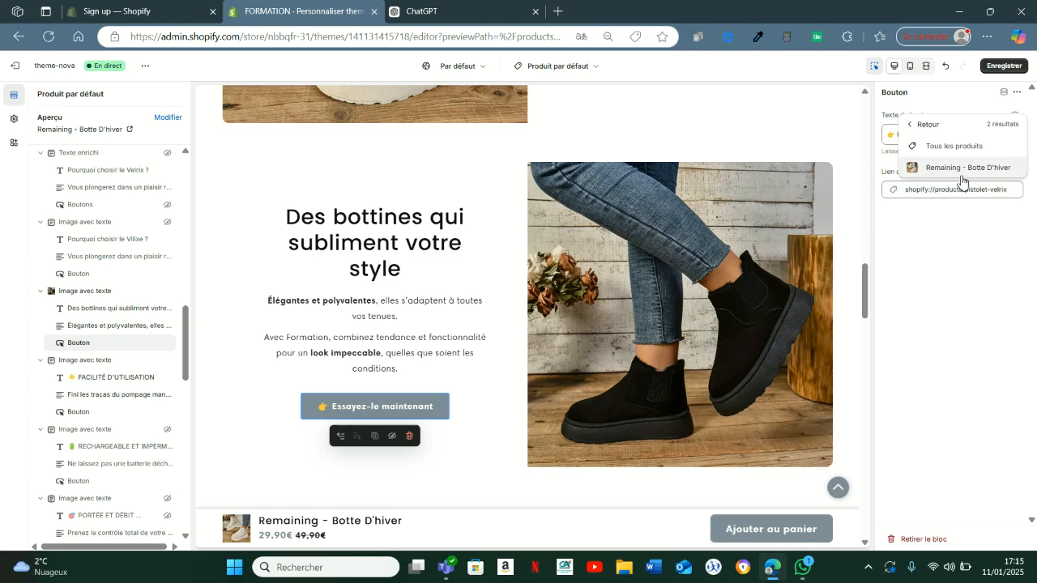
click(951, 168)
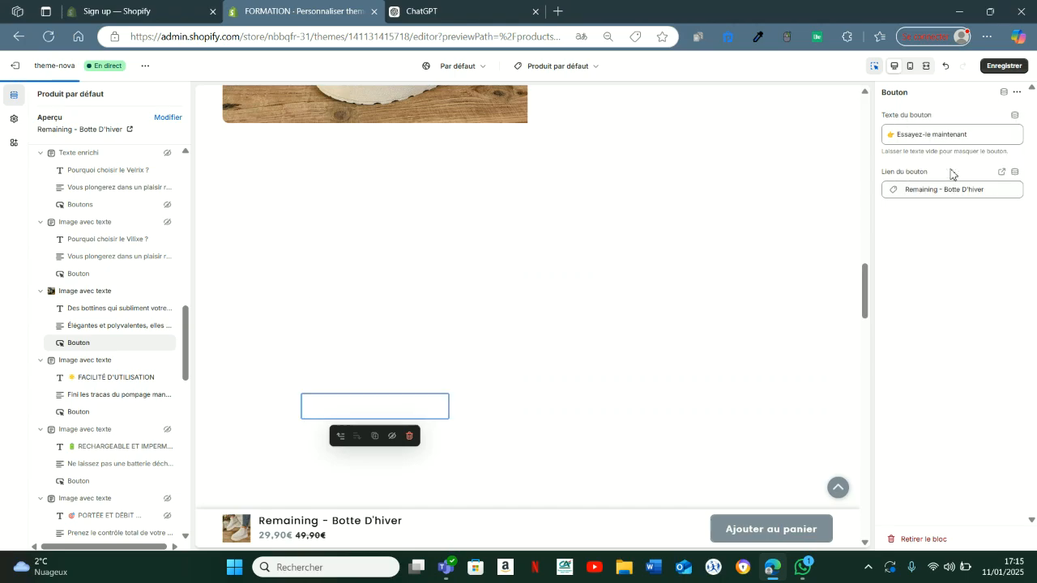
Copy the third heading from ChatGPT, "Praticité et durabilité au quotidien", and replace the "FACILITÉ D'UTILISATION" title with it in the Shopify editor
scroll(866, 276, down, 4)
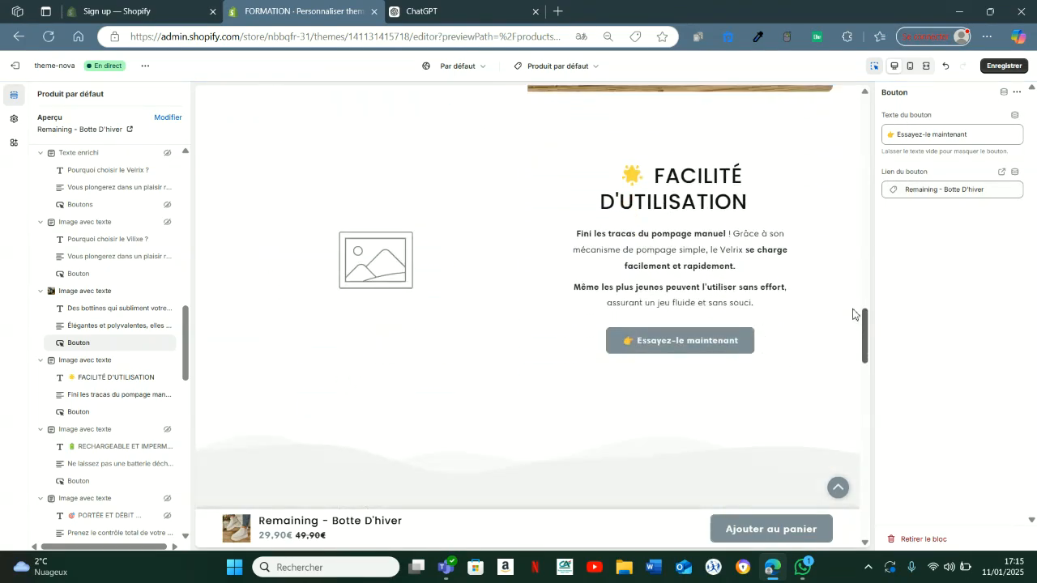
click(421, 12)
scroll(453, 261, down, 2)
drag(395, 278, 622, 283)
key(ctrl+c)
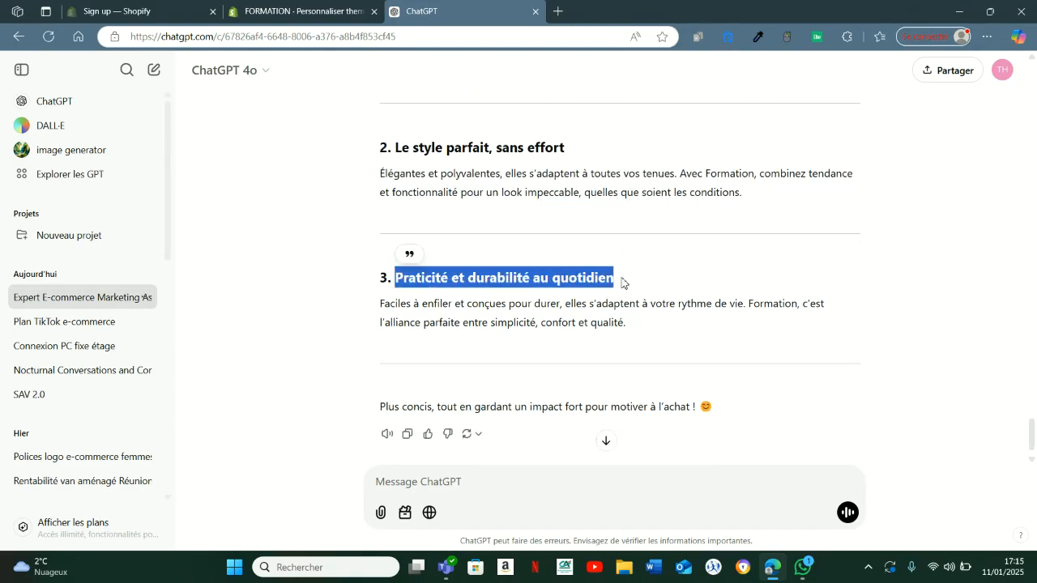
click(305, 5)
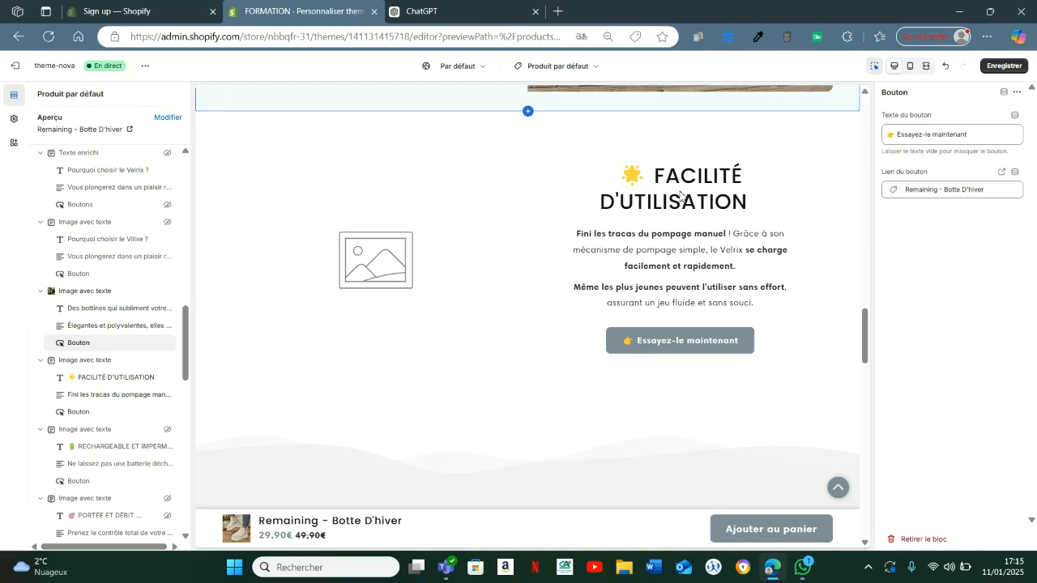
click(680, 194)
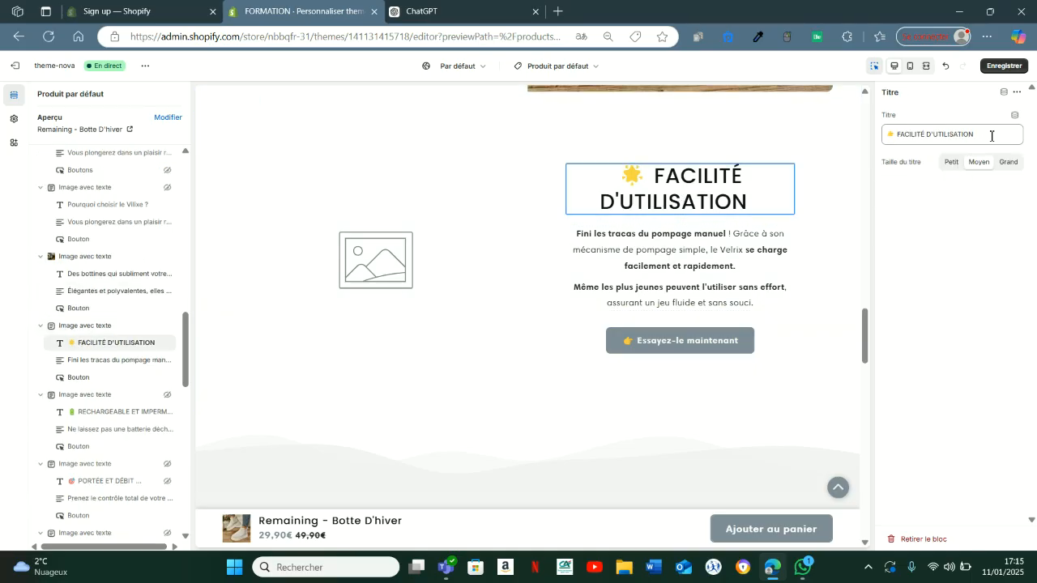
drag(991, 135, 852, 142)
key(ctrl+v)
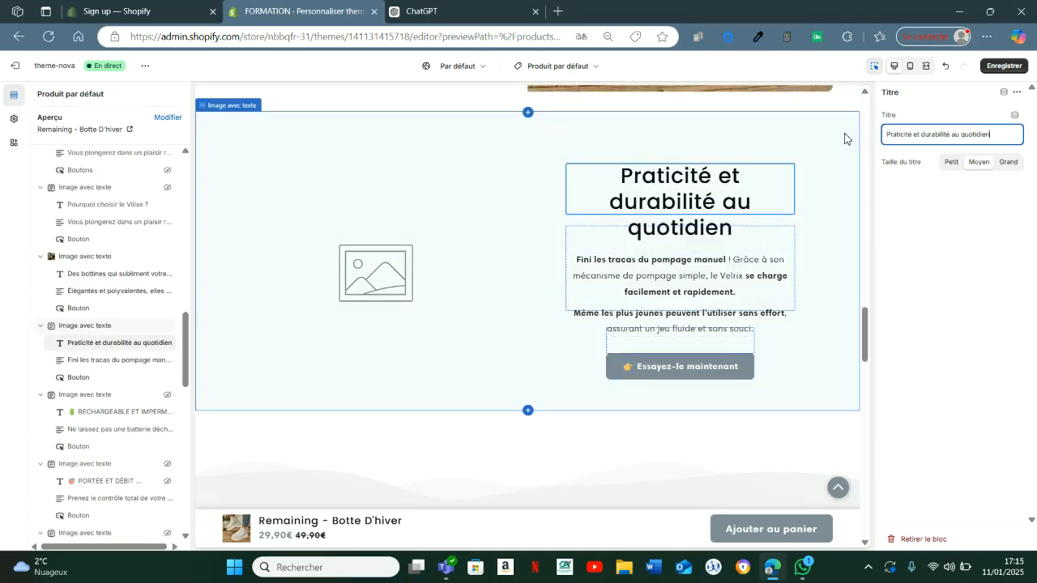
Copy the third description from ChatGPT, beginning "Faciles à enfiler", and replace the text under "Praticité et durabilité au quotidien" in Shopify
click(496, 6)
drag(377, 298, 658, 327)
key(ctrl+c)
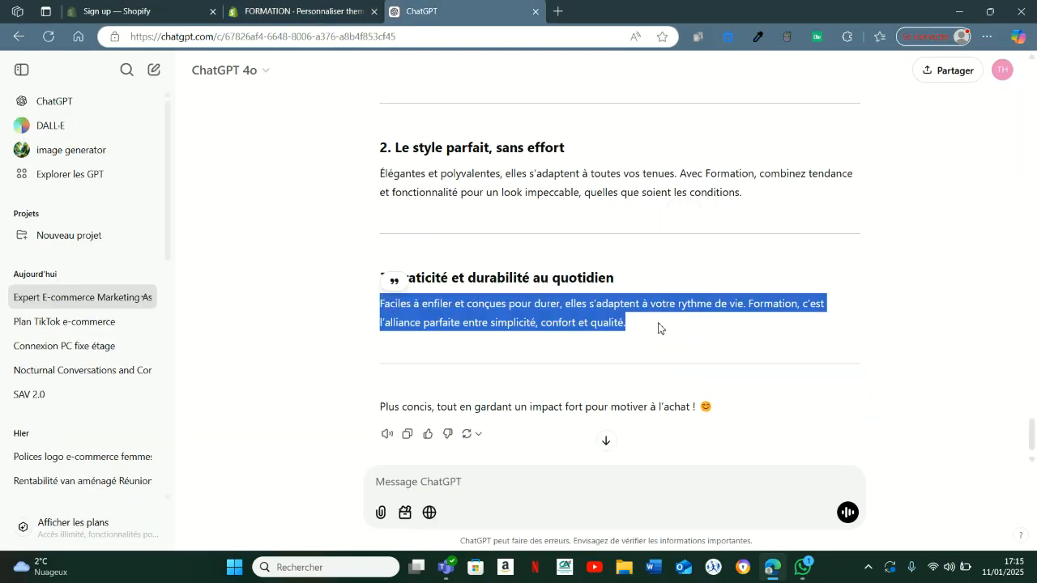
click(273, 4)
click(687, 283)
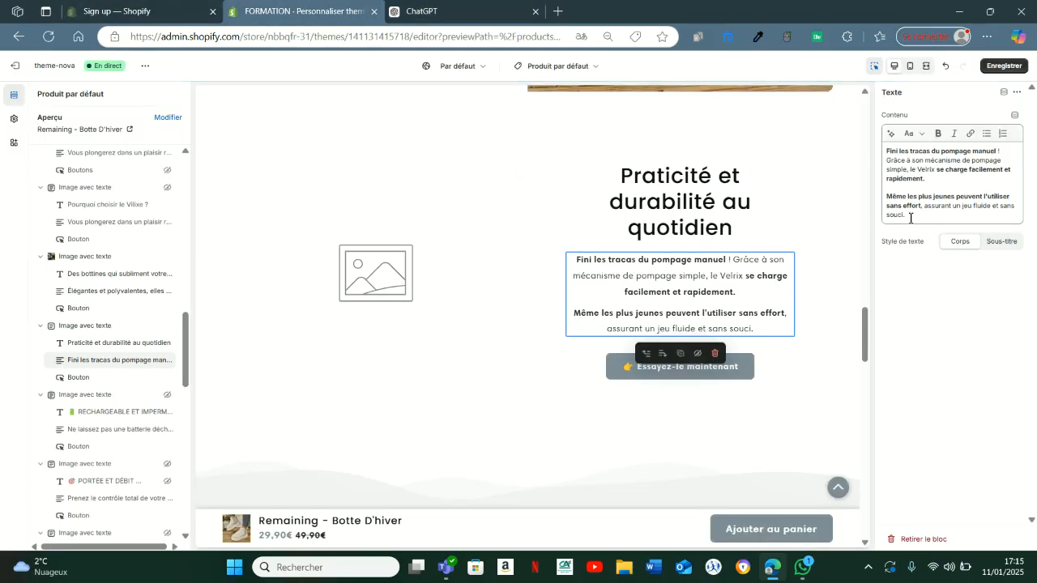
drag(909, 217, 875, 151)
key(ctrl+v)
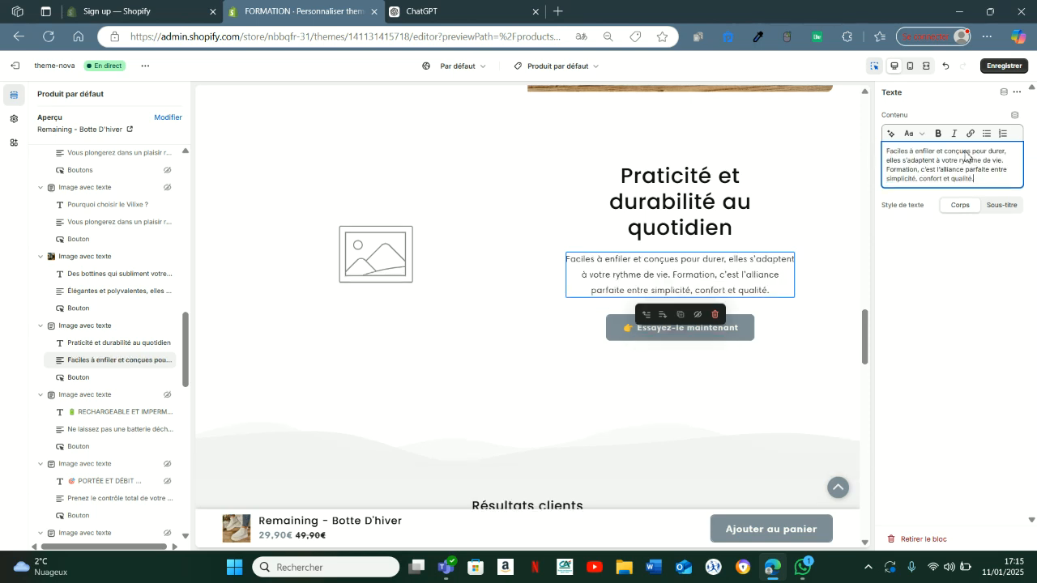
Start a new paragraph at "Formation, c'est l'alliance" and bold "Faciles à enfiler et conçues pour durer" and "simplicité, confort et qualité."
click(1010, 162)
key(Return)
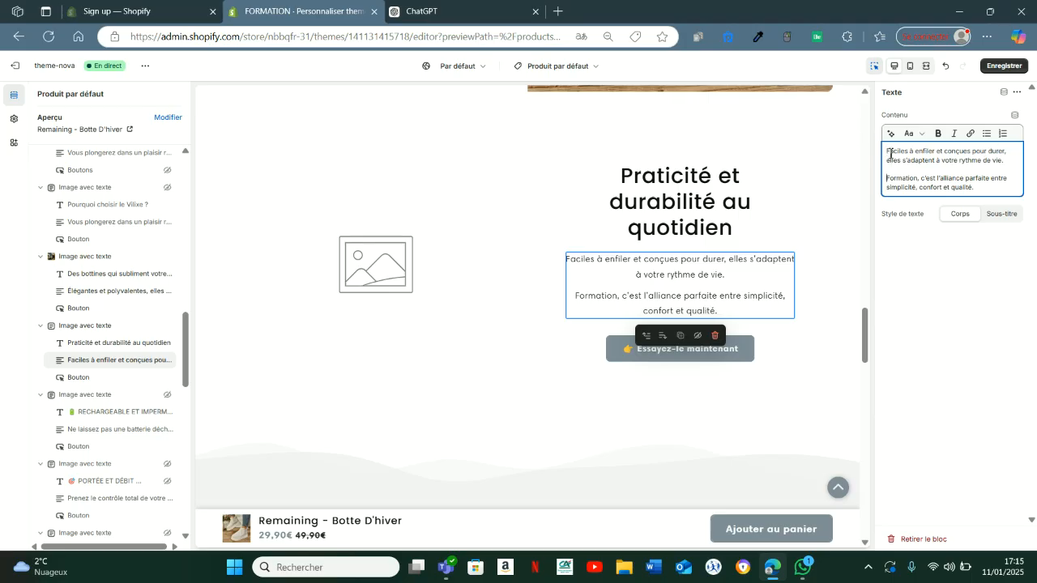
drag(921, 154, 997, 149)
click(938, 133)
click(938, 176)
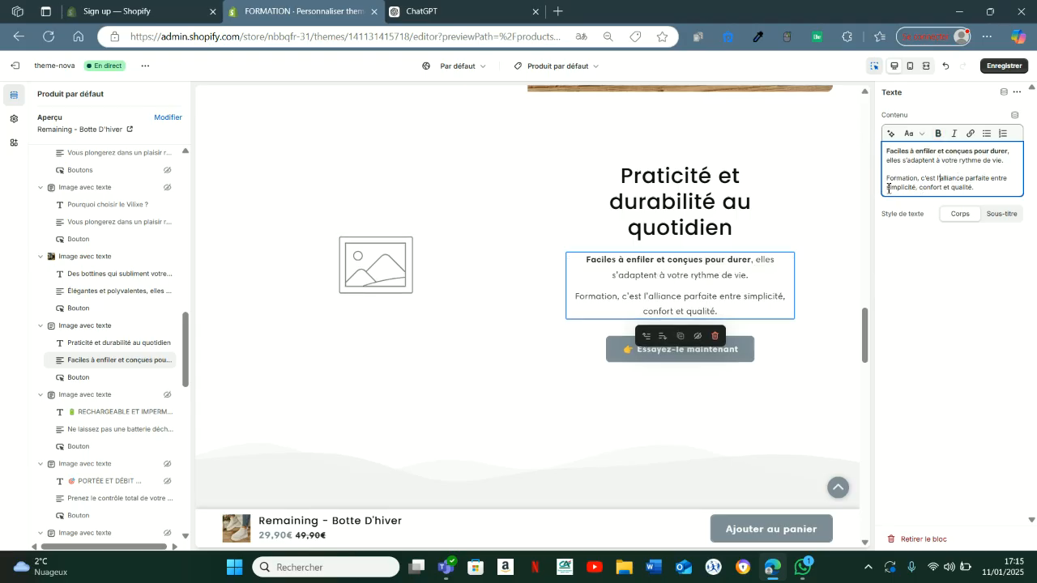
drag(888, 188, 963, 190)
click(938, 133)
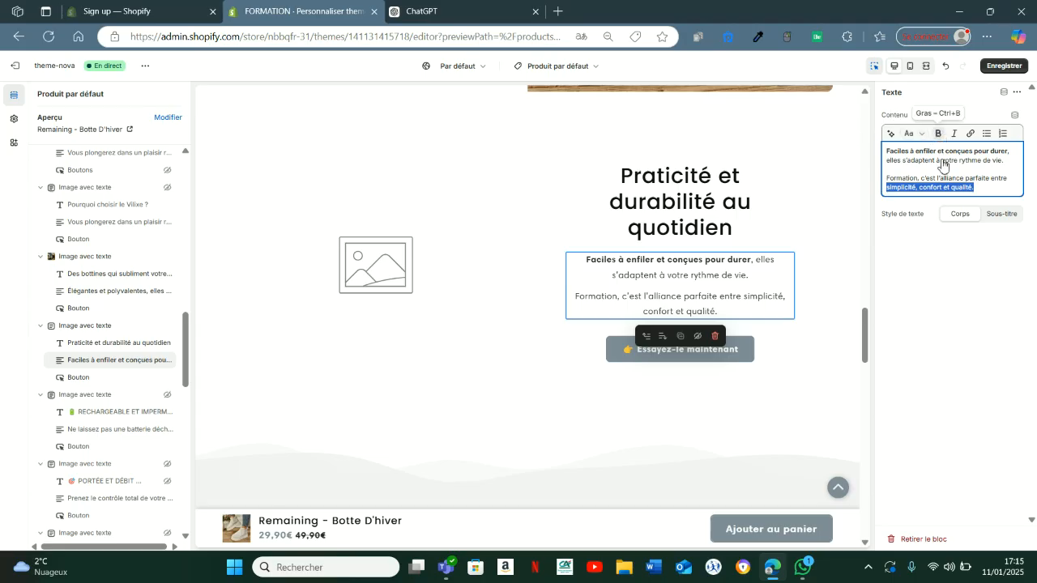
click(941, 160)
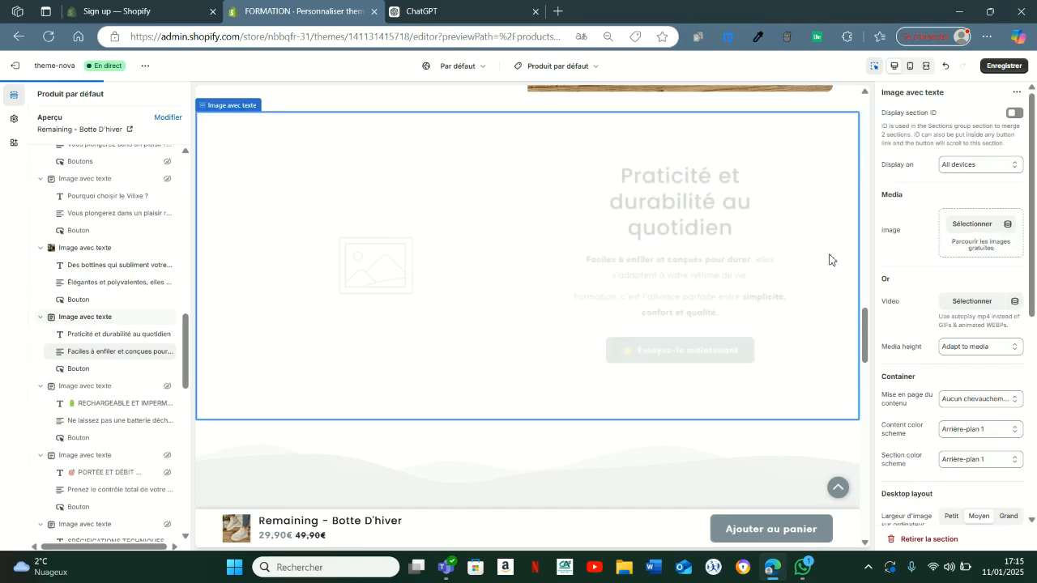
Set the pink boots picture c67537ac-a0de-46... as the image of the "Praticité et durabilité au quotidien" section
click(971, 225)
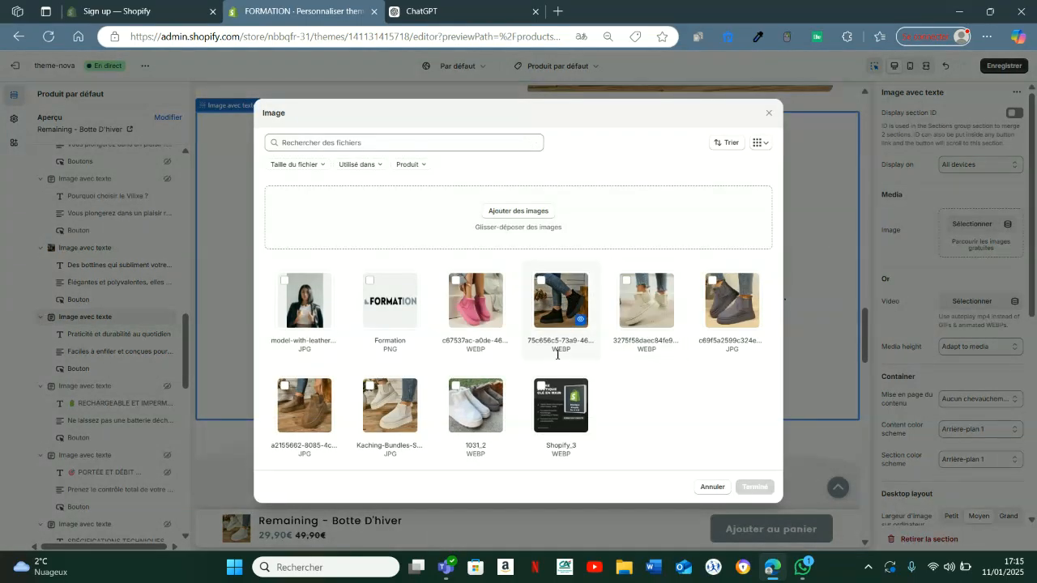
click(488, 316)
click(754, 487)
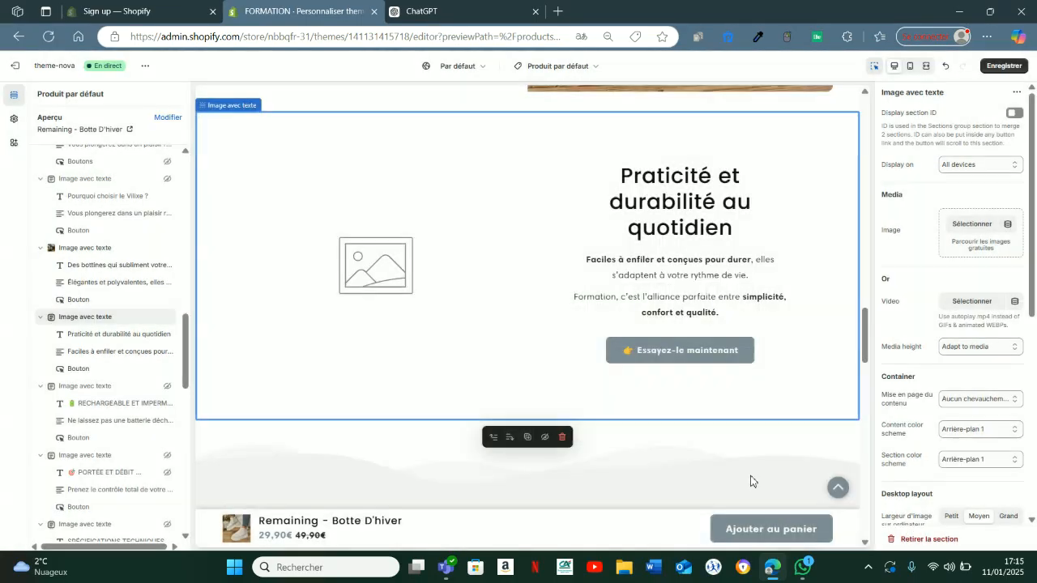
Link the "Essayez-le maintenant" button under "Praticité et durabilité au quotidien" to the product Remaining - Botte D'hiver
click(733, 371)
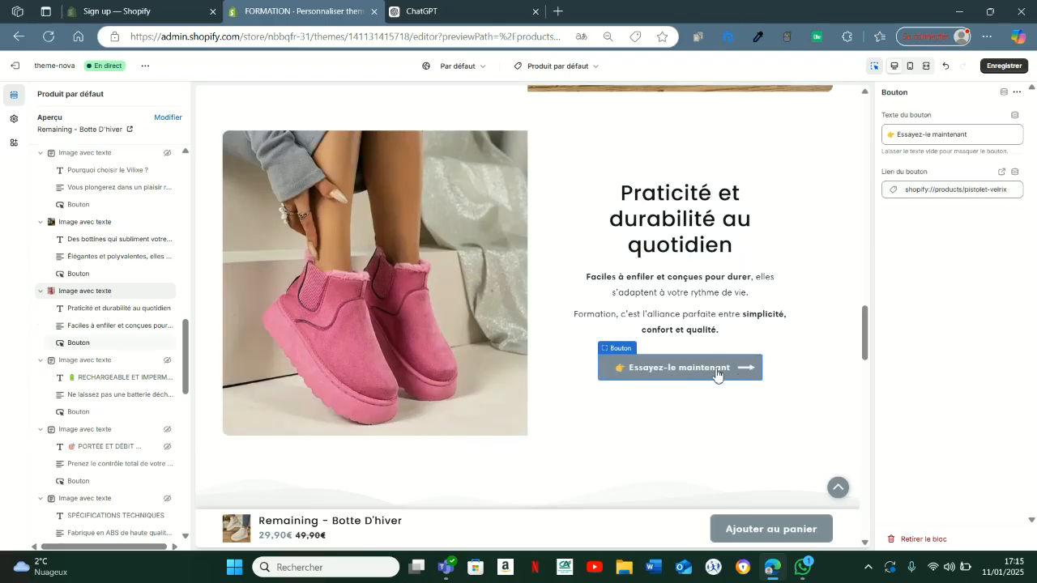
click(942, 192)
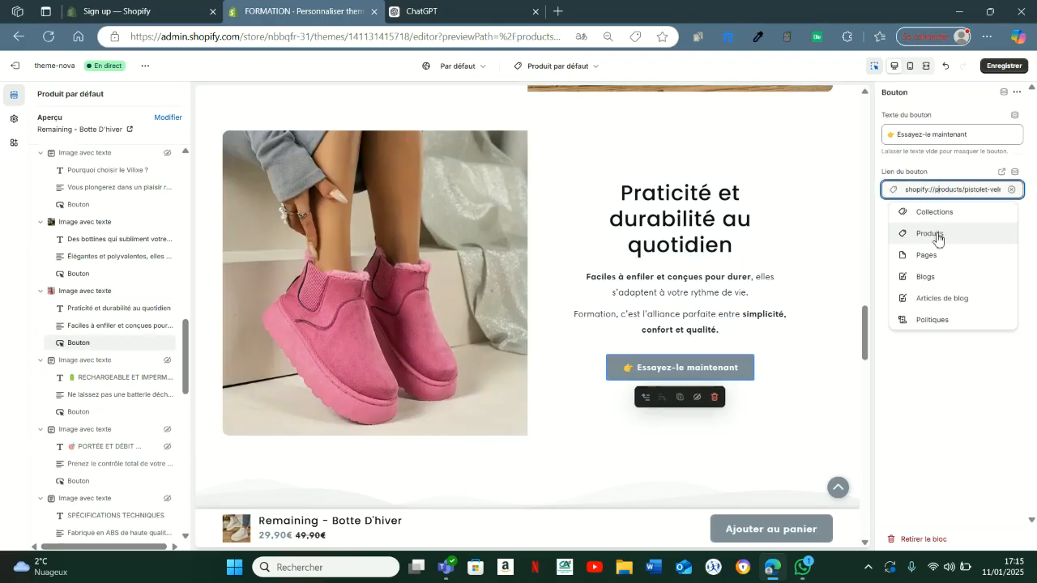
click(936, 234)
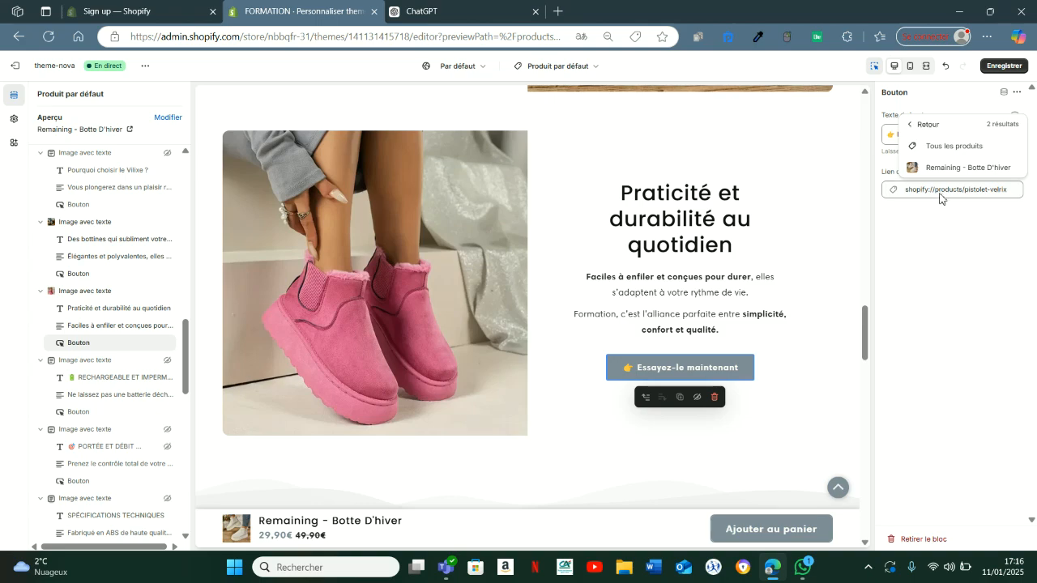
click(946, 169)
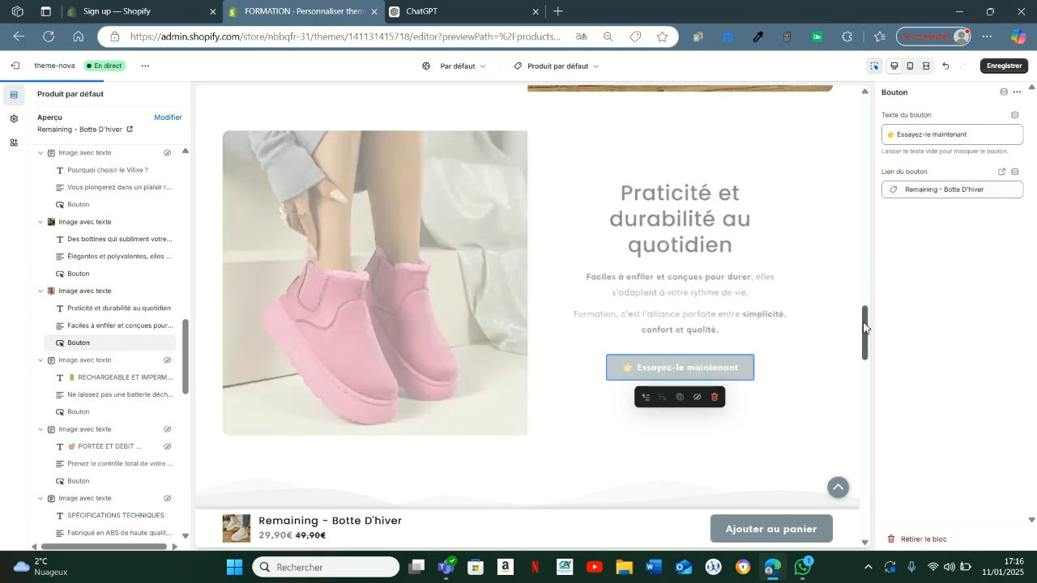
Review the "Les avantages de Formation" section, its central animated image and the "Une chaleur inégalée pour l'hiver" section below it
drag(863, 324, 891, 204)
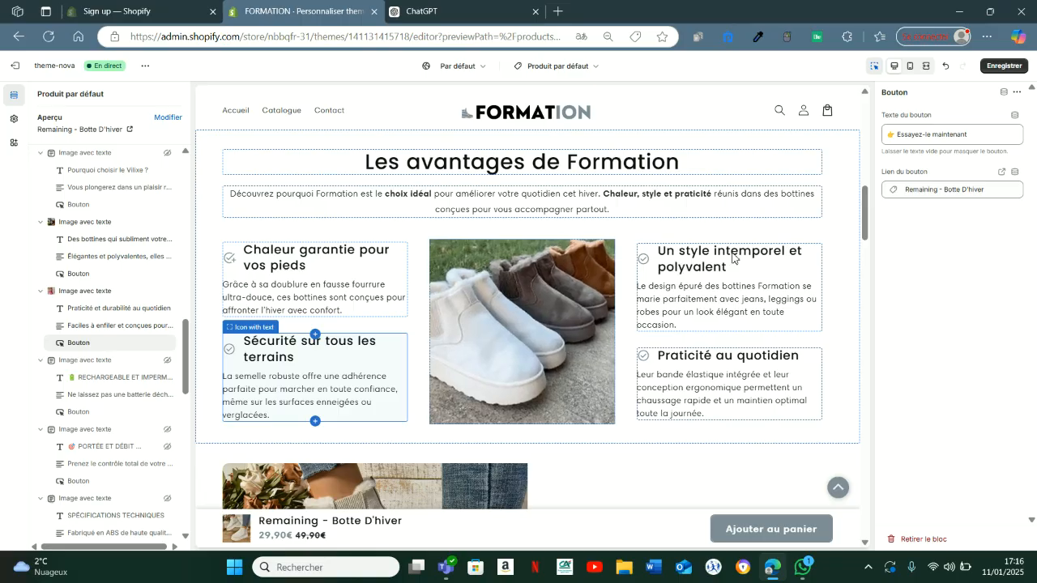
drag(865, 226, 859, 257)
scroll(456, 296, up, 4)
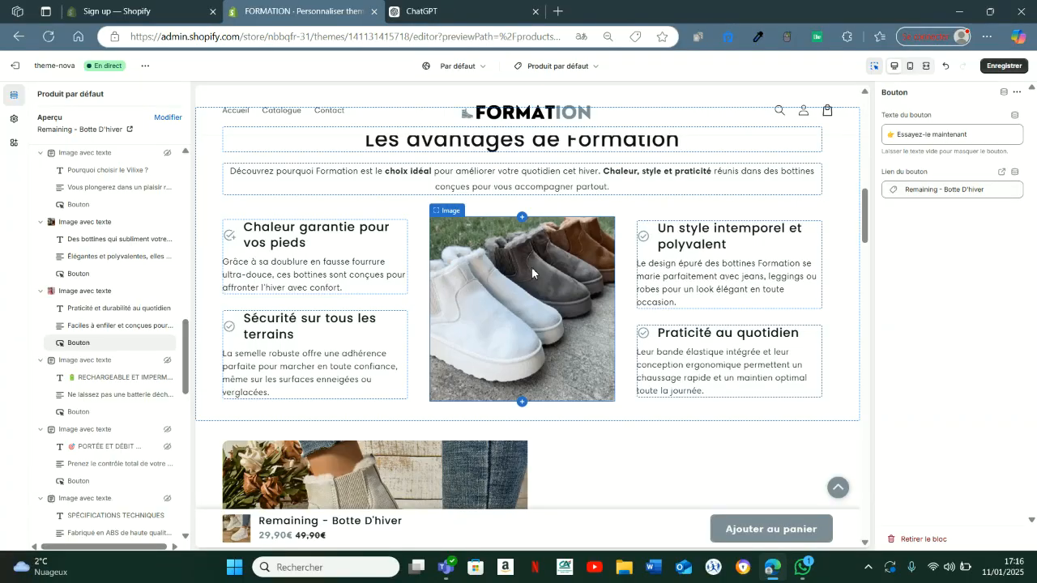
scroll(560, 214, down, 1)
scroll(483, 197, down, 2)
scroll(482, 197, up, 2)
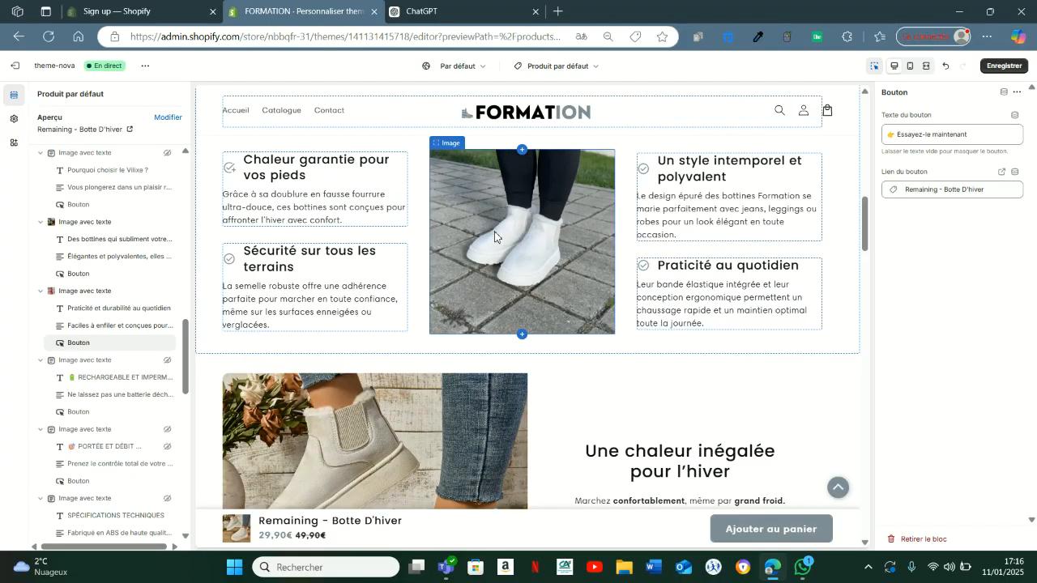
scroll(495, 236, down, 1)
scroll(495, 236, up, 1)
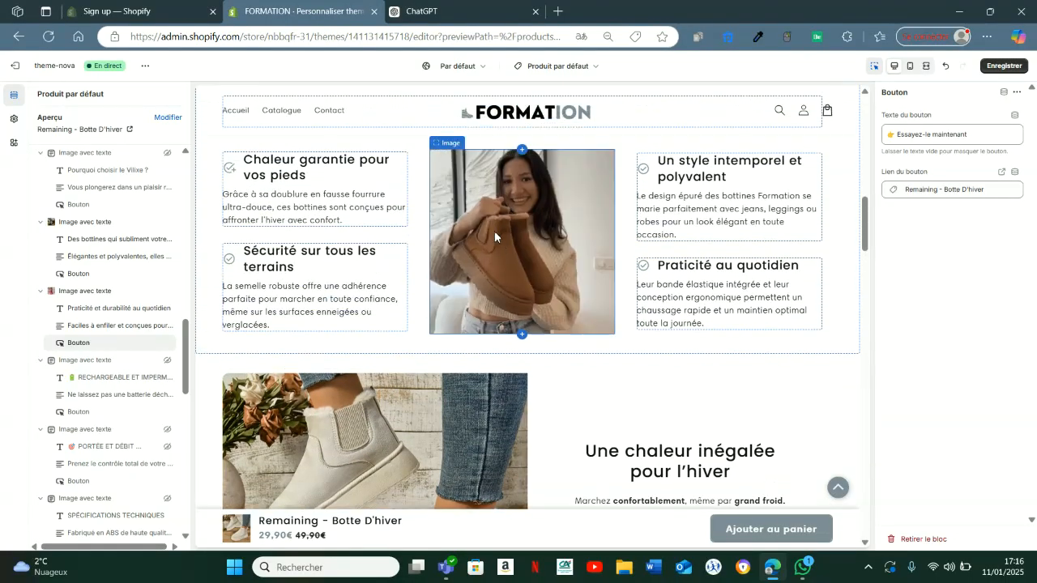
scroll(523, 225, down, 1)
scroll(485, 267, down, 1)
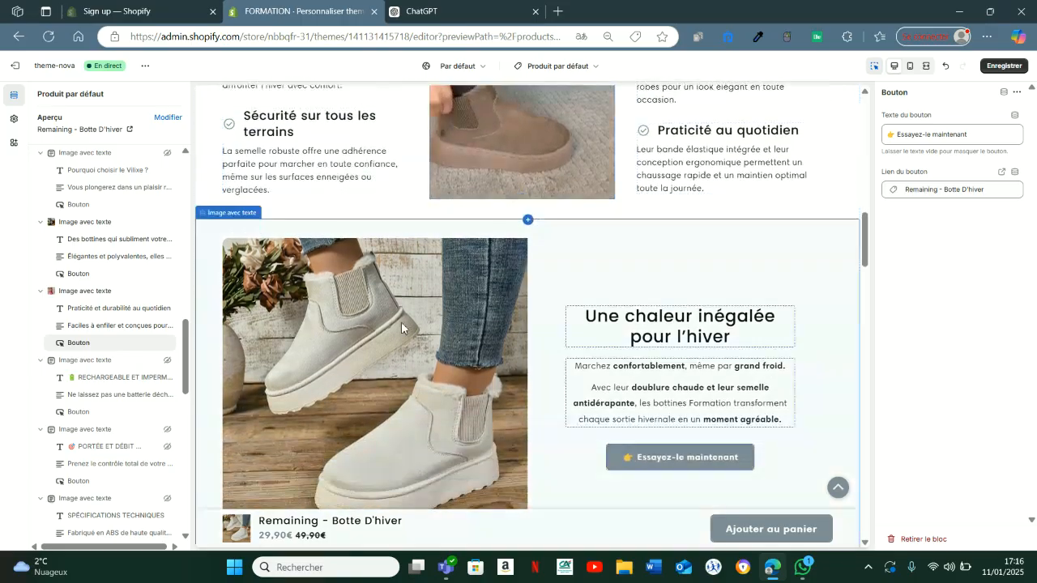
Review the image-with-text sections from "Une chaleur inégalée pour l'hiver" down to the "Résultats clients" section
scroll(431, 304, down, 2)
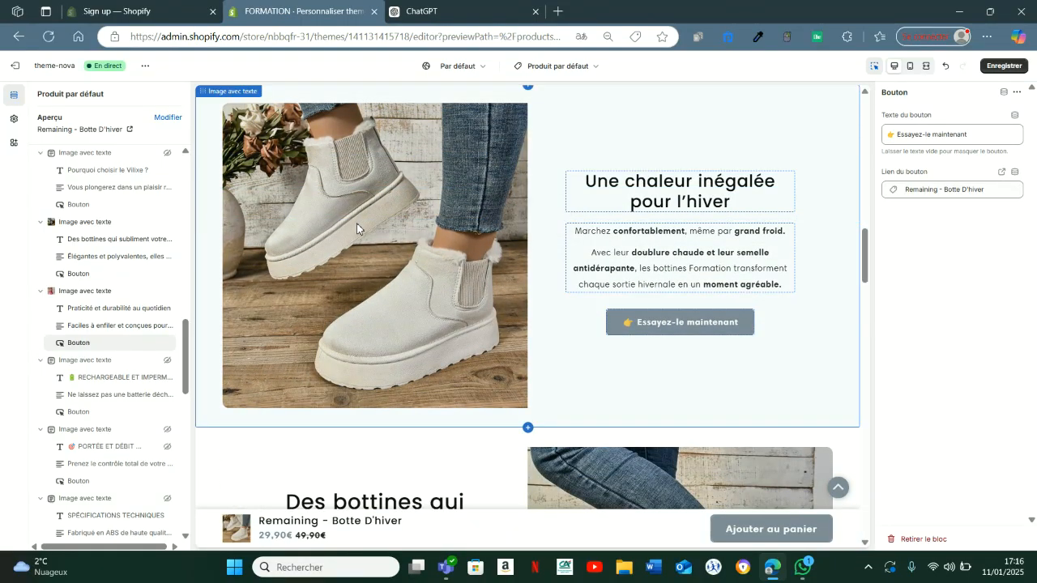
scroll(518, 335, down, 2)
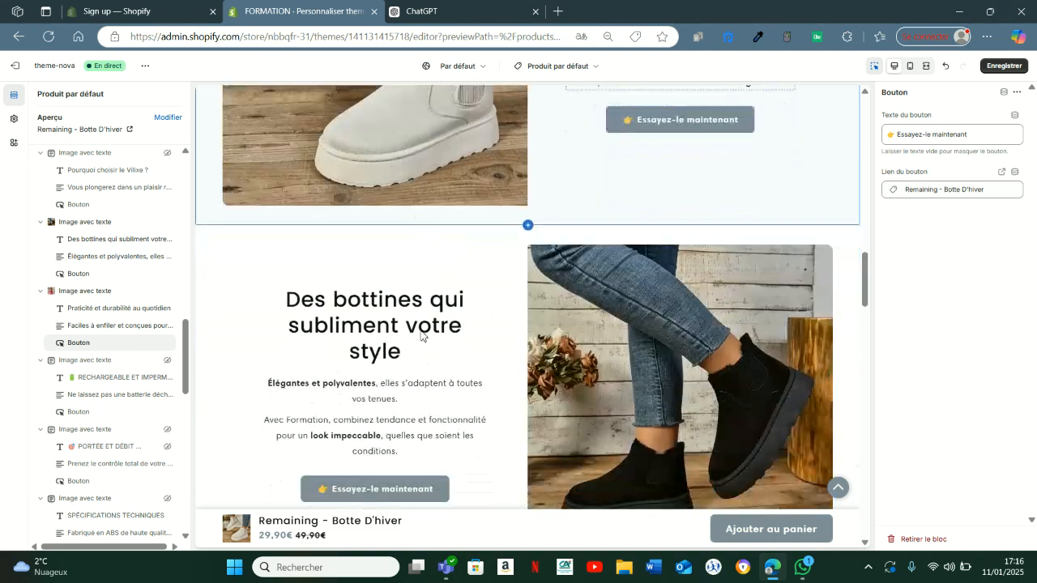
scroll(562, 219, up, 1)
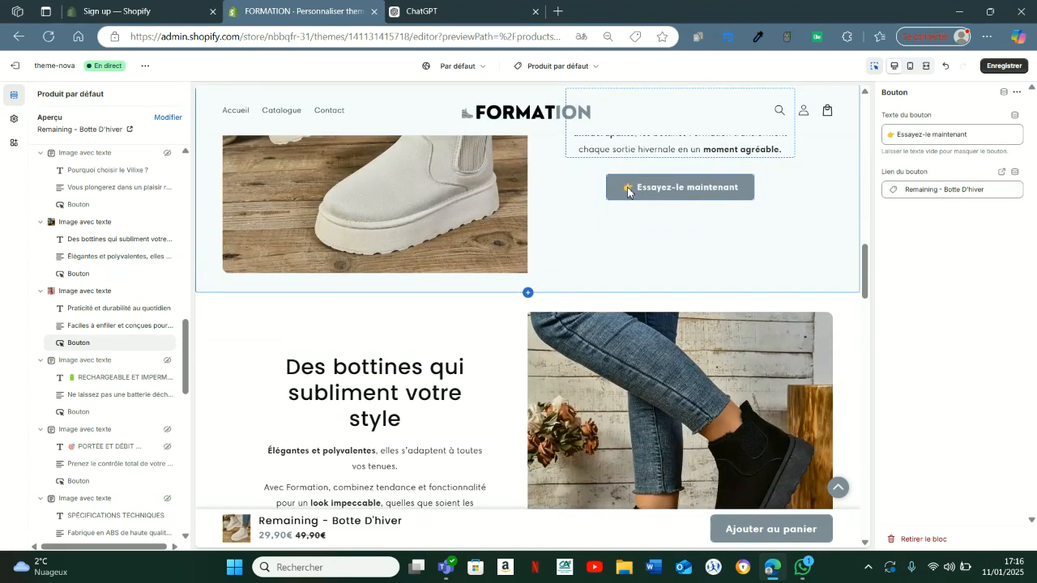
scroll(486, 284, down, 7)
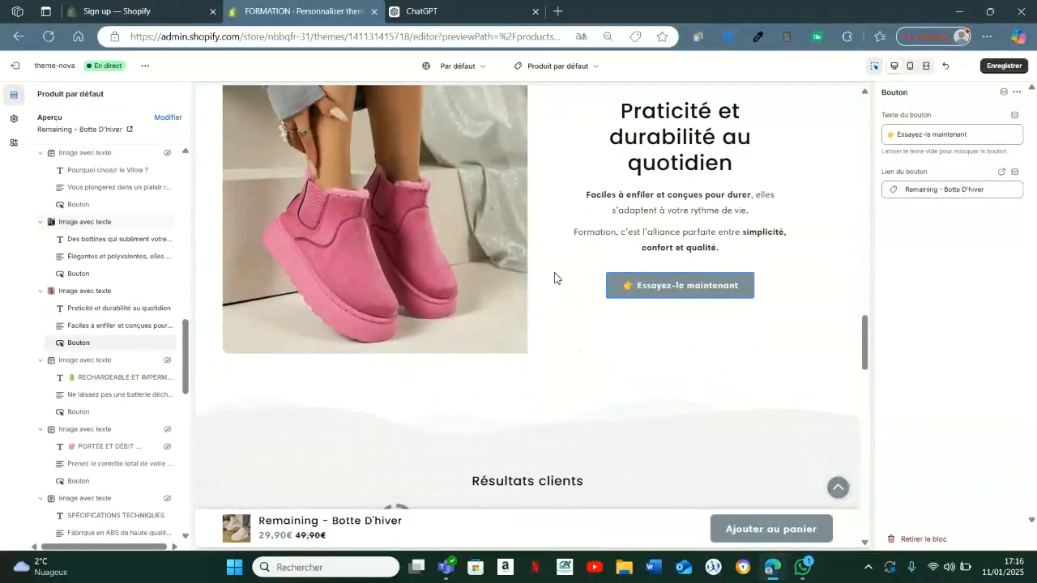
scroll(536, 276, down, 3)
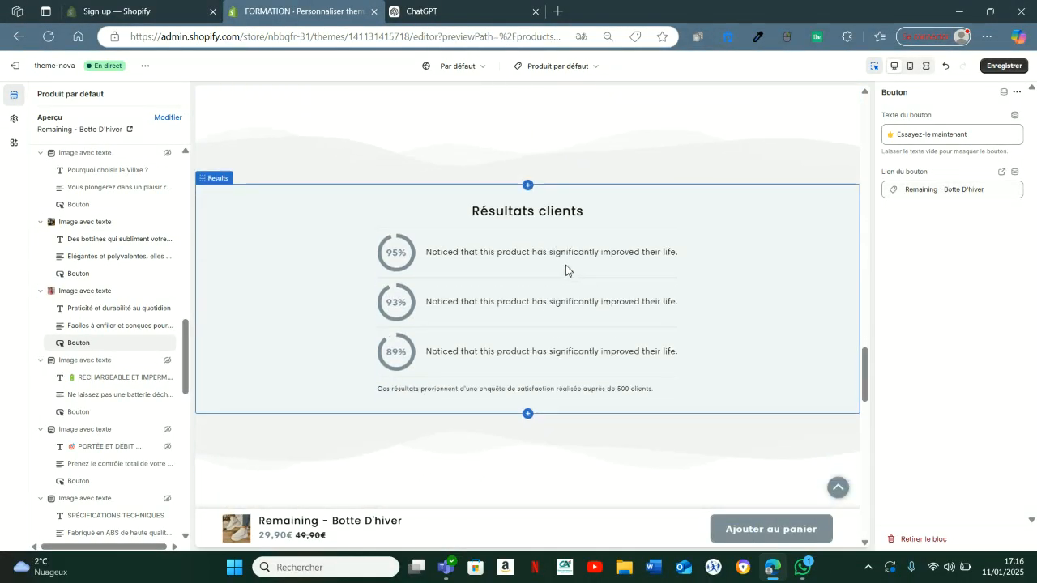
scroll(566, 269, down, 1)
scroll(527, 221, up, 1)
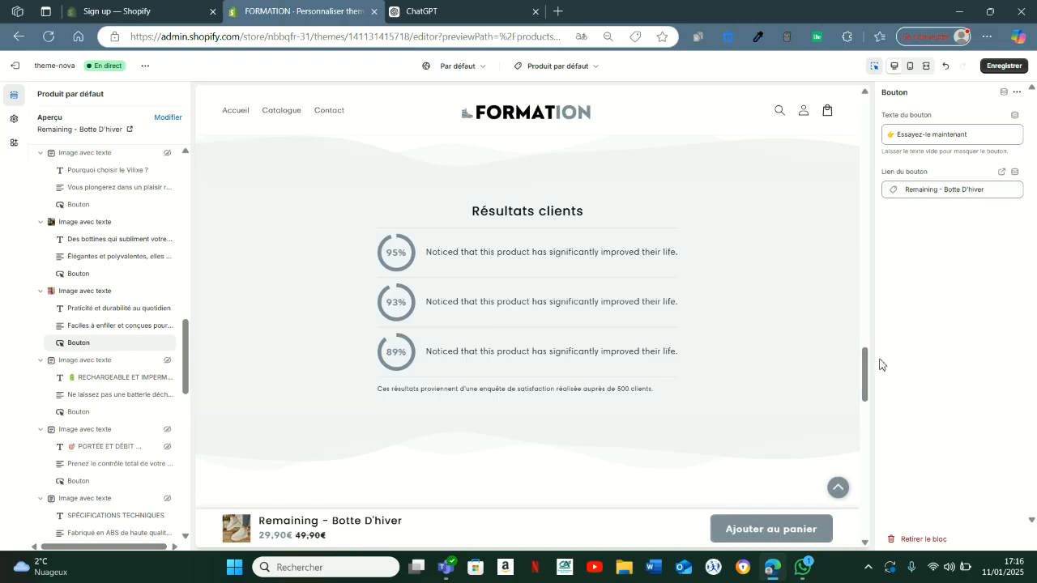
Capture the "Résultats clients" section as a screenshot and send it to ChatGPT with the request "Adapte cette section à mon produit"
key(super+shift+s)
drag(196, 143, 849, 438)
key(ctrl+Tab)
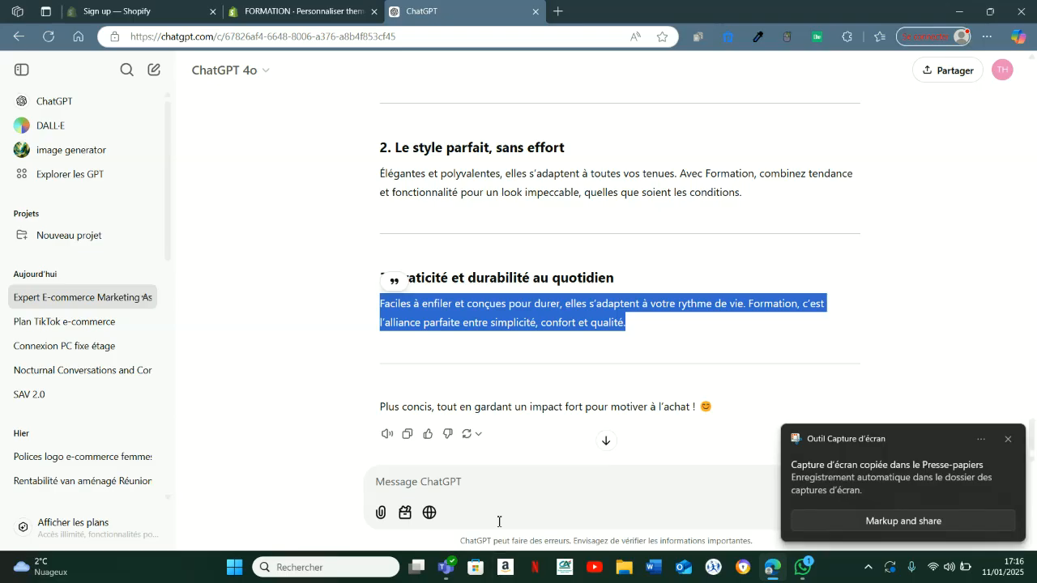
click(502, 494)
key(ctrl+v)
text(A)
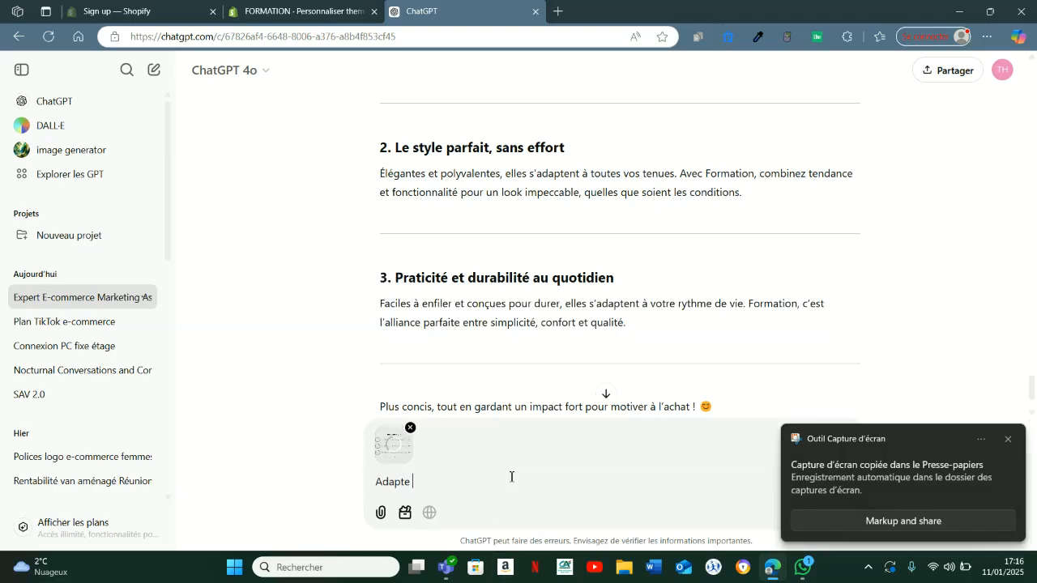
text(dapte cette section à mon produit)
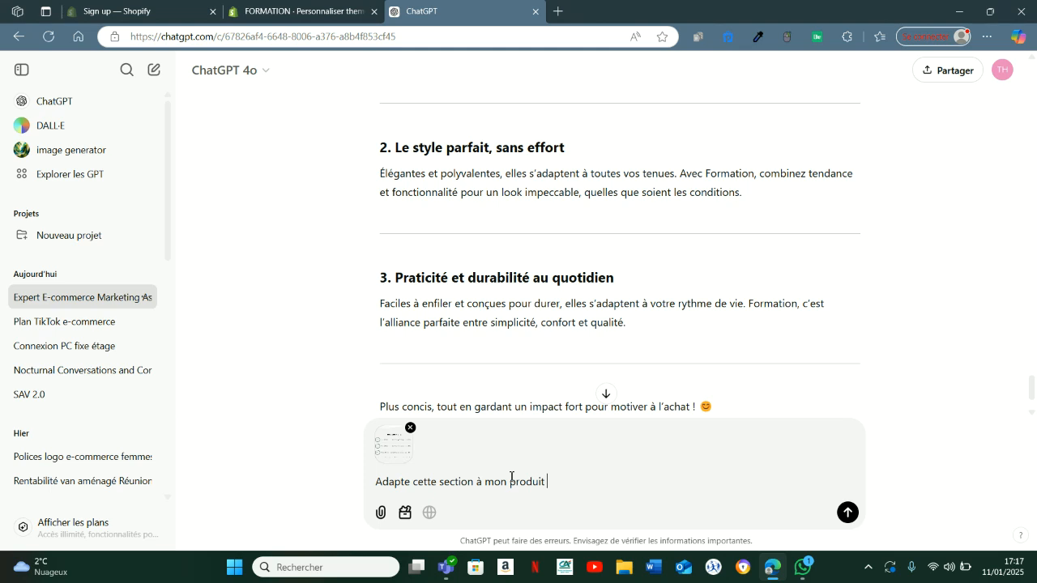
key(Return)
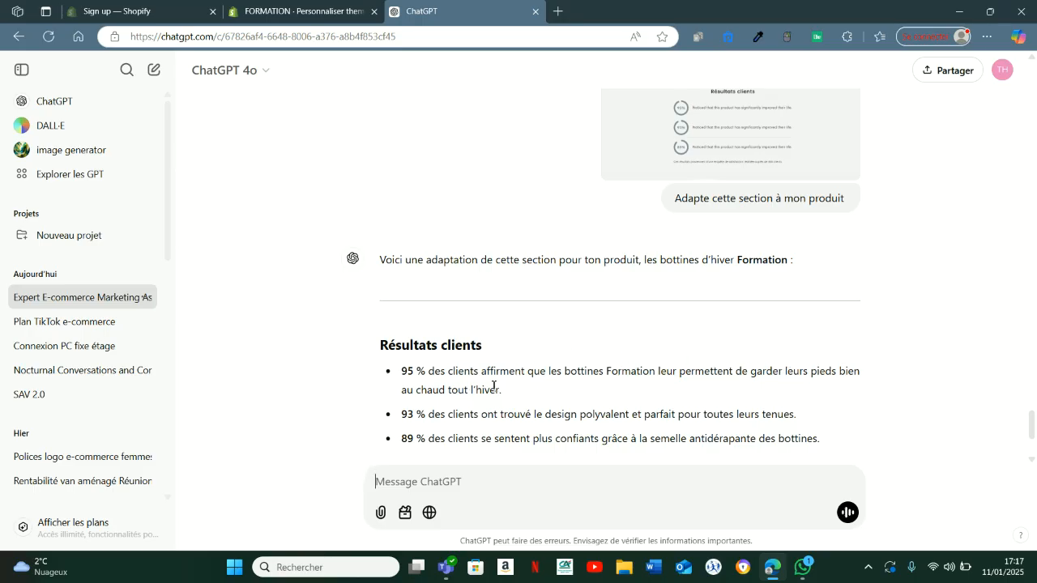
Set the first result row to 97 percent and replace its text with ChatGPT's sentence about keeping feet warm all winter
scroll(490, 364, down, 1)
scroll(428, 273, down, 2)
drag(508, 327, 432, 176)
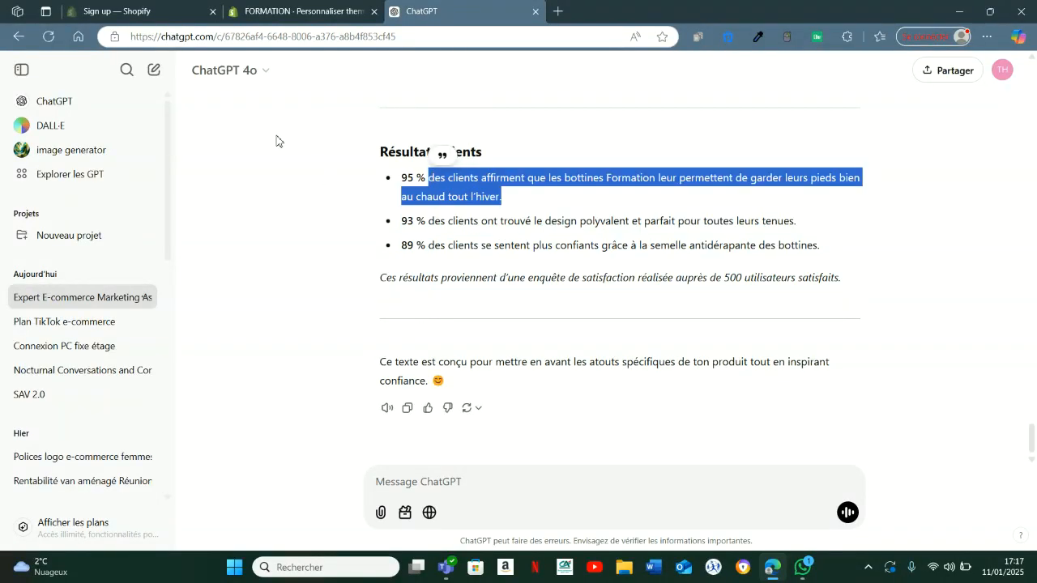
click(267, 10)
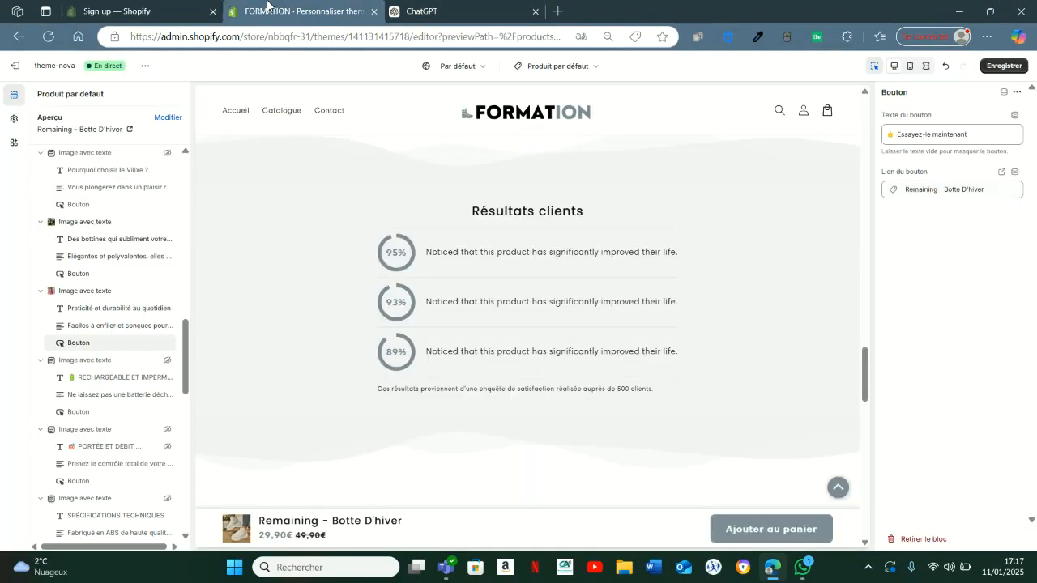
click(481, 232)
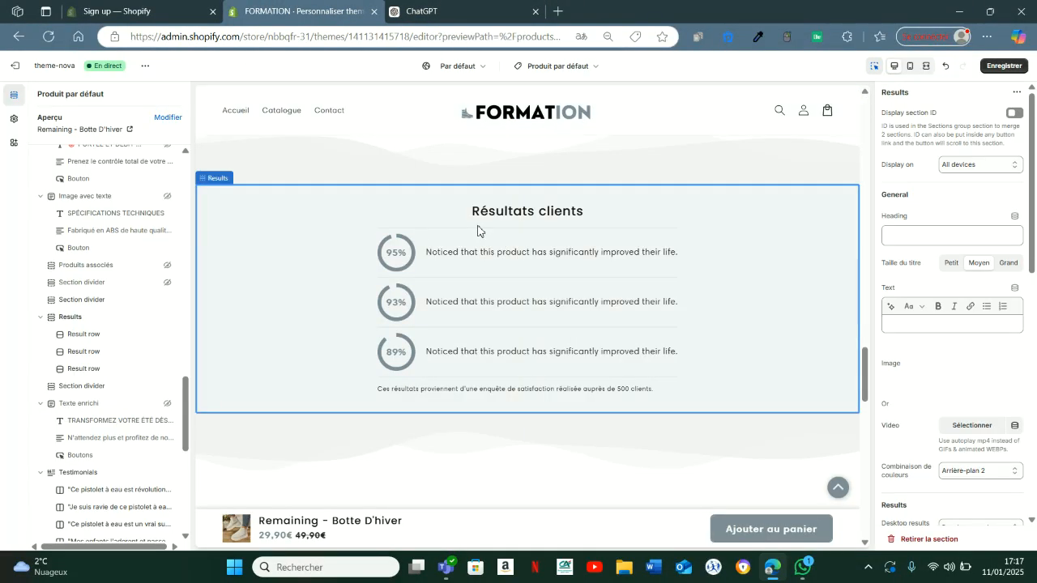
click(97, 337)
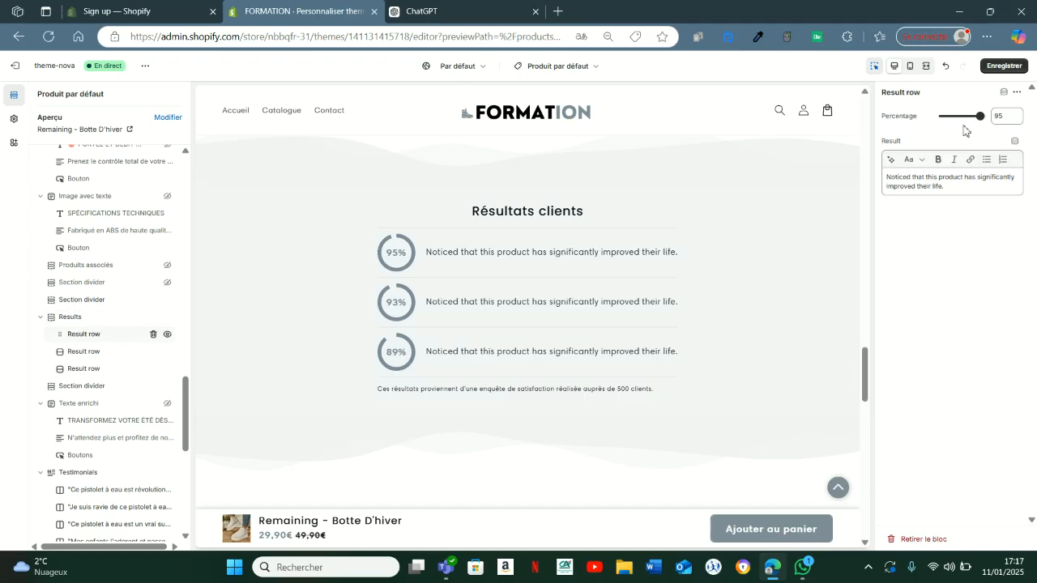
drag(951, 122, 983, 128)
drag(946, 187, 876, 180)
key(ctrl+v)
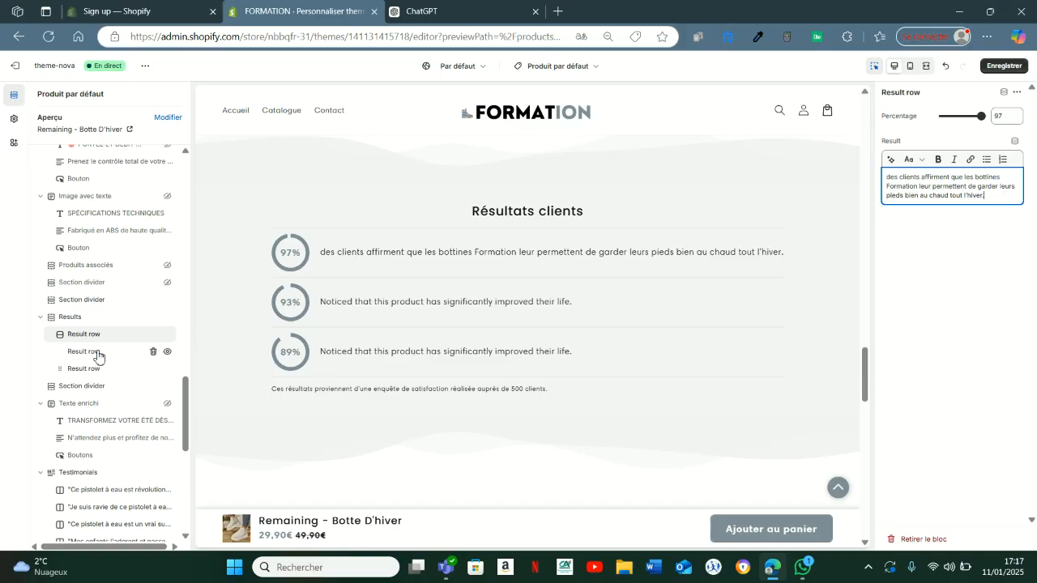
Copy ChatGPT's sentence "des clients ont trouvé le design polyvalent et parfait pour toutes leurs tenues." and return to the Shopify theme editor
click(421, 12)
drag(430, 221, 794, 239)
key(ctrl+c)
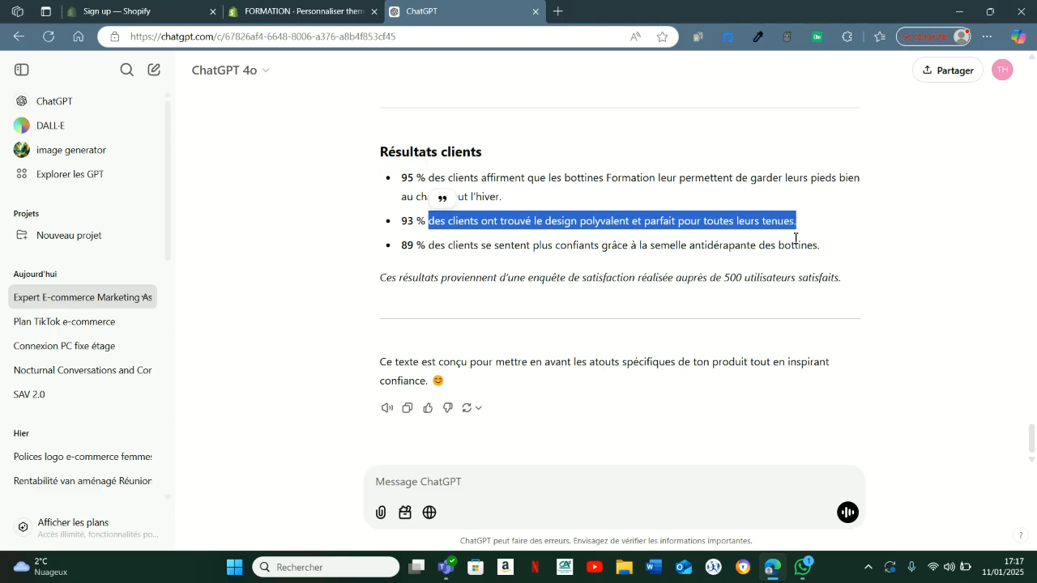
click(311, 14)
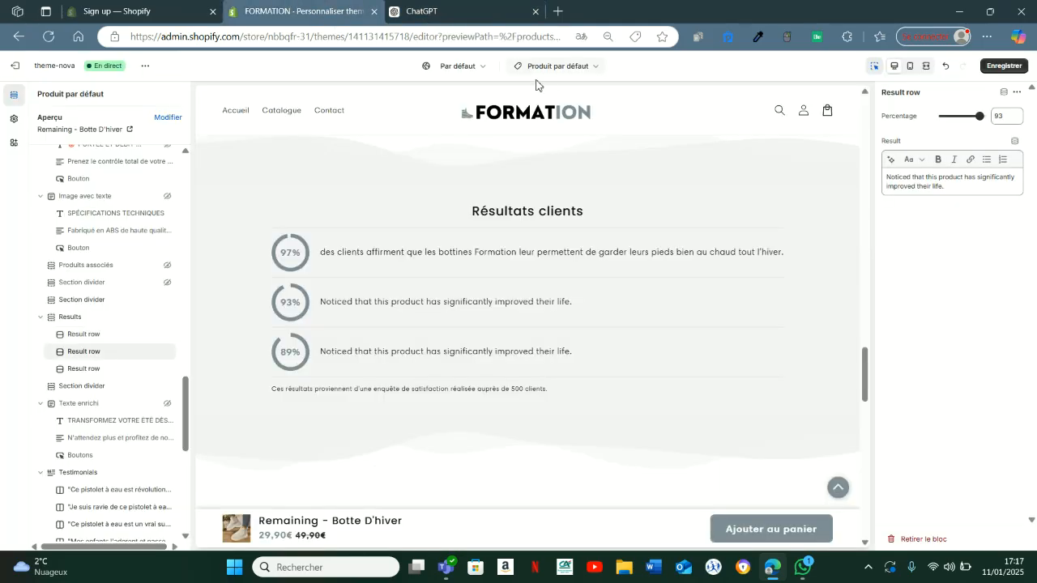
Review ChatGPT's "Résultats clients" answer and the product page sections from "Une chaleur inégalée pour l'hiver" to "Résultats clients"
click(453, 12)
scroll(576, 181, up, 1)
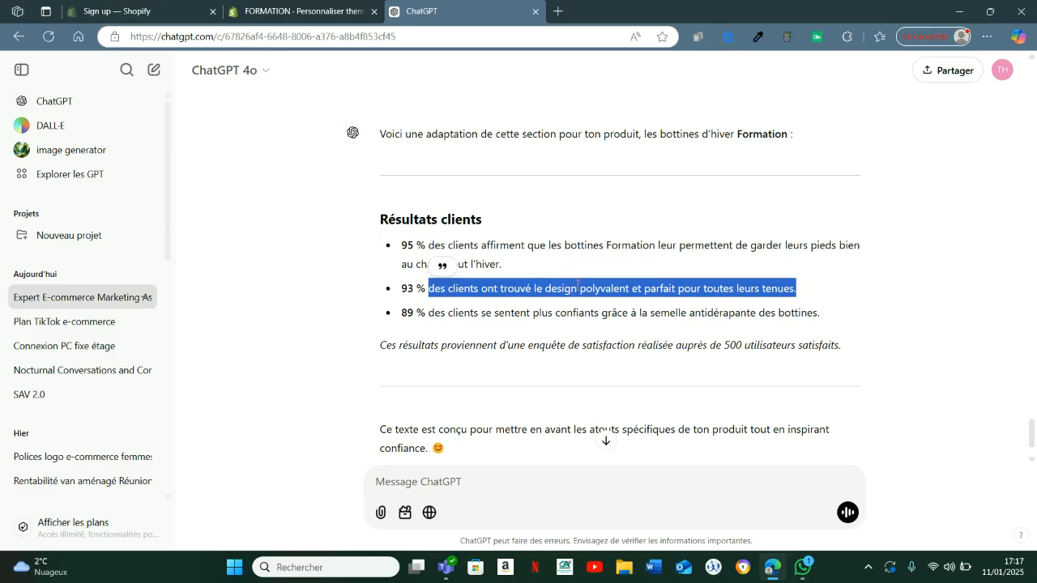
click(330, 7)
click(435, 6)
scroll(474, 160, up, 4)
click(306, 6)
scroll(539, 219, up, 8)
scroll(541, 220, up, 3)
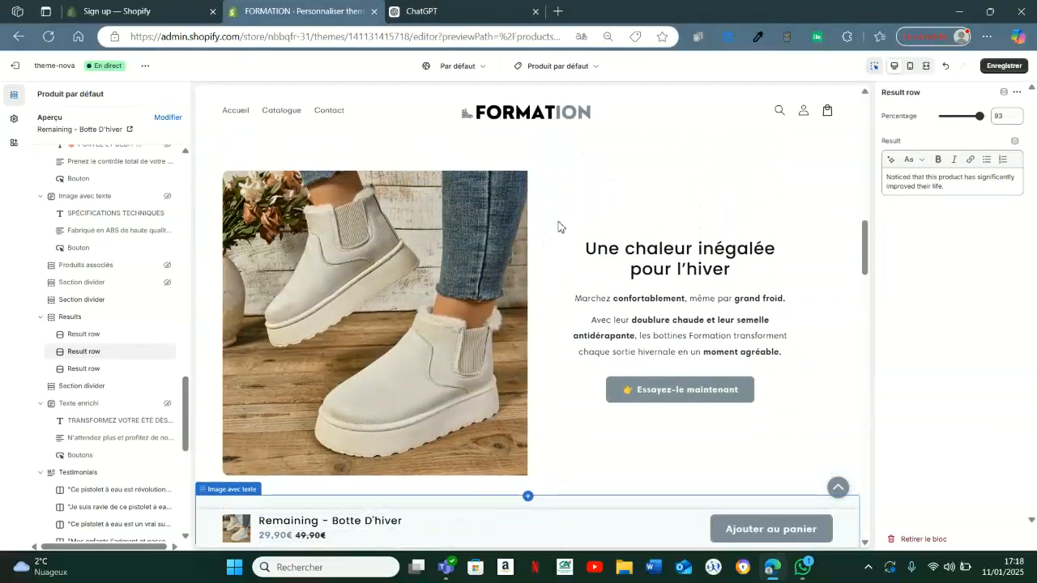
click(434, 12)
scroll(572, 266, down, 5)
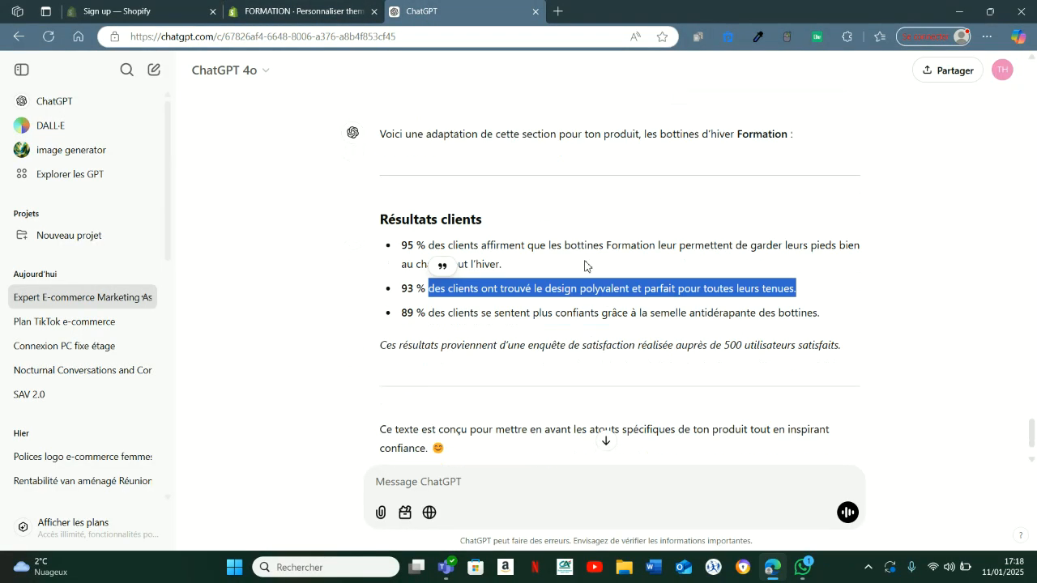
click(306, 6)
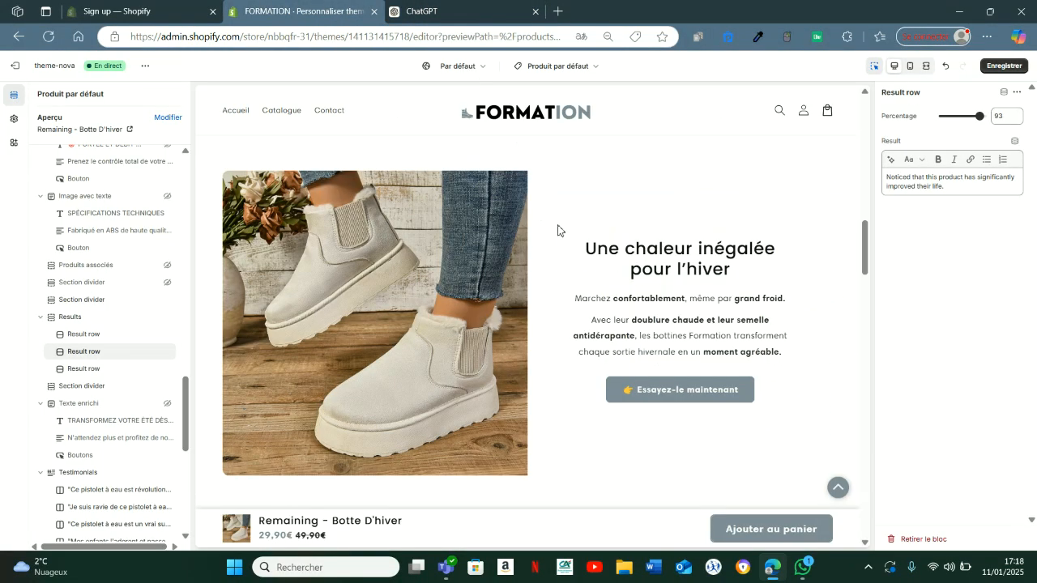
scroll(557, 229, down, 3)
scroll(591, 225, down, 10)
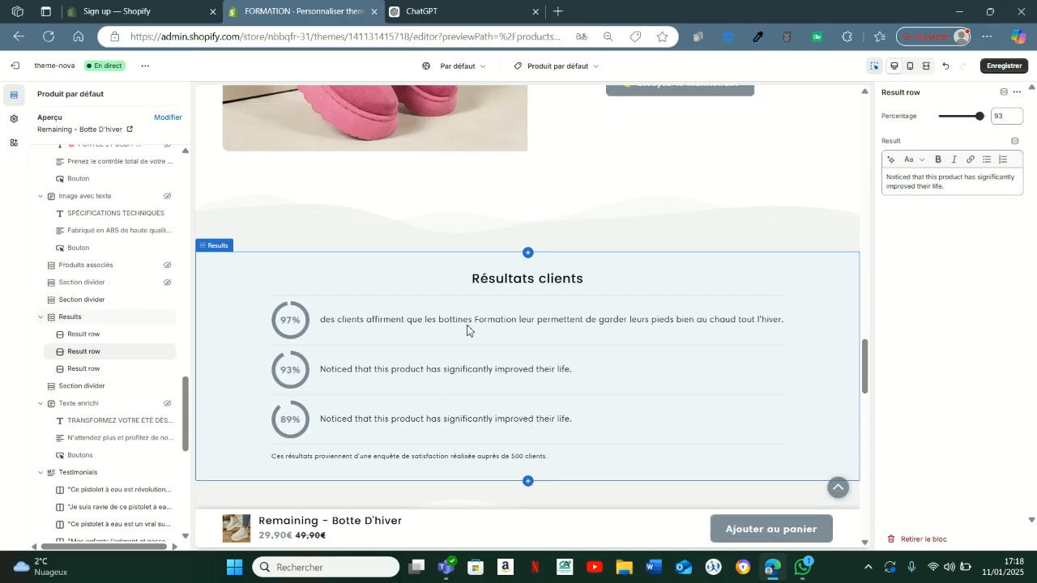
scroll(455, 309, up, 3)
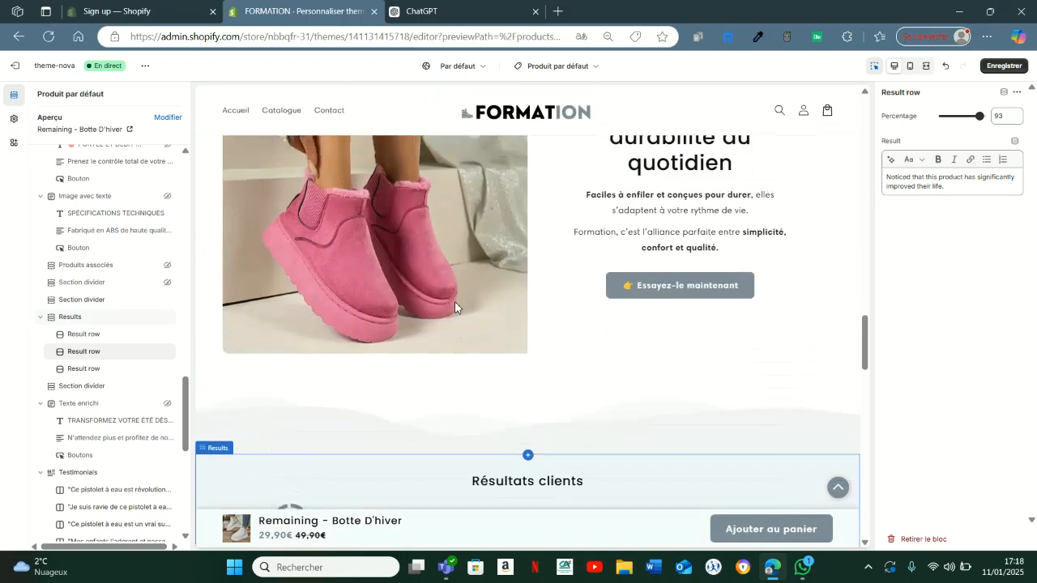
scroll(564, 189, down, 4)
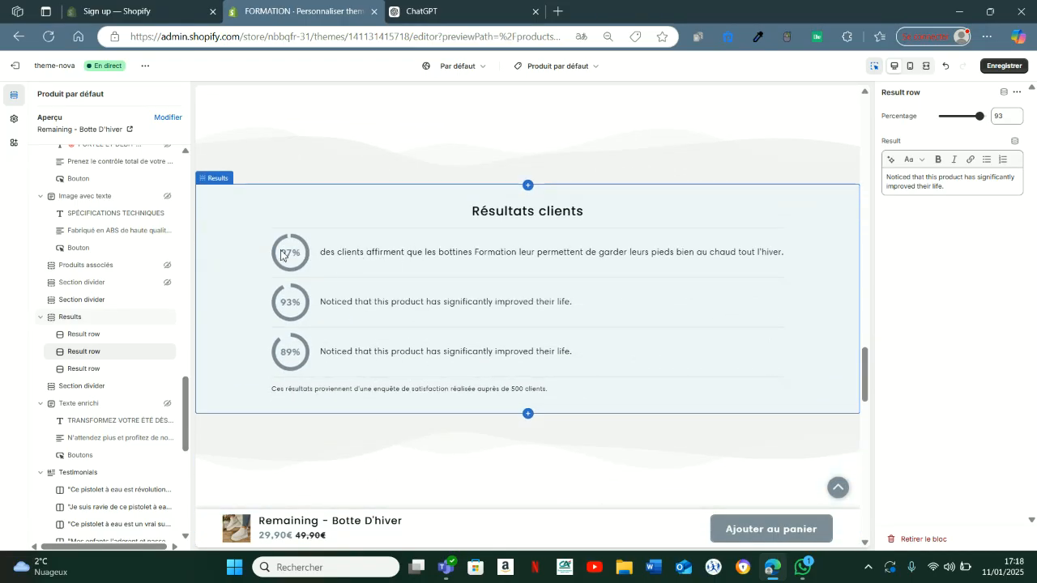
scroll(396, 263, up, 10)
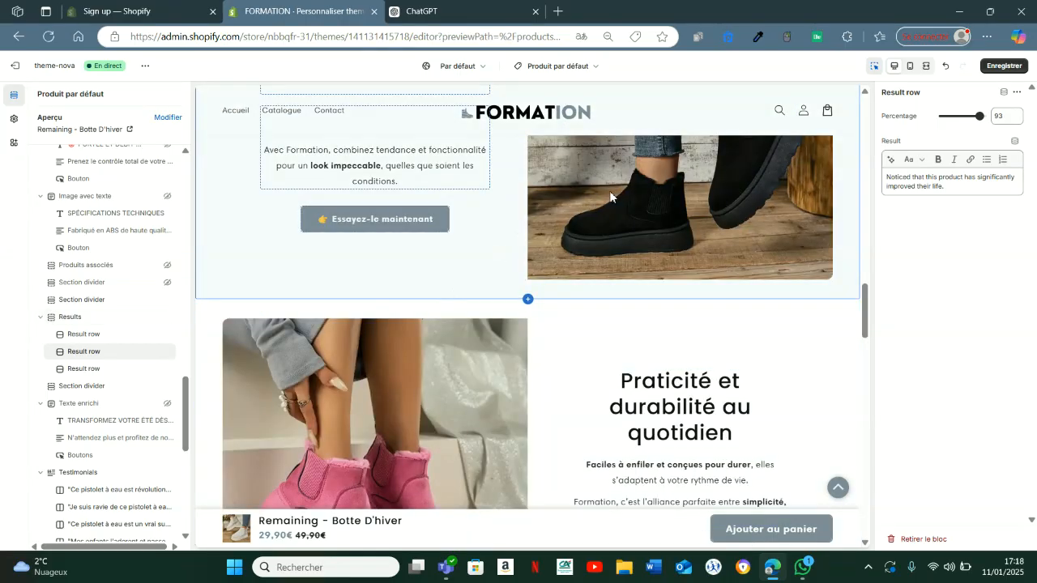
drag(864, 313, 853, 360)
Replace the second result row's text with "des clients ont trouvé le design polyvalent et parfait pour toutes leurs tenues."
click(469, 10)
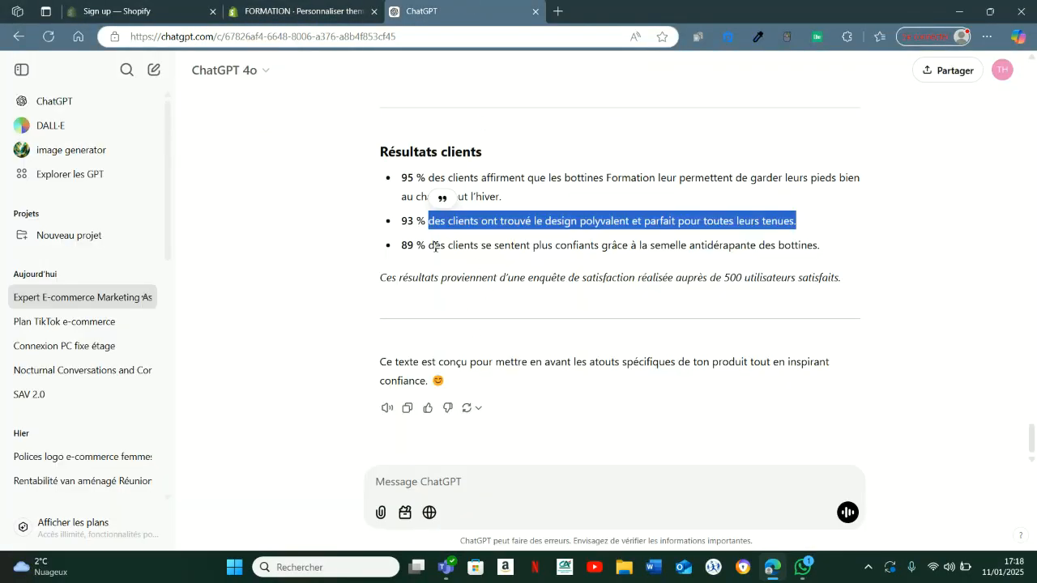
click(231, 6)
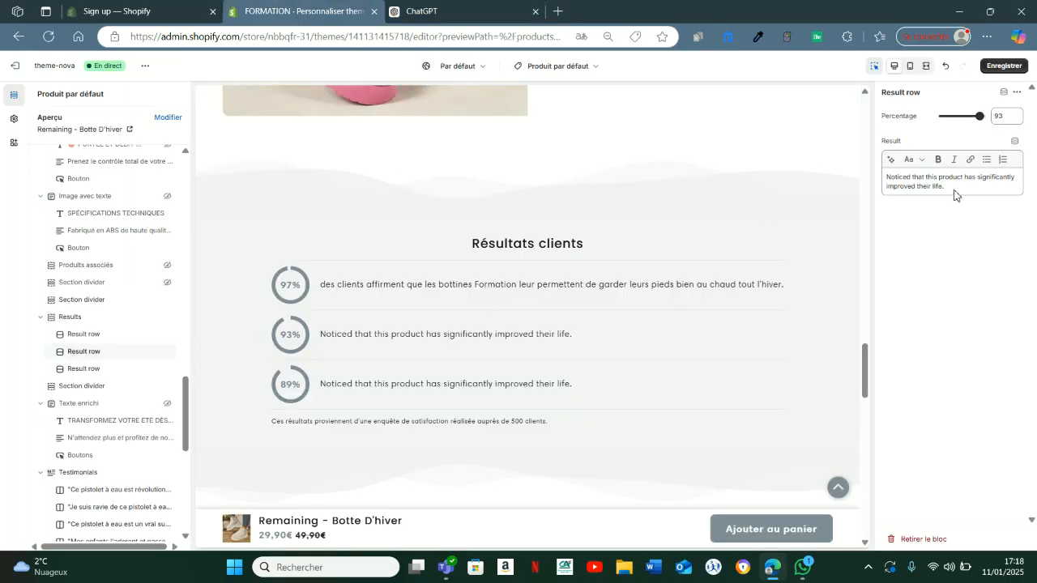
triple_click(883, 179)
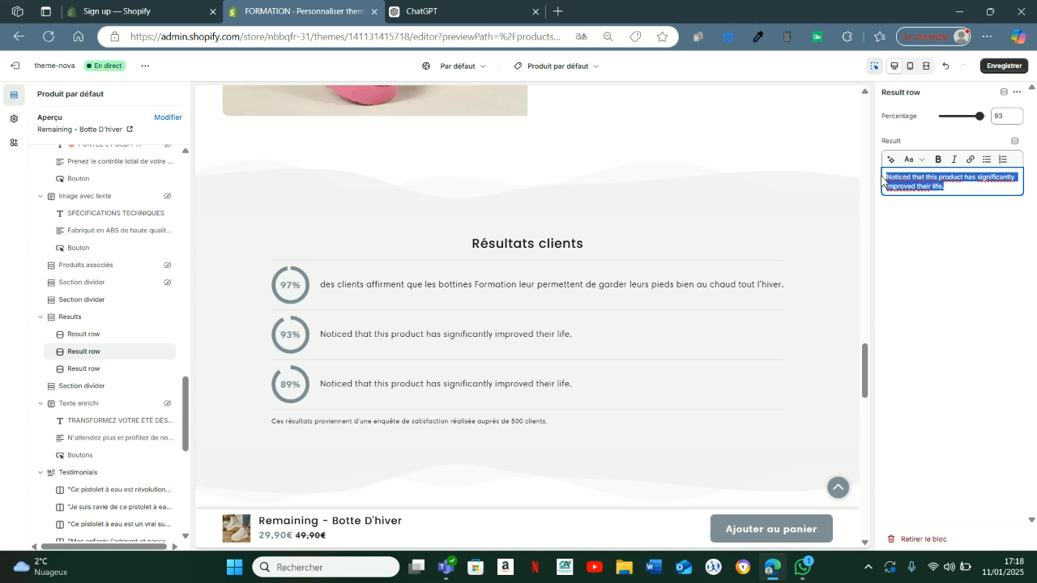
key(ctrl+v)
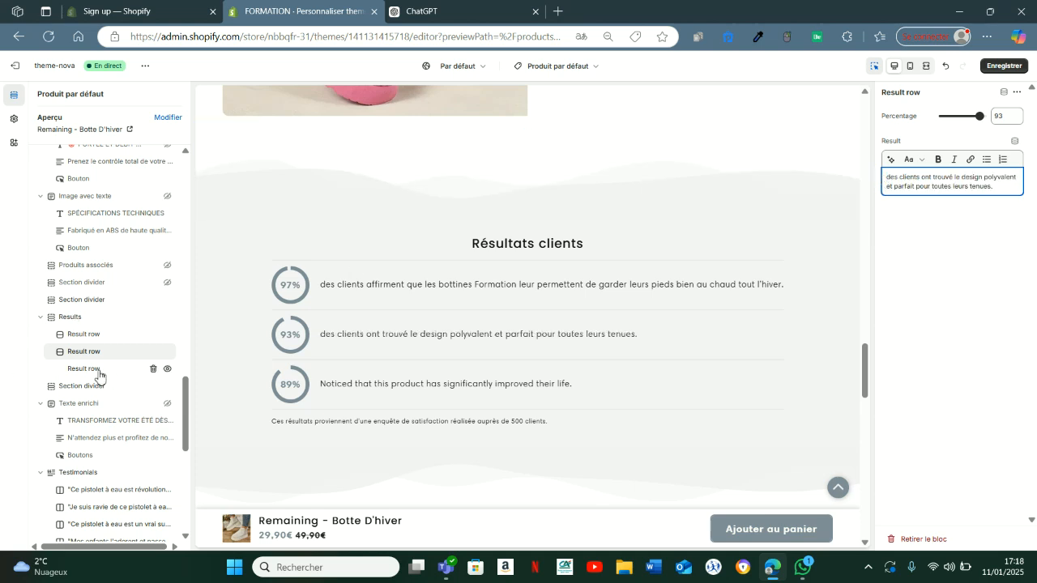
Replace the third result row's text with ChatGPT's "des clients se sentent plus confiants grâce à la semelle antidérapante des bottines."
click(411, 10)
drag(430, 245, 835, 256)
key(ctrl+c)
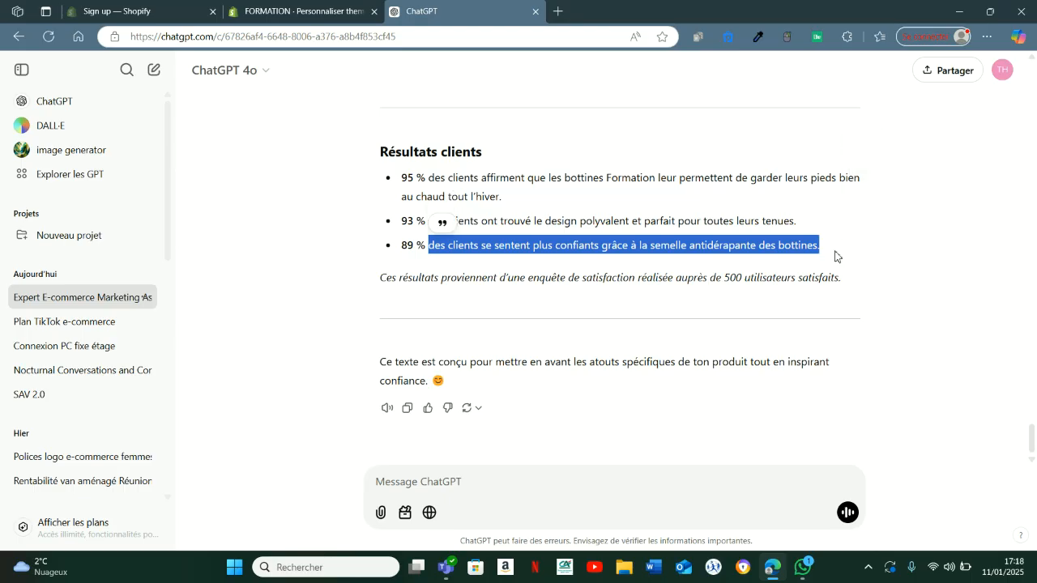
click(342, 9)
drag(944, 187, 875, 179)
key(ctrl+v)
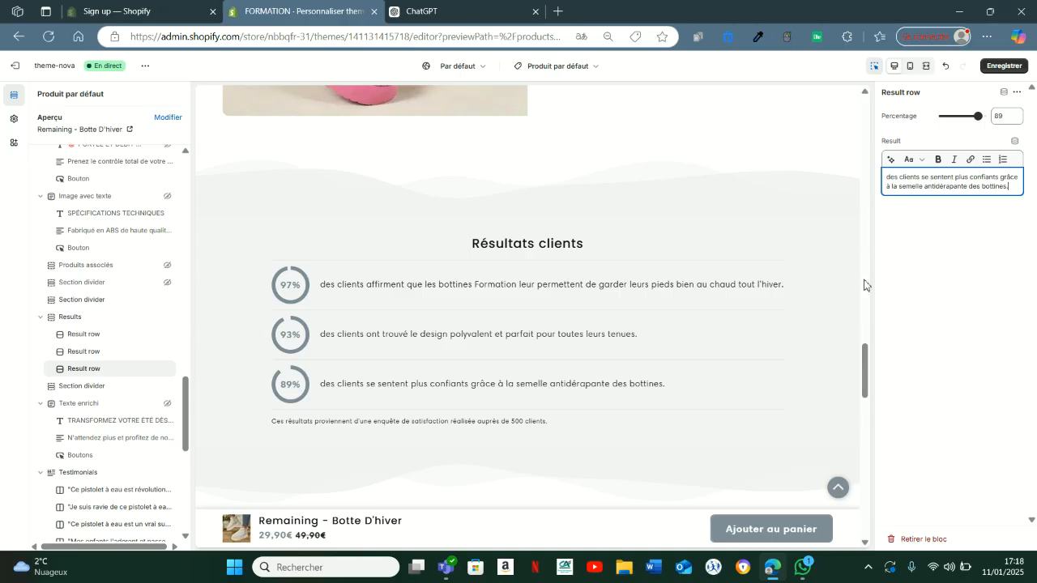
Check the "Avis clients de la semaine" section and start a ChatGPT prompt with "Rédige moi 10 avis clients"
scroll(864, 373, down, 1)
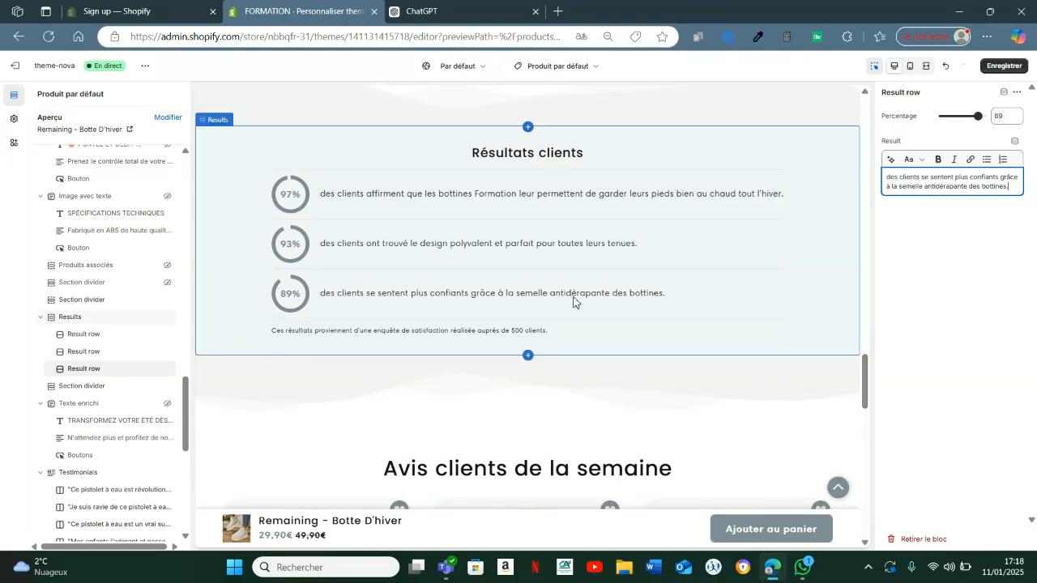
scroll(579, 292, down, 5)
click(453, 12)
click(461, 471)
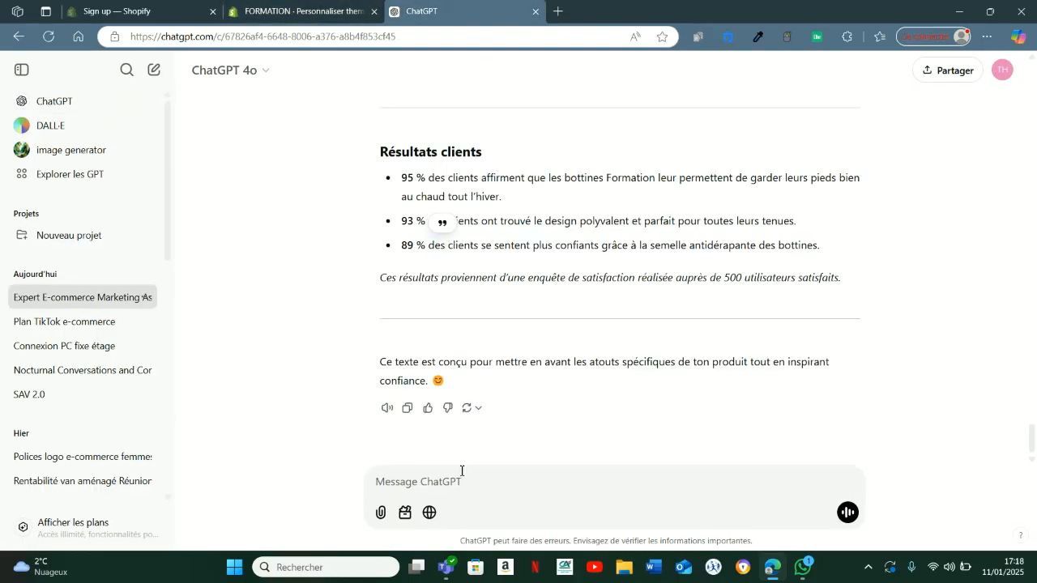
click(283, 9)
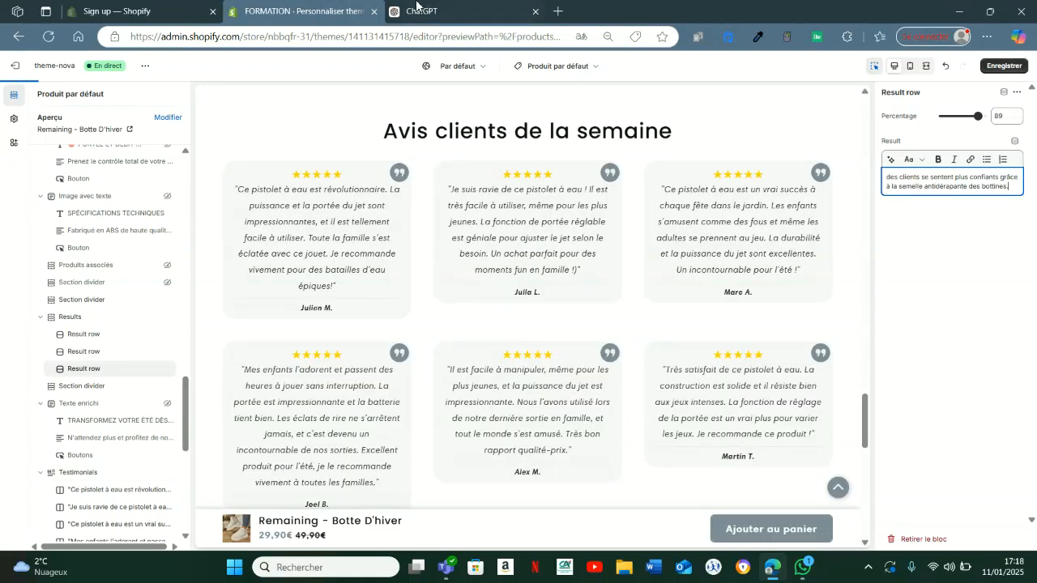
click(419, 10)
text(Régi)
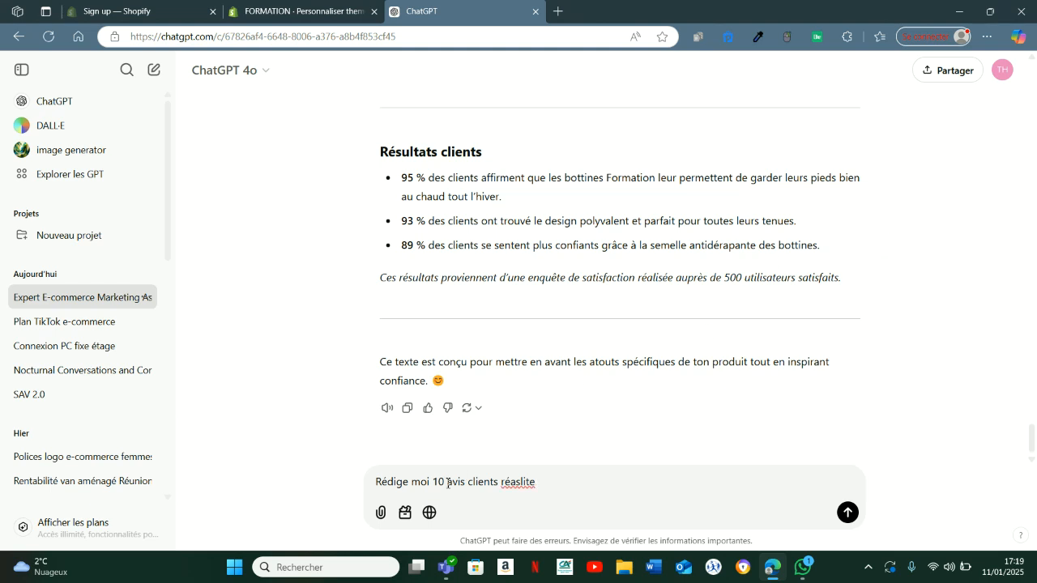
click(442, 481)
key(BackSpace)
text(2)
key(BackSpace)
text(1)
Complete the prompt after "avis clients" with "réaliste dont 5 qui viennent contré les objections des clients"
drag(533, 486, 501, 487)
text(ré les objet)
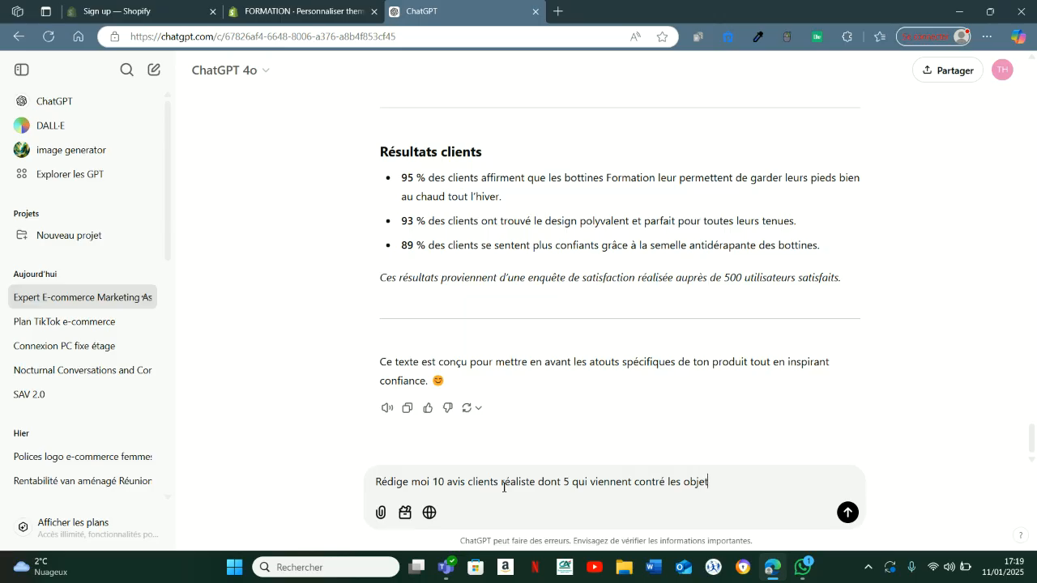
text(des)
key(BackSpace)
key(BackSpace)
drag(684, 482, 793, 471)
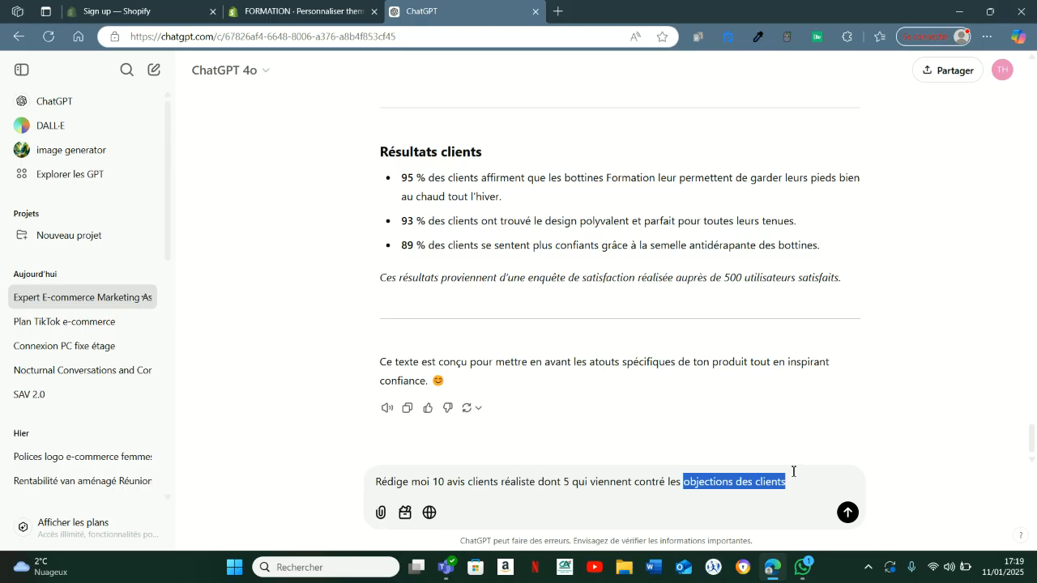
Review the product page sections from "Une chaleur inégalée pour l'hiver" to "Résultats clients" in the Shopify theme editor
click(299, 10)
scroll(580, 273, up, 10)
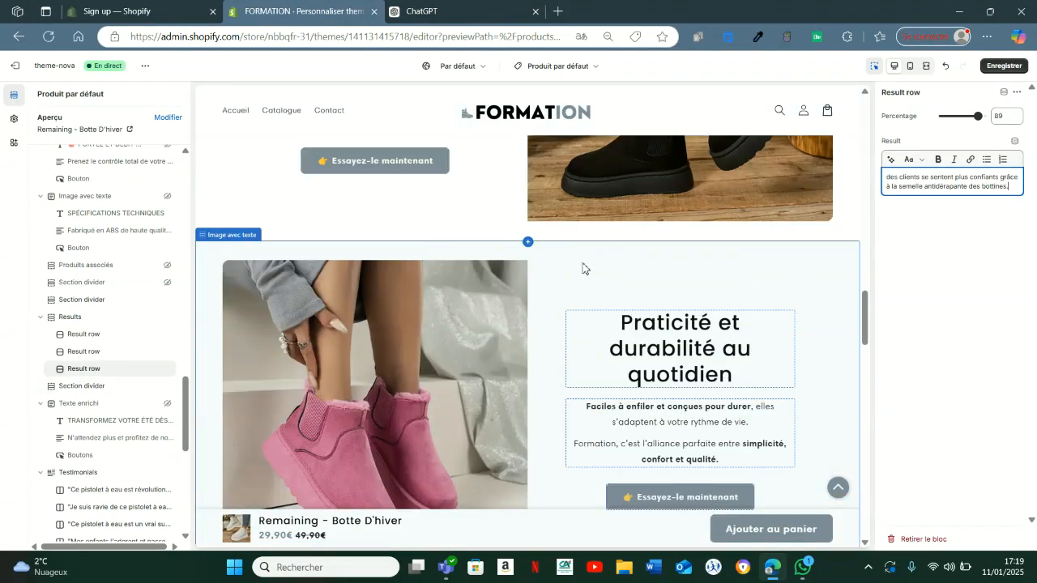
scroll(583, 268, up, 10)
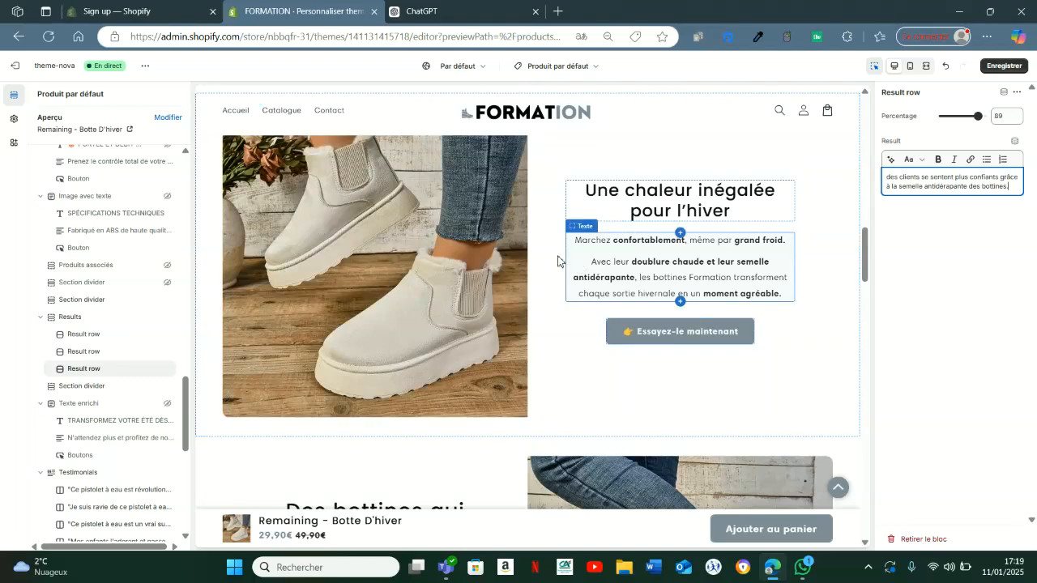
scroll(553, 266, down, 6)
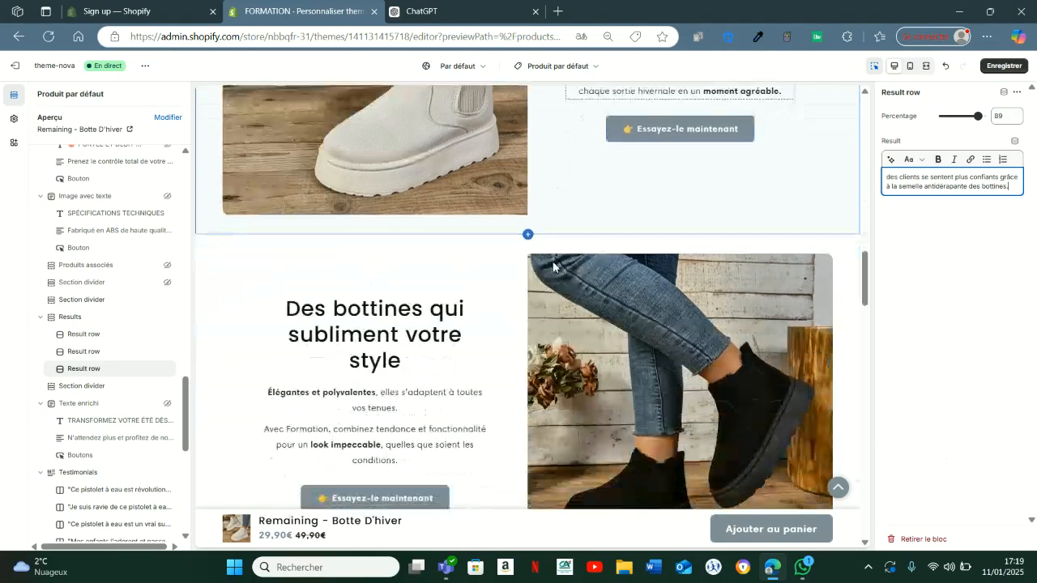
scroll(555, 268, down, 3)
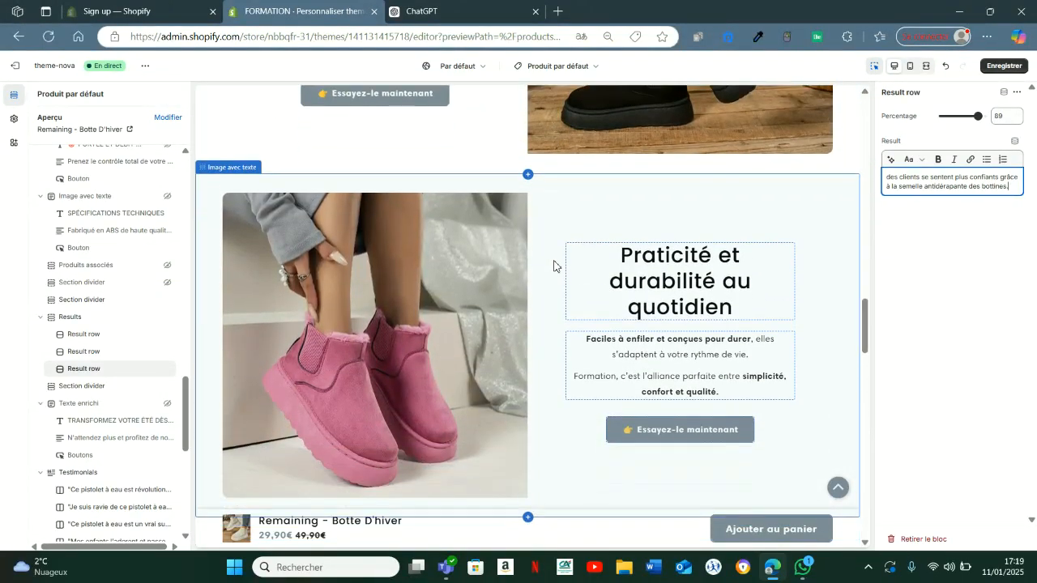
scroll(558, 270, down, 6)
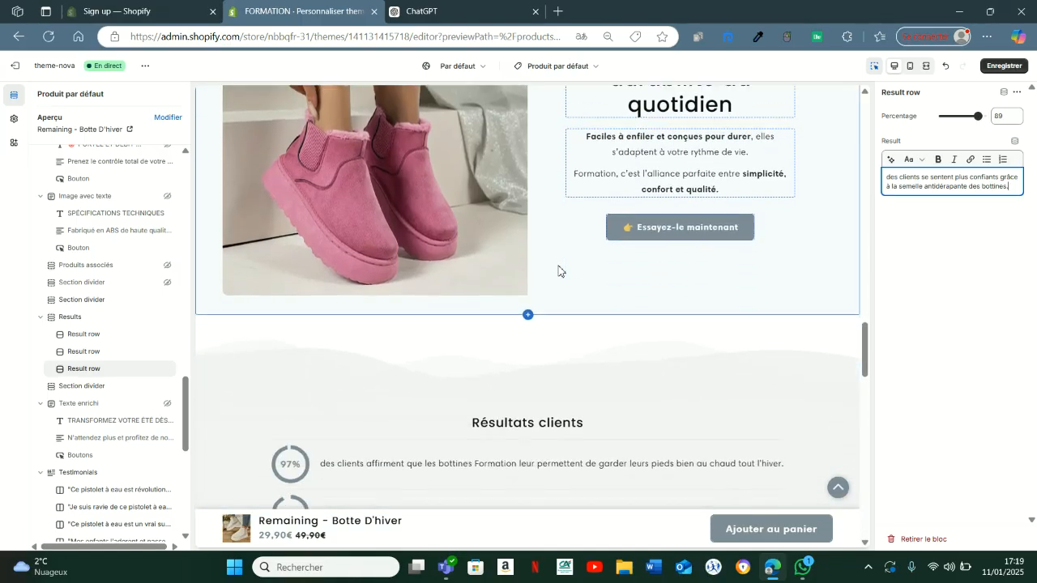
click(474, 5)
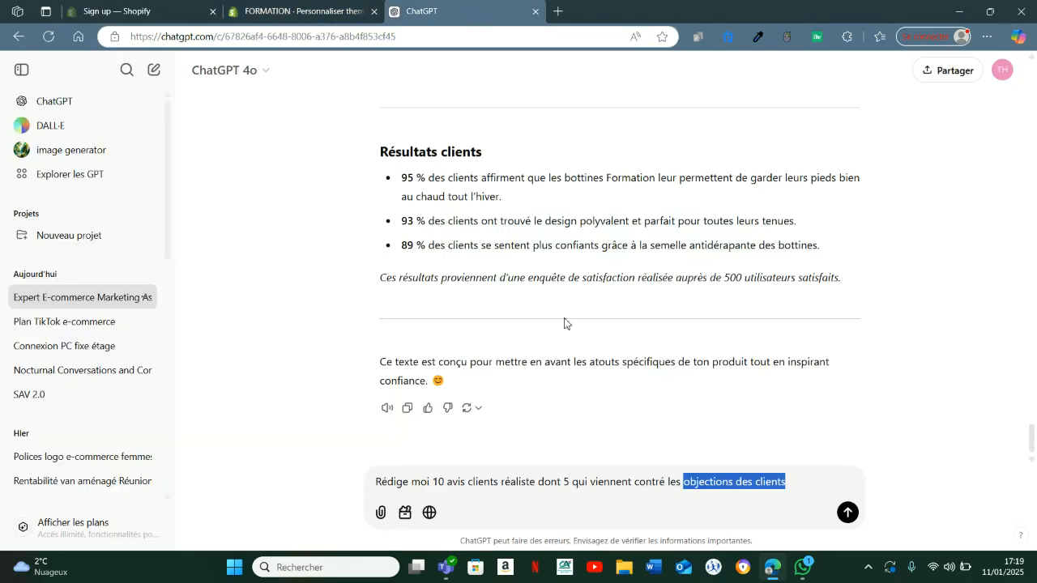
Check the prompt's wording and send ChatGPT the request for 10 realistic customer reviews, 5 of them countering customer objections
drag(636, 484, 792, 491)
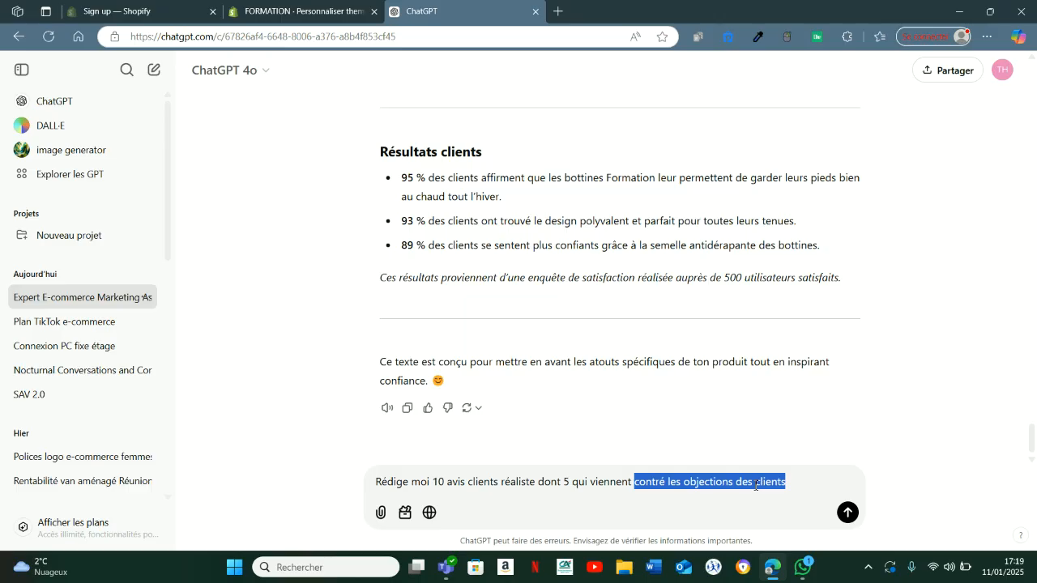
click(563, 487)
drag(434, 483, 469, 483)
drag(556, 488, 568, 484)
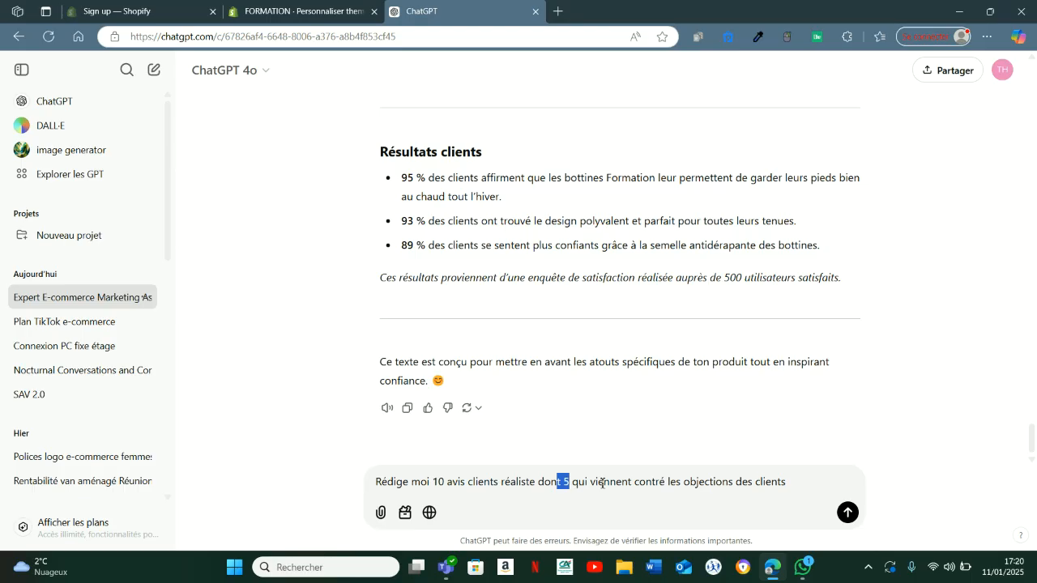
click(794, 483)
key(Return)
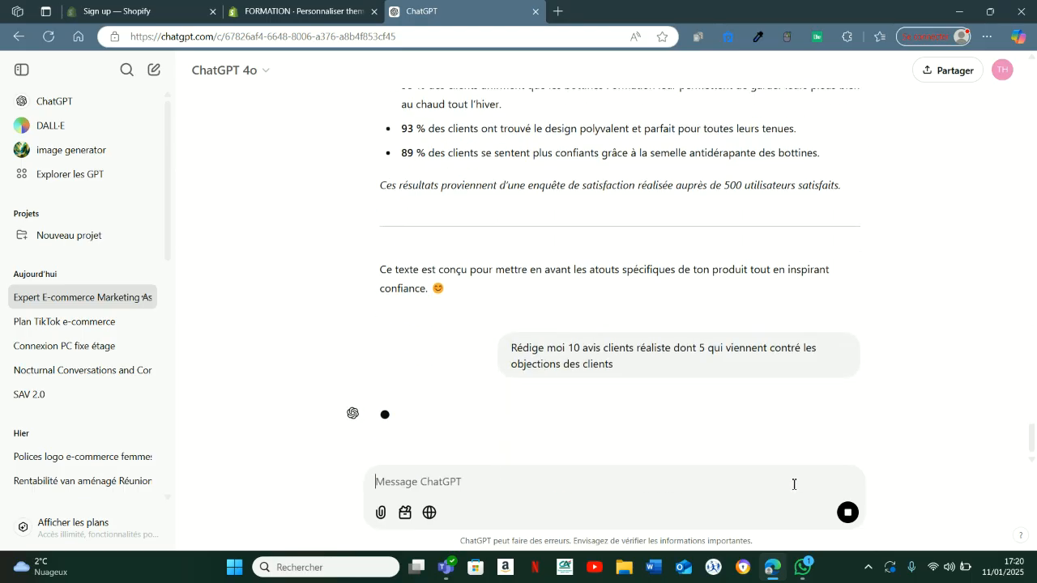
Compare the Shopify page's "Avis clients de la semaine" section with the reviews in ChatGPT's Réponse 1 and Réponse 2
click(297, 12)
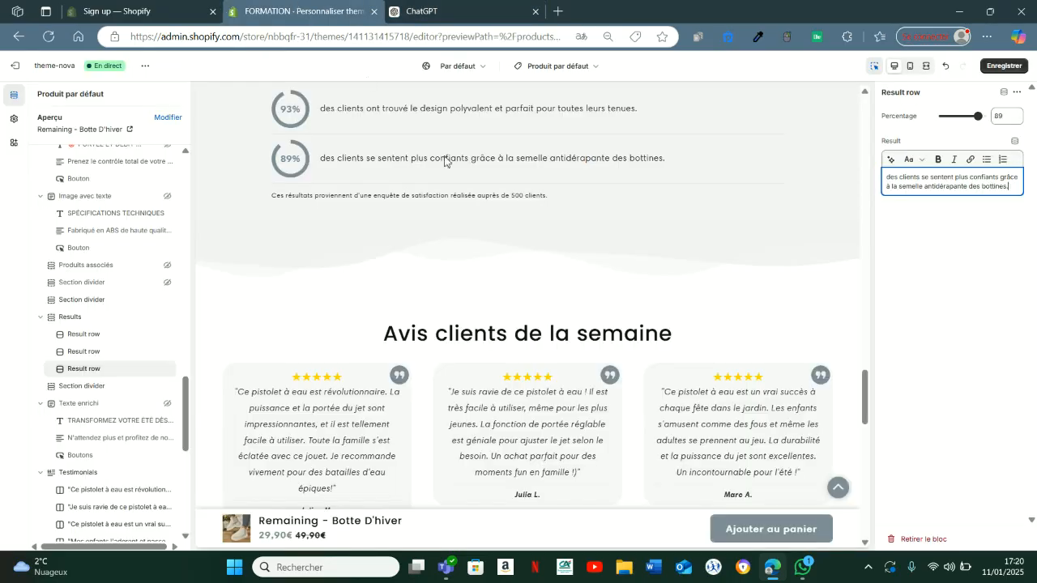
scroll(366, 245, down, 1)
click(471, 10)
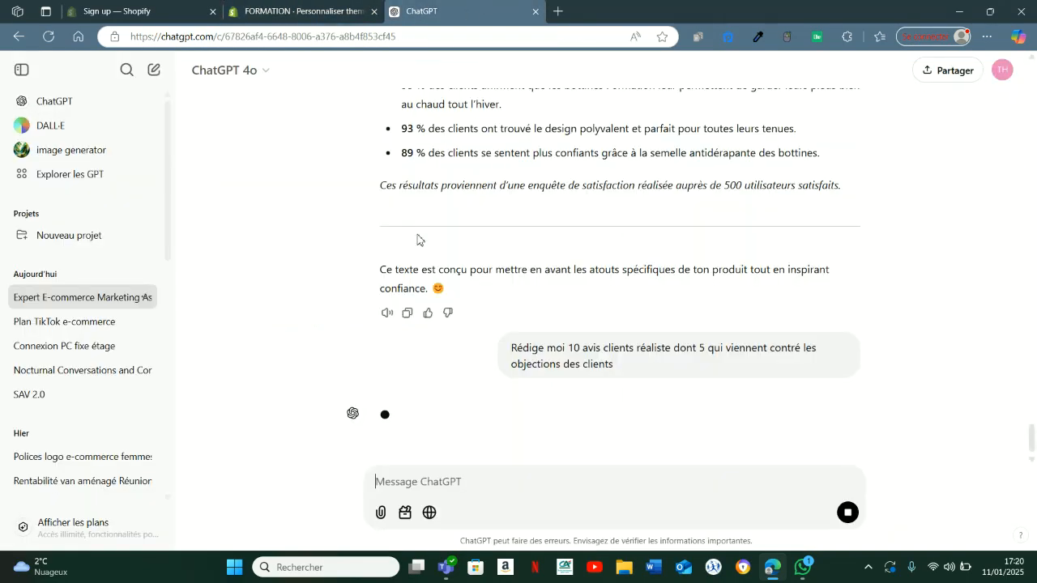
click(315, 6)
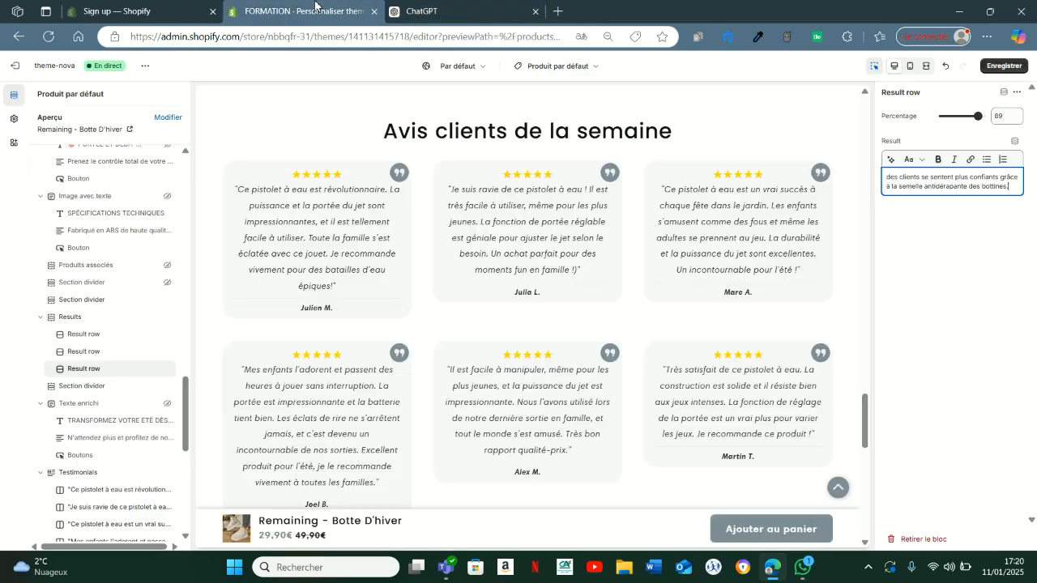
click(436, 15)
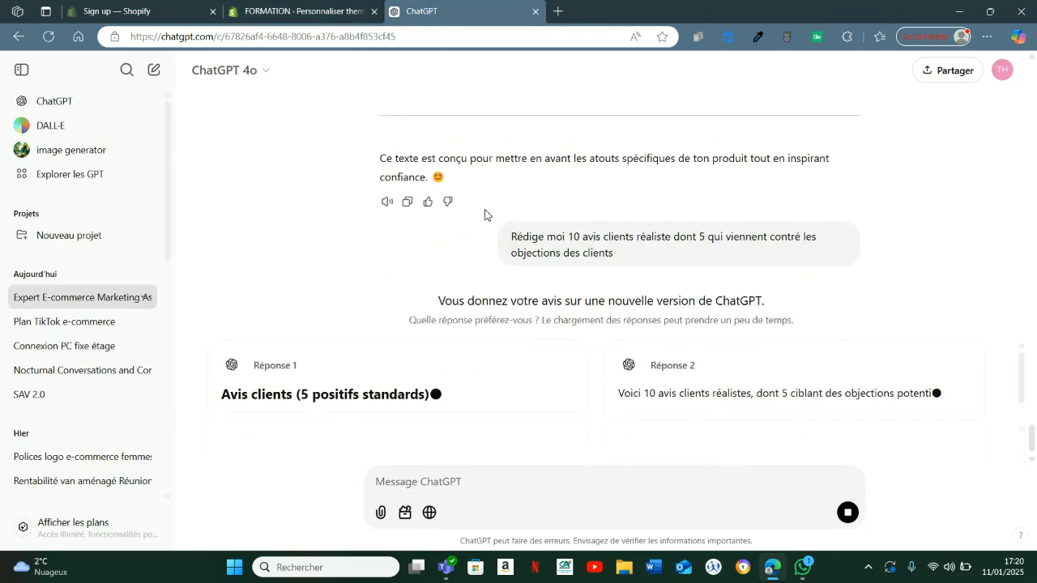
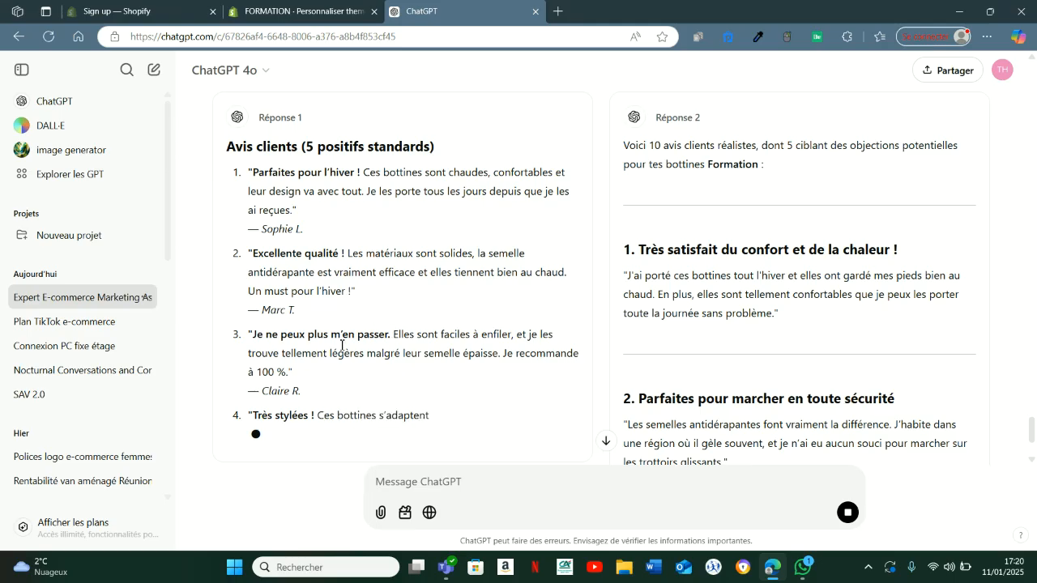
scroll(595, 307, down, 1)
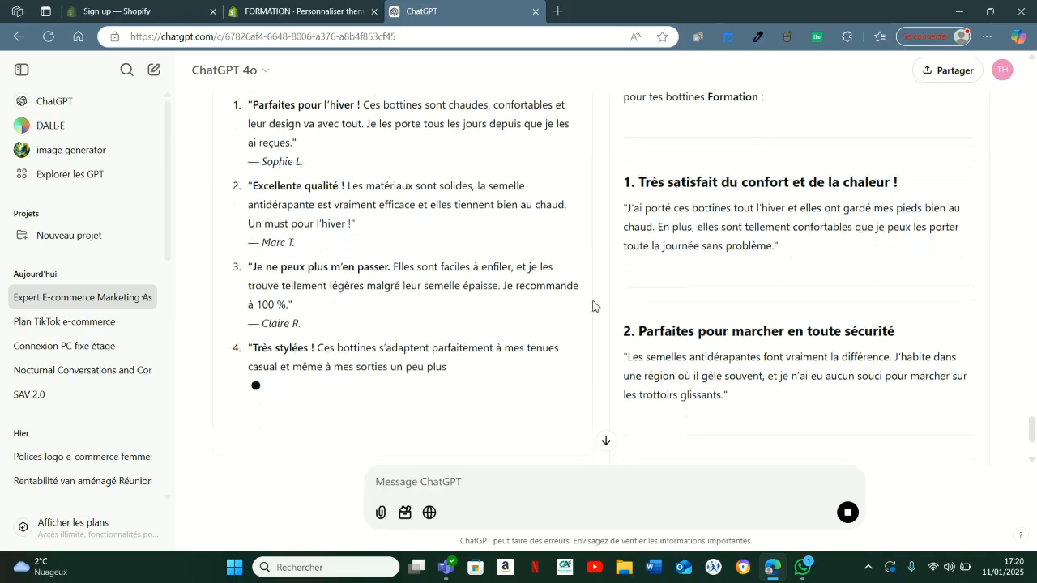
scroll(562, 308, up, 2)
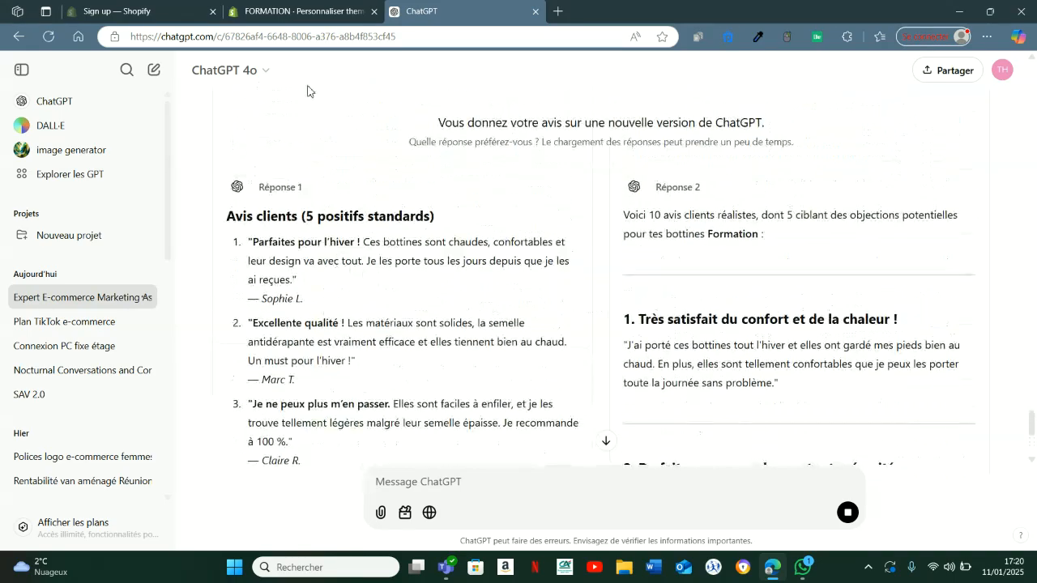
Set the first testimonial's title to "Parfaites pour l'hiver !", copied from ChatGPT's Réponse 1
click(300, 11)
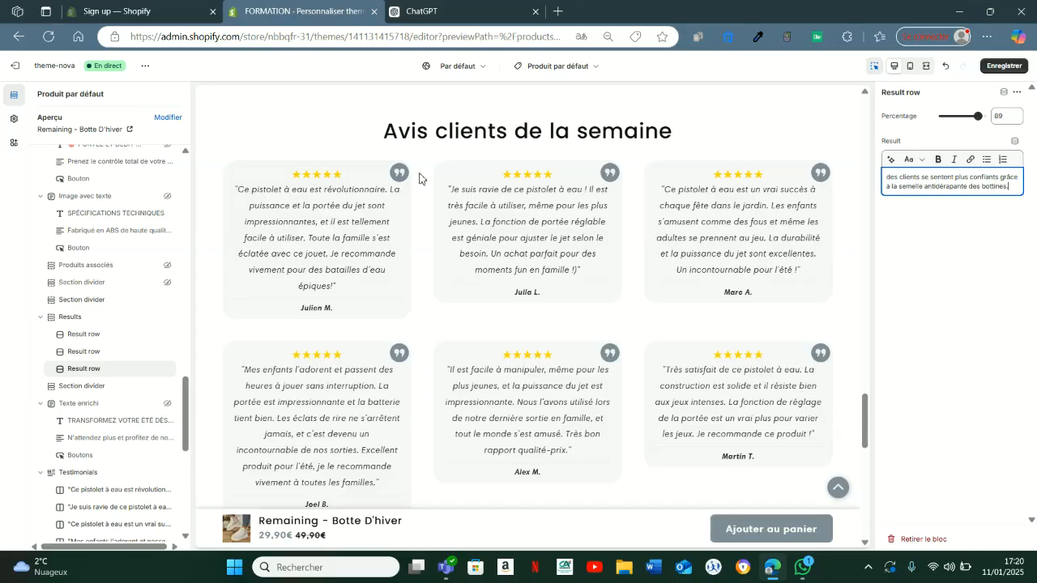
click(376, 240)
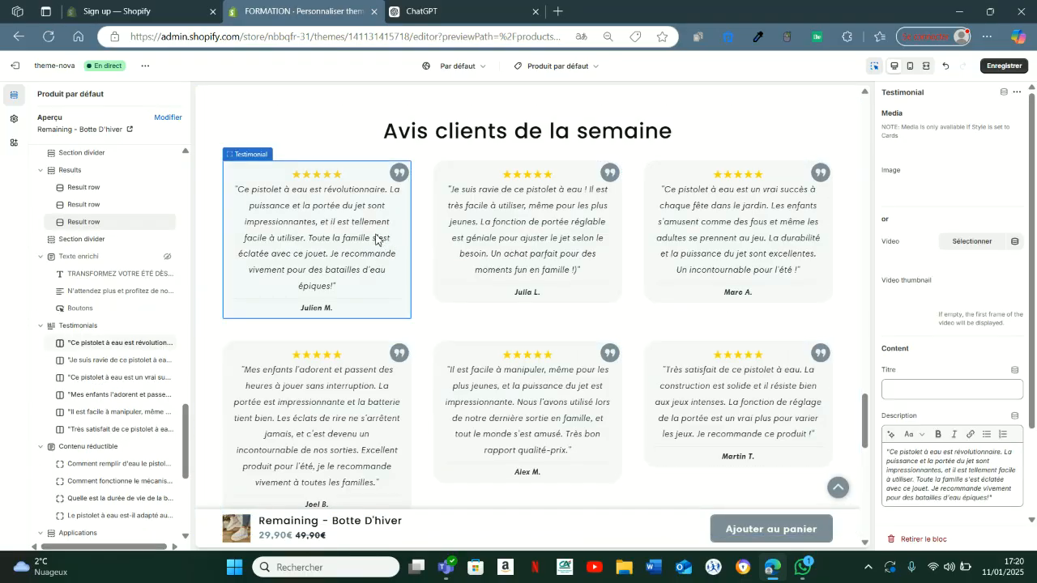
key(ctrl+Tab)
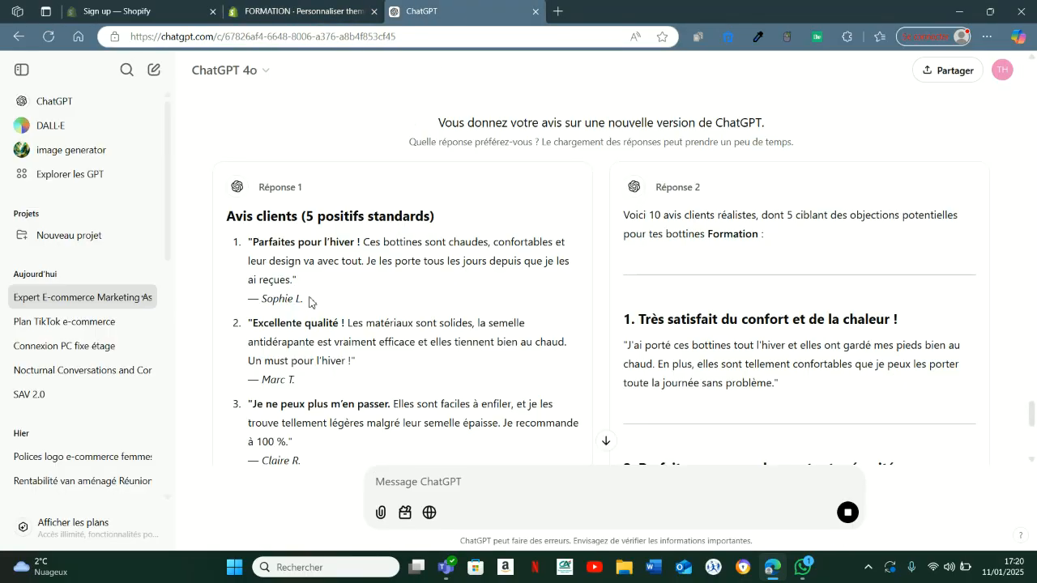
click(300, 10)
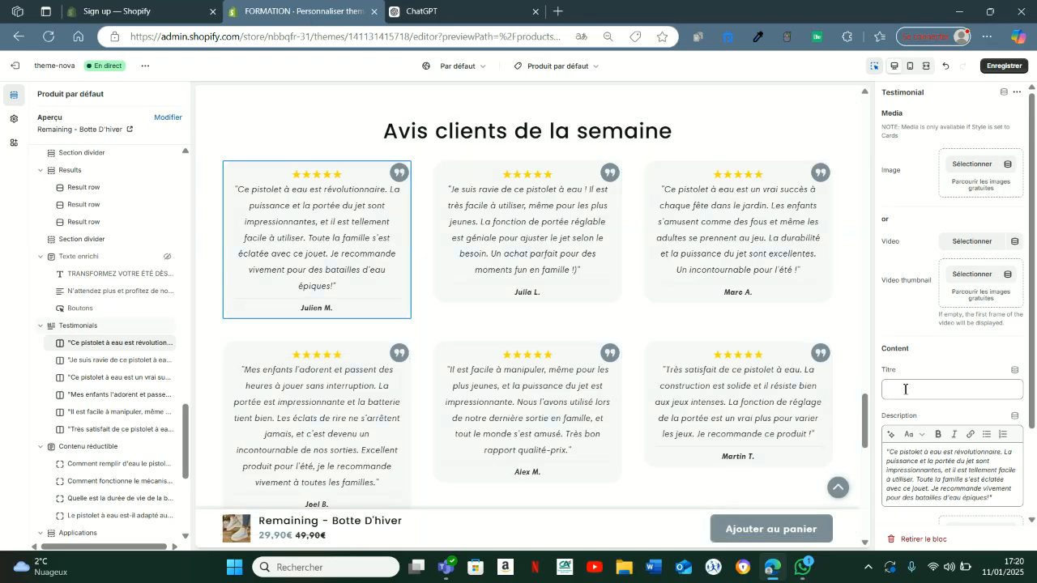
click(462, 9)
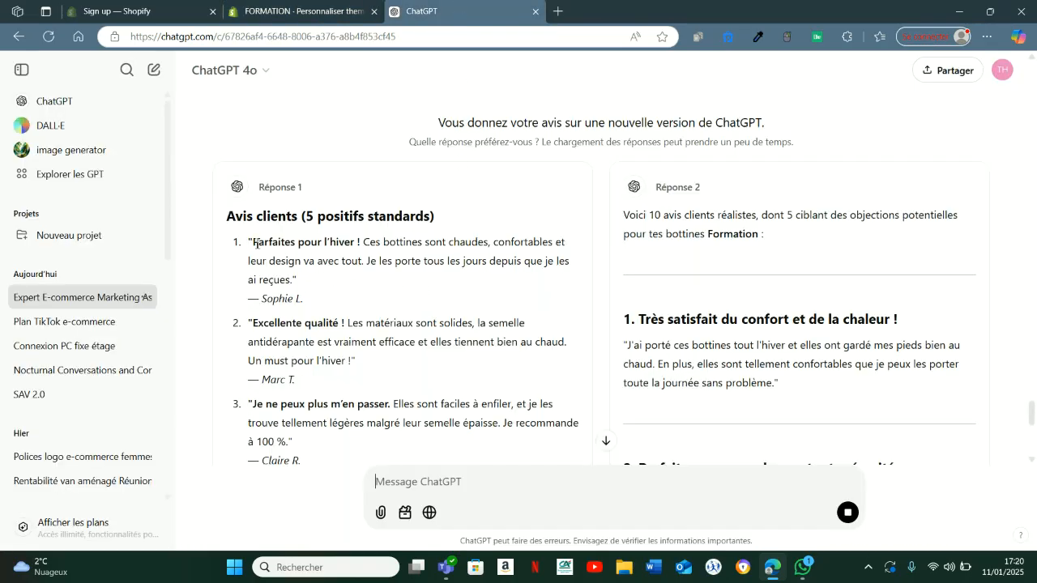
drag(254, 243, 361, 243)
key(ctrl+c)
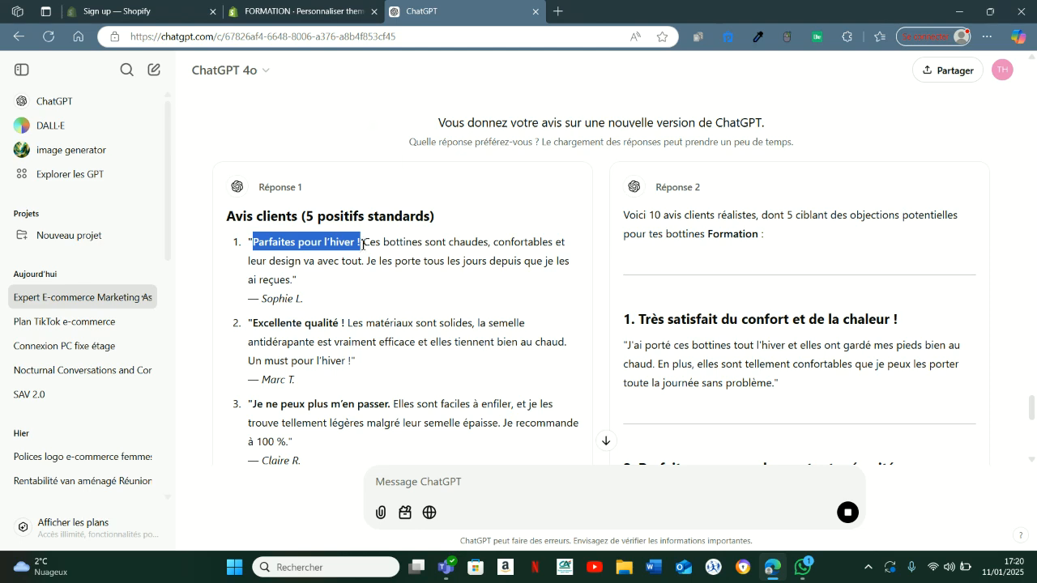
click(329, 9)
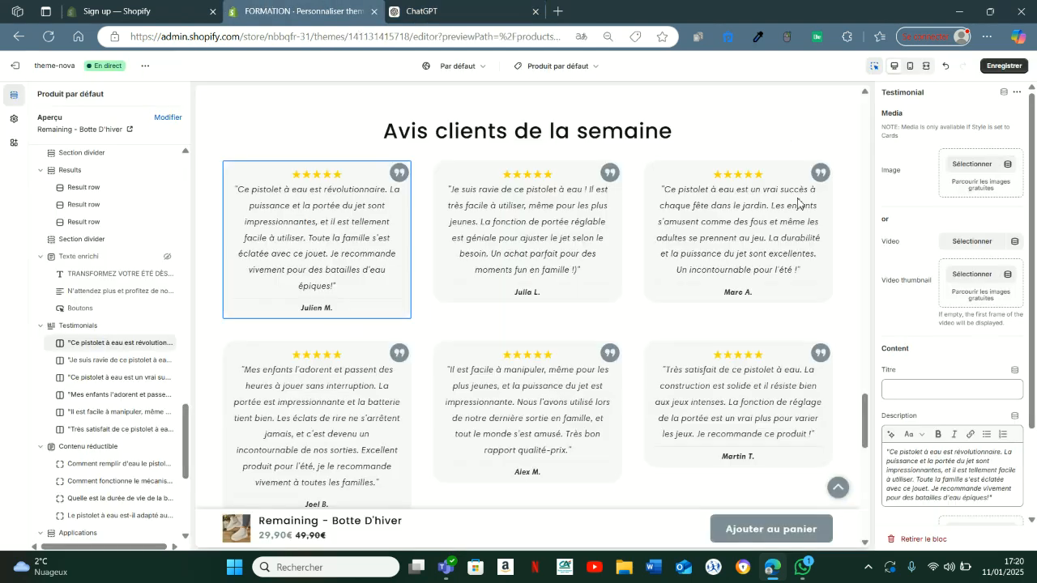
click(924, 390)
key(ctrl+v)
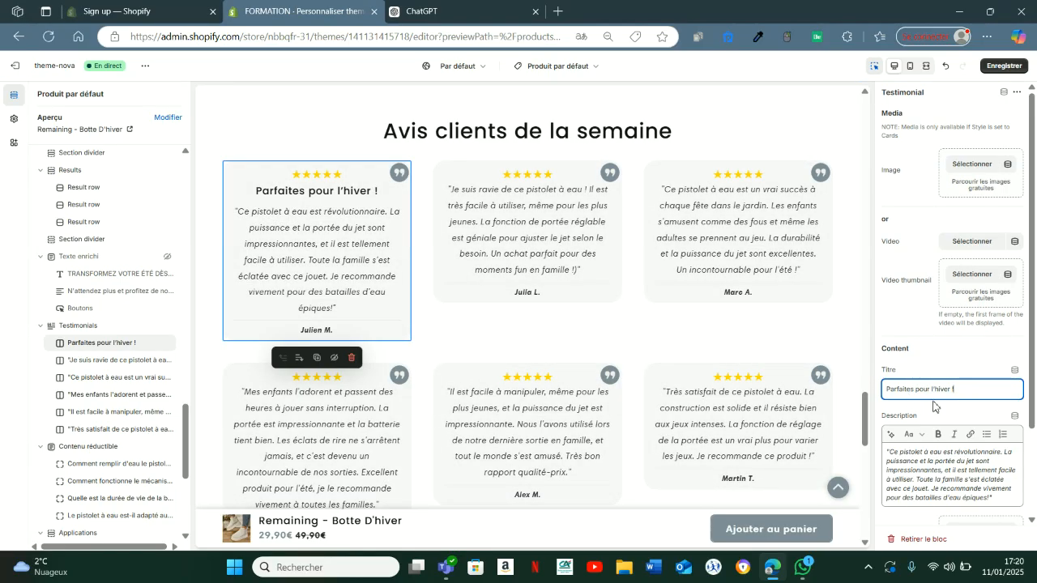
Replace the first testimonial's description with the body of Réponse 1's first review, from "Ces bottines sont chaudes" to "je les ai reçues."
key(ctrl+Tab)
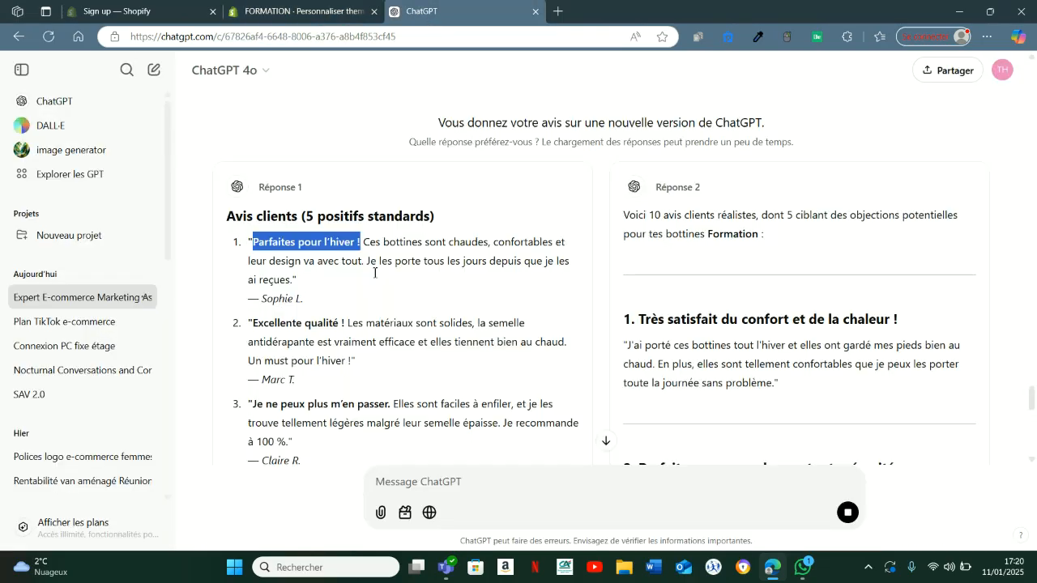
drag(366, 243, 347, 279)
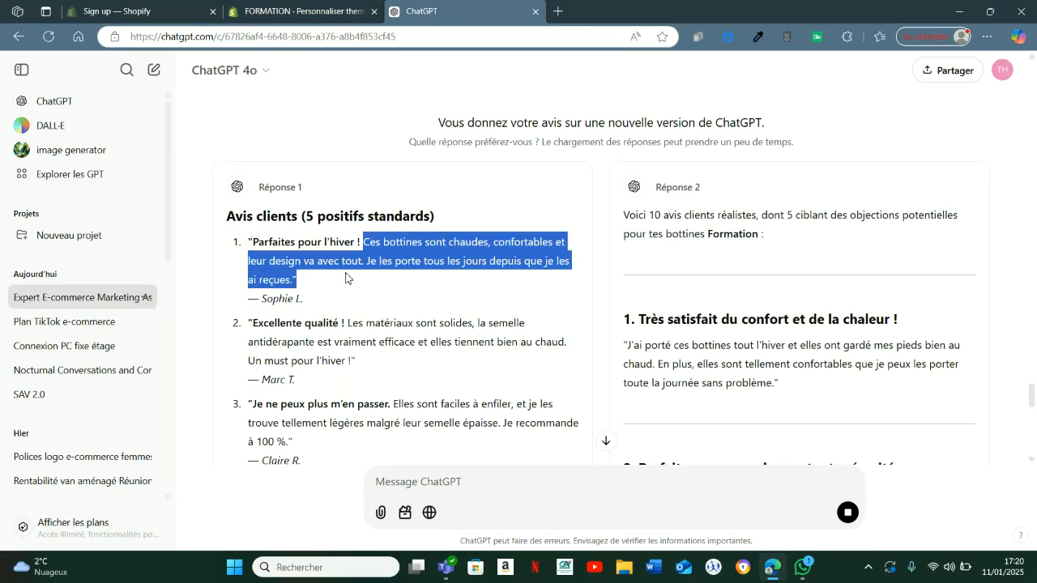
click(351, 255)
drag(364, 242, 296, 278)
key(ctrl+c)
click(268, 11)
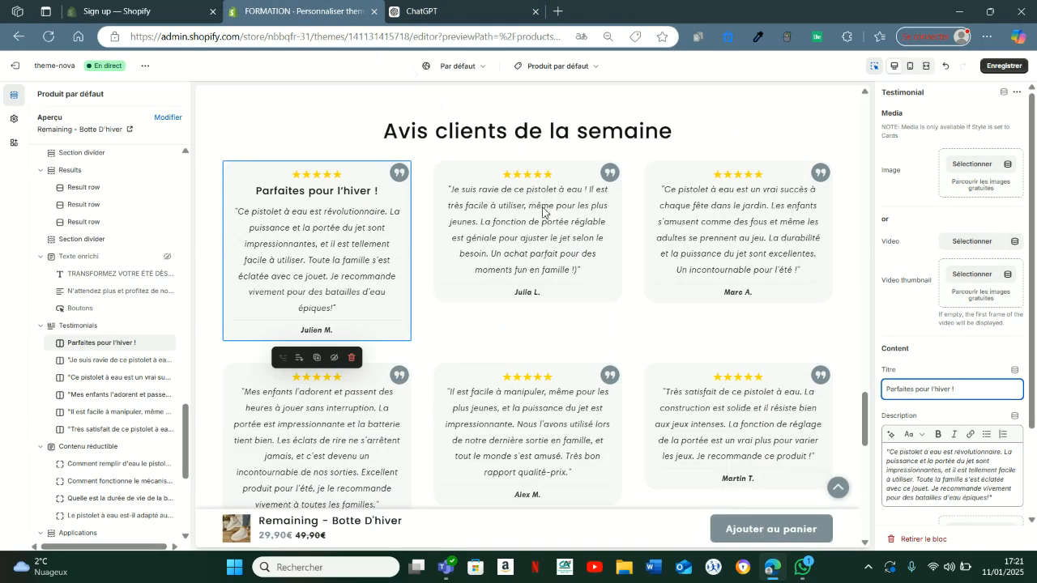
triple_click(881, 452)
key(ctrl+v)
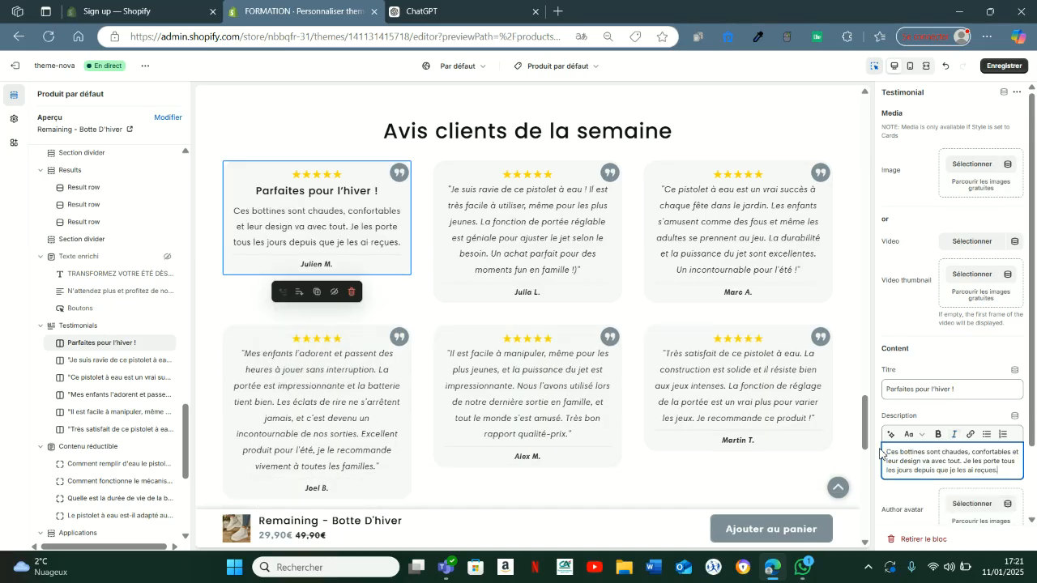
scroll(938, 409, down, 1)
scroll(938, 409, down, 1)
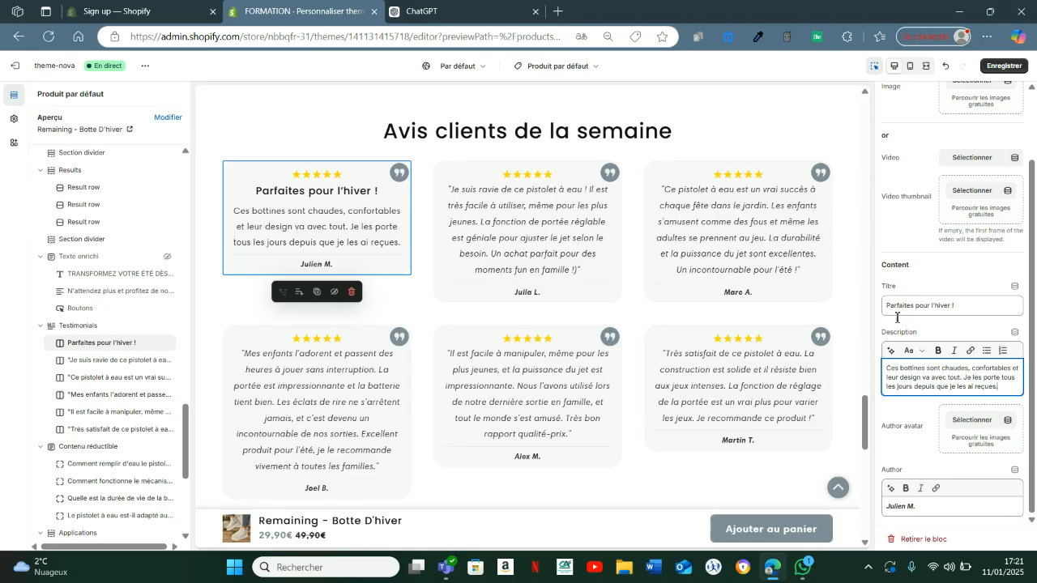
Replace the first name in the first testimonial's author field with the reviewer's first name from Réponse 1's first review
click(442, 12)
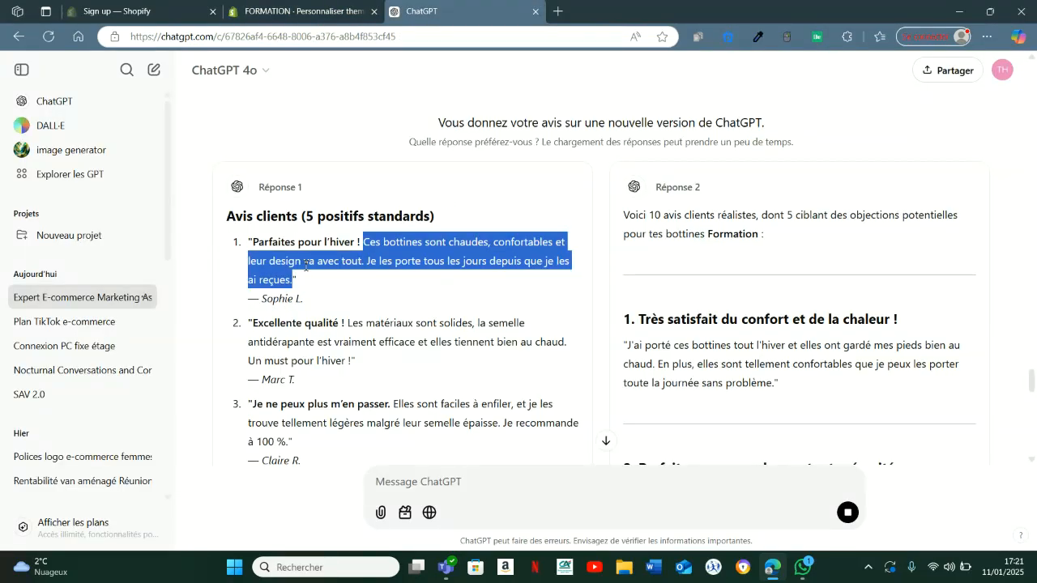
click(303, 12)
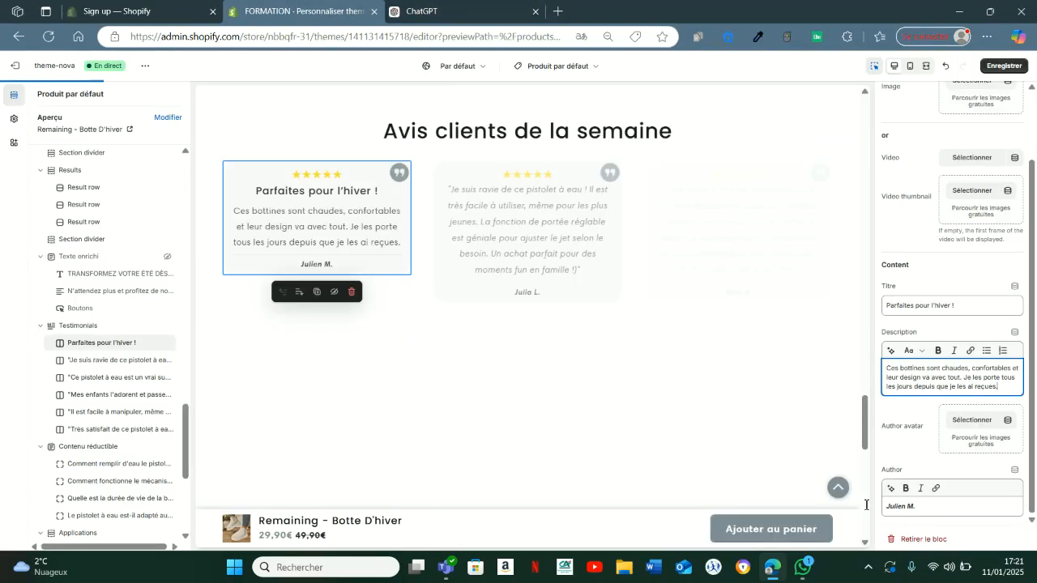
double_click(907, 508)
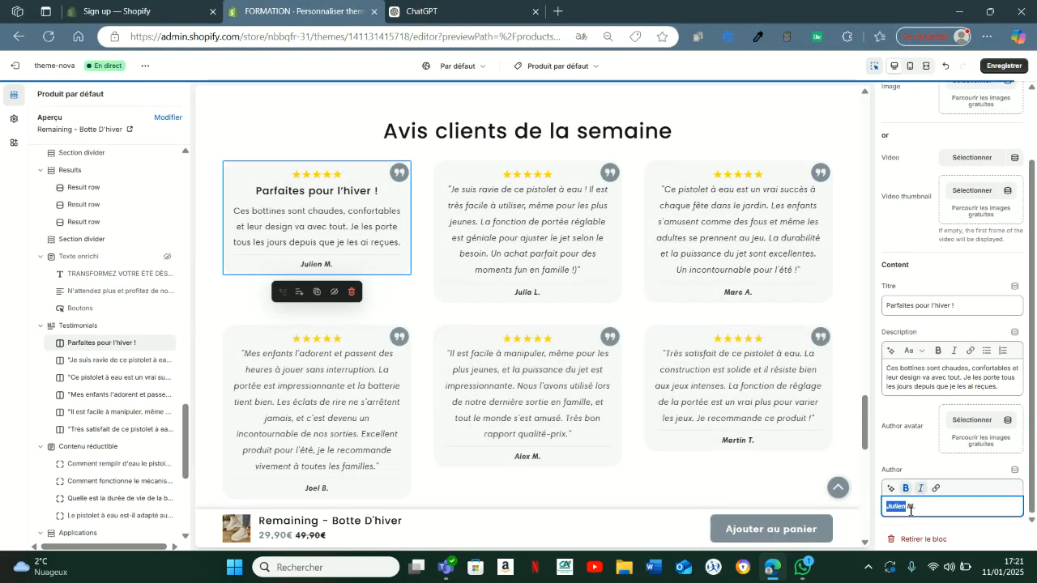
text(Sophie)
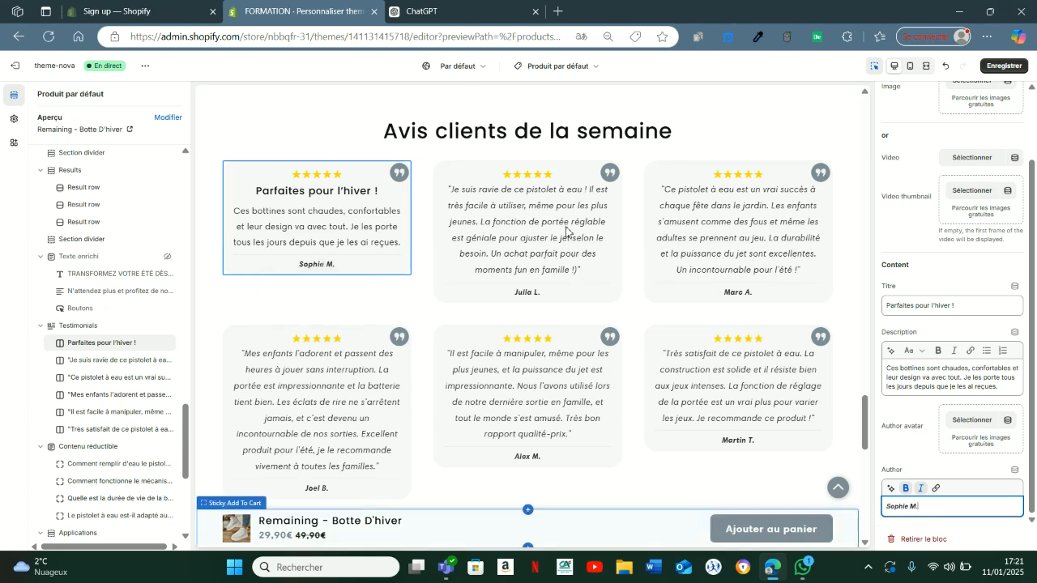
Read through ChatGPT's Réponse 1 reviews, both the standard positive ones and the five that counter customer objections
key(ctrl+Tab)
scroll(561, 337, down, 6)
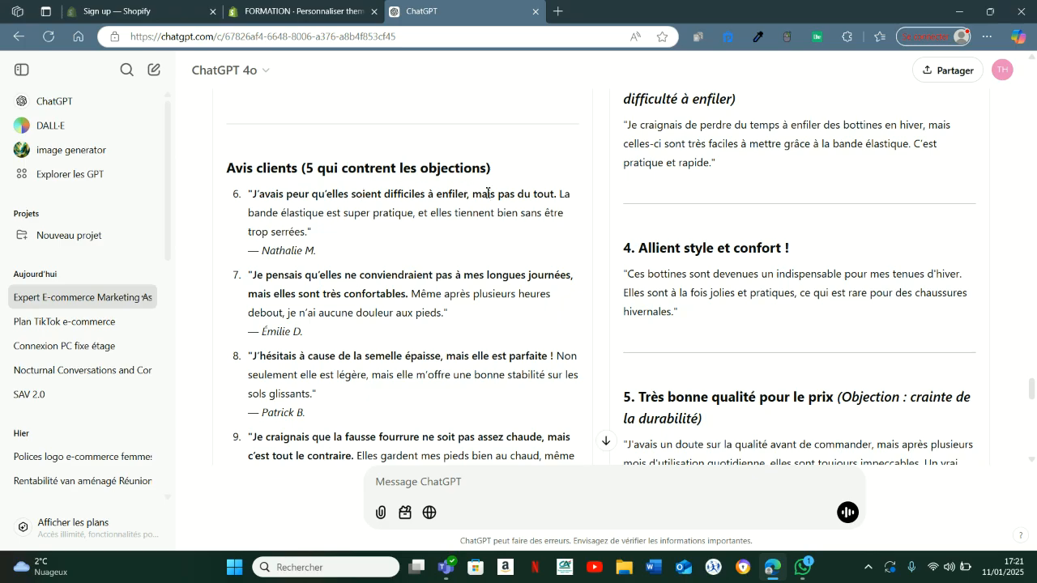
scroll(336, 213, down, 1)
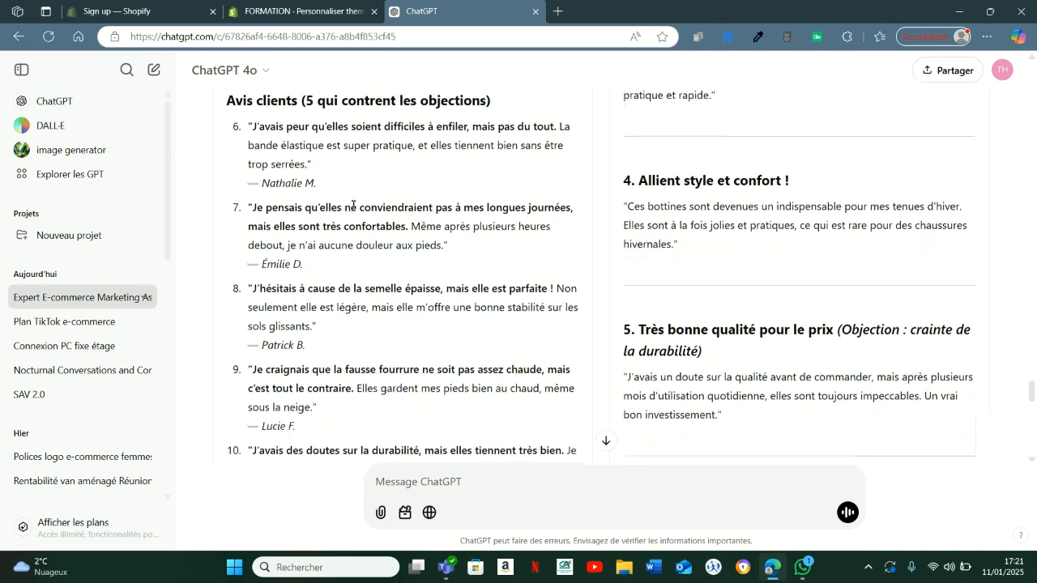
click(297, 10)
click(452, 16)
scroll(452, 228, up, 1)
scroll(454, 225, down, 1)
scroll(280, 196, up, 1)
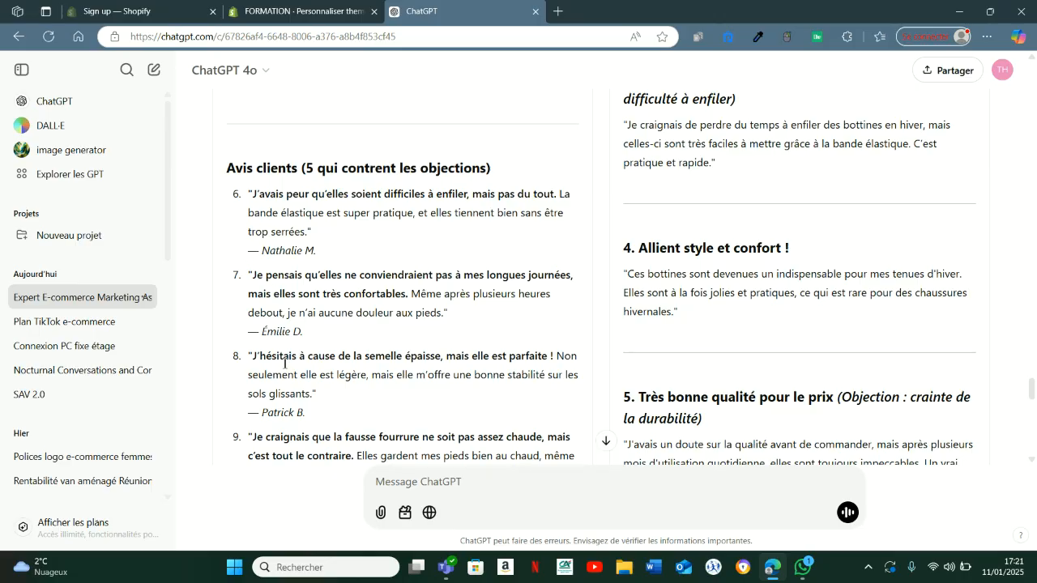
scroll(284, 363, up, 1)
scroll(340, 164, up, 3)
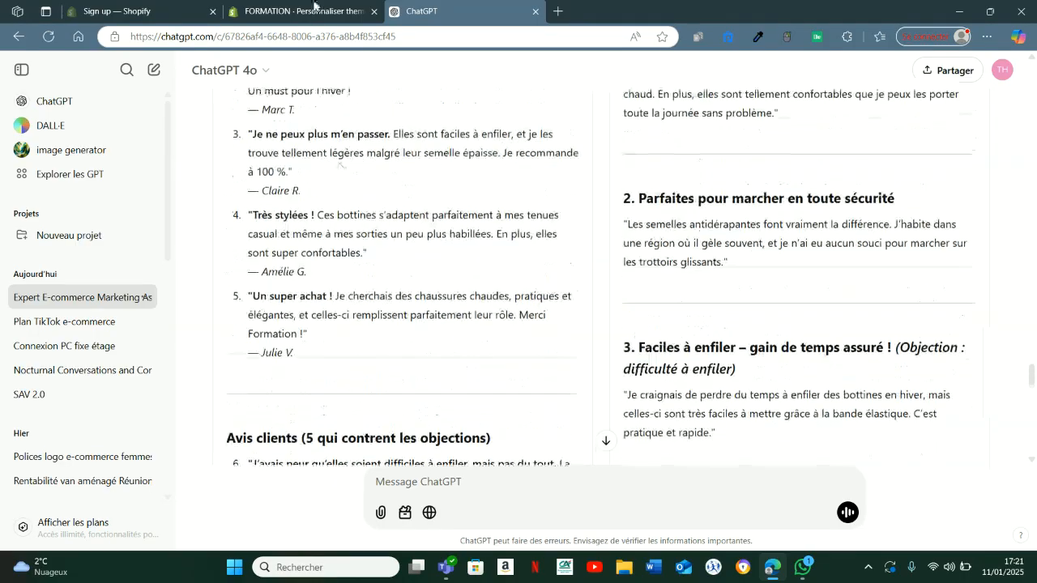
click(314, 7)
click(411, 10)
scroll(363, 275, up, 4)
scroll(363, 276, down, 3)
scroll(363, 276, down, 5)
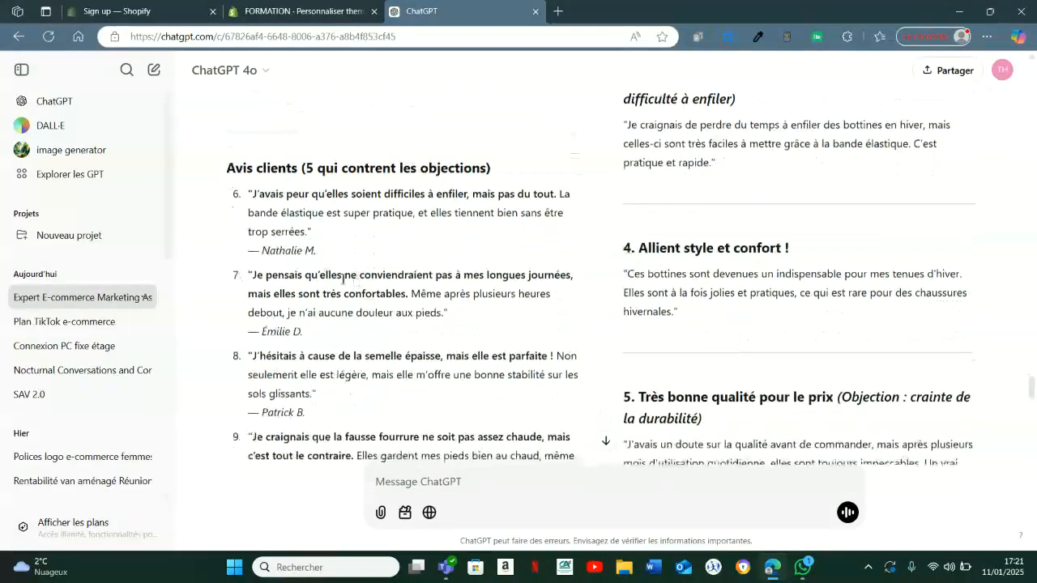
drag(404, 171, 481, 170)
Set the second testimonial's title in the Shopify theme editor to "Super qualité !"
click(334, 15)
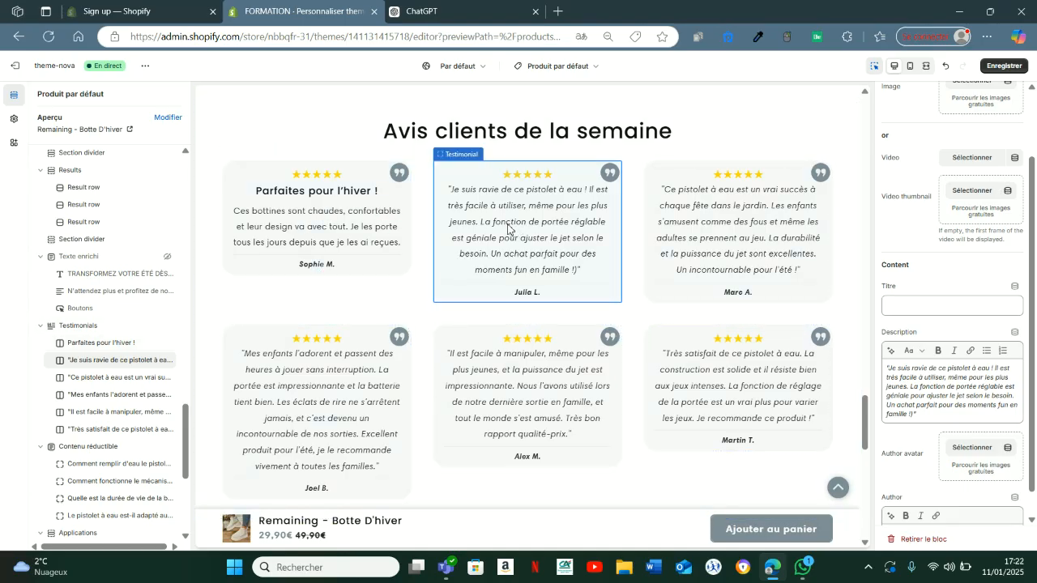
click(453, 8)
click(301, 10)
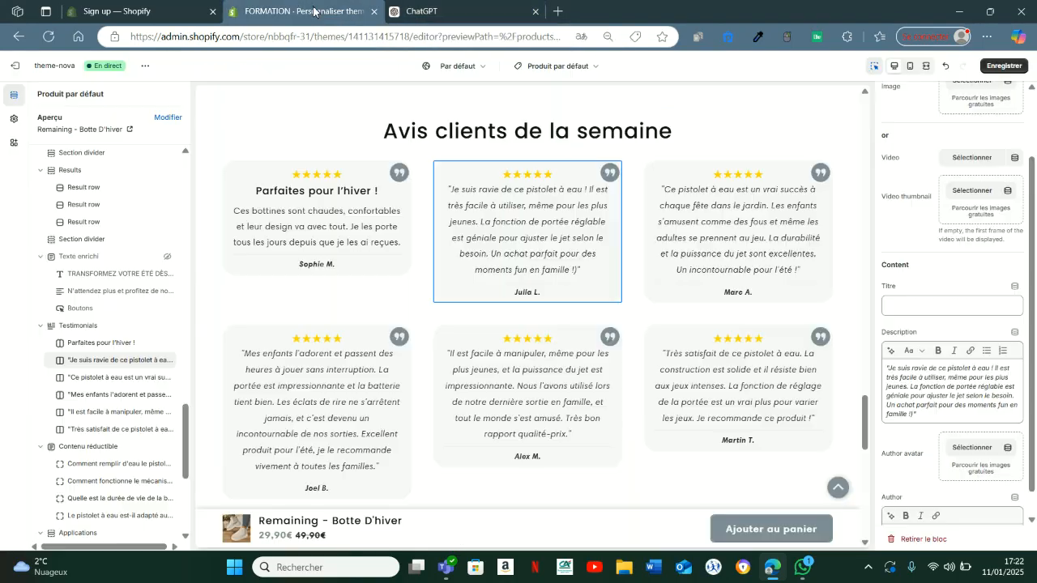
click(916, 306)
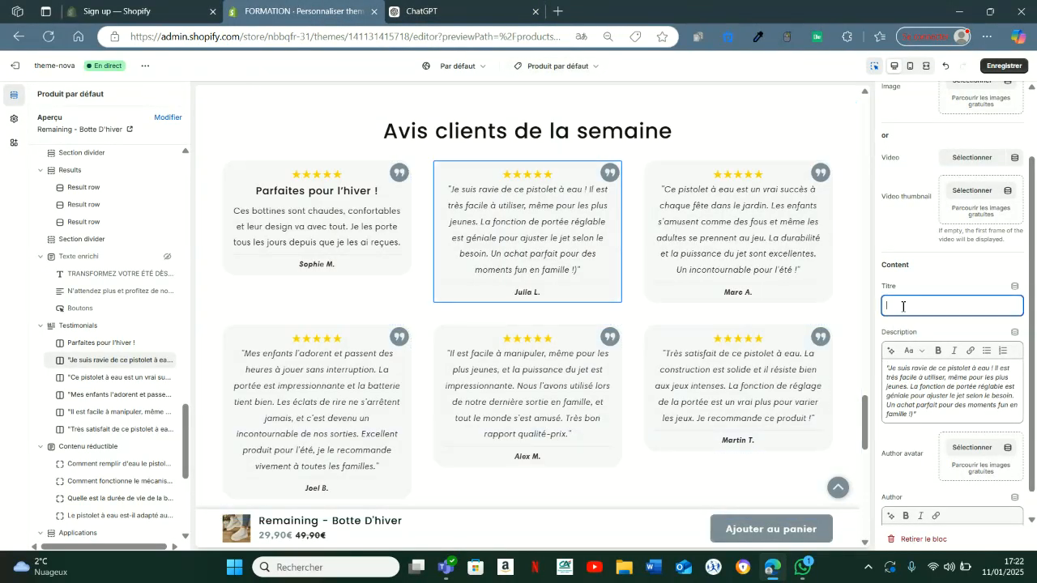
text(Super qua)
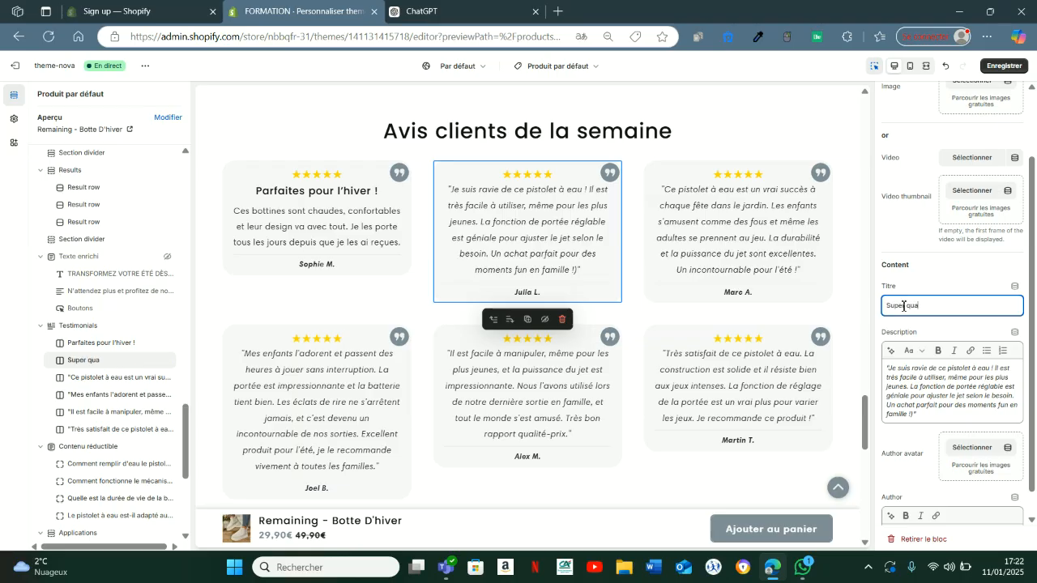
text(lité !)
Title the third testimonial "Plus que satisfait !" and the fourth one "Très bon produit"
click(737, 218)
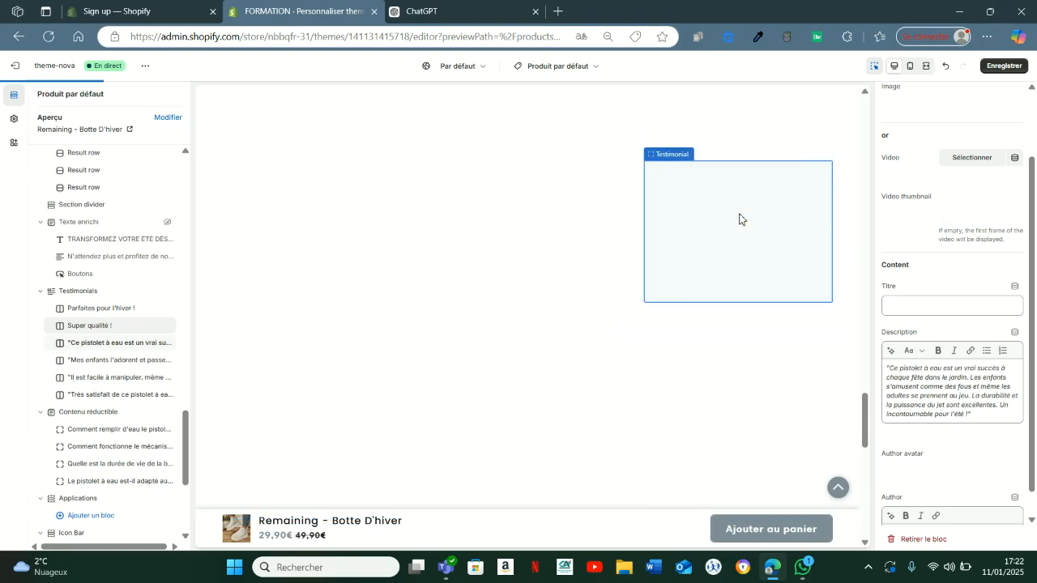
click(937, 305)
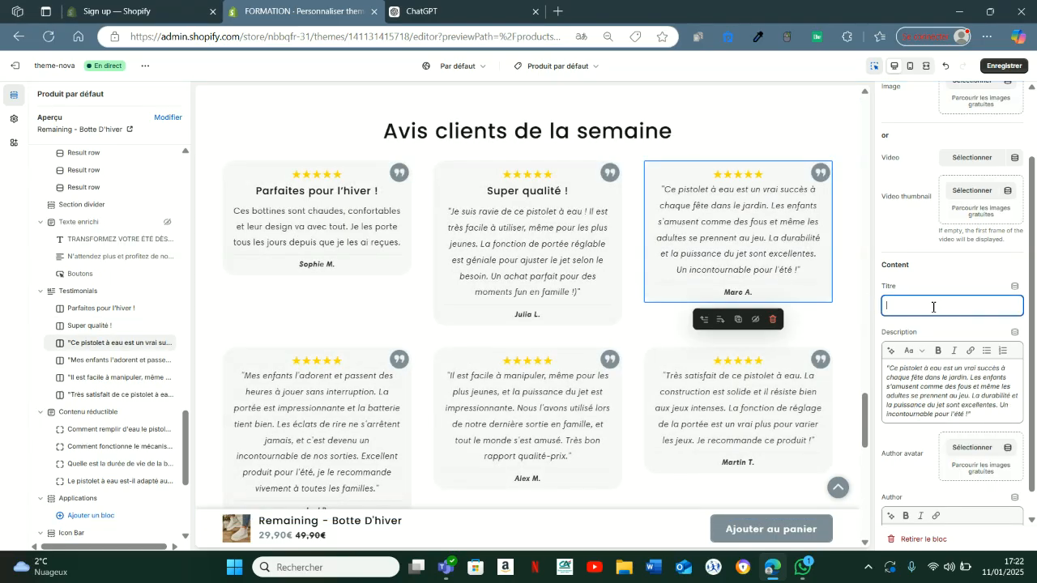
text(Plus que satisfait !)
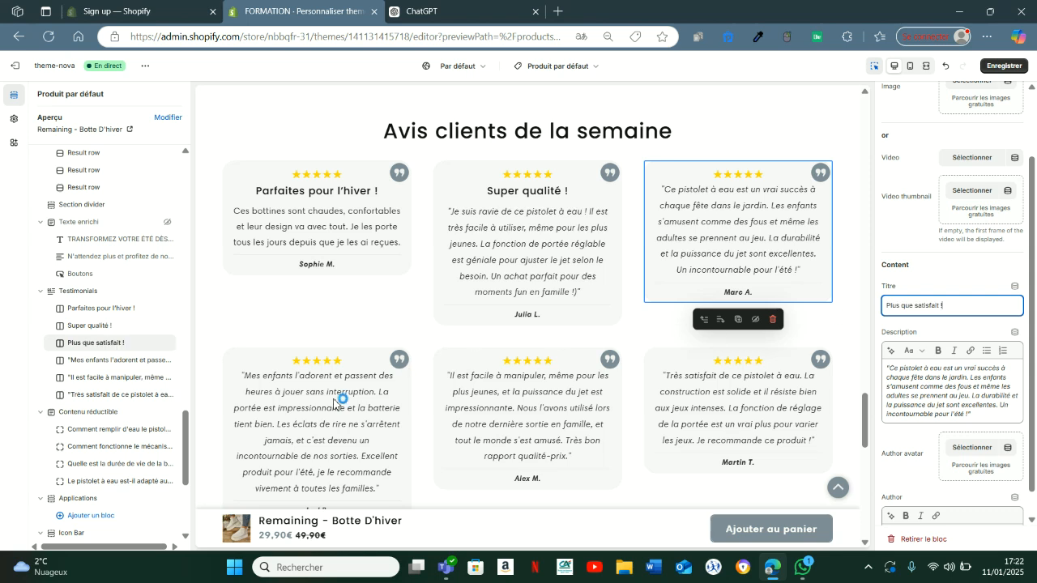
click(336, 402)
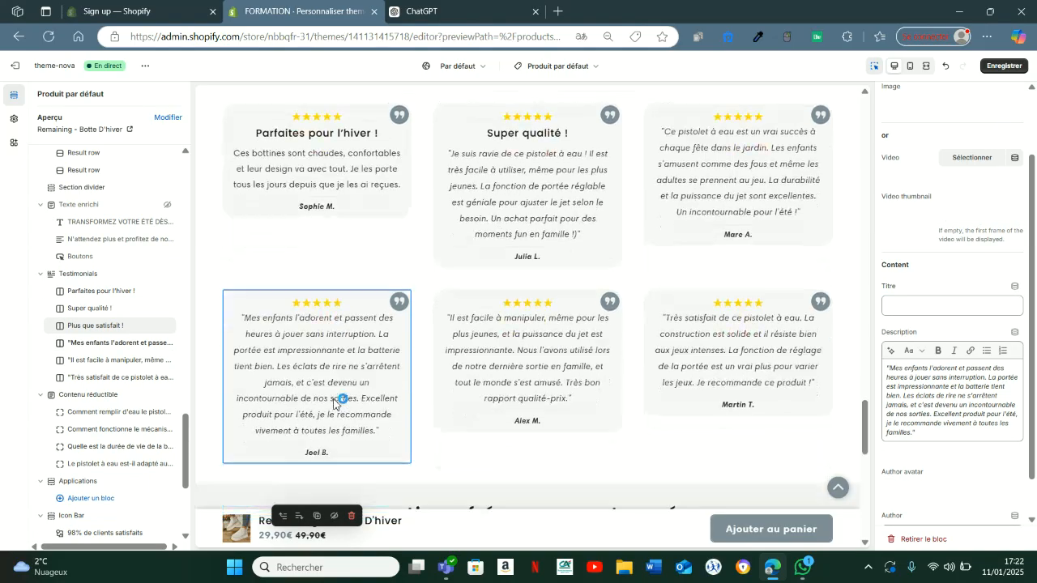
click(931, 308)
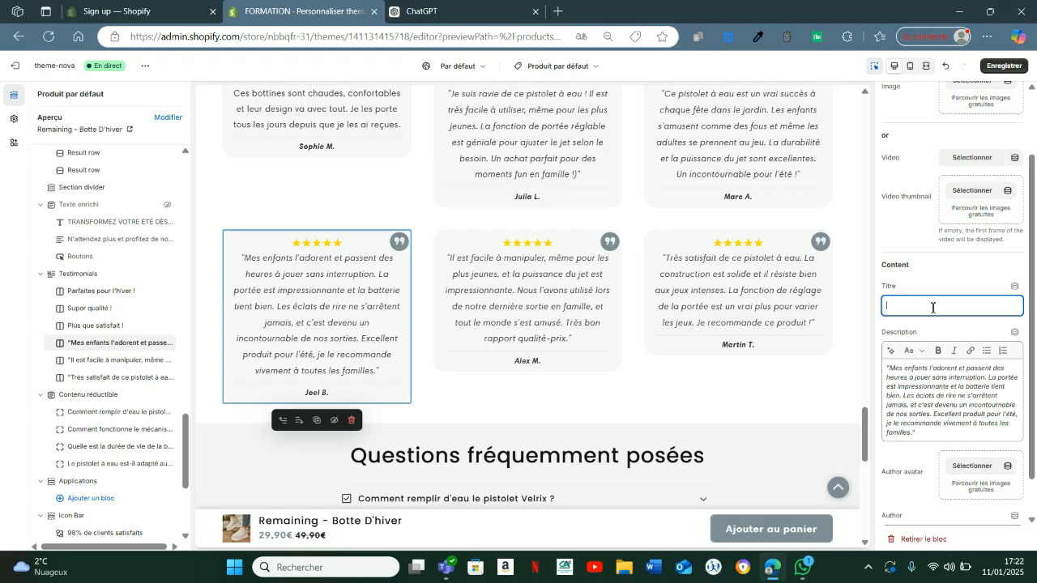
text(Très bon p)
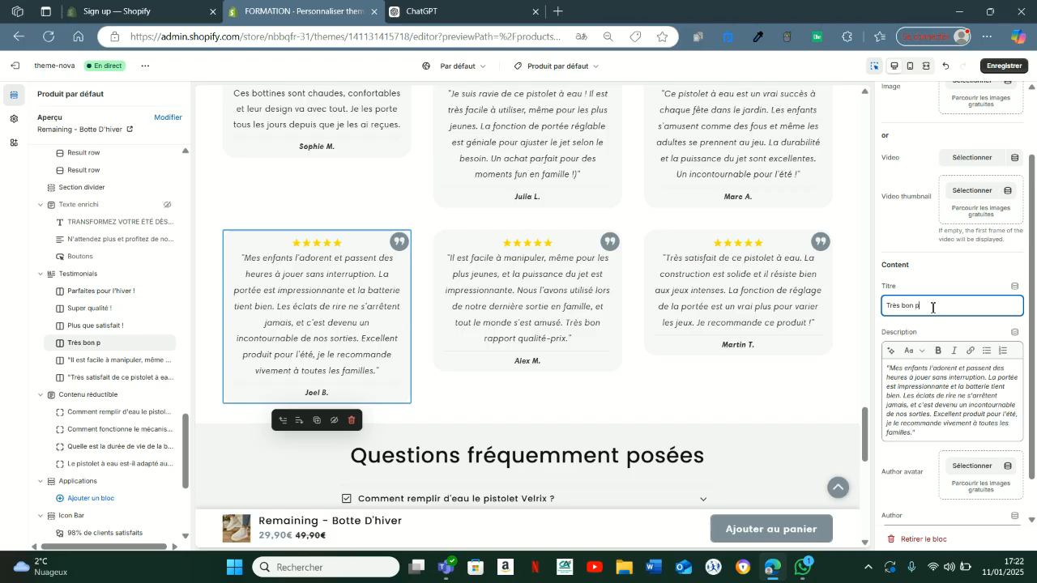
text(roduit)
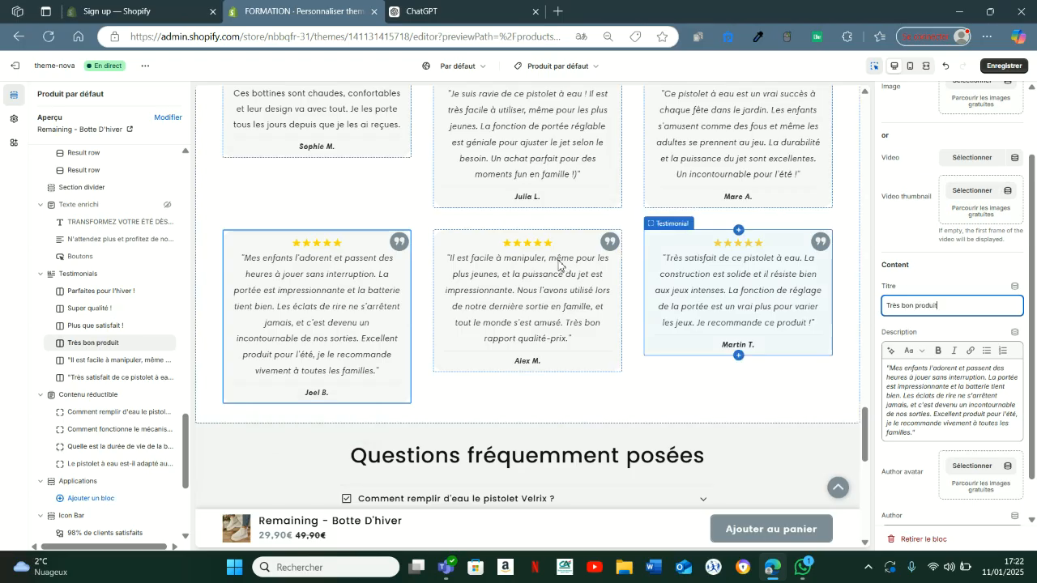
Title the fifth testimonial "Parfait pour l'hiver !" and the sixth one "Super !"
click(558, 263)
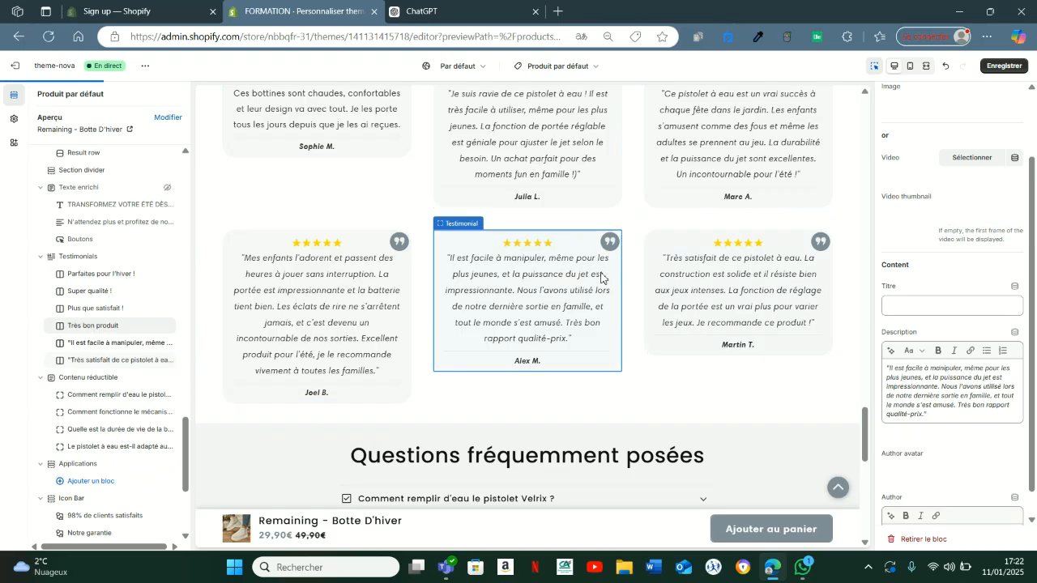
click(929, 314)
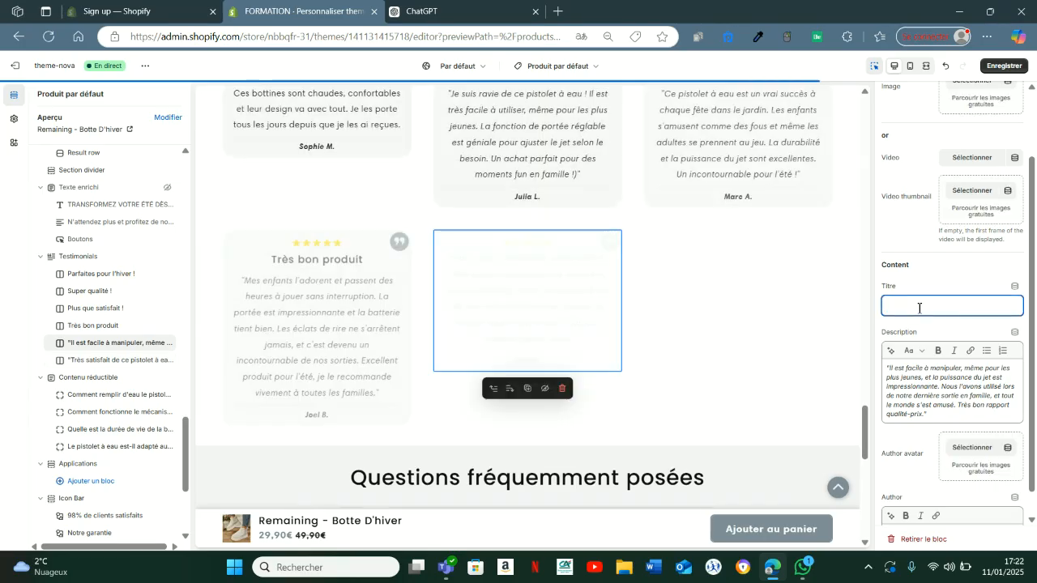
text(P)
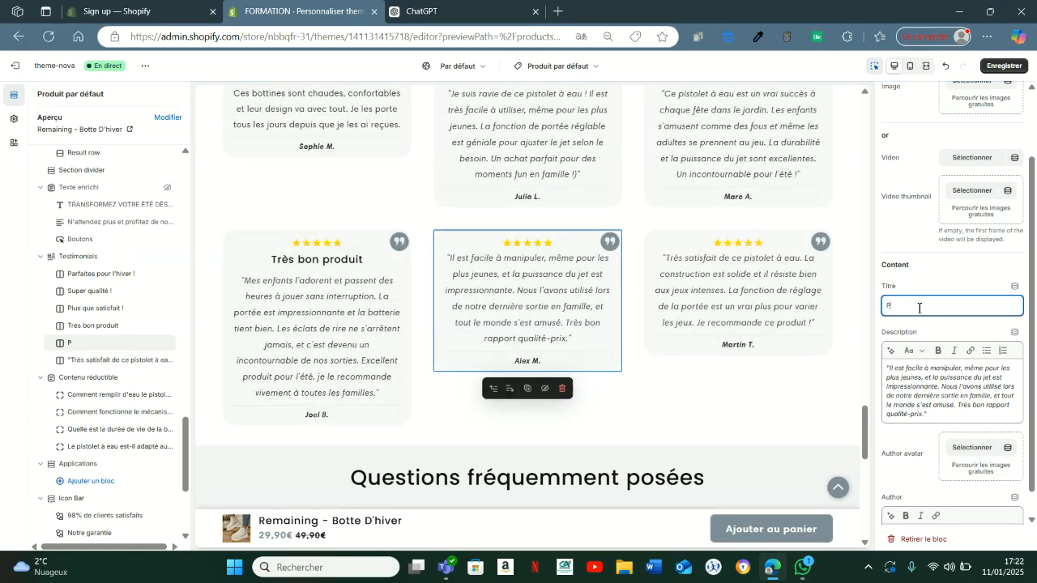
text(arfait pour l'hiver !)
click(754, 285)
click(940, 304)
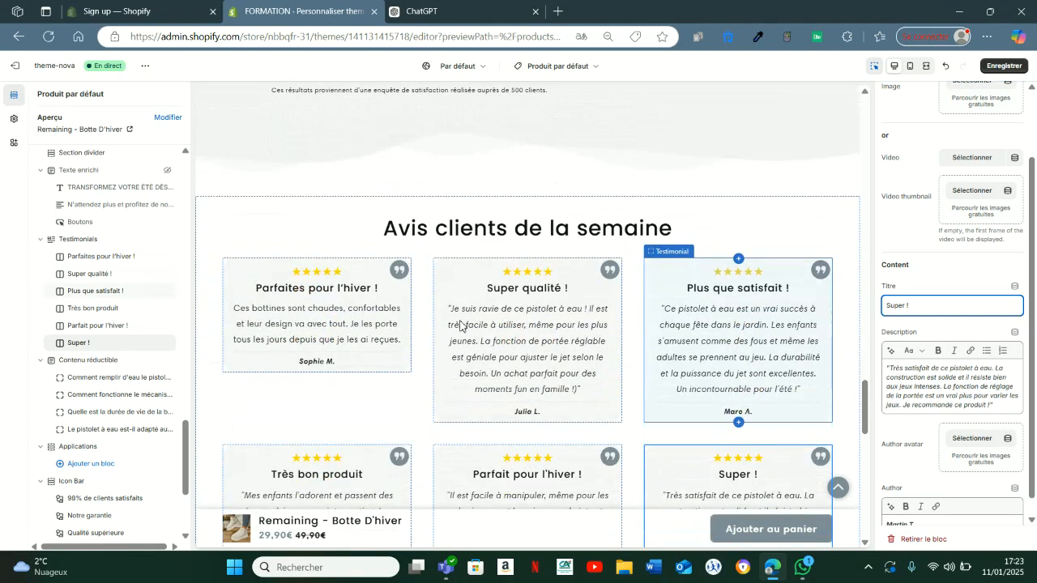
Try to set the first testimonial's image to the Kaching-Bundles JPG of the cream boots
click(353, 320)
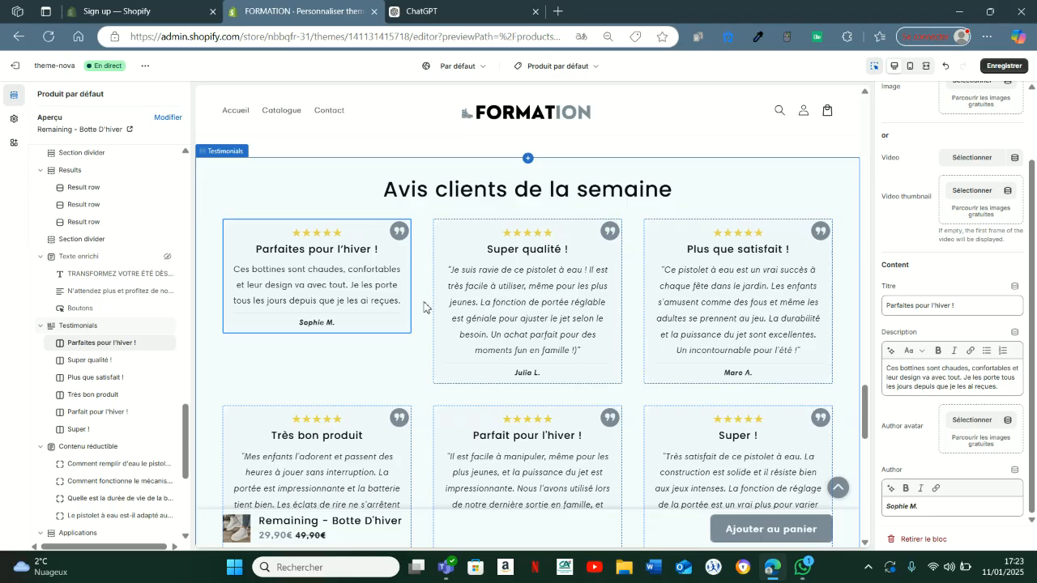
scroll(970, 279, up, 2)
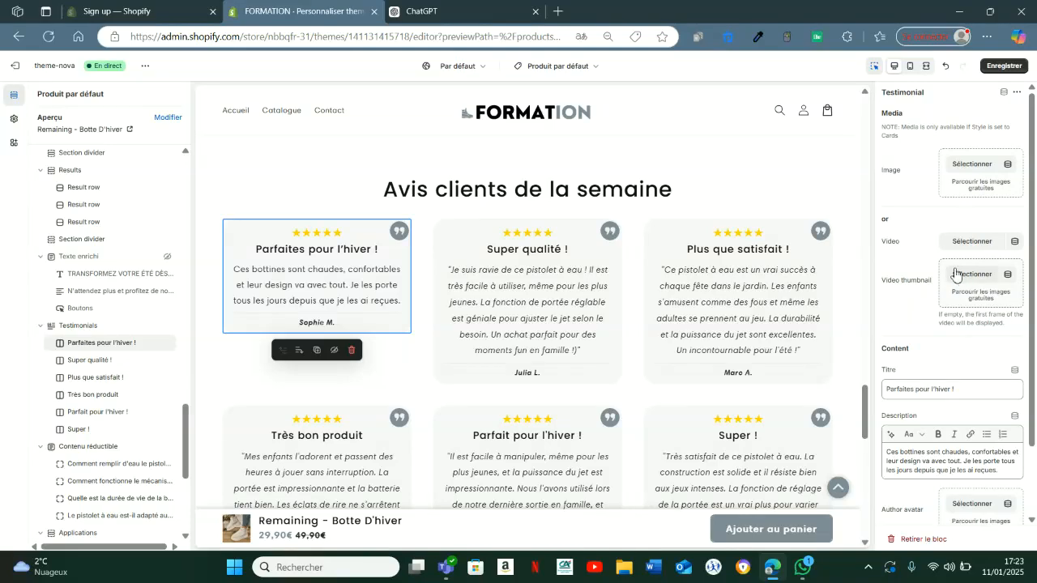
click(969, 167)
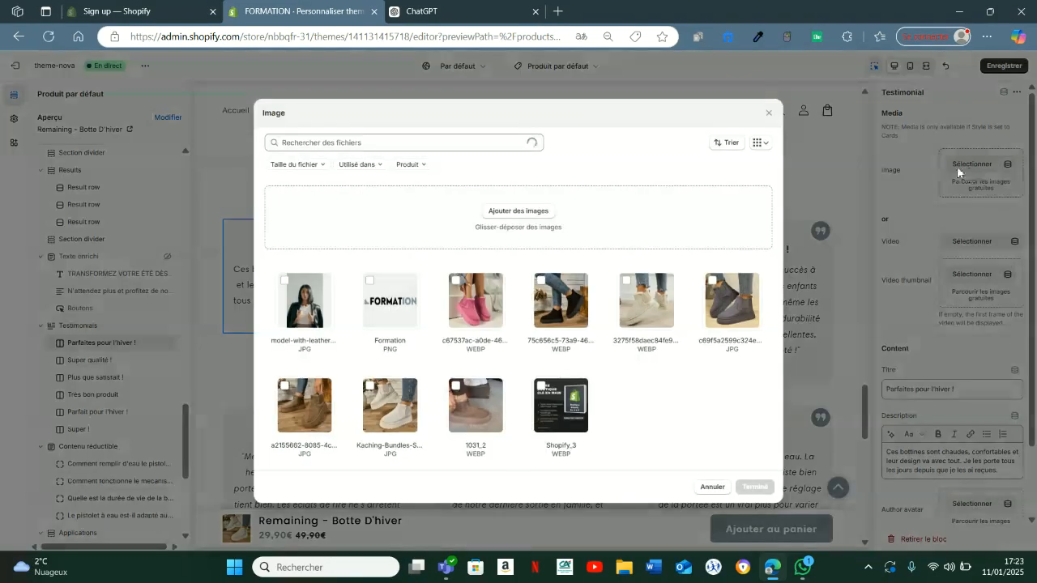
click(389, 405)
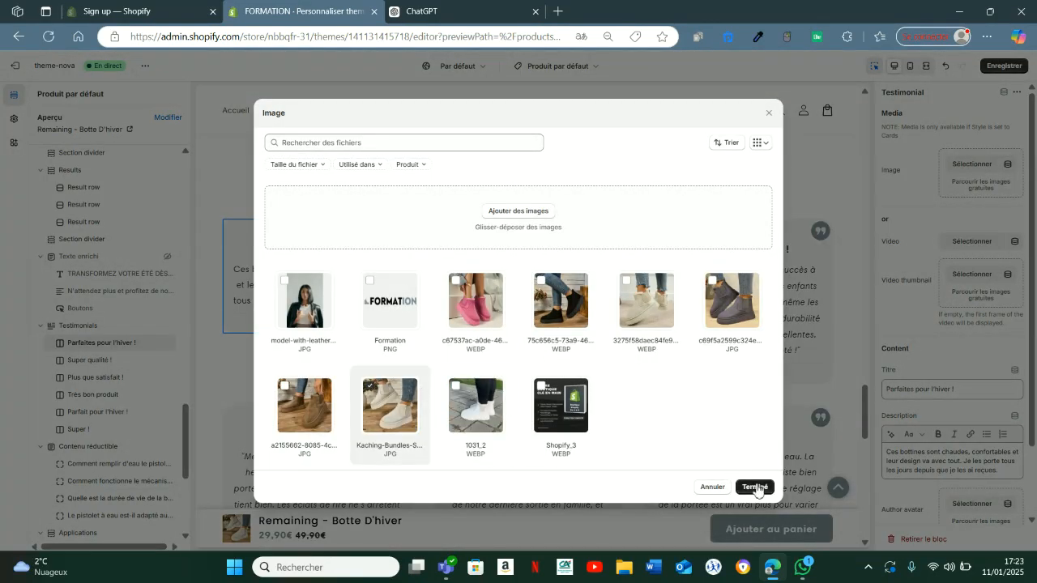
click(756, 486)
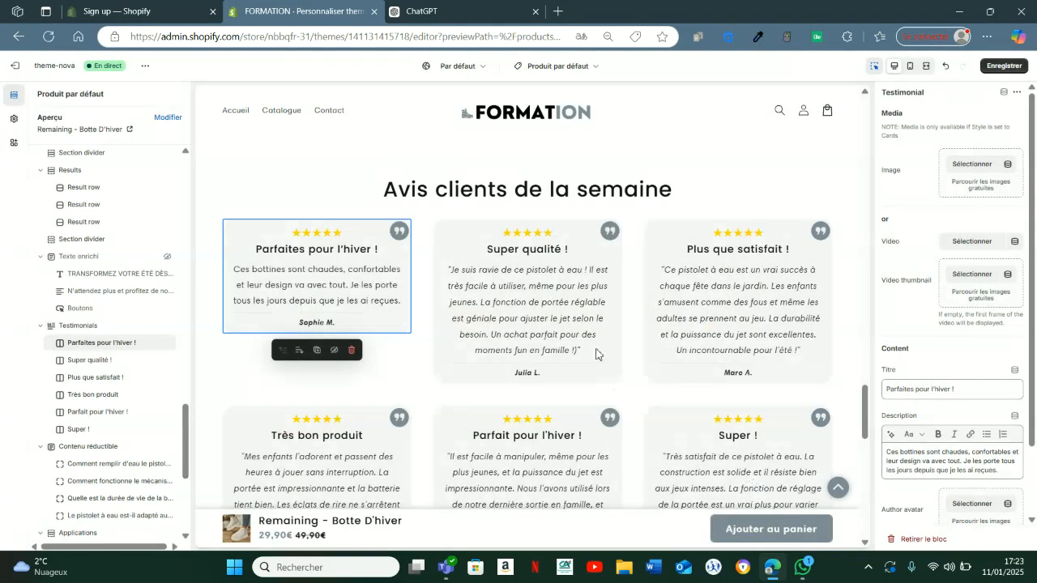
click(551, 264)
click(963, 166)
click(305, 405)
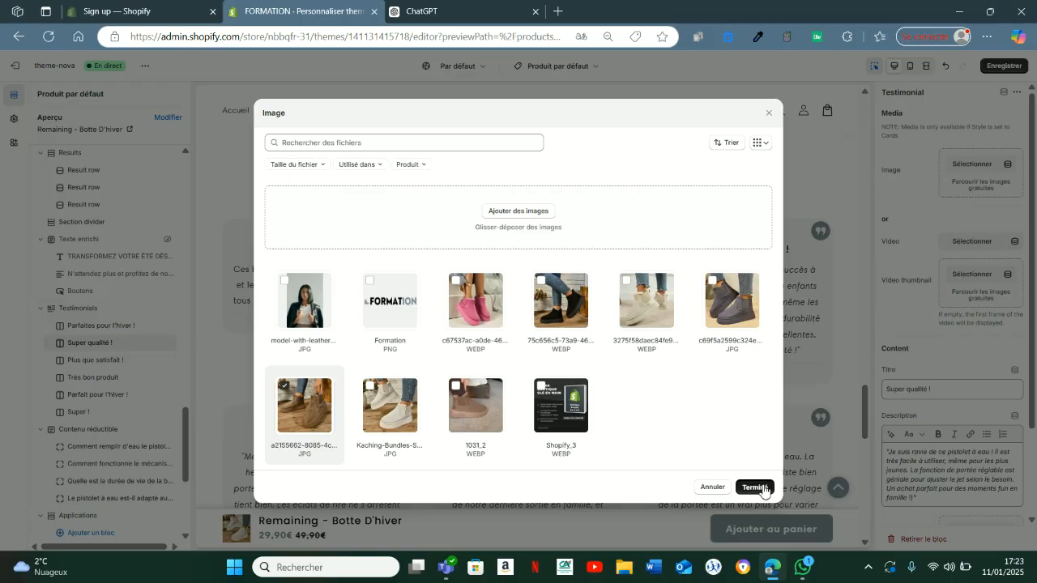
click(755, 487)
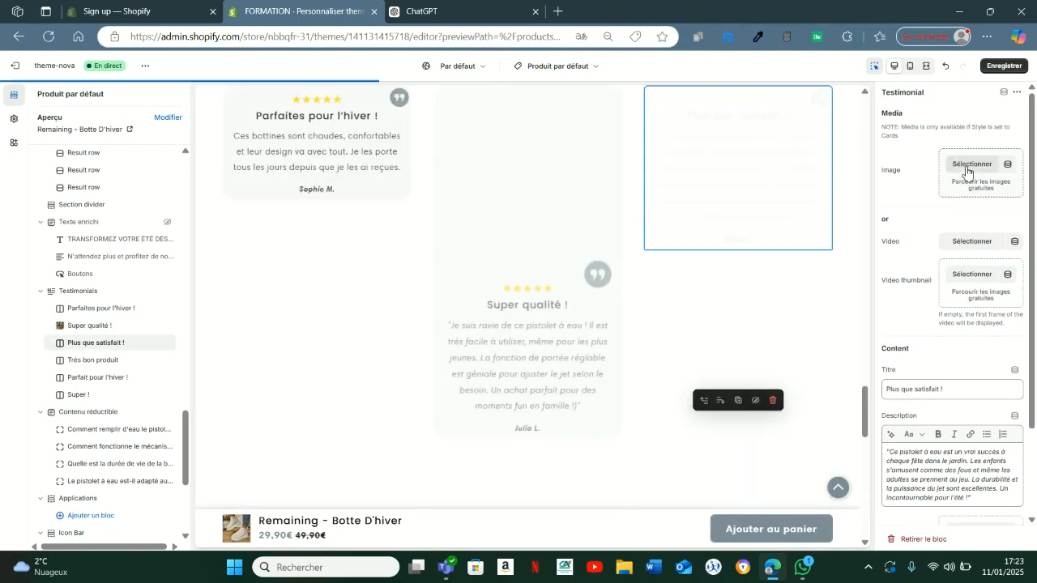
Set the image of the "Plus que satisfait !" testimonial to the c69f5a2599c324e JPG of the grey boots
click(967, 167)
click(731, 295)
click(755, 486)
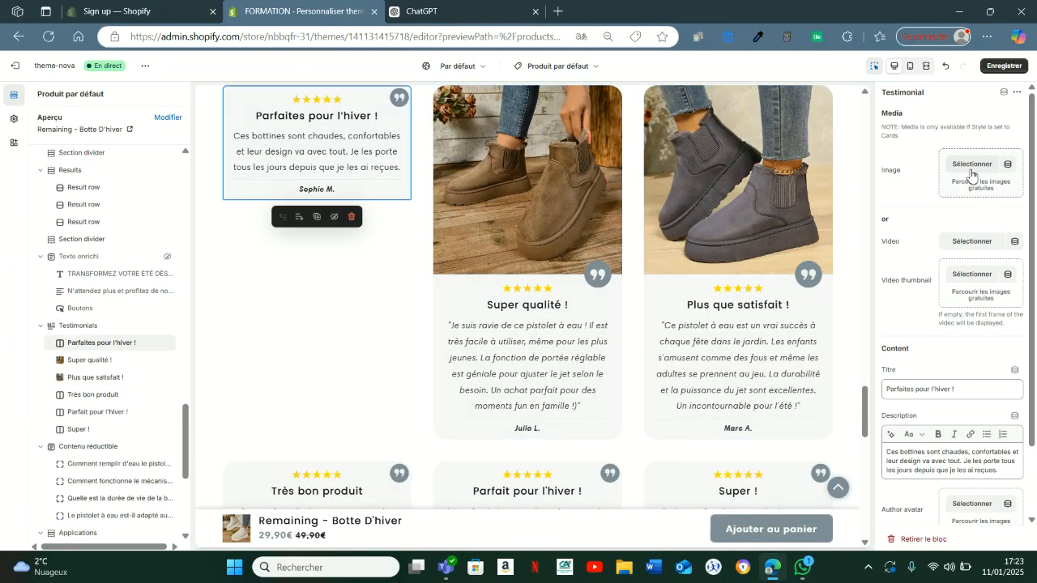
Set the image of the "Parfaites pour l'hiver !" testimonial to the Kaching-Bundles JPG of the cream boots
click(971, 164)
click(406, 395)
click(755, 486)
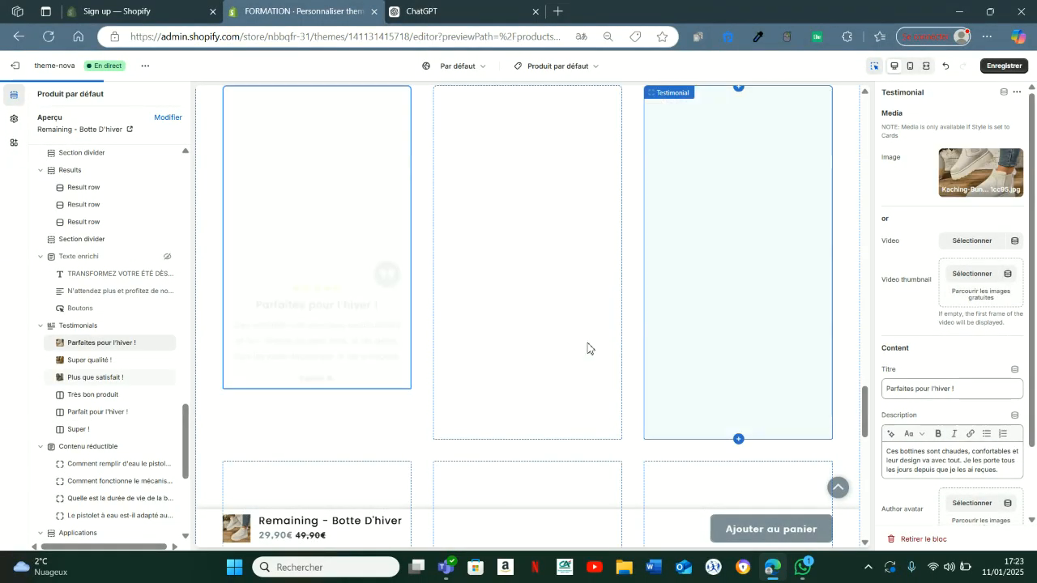
Set the image of the "Très bon produit" testimonial to the 3275f58daec84fe9 WEBP of the cream boots
scroll(457, 284, down, 3)
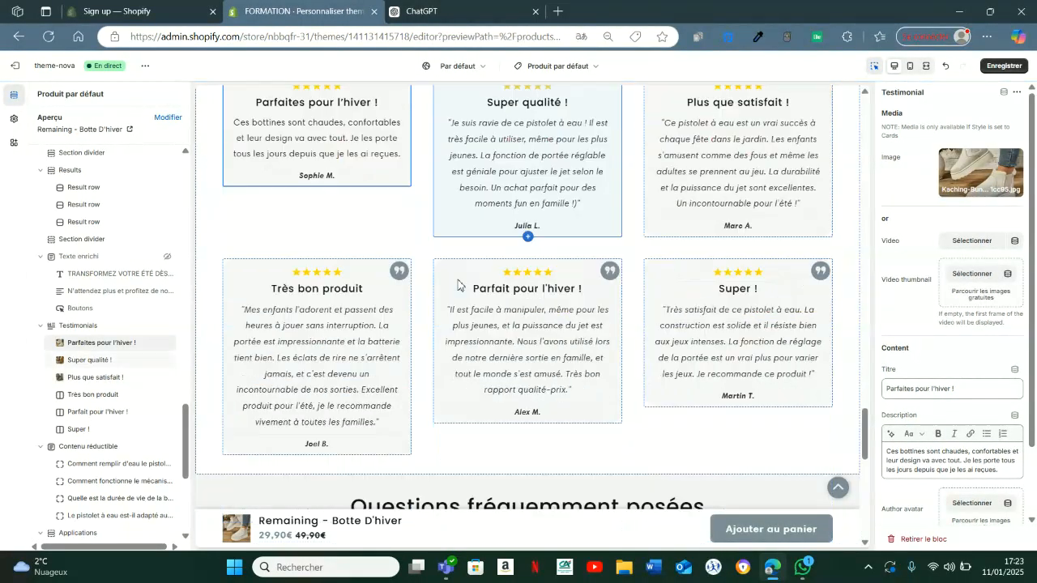
click(324, 306)
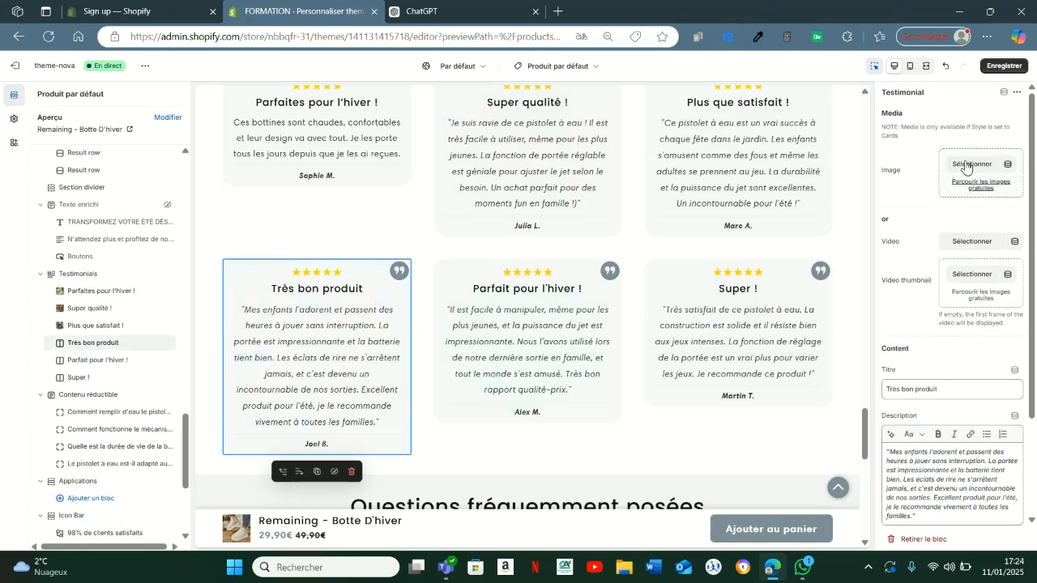
click(965, 164)
click(646, 301)
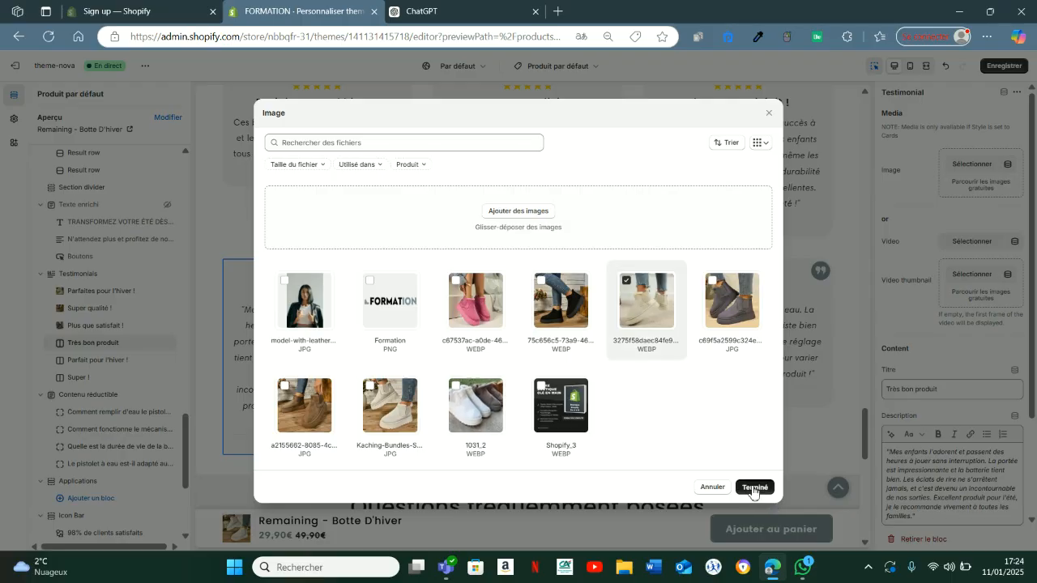
click(753, 488)
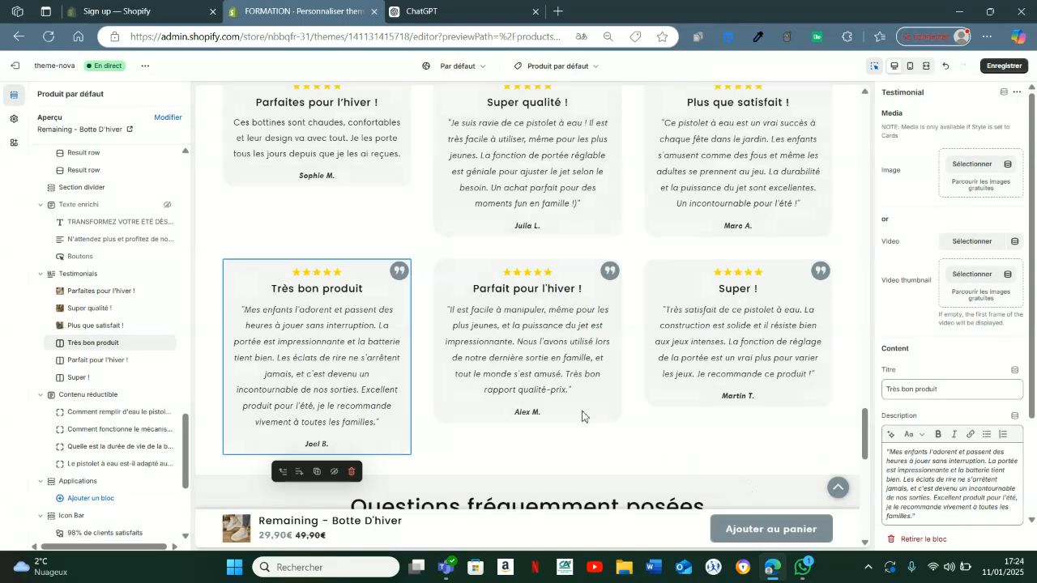
Set the image of the second-row "Parfait pour l'hiver !" testimonial to the 75c656c5-73a9-46 WEBP of the black boots
click(558, 315)
click(976, 165)
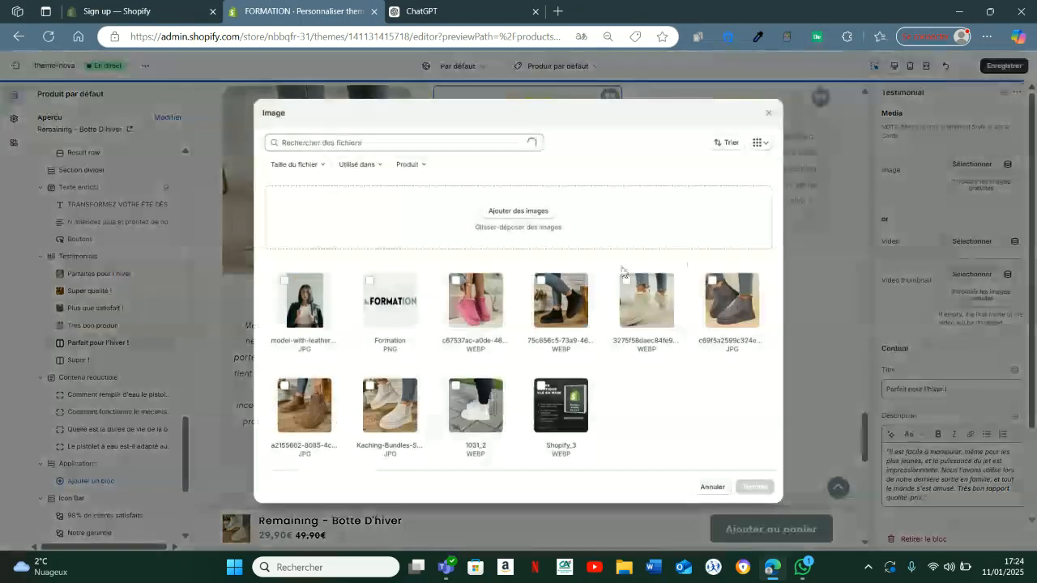
click(567, 296)
click(751, 487)
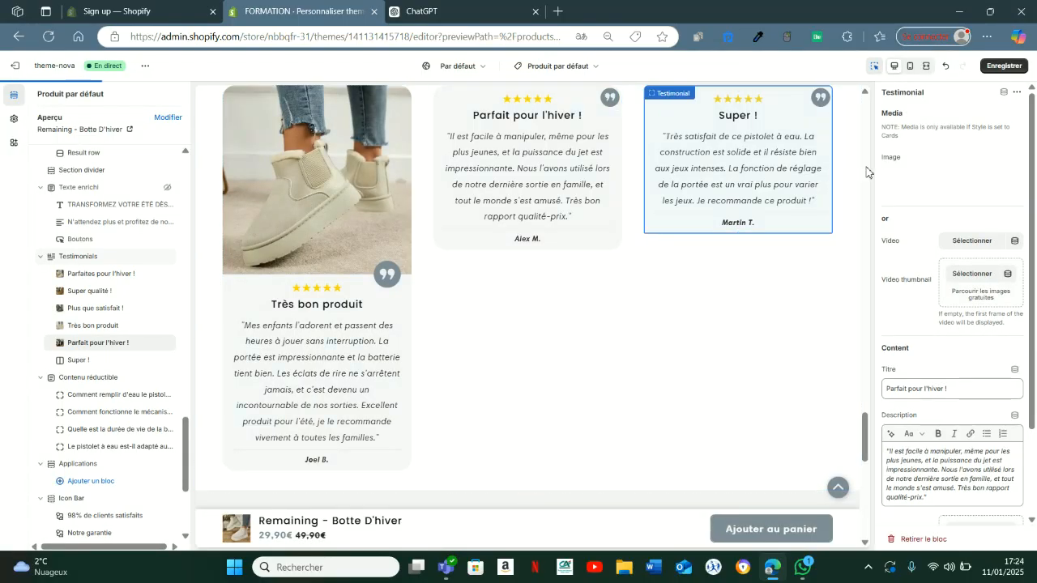
Set the image of the "Super !" testimonial to the c67537ac-a0de-46 WEBP of the pink boots
click(810, 174)
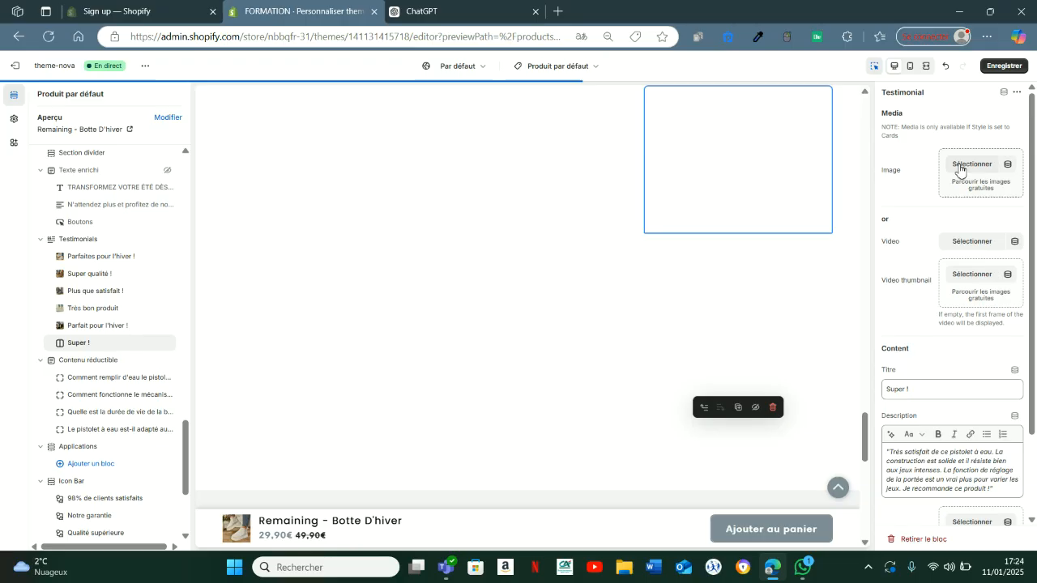
click(960, 171)
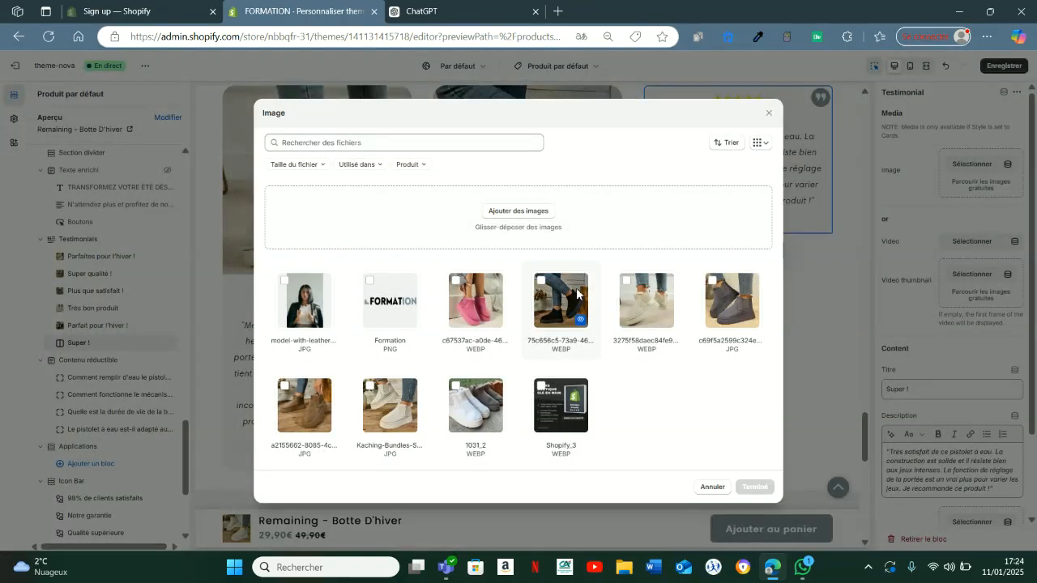
click(476, 302)
click(754, 486)
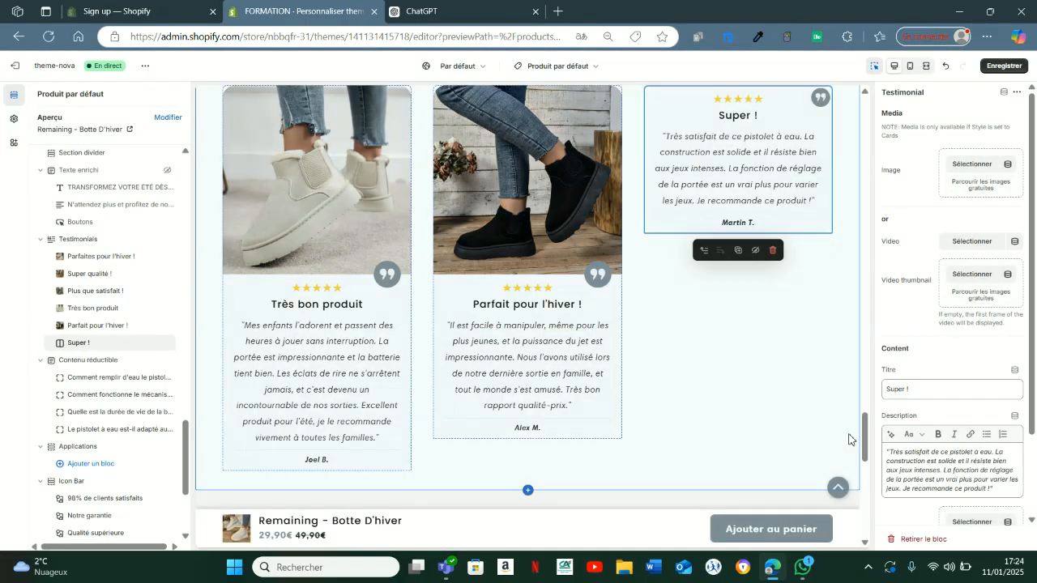
scroll(866, 437, down, 2)
drag(868, 438, 867, 374)
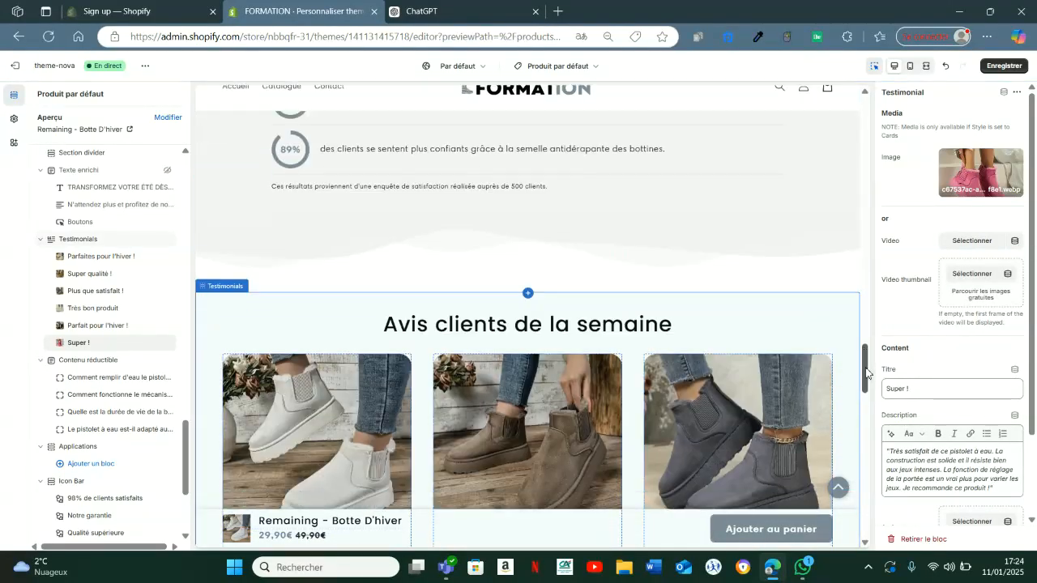
scroll(517, 233, down, 2)
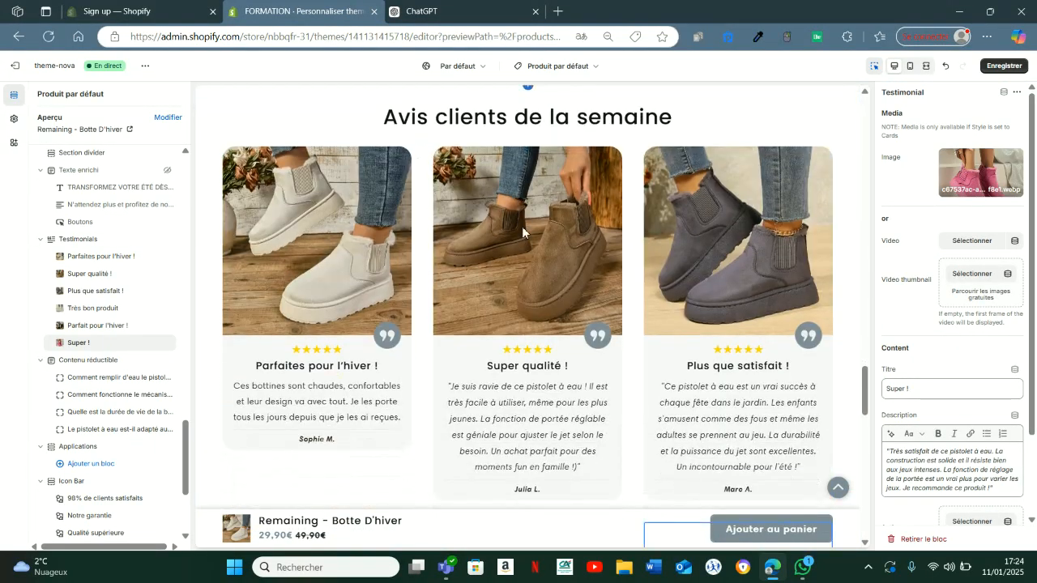
click(381, 226)
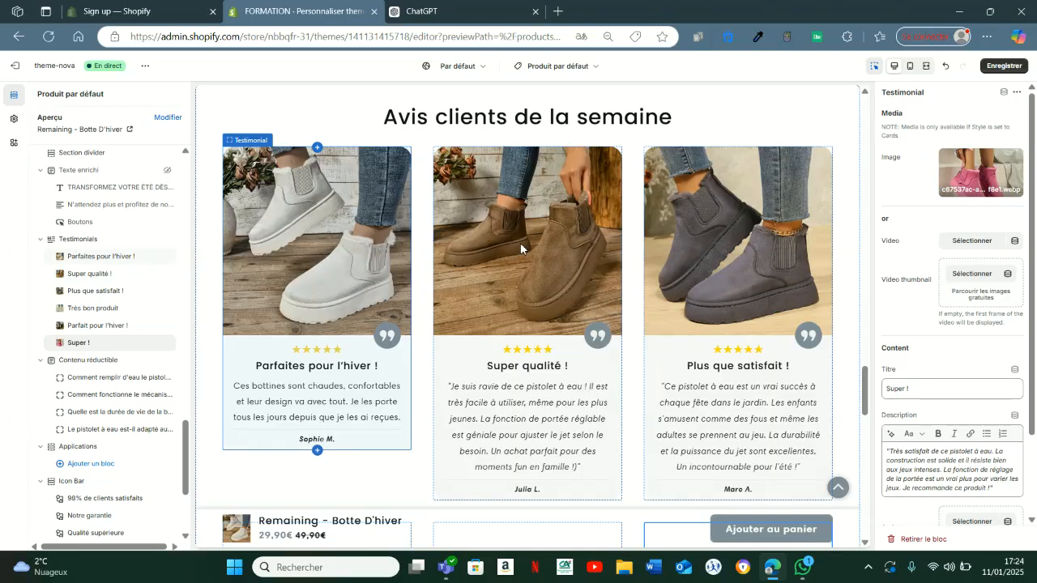
Switch to ChatGPT and ask it "rédige moi une faq de 4 questions" for the product page's FAQ section
drag(863, 392, 863, 470)
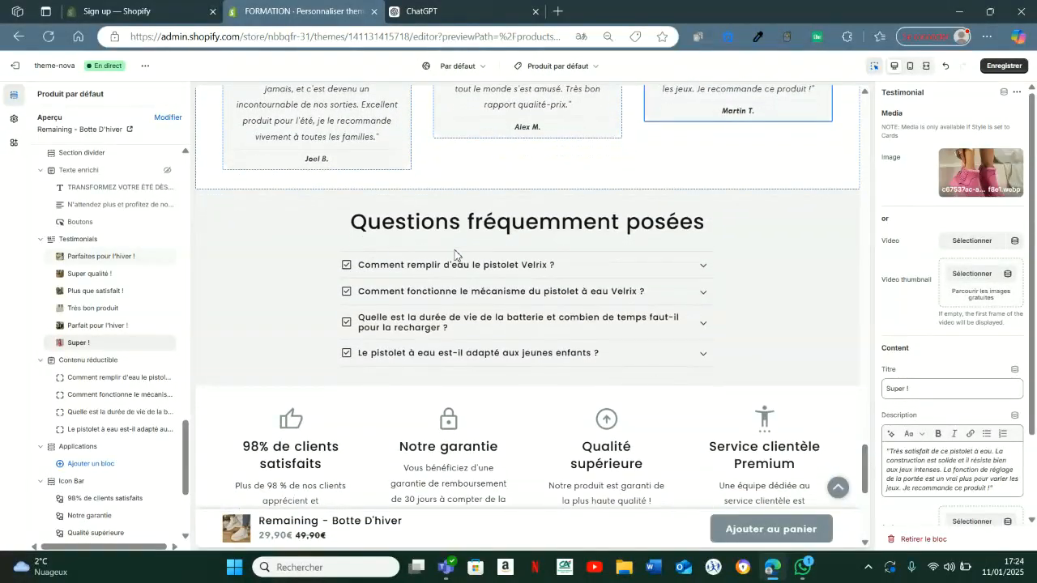
key(ctrl+Tab)
click(465, 481)
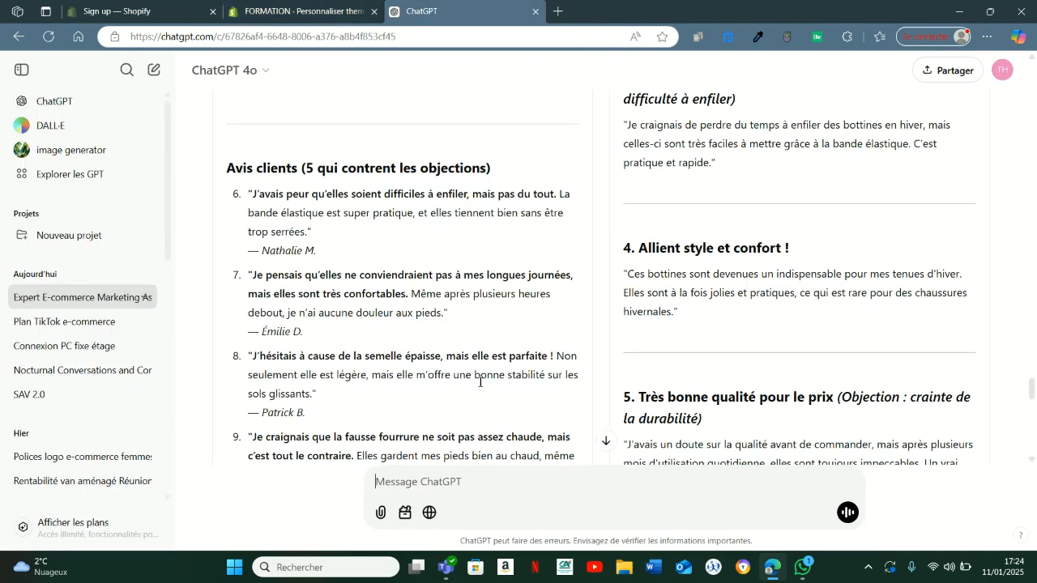
scroll(479, 378, down, 10)
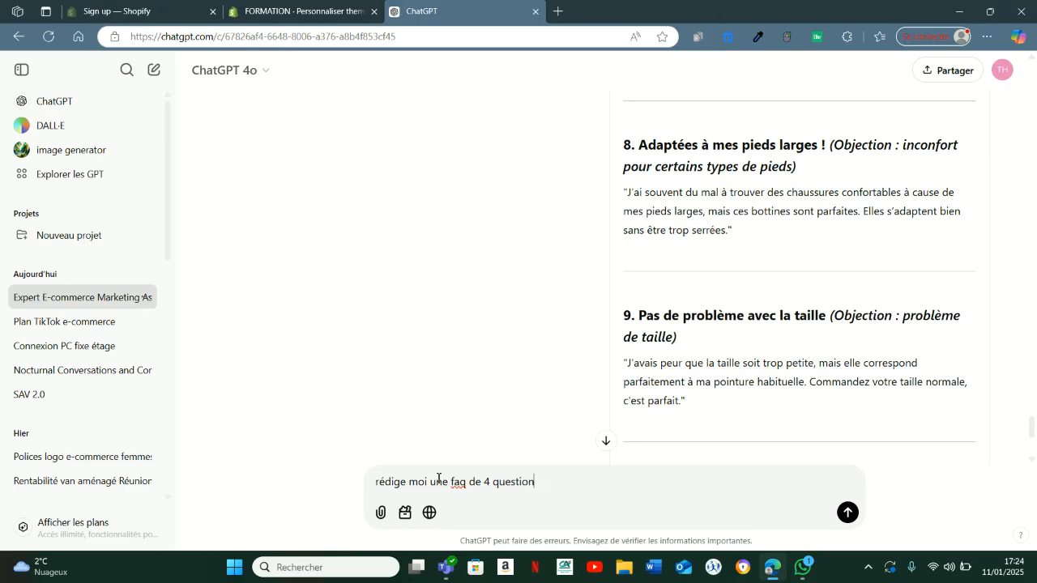
key(Return)
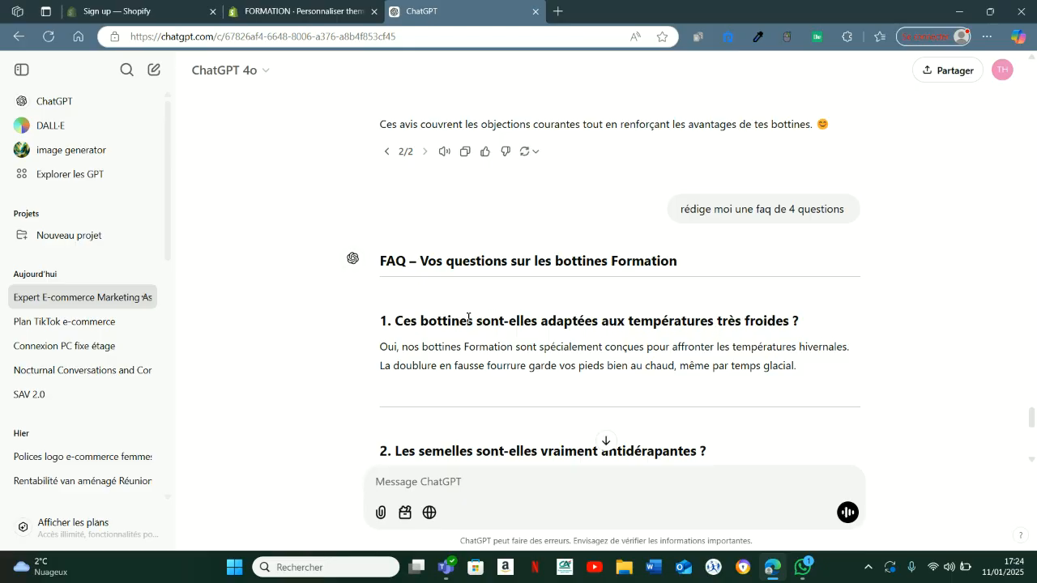
Replace the first FAQ row's content in the Shopify editor with ChatGPT's first question and answer about very cold temperatures
drag(400, 322, 810, 382)
key(ctrl+c)
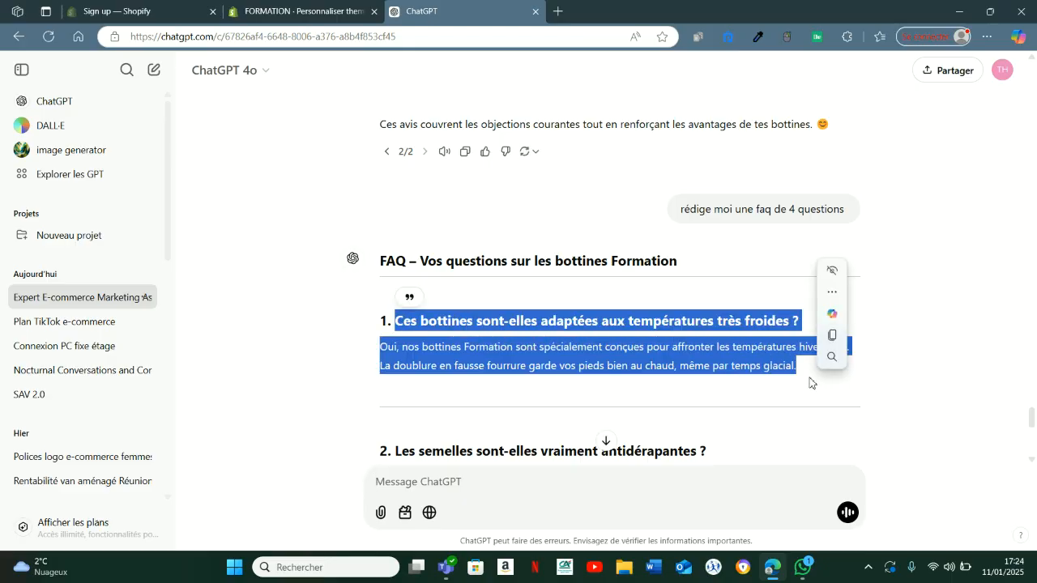
click(274, 11)
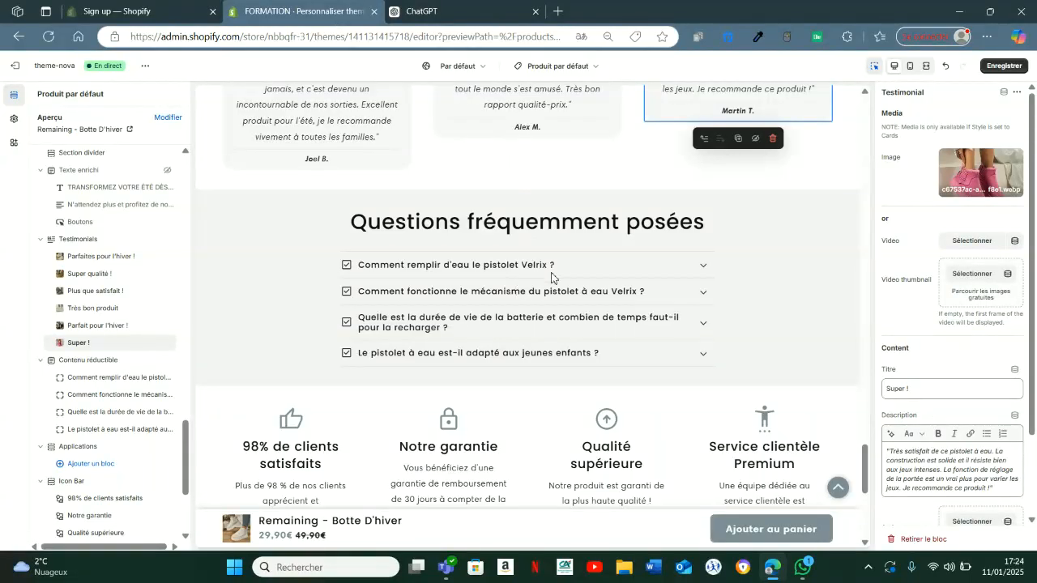
click(608, 267)
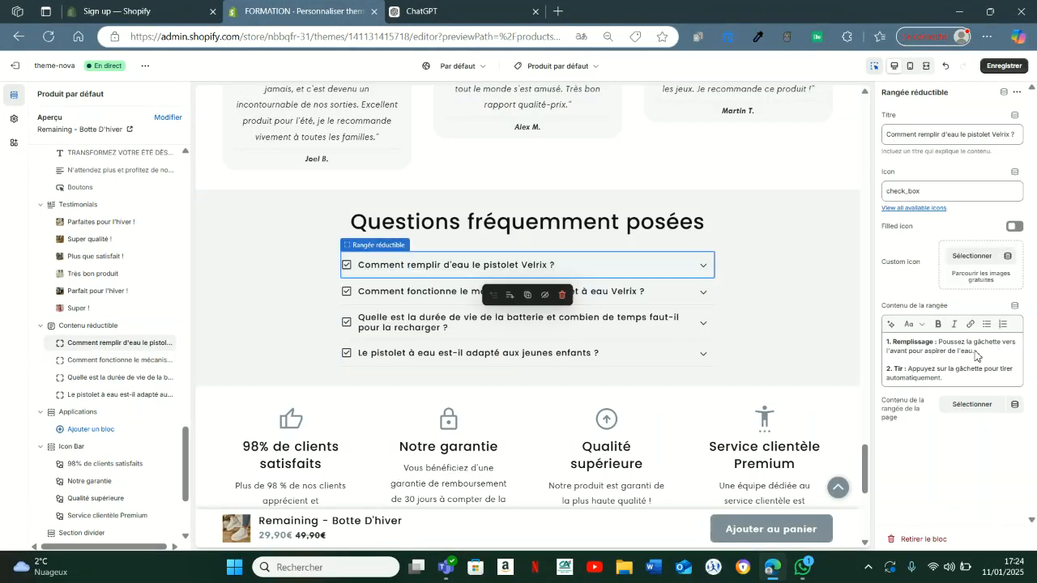
drag(956, 377, 873, 345)
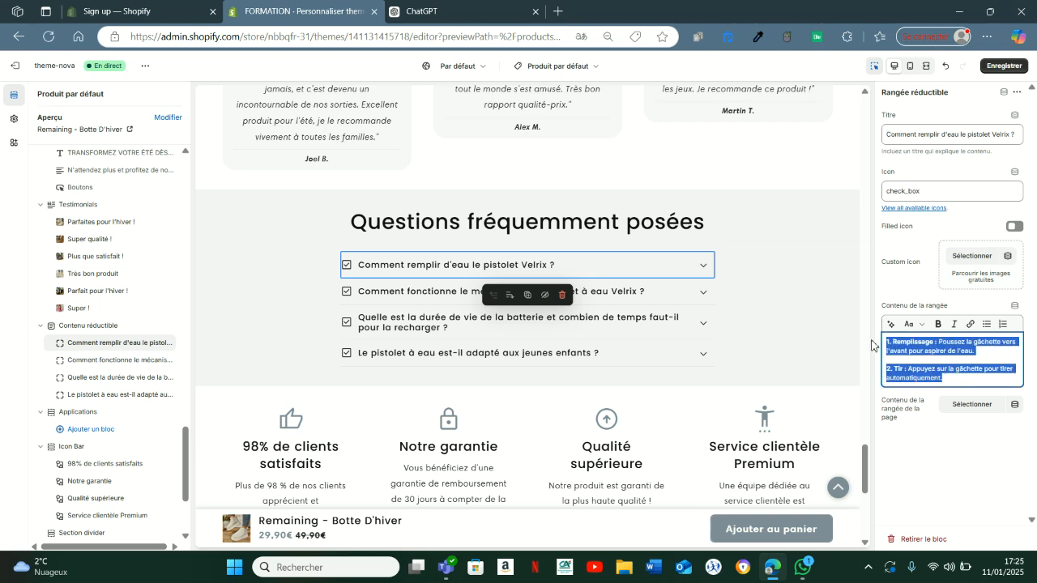
key(ctrl+v)
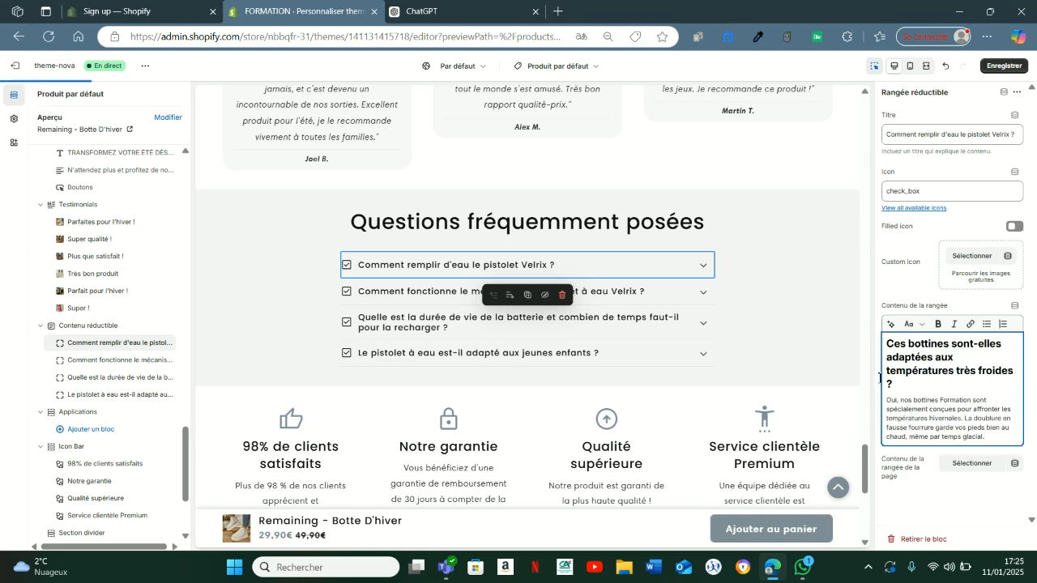
Move the question "Ces bottines sont-elles adaptées aux températures très froides ?" from the first FAQ row's content into its title
drag(880, 377, 881, 334)
key(ctrl+c)
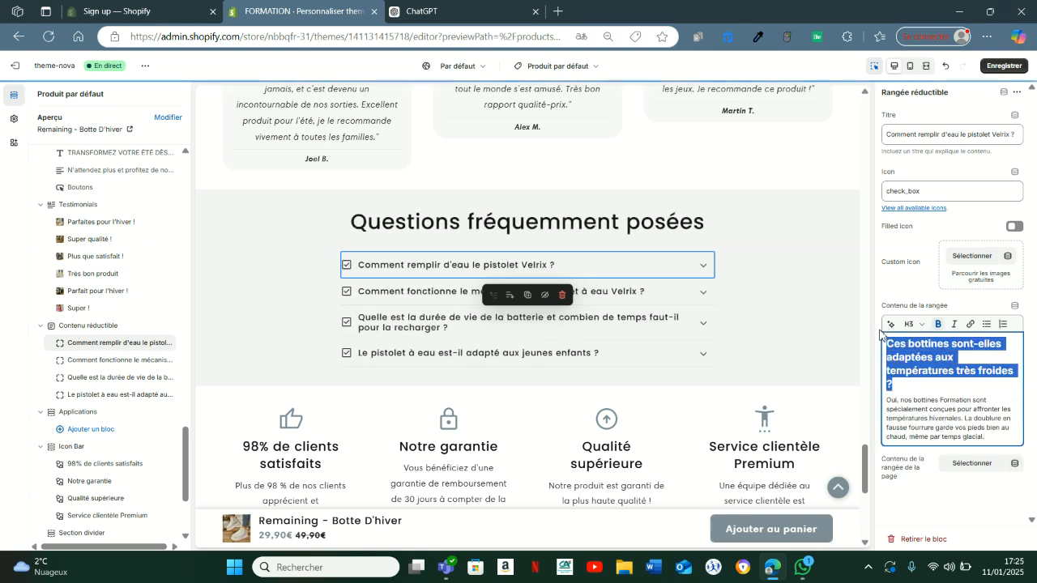
key(BackSpace)
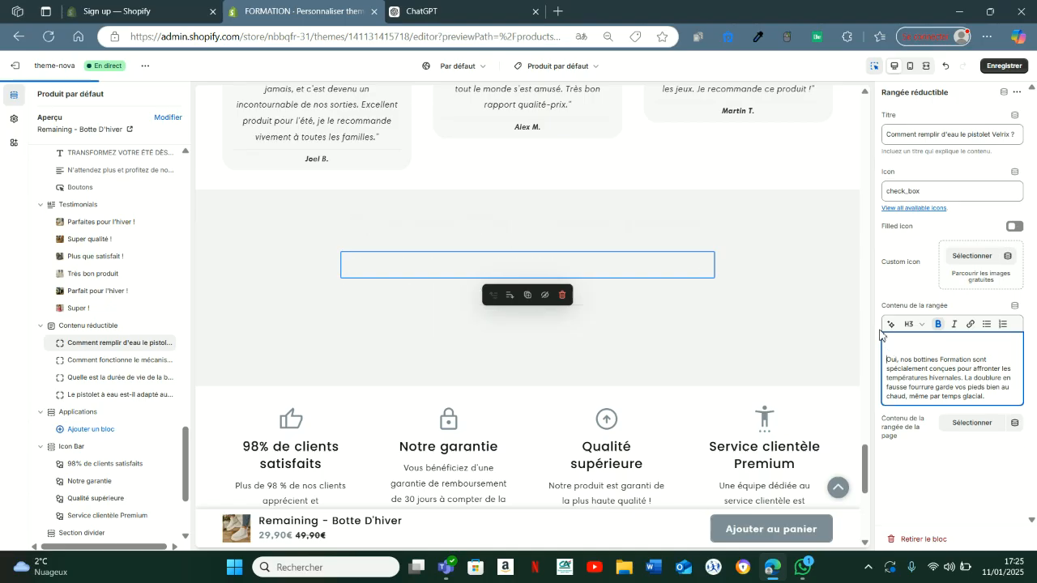
key(Delete)
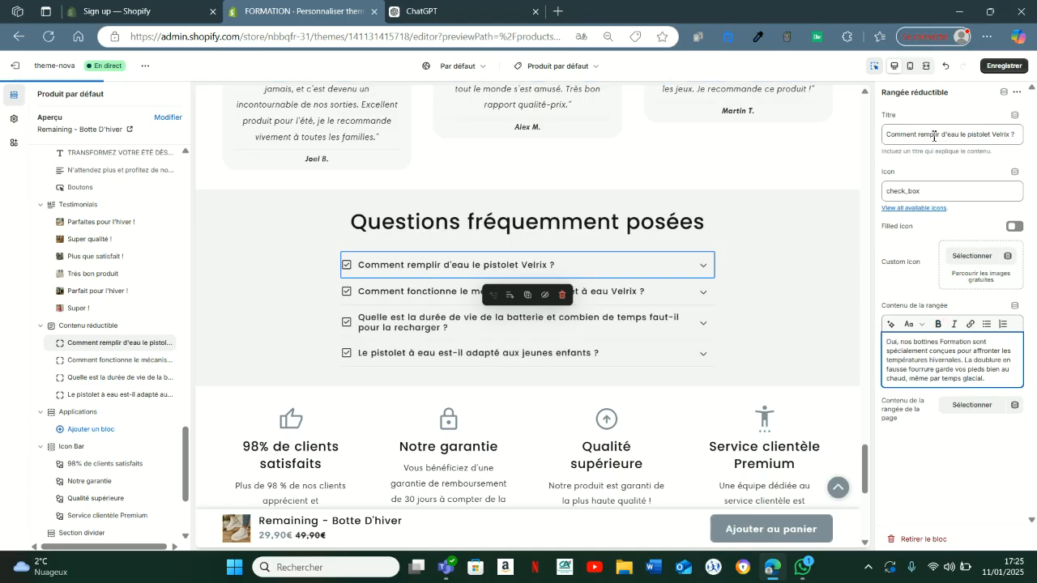
drag(1017, 133, 882, 139)
key(ctrl+v)
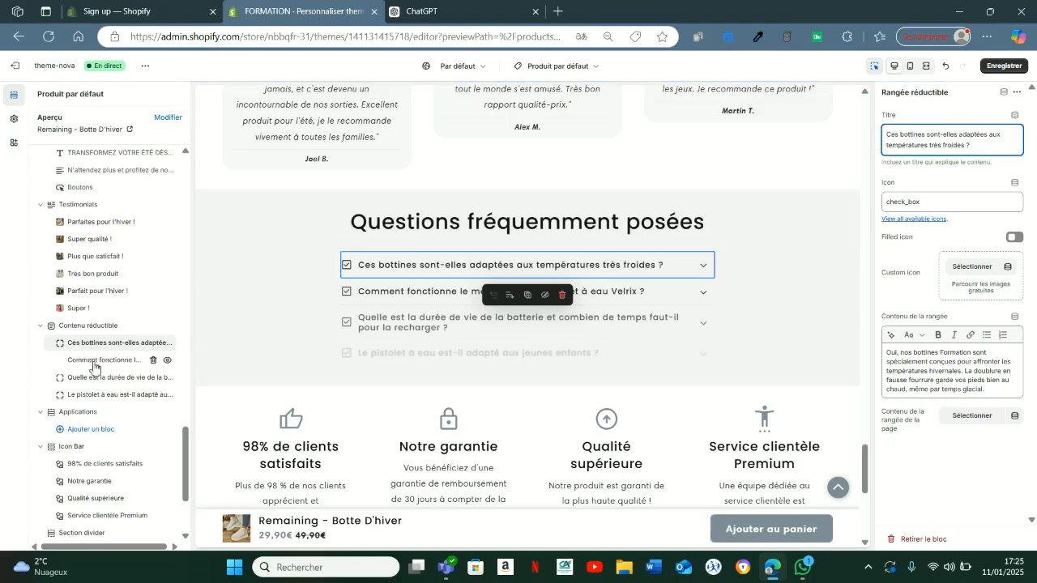
Replace the second FAQ row's content with ChatGPT's second question and answer about the non-slip soles
click(419, 11)
scroll(396, 340, down, 1)
scroll(396, 340, down, 1)
drag(395, 315, 746, 361)
key(ctrl+c)
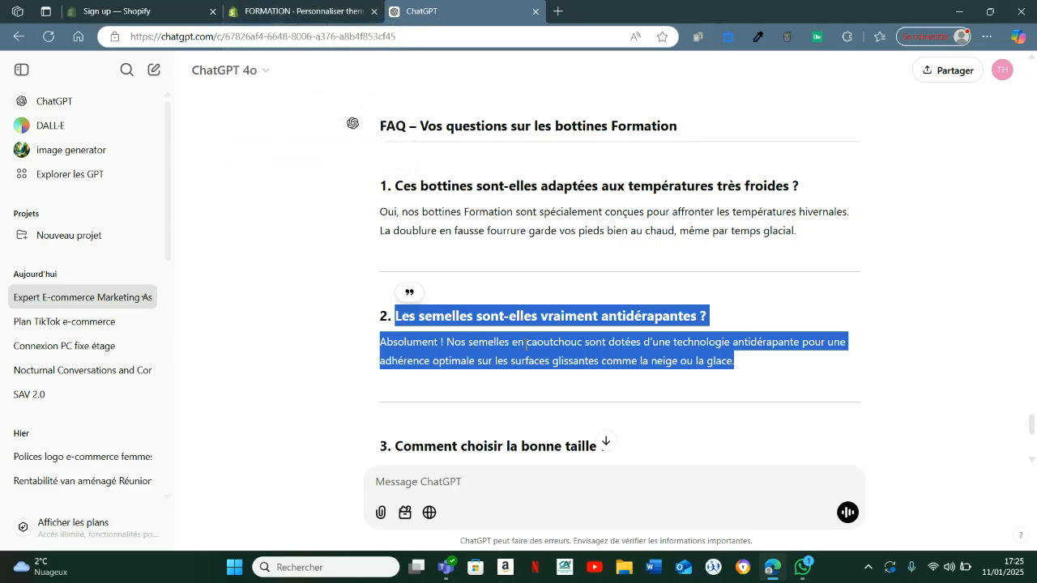
click(329, 7)
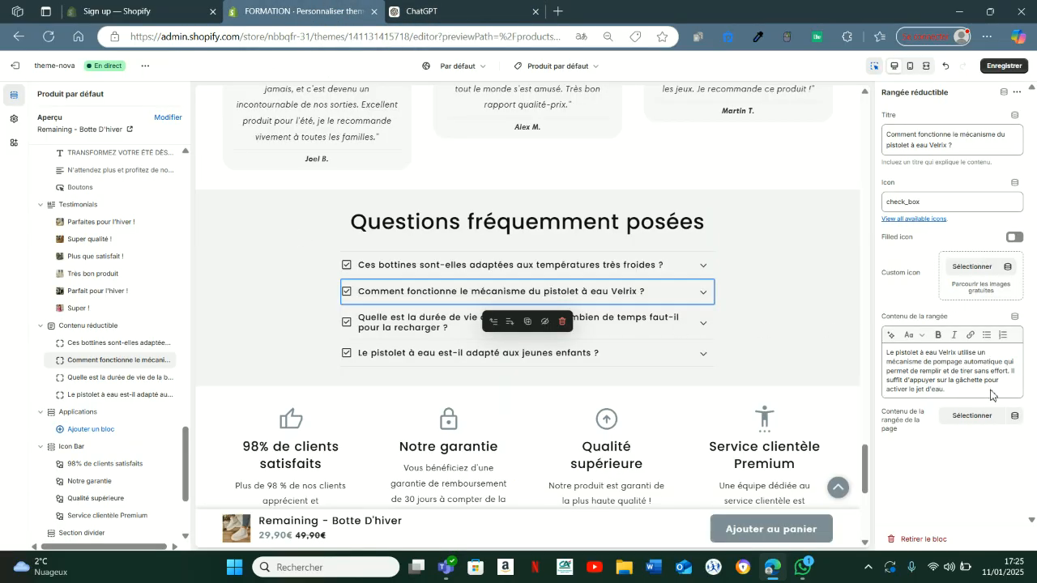
drag(948, 392, 879, 357)
key(ctrl+v)
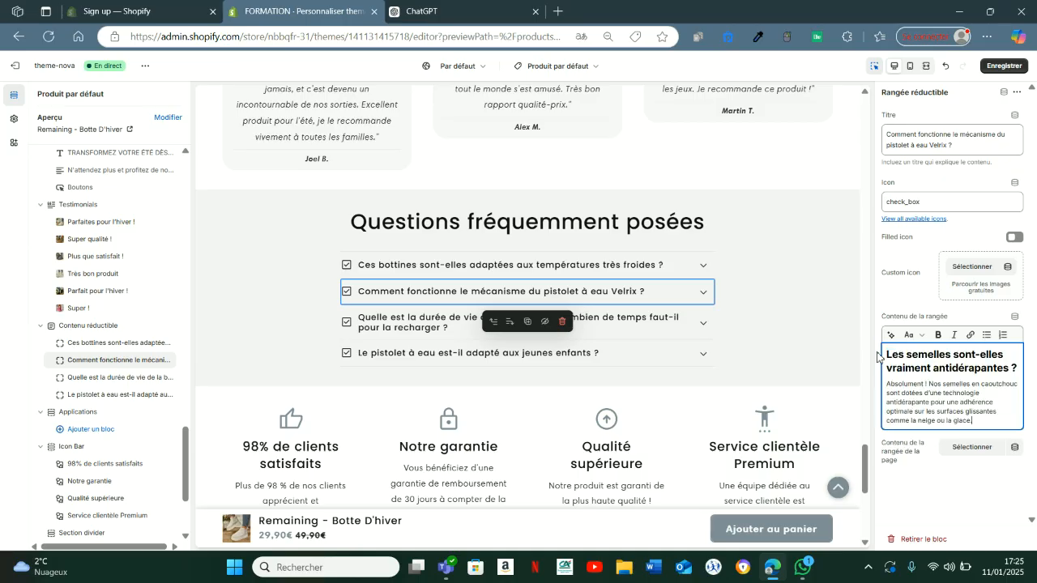
Remove the heading from the second FAQ row's content and set the row's title to "Les semelles sont-elles vraiment antidérapantes ?"
drag(1017, 369, 880, 350)
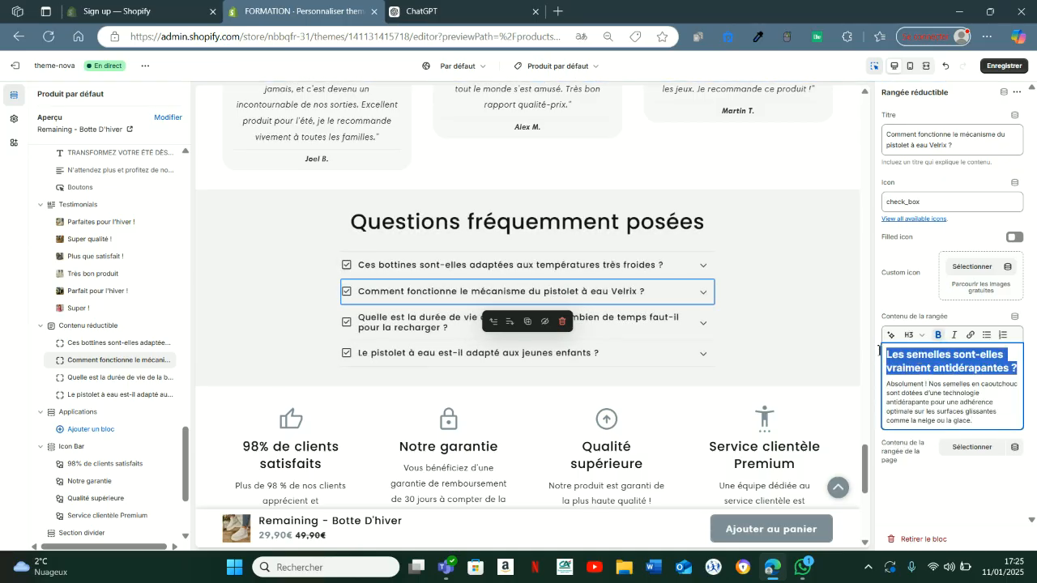
key(BackSpace)
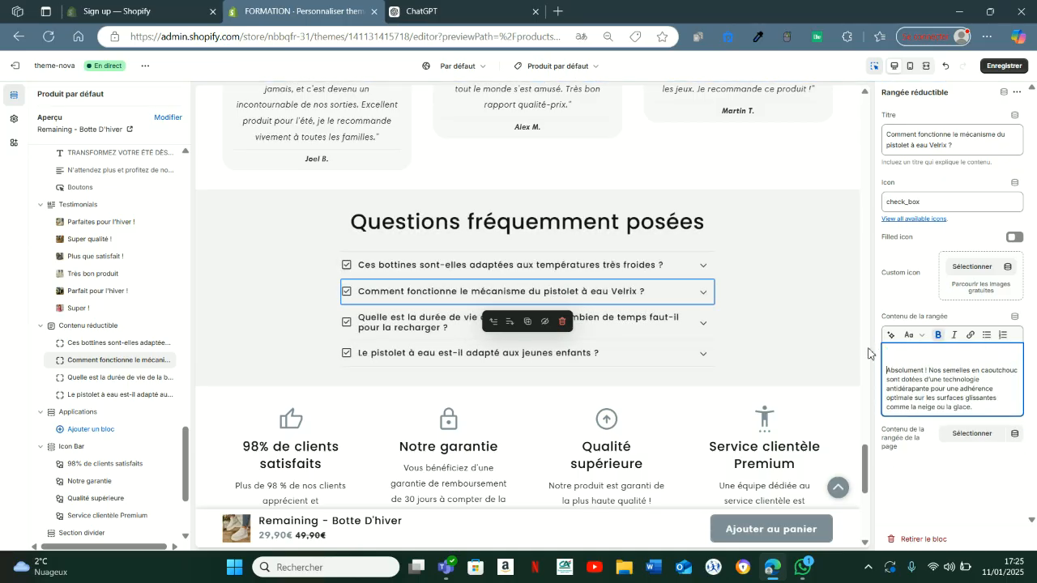
drag(956, 145, 877, 135)
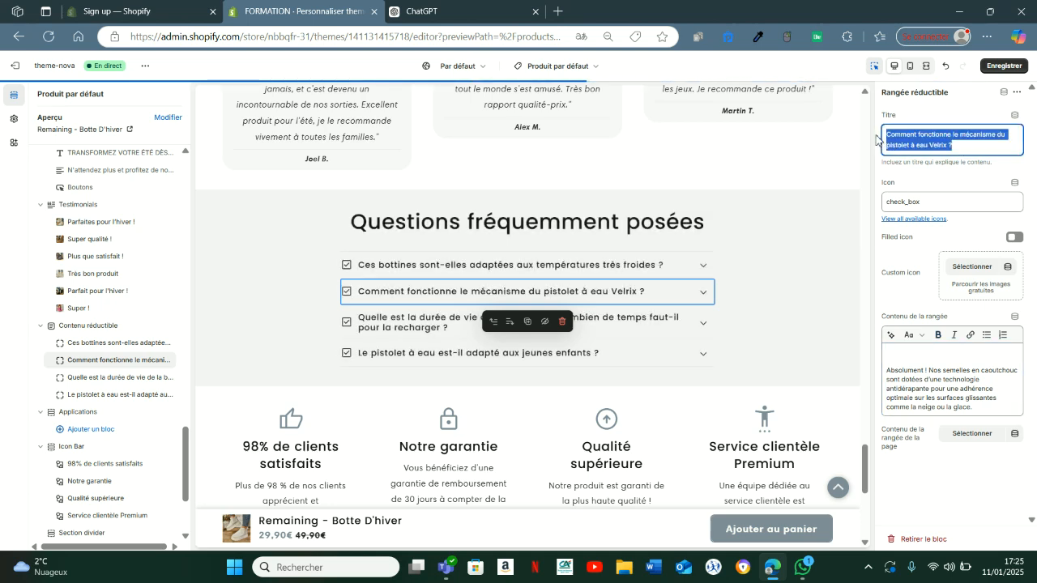
key(ctrl+v)
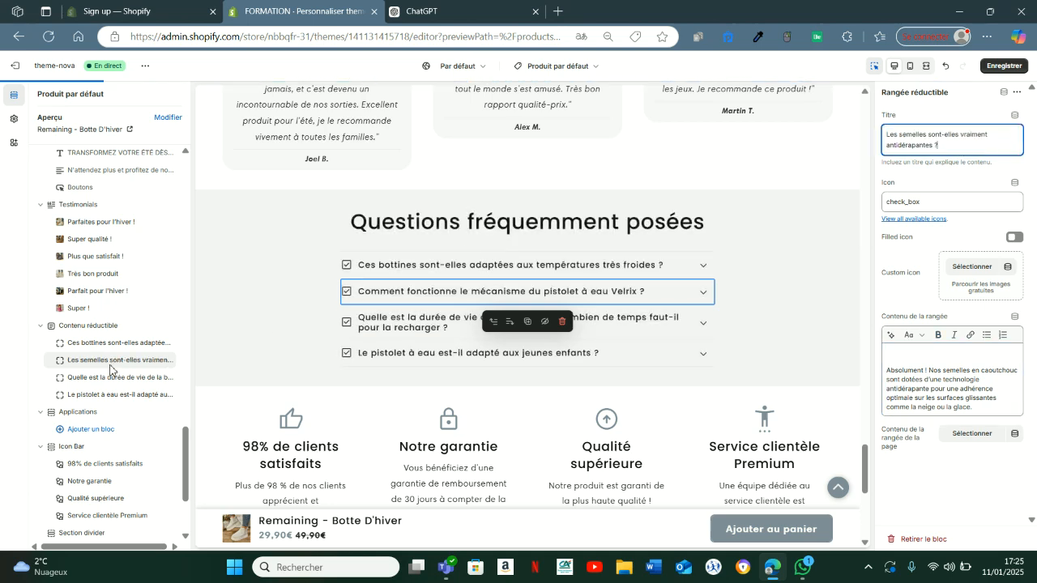
Replace the third FAQ row's content with ChatGPT's third question and answer about choosing the right size
click(101, 377)
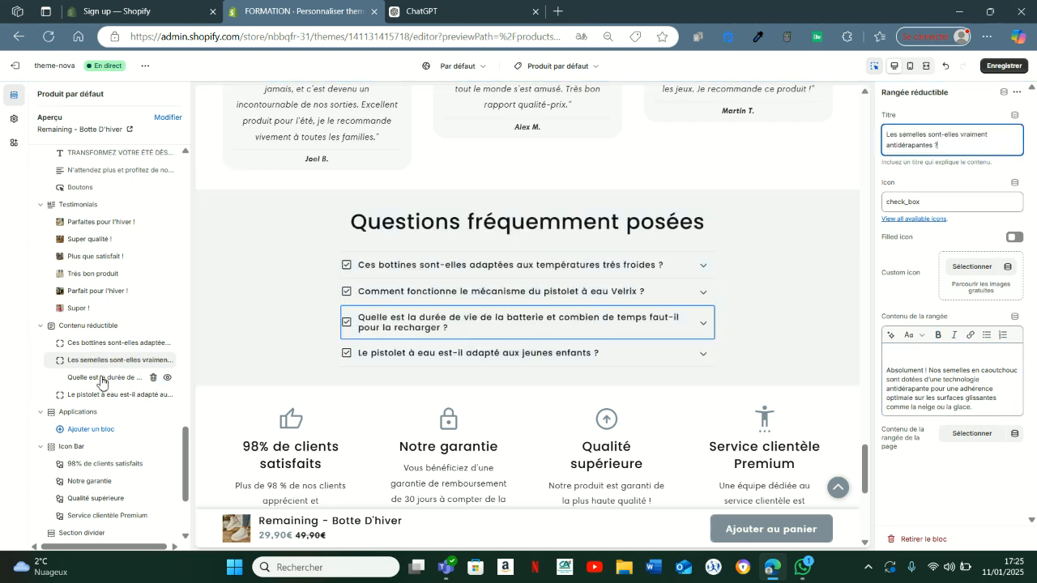
click(417, 10)
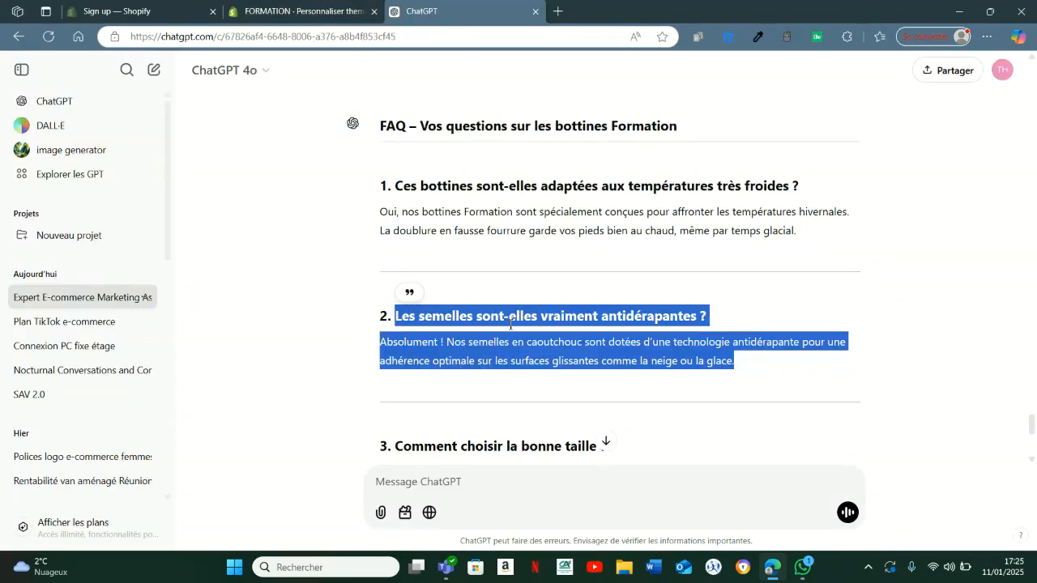
scroll(510, 322, down, 2)
drag(396, 313, 442, 390)
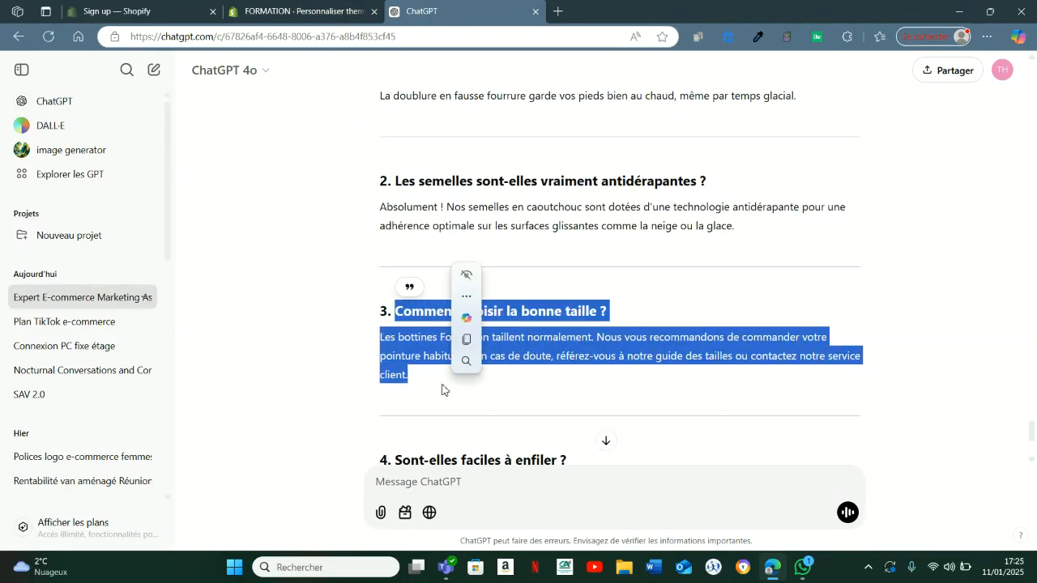
click(315, 9)
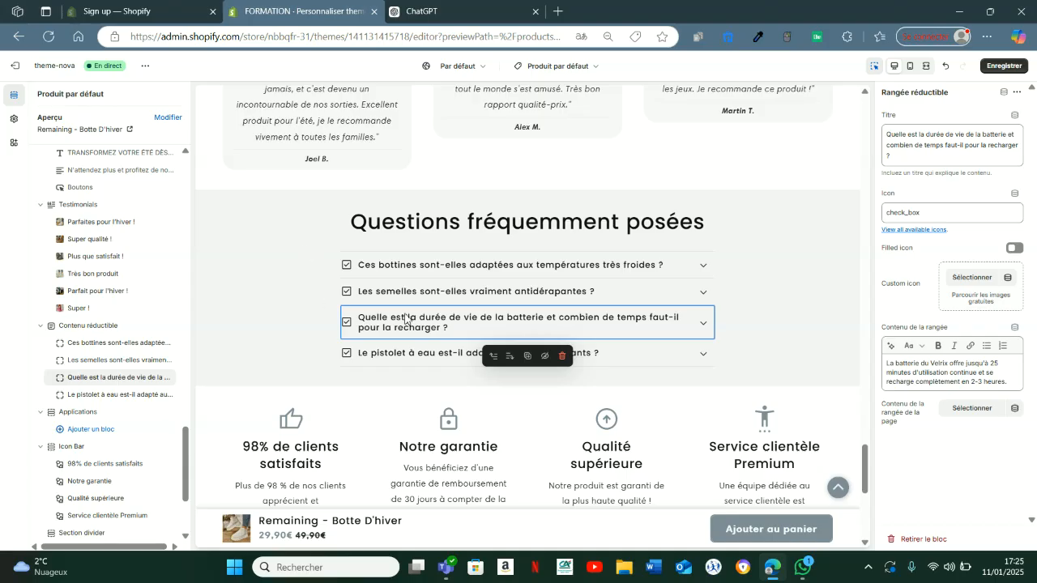
drag(1011, 382, 863, 363)
key(ctrl+v)
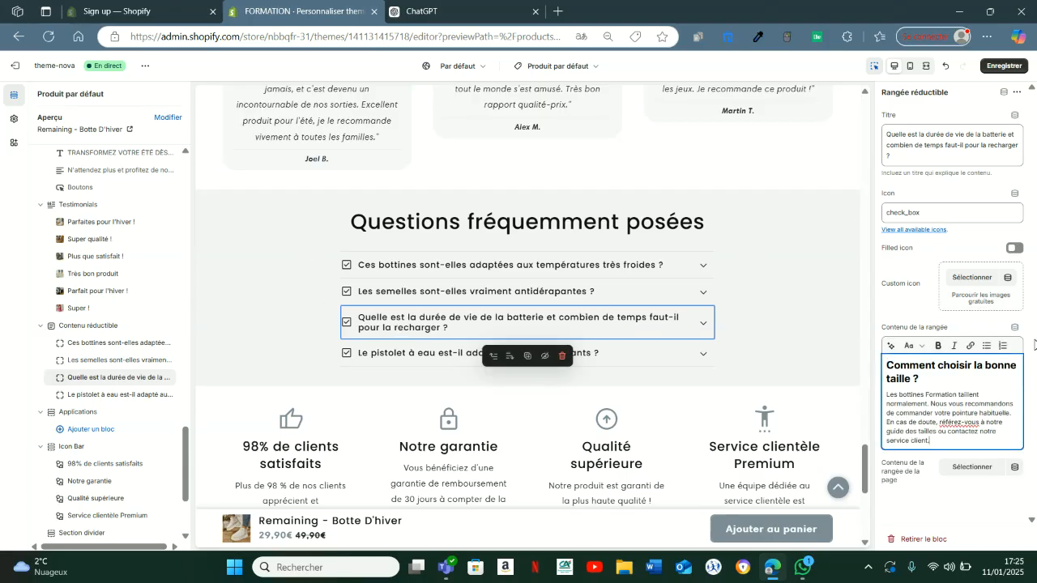
Remove the heading from the third FAQ row's content and set the row's title to "Comment choisir la bonne taille ?"
drag(906, 379, 884, 365)
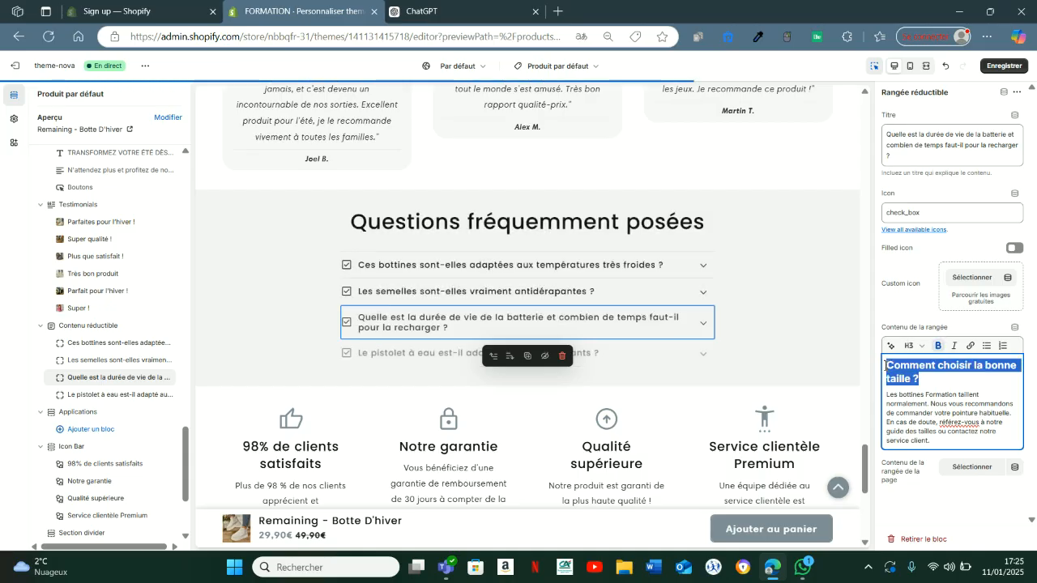
key(BackSpace)
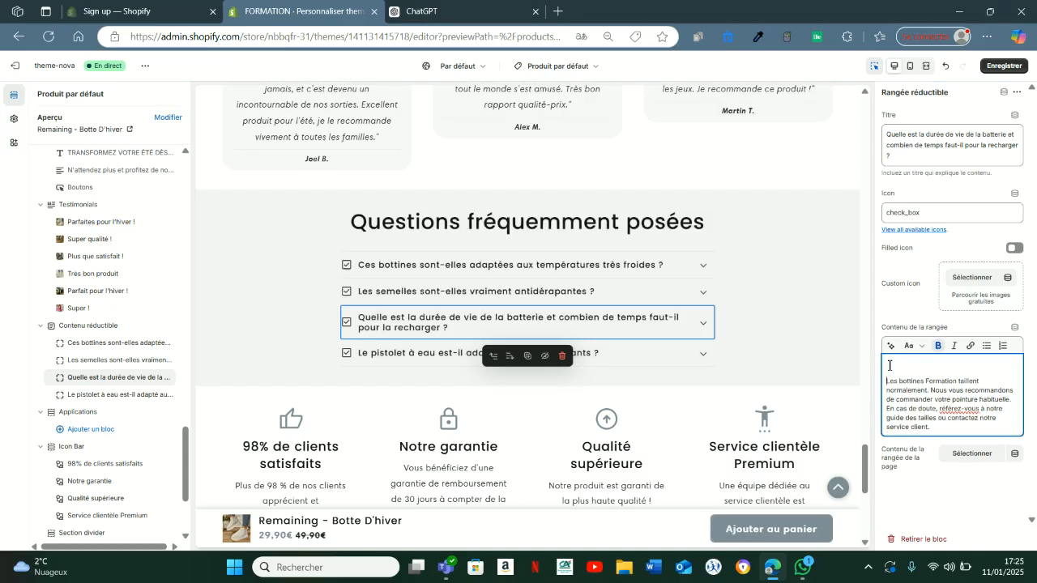
key(Delete)
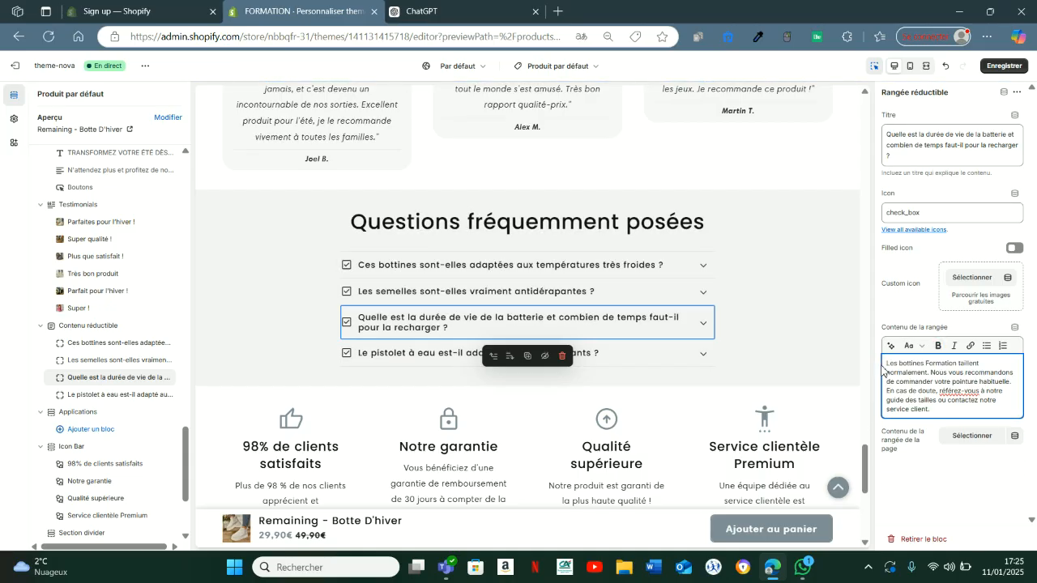
drag(901, 157, 877, 134)
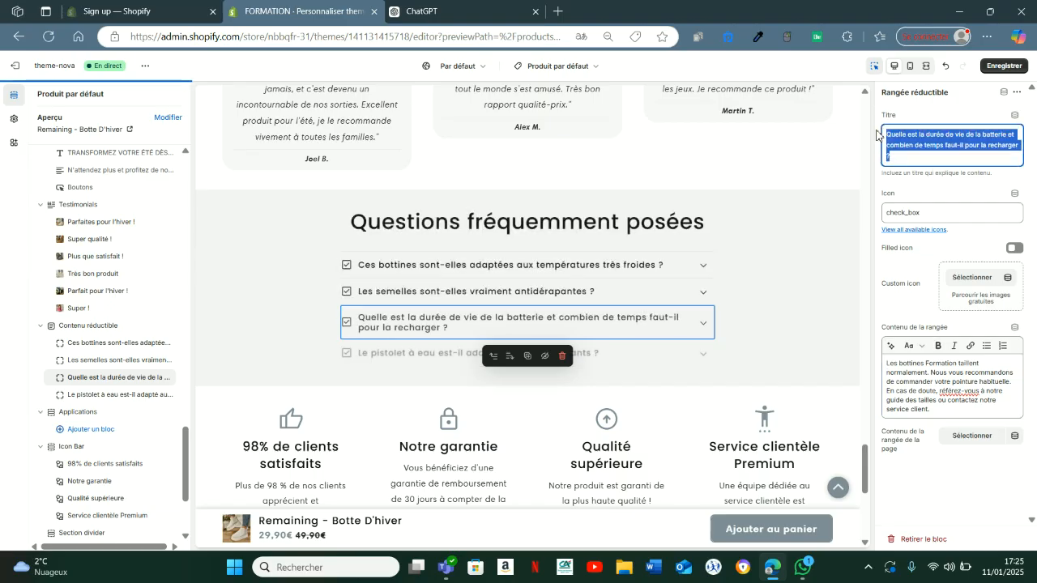
text(Comment choisir la bonne taille ?)
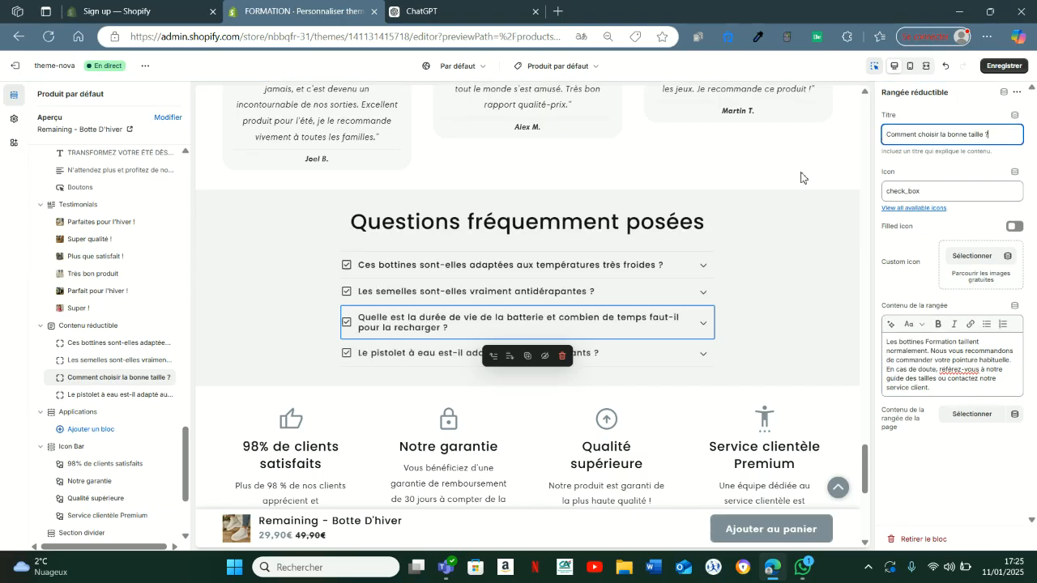
Replace the fourth FAQ row's content with ChatGPT's fourth question and answer about how easily the boots slip on
click(422, 12)
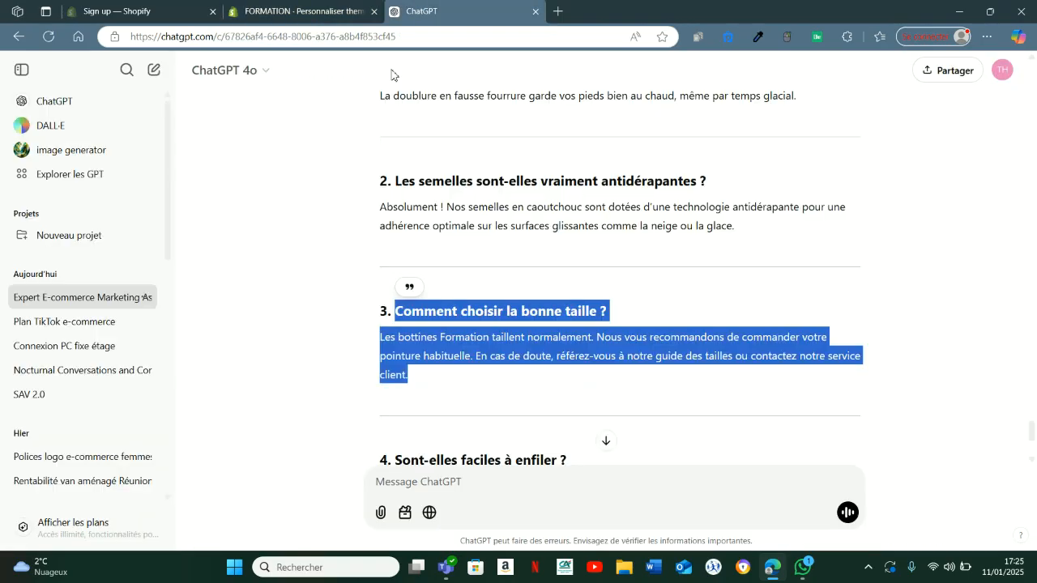
scroll(404, 263, down, 3)
drag(396, 259, 528, 296)
key(ctrl+c)
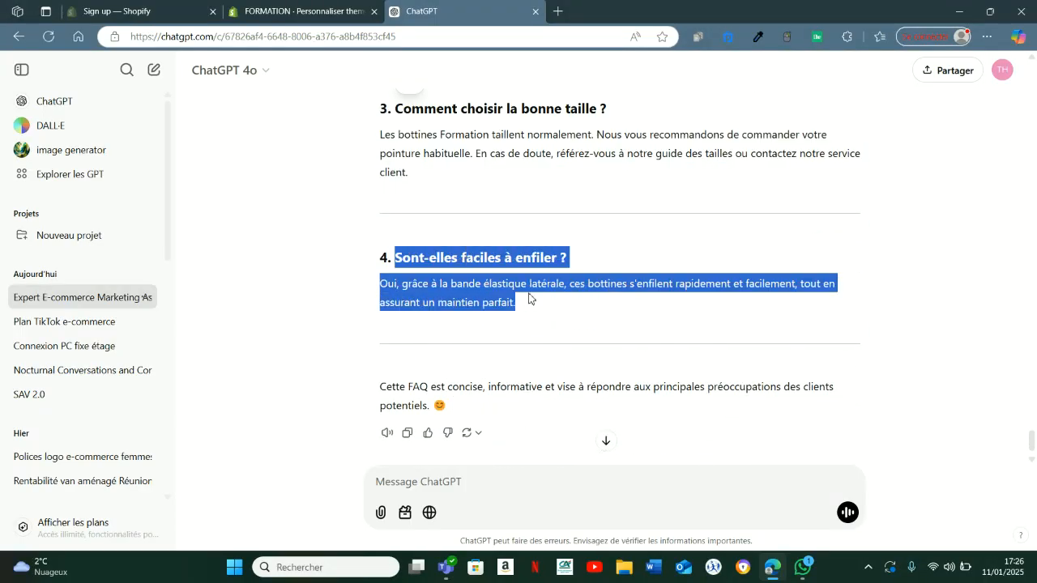
click(336, 7)
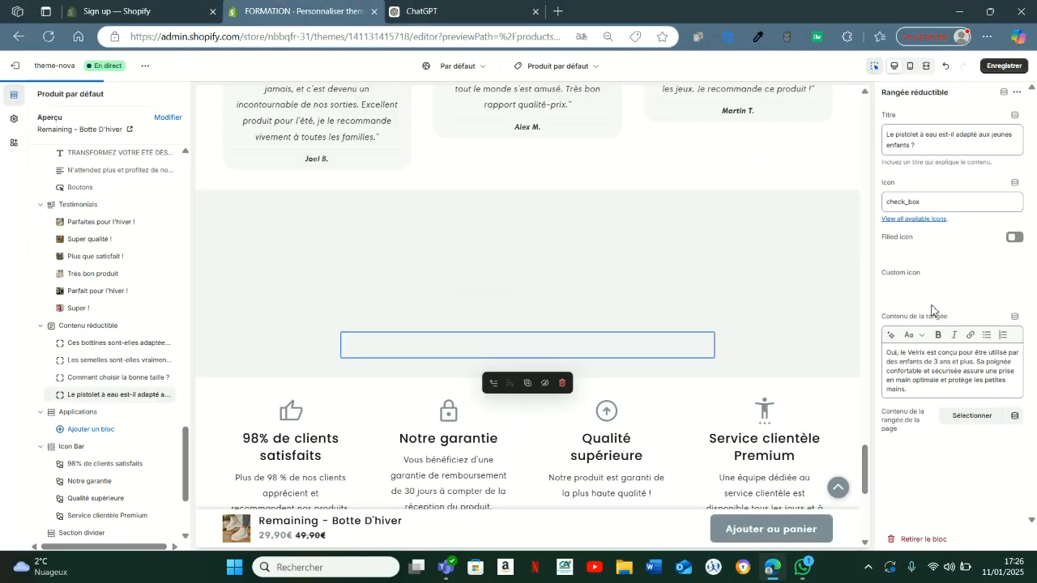
drag(922, 393, 857, 341)
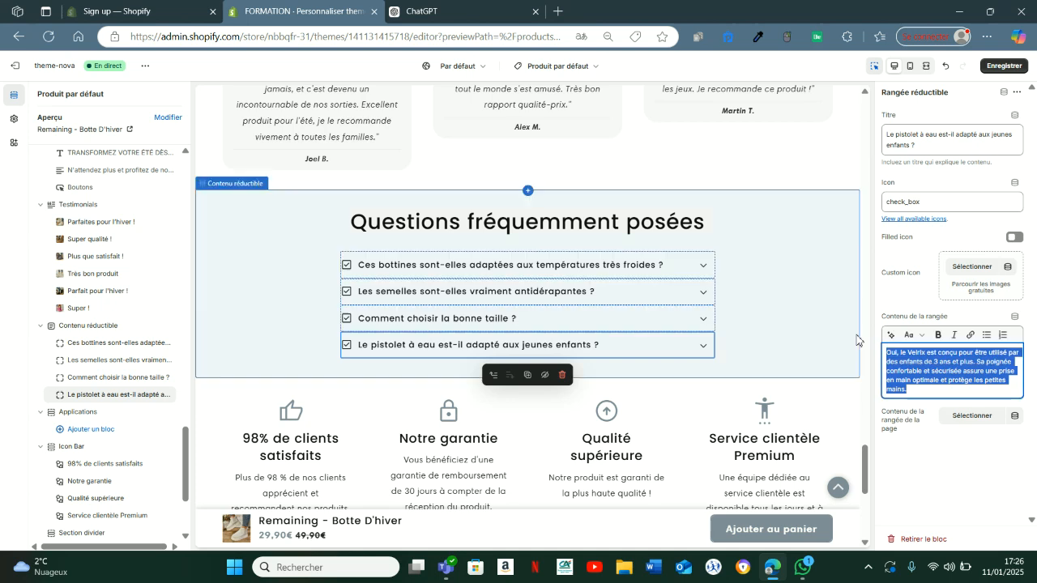
key(ctrl+v)
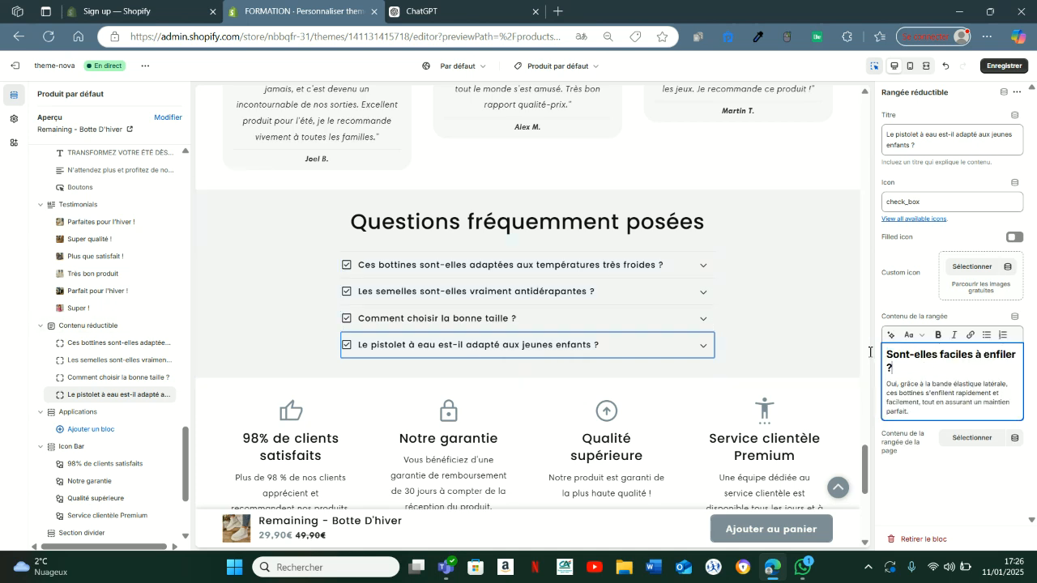
Remove the heading from the fourth FAQ row's content and set the row's title to "Sont-elles faciles à enfiler ?"
key(BackSpace)
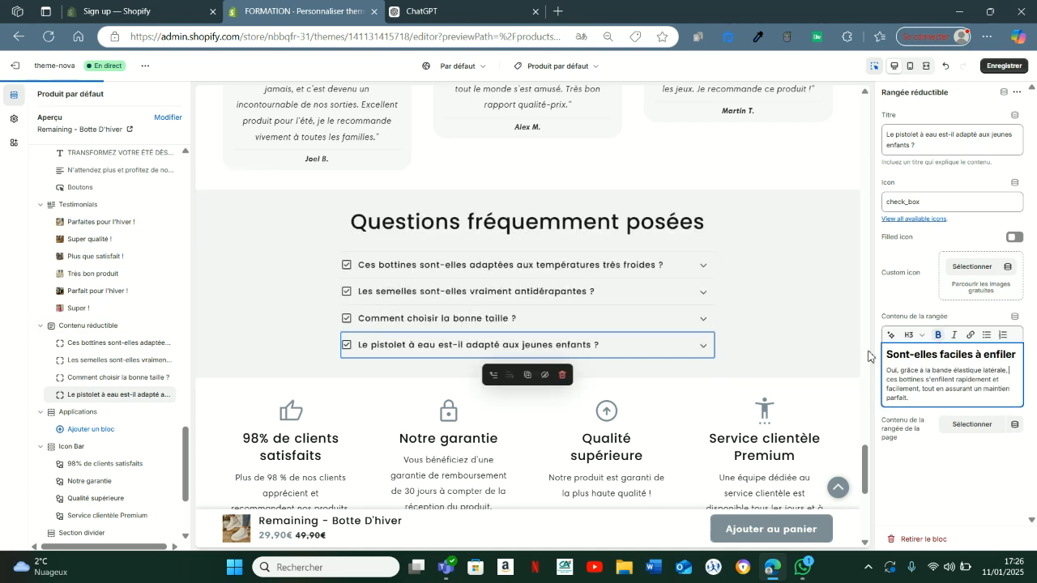
key(Up)
drag(1007, 356, 866, 356)
key(BackSpace)
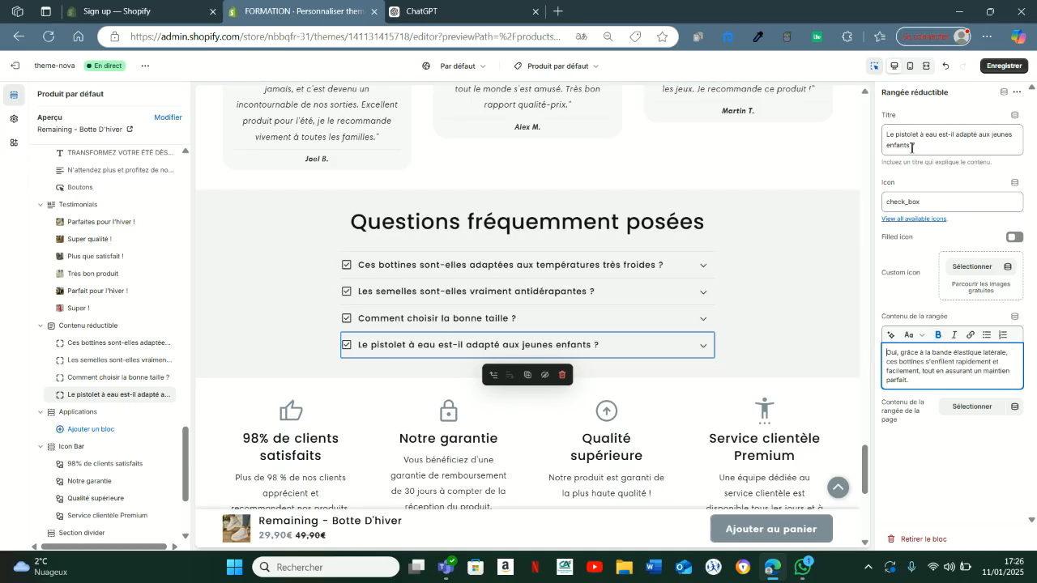
triple_click(912, 147)
text(Sont-elles faciles à enfiler ?Oui, grâce à la bande élastique latérale, ces bottines s'enfilent rapidement et facilement, tout en assurant un maintien parfait.)
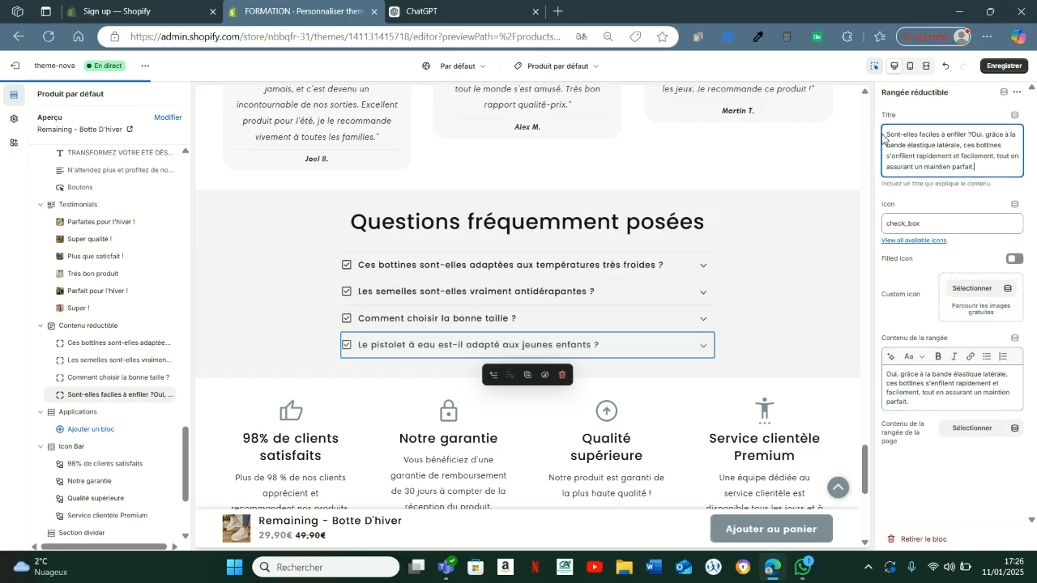
drag(971, 135, 991, 183)
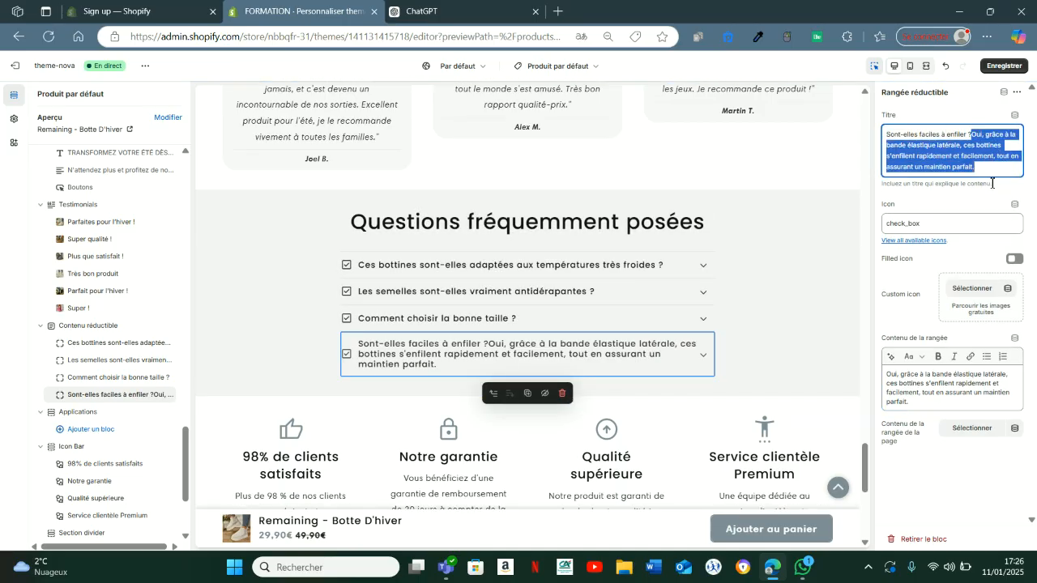
key(BackSpace)
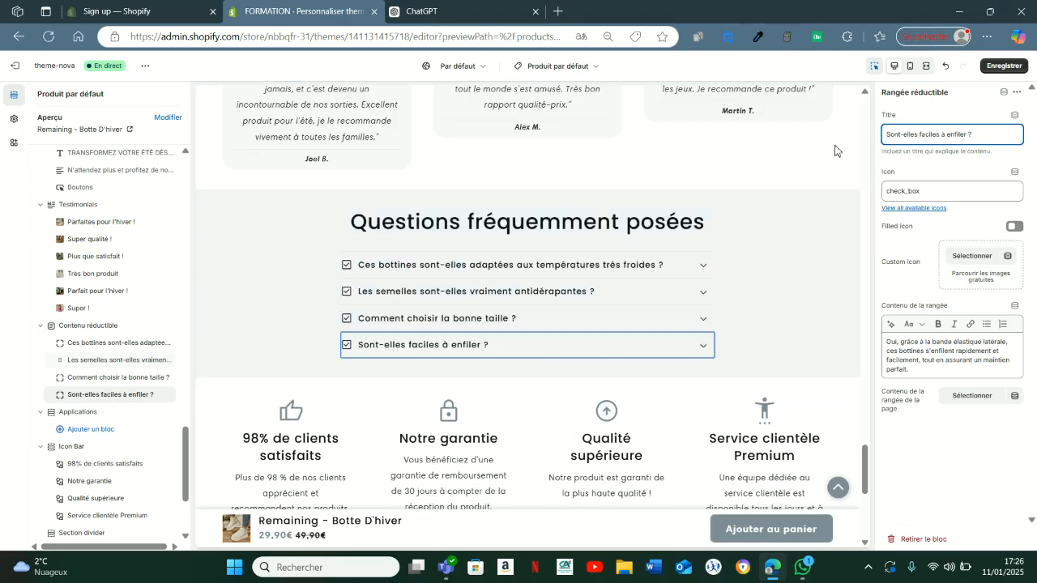
Duplicate the fourth FAQ row and title the copy "D'autres questions ?"
click(1018, 96)
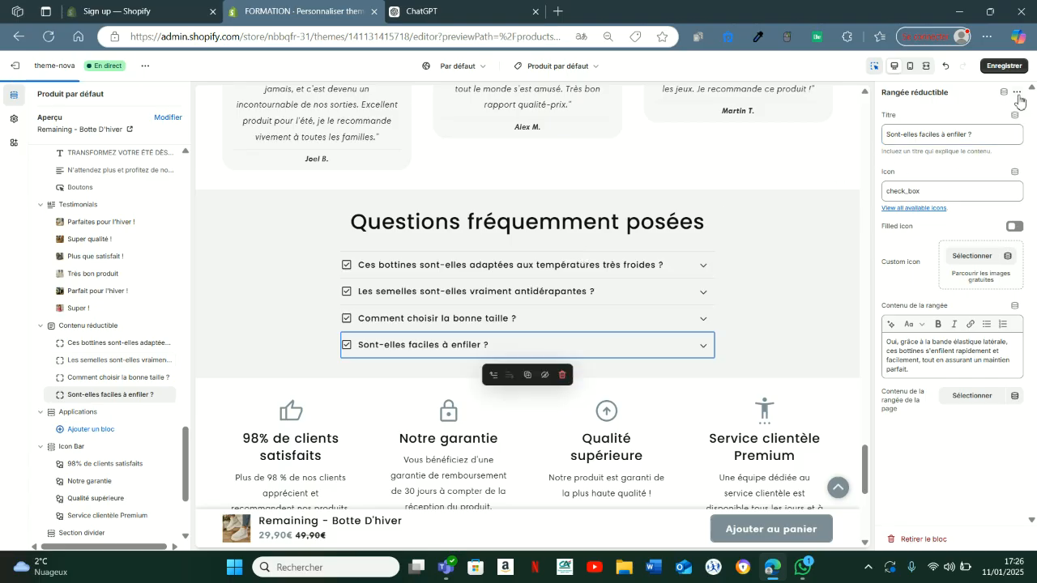
click(1018, 97)
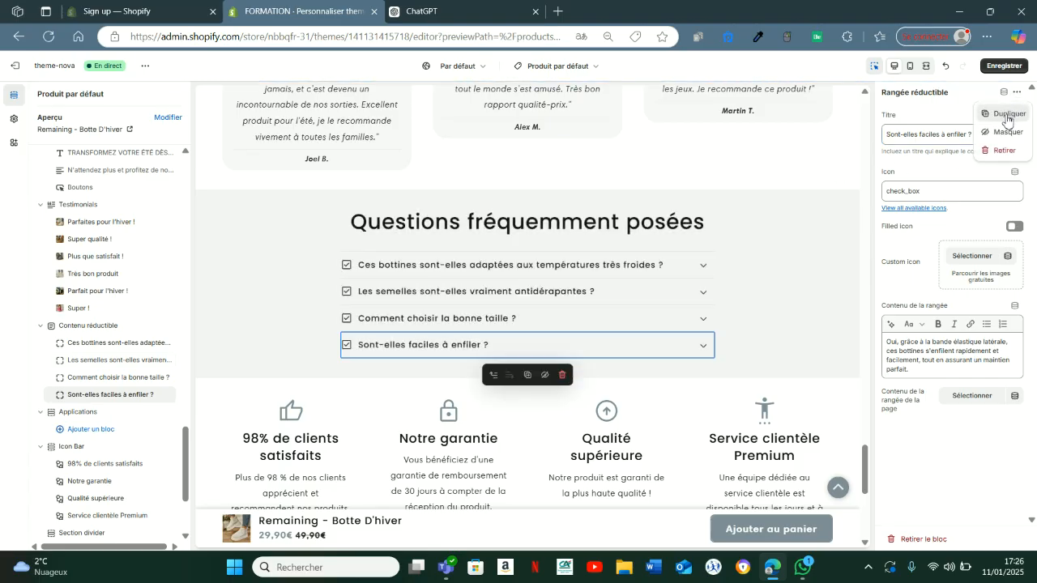
click(1004, 114)
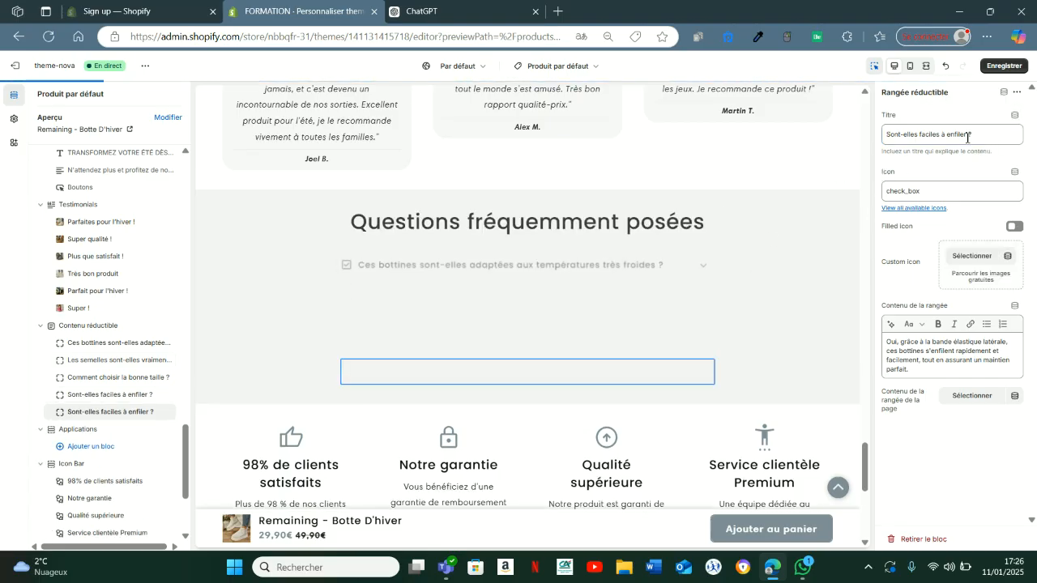
drag(982, 133, 886, 136)
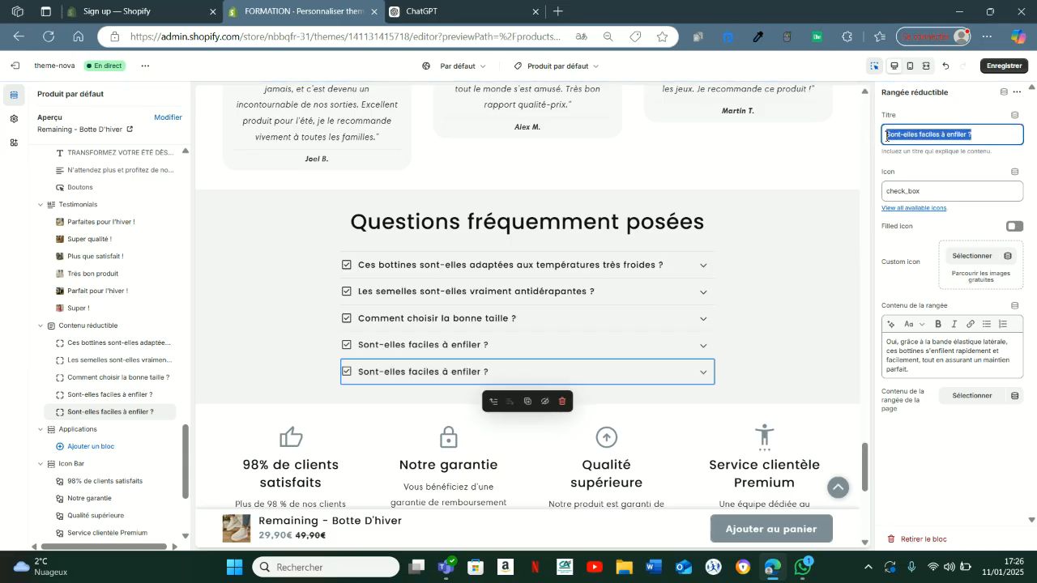
text(V)
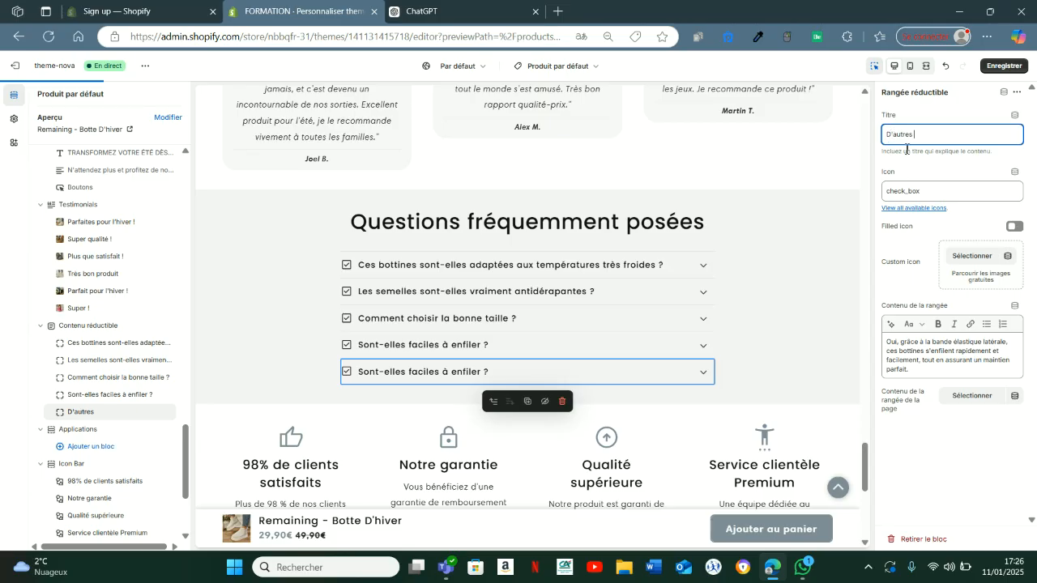
text(questions ?)
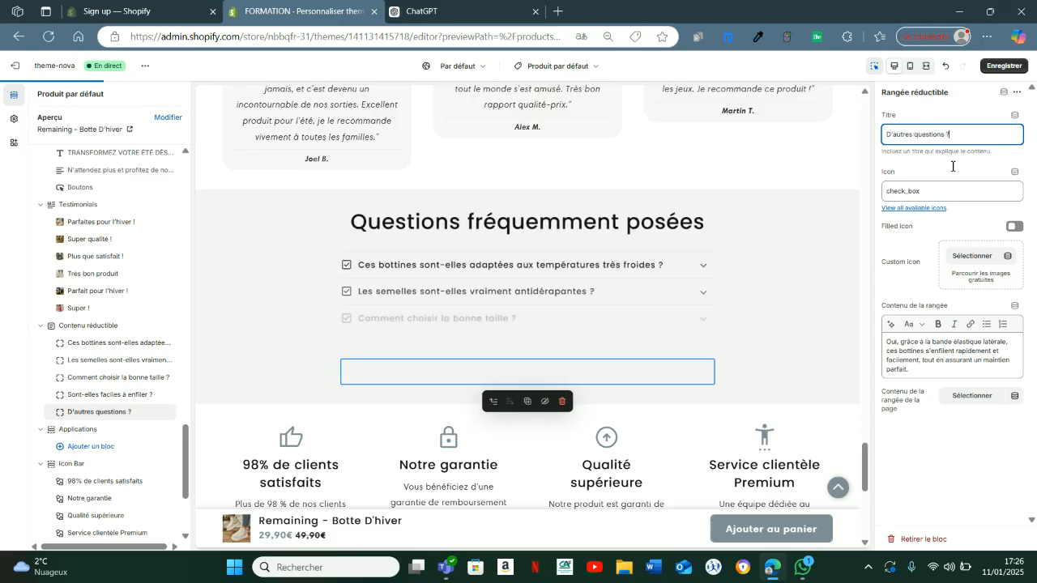
Replace the content of the "D'autres questions ?" row with "Contactez-nous directement en appuyant ici"
drag(918, 374, 873, 344)
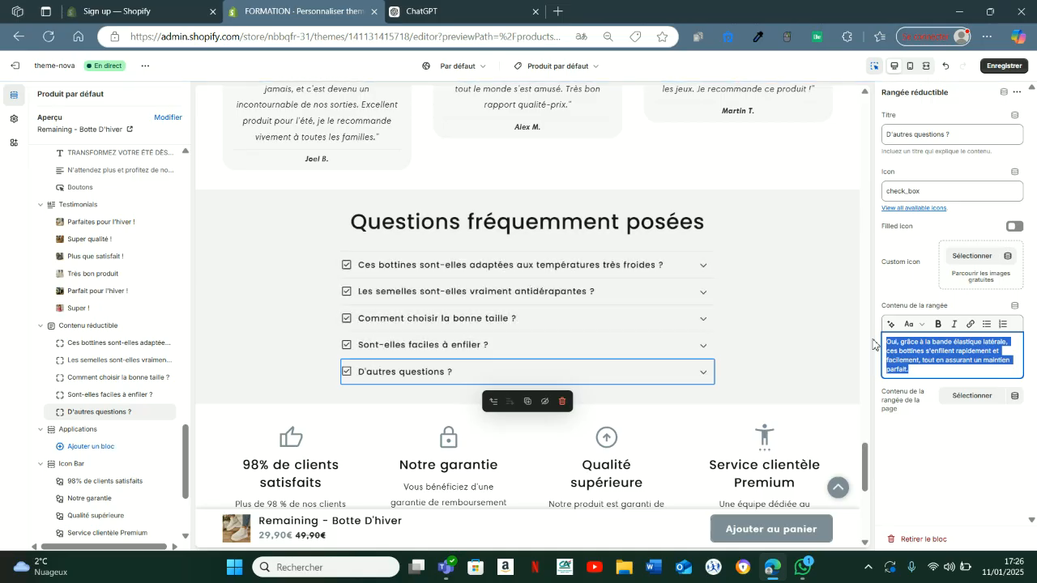
text(Co nt)
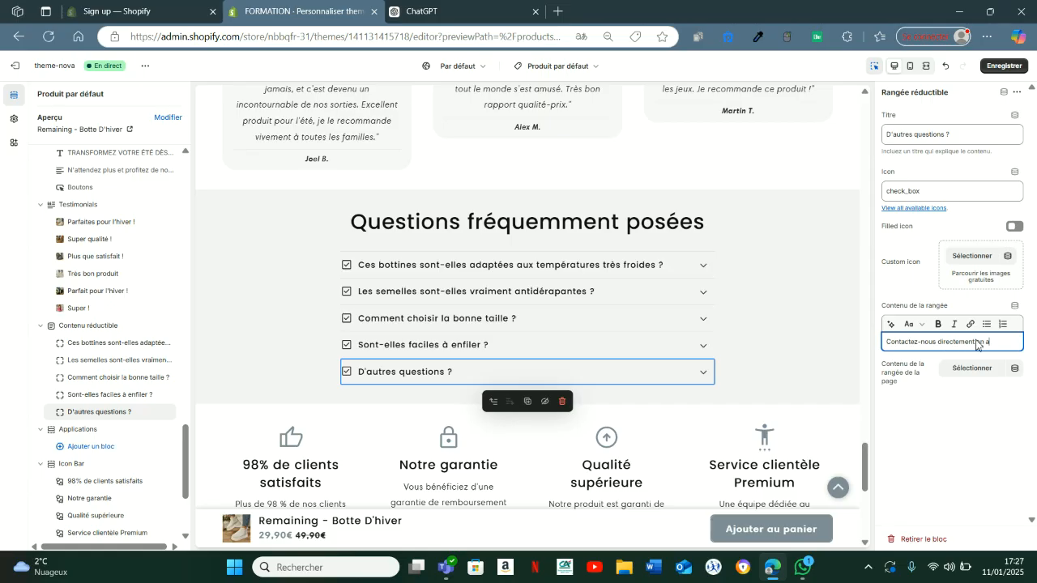
text(ppuyant ici)
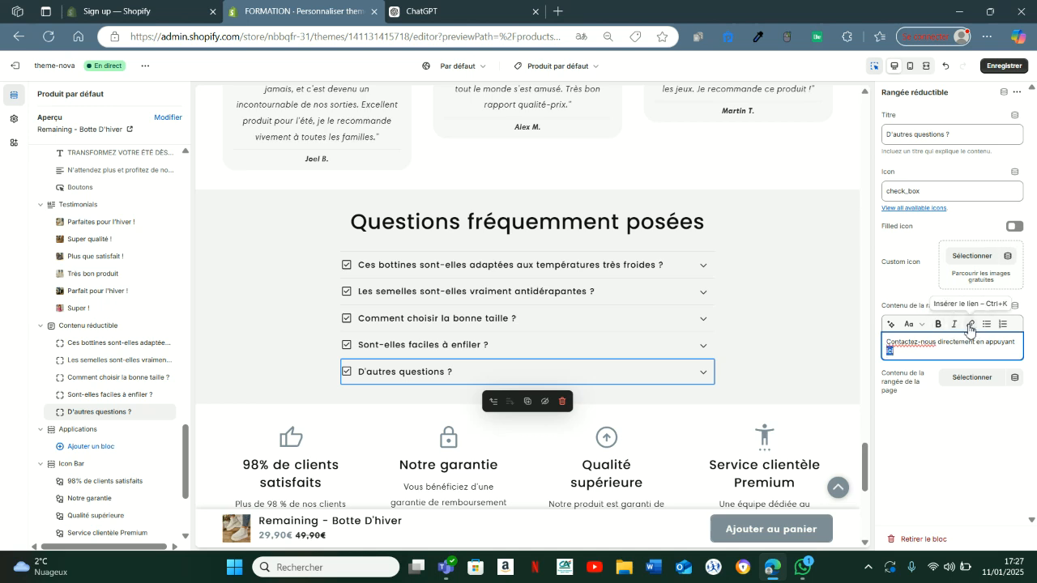
Link the word "ici" in the "D'autres questions ?" row's content to the Contact page and check the row in the preview
click(969, 324)
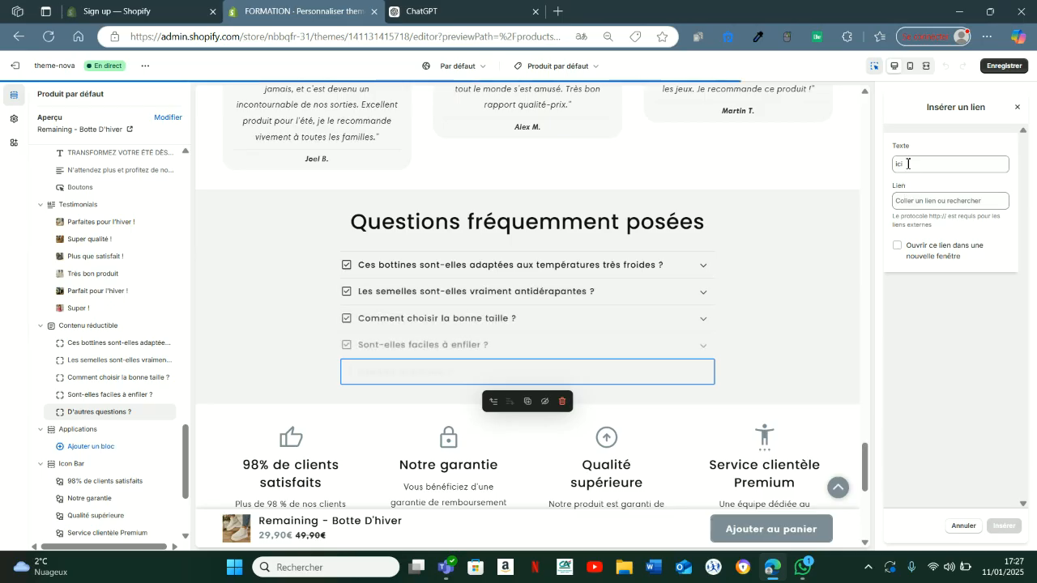
click(927, 201)
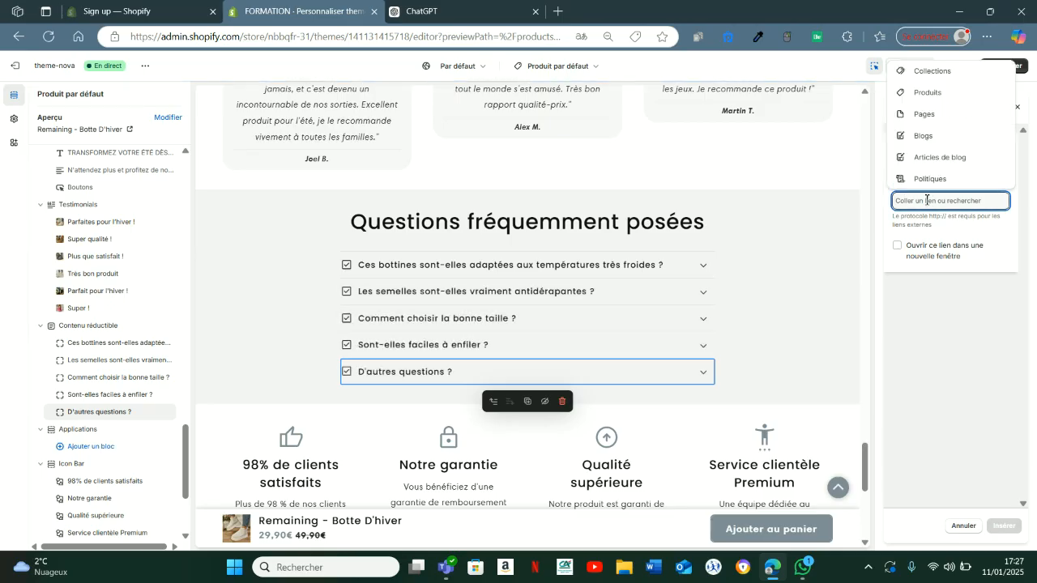
click(928, 116)
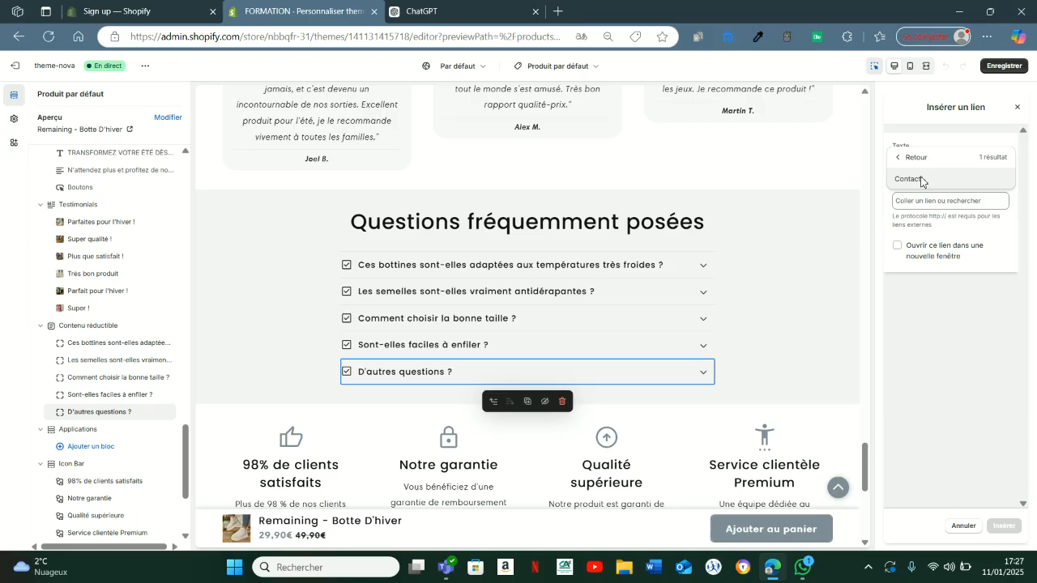
click(921, 180)
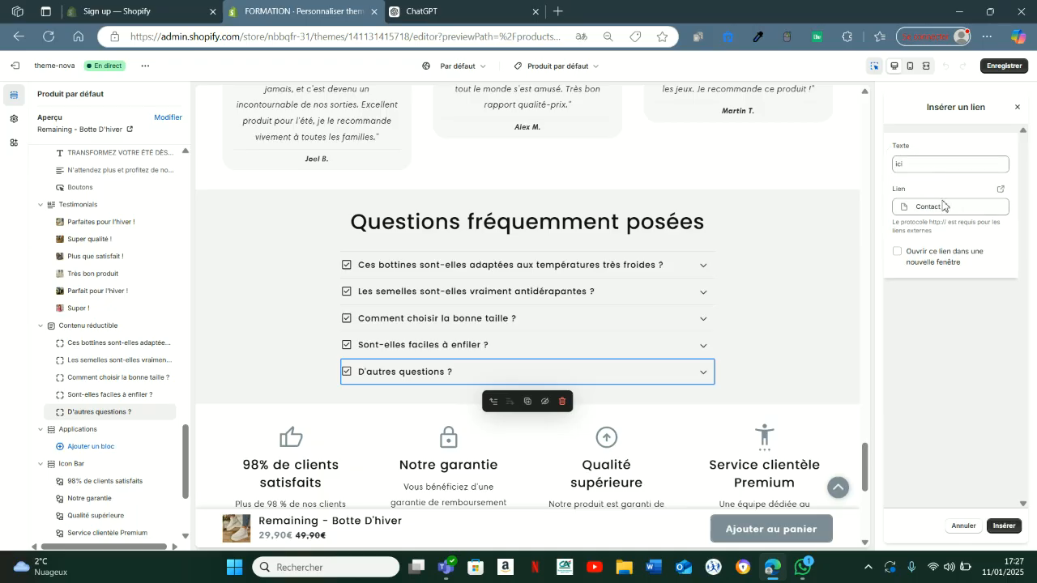
click(1005, 526)
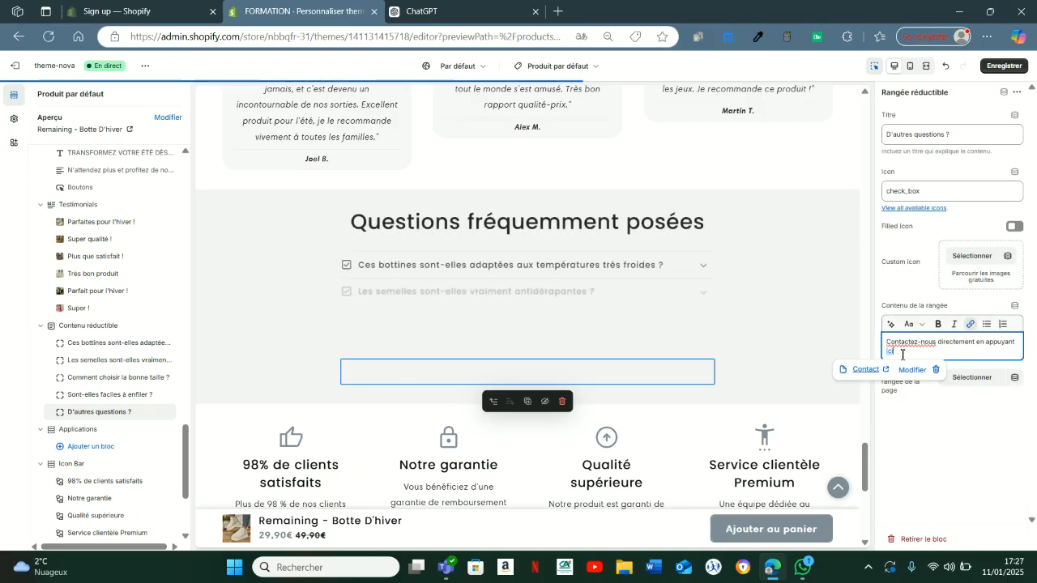
click(704, 376)
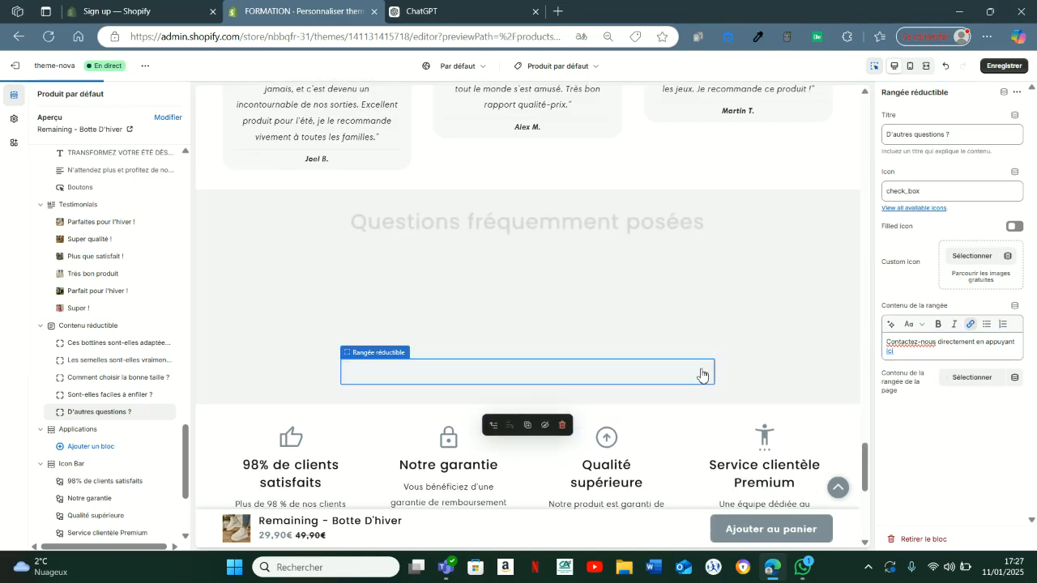
Save the product page's FAQ changes and return to the beginning of the page preview
click(1008, 71)
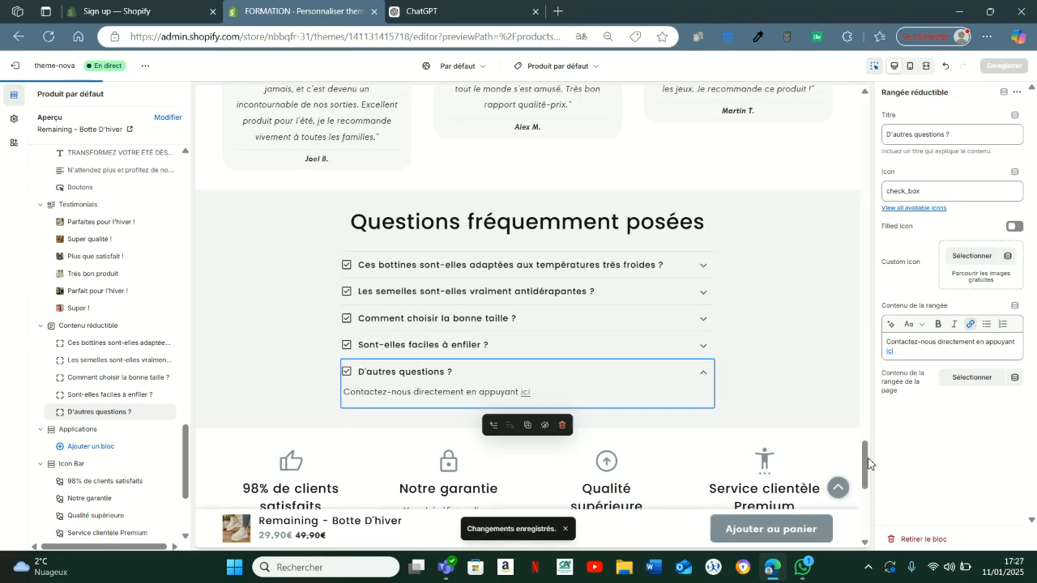
drag(863, 461, 858, 149)
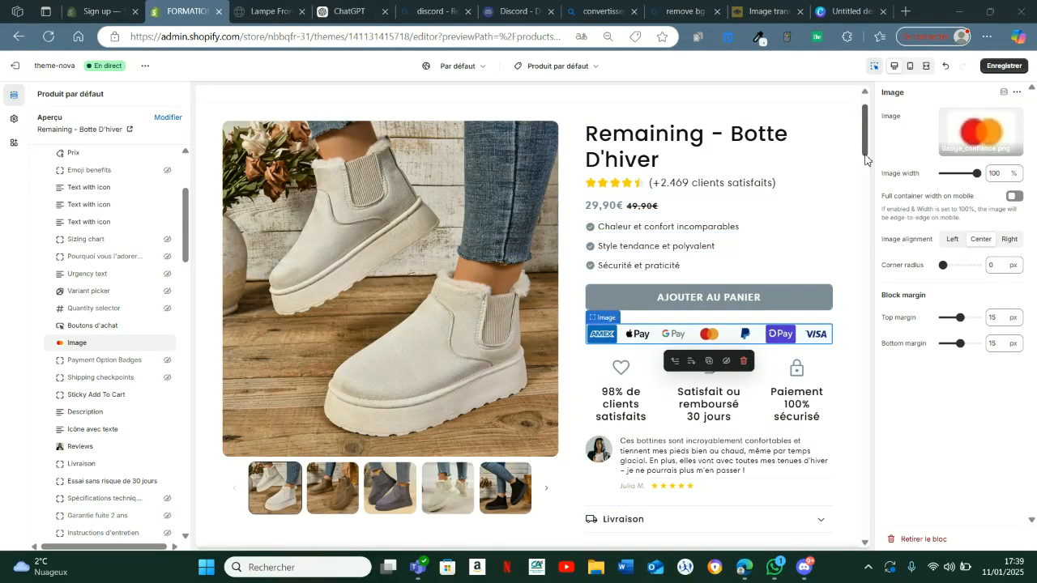
Check the payment badges image below the add-to-cart button in the preview and save the product page
scroll(869, 139, up, 2)
scroll(866, 154, down, 3)
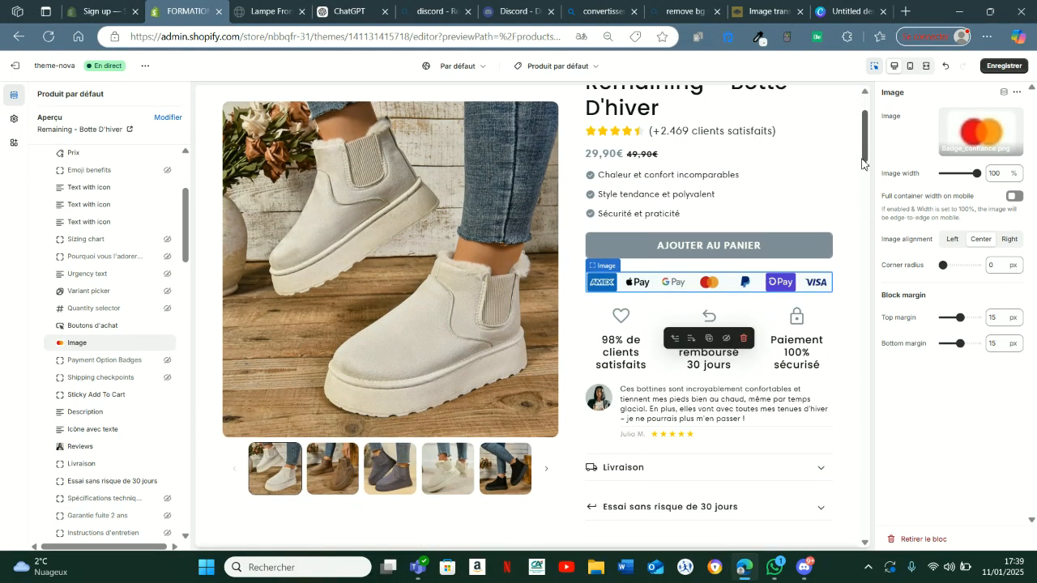
mouse_move(710, 214)
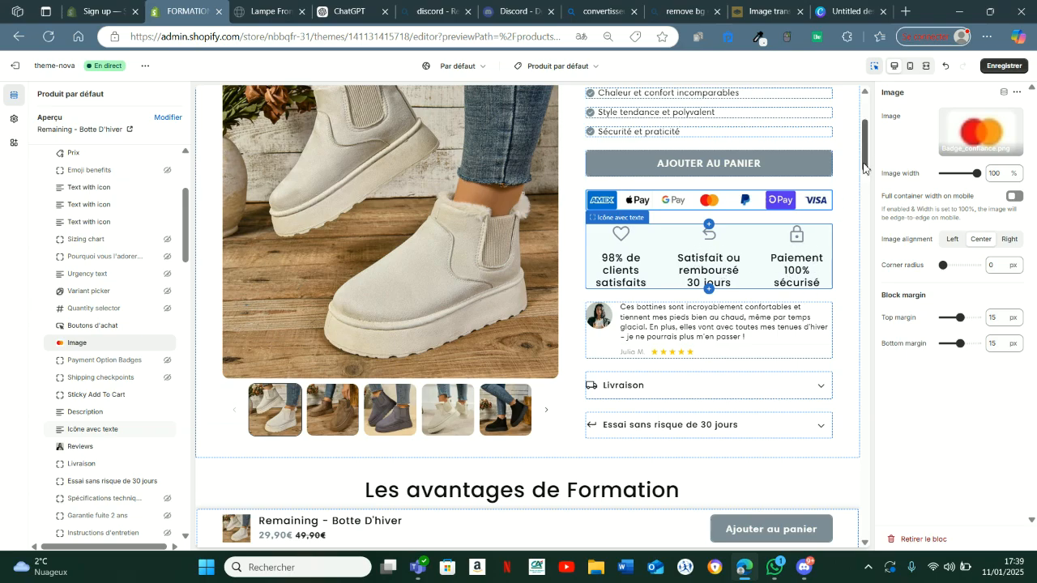
scroll(635, 349, up, 2)
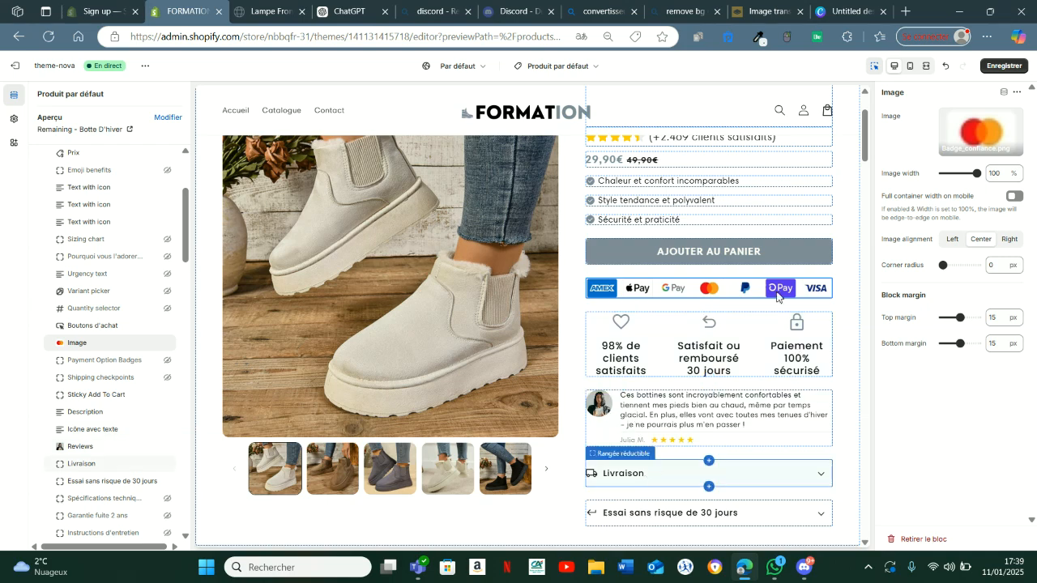
drag(864, 160, 857, 110)
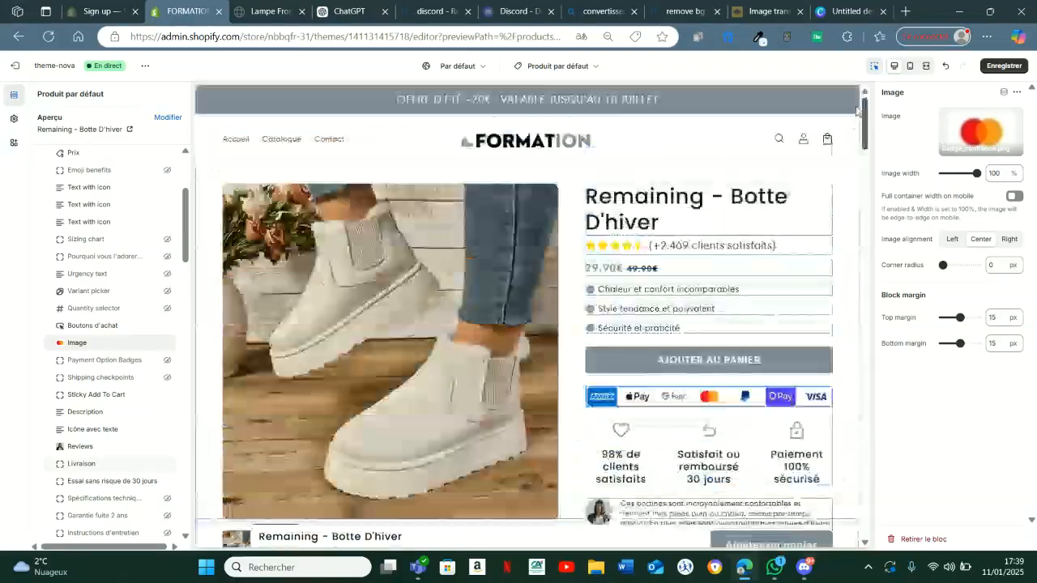
click(999, 73)
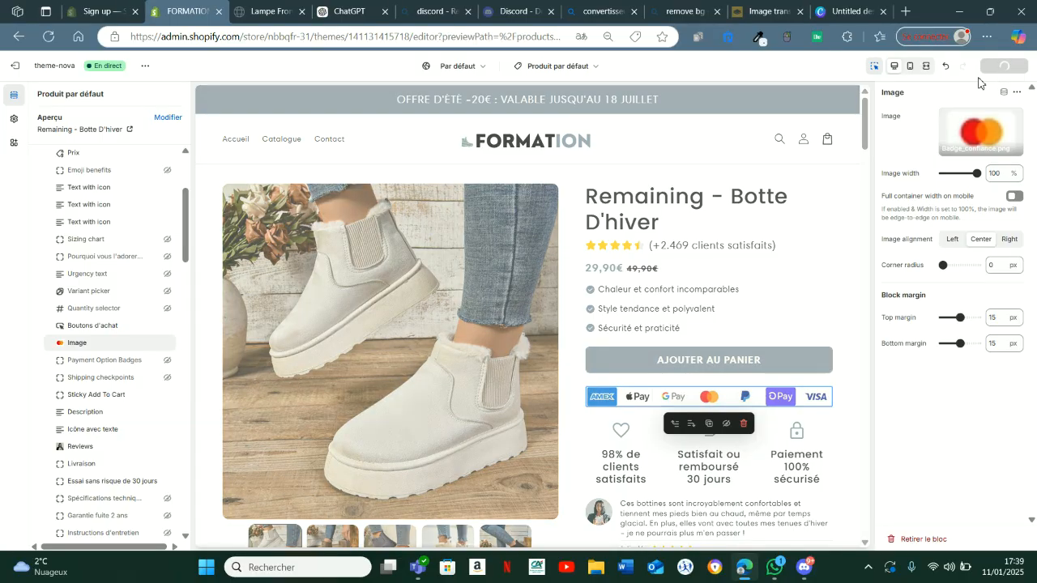
Switch the theme editor to the home page and view its icon bar section
click(575, 68)
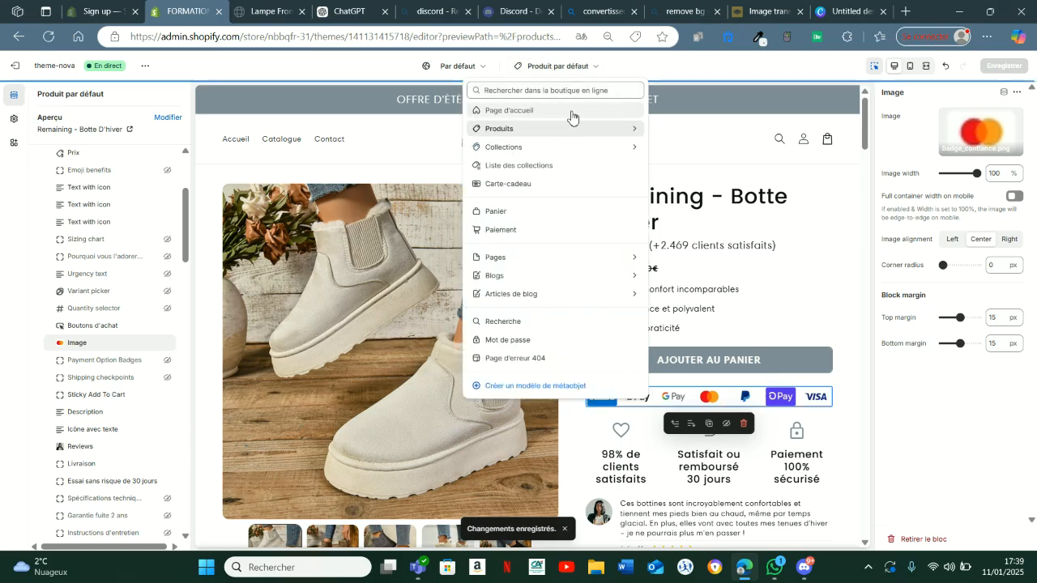
click(564, 116)
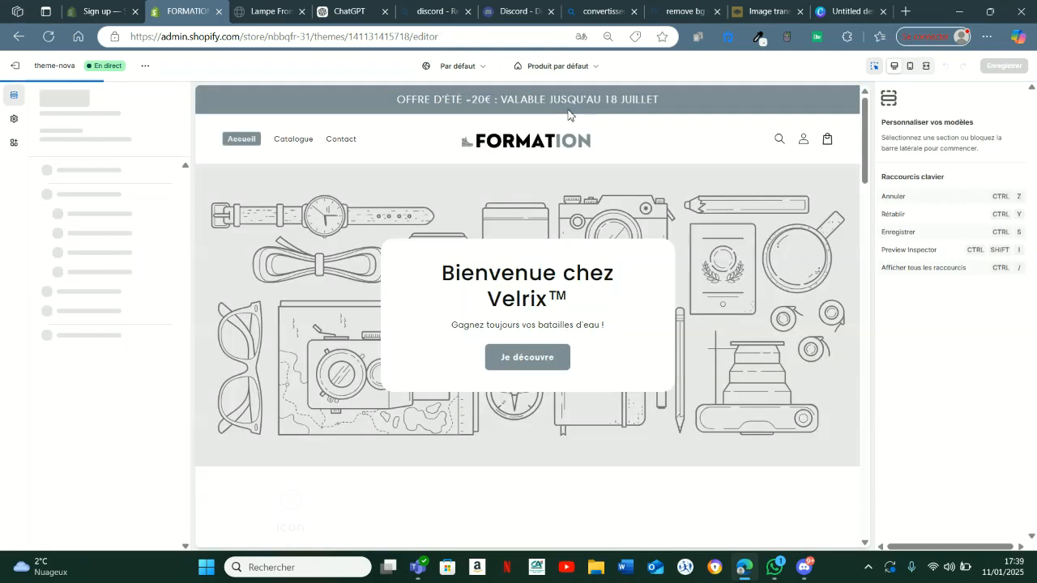
scroll(863, 130, down, 3)
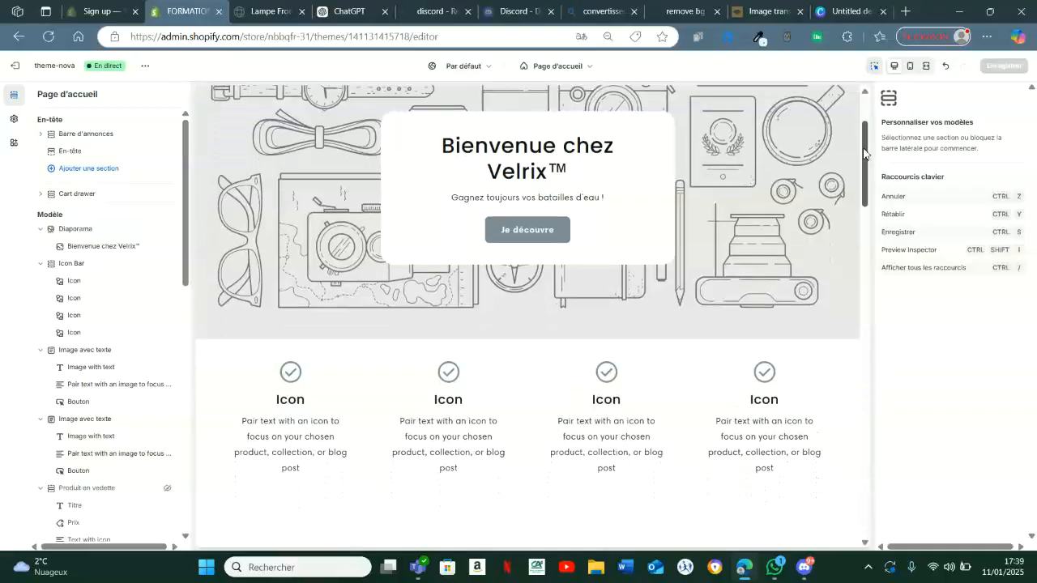
View the live storefront in a new tab and go through the product catalogue to the Remaining - Botte D'hiver page
click(147, 70)
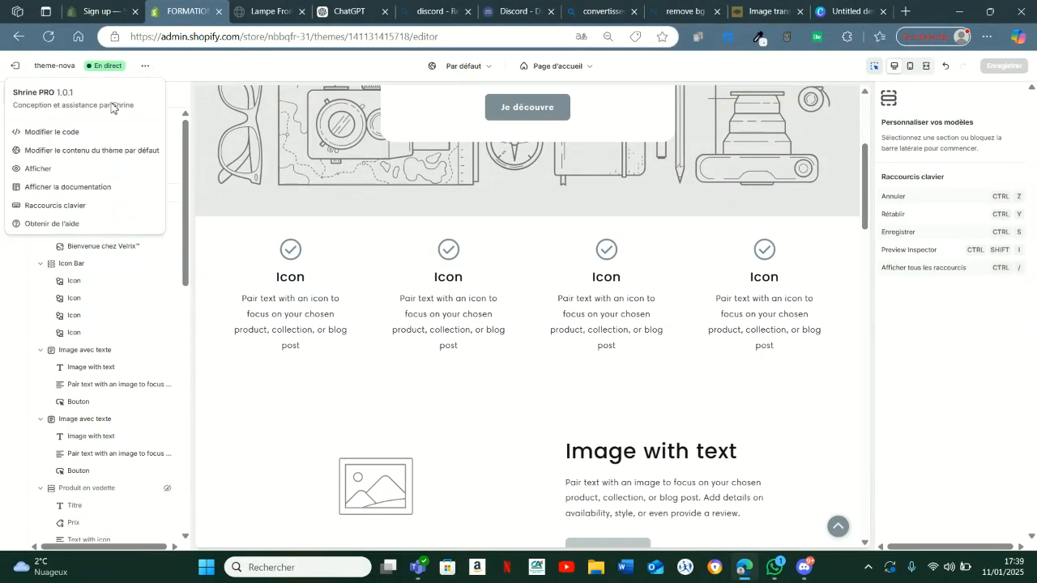
click(66, 170)
click(157, 15)
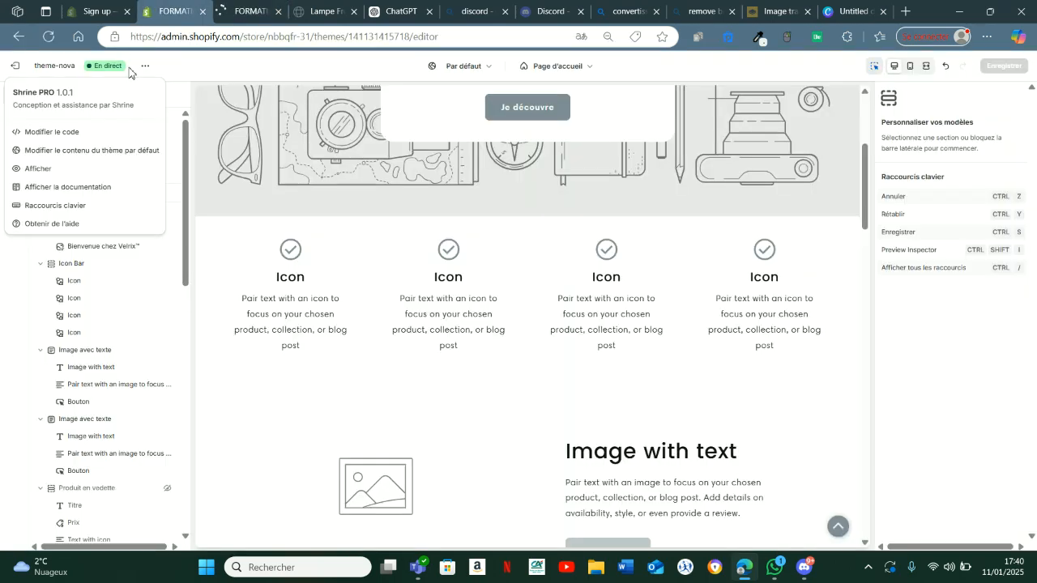
click(68, 169)
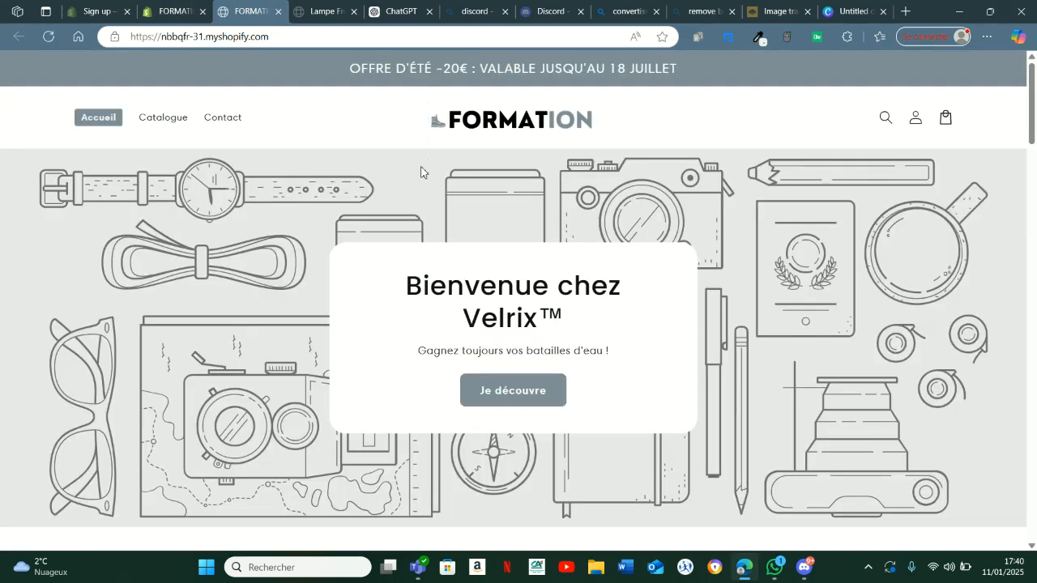
click(513, 392)
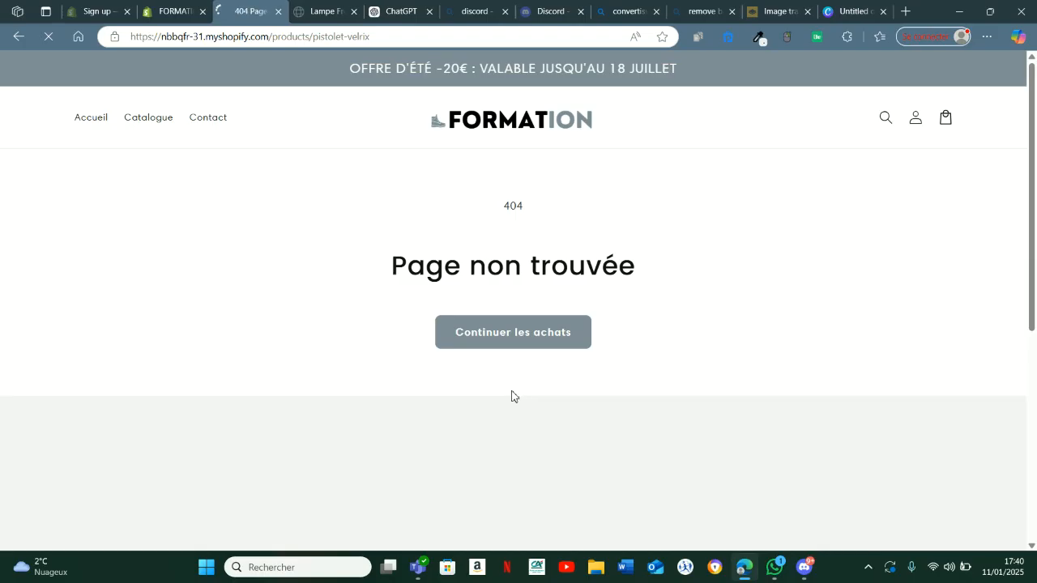
click(505, 347)
scroll(303, 301, down, 2)
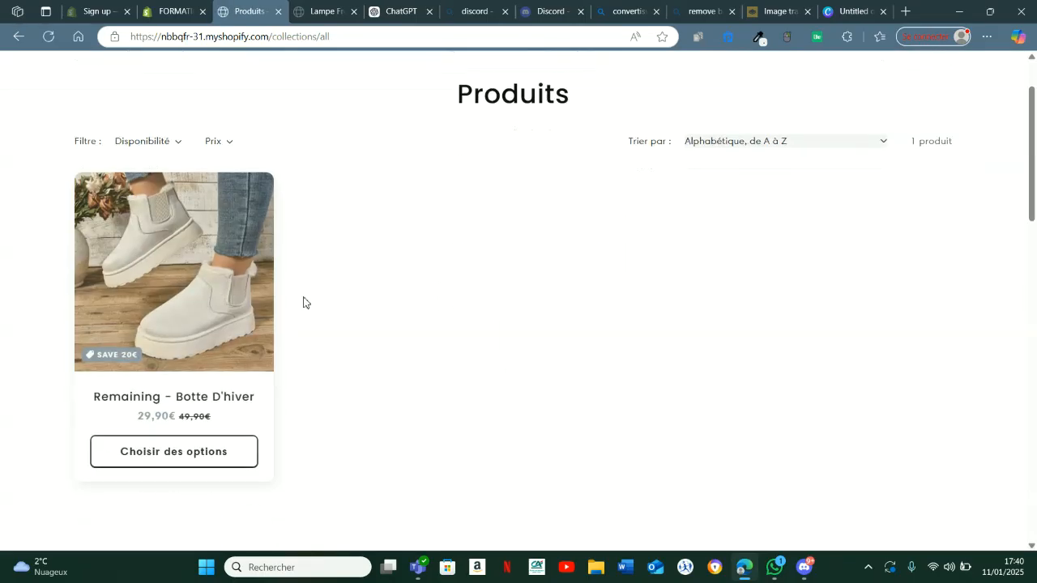
click(182, 357)
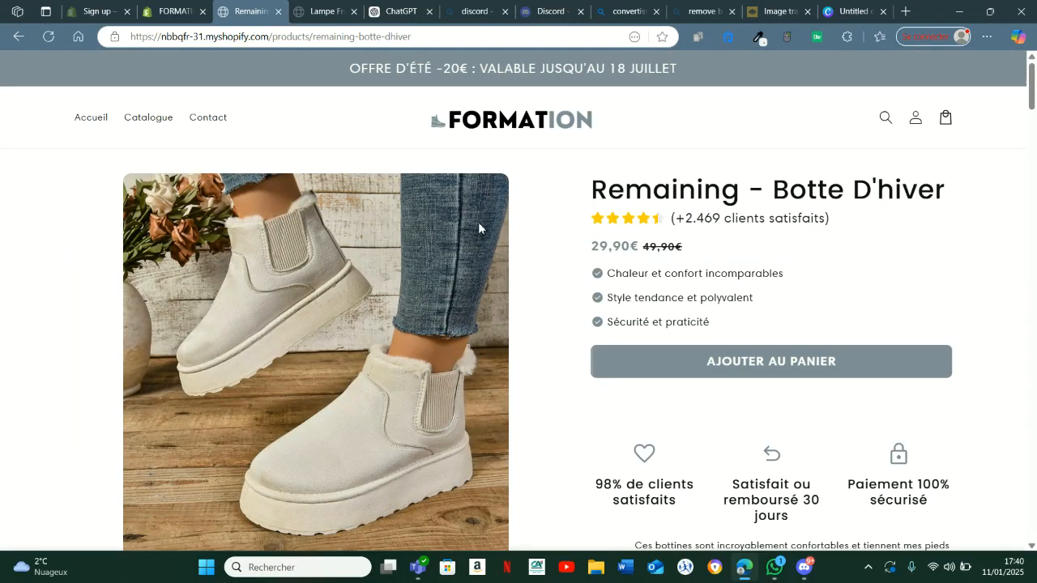
Examine the live product page's advantages, image, client results and testimonials sections
scroll(572, 189, down, 10)
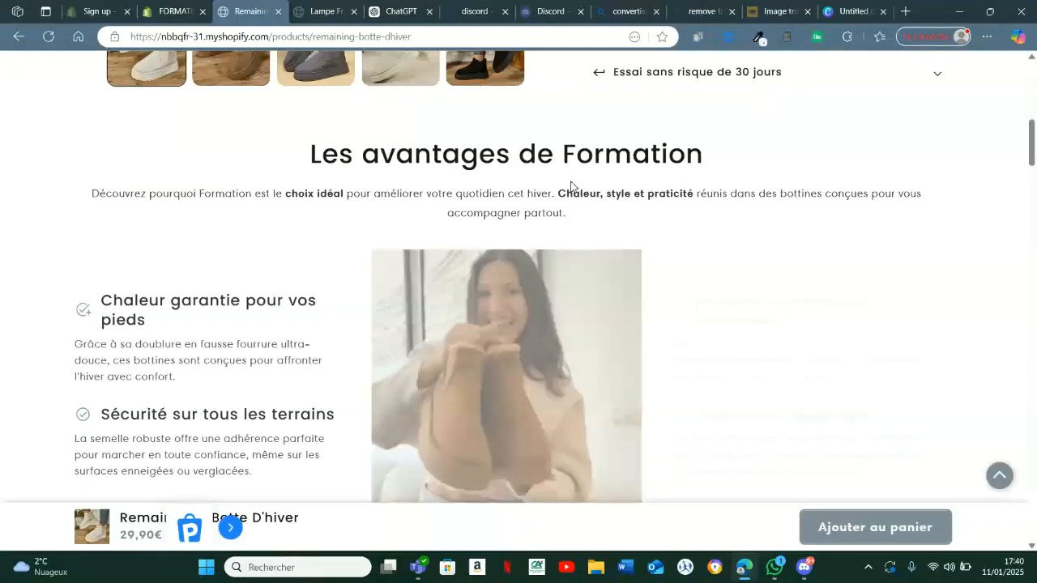
scroll(570, 187, down, 10)
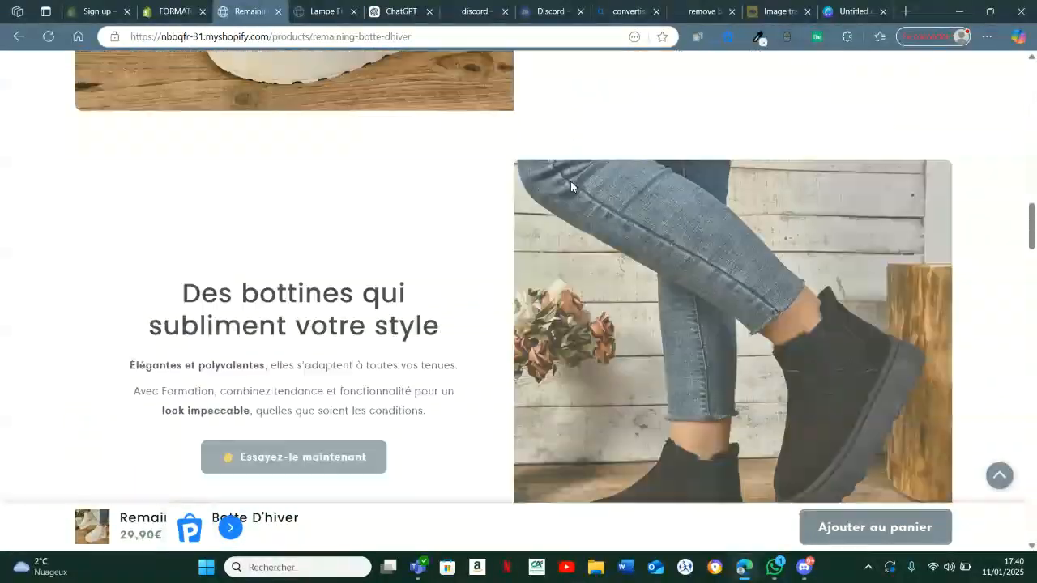
scroll(570, 186, down, 10)
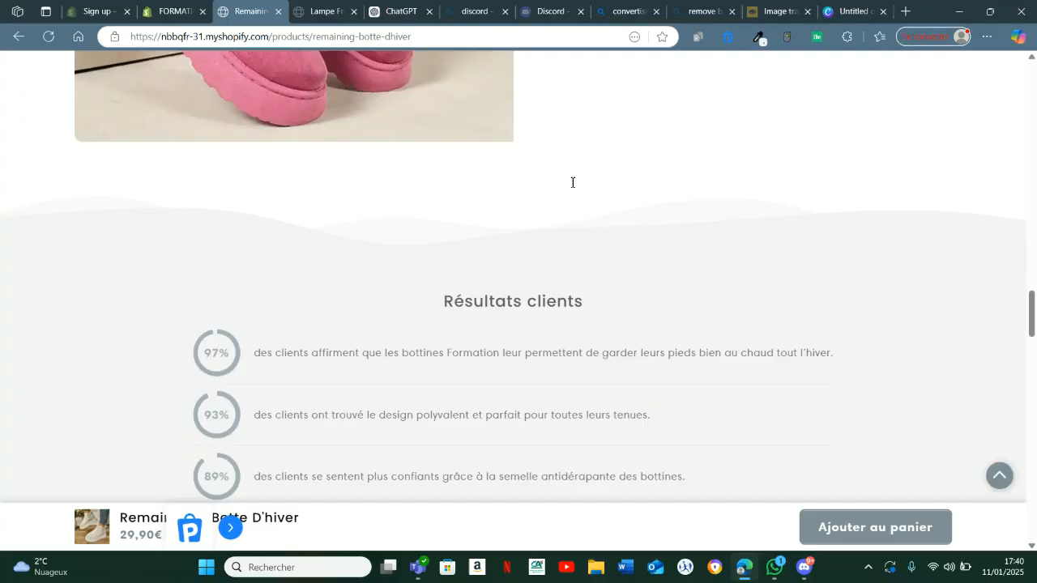
scroll(572, 182, down, 10)
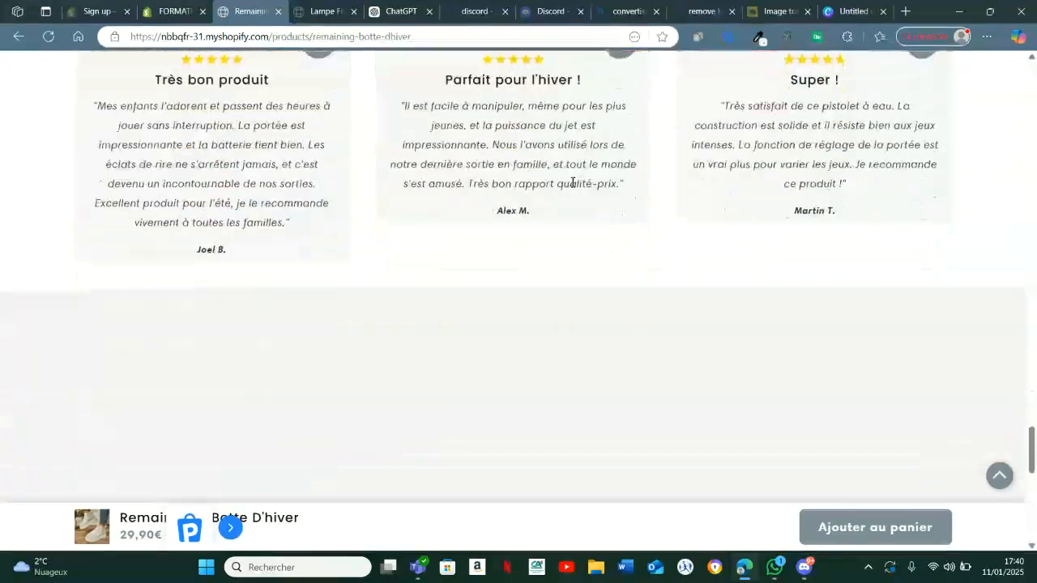
scroll(572, 182, down, 5)
drag(1030, 477, 1010, 91)
scroll(596, 180, down, 8)
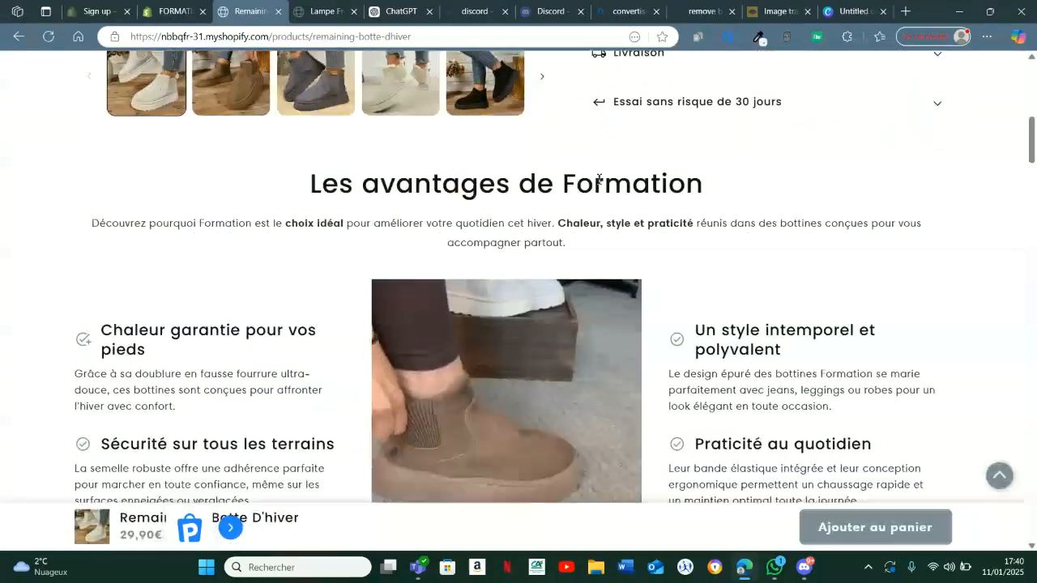
Replace the first icon's placeholder text on the home page with the product page's "Chaleur garantie pour vos pieds" advantage and its description
click(170, 11)
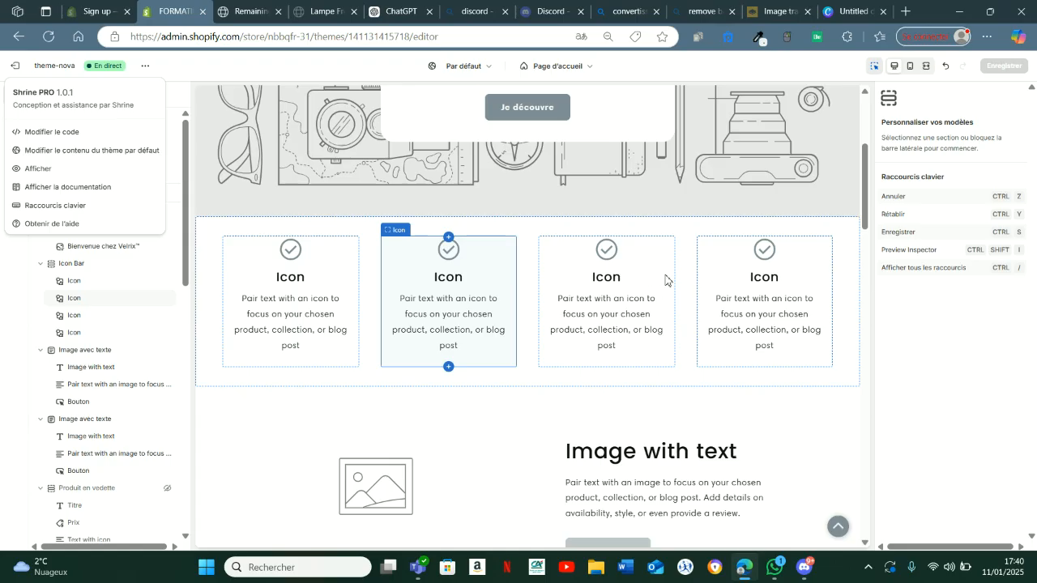
click(247, 11)
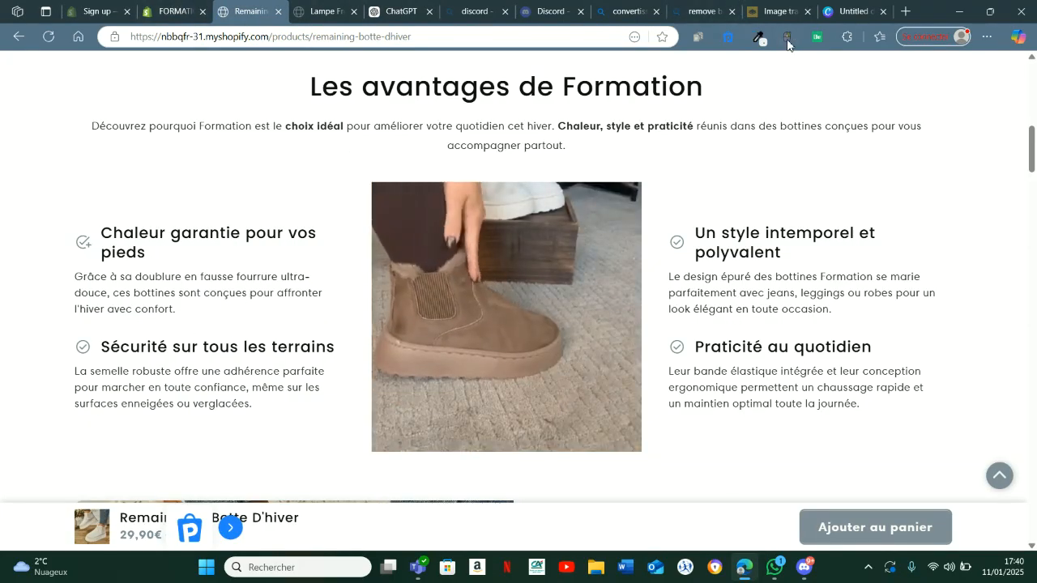
drag(181, 302, 97, 236)
key(ctrl+c)
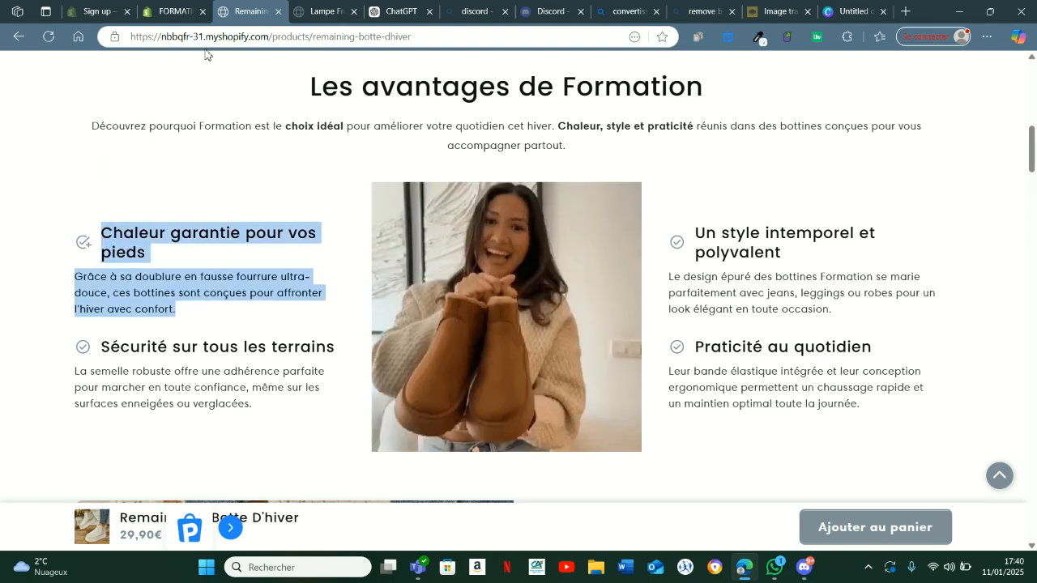
click(180, 12)
click(292, 321)
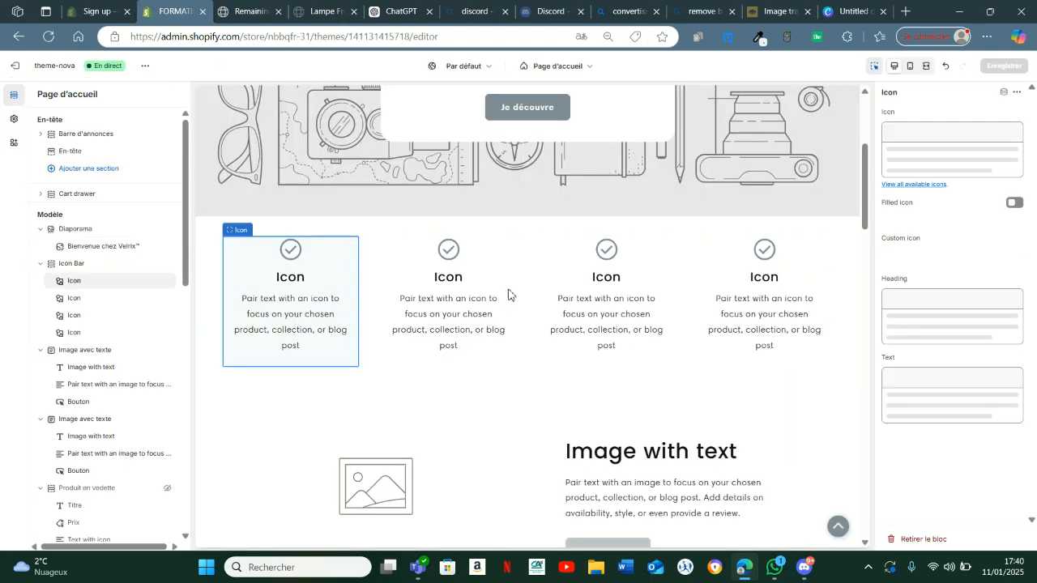
drag(1010, 344, 857, 333)
key(ctrl+v)
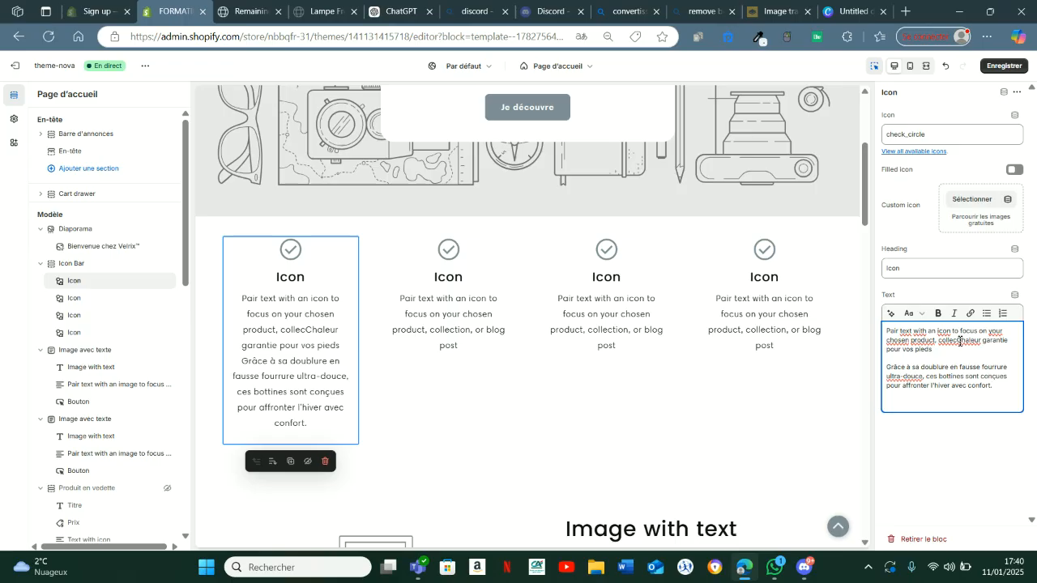
drag(924, 336, 874, 334)
key(BackSpace)
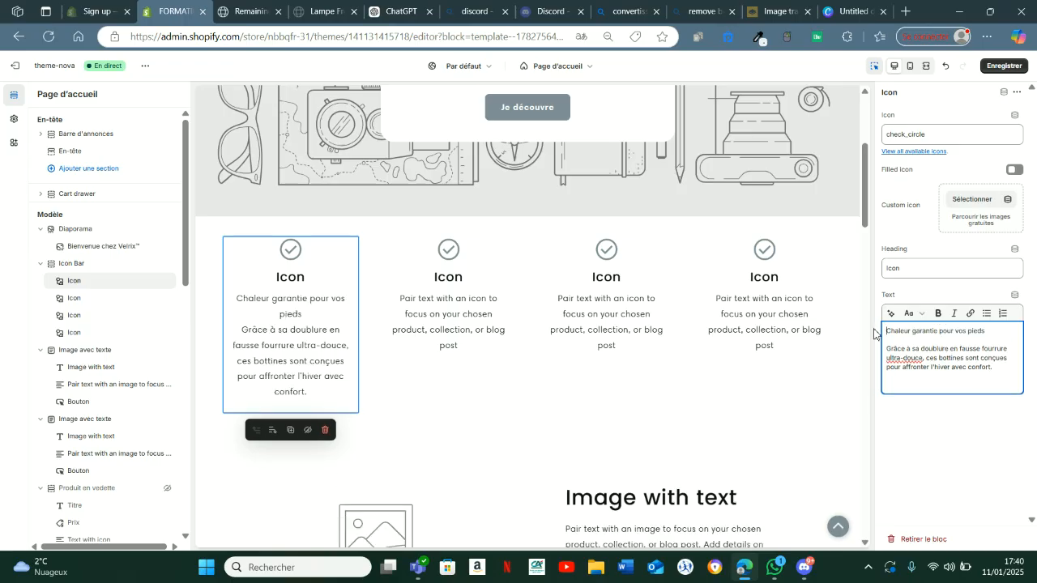
Move "Chaleur garantie pour vos pieds" out of the first icon's text and set it as the icon's heading, keeping the check_circle icon
drag(938, 335, 867, 332)
key(ctrl+c)
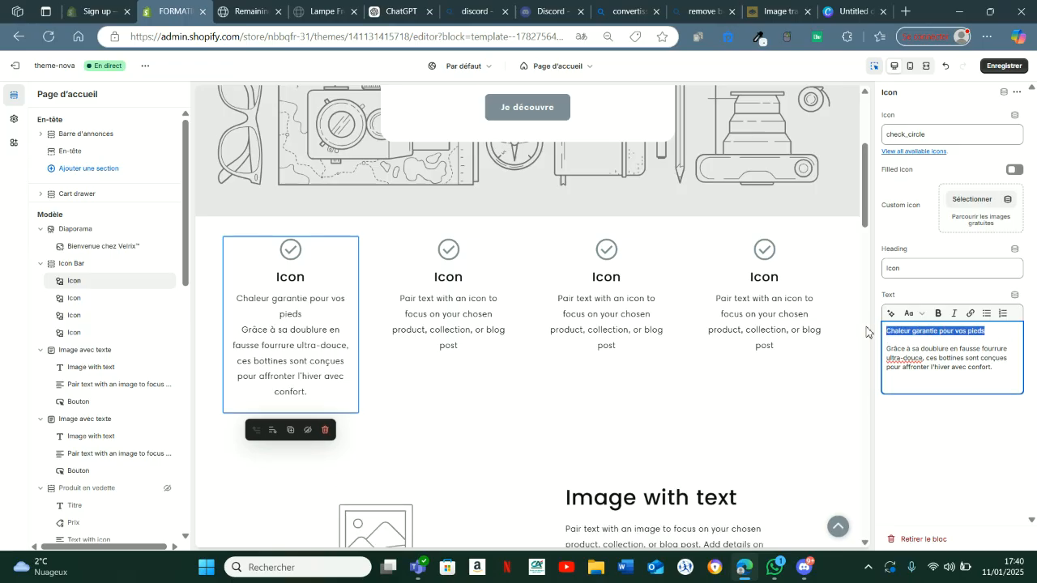
key(BackSpace)
key(Delete)
drag(928, 135, 868, 143)
key(ctrl+v)
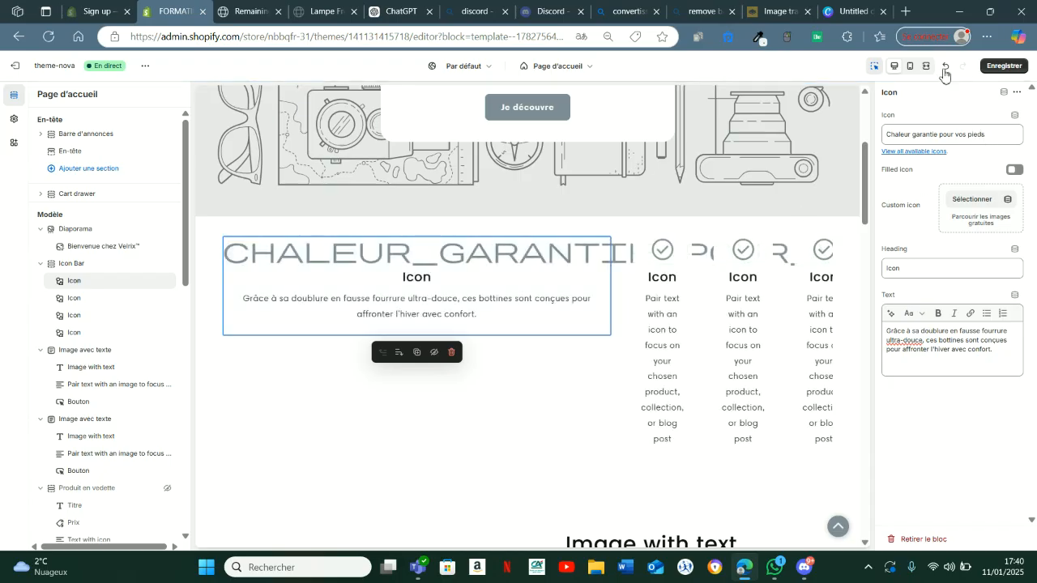
double_click(914, 267)
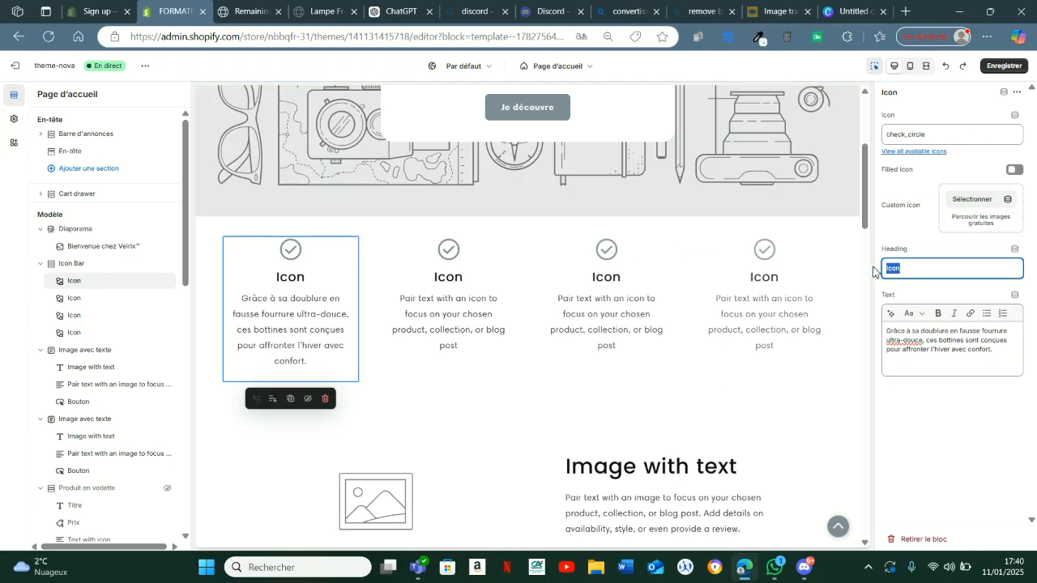
key(ctrl+v)
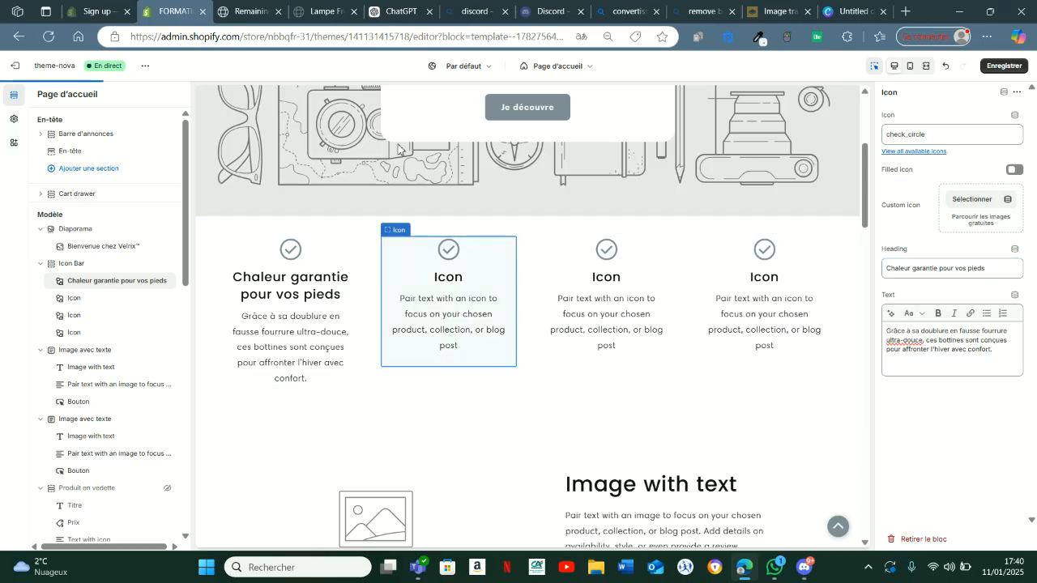
Replace the second icon's placeholder text with the product page's "Un style intemporel et polyvalent" advantage and its description
key(ctrl+Tab)
drag(257, 406, 90, 340)
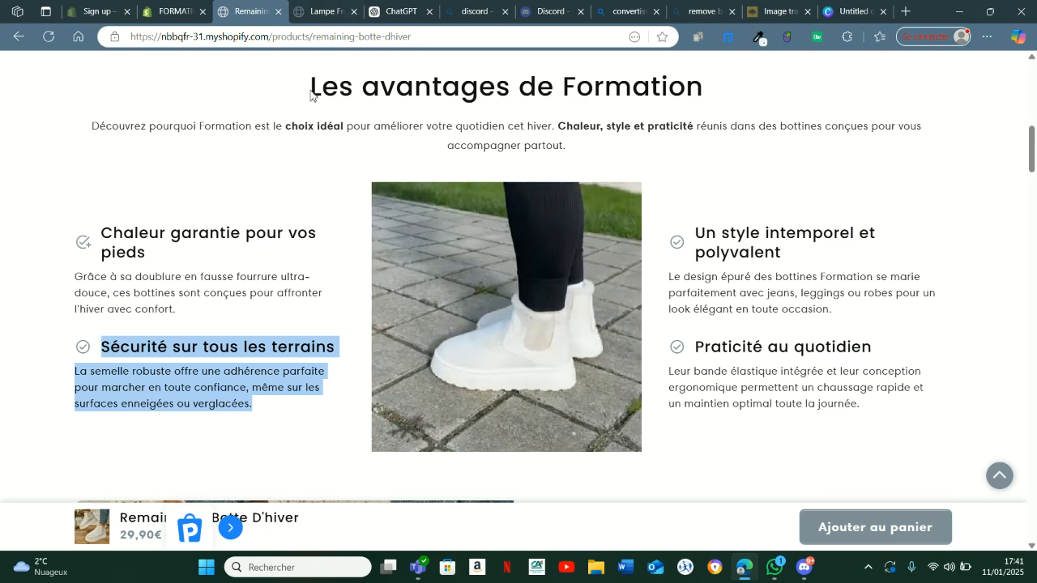
drag(856, 297, 844, 293)
click(701, 234)
drag(701, 234, 834, 310)
key(ctrl+c)
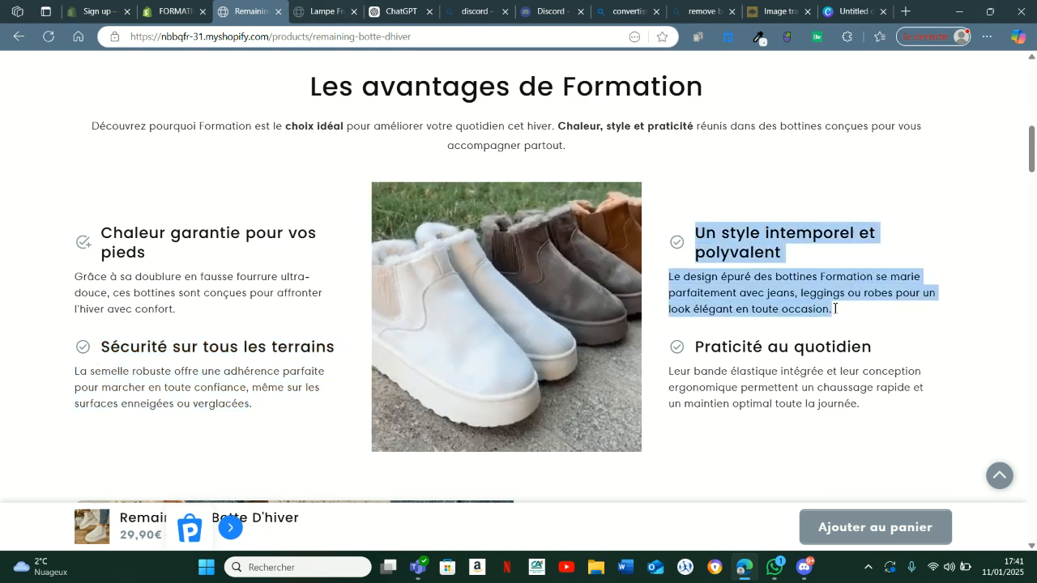
click(171, 12)
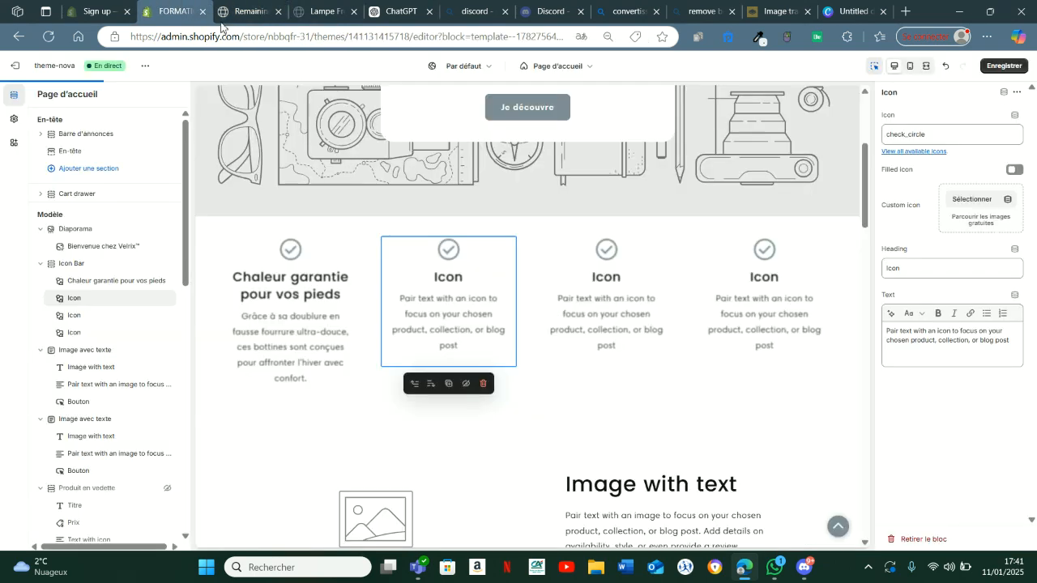
drag(1006, 340, 868, 329)
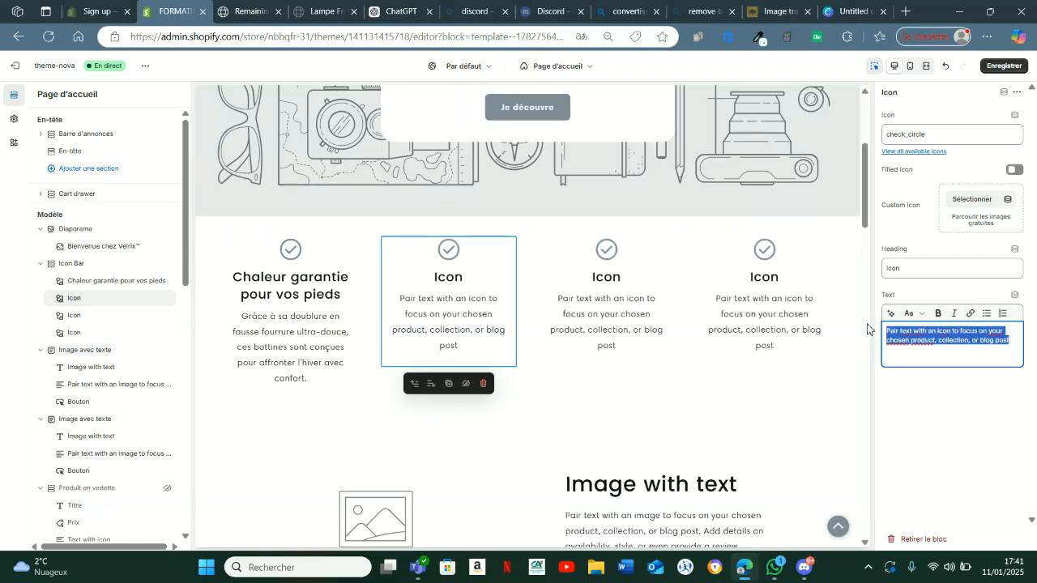
key(ctrl+v)
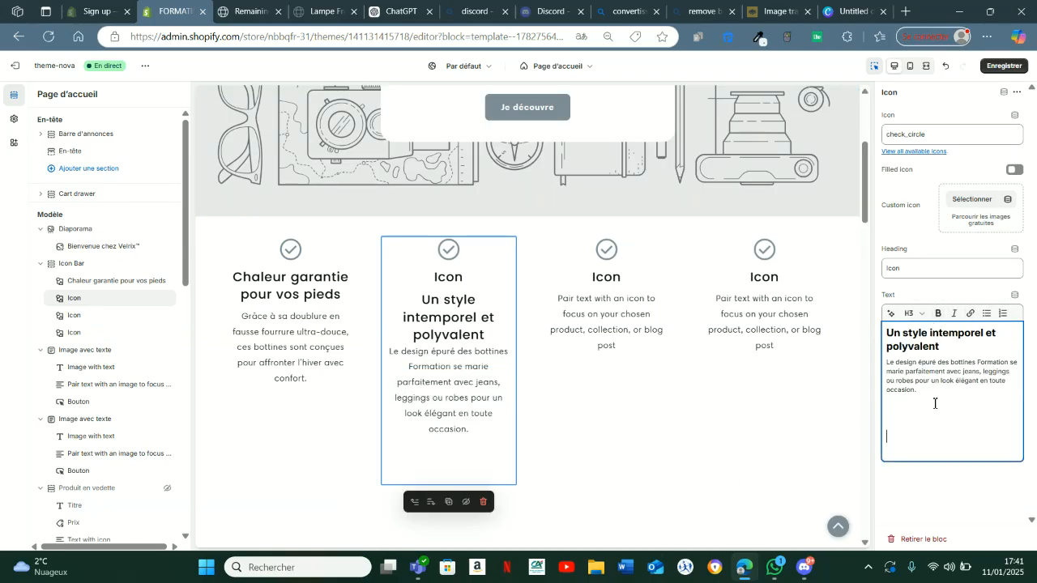
Remove the extra blank lines from the second icon's text and move "Un style intemporel et polyvalent" from it into the heading
key(BackSpace)
key(BackSpace)
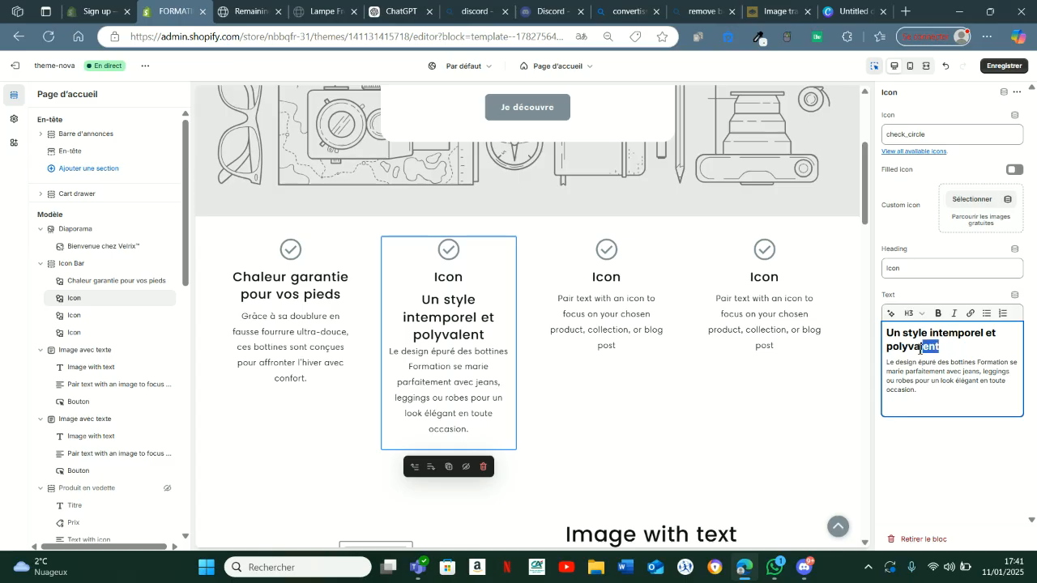
key(BackSpace)
key(BackSpace)
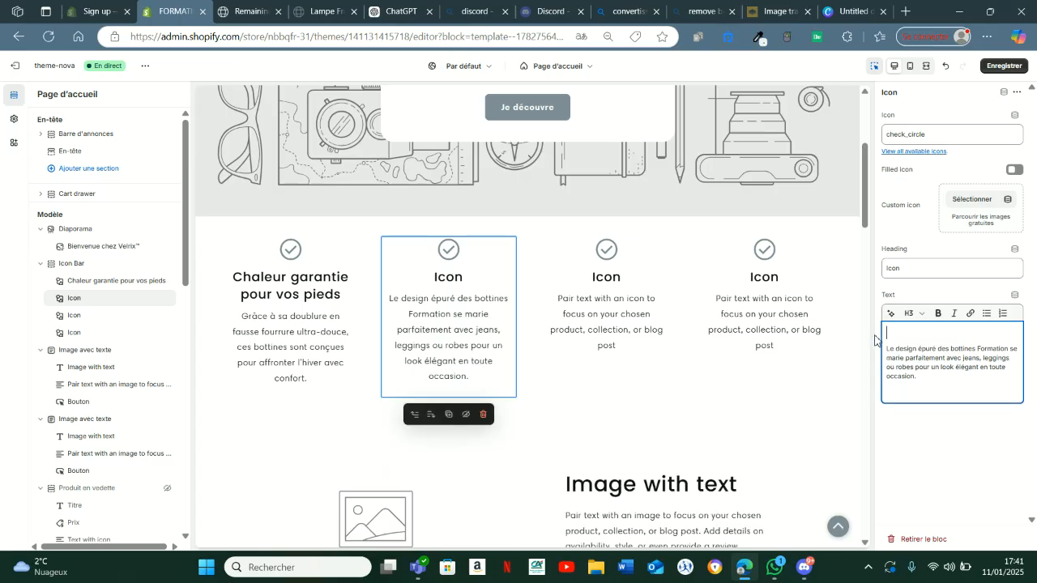
text(Un style intemporel et polyvalent)
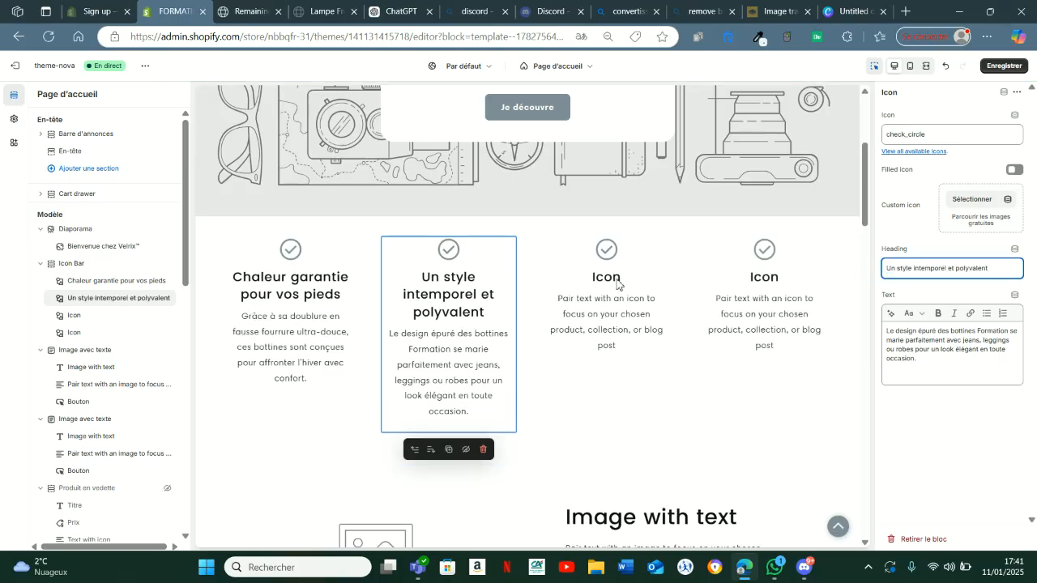
Replace the third icon's placeholder text with the product page's "Praticité au quotidien" advantage and its description
click(616, 285)
key(ctrl+Tab)
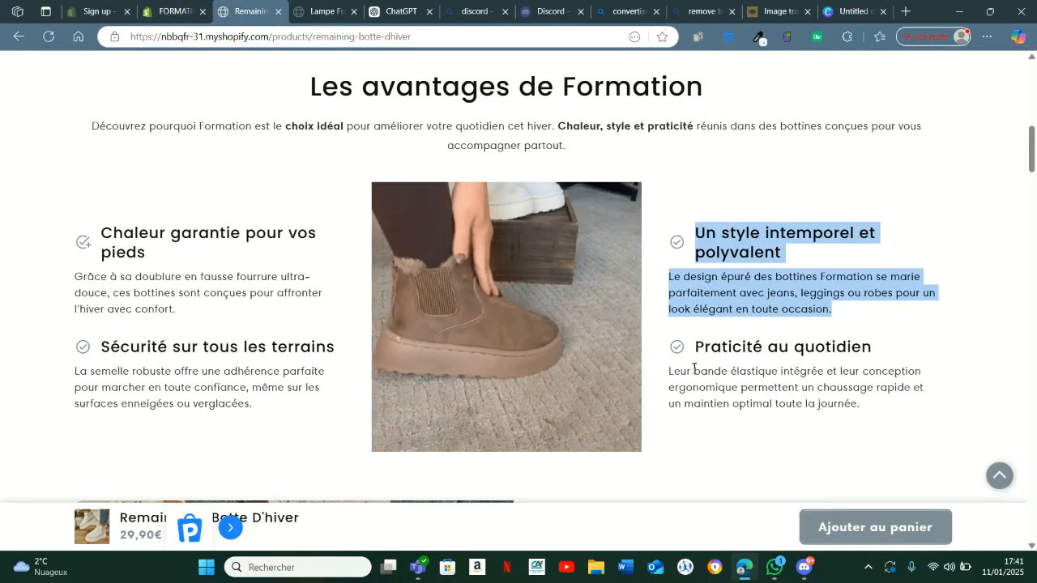
drag(693, 340, 880, 405)
key(ctrl+c)
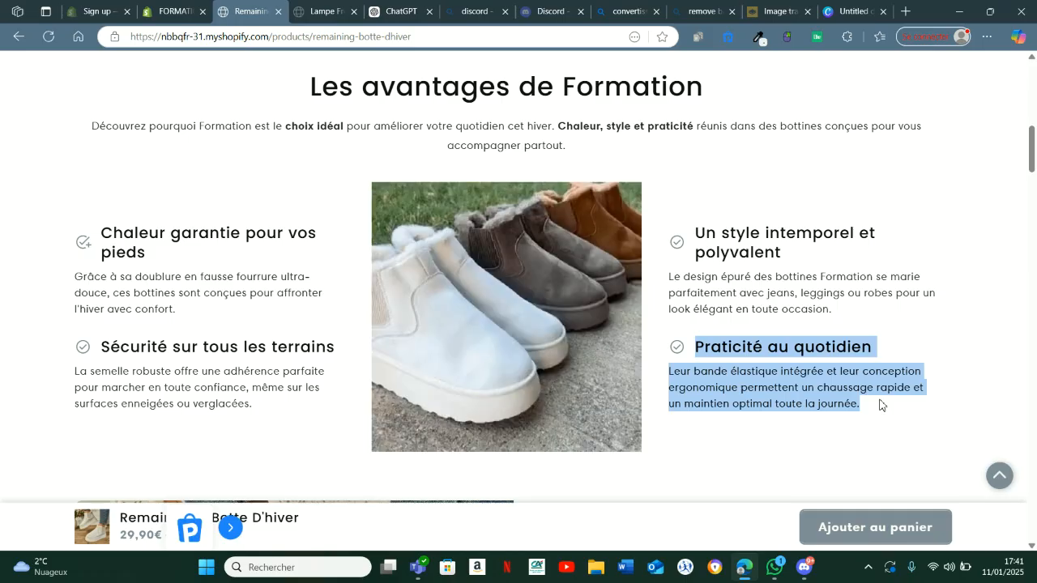
key(ctrl+shift+Tab)
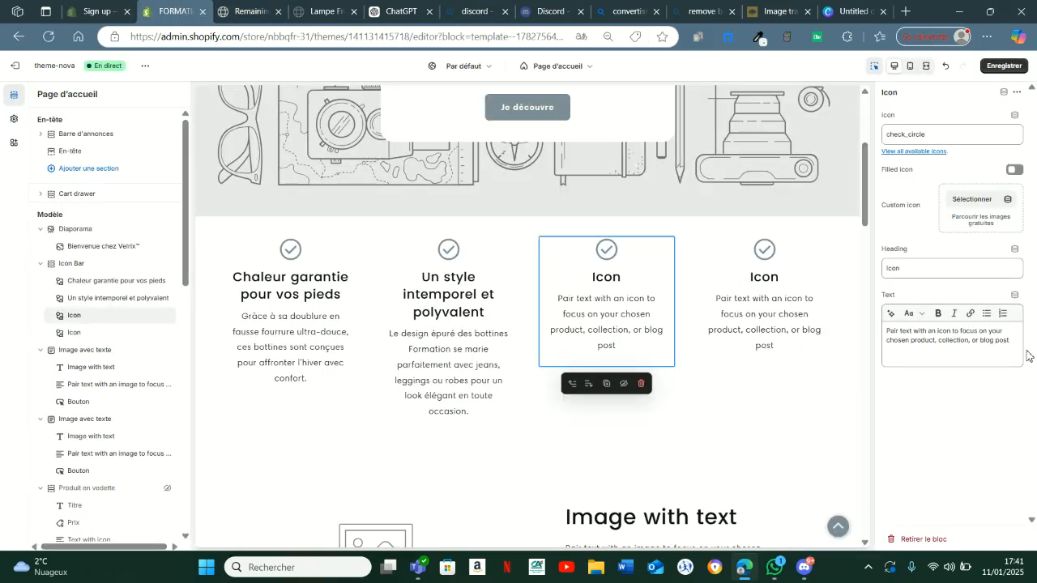
key(ctrl+a)
key(ctrl+v)
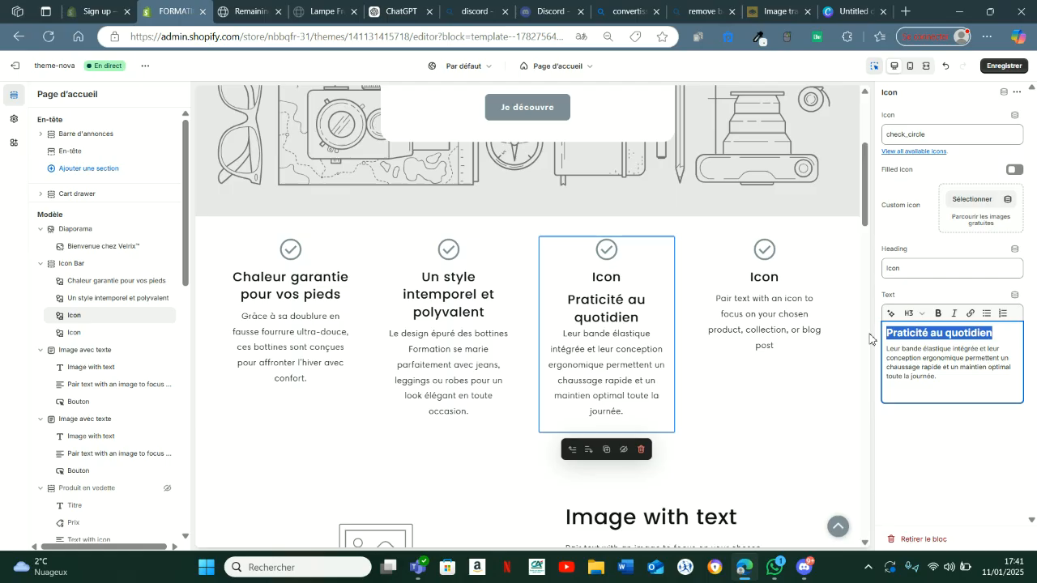
Move "Praticité au quotidien" out of the third icon's text and set it as the icon's heading
key(BackSpace)
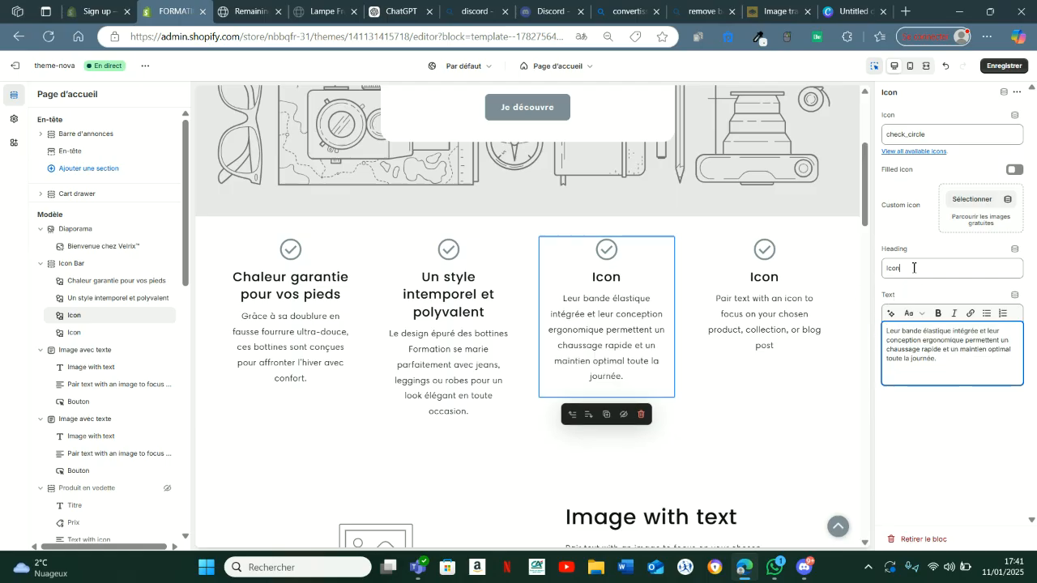
double_click(914, 267)
text(Praticité au quotidien)
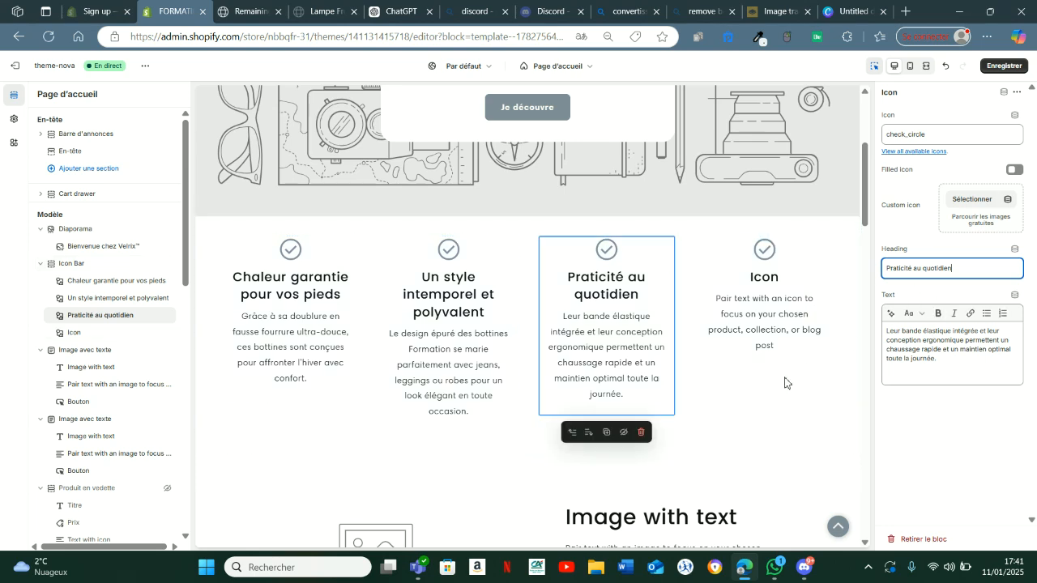
Replace the fourth icon's placeholder text with the product page's "Sécurité sur tous les terrains" advantage and its description
scroll(857, 209, up, 3)
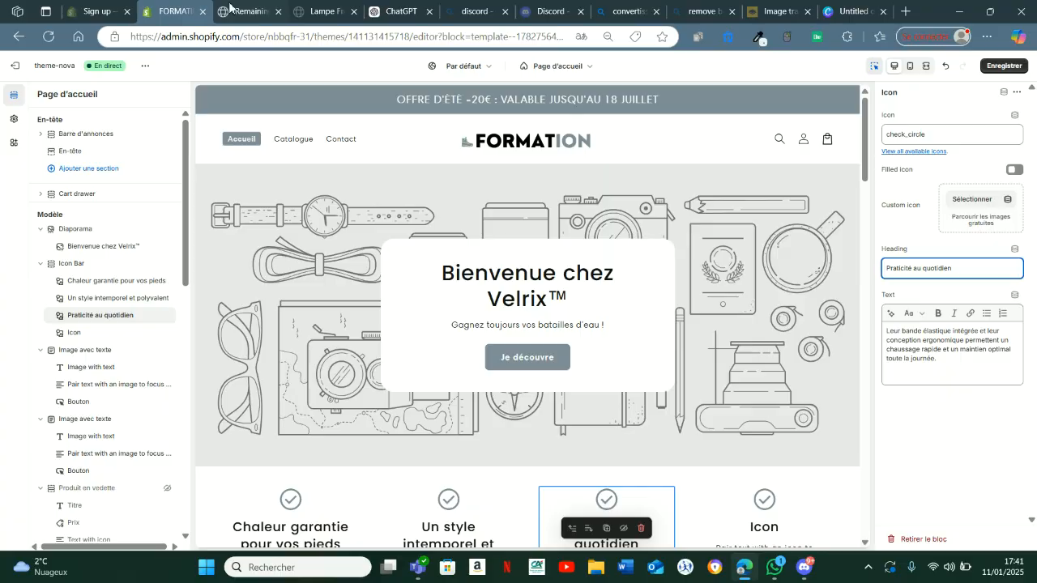
mouse_move(229, 8)
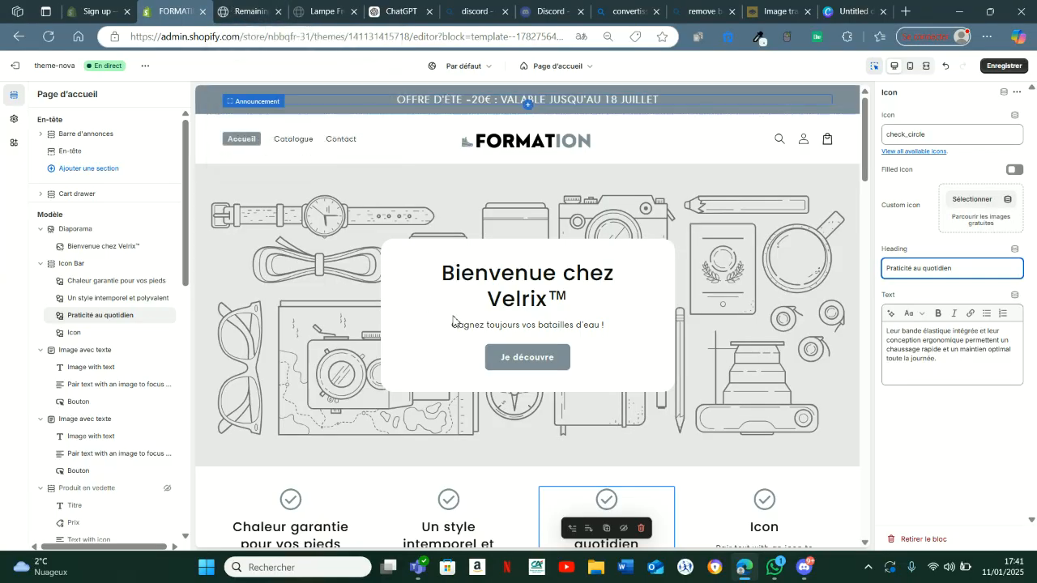
scroll(865, 150, down, 4)
click(761, 196)
click(249, 8)
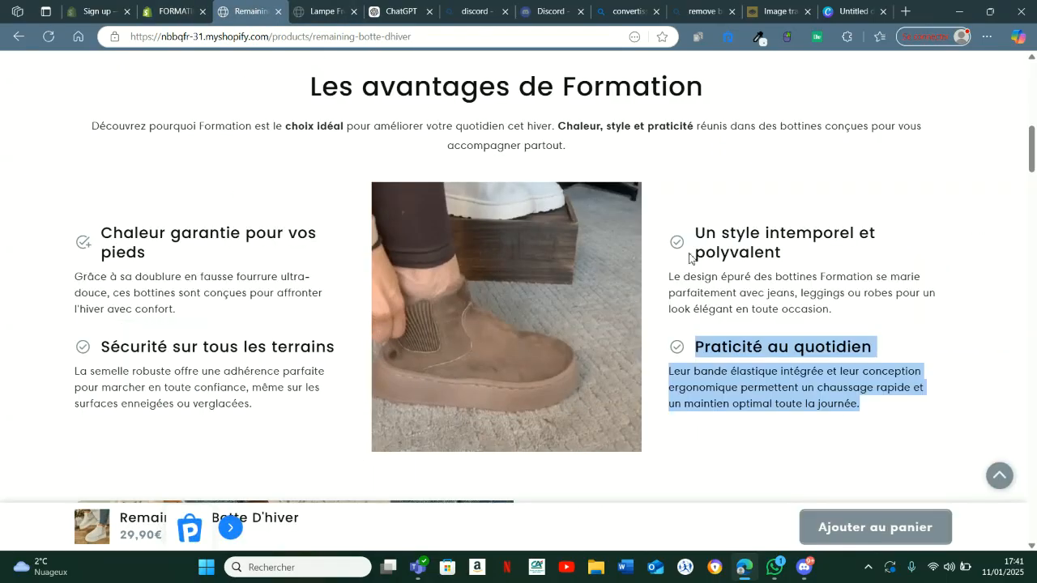
drag(253, 409, 103, 354)
key(ctrl+c)
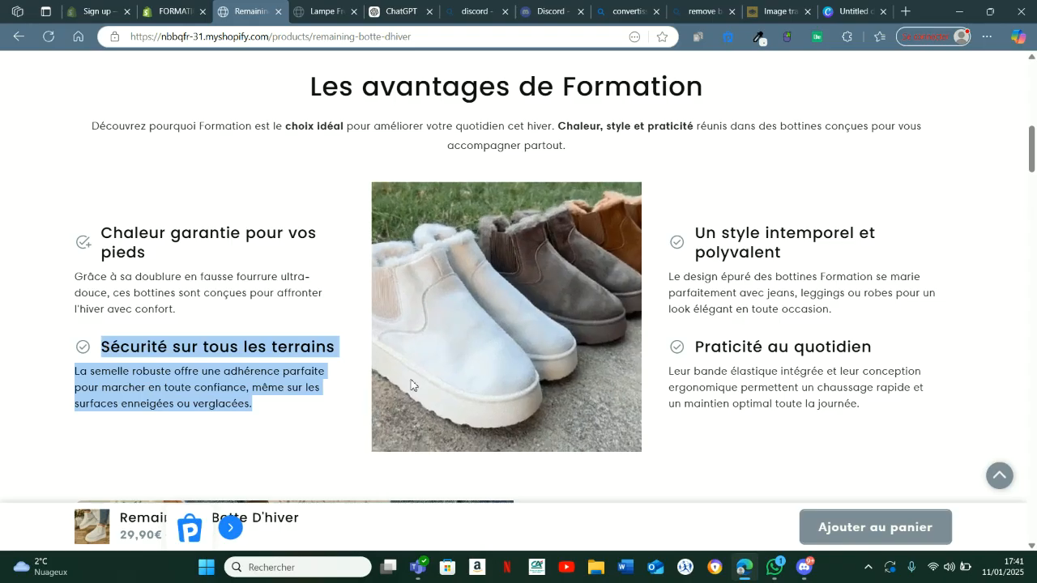
click(169, 11)
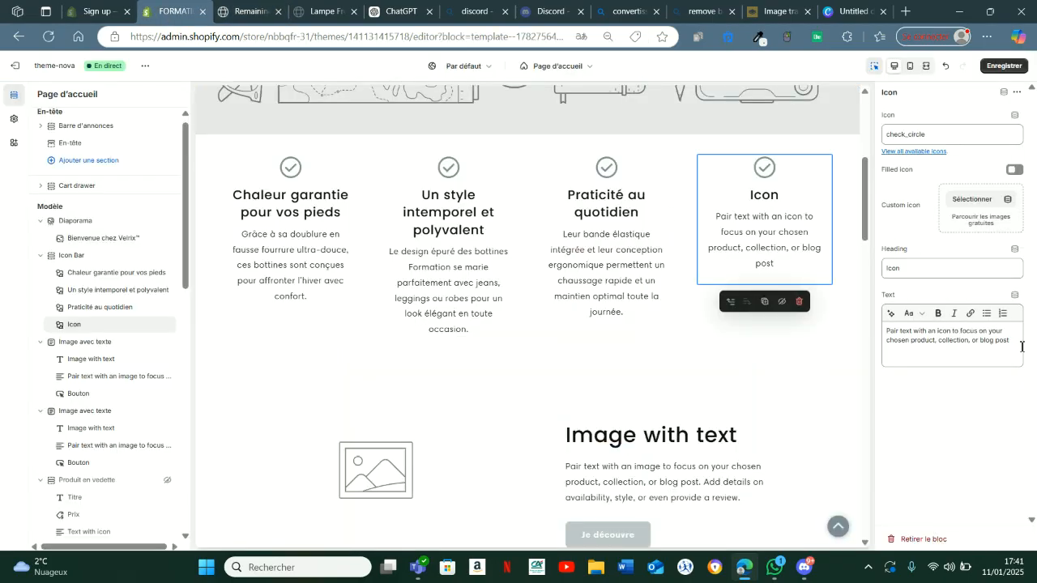
key(ctrl+v)
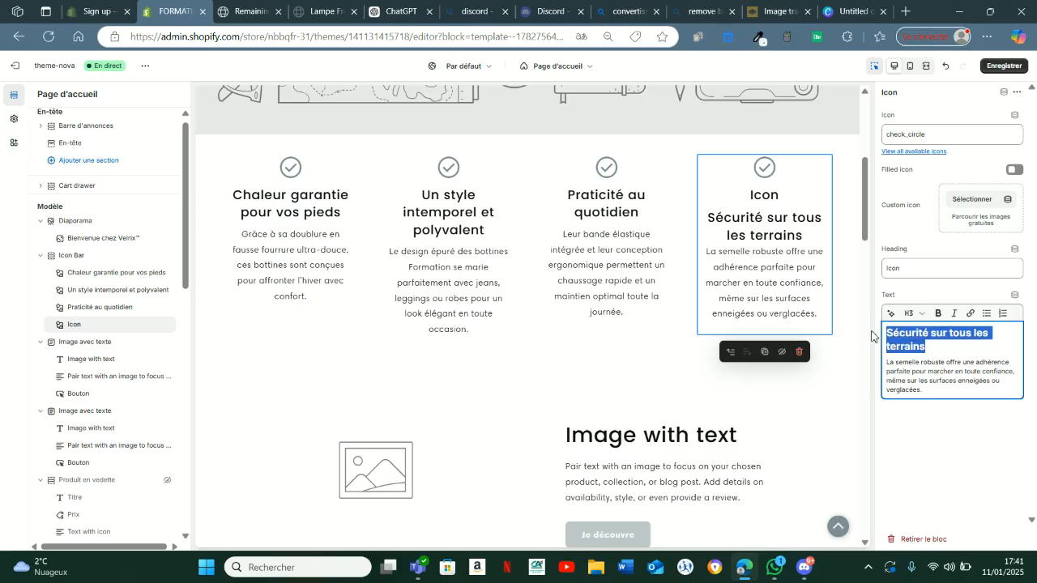
Move "Sécurité sur tous les terrains" out of the fourth icon's text and set it as the icon's heading
key(BackSpace)
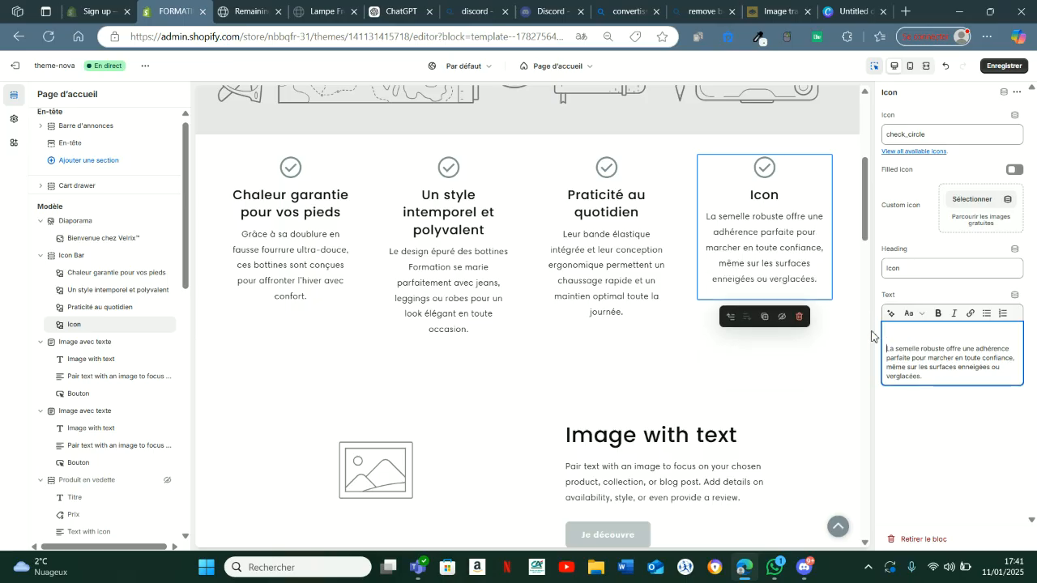
key(BackSpace)
text(Sécurité sur tous les terrains)
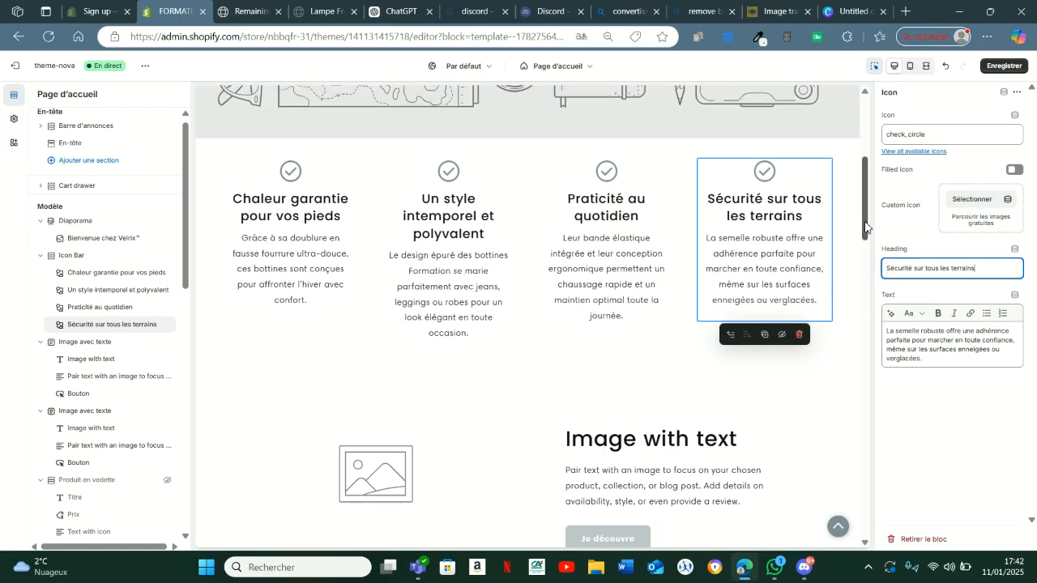
drag(865, 227, 867, 212)
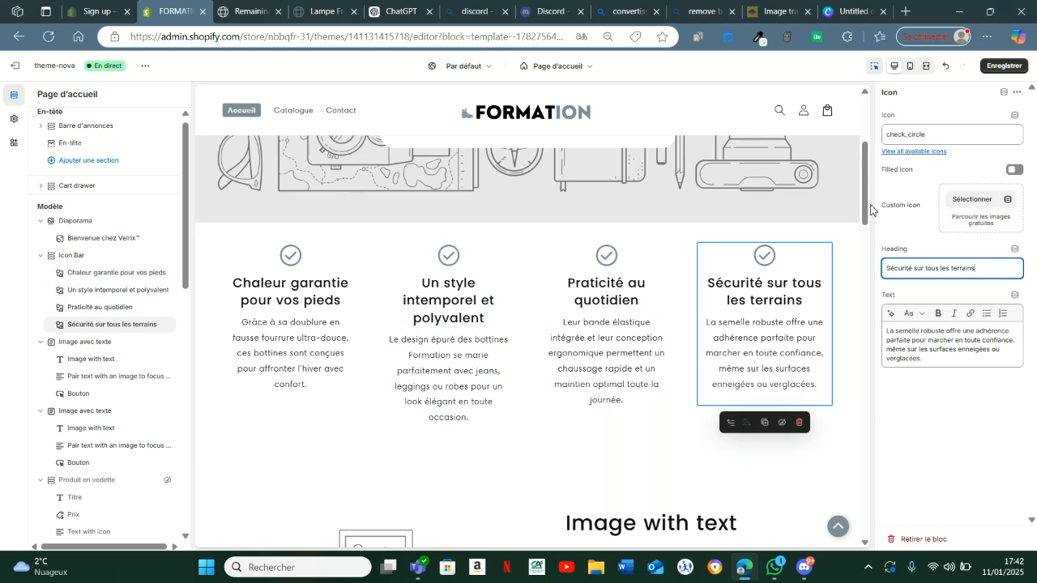
Copy the icon beside the product page's "Chaleur garantie pour vos pieds" and paste it in the browser's address bar to get its name, add_task
click(248, 9)
click(49, 257)
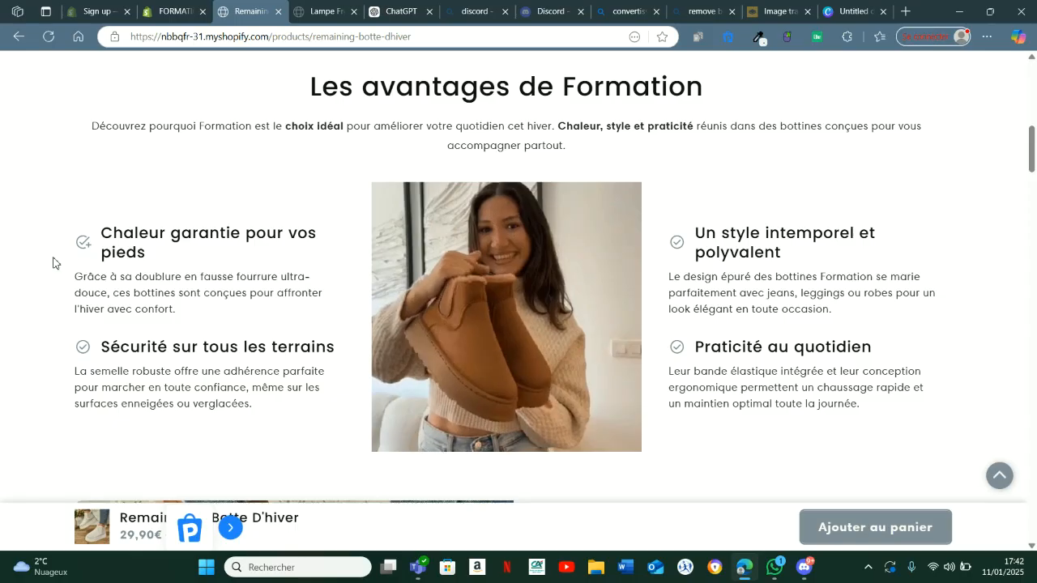
drag(88, 245, 82, 247)
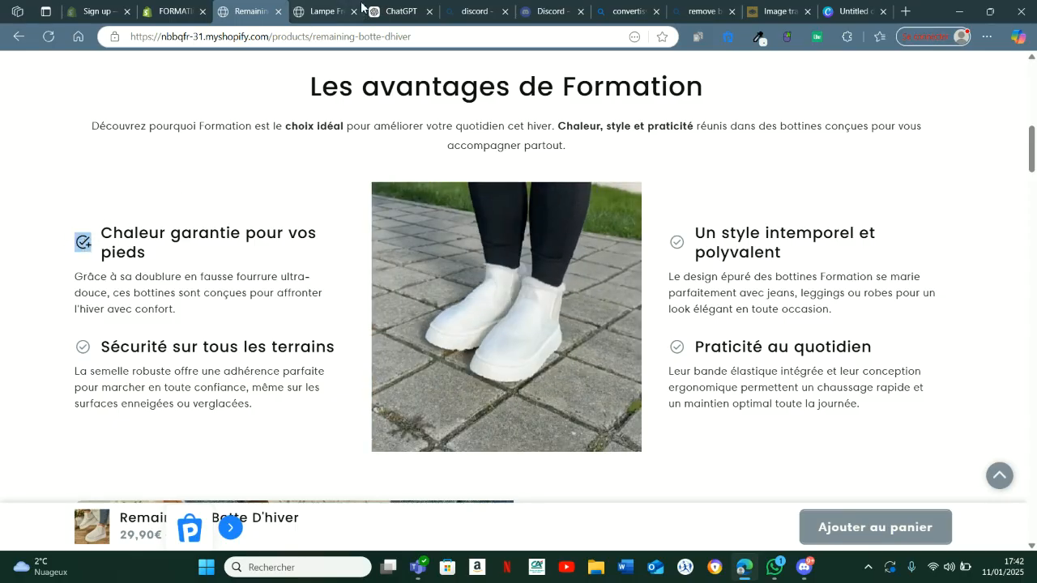
click(315, 15)
click(315, 33)
text(add_task)
key(Return)
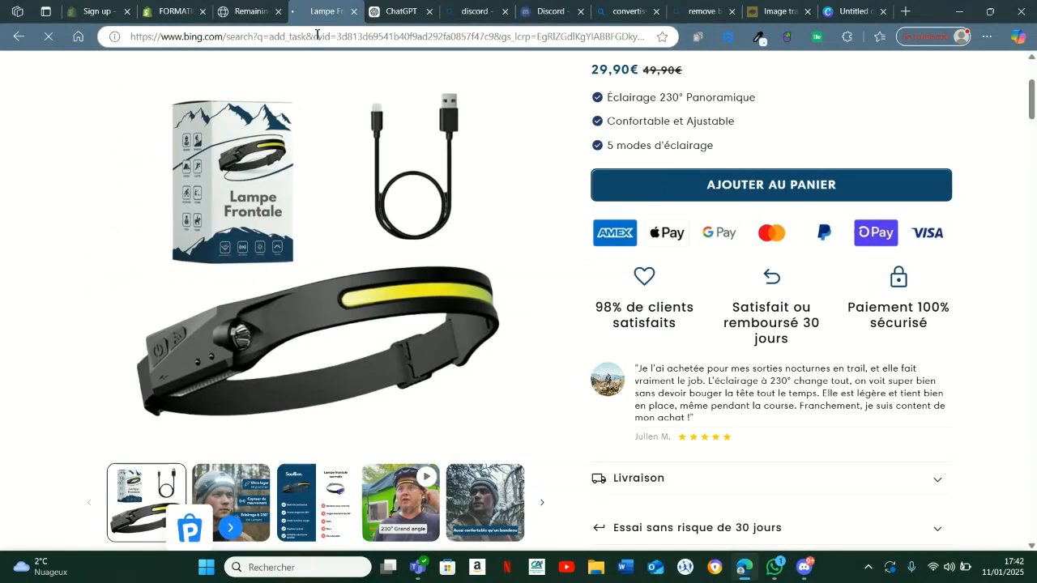
click(317, 32)
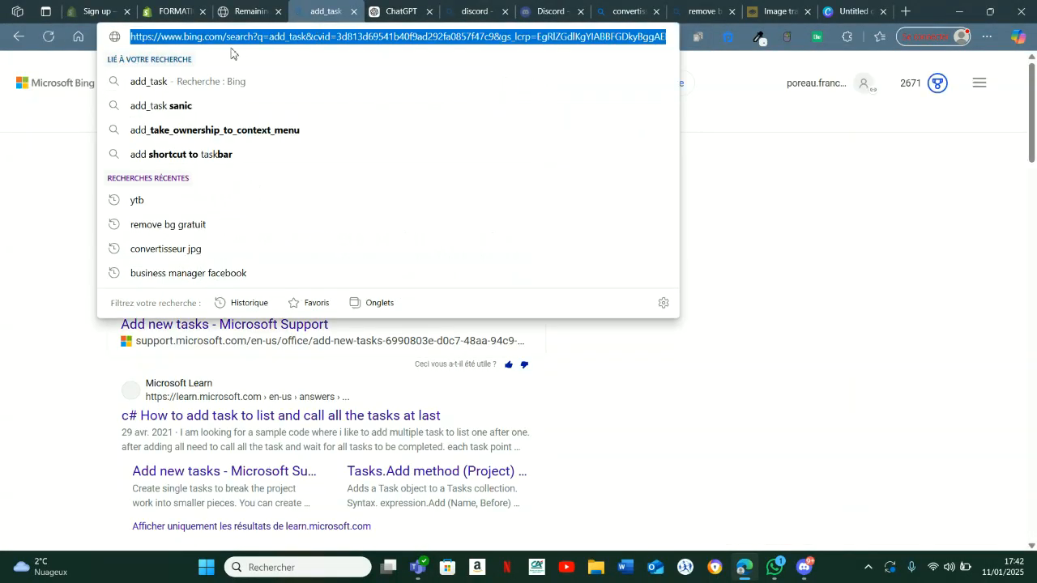
text(add_task)
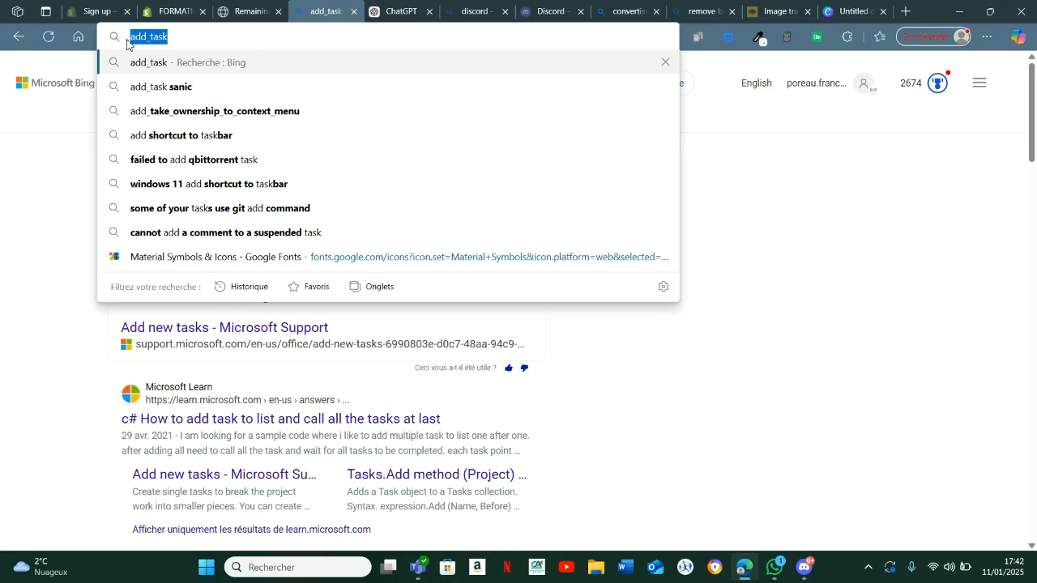
Set the home page's "Sécurité sur tous les terrains" icon to add_task and compare it with the product page's icon
click(170, 12)
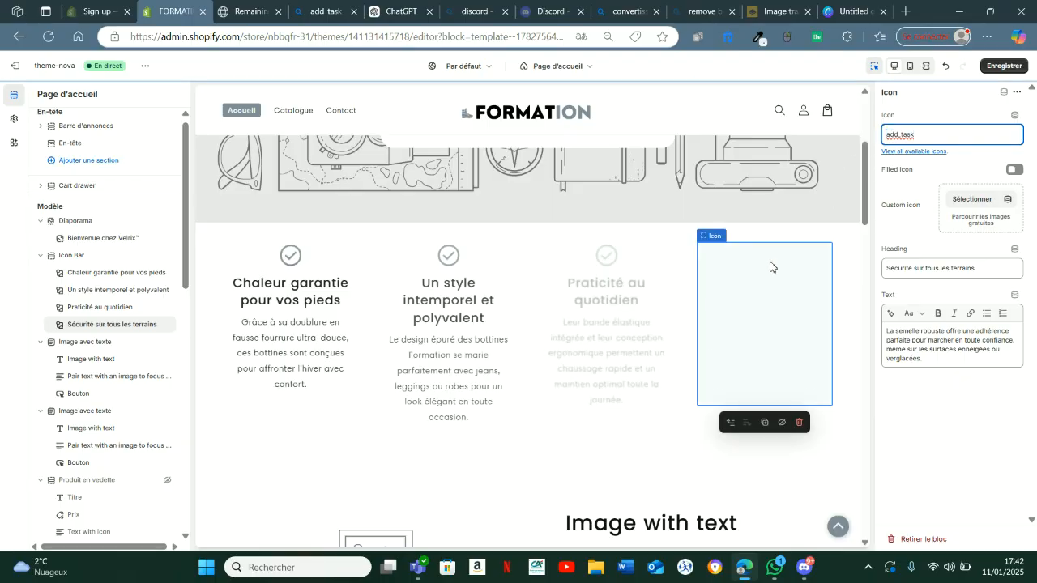
click(242, 11)
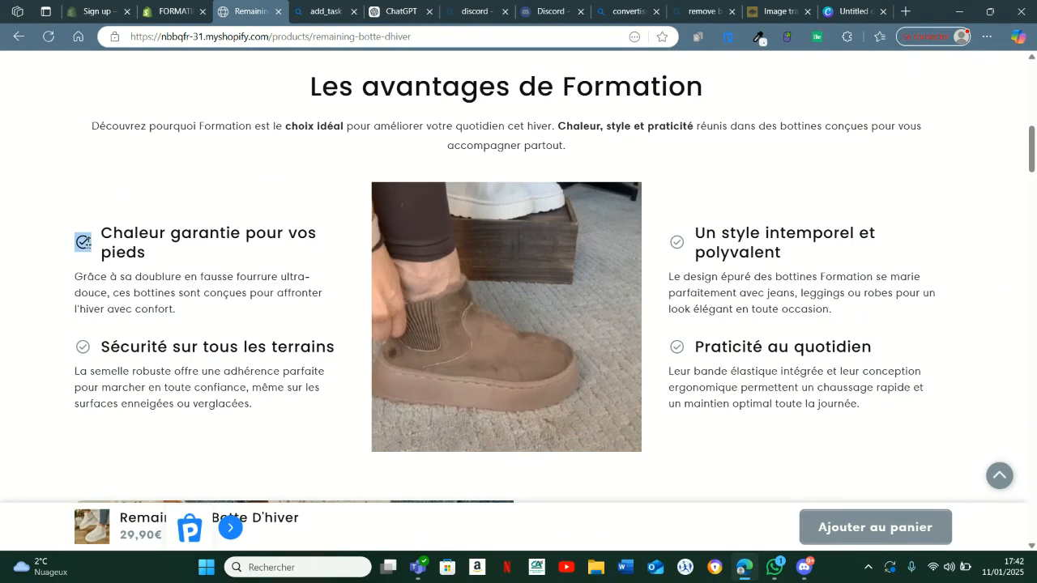
click(170, 11)
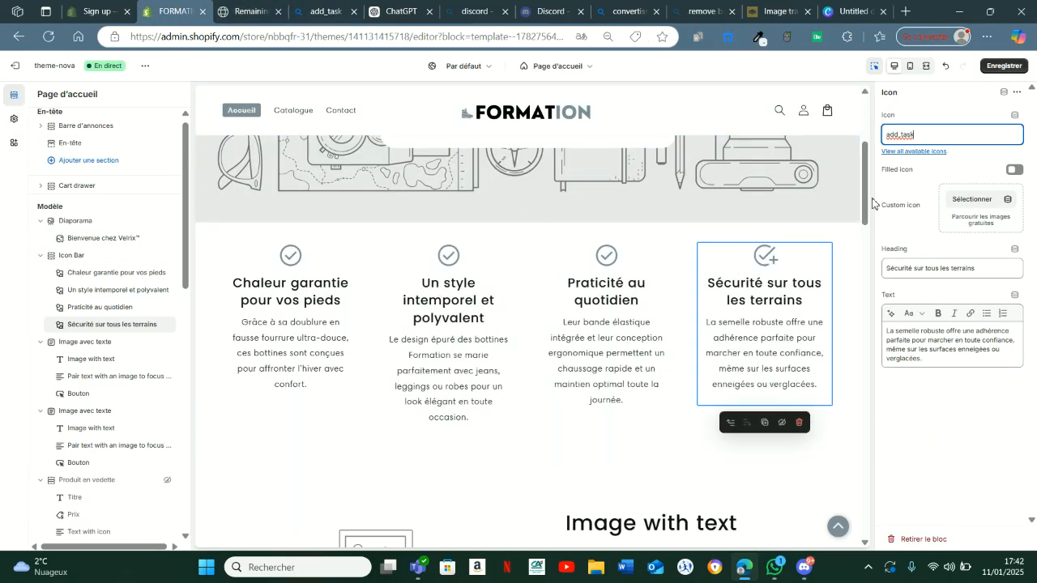
Replace the first image-with-text section's placeholder text with the product page's "Une chaleur inégalée pour l’hiver" heading and its description
scroll(729, 364, down, 5)
click(247, 13)
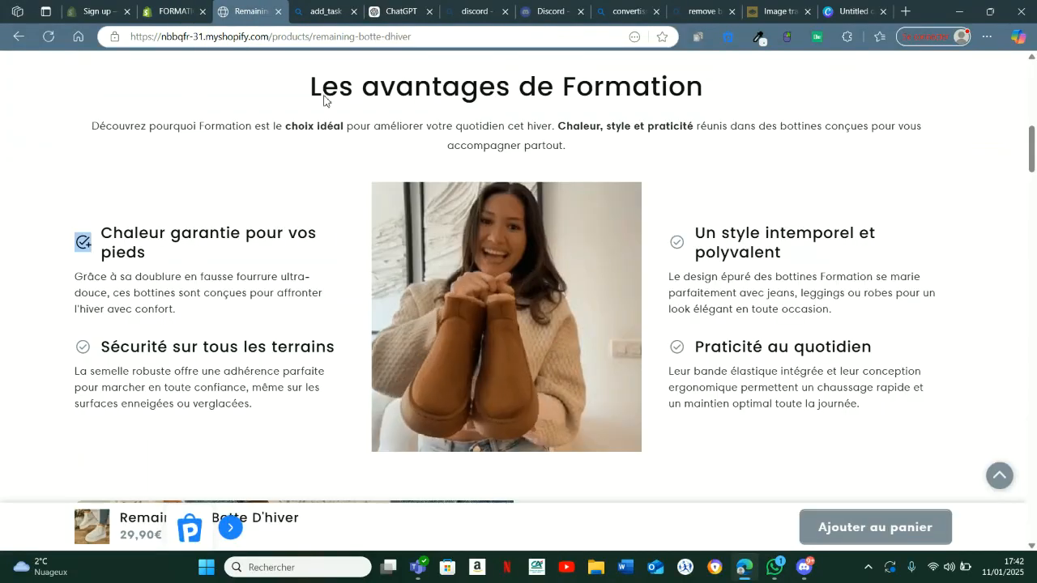
scroll(475, 227, down, 6)
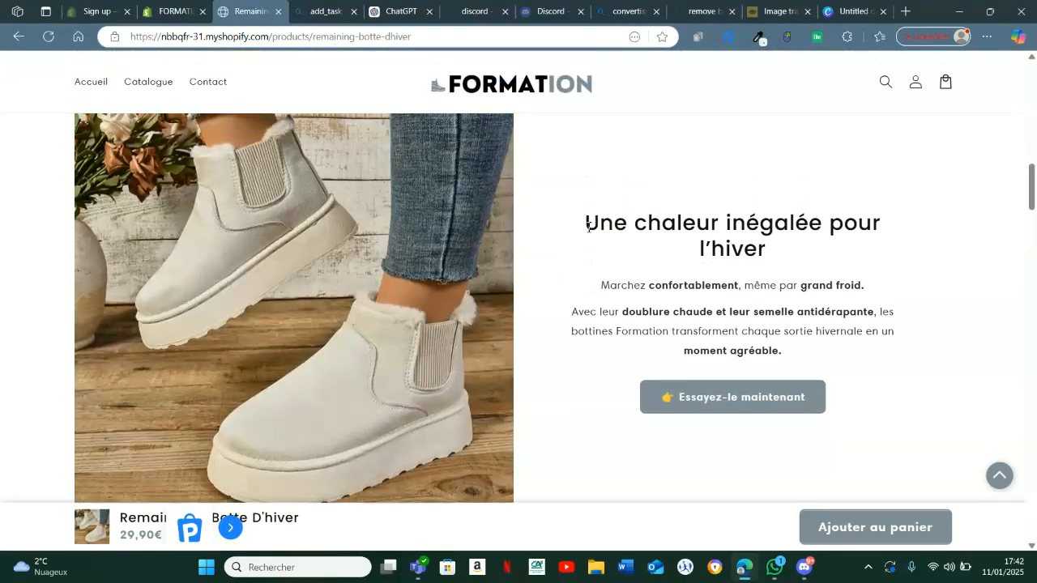
drag(589, 226, 745, 291)
key(ctrl+c)
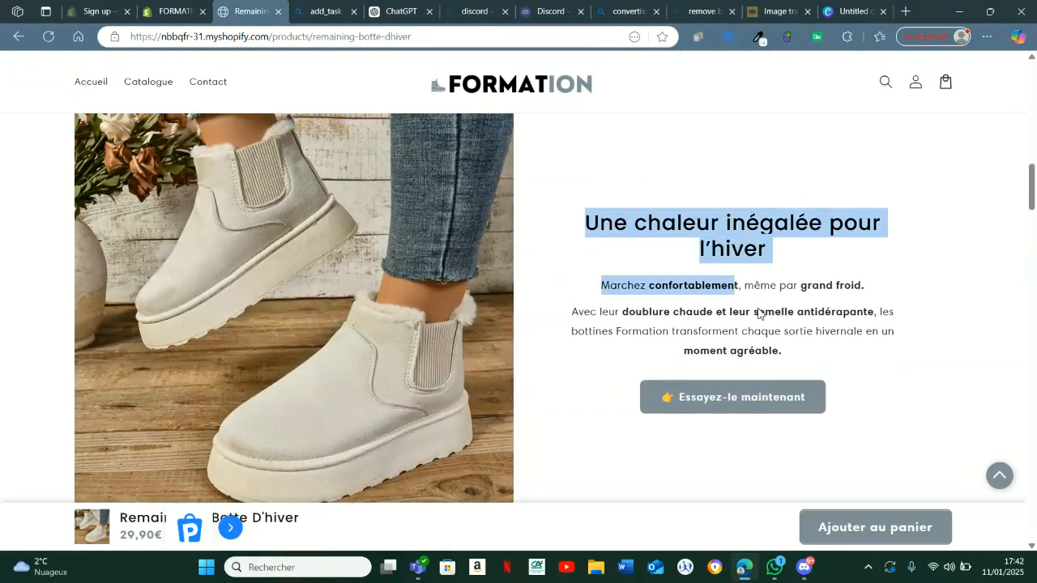
click(161, 8)
click(663, 235)
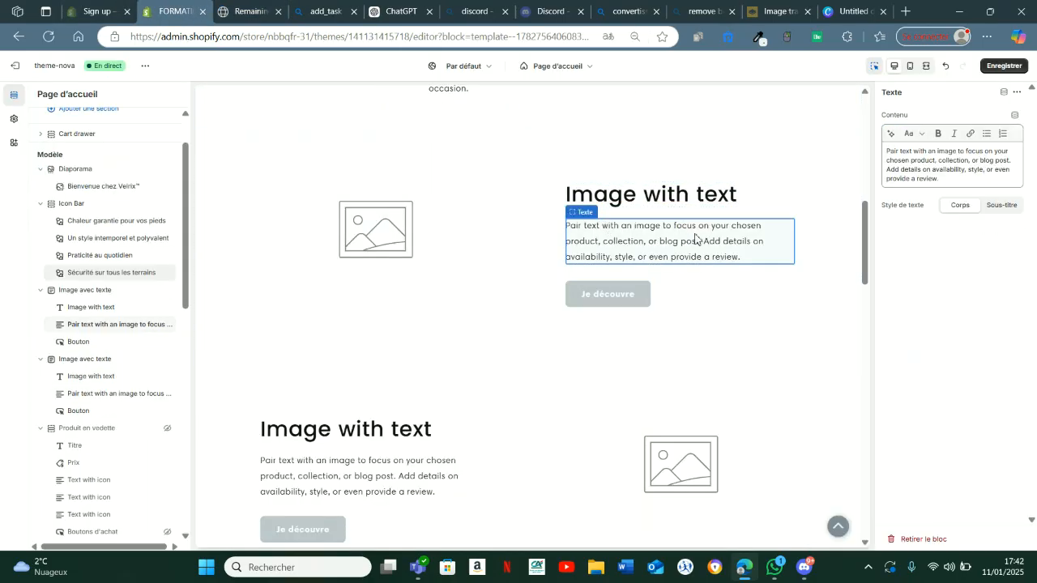
click(980, 176)
key(ctrl+a)
key(ctrl+v)
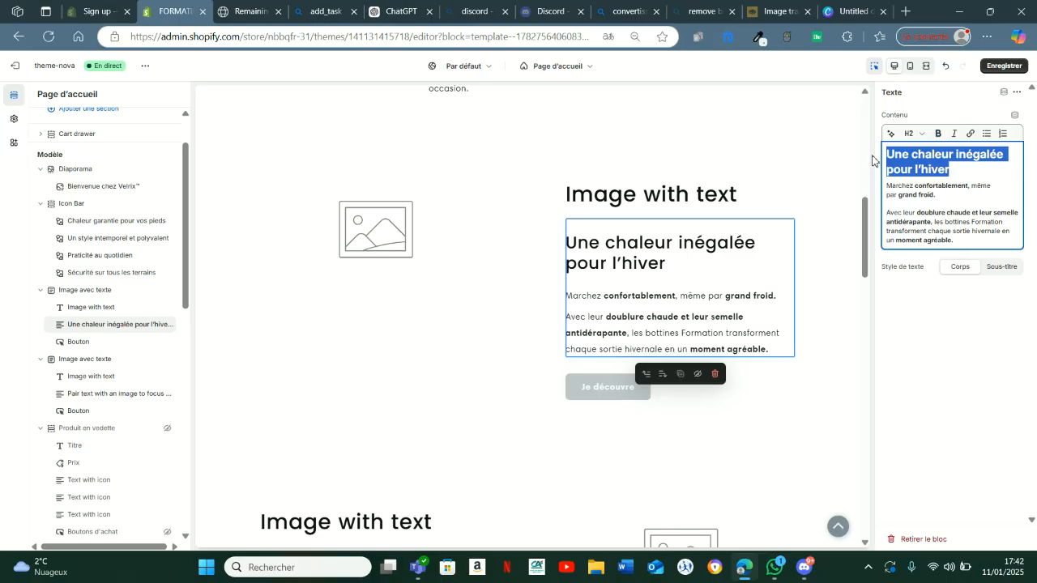
Move "Une chaleur inégalée pour l’hiver" out of the text block and set it as the first image-with-text section's title
key(BackSpace)
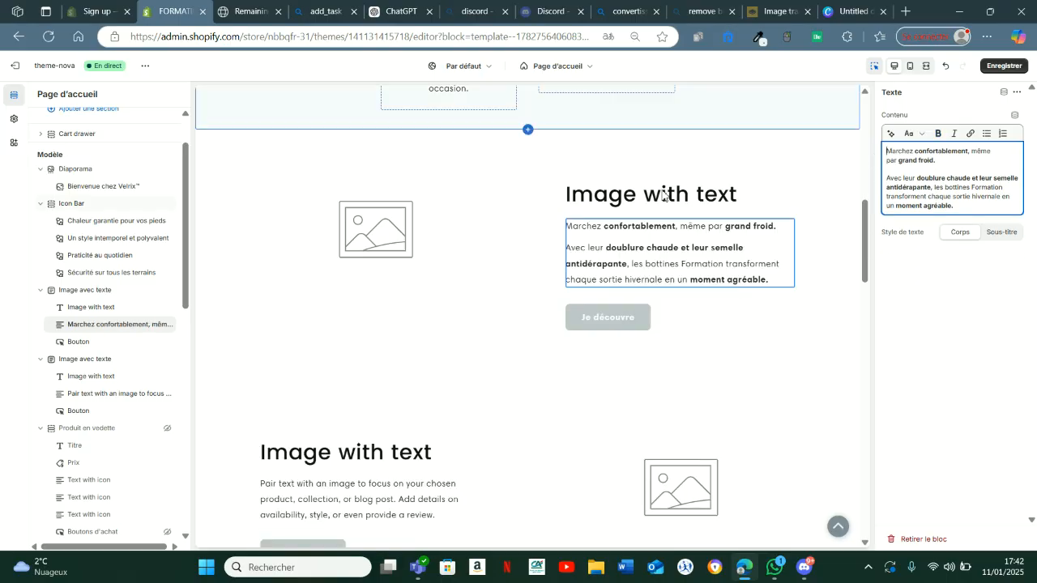
click(660, 197)
drag(991, 134, 848, 132)
text(Une chaleur inégalée pour l’hiver)
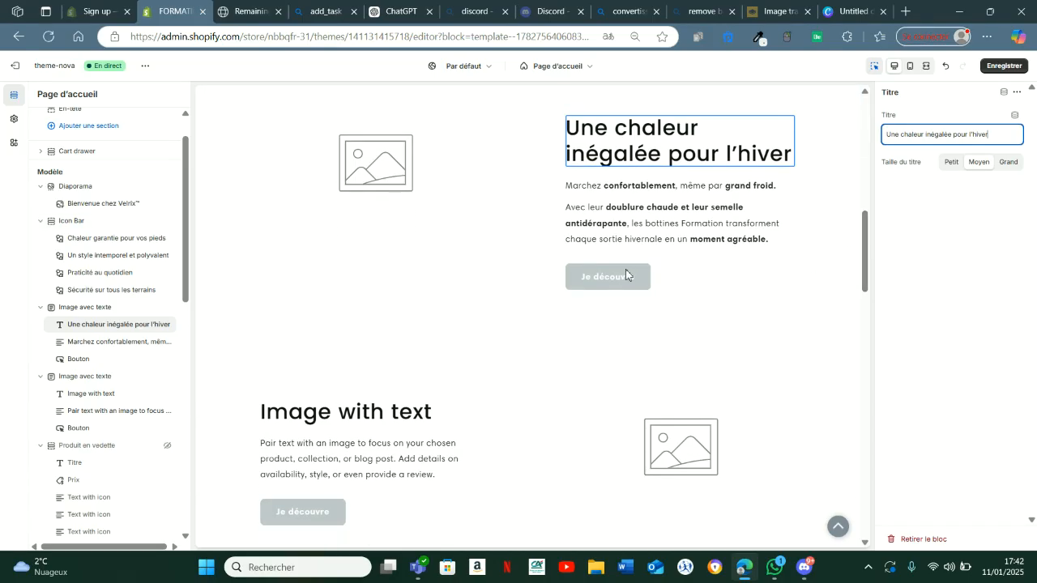
Link the first image-with-text section's "Je découvre" button to the product Remaining - Botte D'hiver
click(615, 275)
click(941, 192)
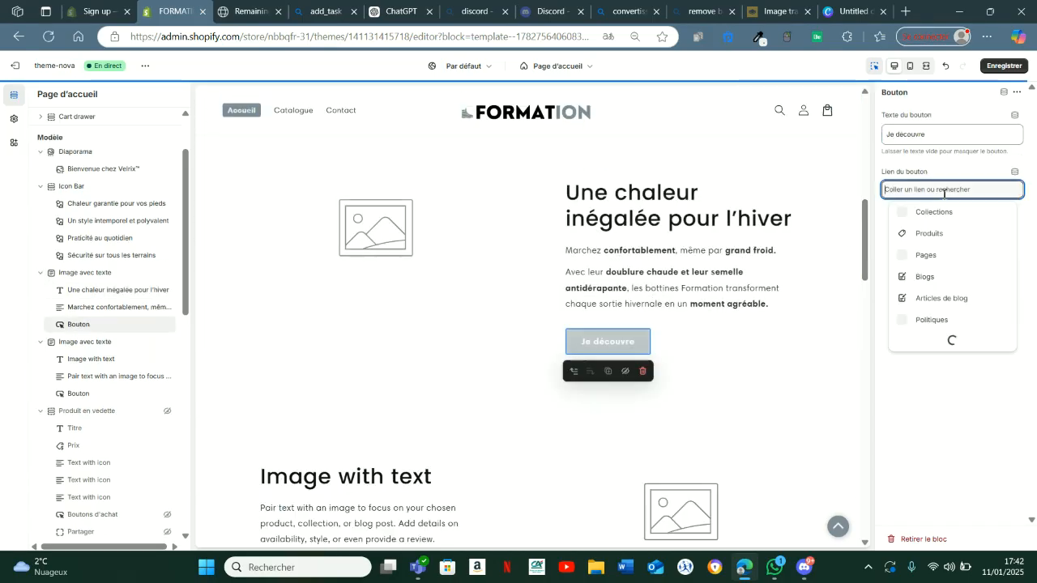
click(929, 234)
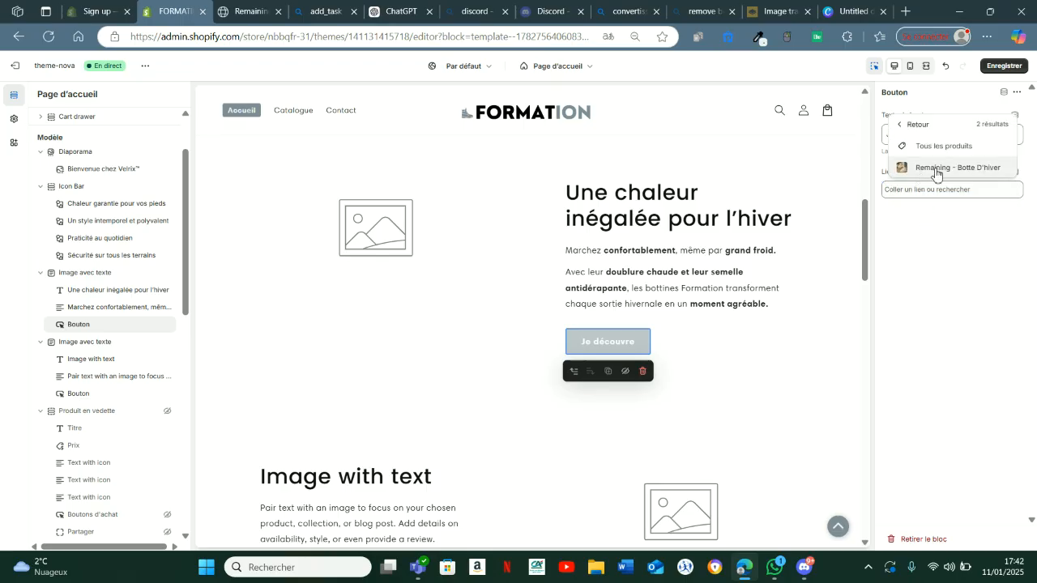
click(936, 170)
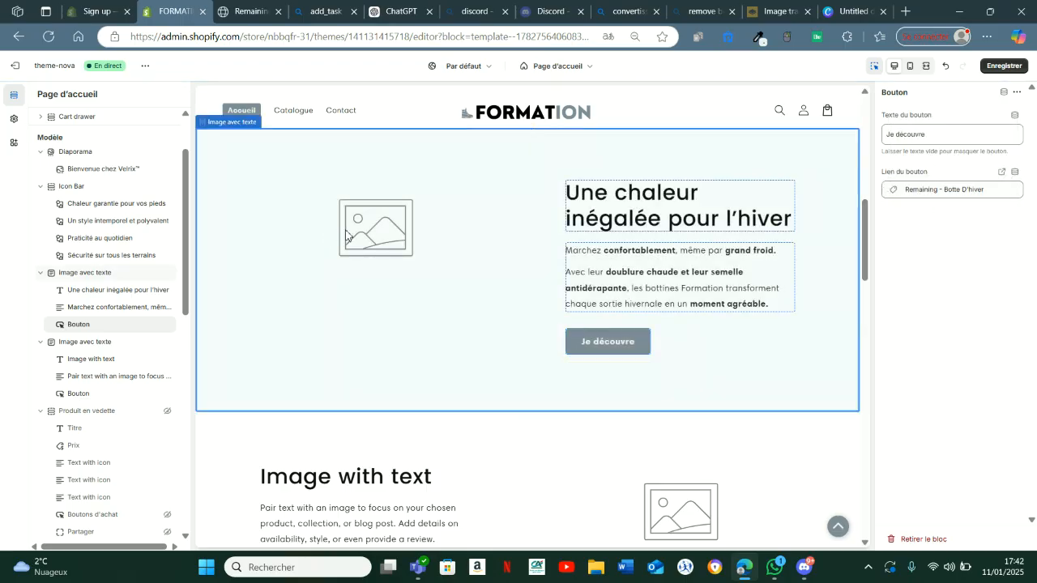
Add the product page's beige boots photo as the image of the "Une chaleur inégalée pour l’hiver" section
click(346, 235)
click(253, 10)
drag(339, 171, 980, 235)
Replace the second image-with-text section's placeholder text with the product page's "Des bottines qui subliment votre style" heading and its description
drag(866, 247, 869, 292)
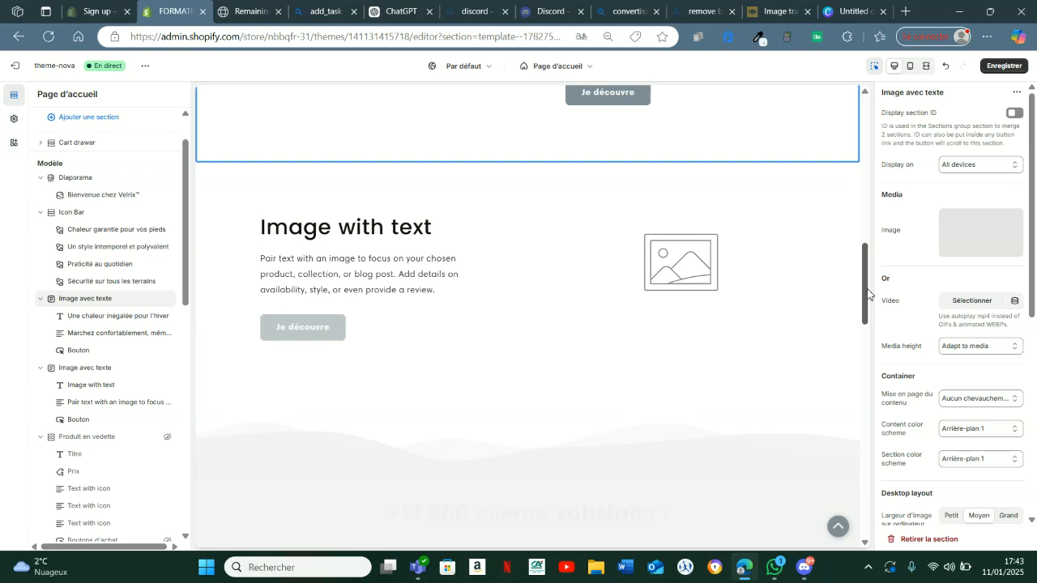
click(252, 12)
scroll(458, 211, down, 7)
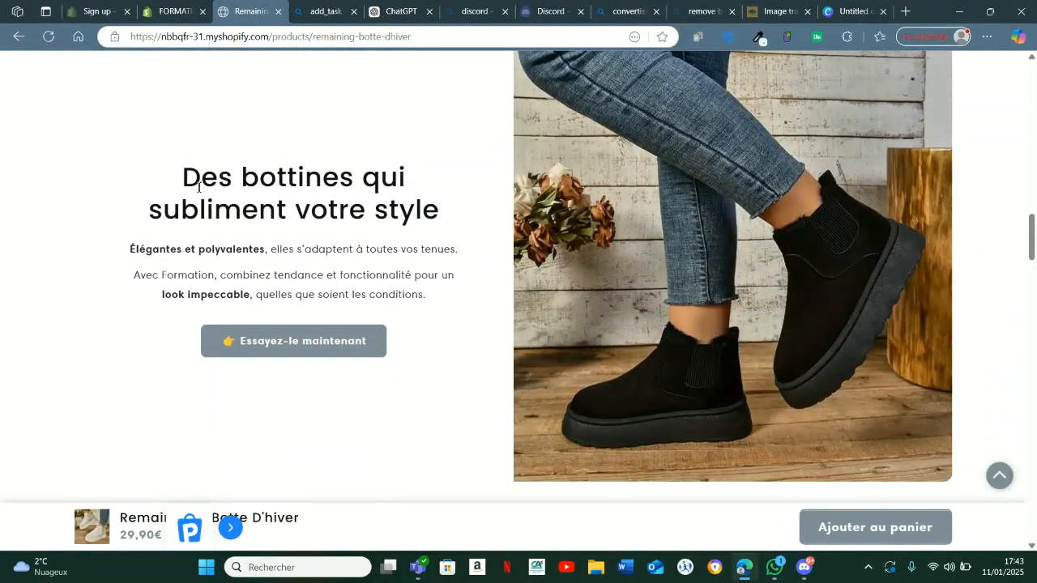
drag(199, 187, 429, 296)
key(ctrl+c)
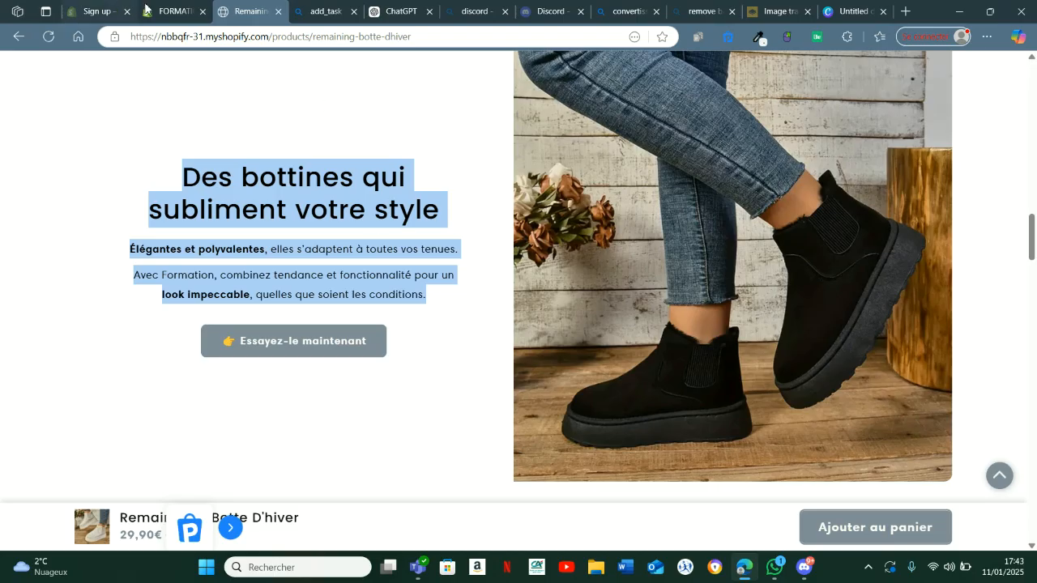
click(144, 9)
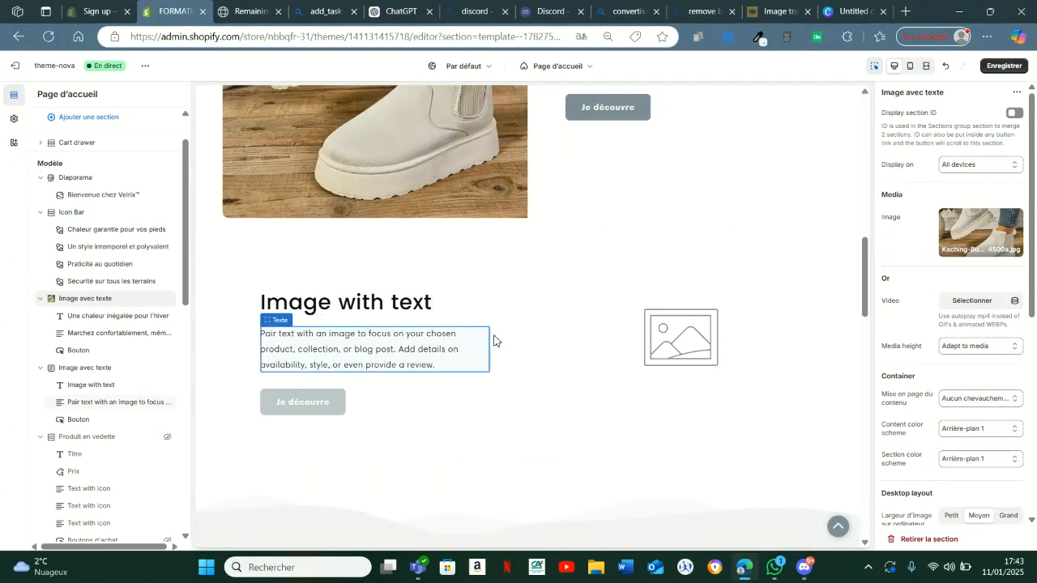
click(449, 353)
drag(944, 182, 869, 146)
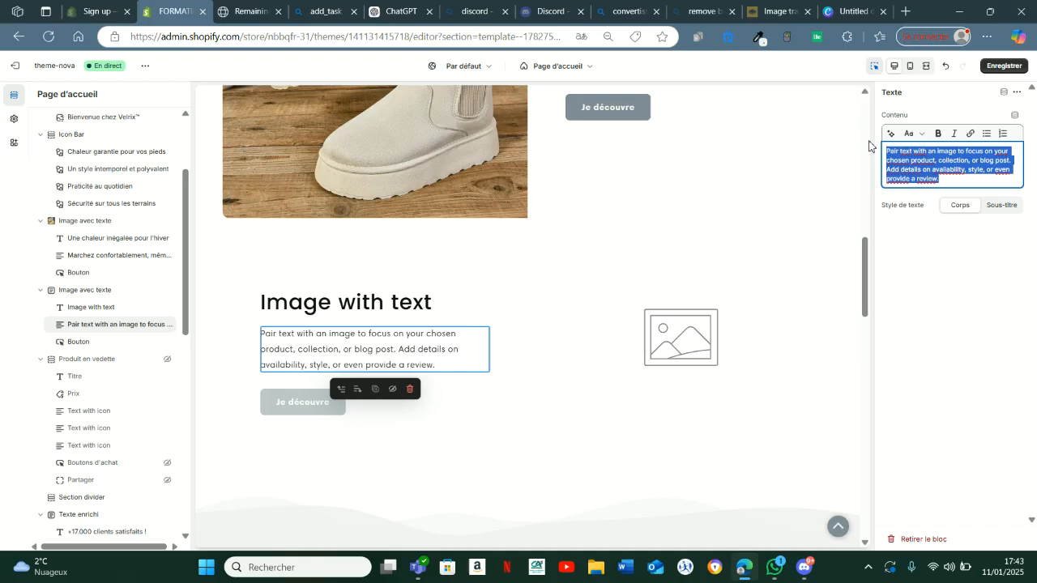
key(ctrl+v)
Move "Des bottines qui subliment votre style" out of the text block and set it as the second image-with-text section's title
drag(864, 165, 826, 146)
key(ctrl+c)
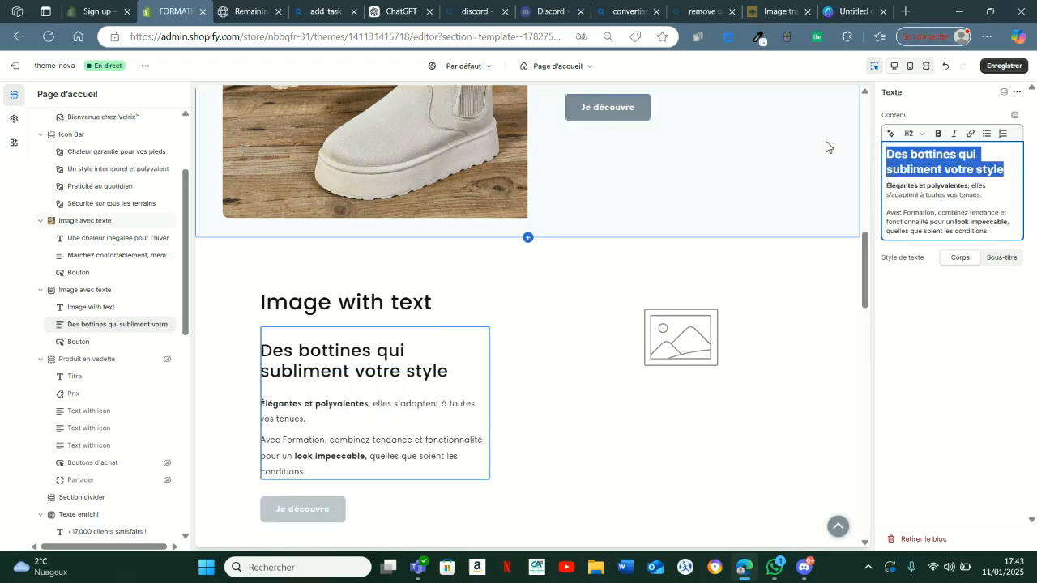
key(BackSpace)
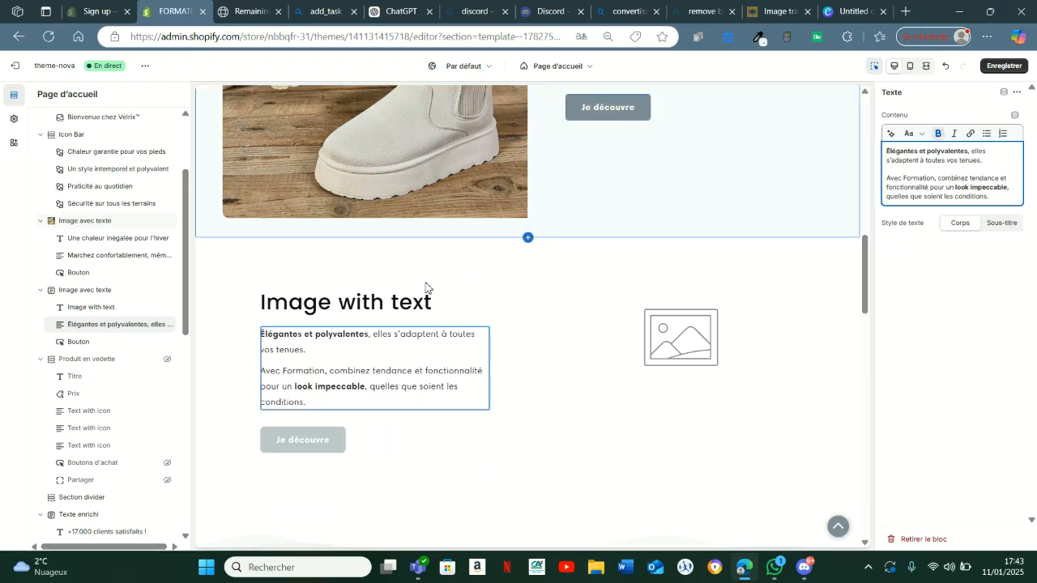
click(343, 303)
drag(960, 134, 866, 133)
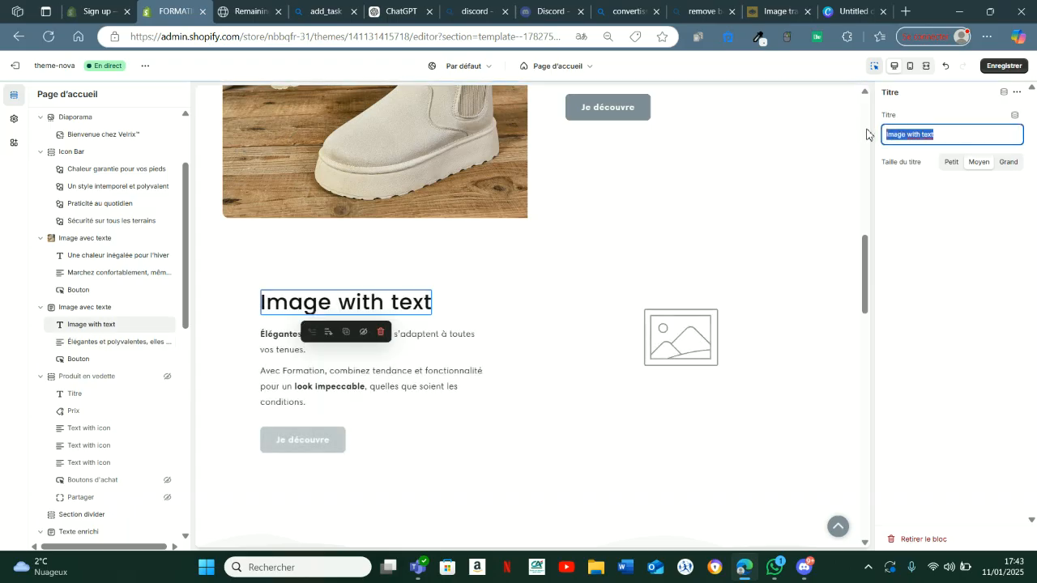
key(ctrl+v)
Add the product page's black boots photo as the image of the "Des bottines qui subliment votre style" section
drag(239, 7, 552, 267)
click(180, 7)
click(622, 337)
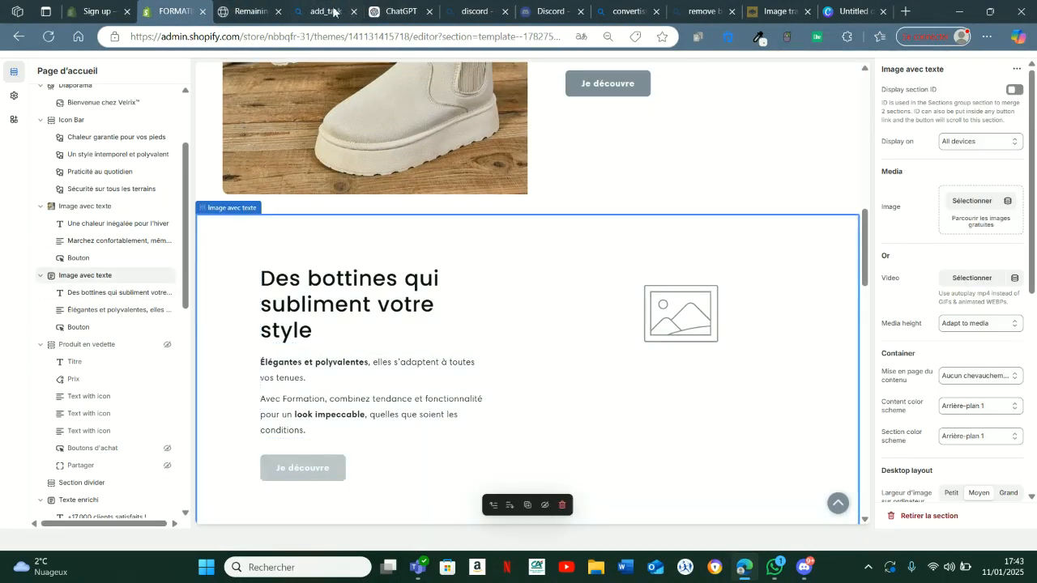
click(244, 10)
drag(611, 304, 975, 241)
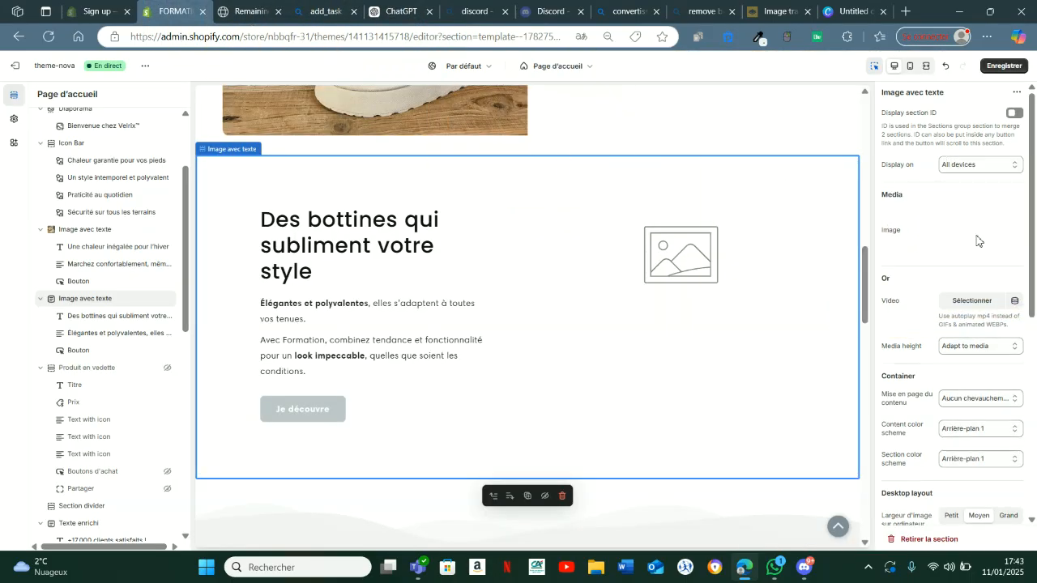
Link the second image-with-text section's "Je découvre" button to the product Remaining - Botte D'hiver
click(319, 413)
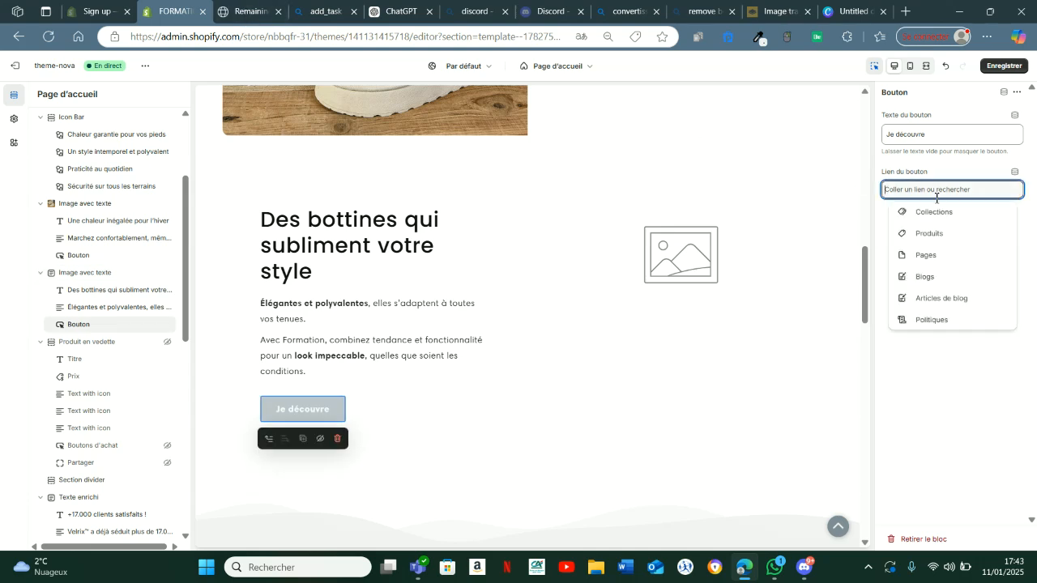
click(932, 234)
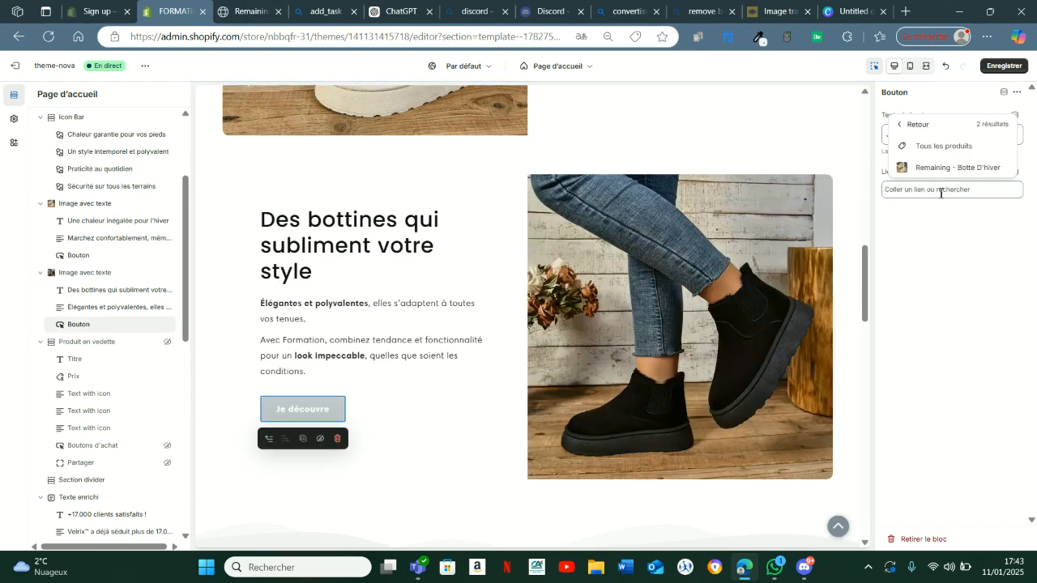
click(934, 170)
Replace both mentions of Velrix with "Formation" in the description of the satisfied-customers rich text section
drag(865, 278, 861, 333)
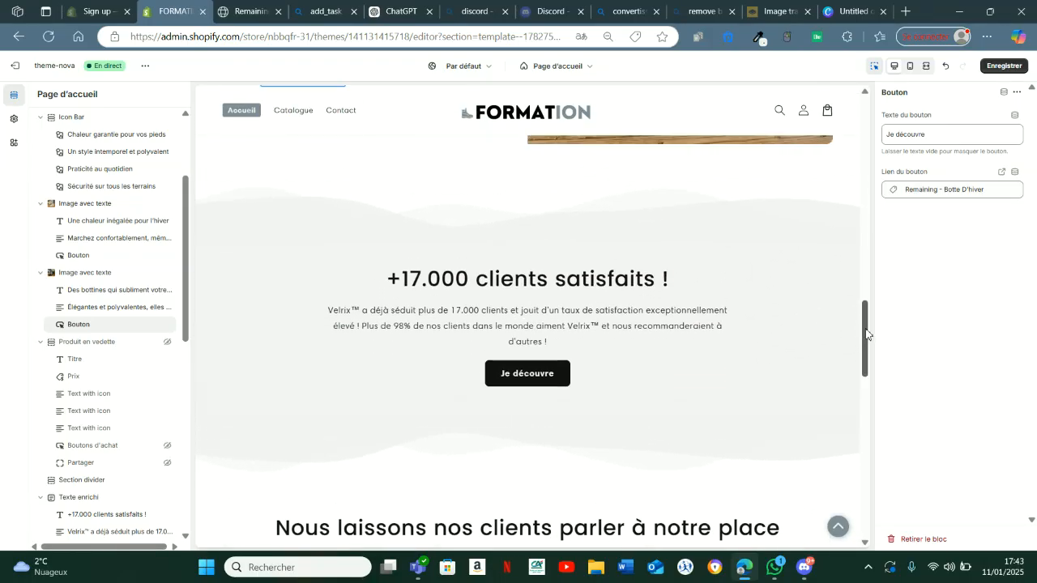
click(381, 318)
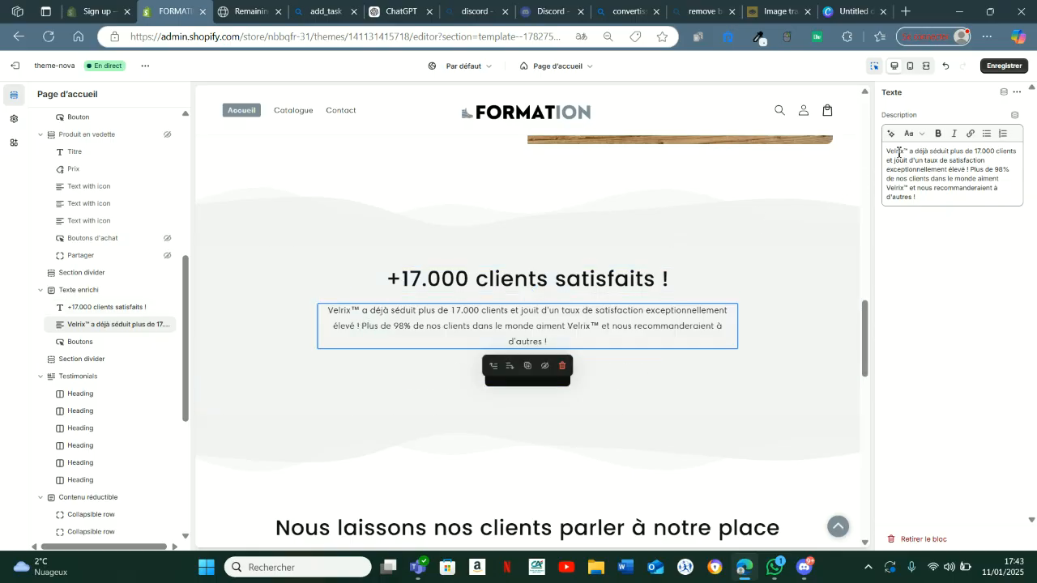
text(Formation)
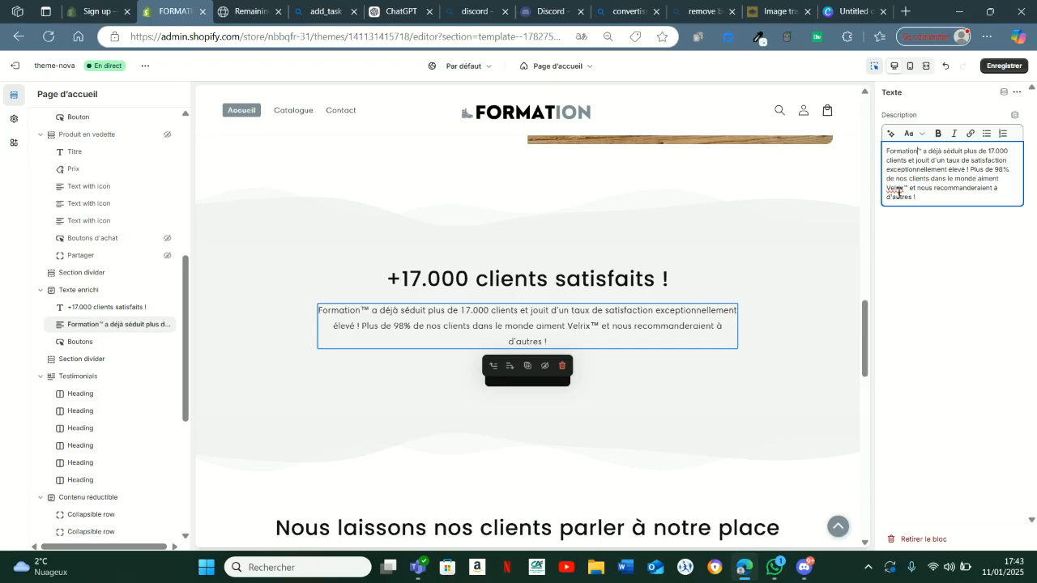
text(Formation)
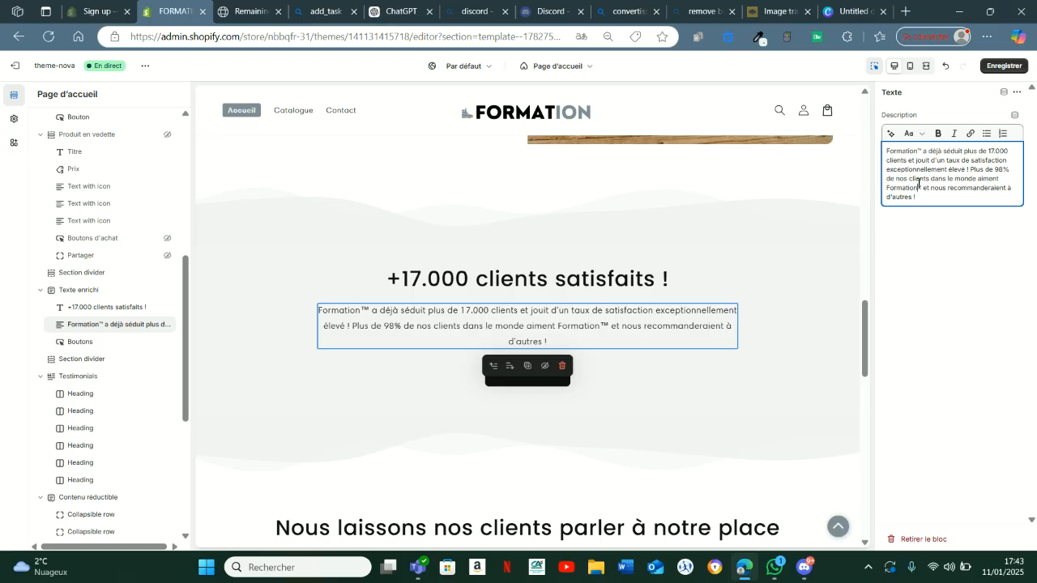
Set the satisfied-customers section's title to "+2.469 clients satisfaits", copied from beside the product page's star rating
click(229, 9)
drag(1032, 235, 1035, 77)
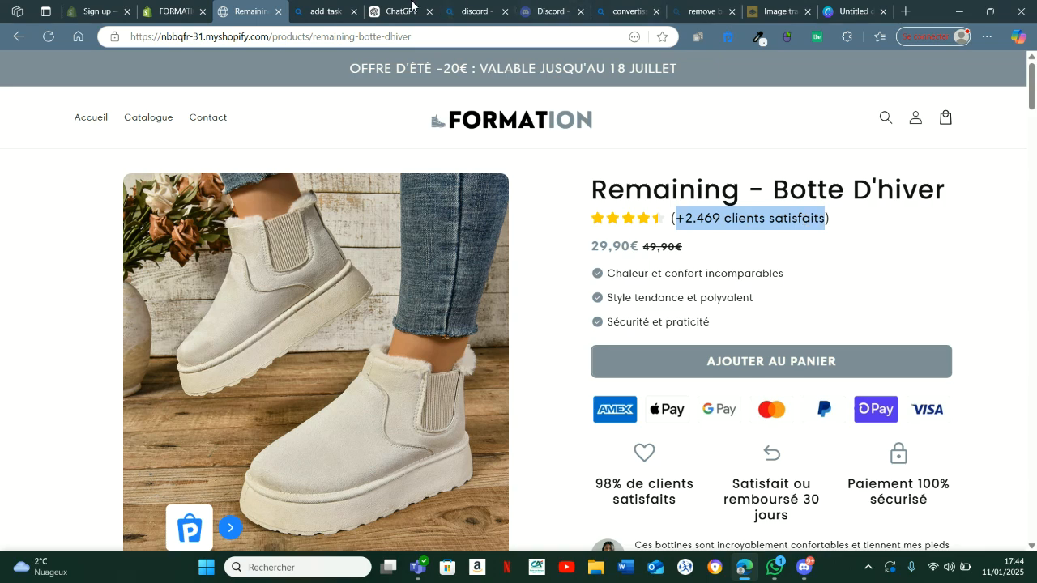
click(178, 8)
click(427, 285)
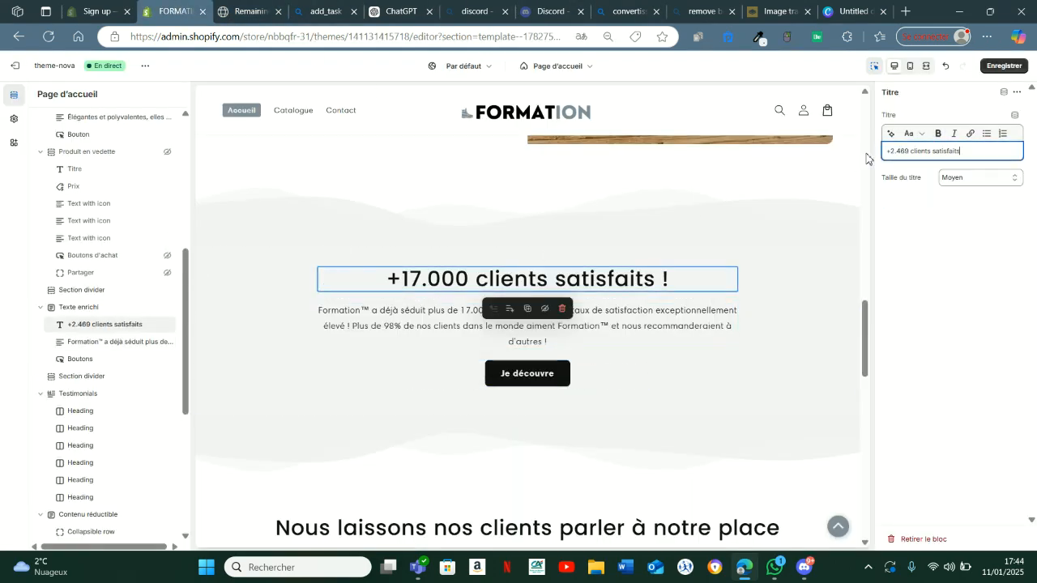
Change the customer number in the satisfied-customers description to 2.469, copied from the product page
click(451, 315)
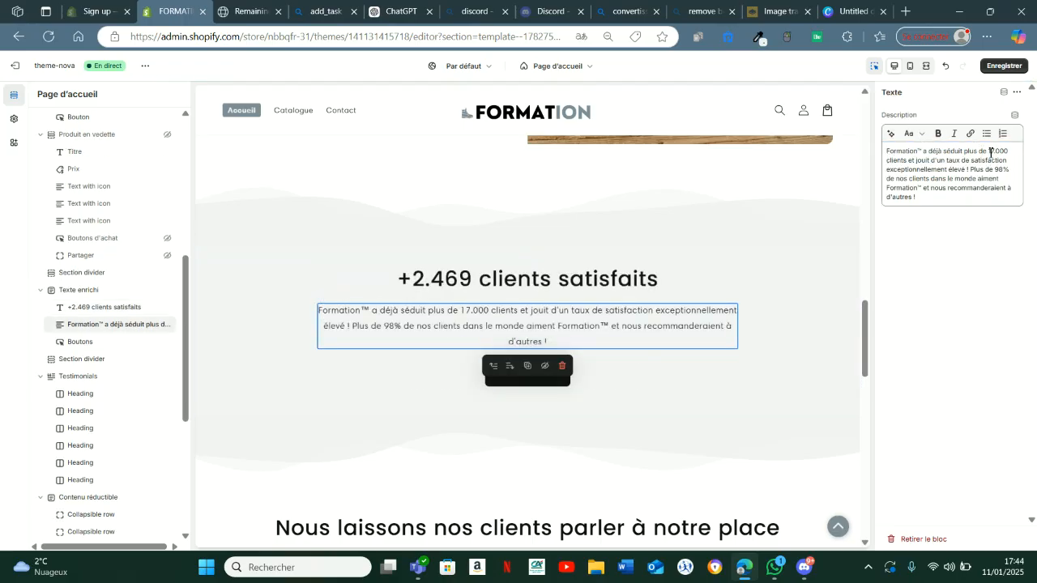
drag(989, 152, 997, 154)
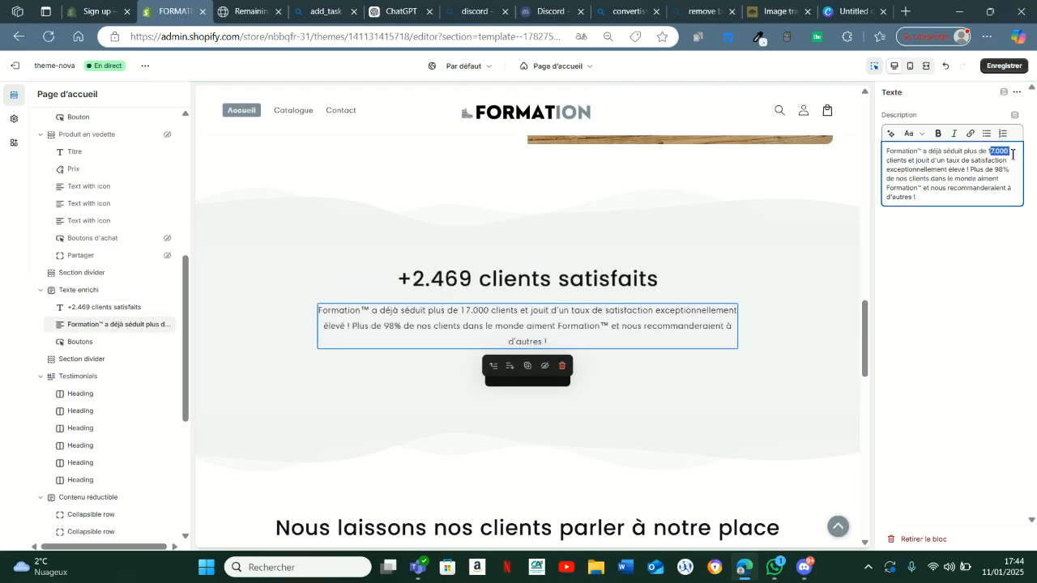
double_click(1000, 156)
click(247, 15)
double_click(690, 219)
key(ctrl+c)
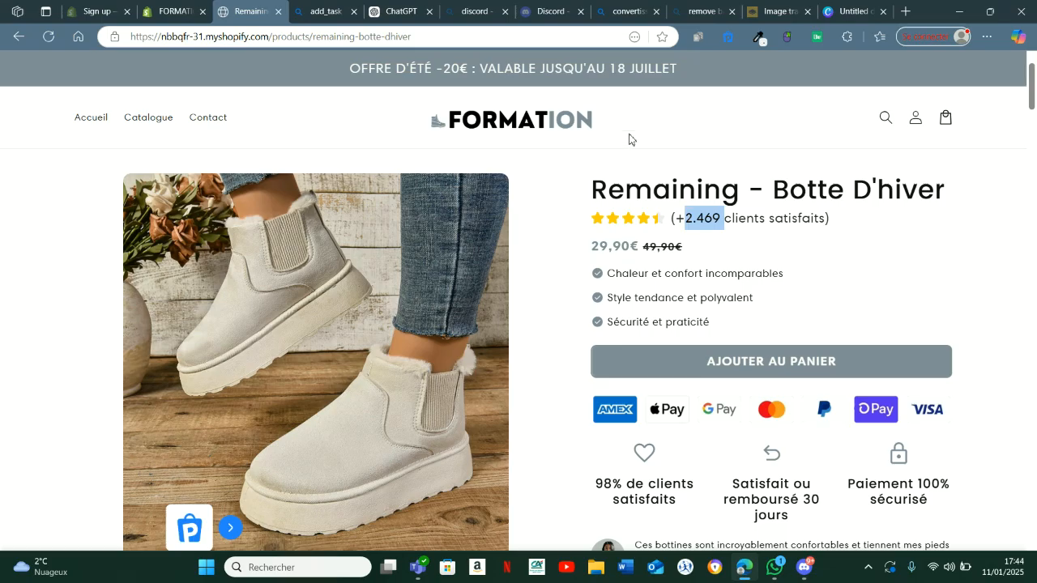
click(166, 12)
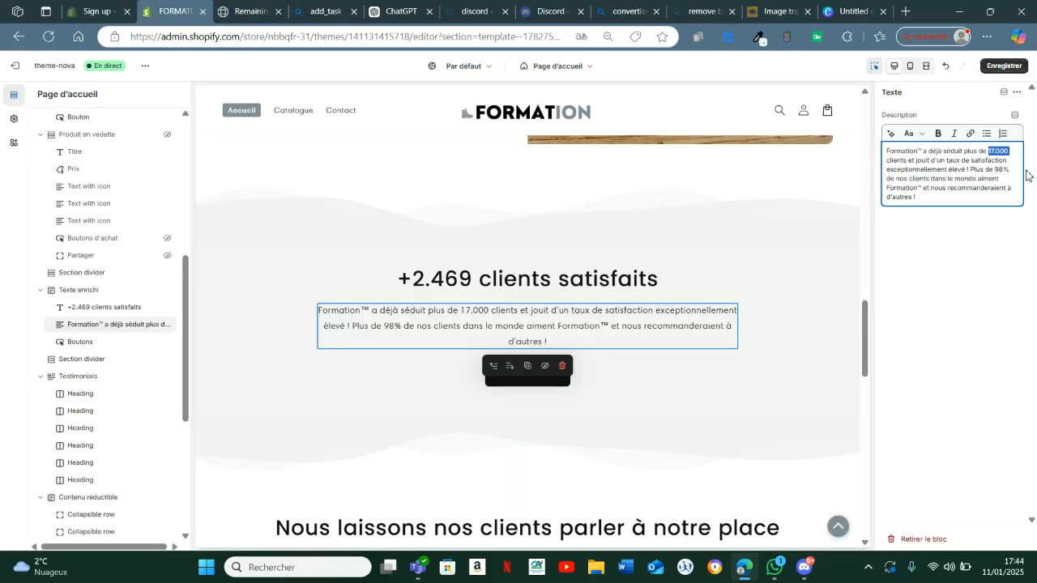
key(ctrl+v)
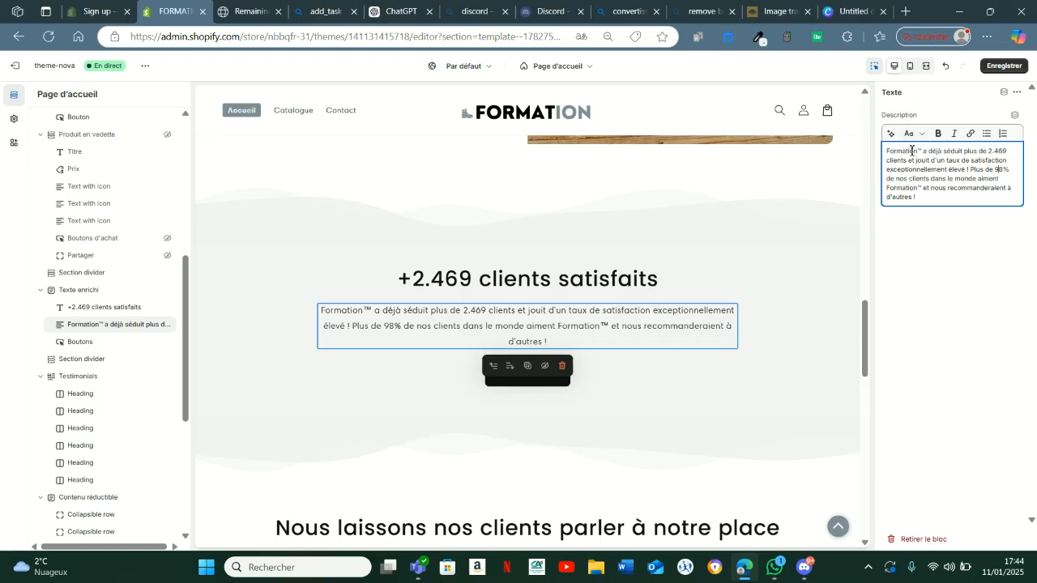
Link the "Je découvre" button under the satisfied-customers text to the product Remaining - Botte D'hiver
scroll(530, 326, down, 1)
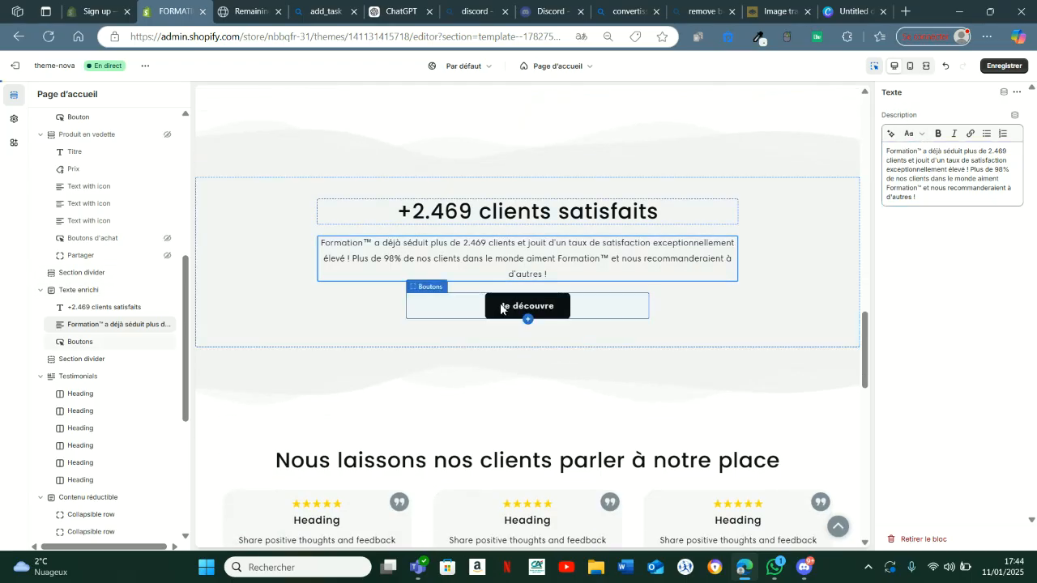
click(501, 308)
click(943, 190)
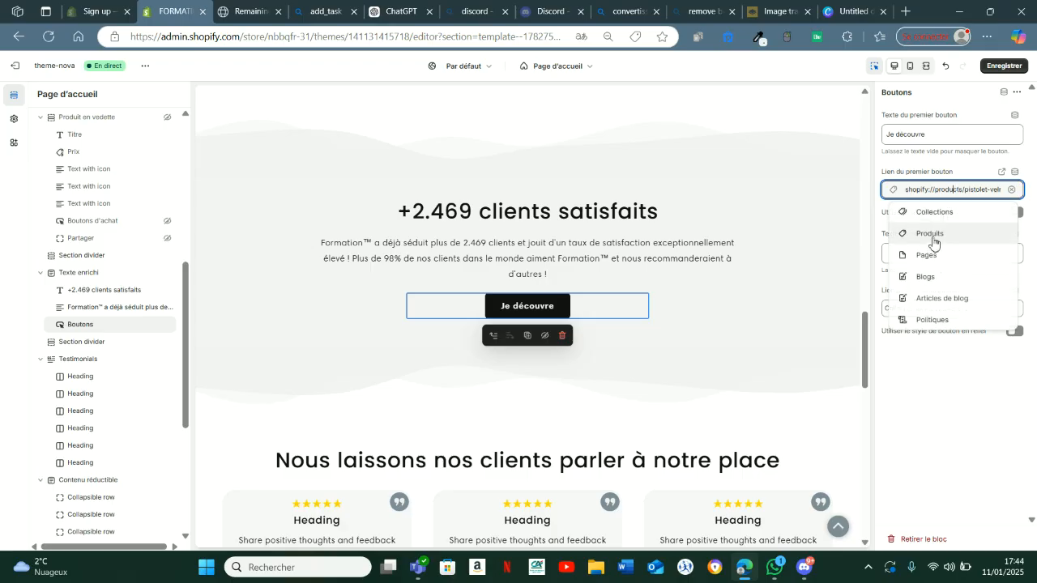
click(930, 235)
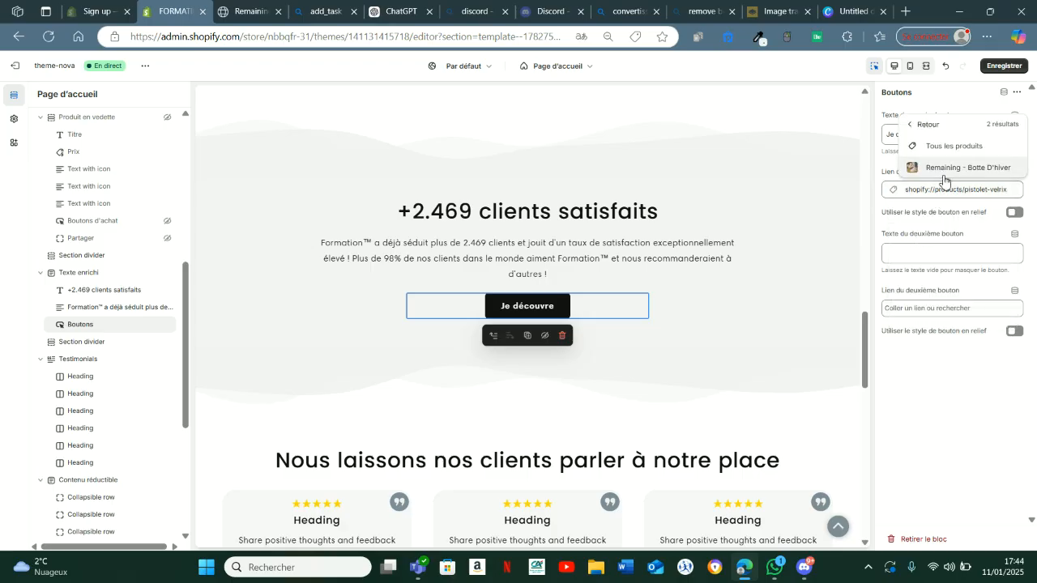
click(947, 170)
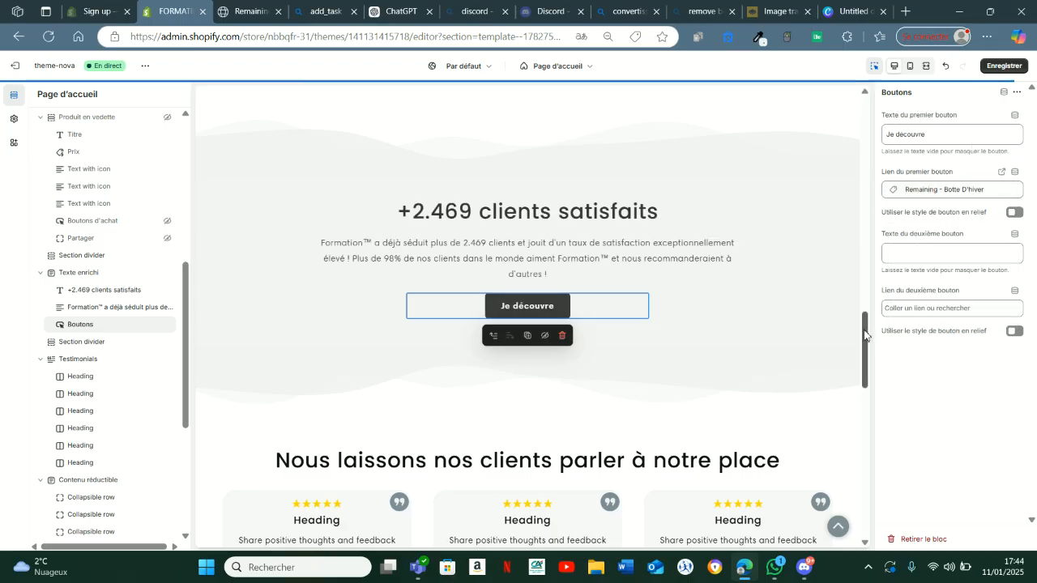
Look over the home page's testimonials and FAQ sections, and the sections further down the product page
drag(864, 338, 864, 354)
scroll(864, 353, down, 3)
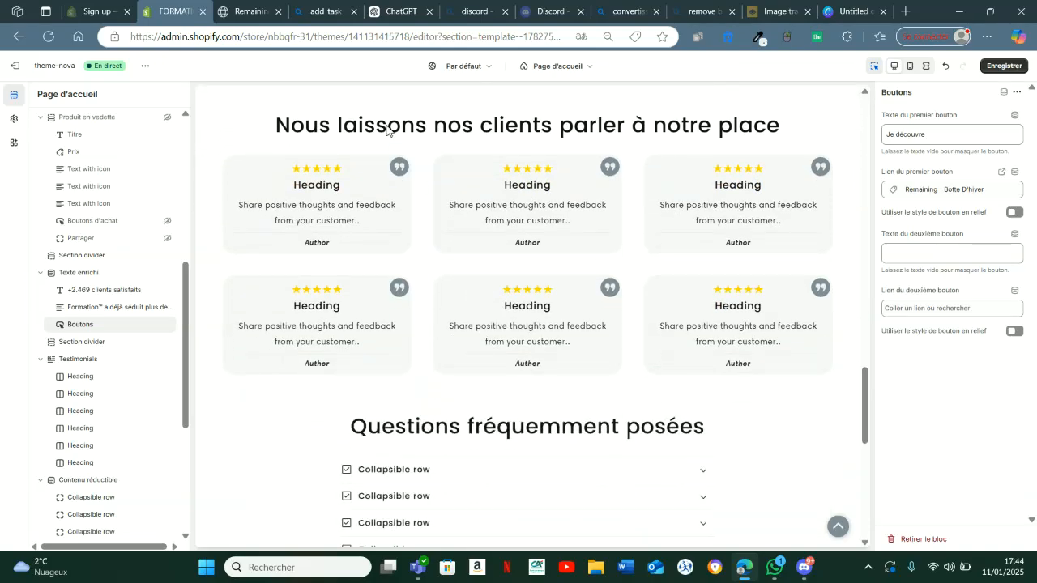
scroll(371, 181, up, 1)
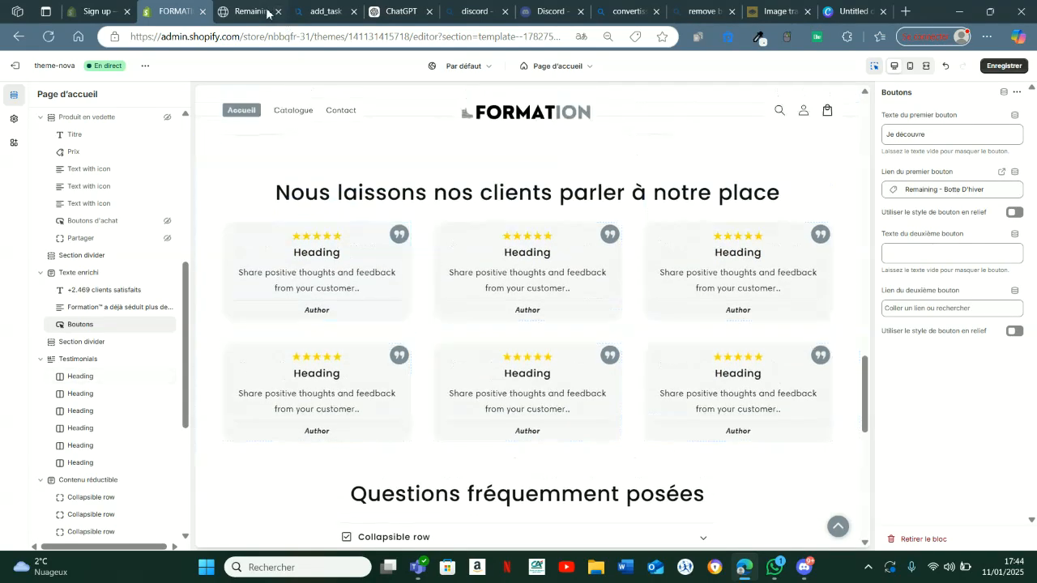
click(257, 11)
scroll(513, 258, down, 5)
drag(1032, 144, 1032, 263)
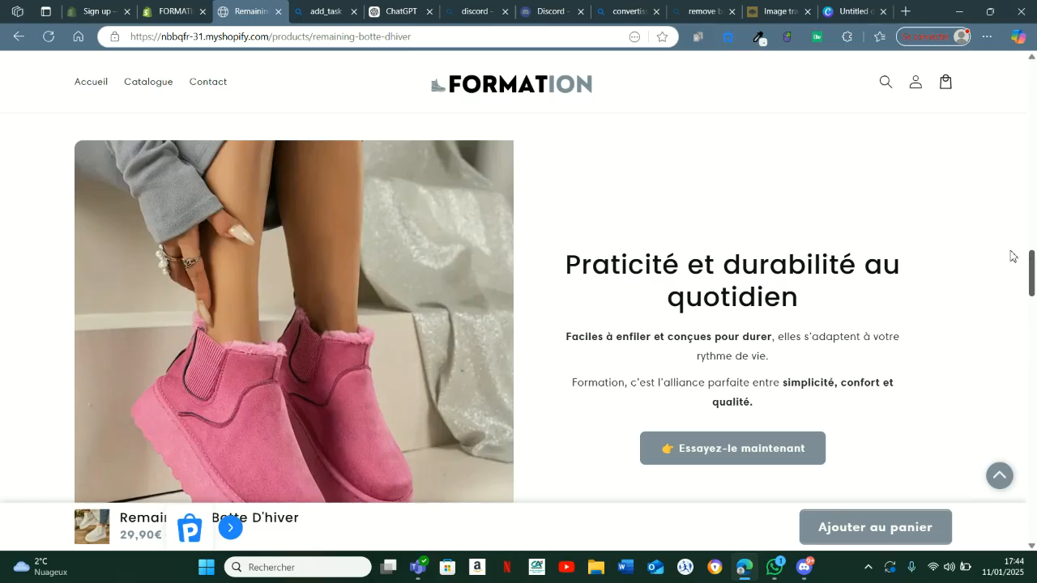
Capture a screenshot of the home page's slideshow banner with its "Bienvenue chez Velrix™" text
click(190, 13)
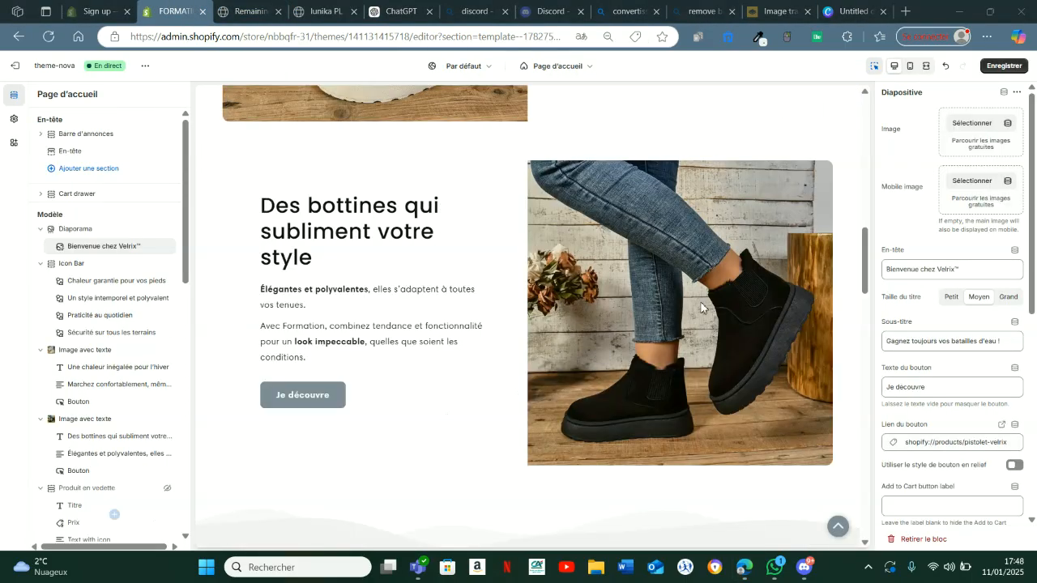
drag(864, 260, 863, 122)
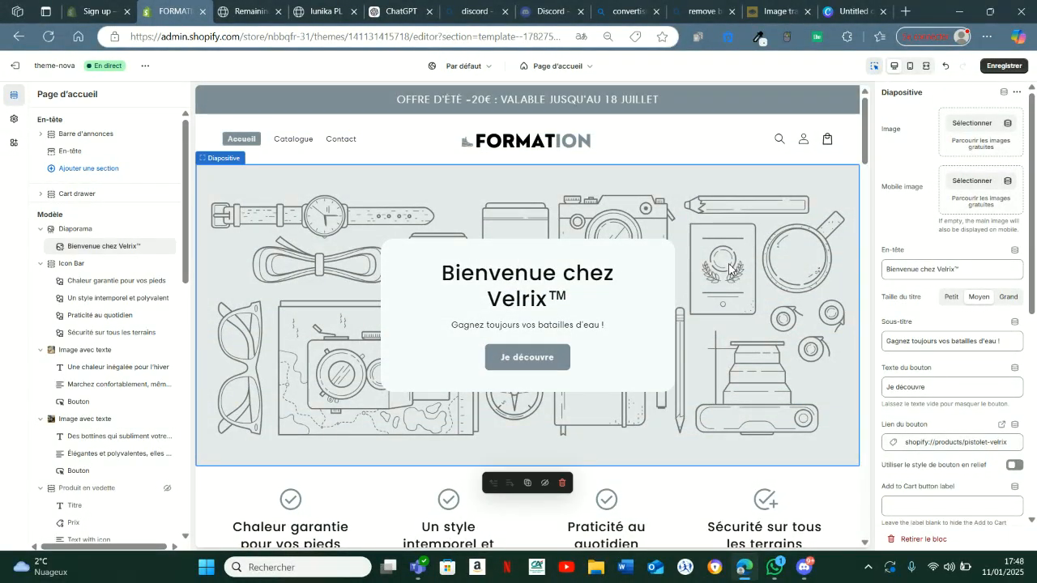
key(super+shift+s)
drag(326, 184, 758, 421)
Send ChatGPT the banner screenshot with the message "adapte ce texte a mon produit :"
click(411, 8)
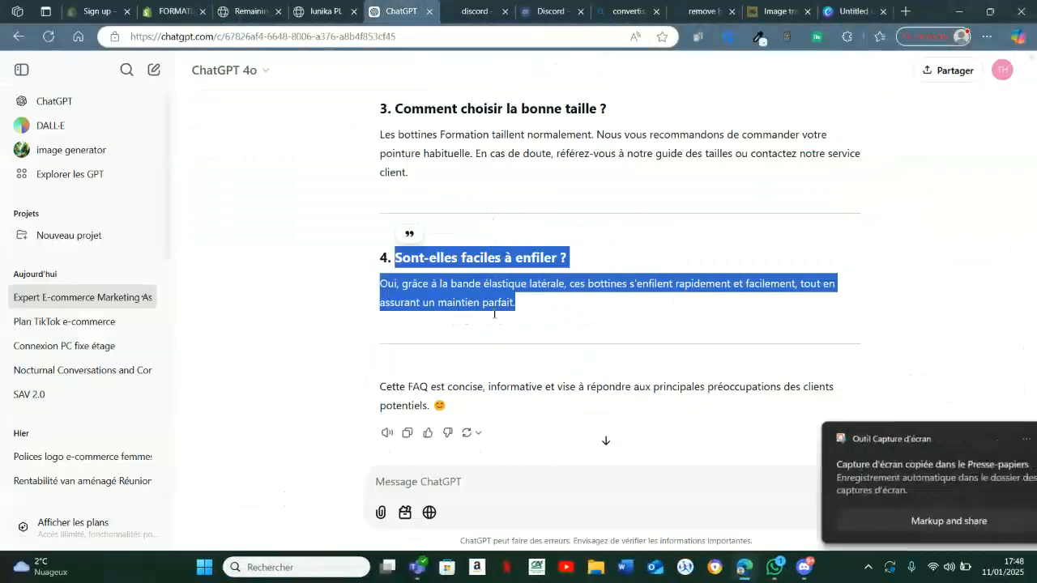
click(460, 487)
text(adapte ce texte a)
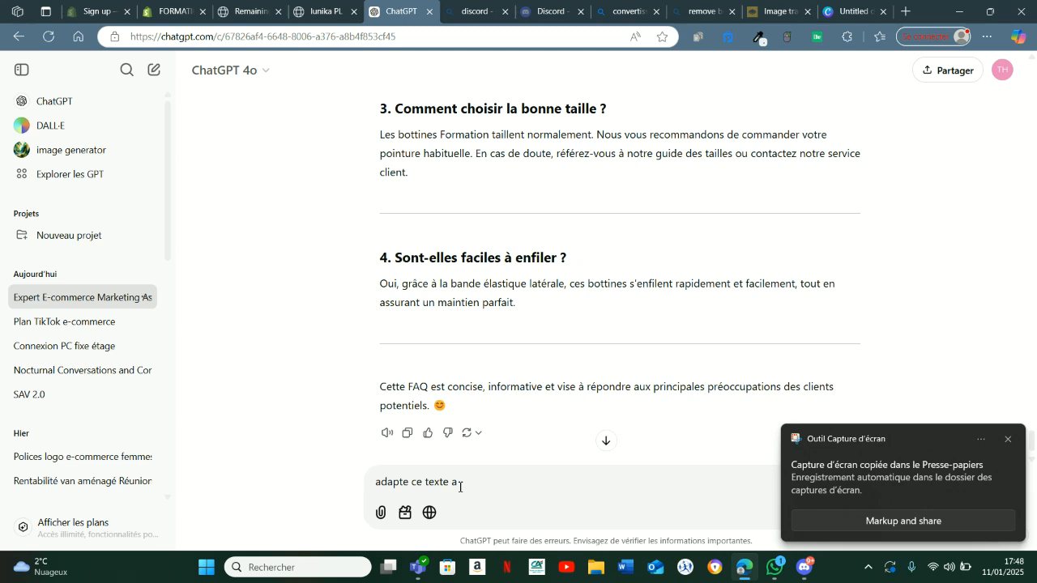
text( mon produit)
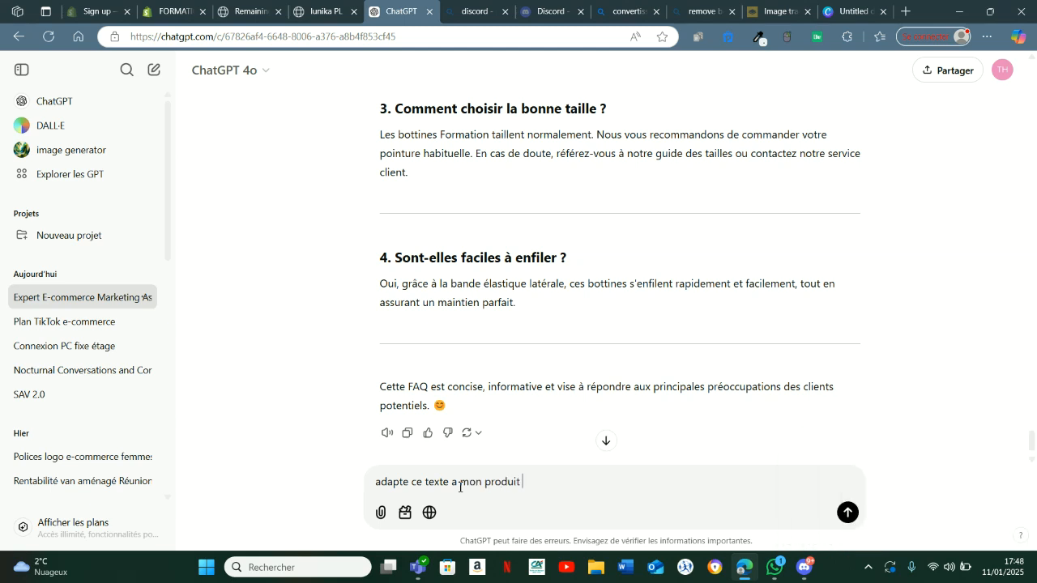
text( :)
key(ctrl+v)
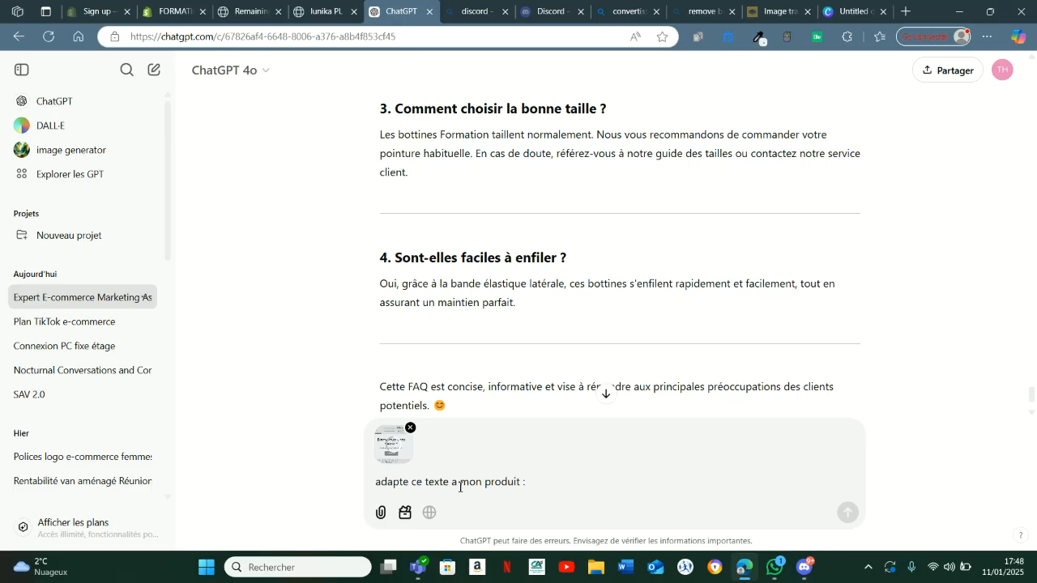
key(Return)
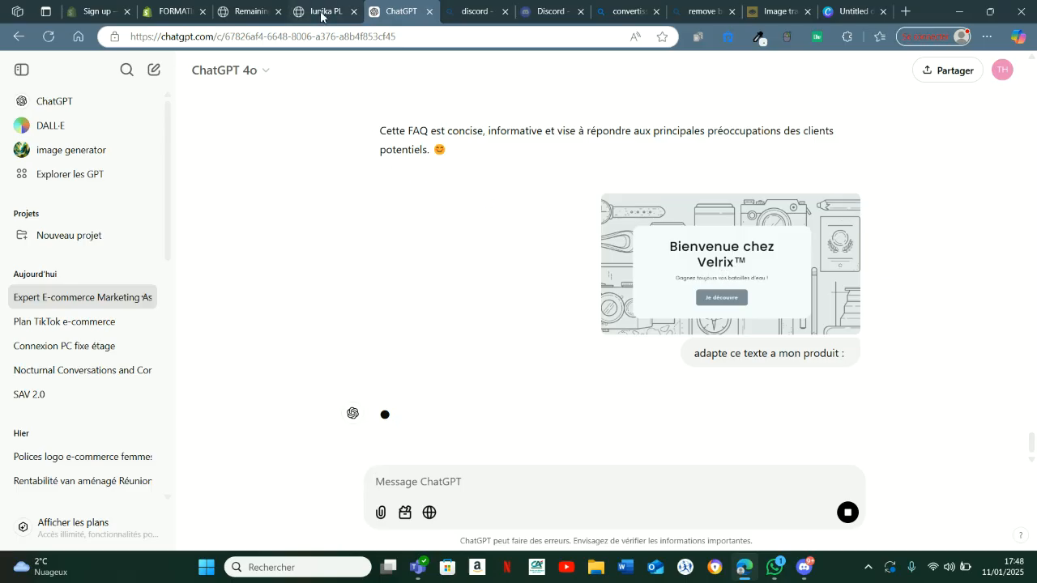
Replace Velrix in the home page slide's heading so it reads "Bienvenue chez Formation™"
click(166, 8)
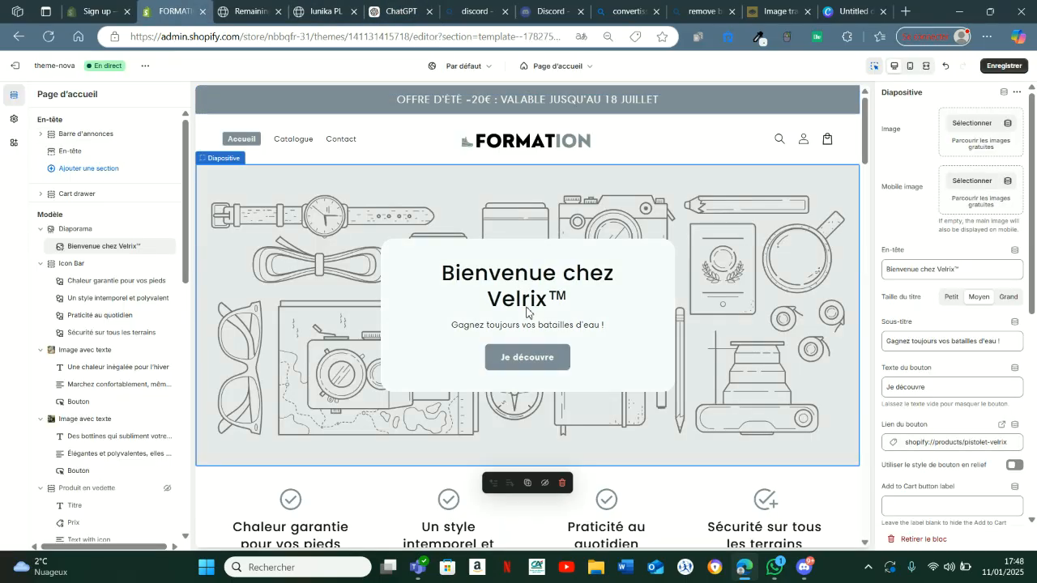
double_click(947, 271)
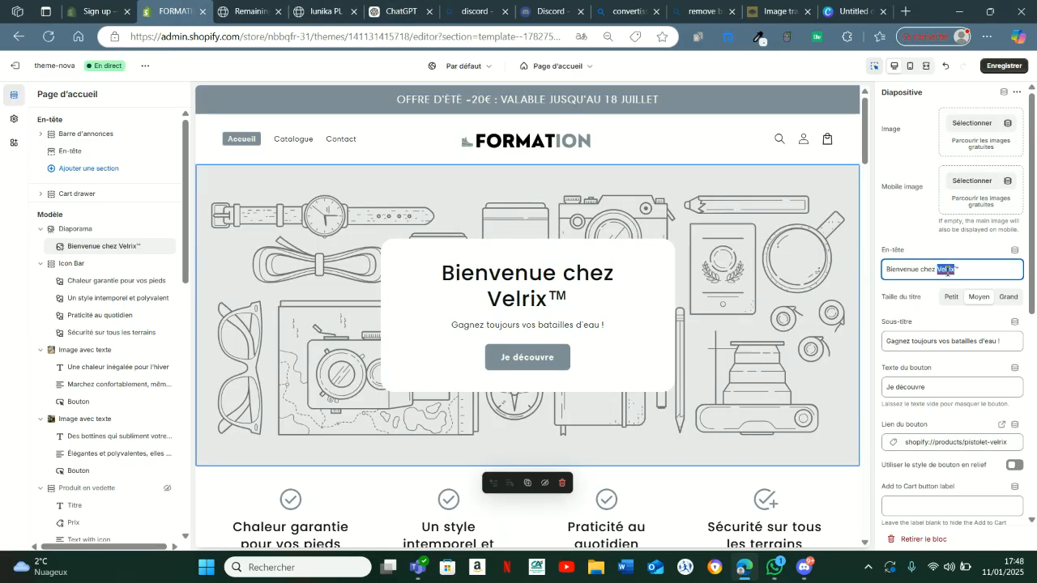
text(Formayio,)
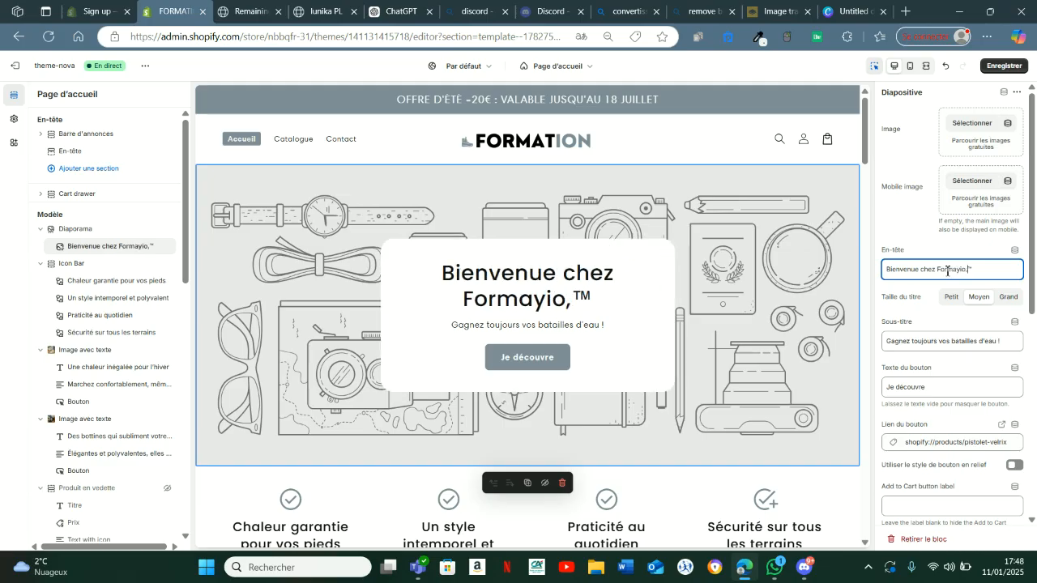
key(BackSpace)
key(BackSpace)
key(BackSpace)
key(BackSpace)
text(tion)
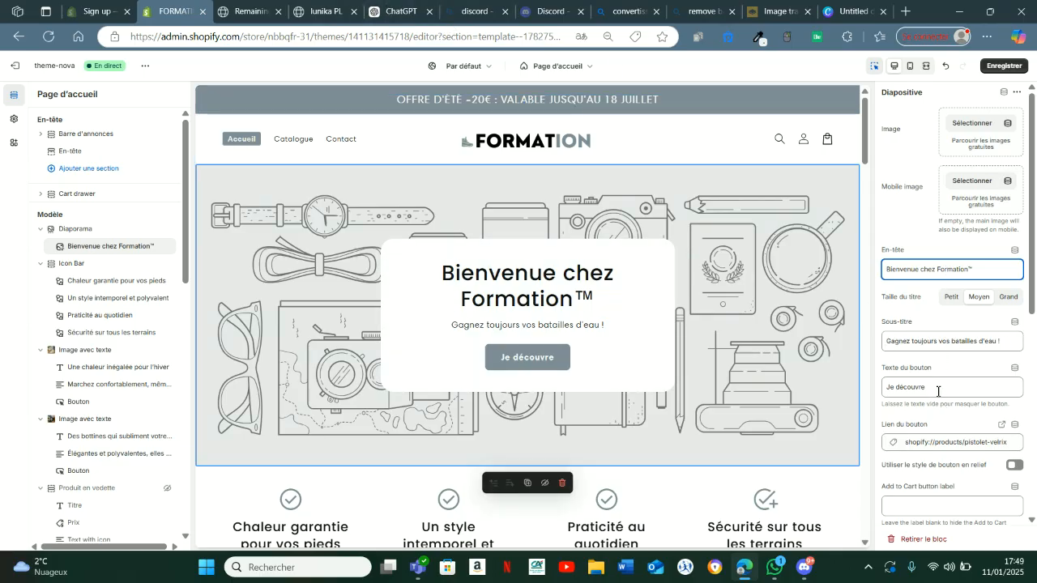
Link the slide's "Je découvre" button to the product Remaining - Botte D'hiver
click(928, 443)
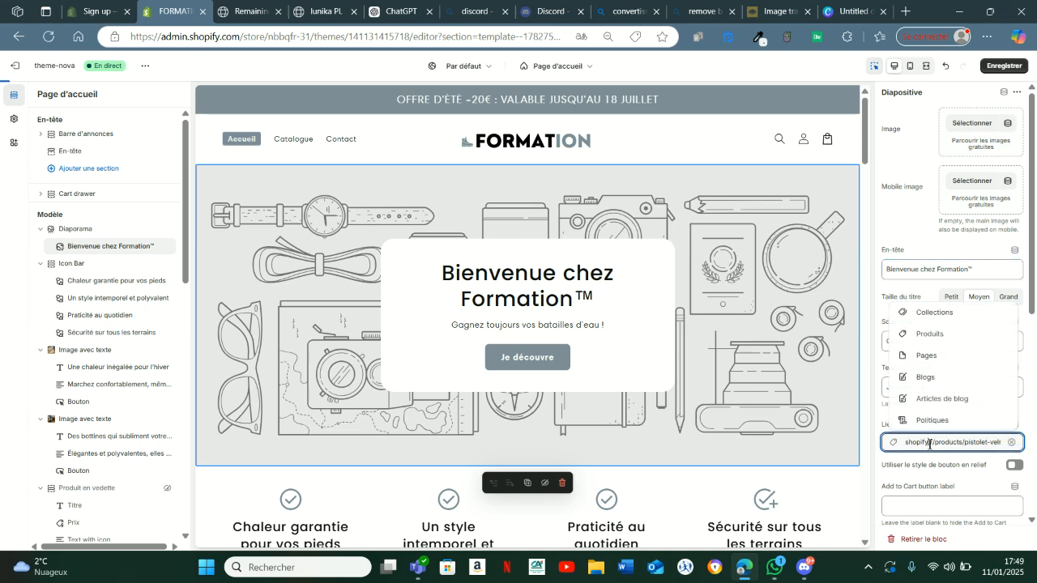
click(940, 334)
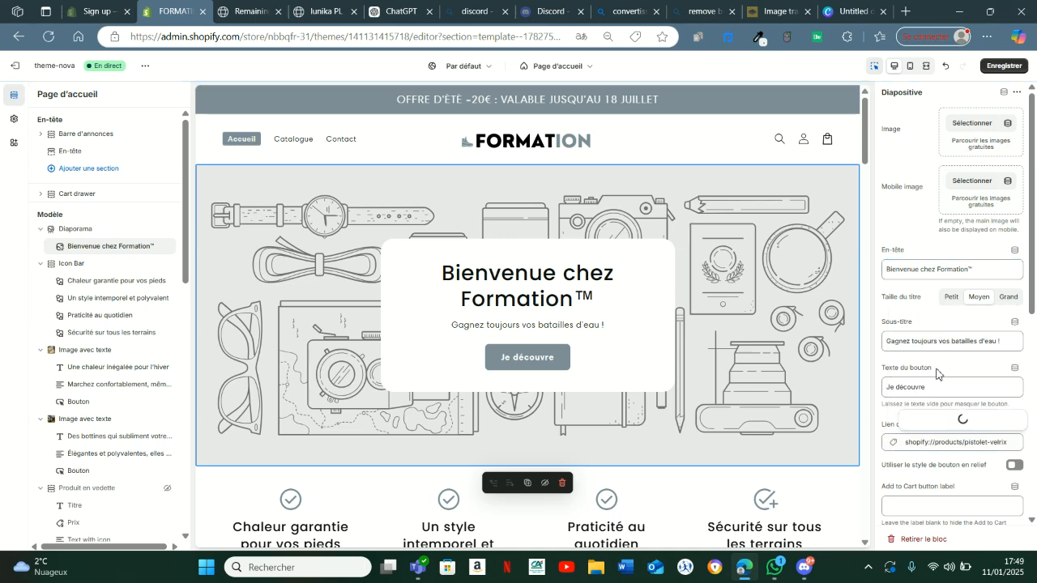
click(953, 421)
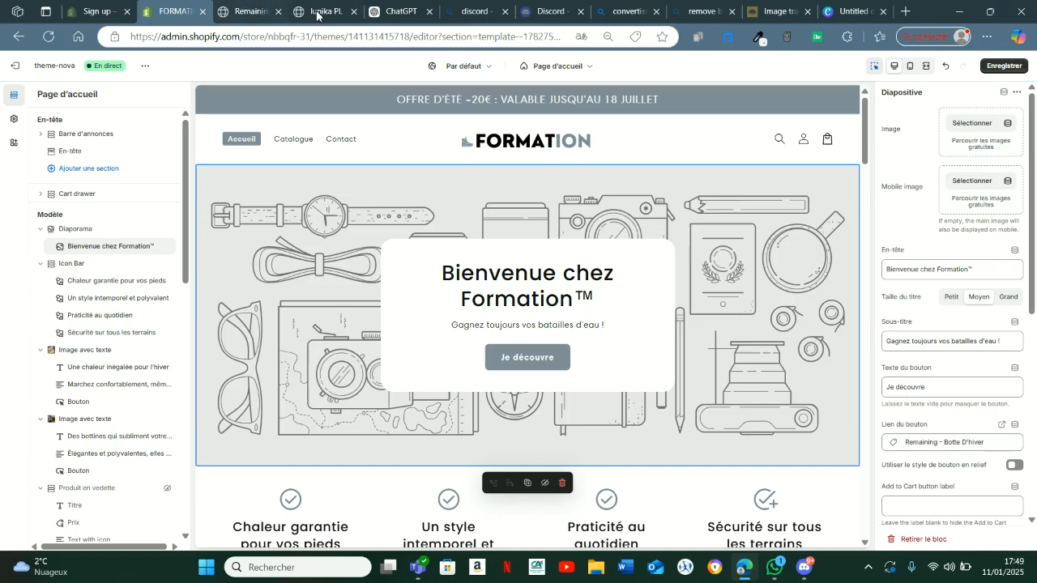
Set the slide's subtitle to "Restez au chaud avec style tout l'hiver !", copied from ChatGPT's answer
click(390, 13)
drag(384, 274, 583, 292)
key(ctrl+c)
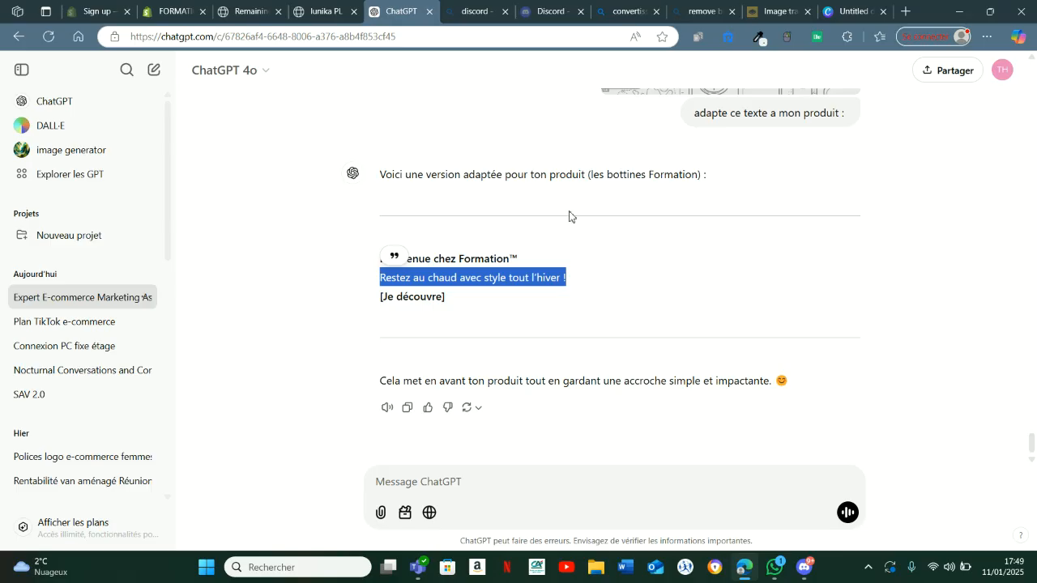
click(174, 10)
triple_click(1009, 344)
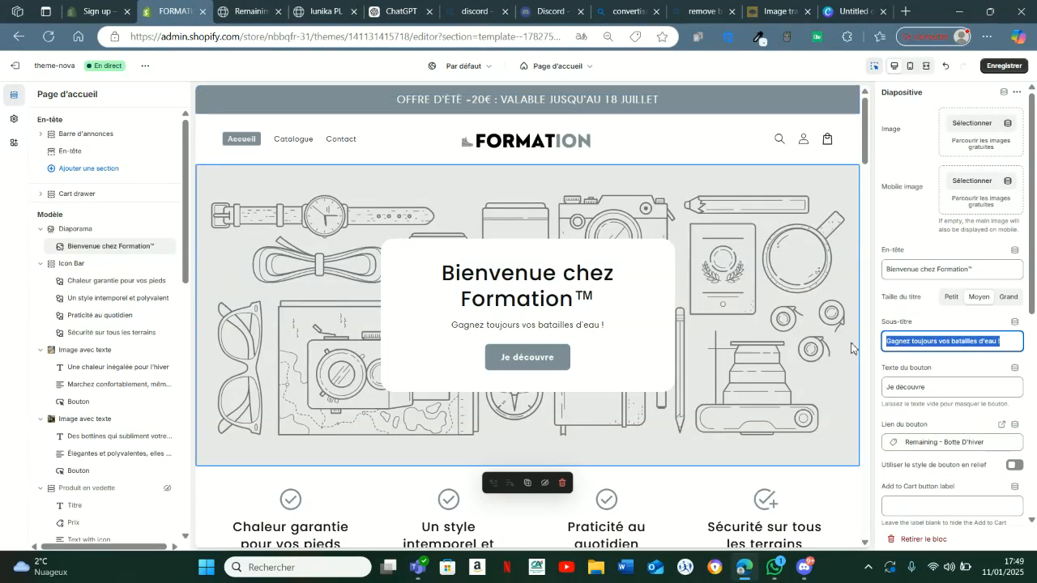
key(ctrl+v)
click(757, 256)
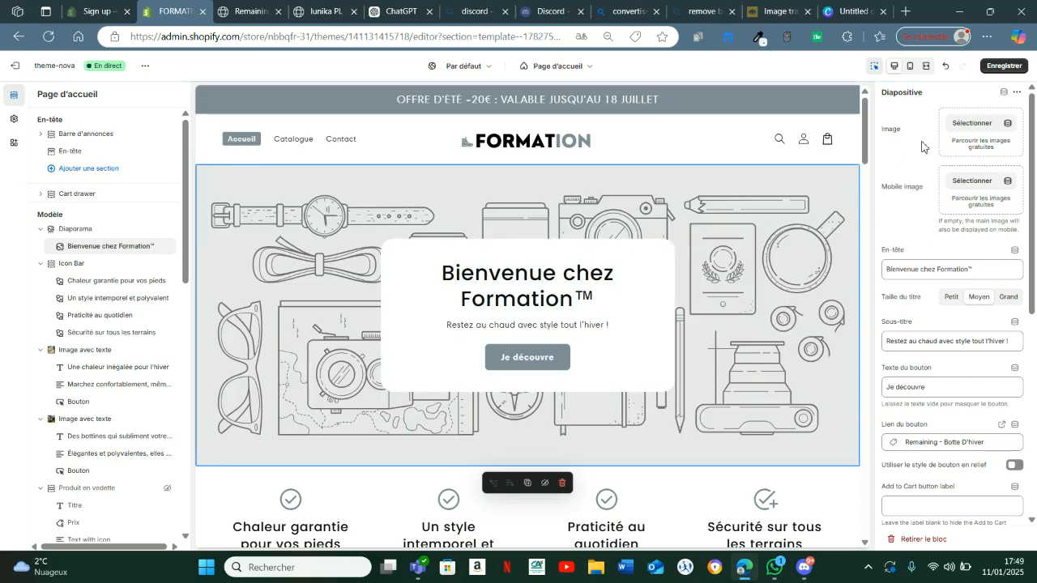
Set the slide's main image to the WEBP banner of the white boots from the store's files
click(956, 130)
click(320, 293)
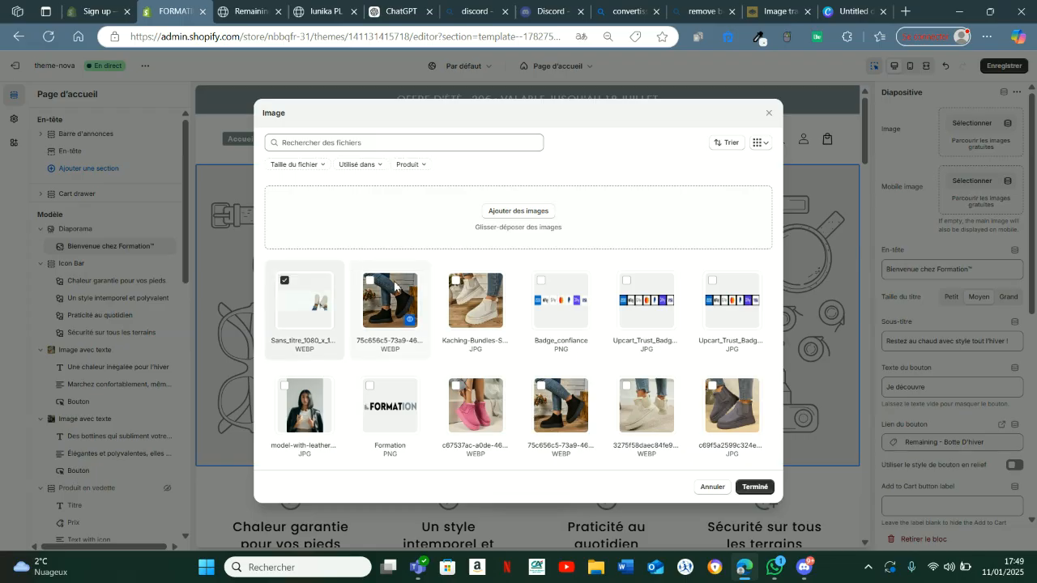
click(749, 485)
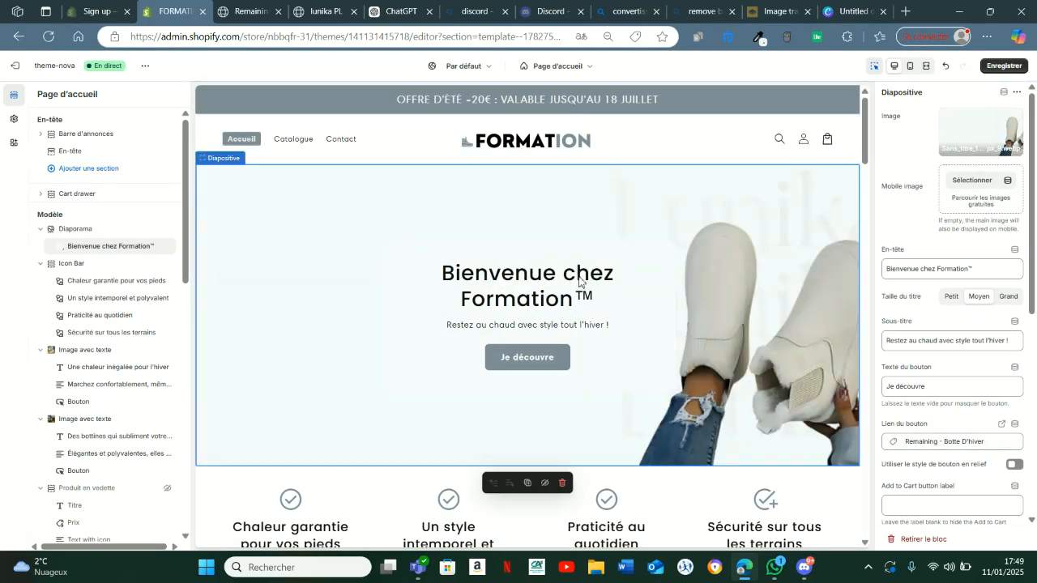
Turn off the content container on desktop for the home page slide
scroll(915, 329, down, 3)
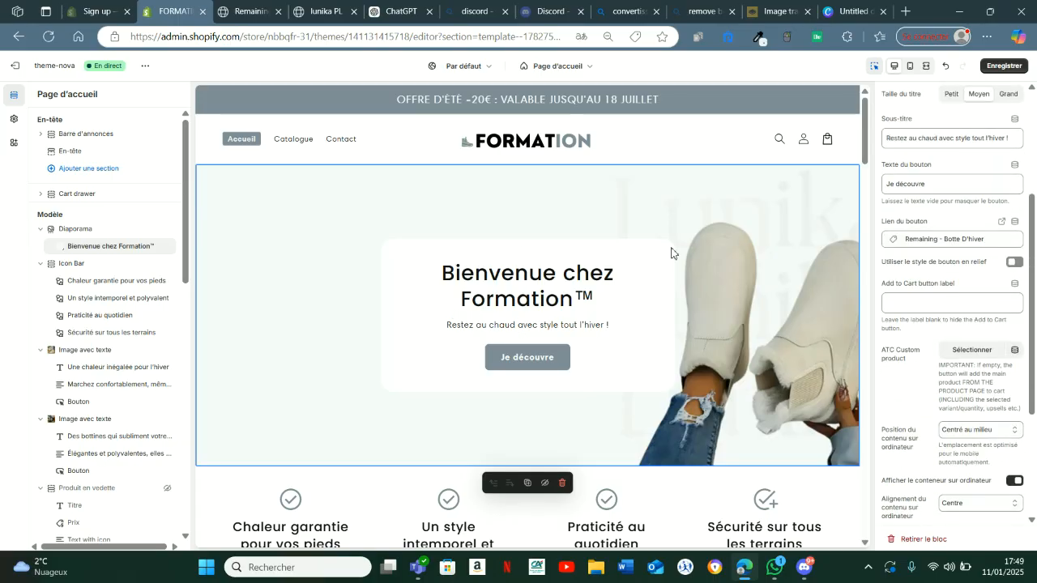
scroll(960, 345, down, 3)
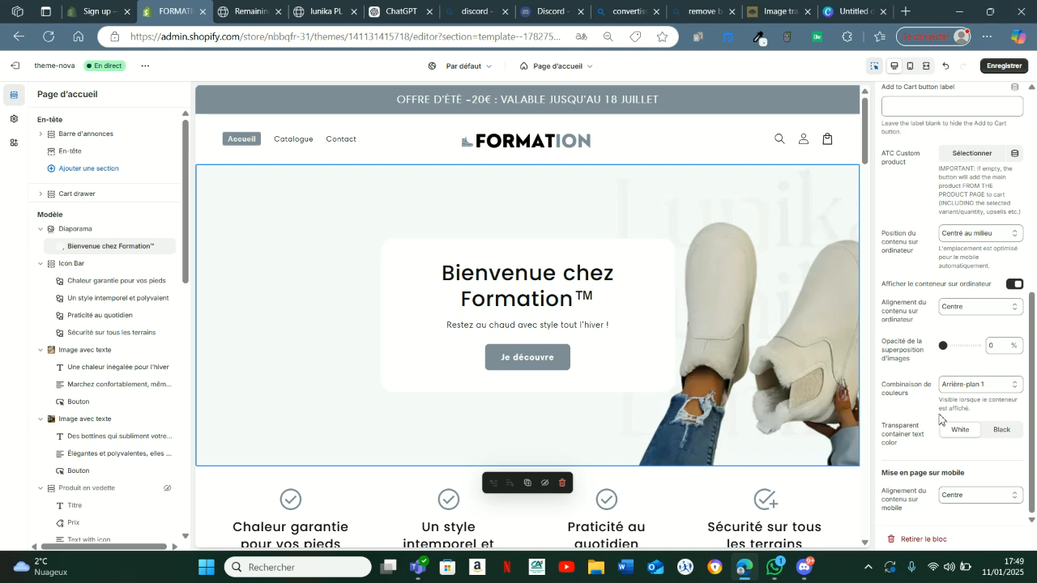
scroll(947, 323, up, 6)
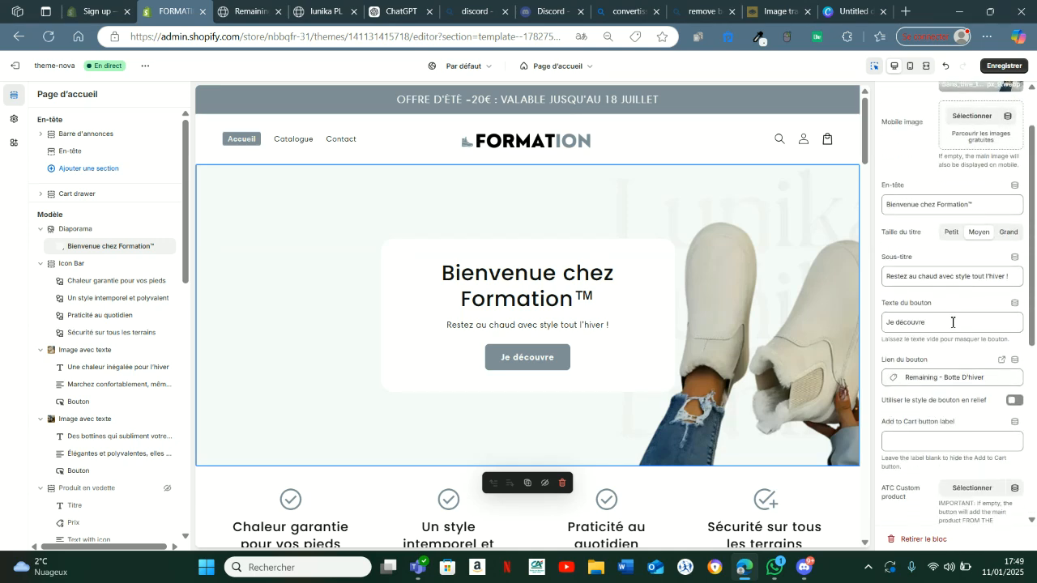
click(83, 232)
scroll(932, 275, down, 1)
scroll(924, 271, up, 1)
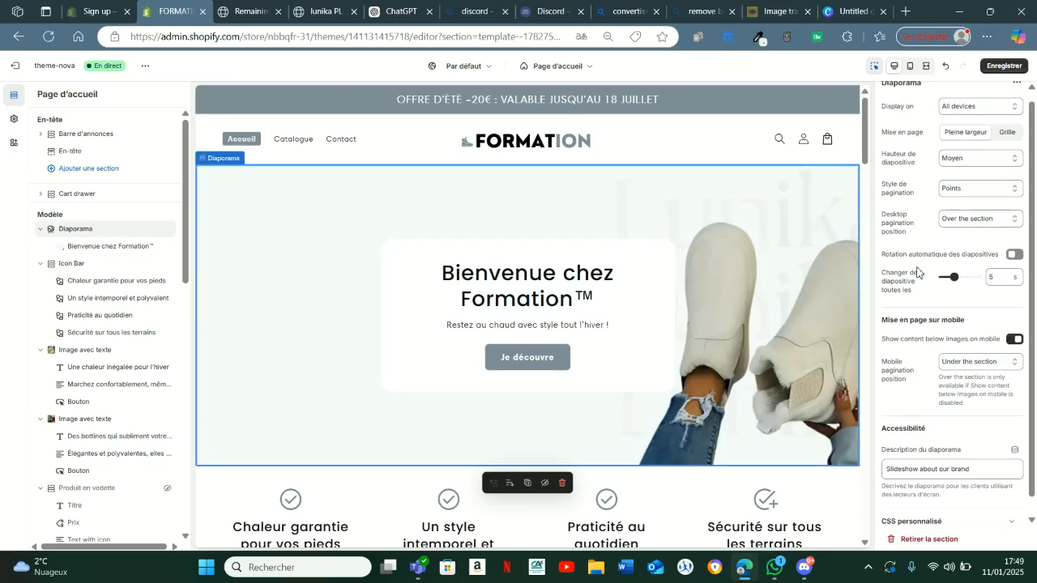
click(783, 219)
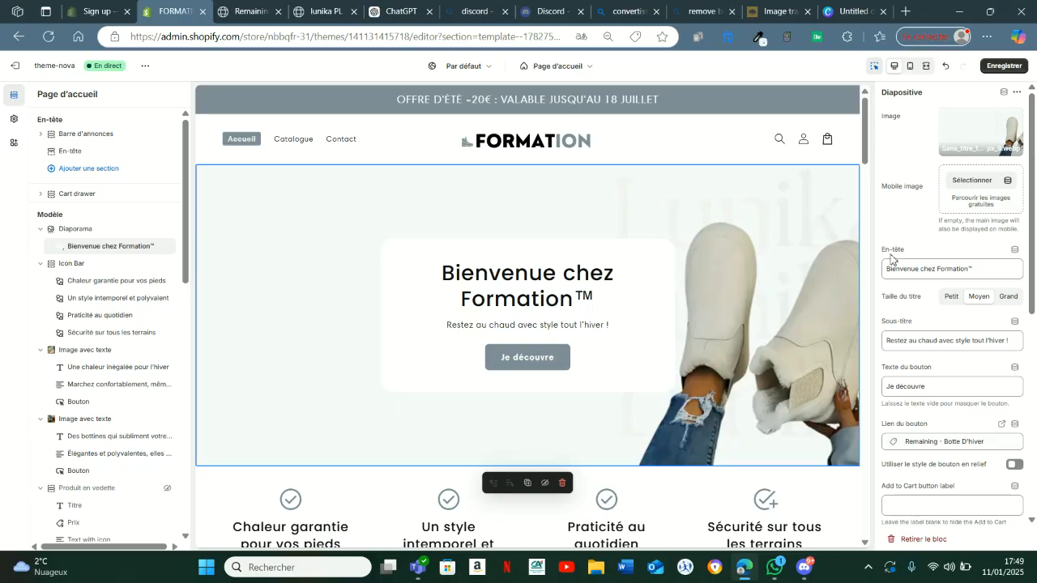
scroll(934, 254, down, 5)
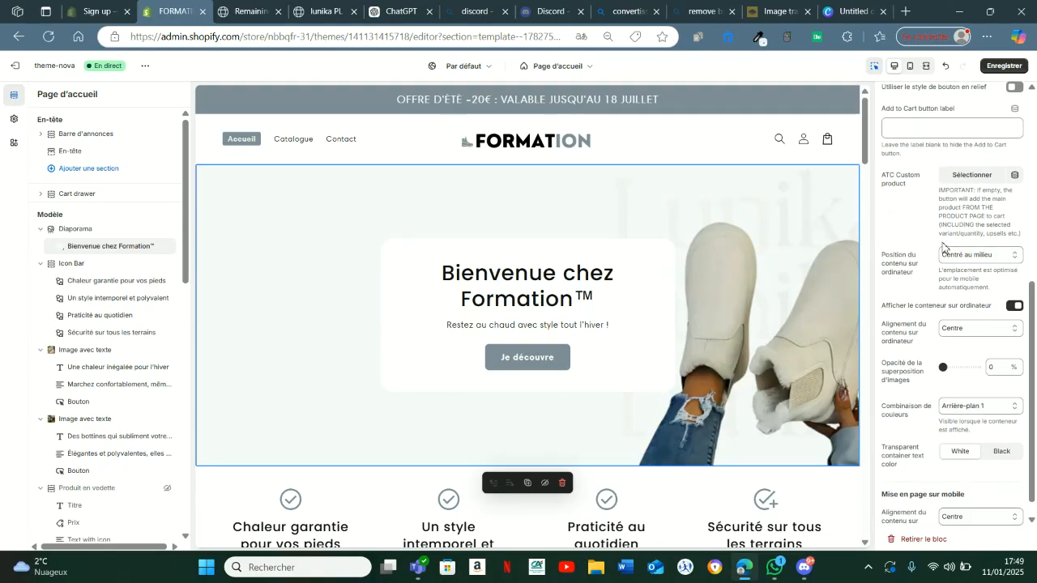
click(1010, 282)
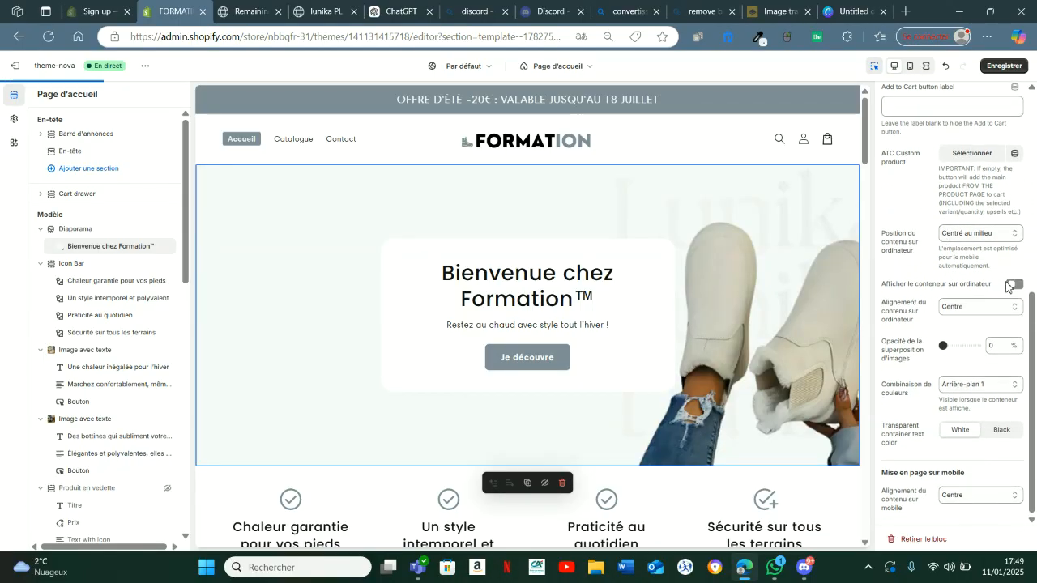
Set the slide's desktop content alignment to Gauche and its transparent container text color to Black
click(980, 308)
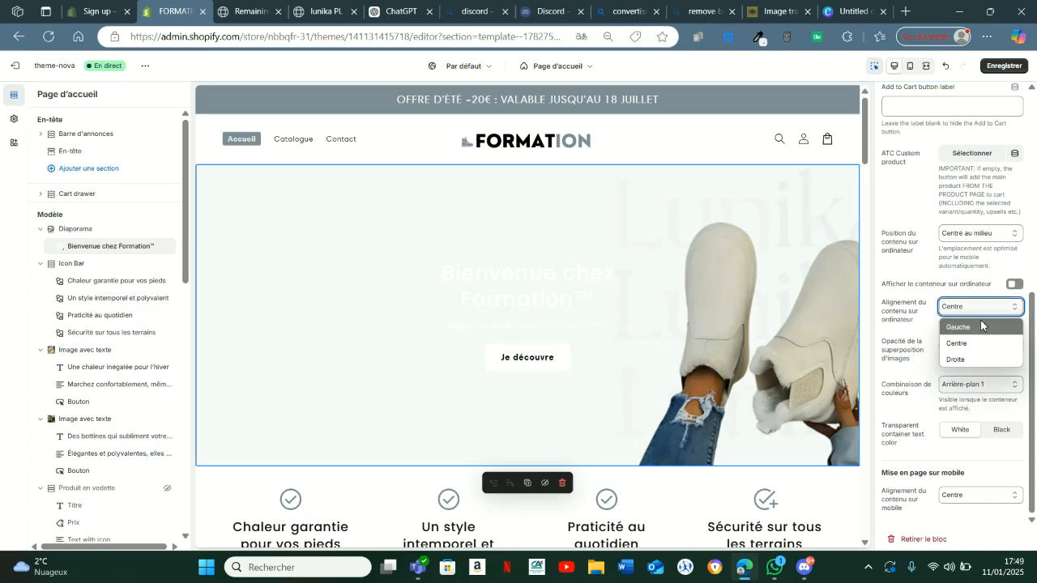
click(980, 326)
click(1003, 432)
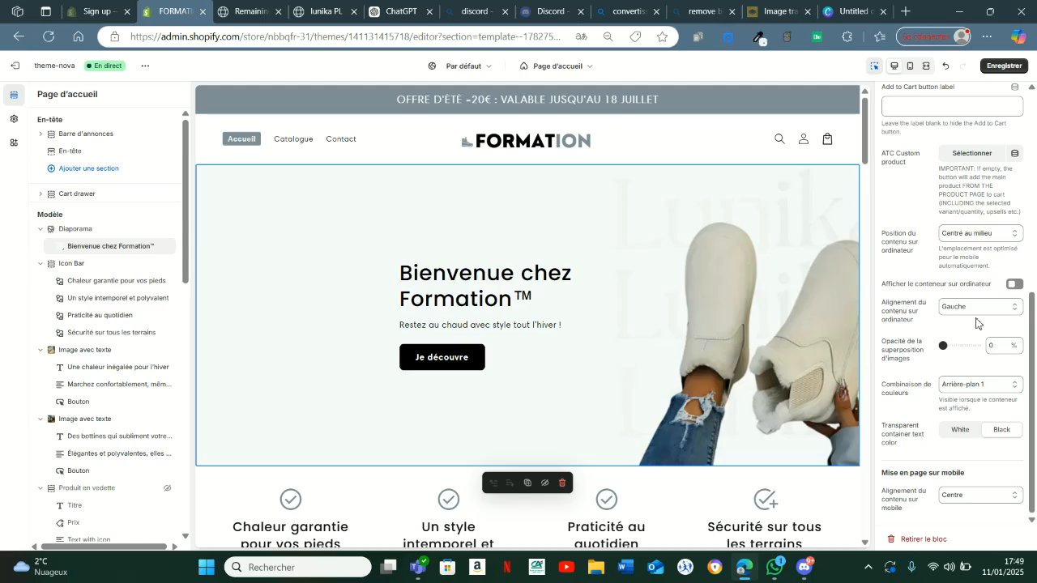
Set the slide's mobile content alignment to Gauche and its desktop content position to Centré à gauche
click(976, 495)
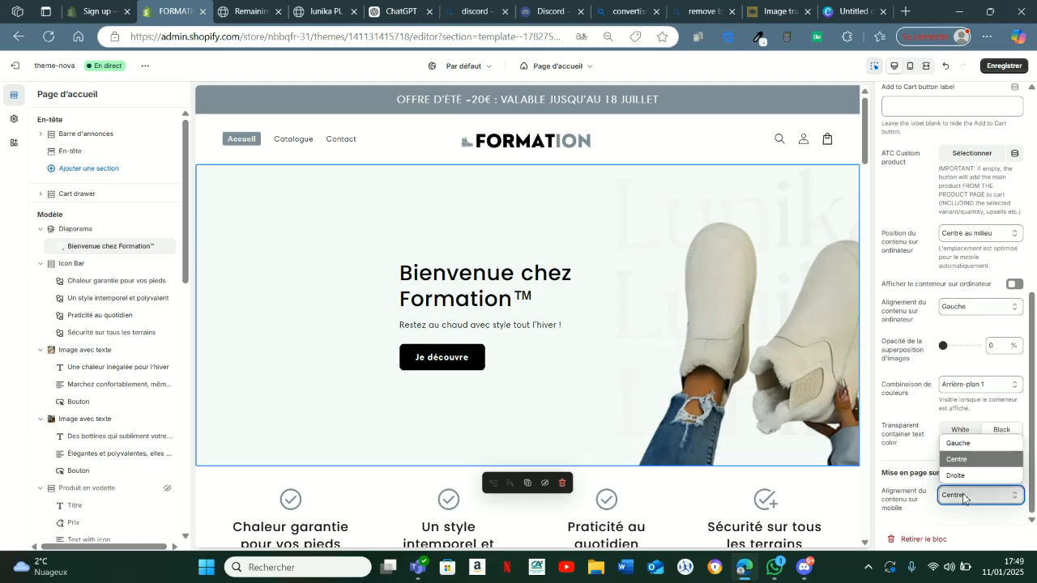
click(965, 444)
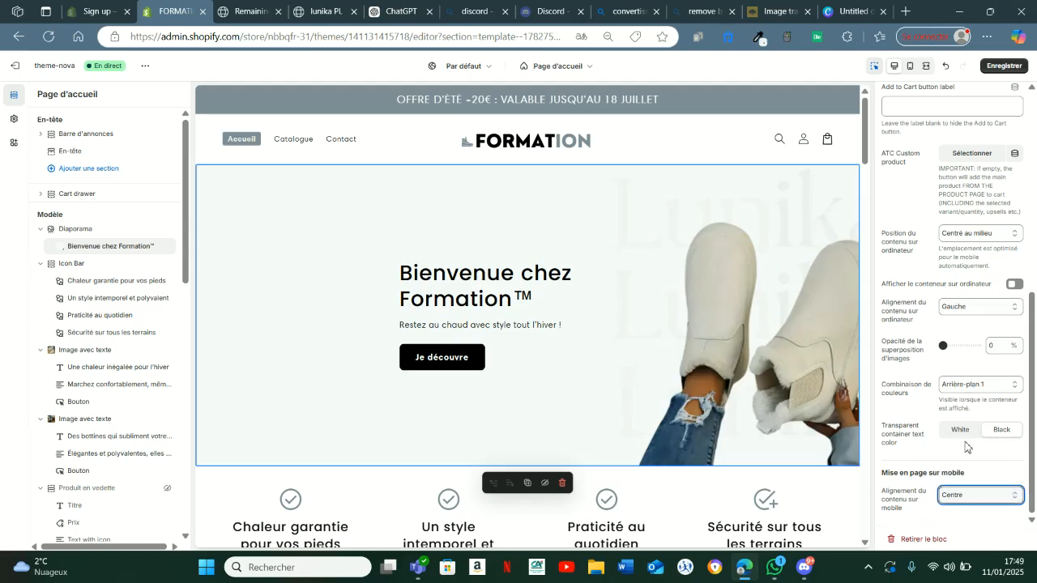
click(968, 234)
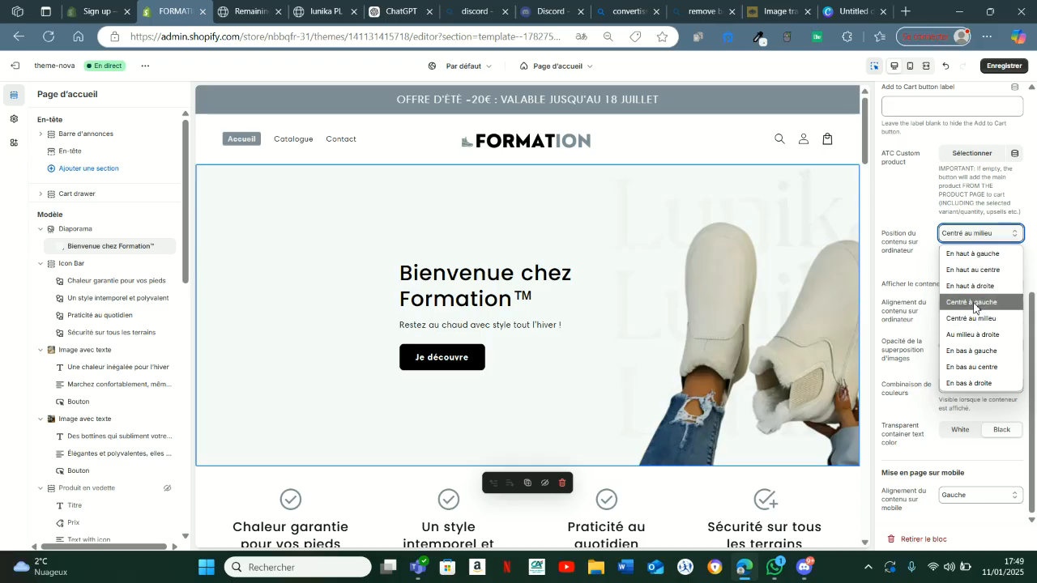
click(971, 302)
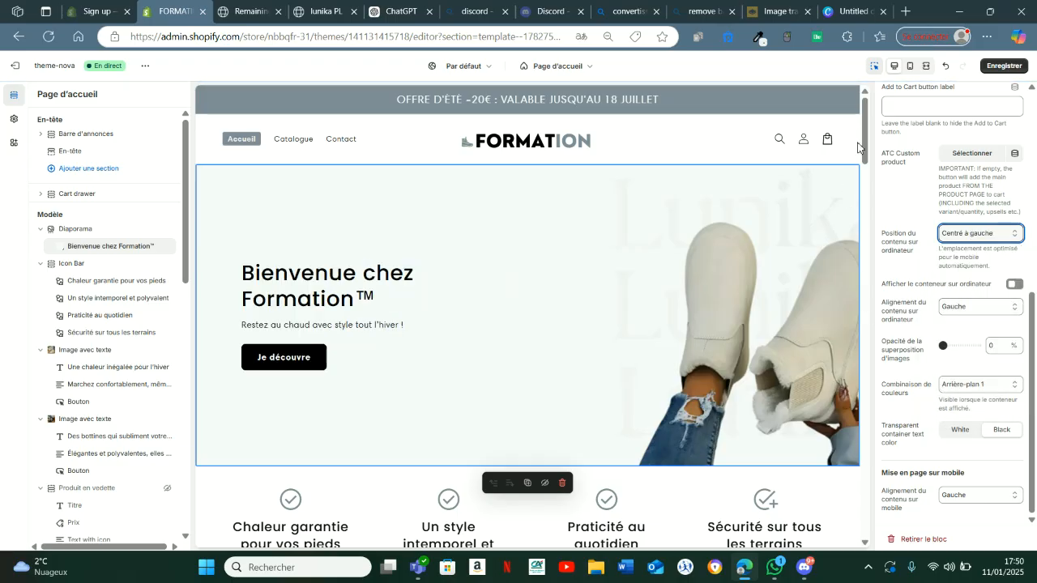
Capture a screenshot of the Notre Mission text block in the home page's footer
scroll(863, 235, down, 8)
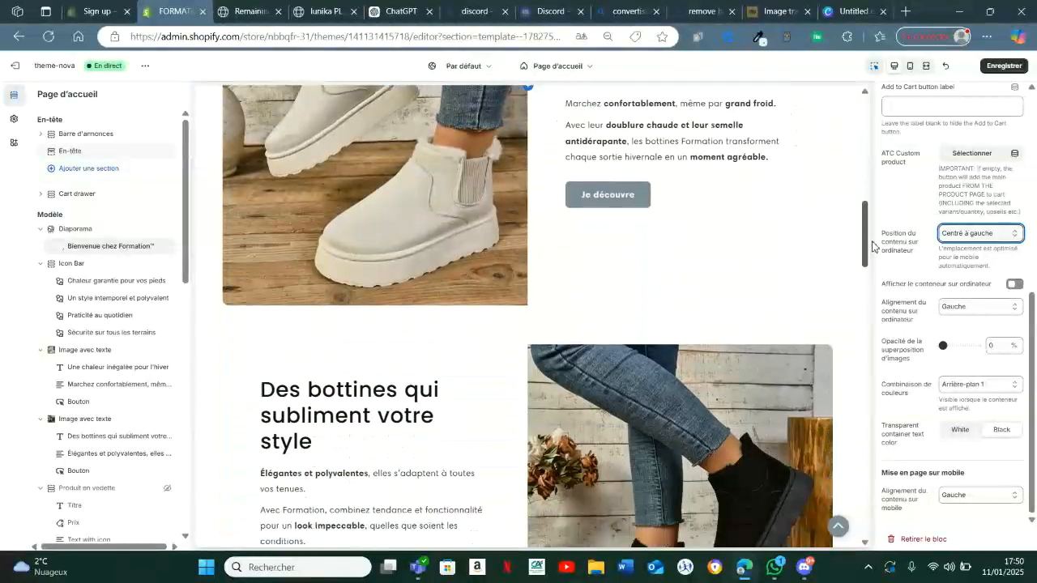
drag(873, 246, 860, 425)
scroll(860, 425, down, 10)
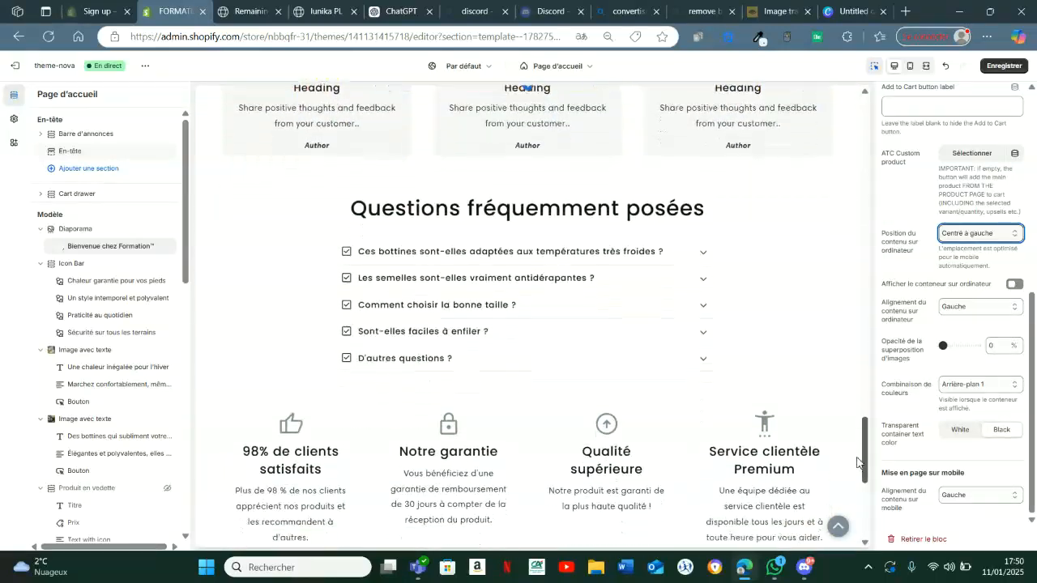
scroll(301, 393, down, 2)
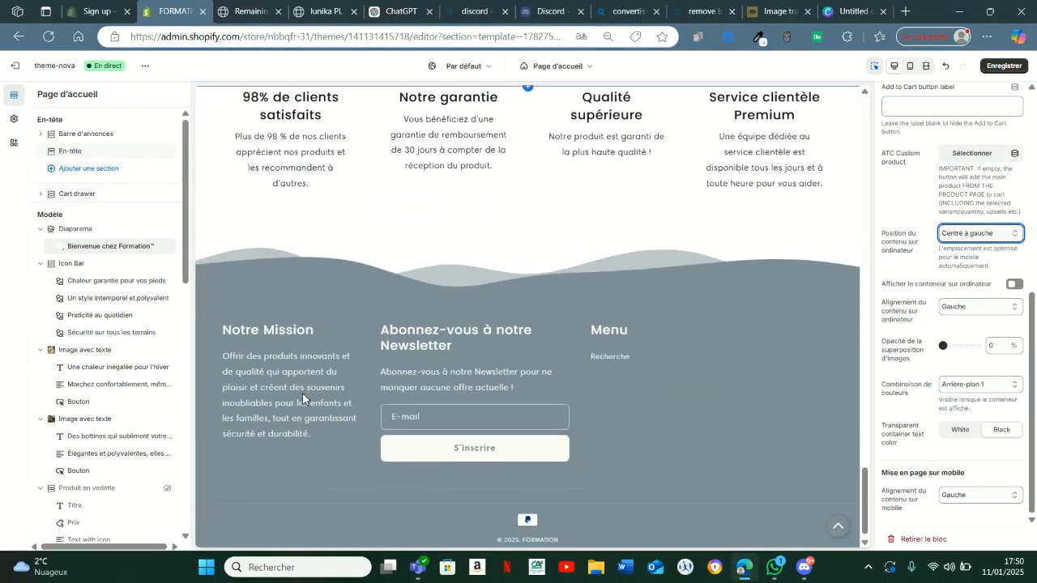
key(super+shift+s)
drag(208, 282, 386, 481)
Send the captured Notre Mission text to ChatGPT with the request "Adapte ce texte a mon produit"
click(409, 12)
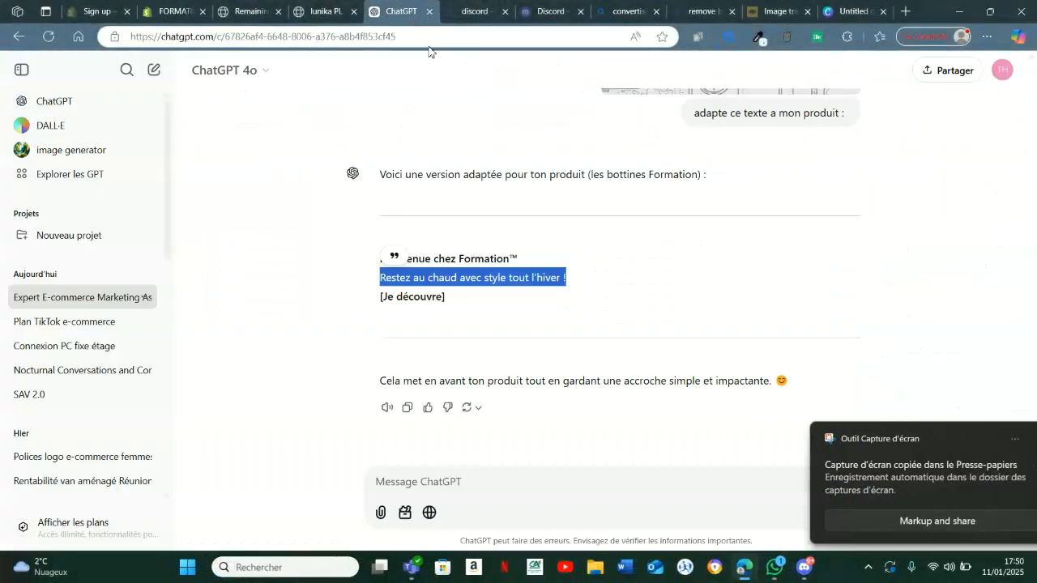
click(472, 489)
key(ctrl+v)
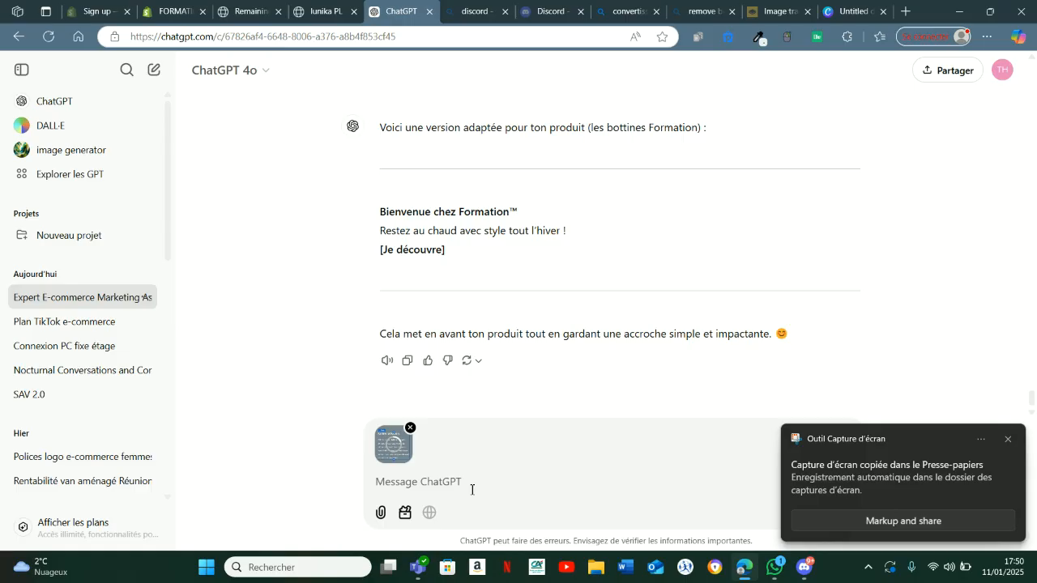
text(Adapte ce)
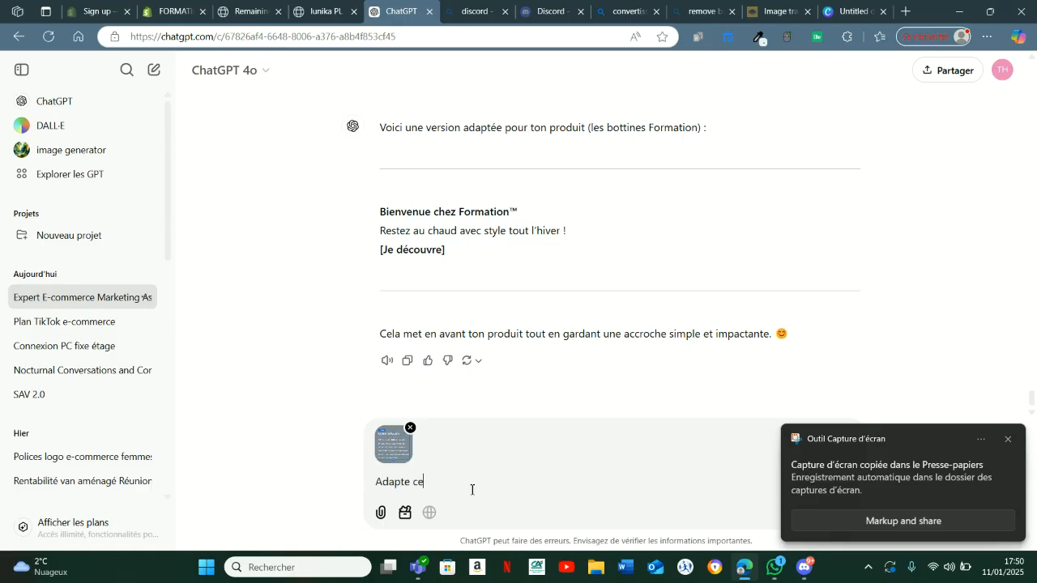
text( texte a mon prod)
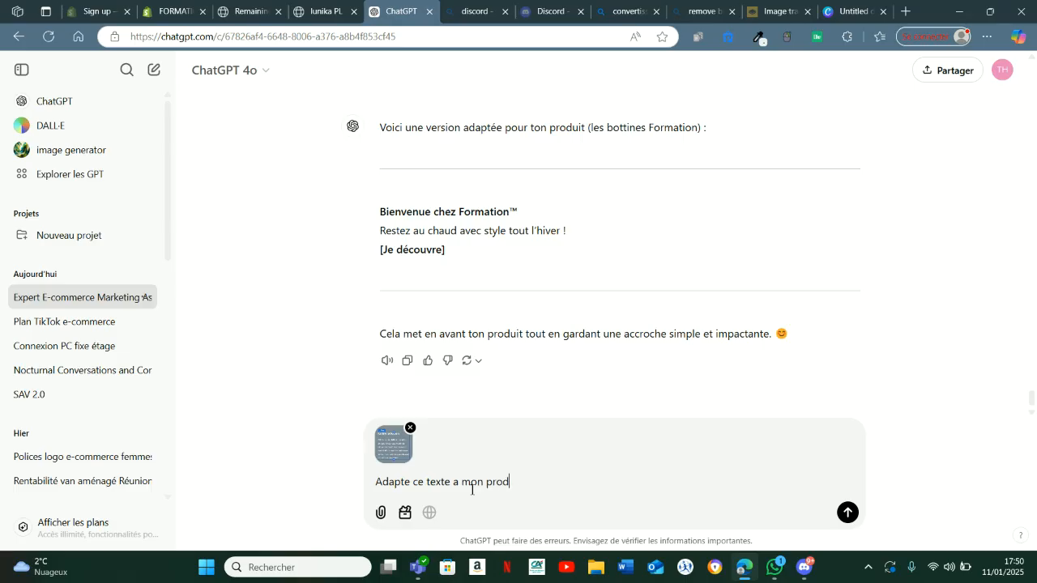
text(uit)
key(Return)
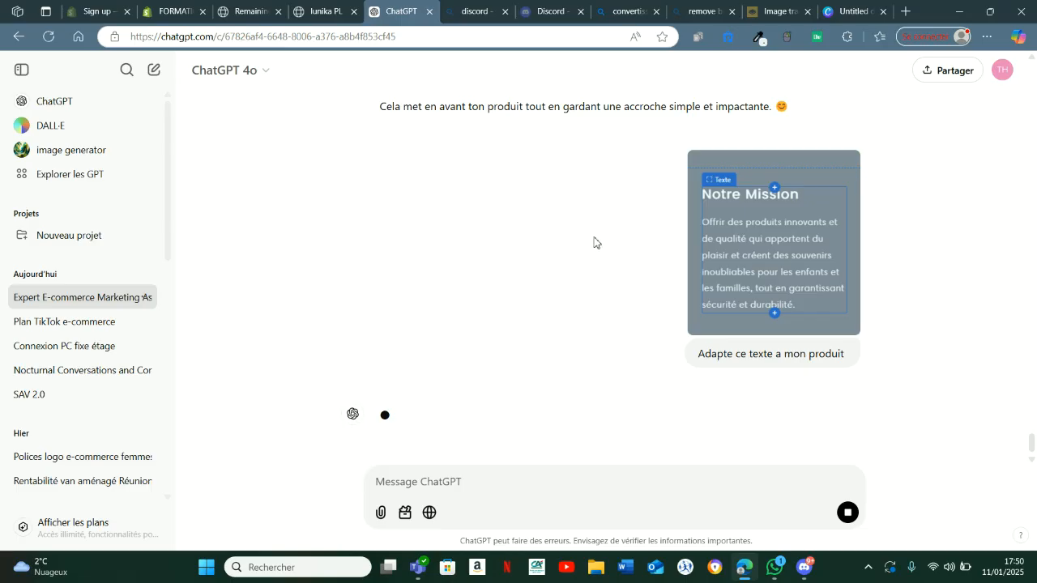
Replace the footer's Notre Mission subtext with ChatGPT's adapted version beginning "Offrir des bottines élégantes, confortables et de qualité"
click(166, 12)
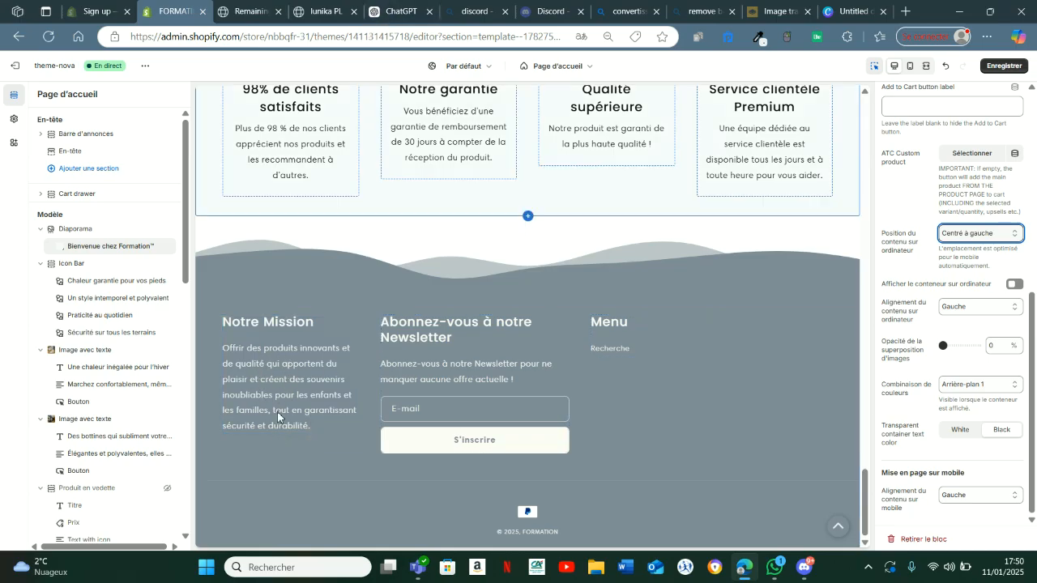
click(397, 11)
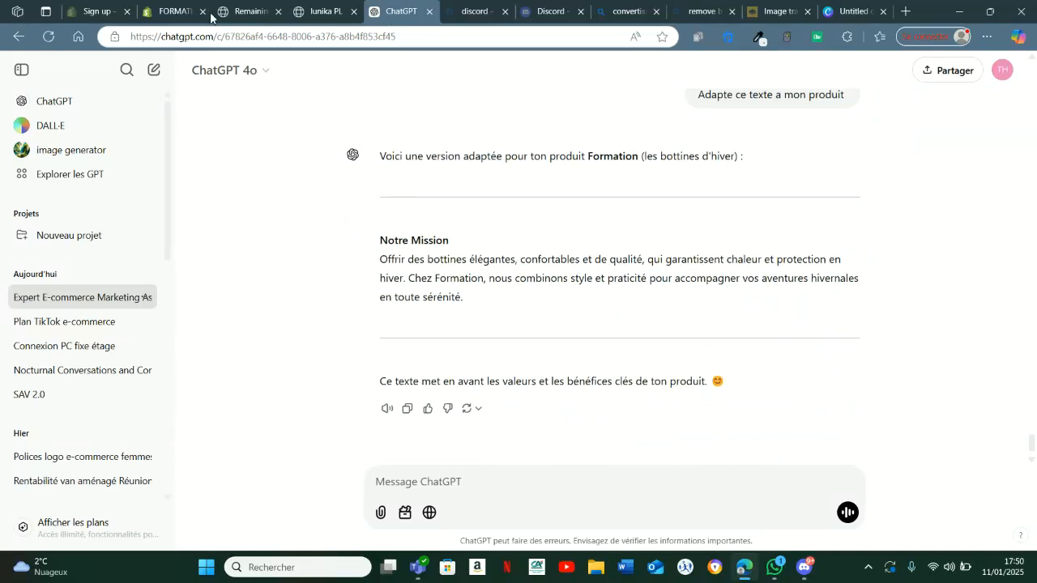
drag(470, 305, 380, 260)
key(ctrl+c)
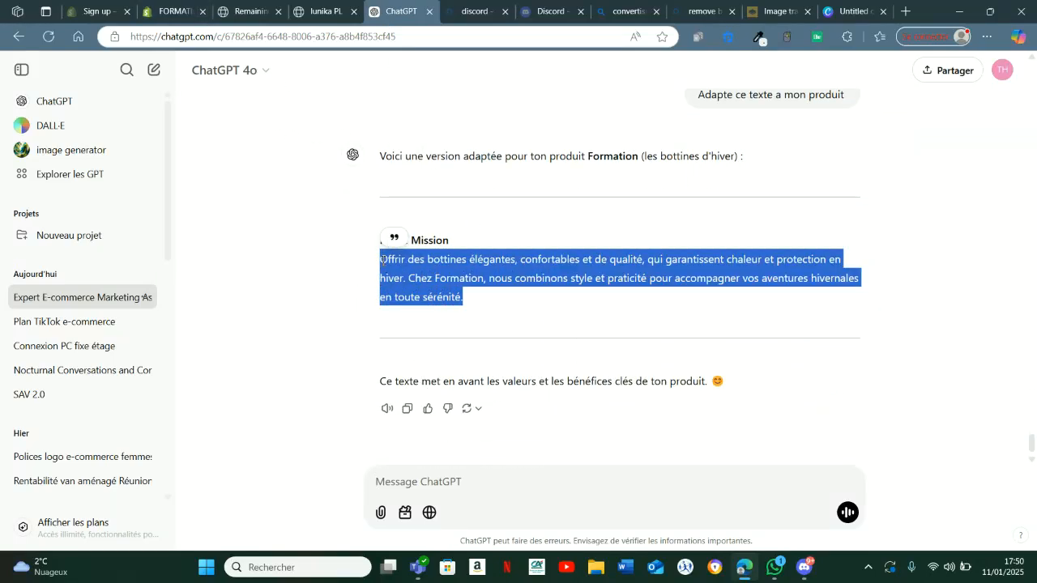
click(174, 11)
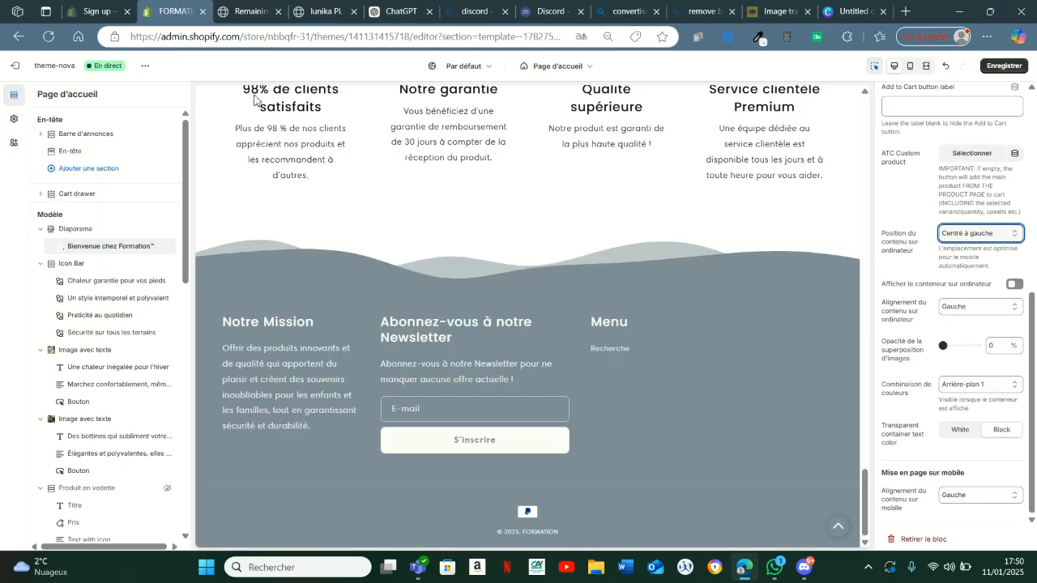
click(250, 358)
triple_click(884, 236)
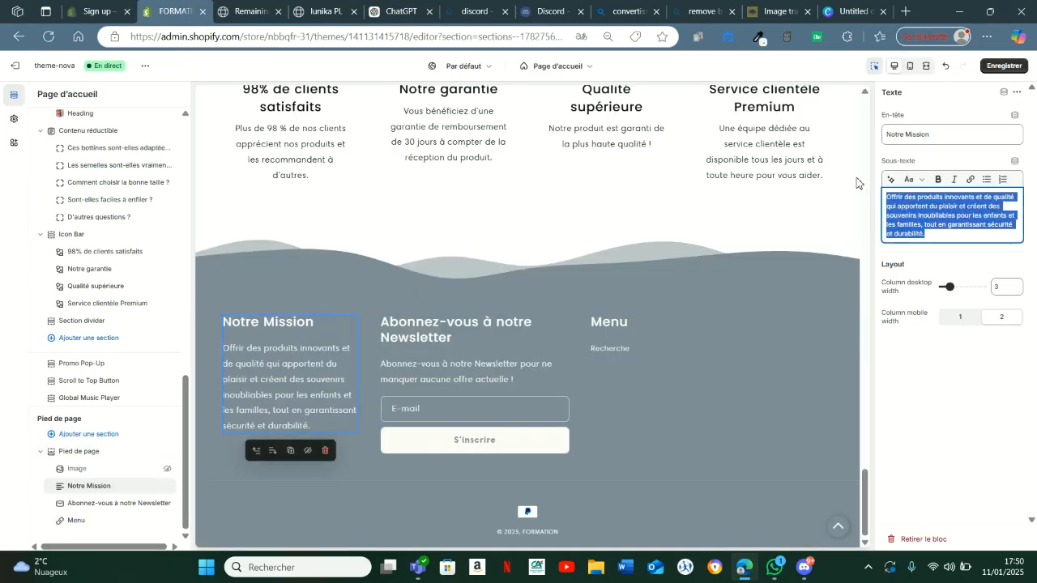
key(ctrl+v)
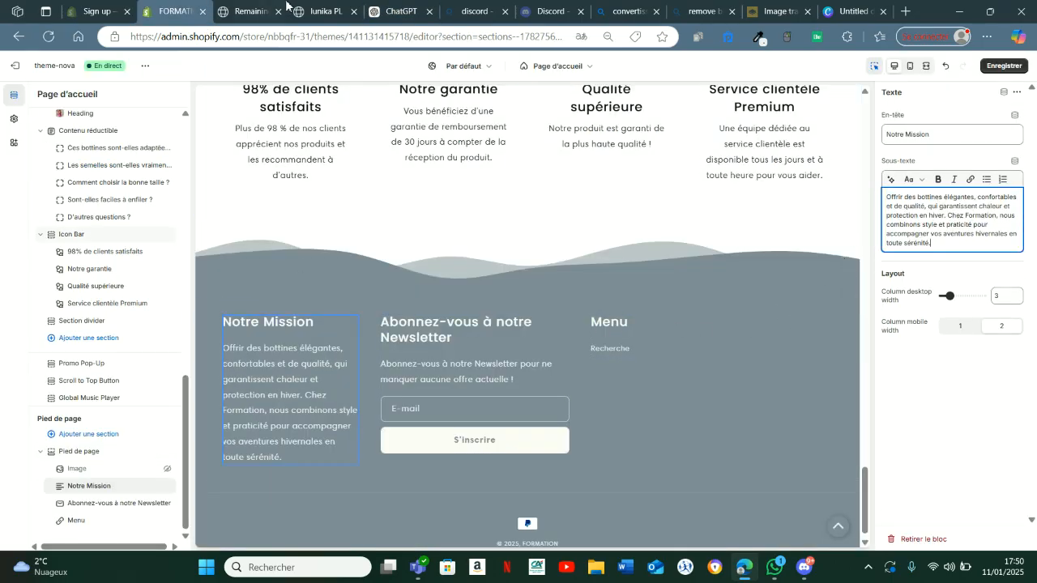
Ask ChatGPT for a shorter version of the mission text with the message "plus court stp"
click(401, 11)
click(483, 486)
text(p)
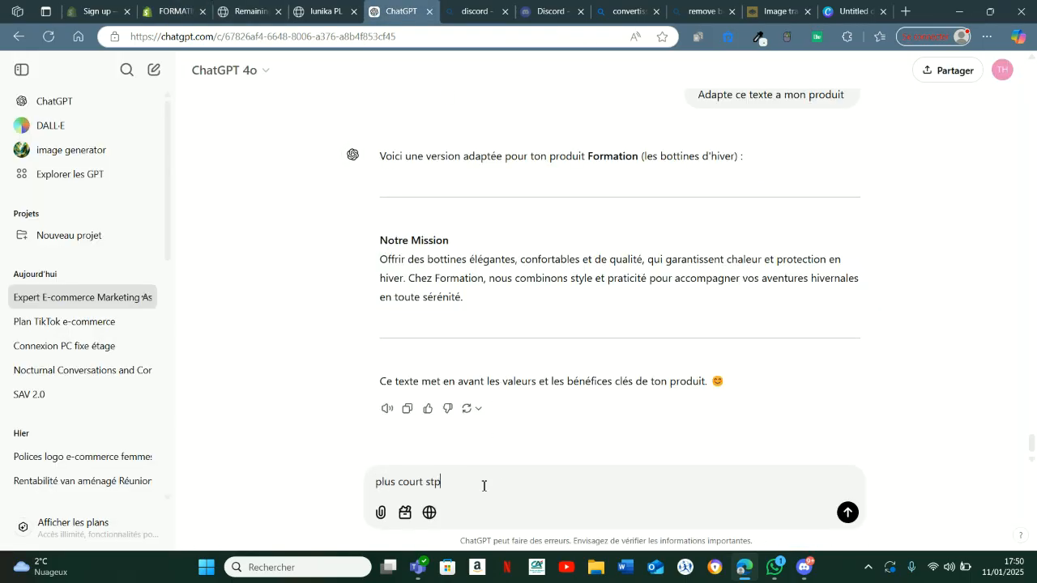
text(lus court stp)
key(Return)
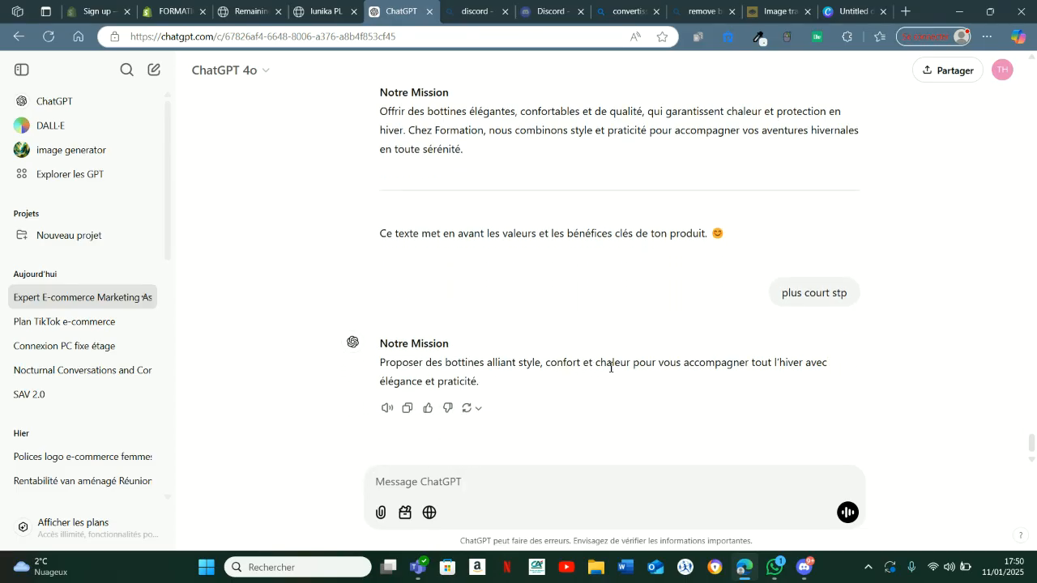
Set the Notre Mission subtext to ChatGPT's "Proposer des bottines alliant style, confort et chaleur pour vous accompagner tout l'hiver avec élégance et praticité."
drag(381, 377, 372, 369)
key(ctrl+c)
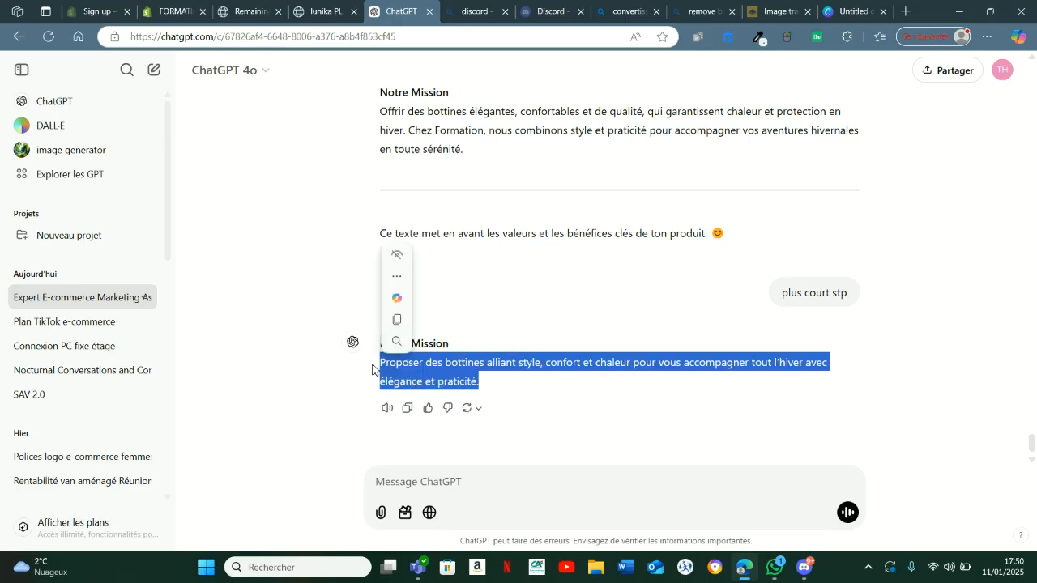
click(180, 12)
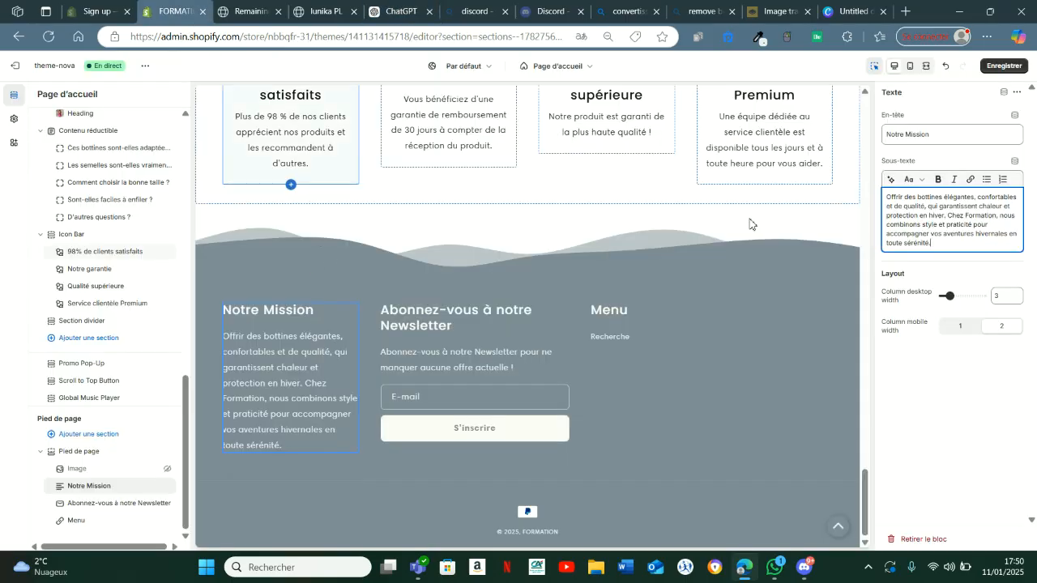
key(ctrl+v)
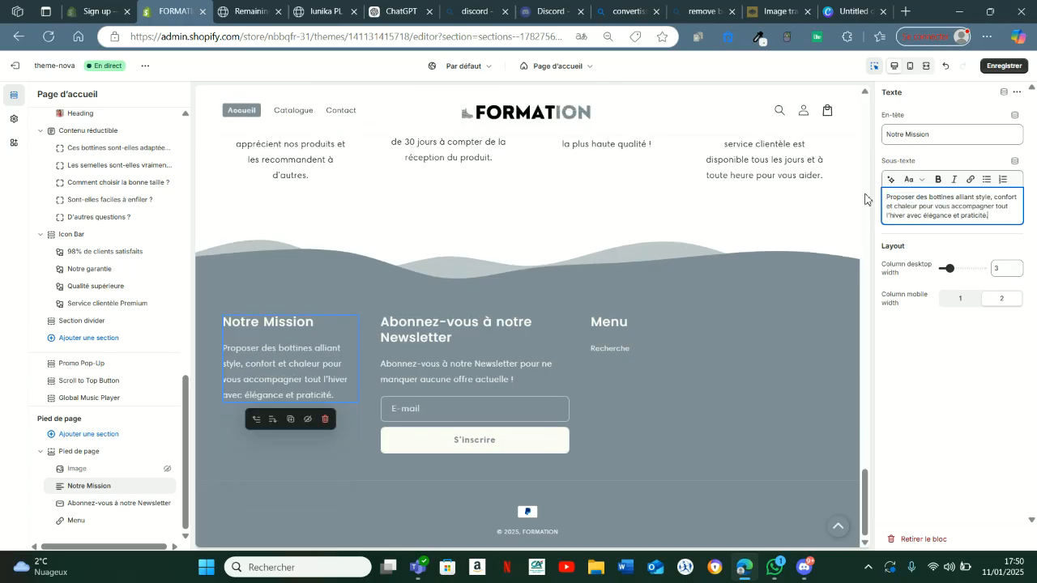
Check the home page preview and save the theme changes
drag(864, 501, 868, 121)
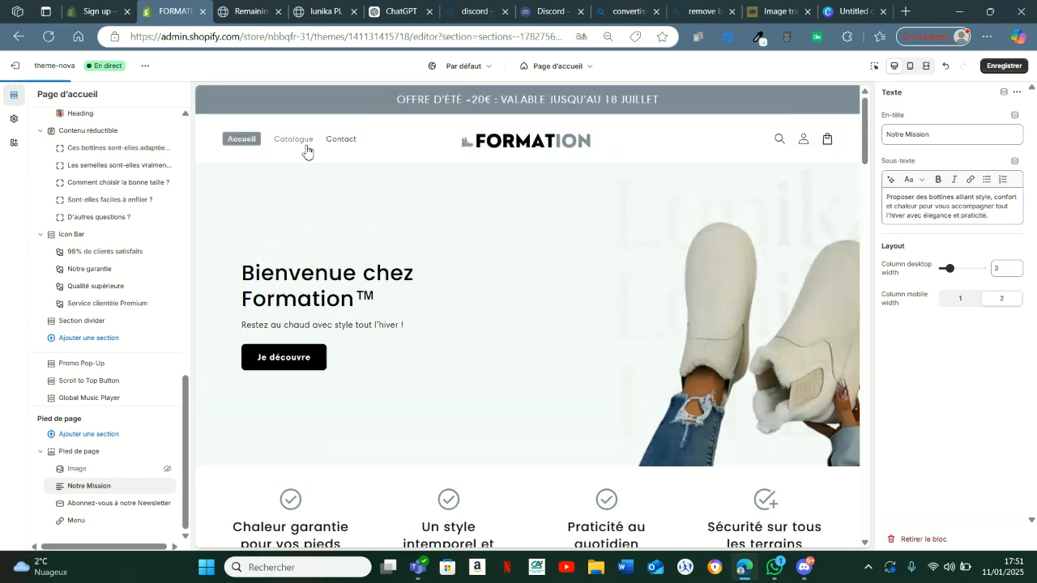
scroll(293, 349, down, 20)
scroll(647, 330, up, 11)
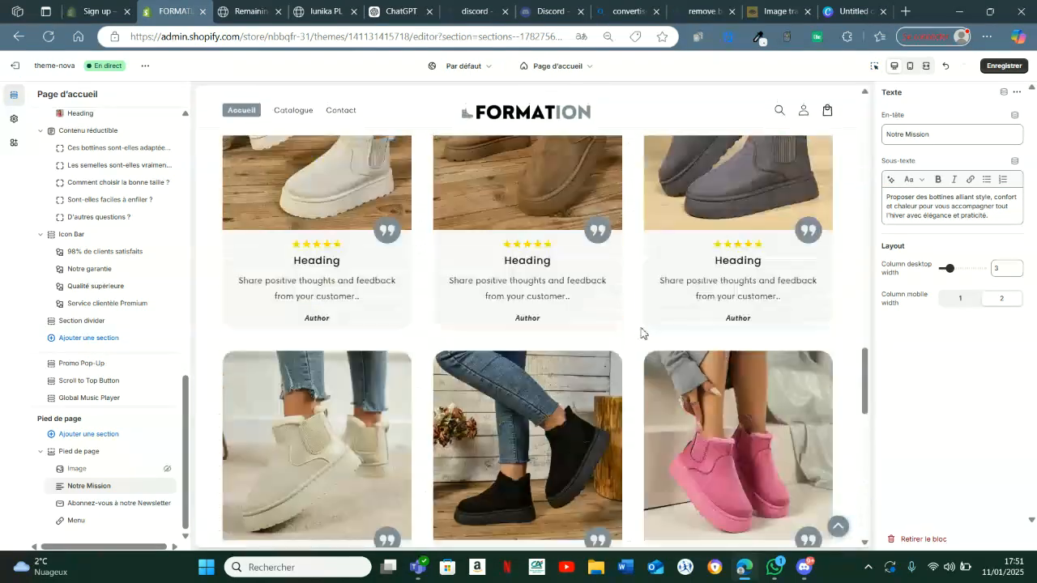
click(1004, 66)
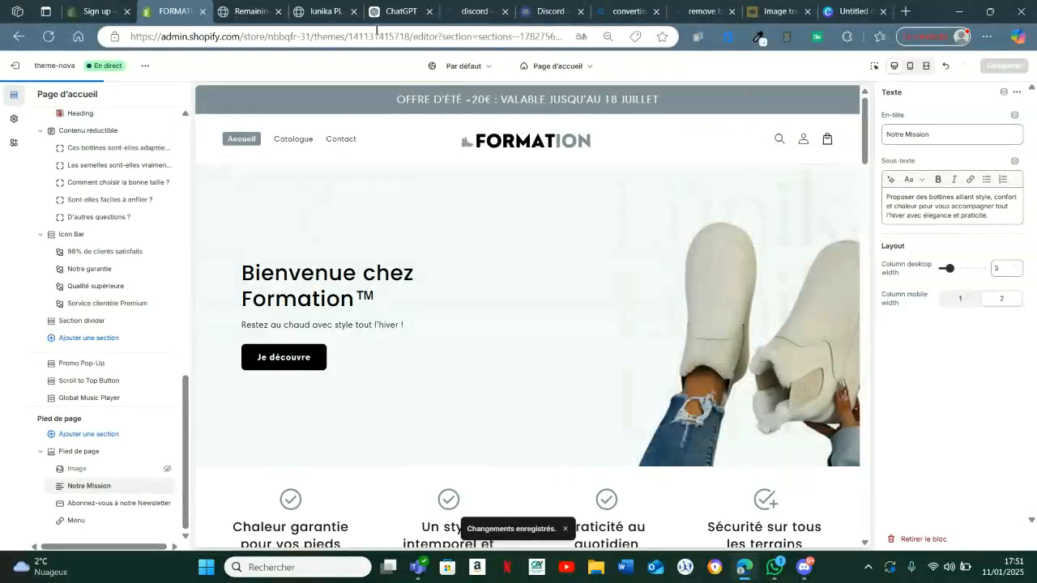
Open the published store and review the home page down to its footer and the Remaining - Botte D'hiver product page
click(143, 68)
click(64, 170)
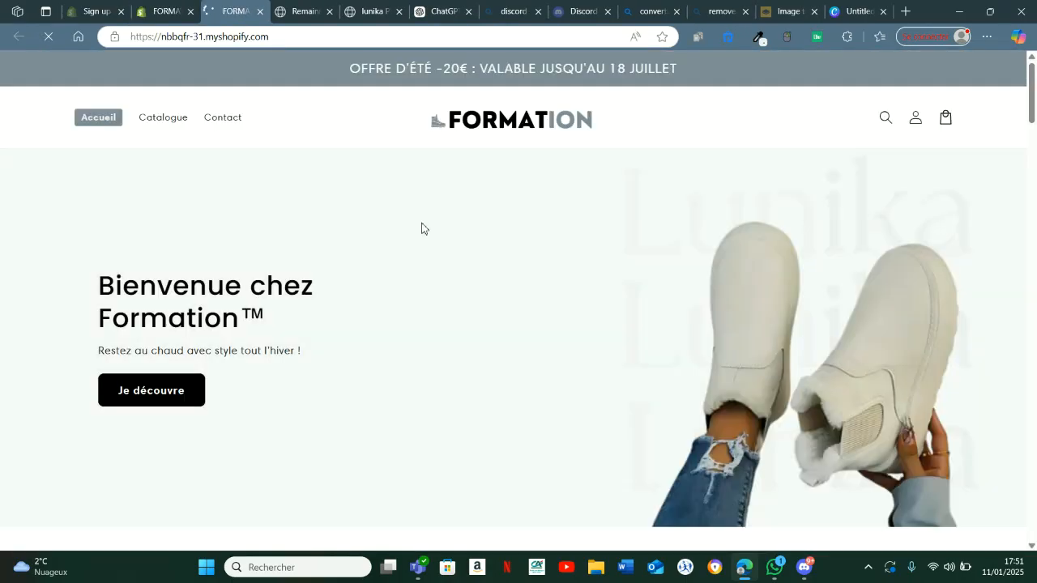
key(ctrl+minus)
key(ctrl+minus)
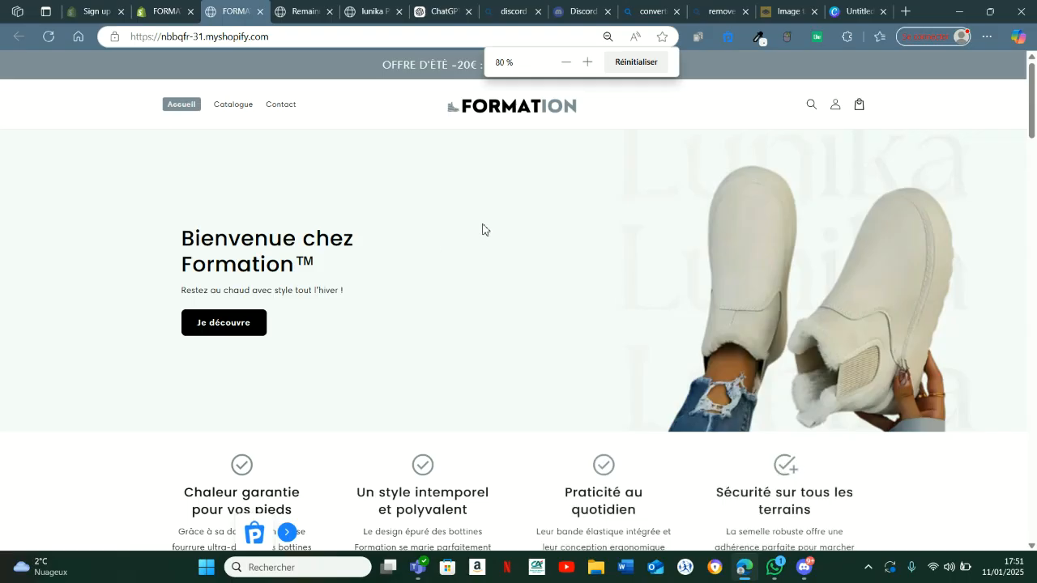
scroll(455, 228, down, 10)
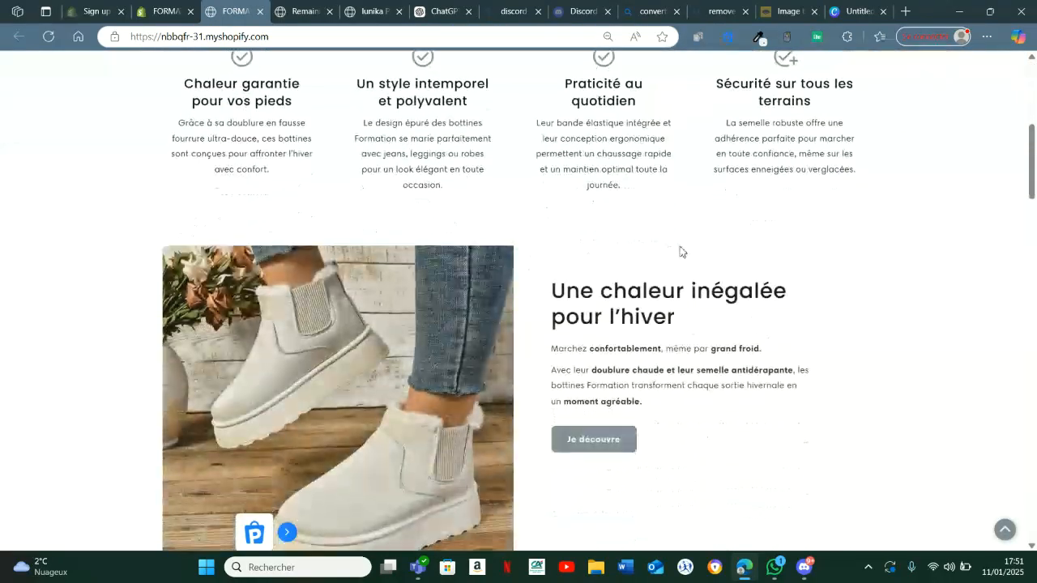
scroll(852, 259, down, 10)
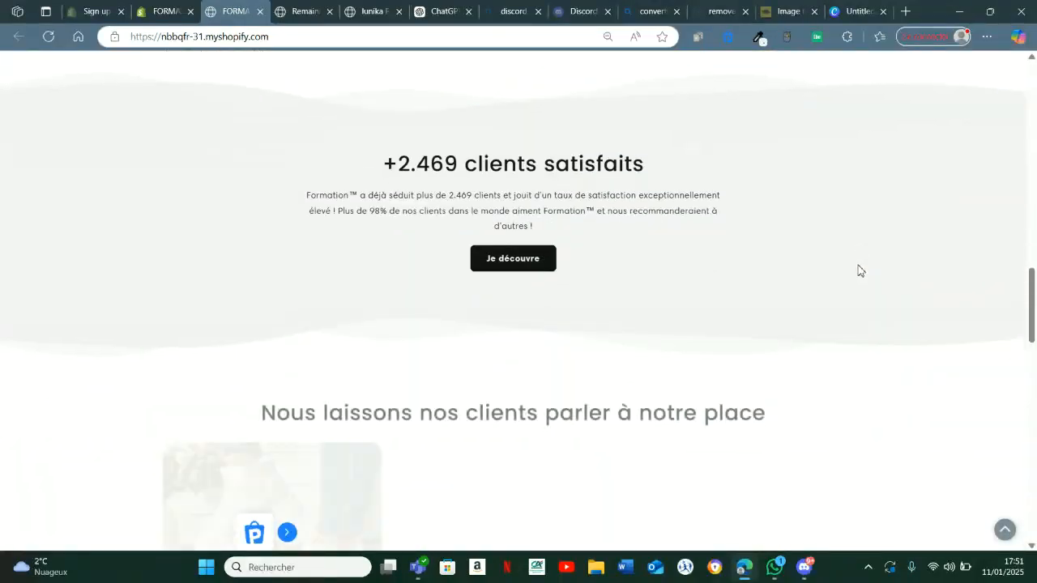
scroll(863, 271, down, 10)
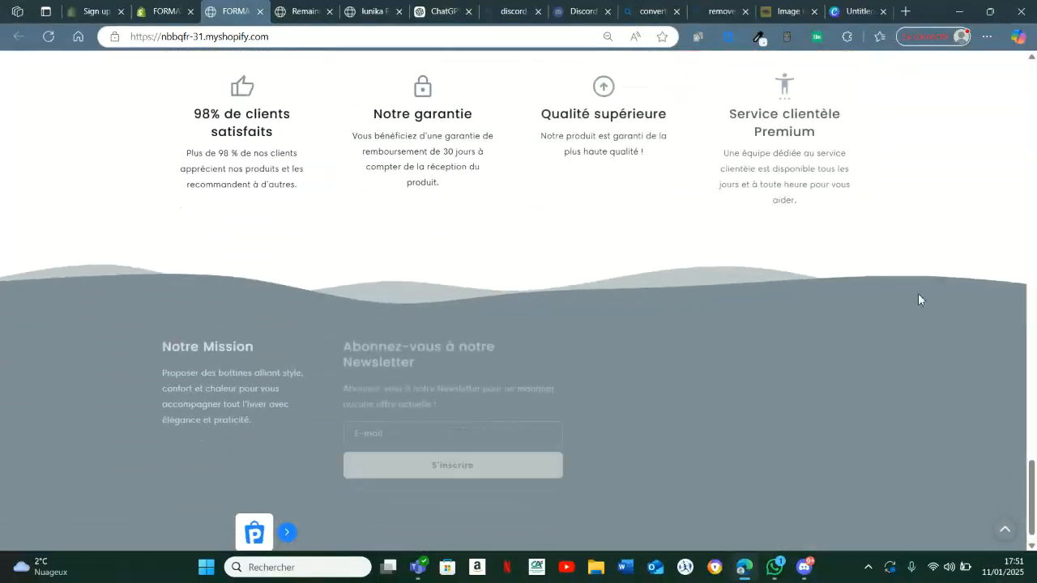
drag(1032, 495, 1035, 275)
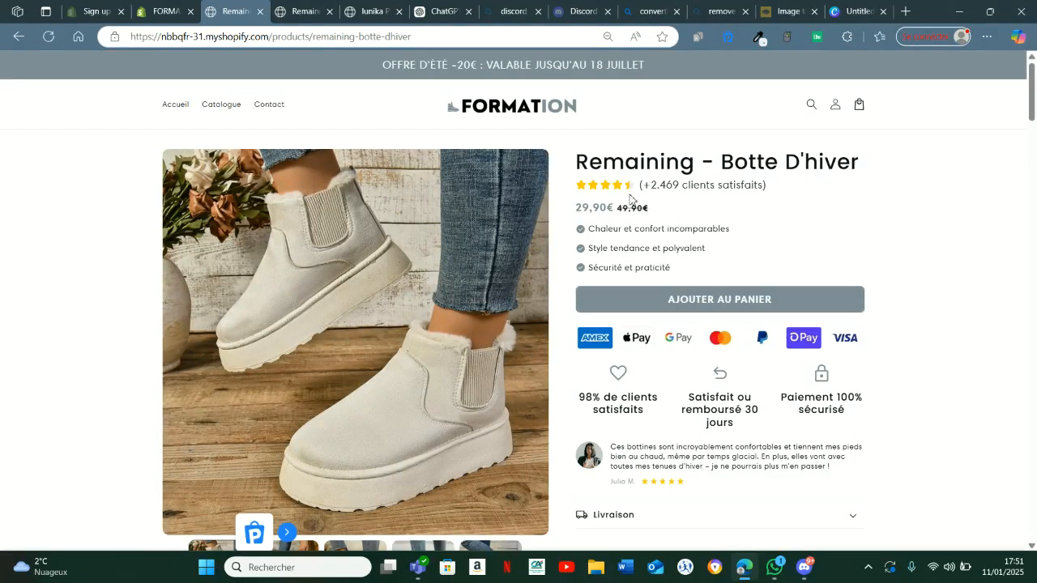
scroll(614, 192, down, 8)
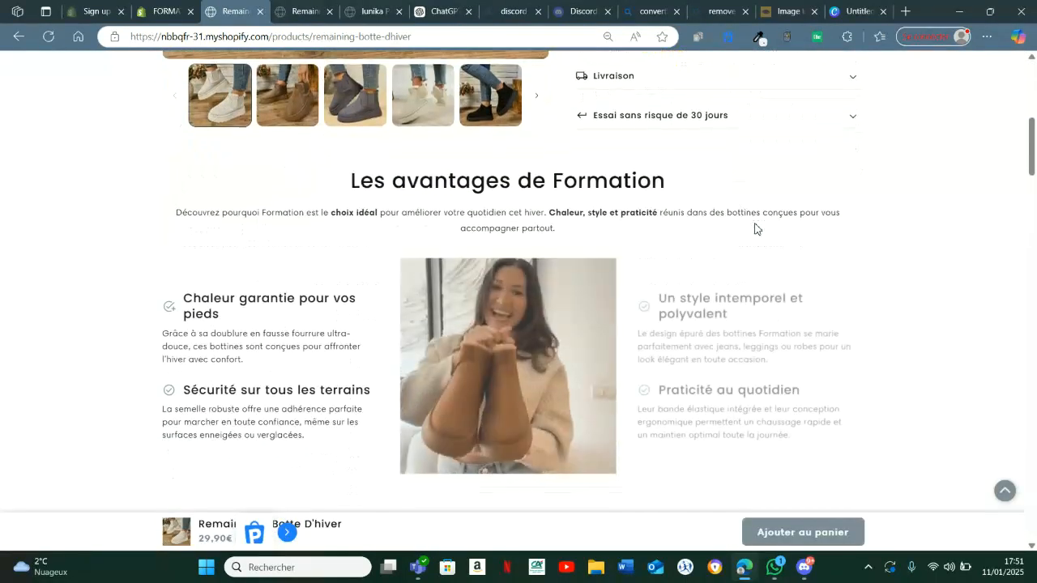
scroll(761, 232, down, 10)
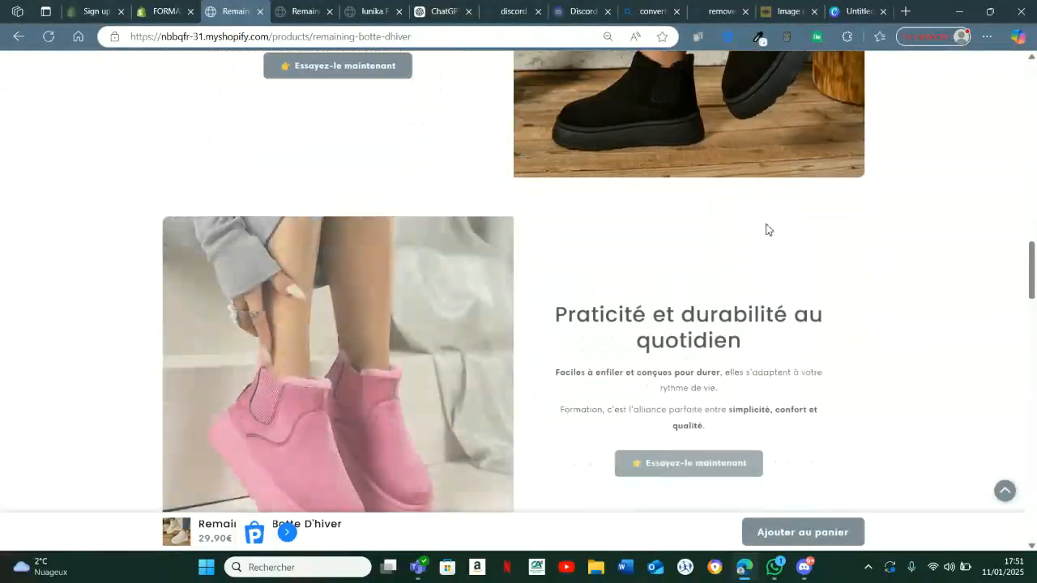
scroll(457, 224, up, 2)
scroll(499, 268, up, 6)
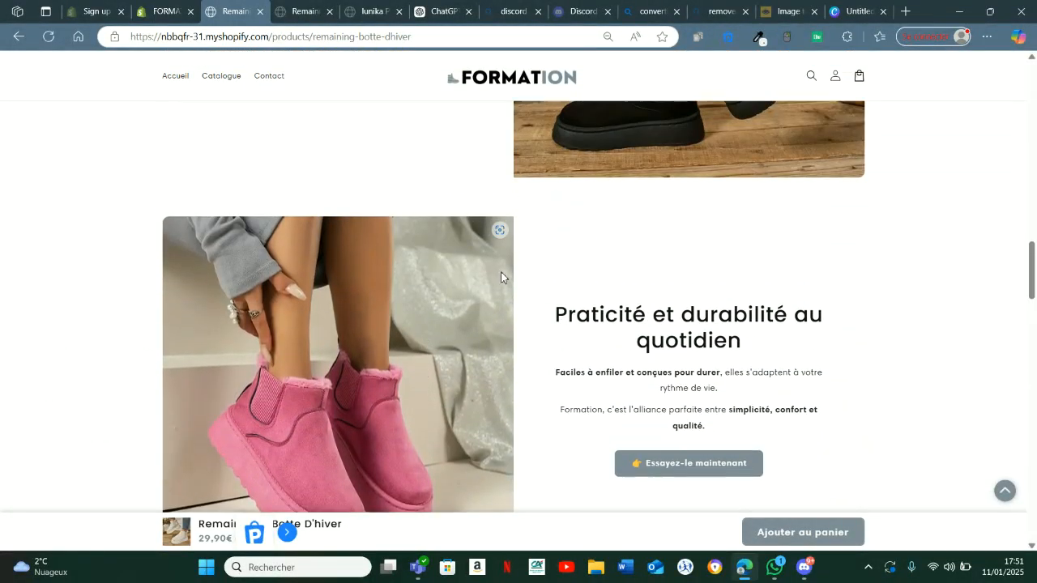
Review the published Remaining - Botte D'hiver page's image-and-text sections, customer reviews, FAQ and guarantee icons, and return to the product header
scroll(518, 274, up, 6)
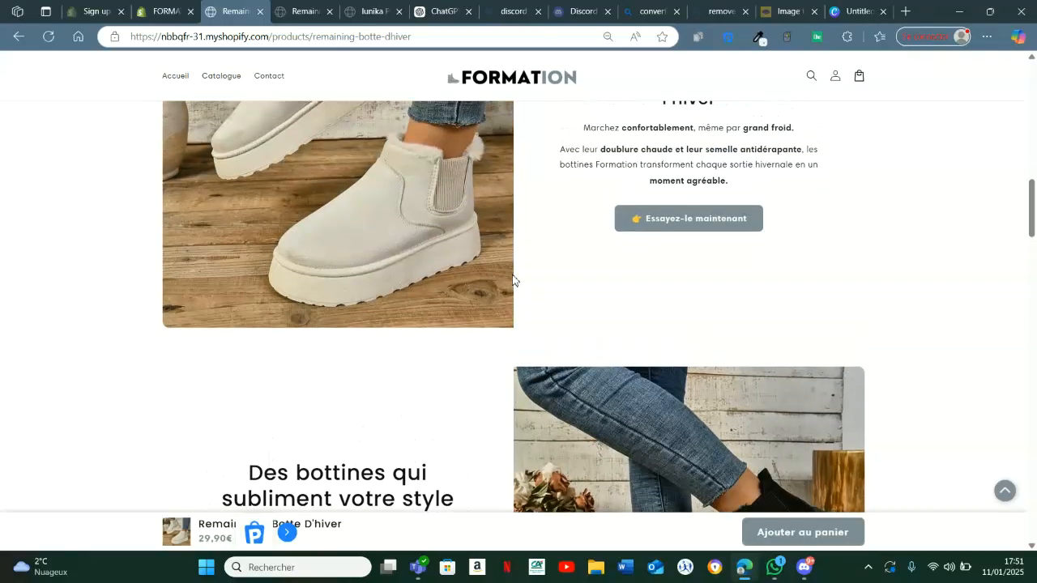
scroll(514, 278, down, 7)
scroll(512, 277, down, 13)
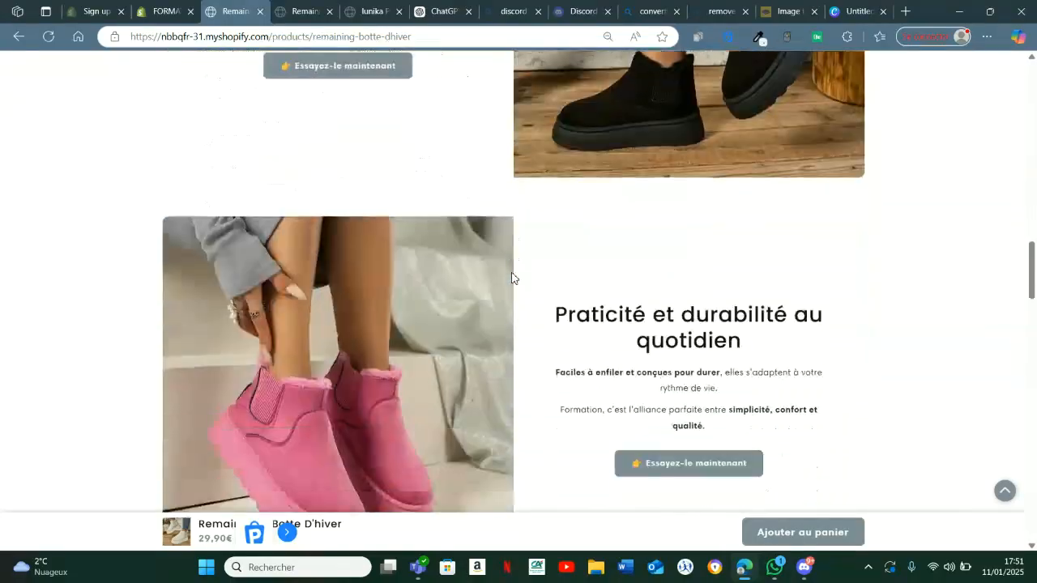
scroll(518, 275, down, 15)
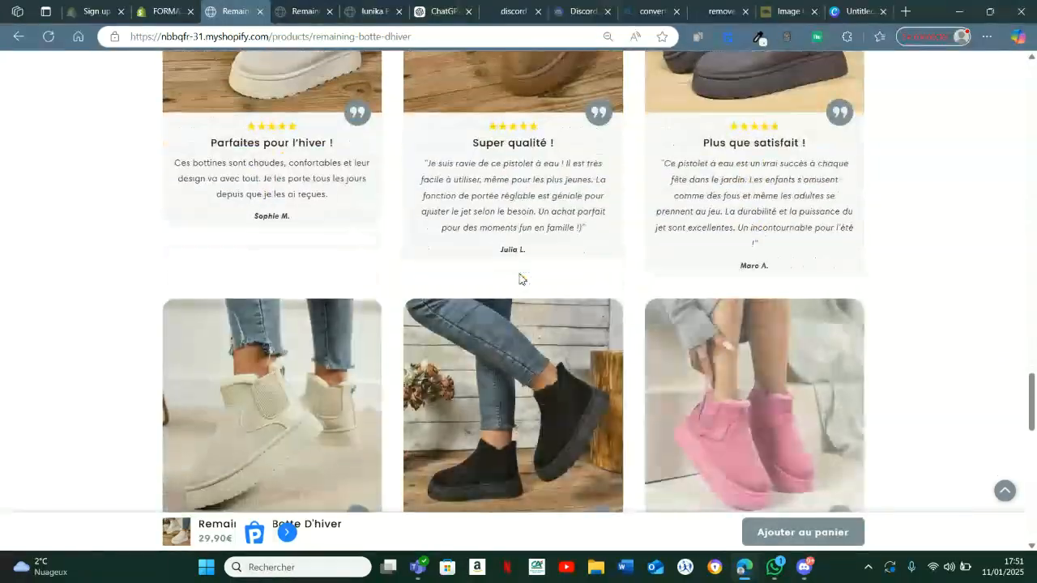
scroll(729, 340, up, 8)
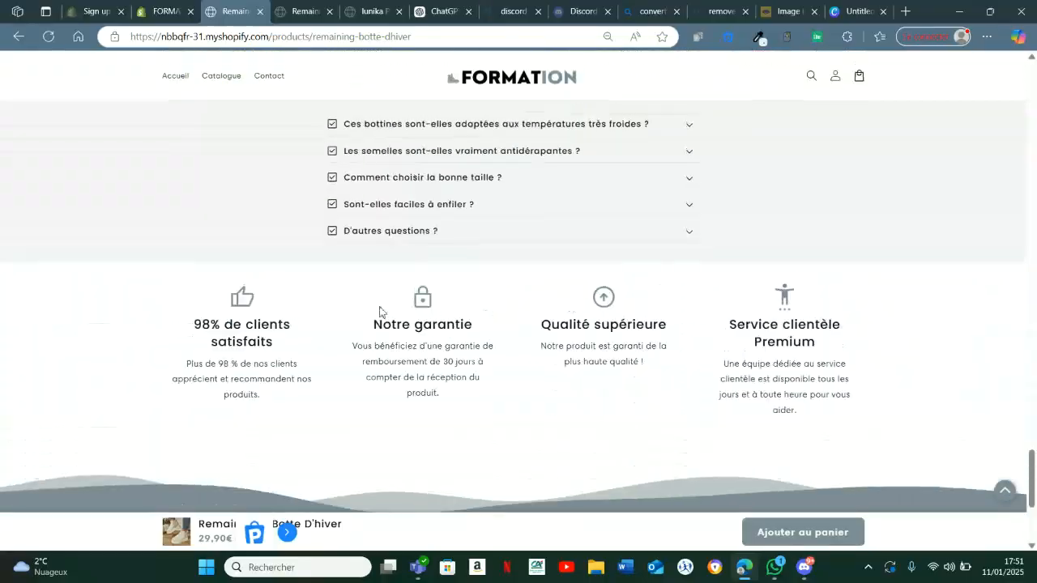
drag(1031, 437, 1028, 64)
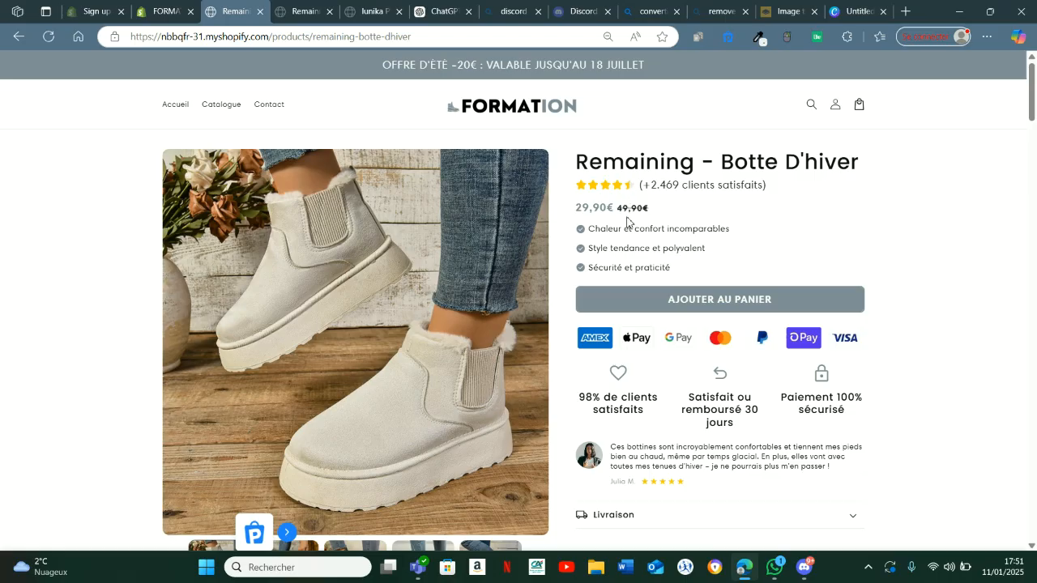
Look over the home page preview in the theme editor and examine the footer of the published product page
click(167, 14)
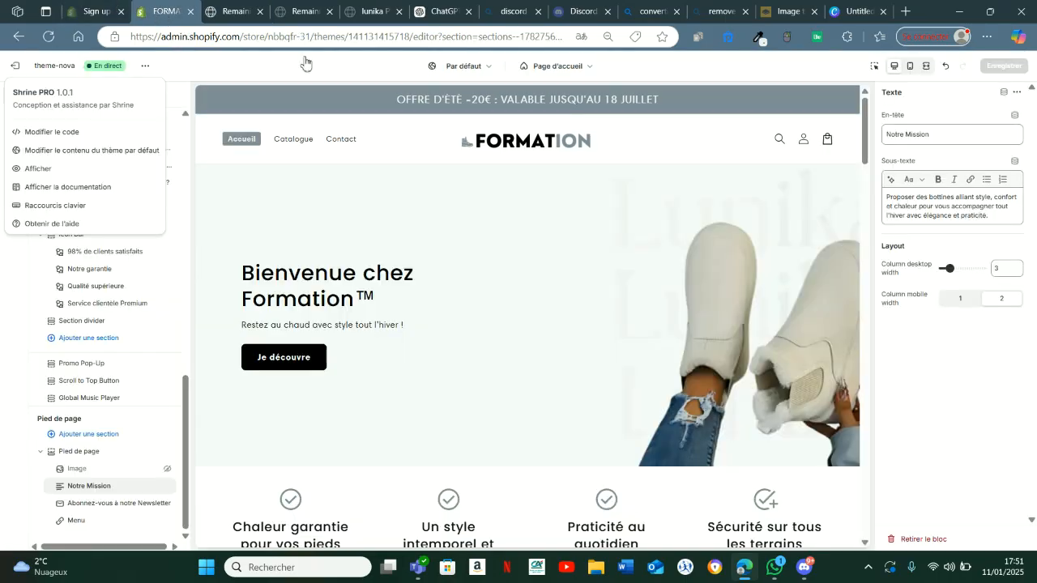
scroll(810, 110, down, 7)
scroll(713, 101, up, 7)
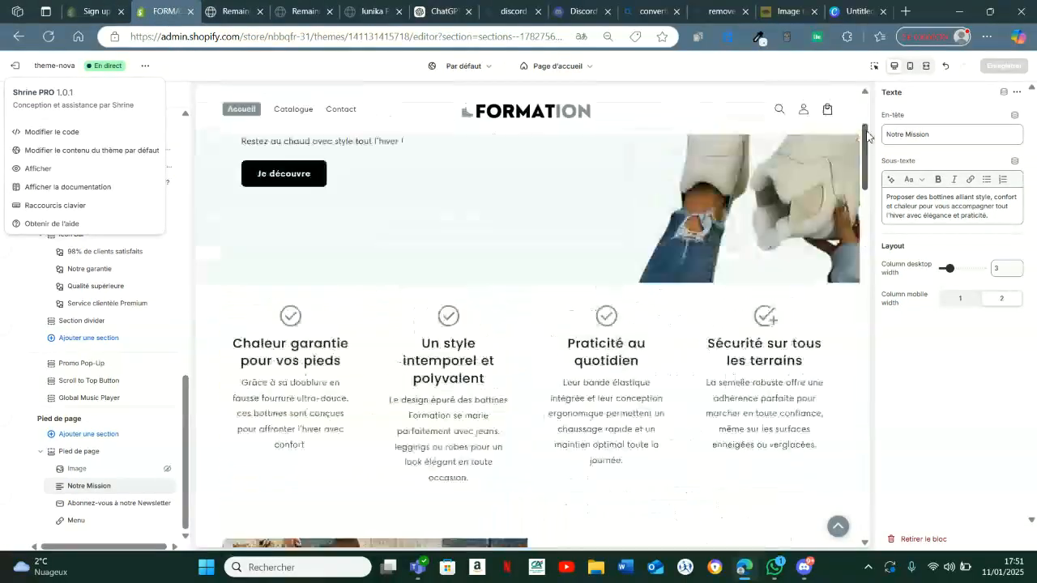
click(235, 11)
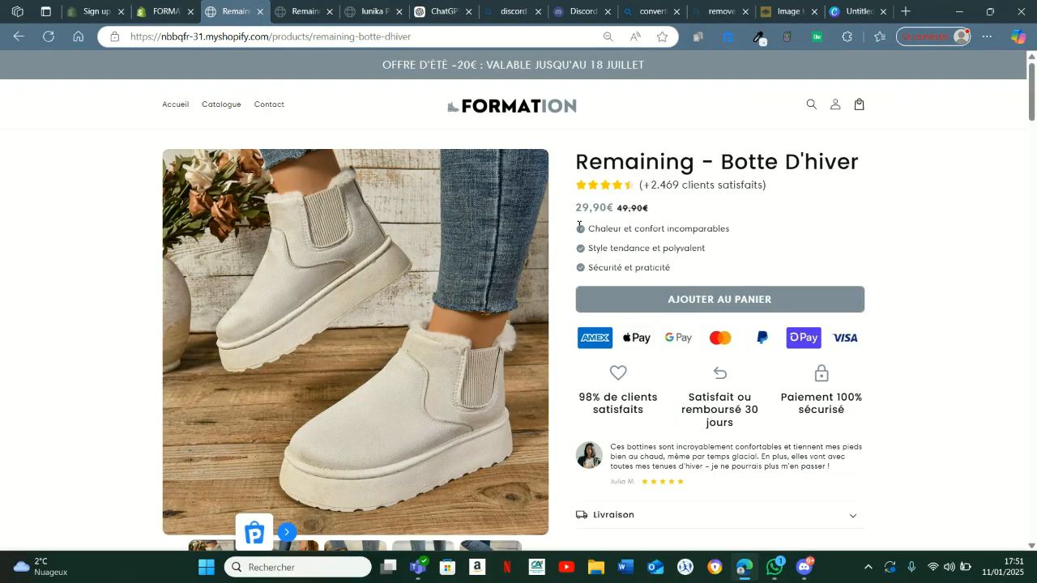
scroll(580, 226, down, 5)
drag(1031, 156, 1032, 518)
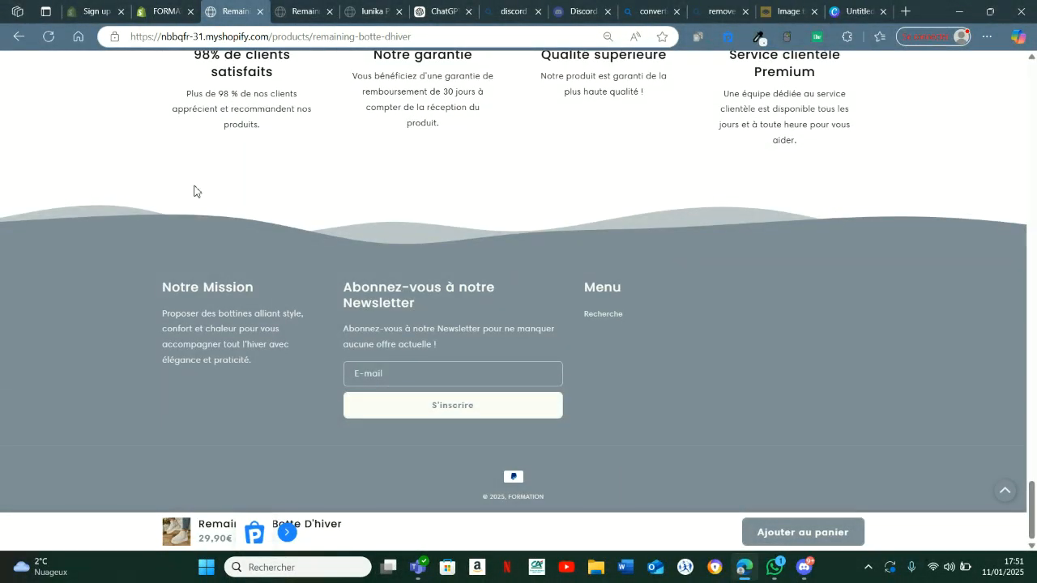